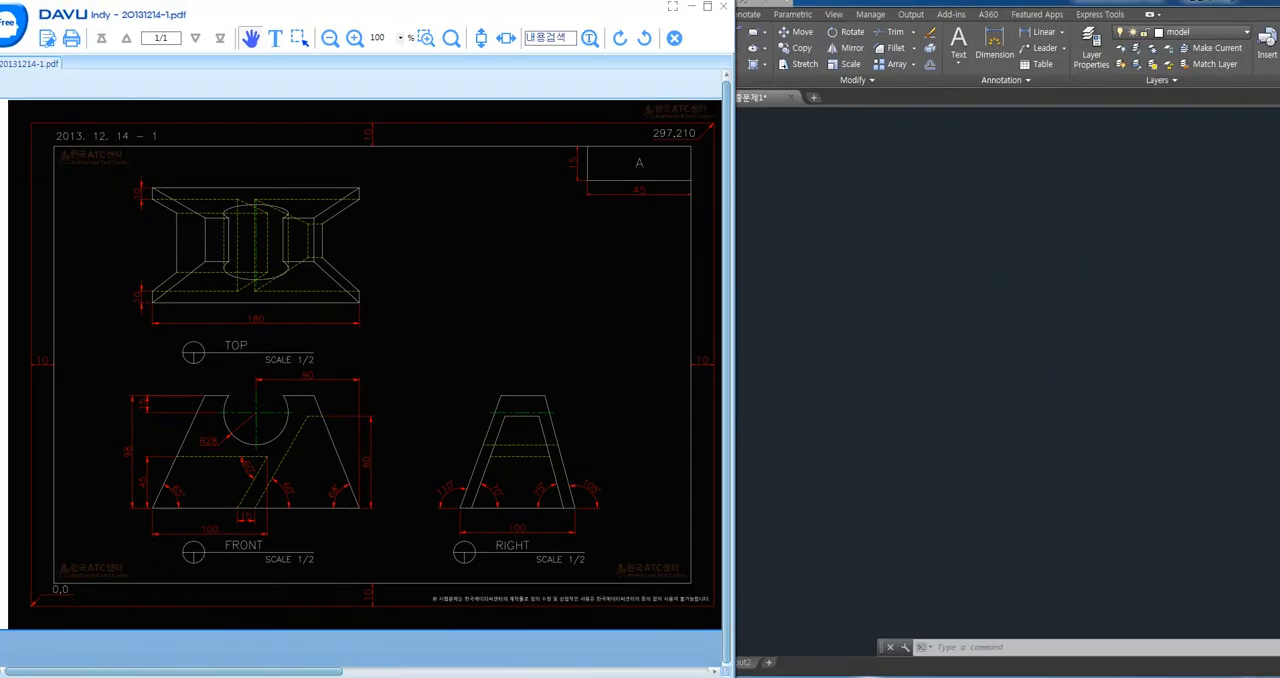
left_click(1000, 351)
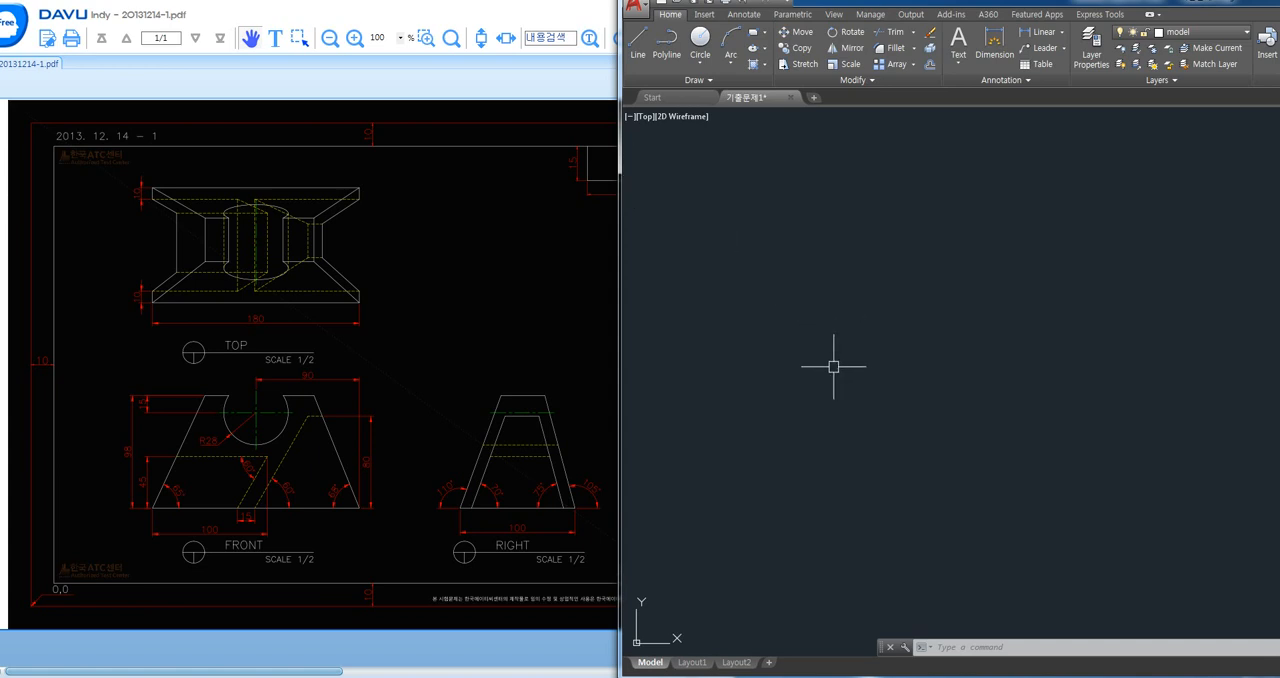
left_click(798, 417)
key("F8")
key("F8")
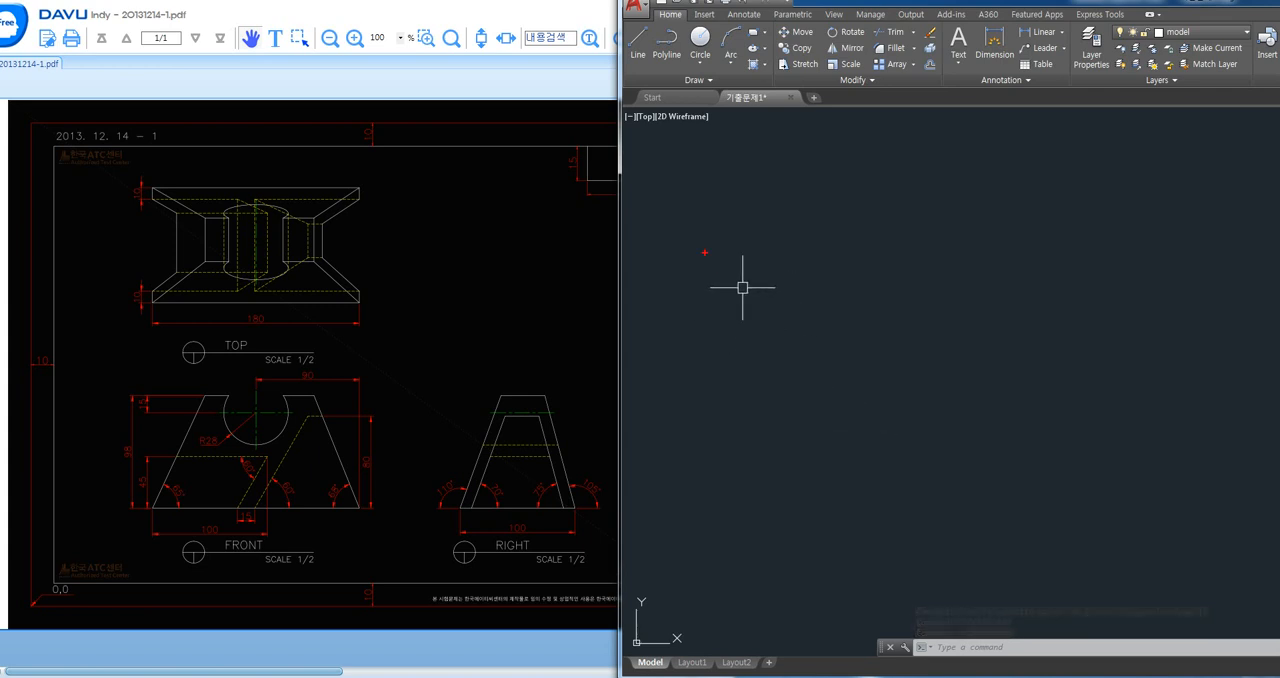
mouse_move(686, 229)
left_mouse_down("ctrl")
mouse_move(875, 404)
mouse_move(1153, 508)
left_mouse_up("ctrl")
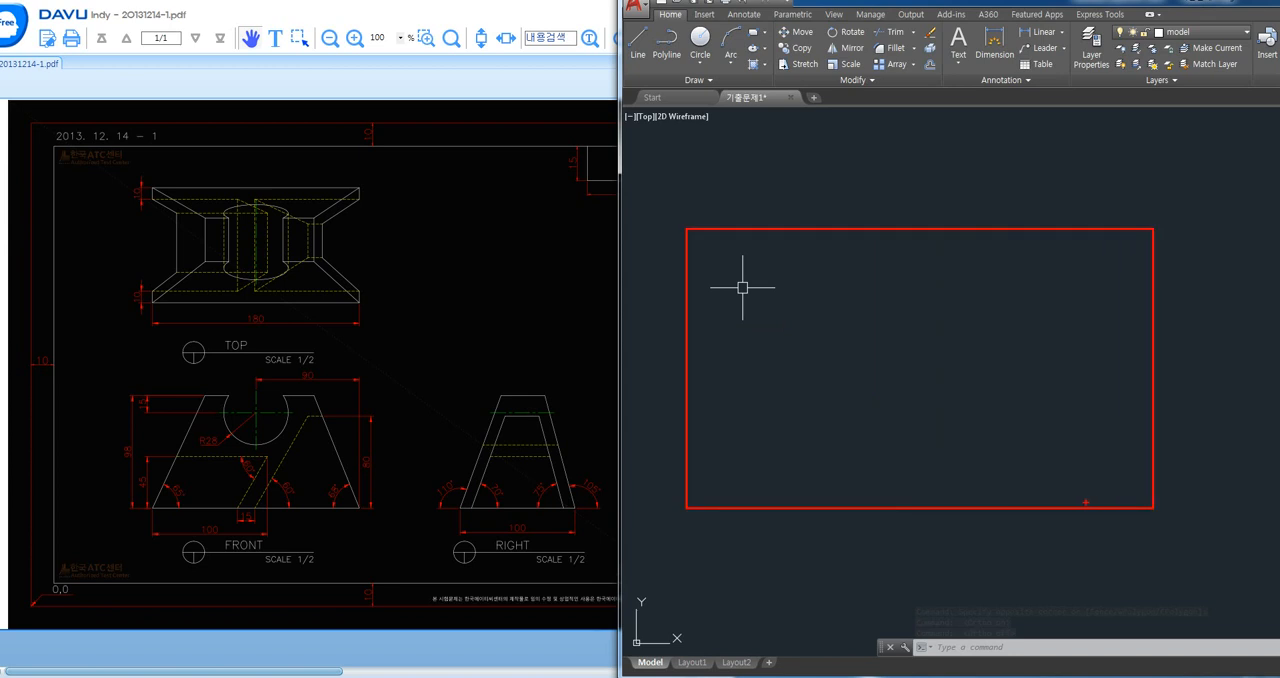
left_click_drag(1068, 491, 1118, 490)
key("ctrl+z")
left_click_drag(1062, 485, 1089, 503, "ctrl")
left_click_drag(1071, 491, 1071, 458)
key("Escape")
left_click(957, 333)
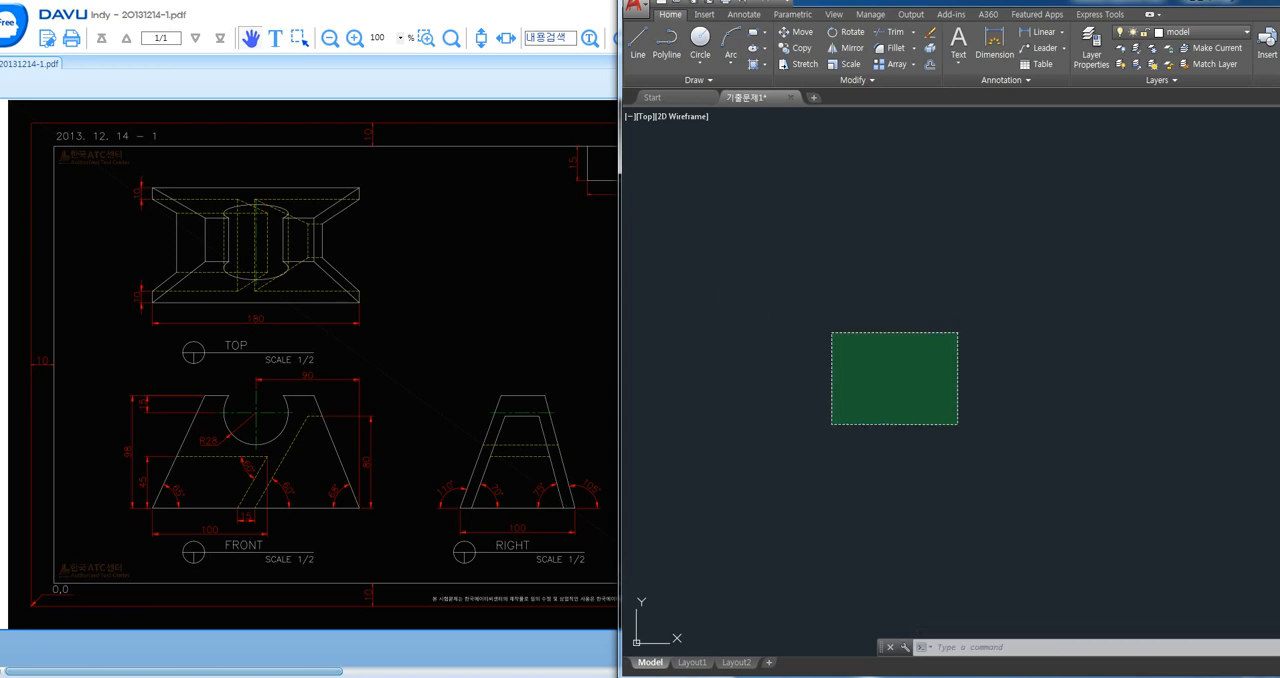
key("F8")
key("Escape")
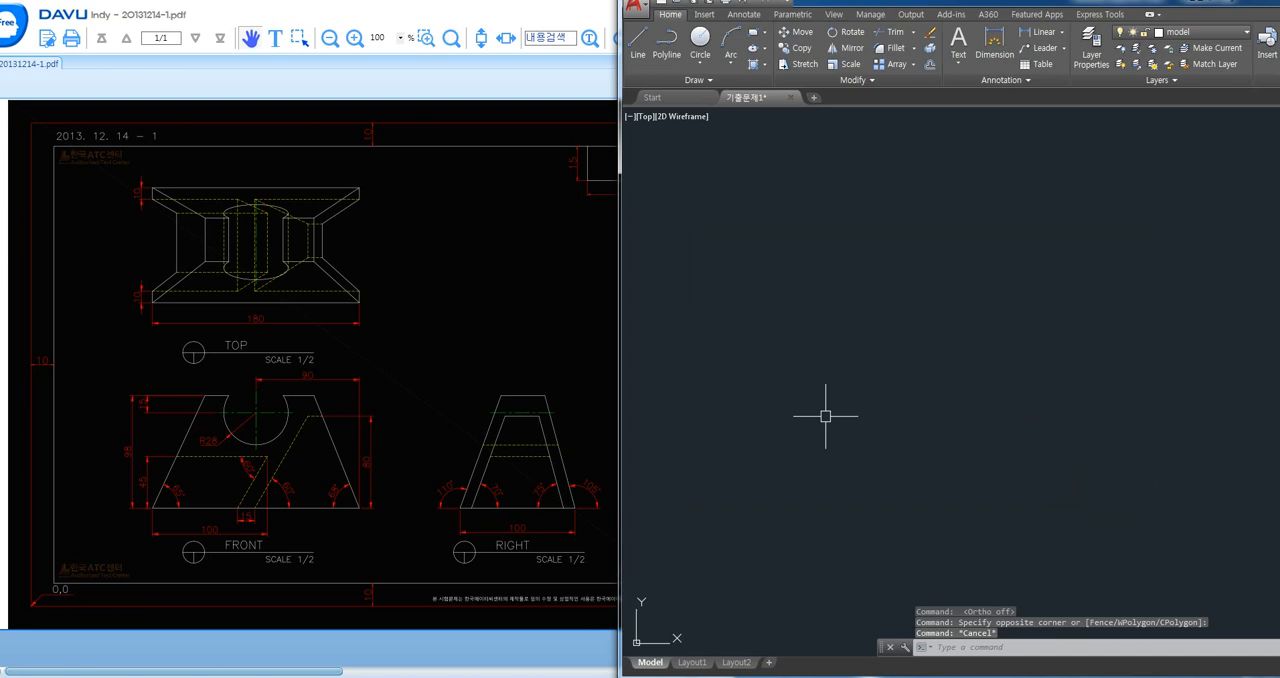
key("F8")
key("F8")
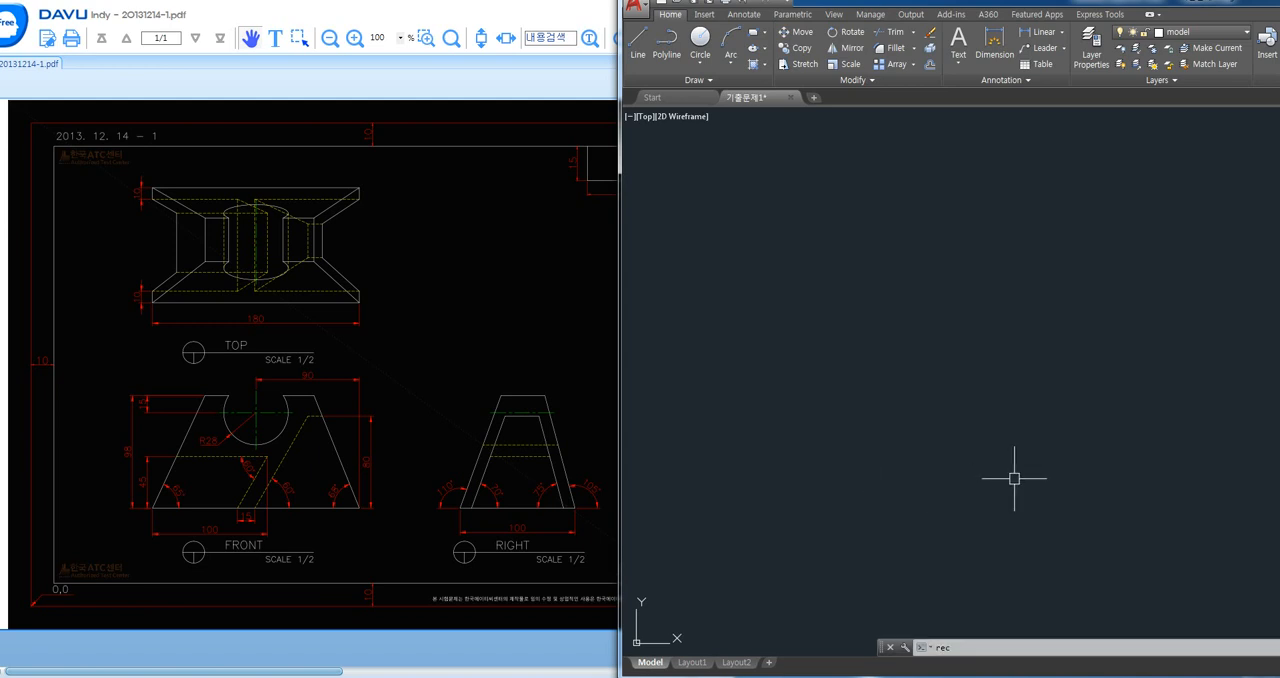
- Draw a rectangle 100 wide and 98 high as the bounding box of the right view
type("rec")
key("Return")
left_click(1084, 560)
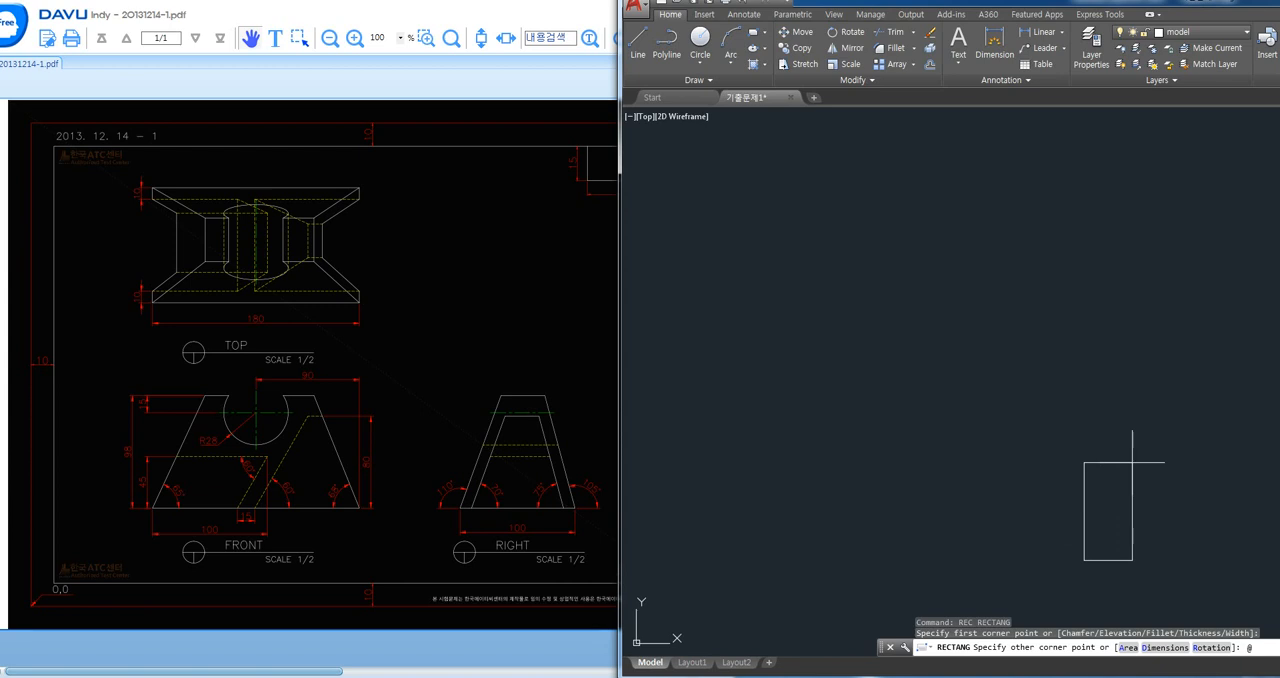
type("@100,98")
key("Return")
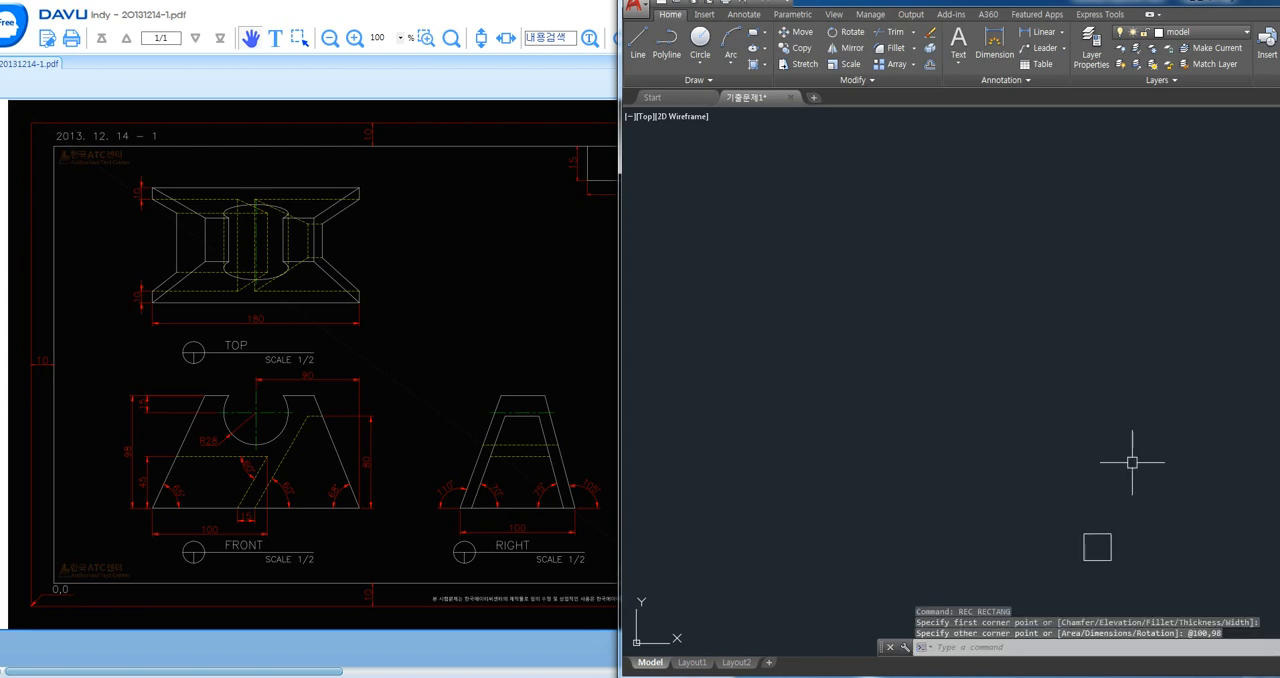
scroll(1104, 584, "up", 5)
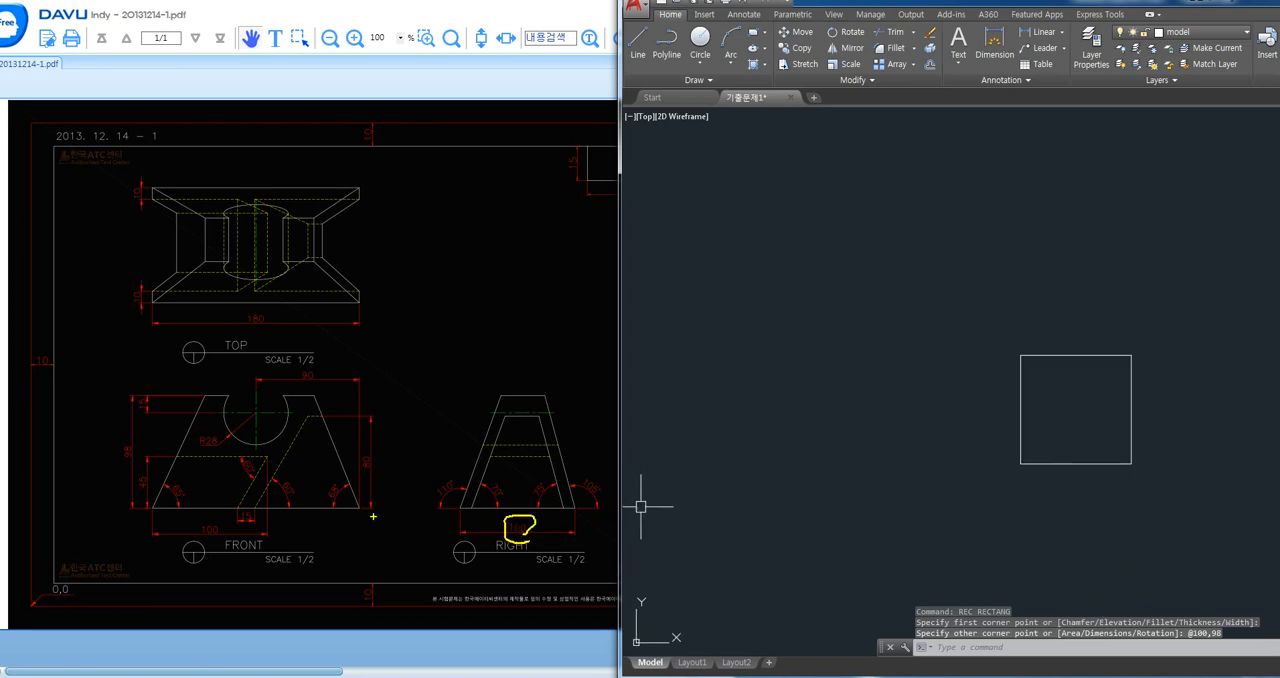
left_click_drag(118, 436, 135, 463)
key("Escape")
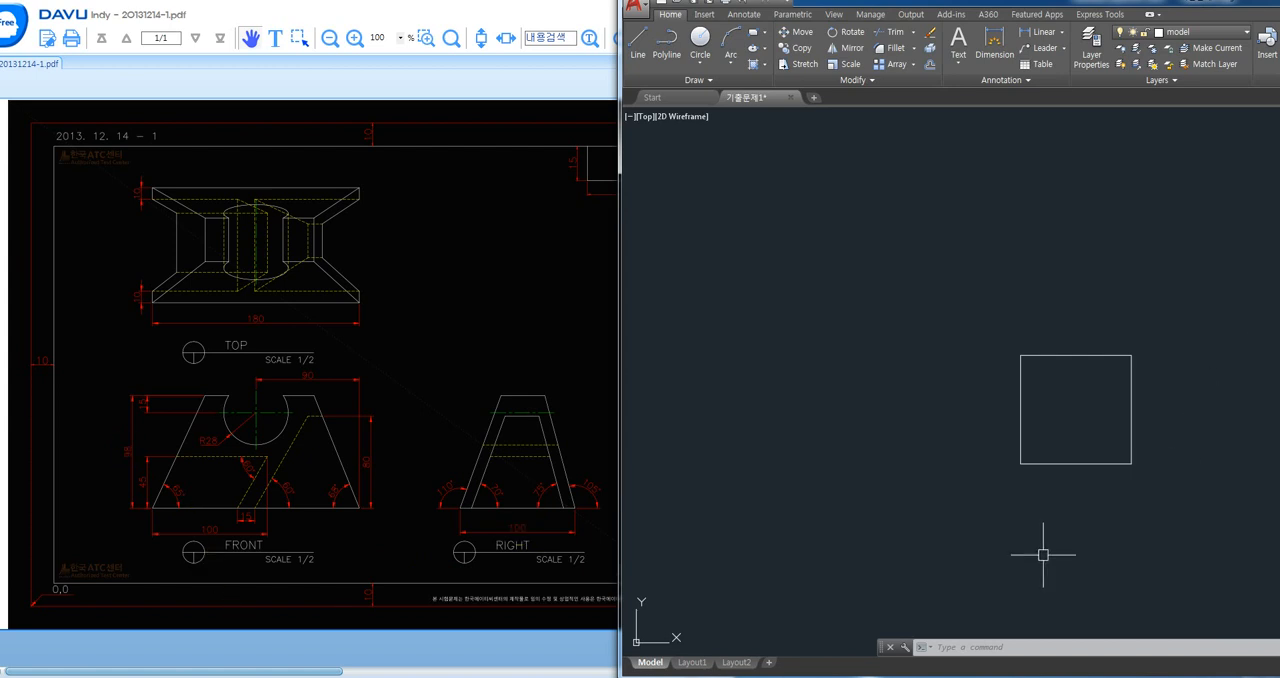
type("k")
key("Return")
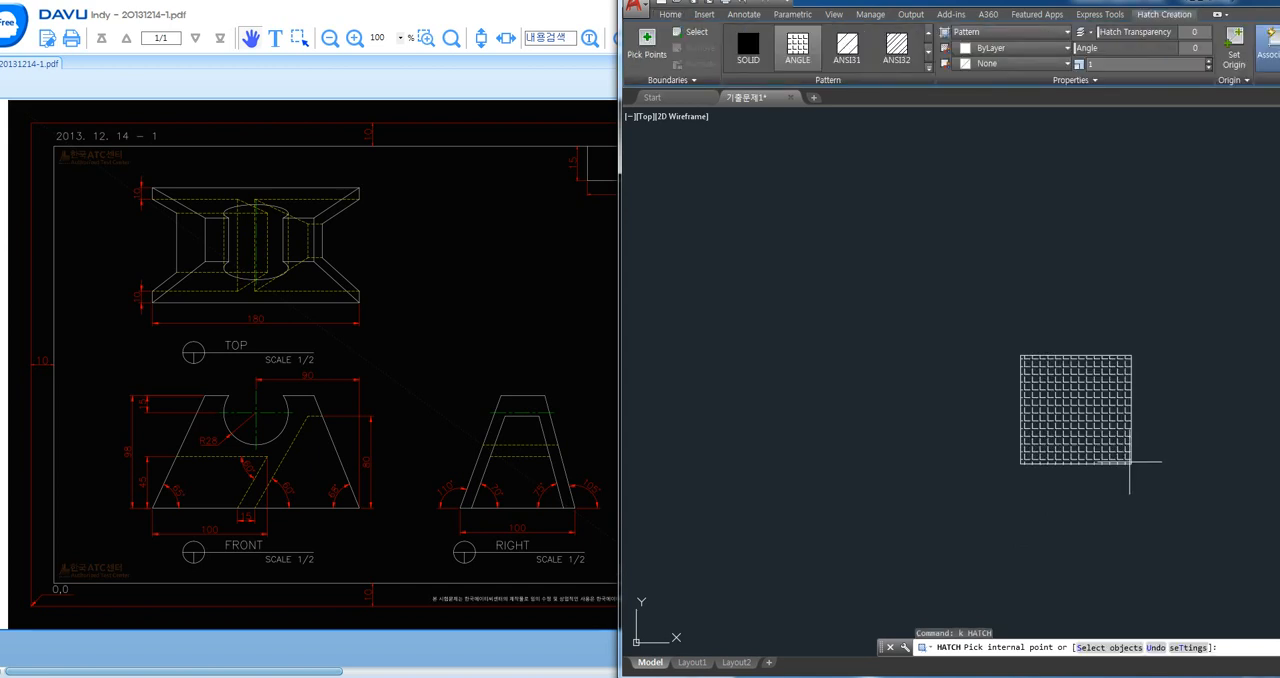
key("Escape")
- Draw a line at 105° from the rectangle's lower-right corner, extending up past its top edge
type("l")
key("Return")
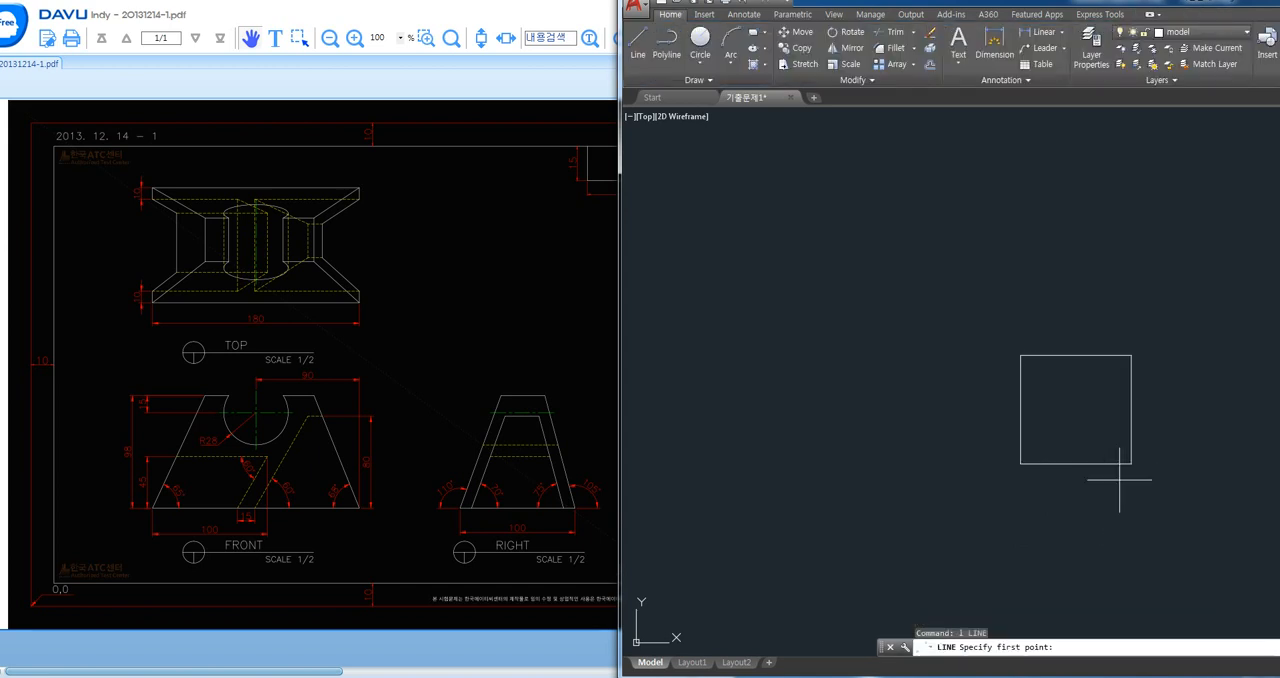
left_click(1131, 463)
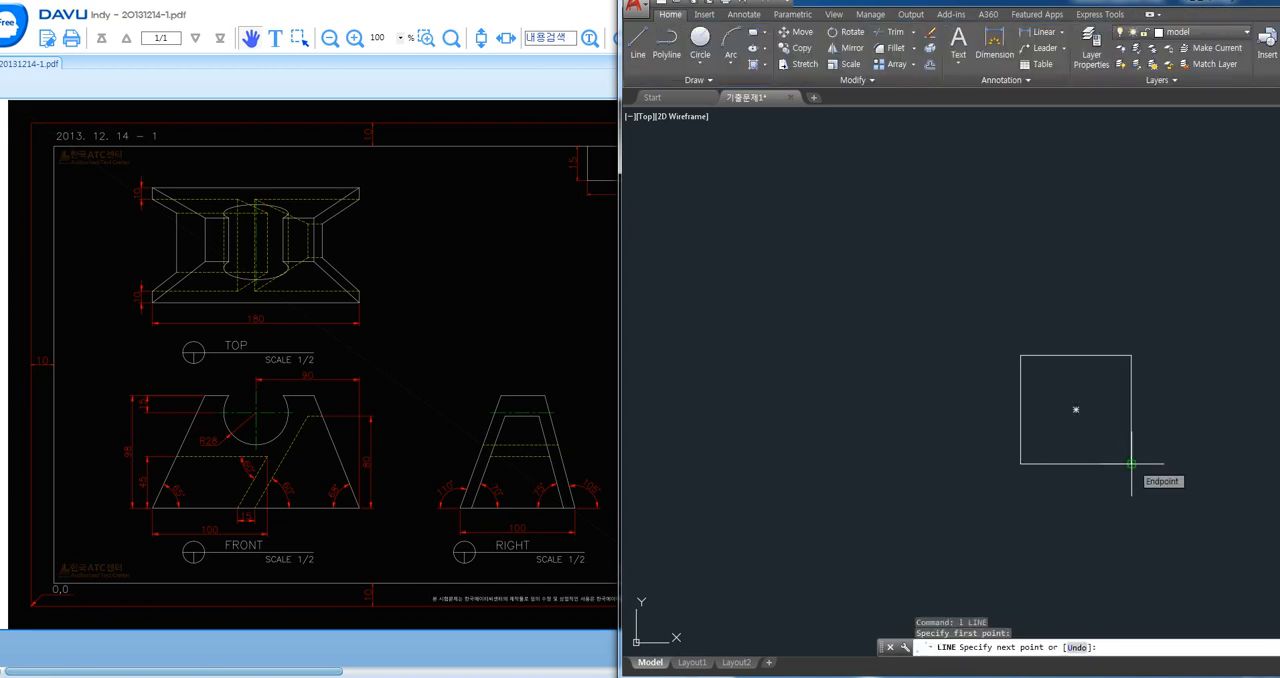
key("F8")
type("<10")
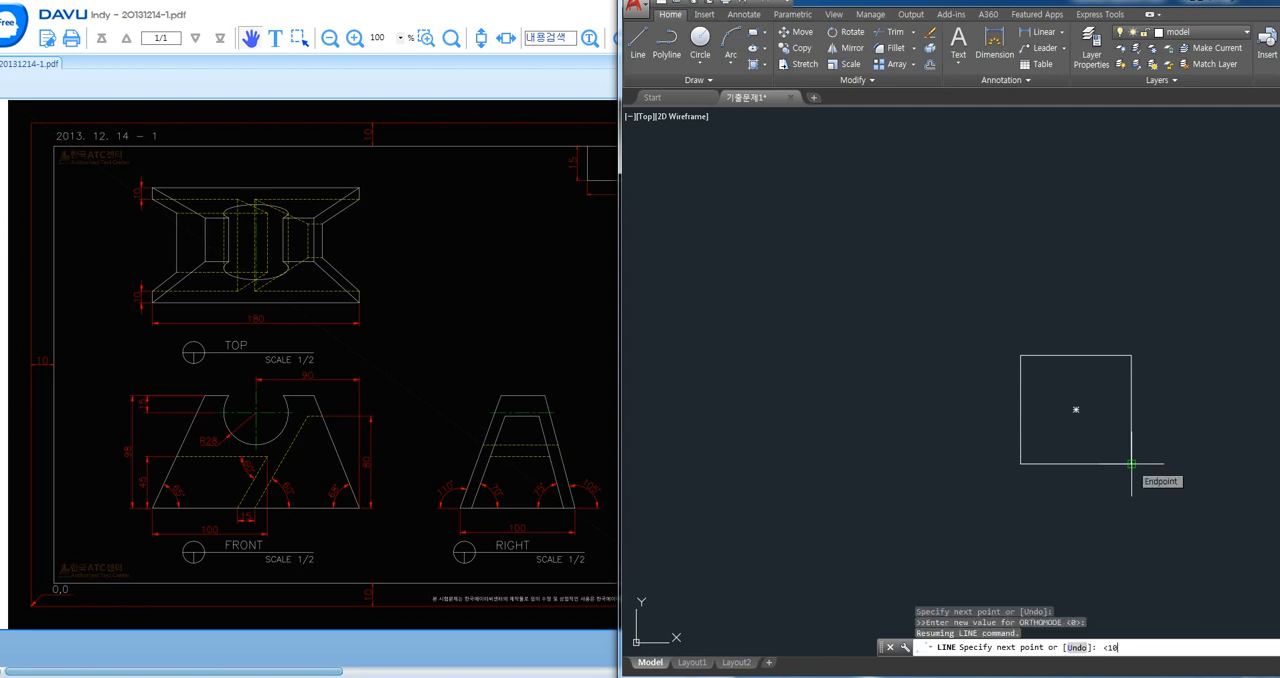
type("5")
key("Return")
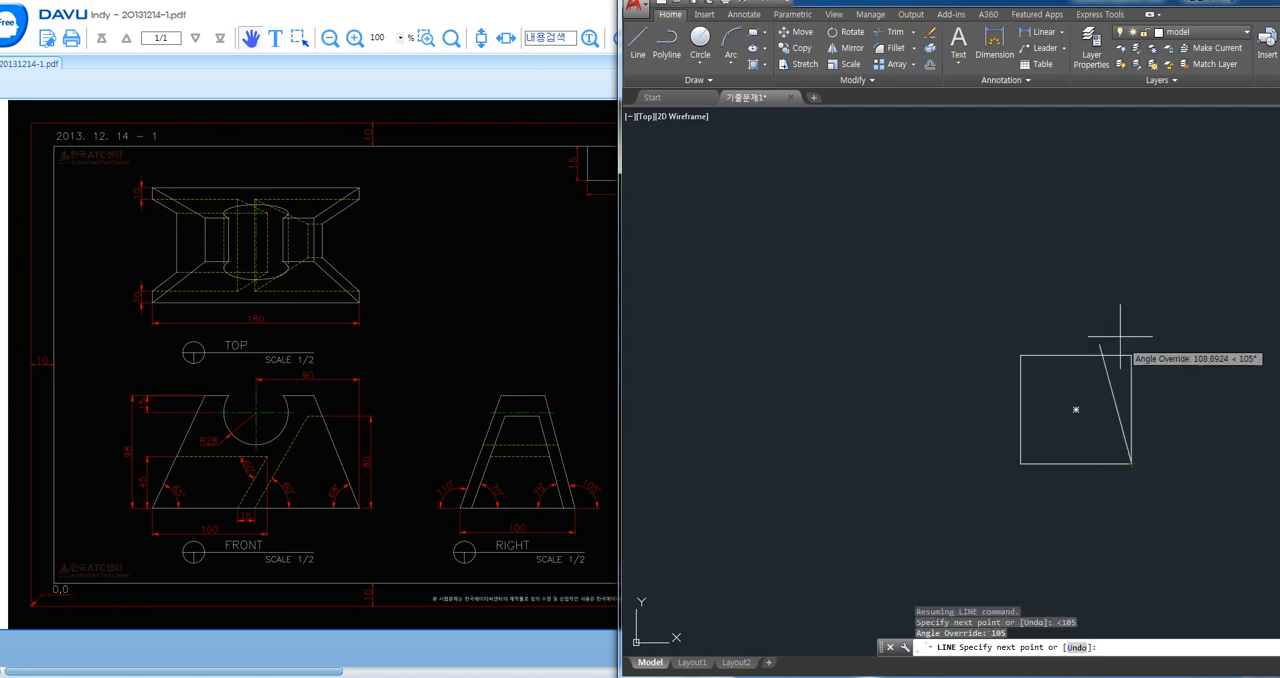
left_click(1137, 250)
key("Return")
key("Return")
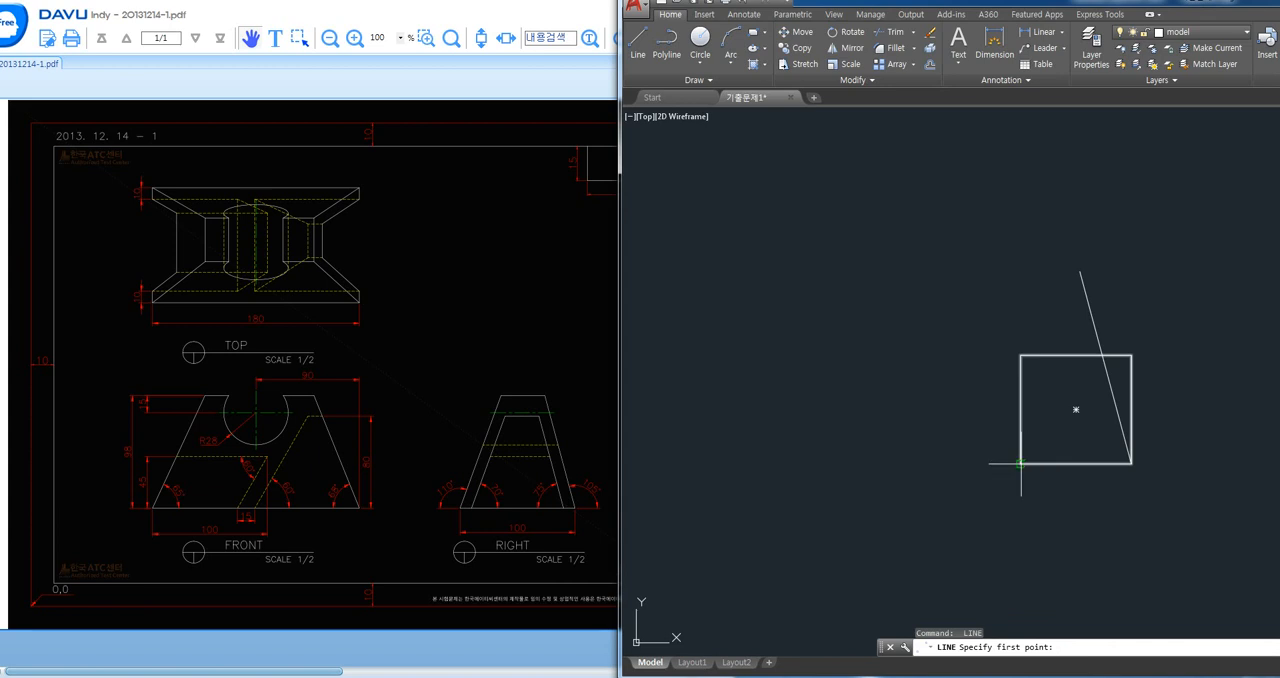
- Draw a line from the rectangle's lower-left corner with an angle override of -110°, extending up past the top edge
left_click(1021, 464)
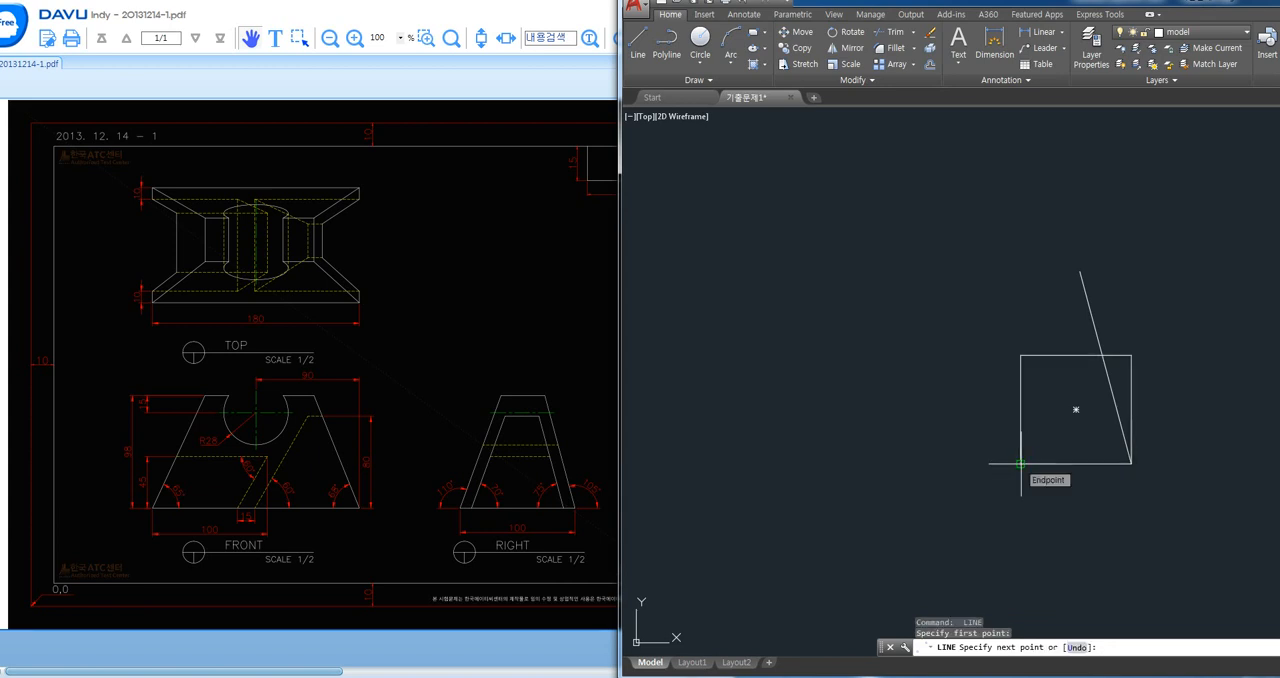
type("<-110")
key("Return")
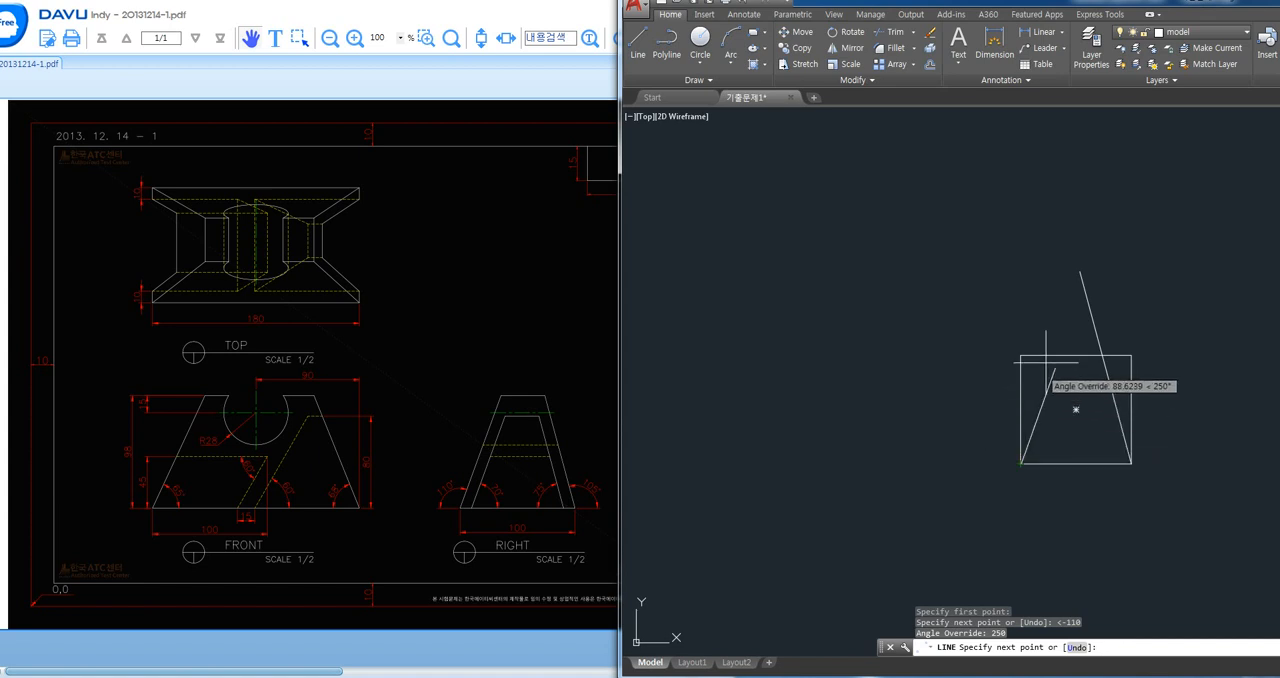
left_click(1061, 322)
key("Return")
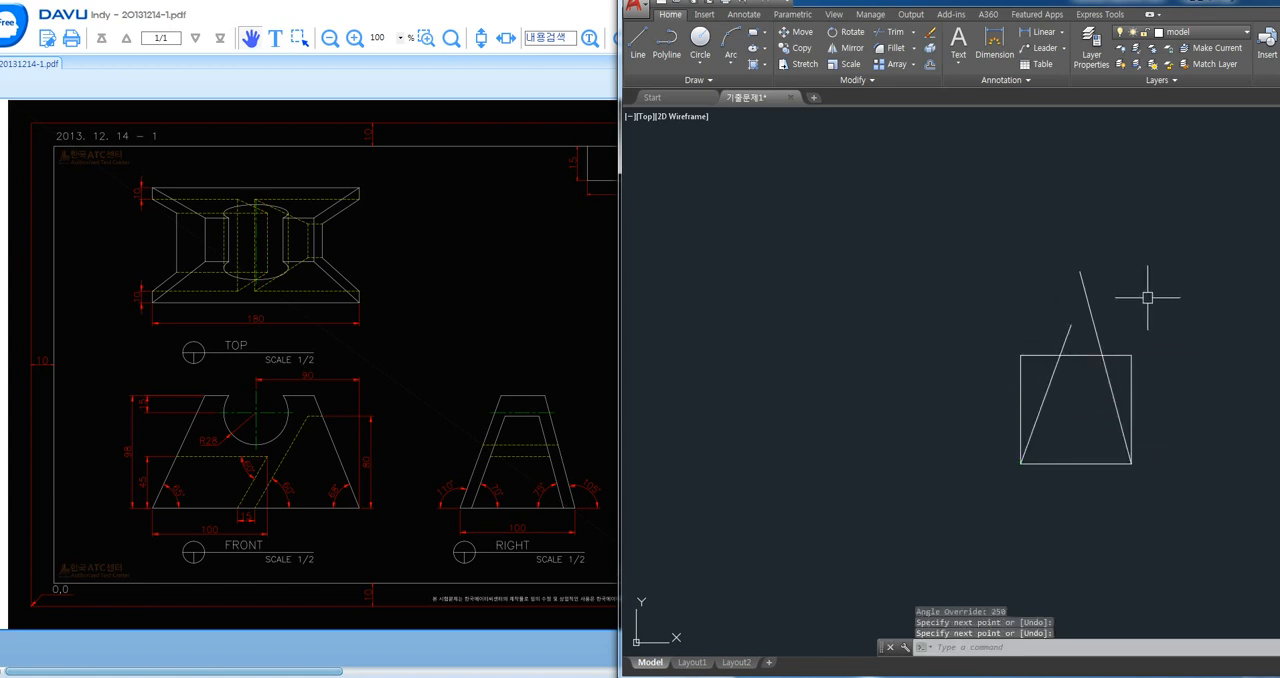
- Trim the slanted lines above the rectangle's top edge and the parts of that edge outside the two lines
type("tr")
key("Return")
left_click(1092, 315)
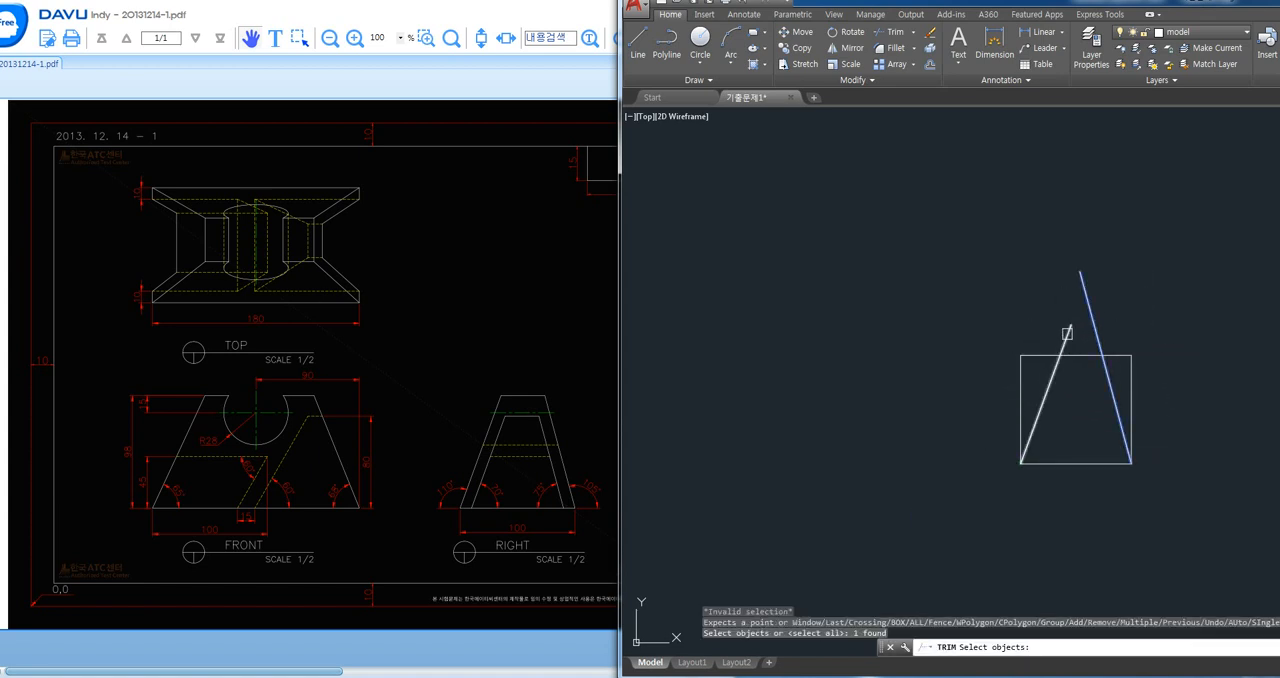
left_click(1067, 336)
key("Return")
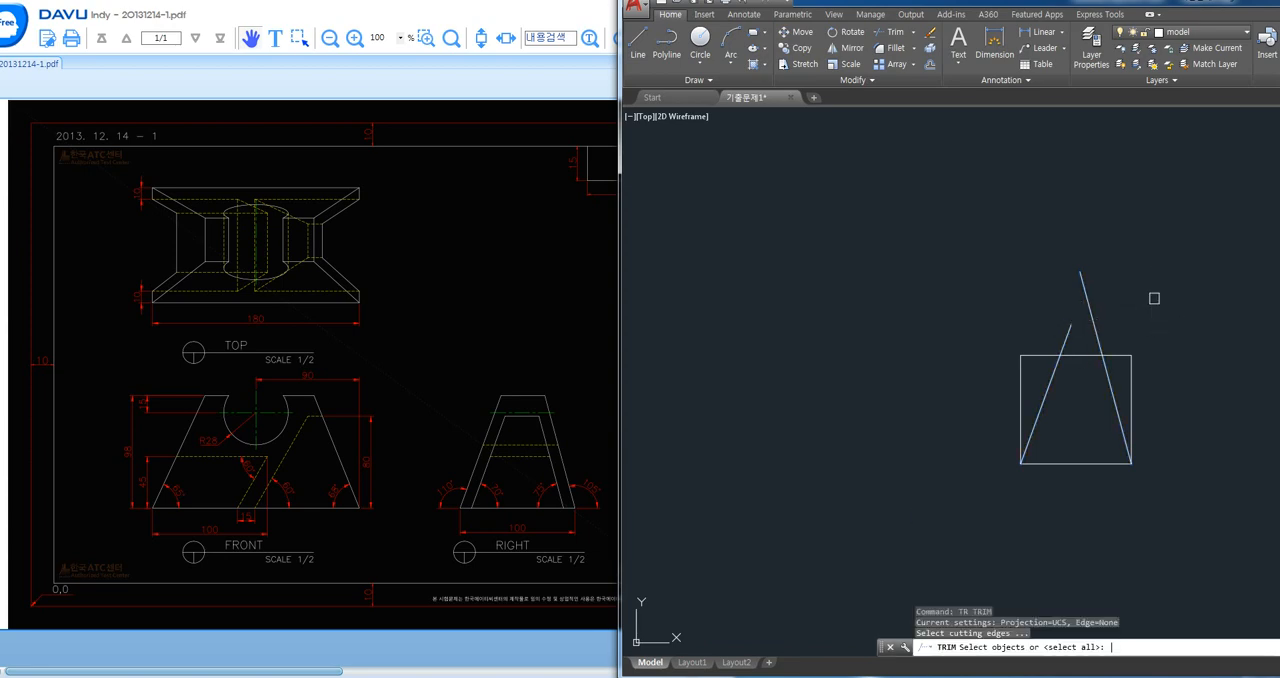
left_click(1114, 319)
left_click(1065, 332)
left_click(1051, 352)
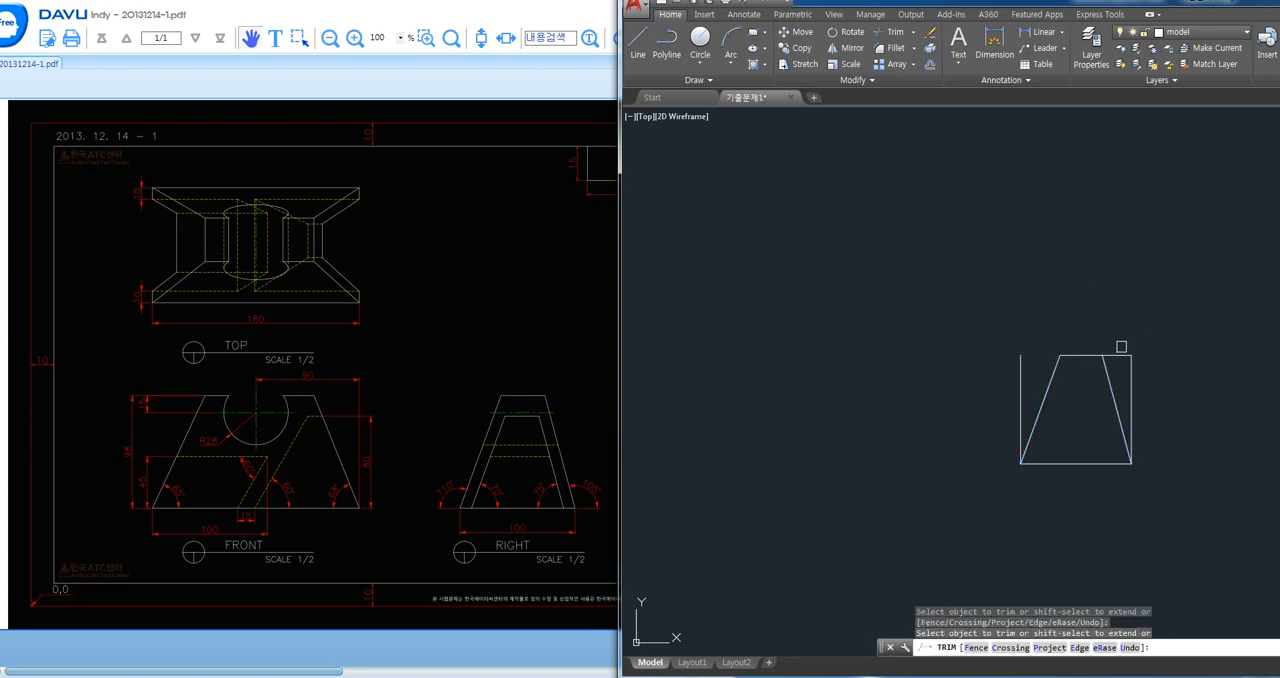
left_click(1121, 352)
key("Return")
- Explode the remaining U-shaped rectangle outline into separate lines
left_click(1131, 371)
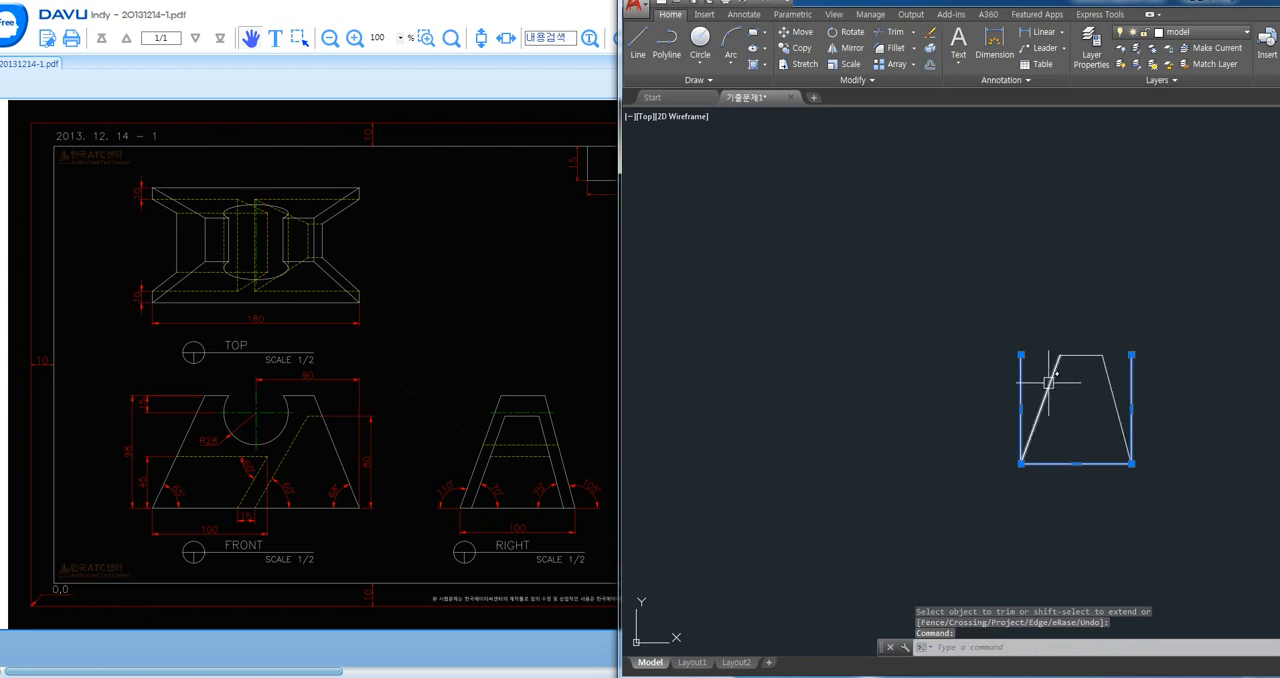
key("Escape")
key("Escape")
type("x")
key("Return")
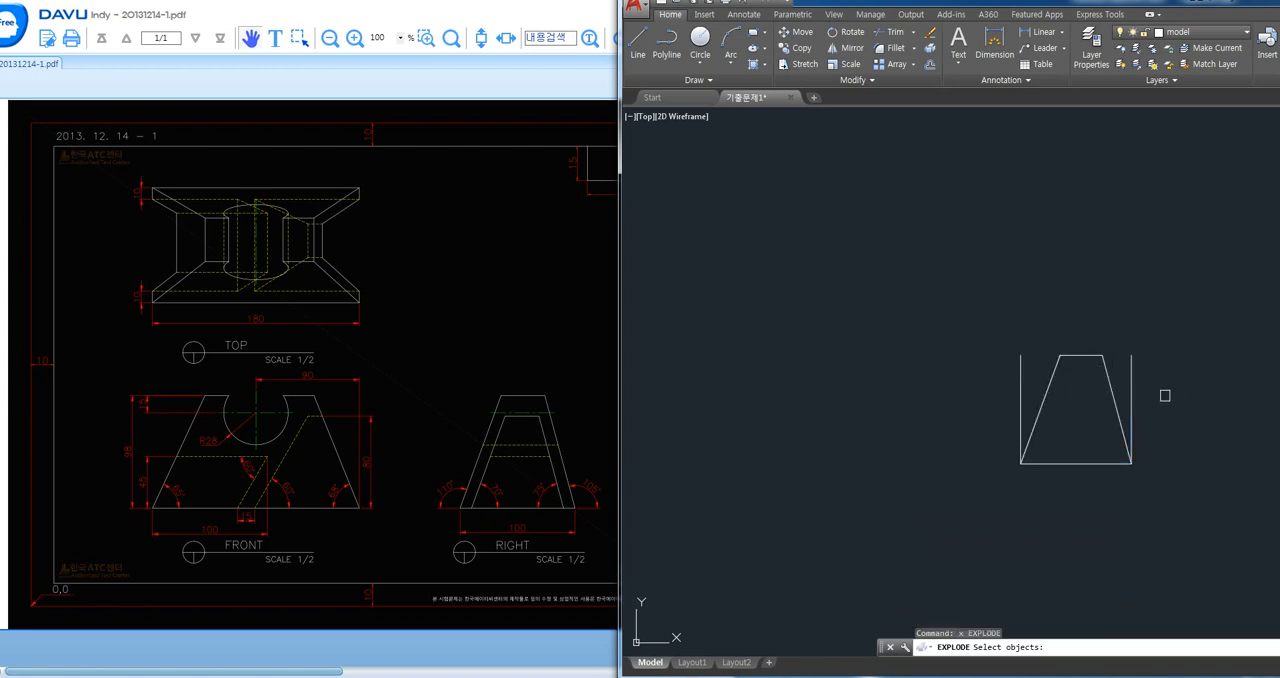
left_click(1135, 398)
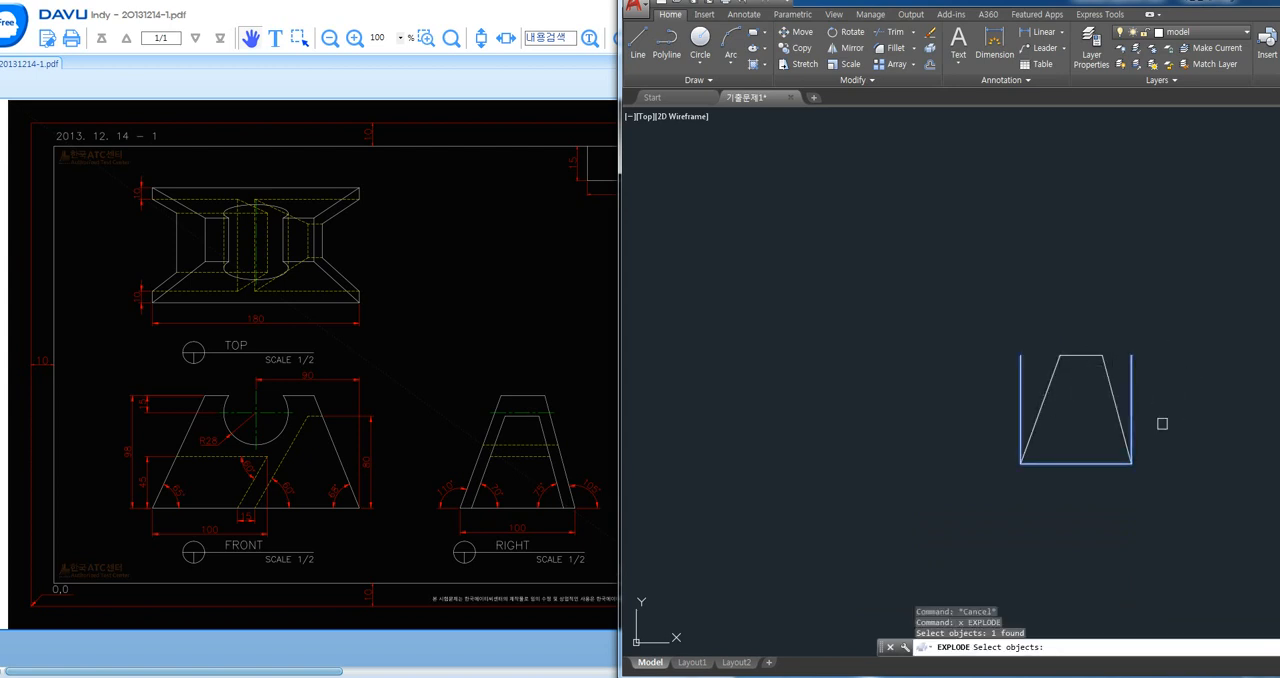
key("Return")
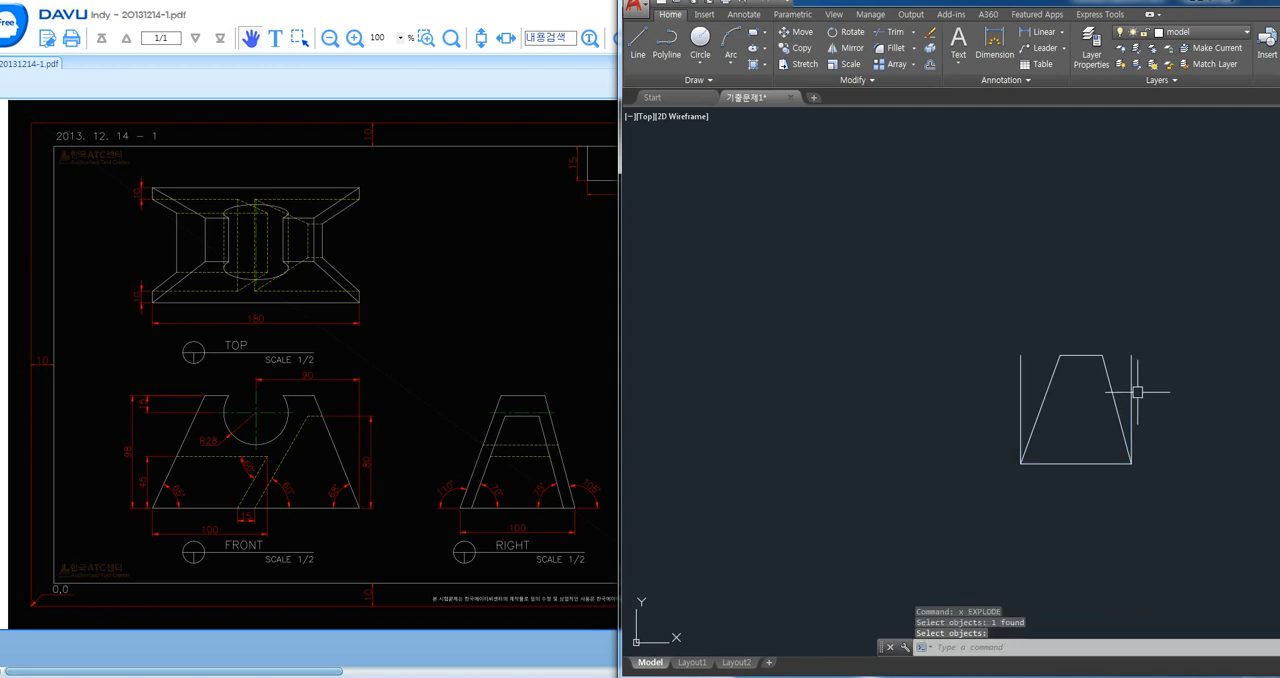
- Delete the two vertical side lines so only the trapezoid of the right view remains
left_click(1132, 392)
left_click(1022, 371)
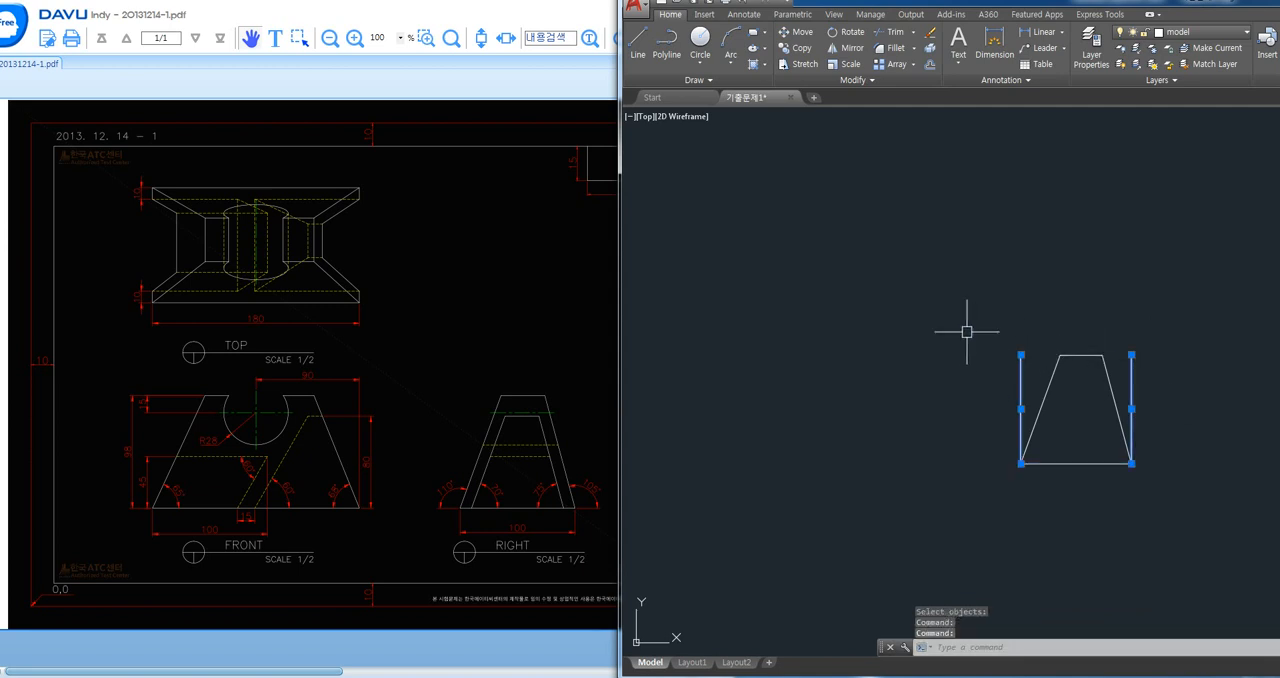
key("Delete")
scroll(1150, 415, "up", 2)
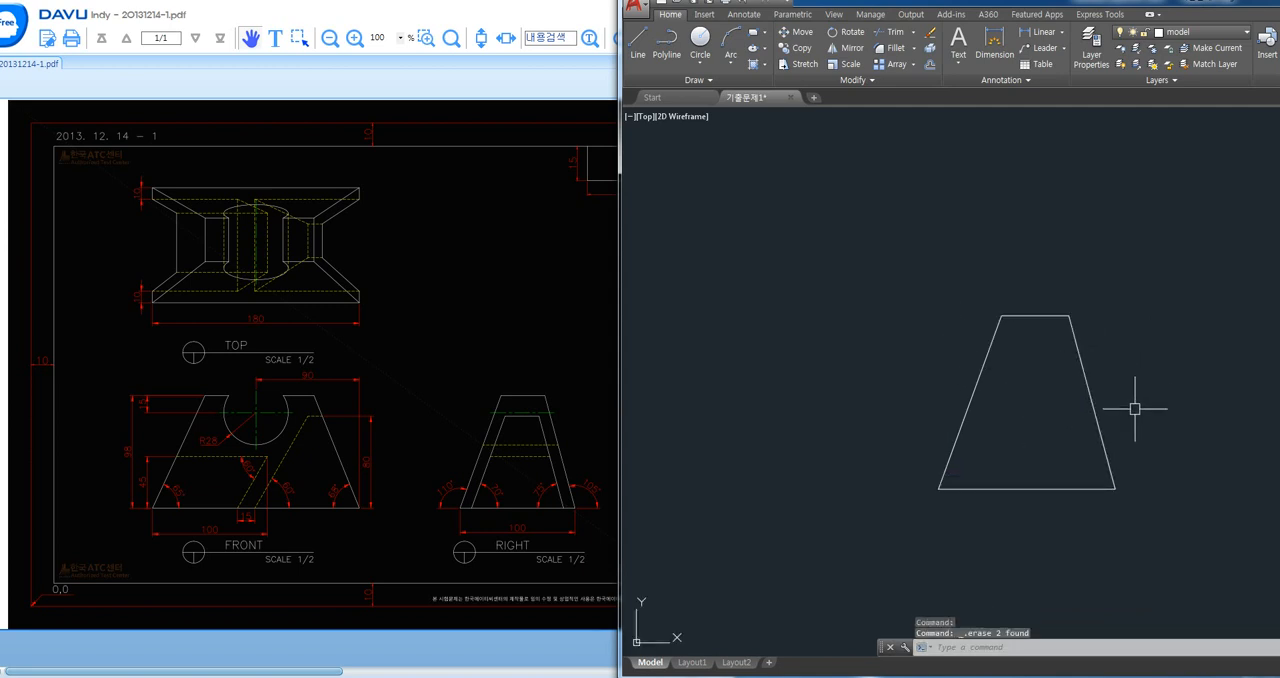
- Draw orthogonal guide lines from the trapezoid's lower-right corner: about 384 up, across to the left, and down past its base level
scroll(1100, 410, "down", 4)
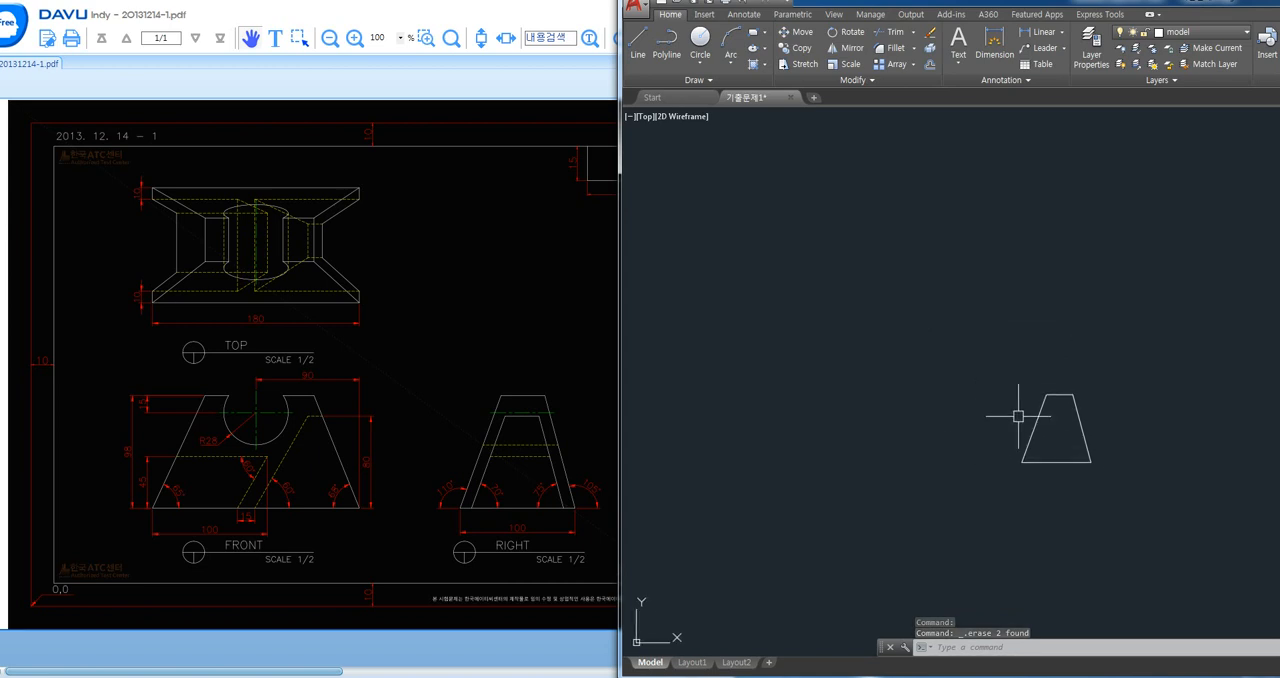
type("l")
key("Return")
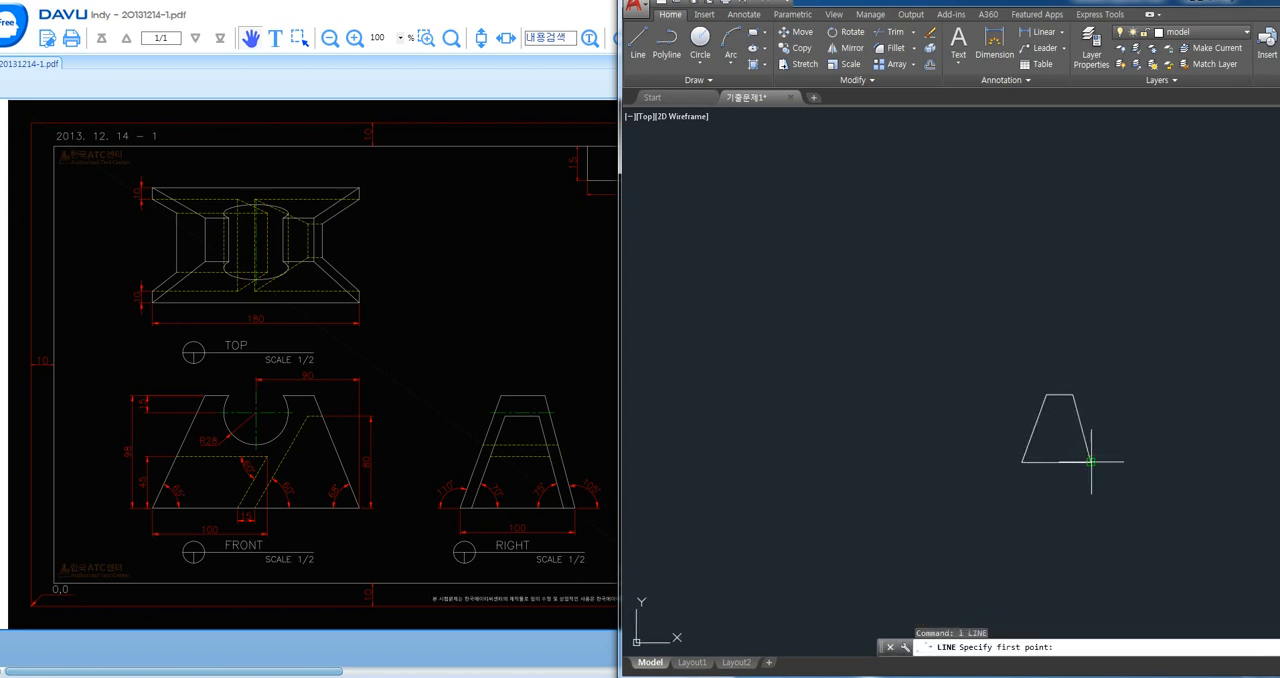
left_click(1090, 461)
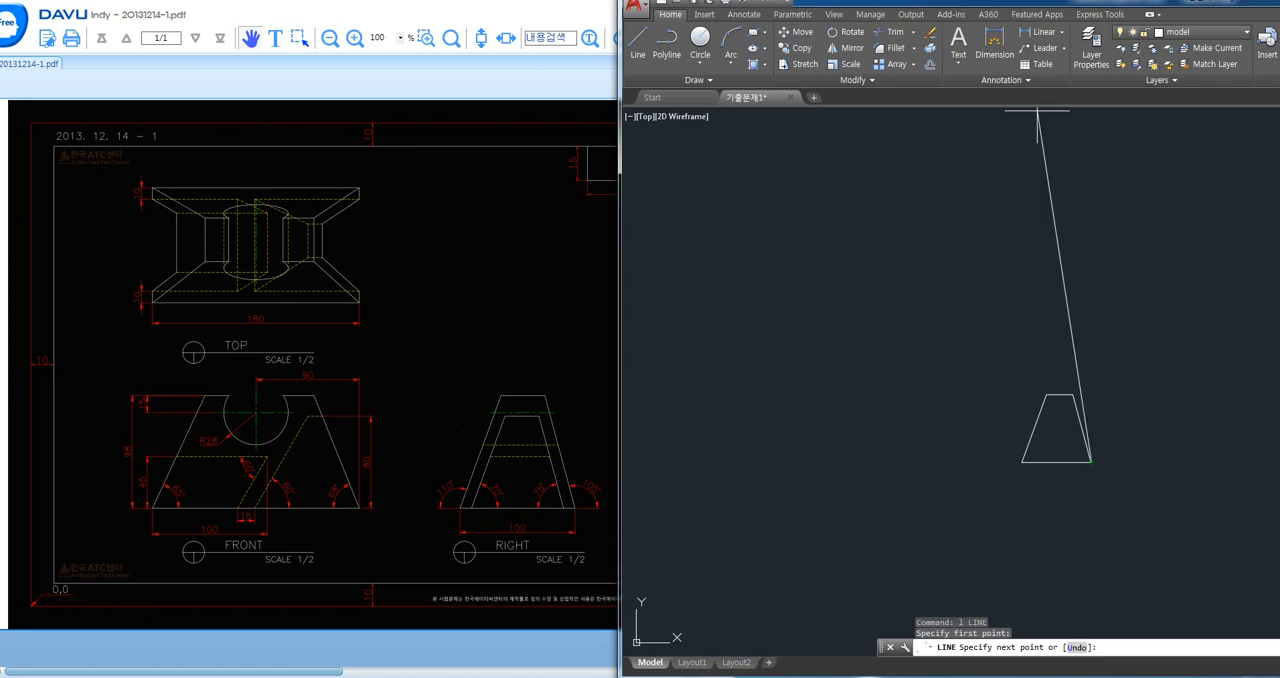
left_click_drag(1030, 3, 692, 3)
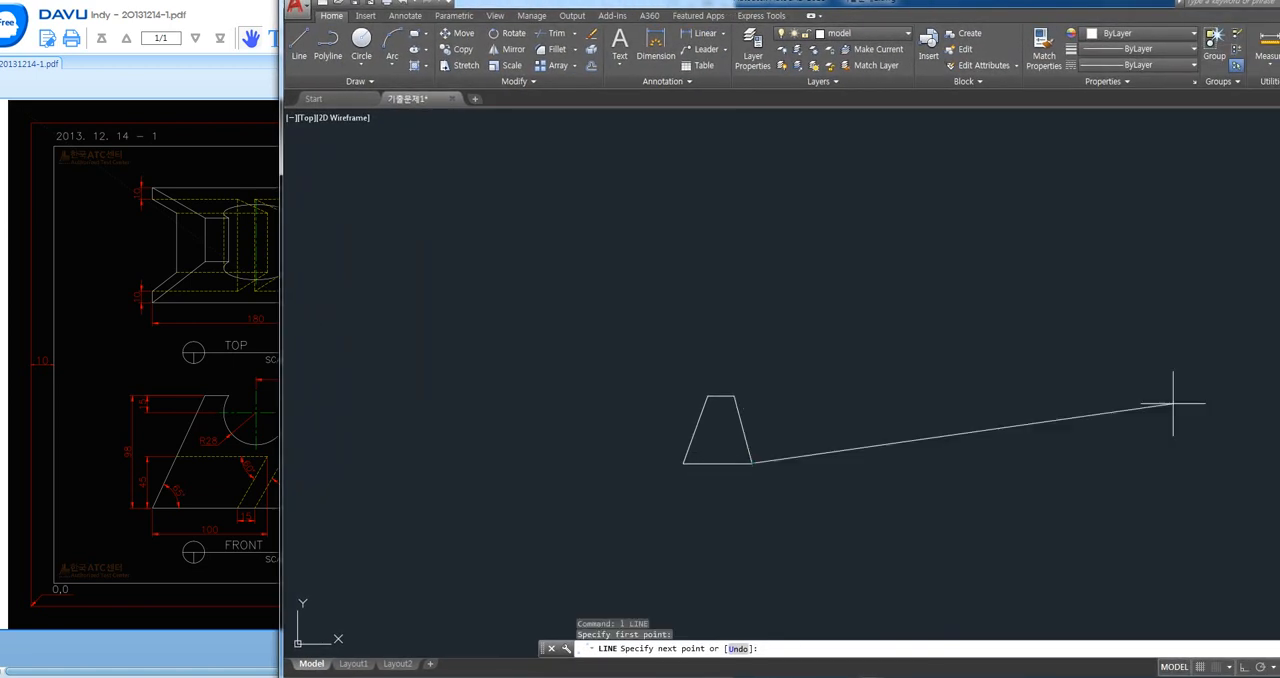
key("F8")
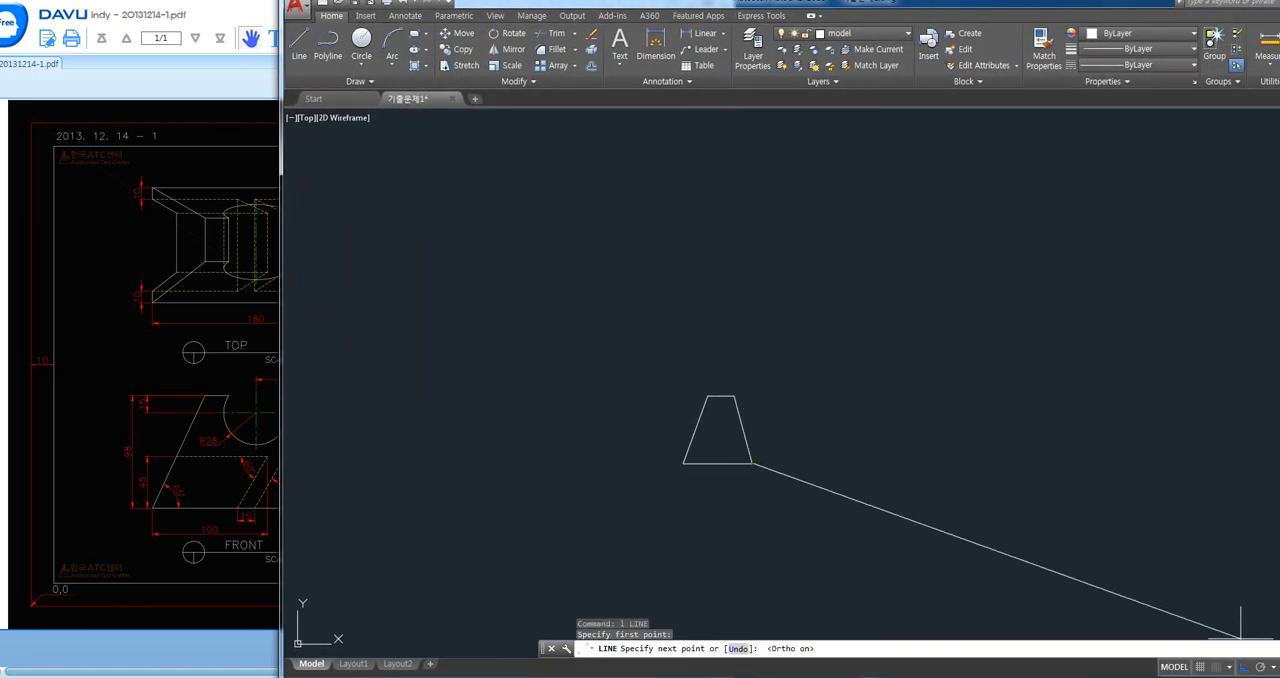
left_click(756, 199)
left_click(417, 199)
left_click(417, 528)
key("Return")
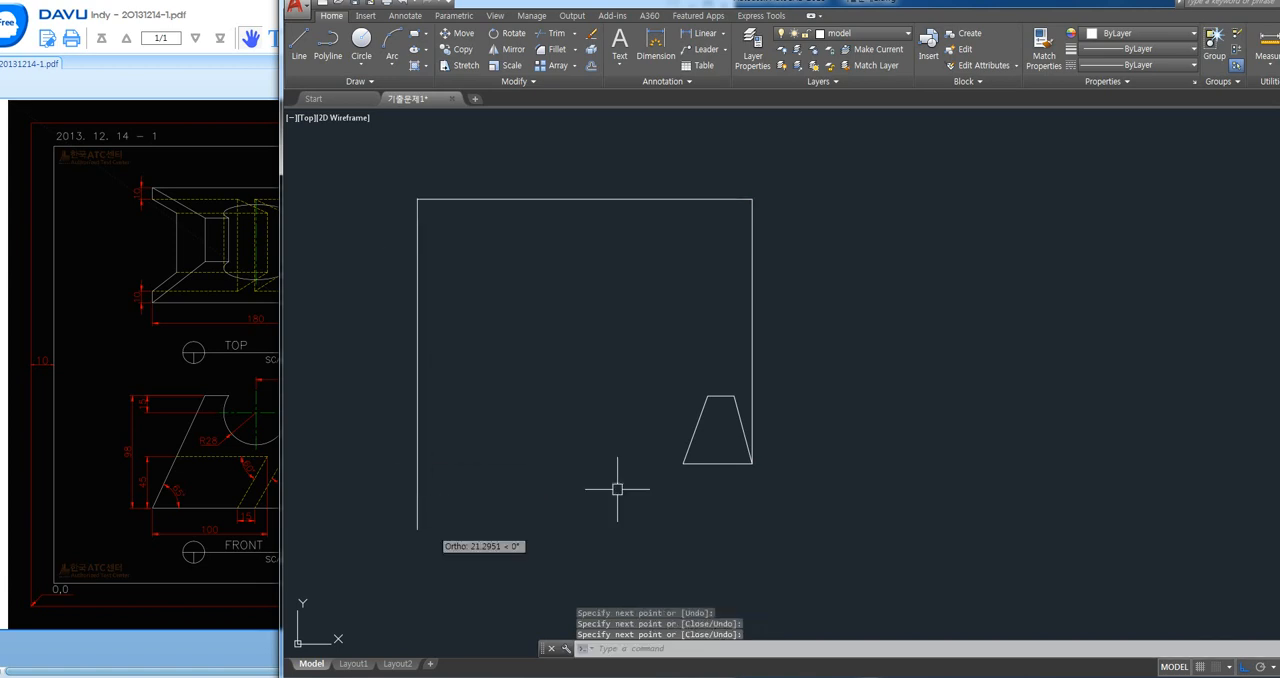
- Draw a horizontal guide about 445 long from the trapezoid's lower-left corner leftward past the vertical guide
key("Return")
left_click(683, 463)
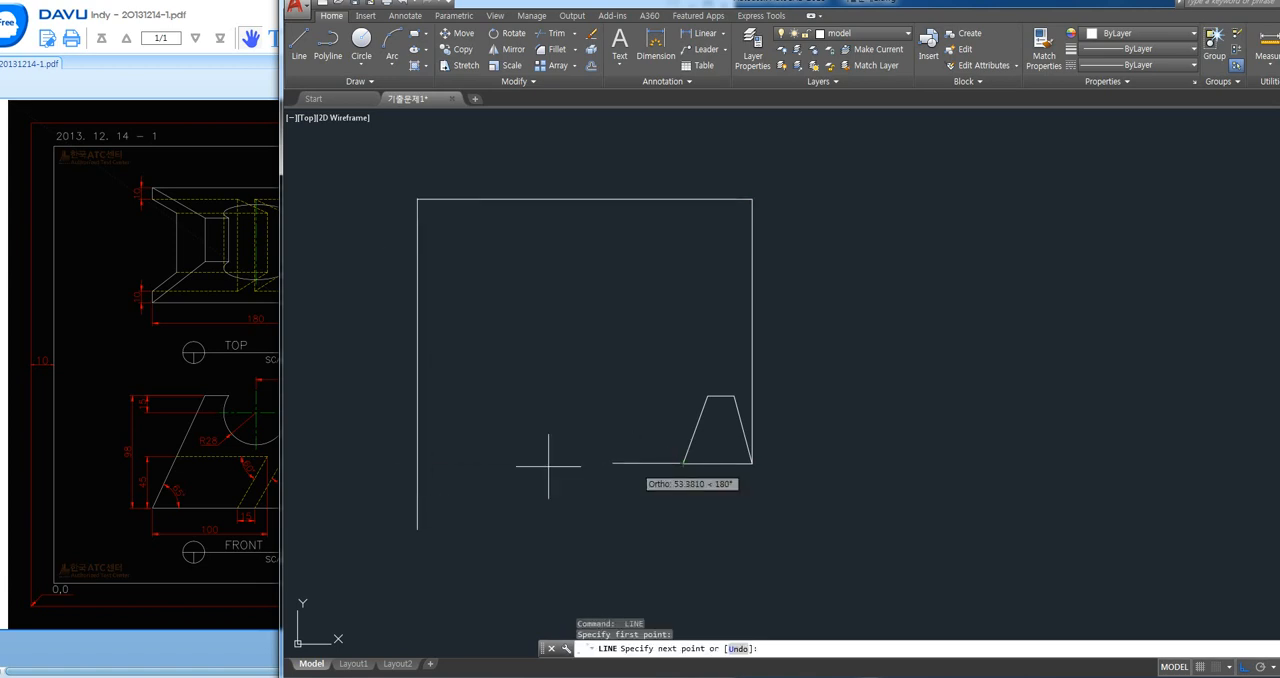
left_click(375, 463)
key("Return")
key("Return")
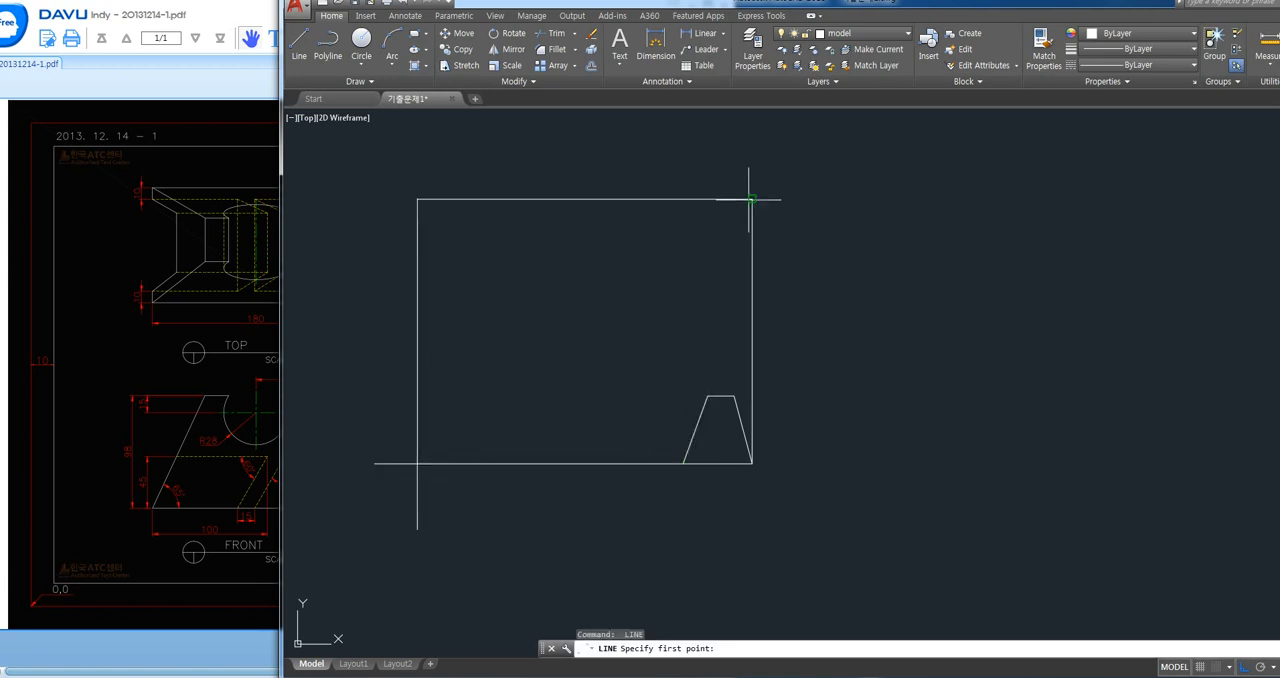
- Draw a 45° line down into the frame from the upper-right corner of the guide lines
left_click(752, 199)
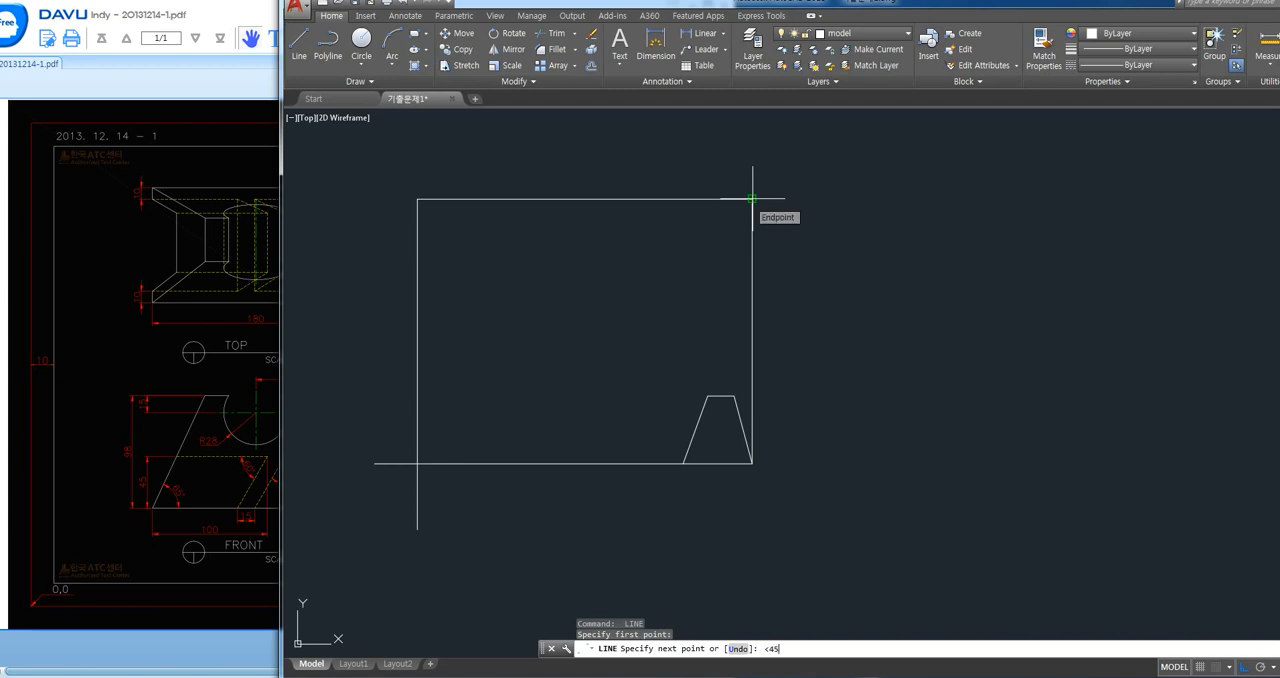
key("Return")
left_click(618, 333)
key("Return")
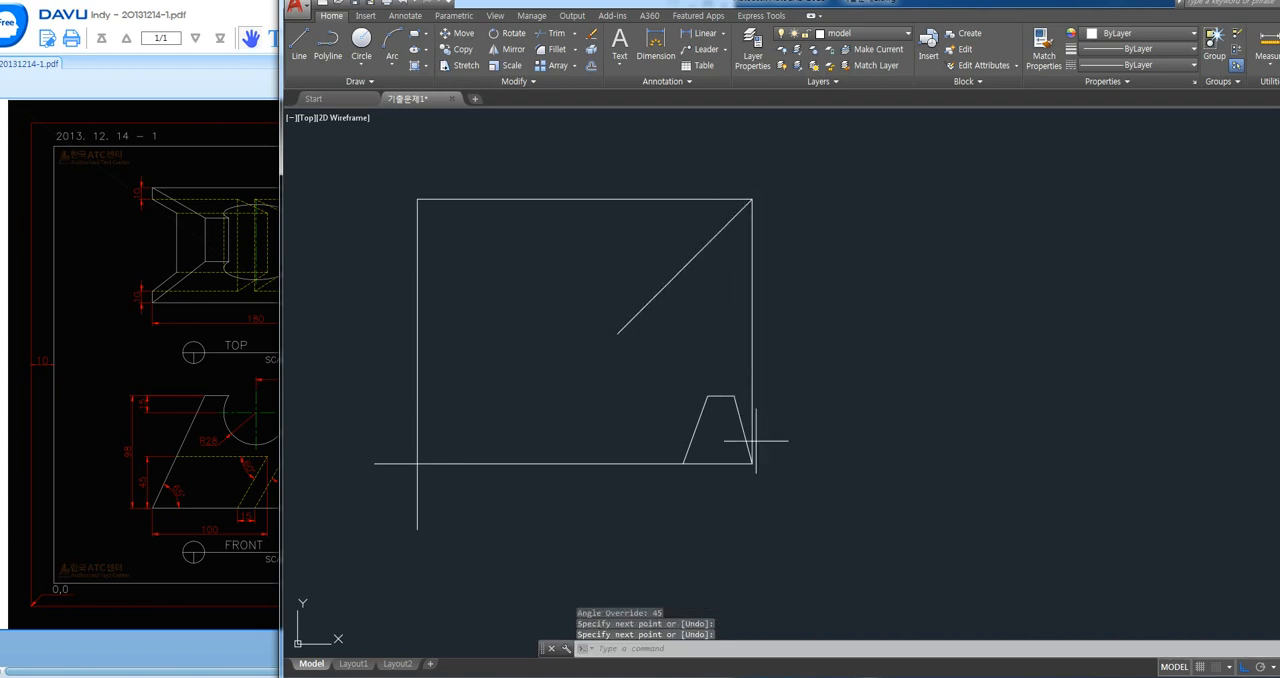
- Draw a vertical guide from the trapezoid's lower-left corner past the 45° line, and a horizontal guide from their intersection past the left guide
key("Return")
left_click(683, 463)
left_click(683, 268)
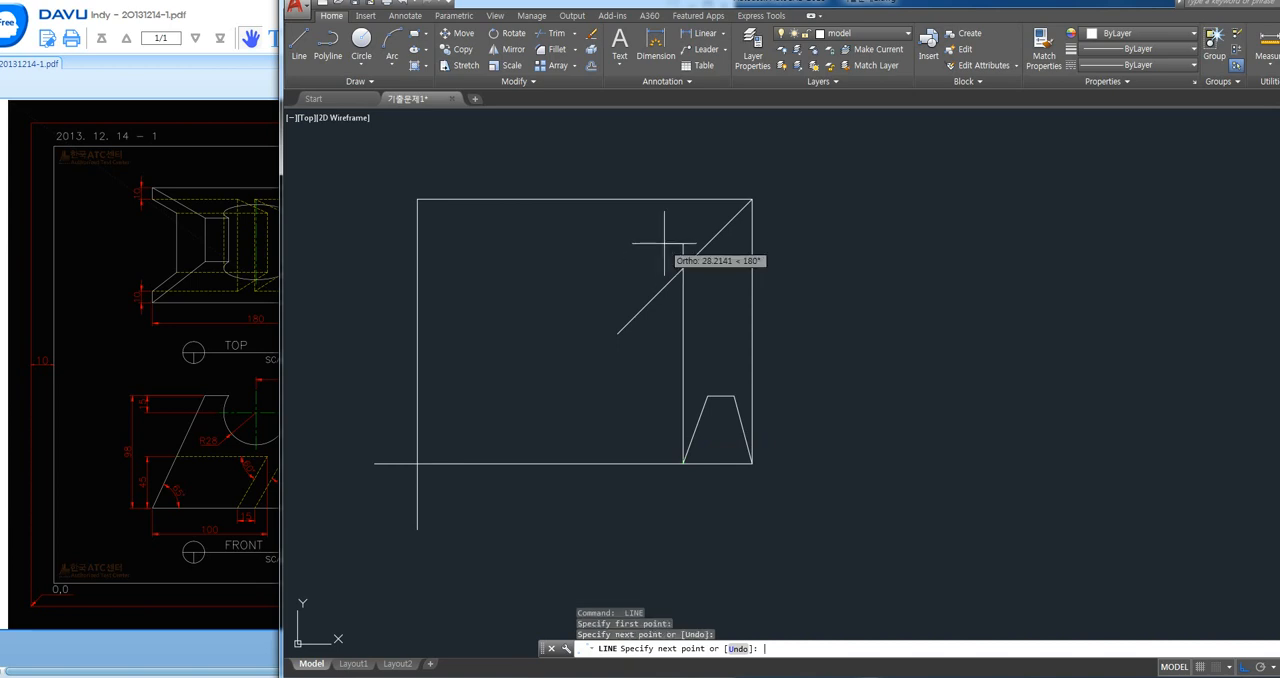
key("Return")
key("Return")
left_click(683, 268)
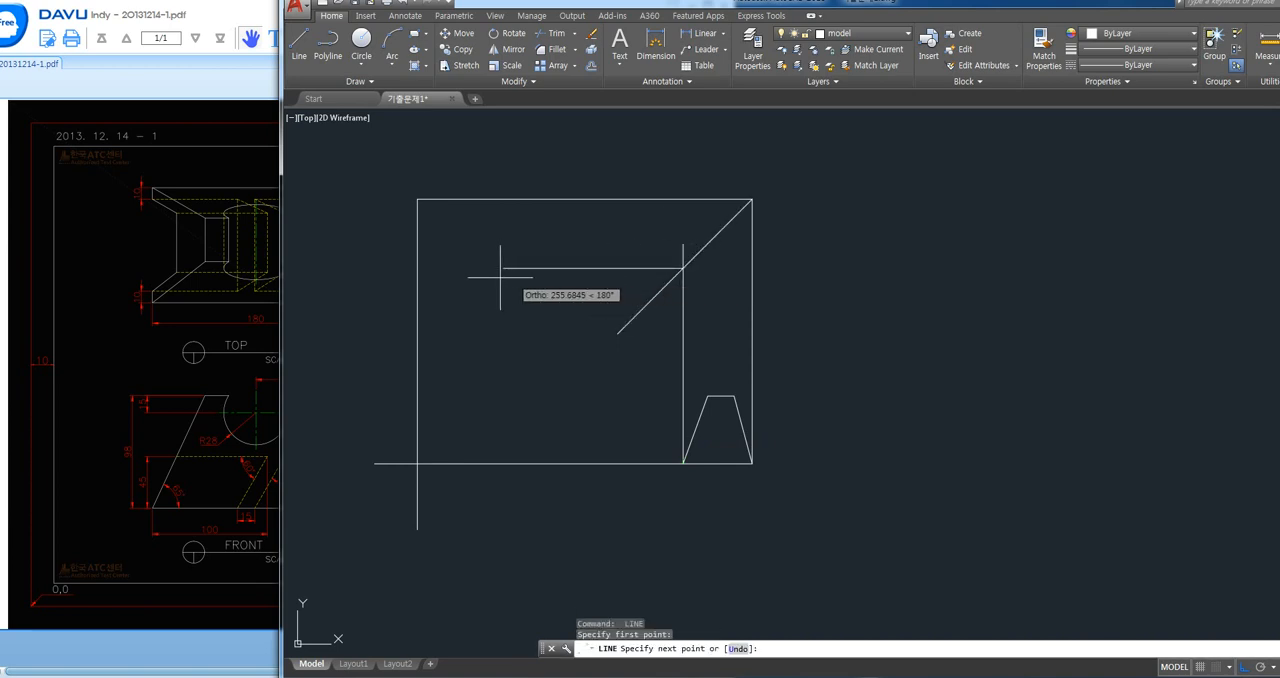
left_click(406, 268)
key("Return")
- Draw a horizontal guide from the trapezoid's upper-left corner to the left vertical guide
key("Return")
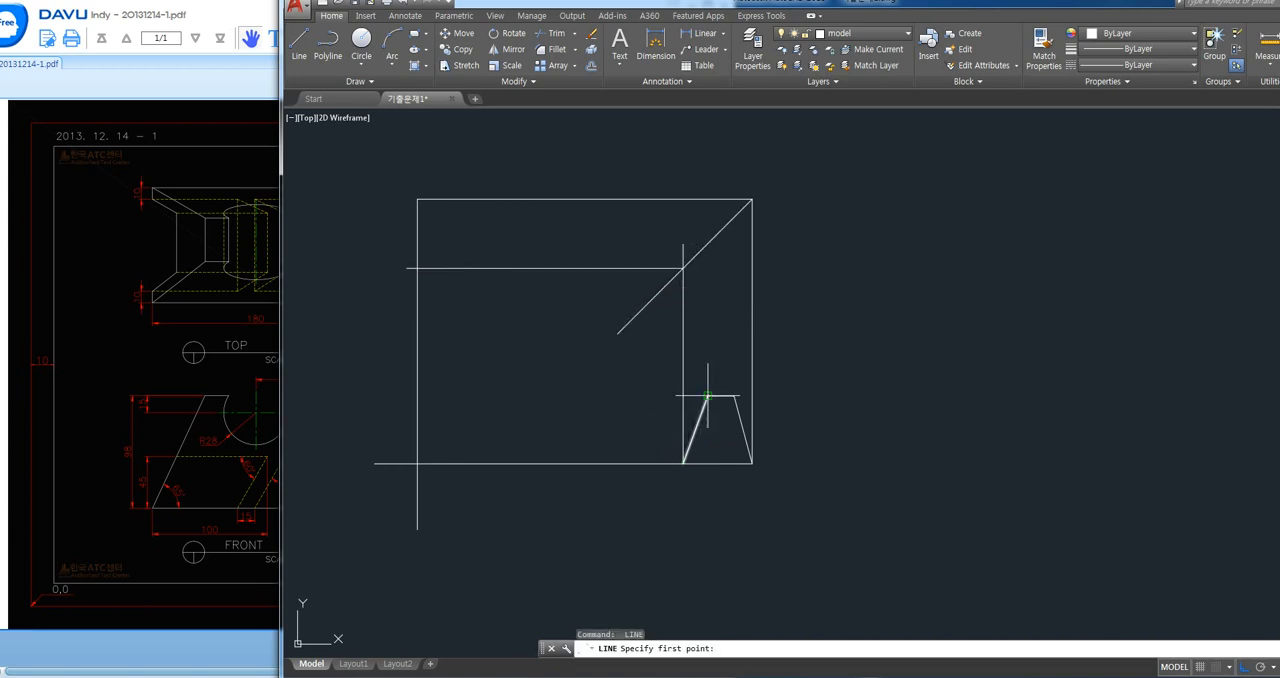
left_click(707, 396)
left_click(417, 396)
- Trim the guide ends that overhang the left vertical guide, the base line and the 45° line
key("Return")
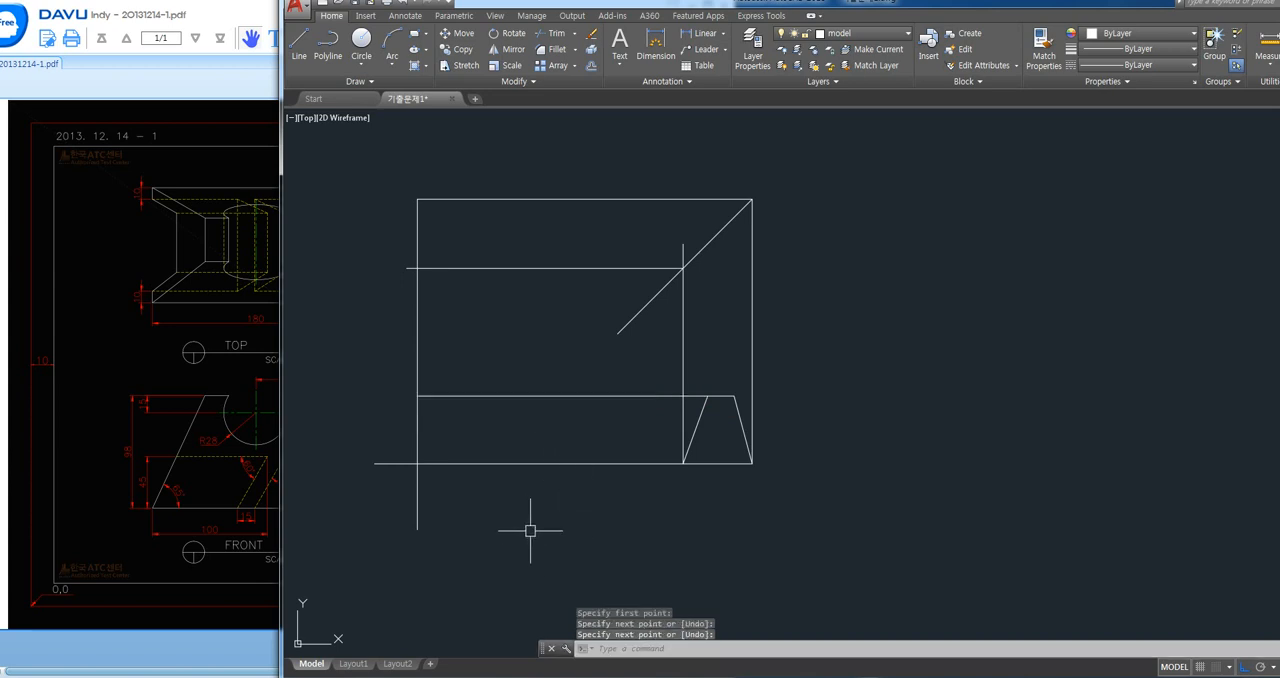
type("tr")
key("Return")
key("Return")
left_click(449, 553)
left_click(391, 520)
left_click(389, 531)
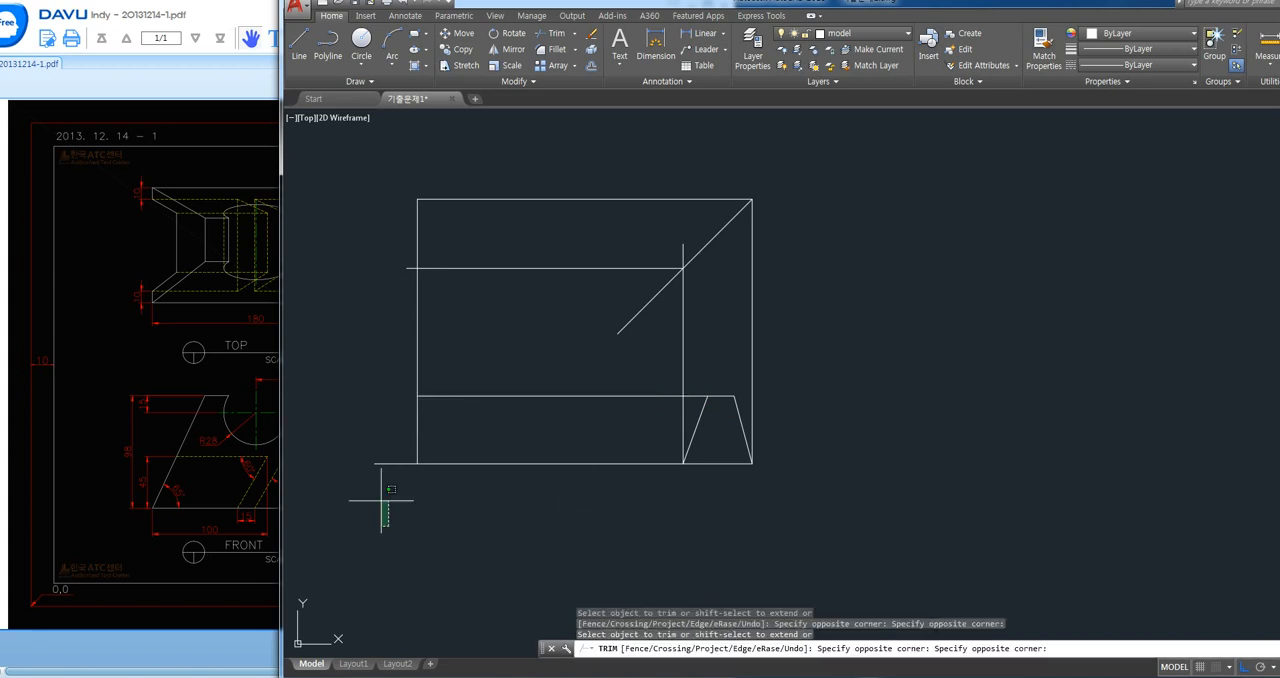
left_click(363, 461)
left_click(410, 268)
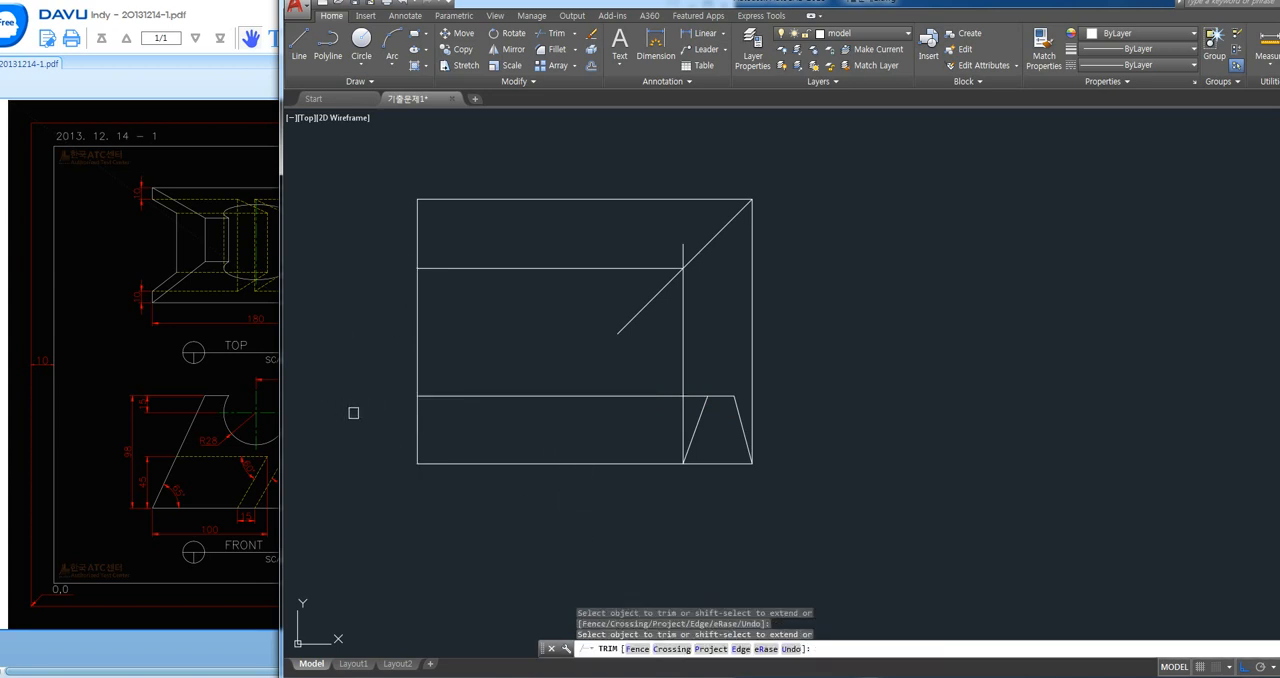
left_click(681, 247)
key("Return")
- Move the CAD window aside to uncover the top, front and right views of the reference drawing
mouse_move(522, 3)
left_mouse_down()
mouse_move(779, 24)
mouse_move(857, 17)
left_mouse_up()
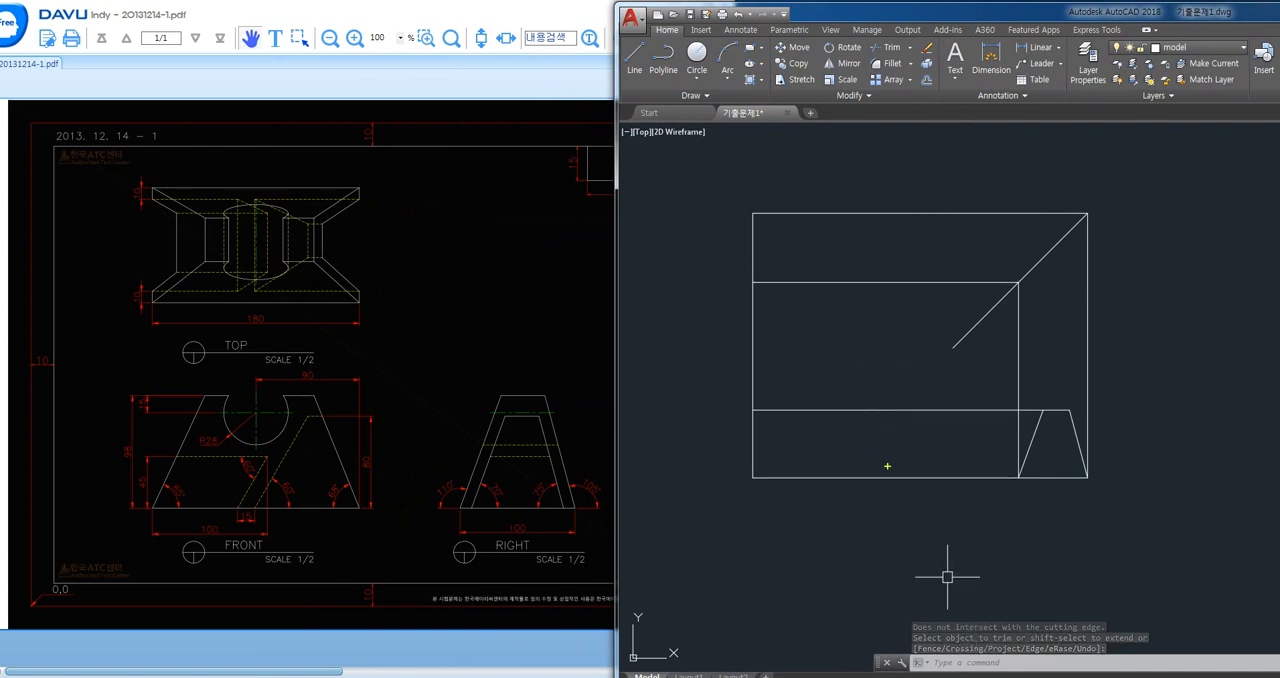
mouse_move(884, 479)
left_mouse_down()
mouse_move(878, 186)
mouse_move(885, 212)
left_mouse_up()
left_click_drag(767, 383, 858, 382)
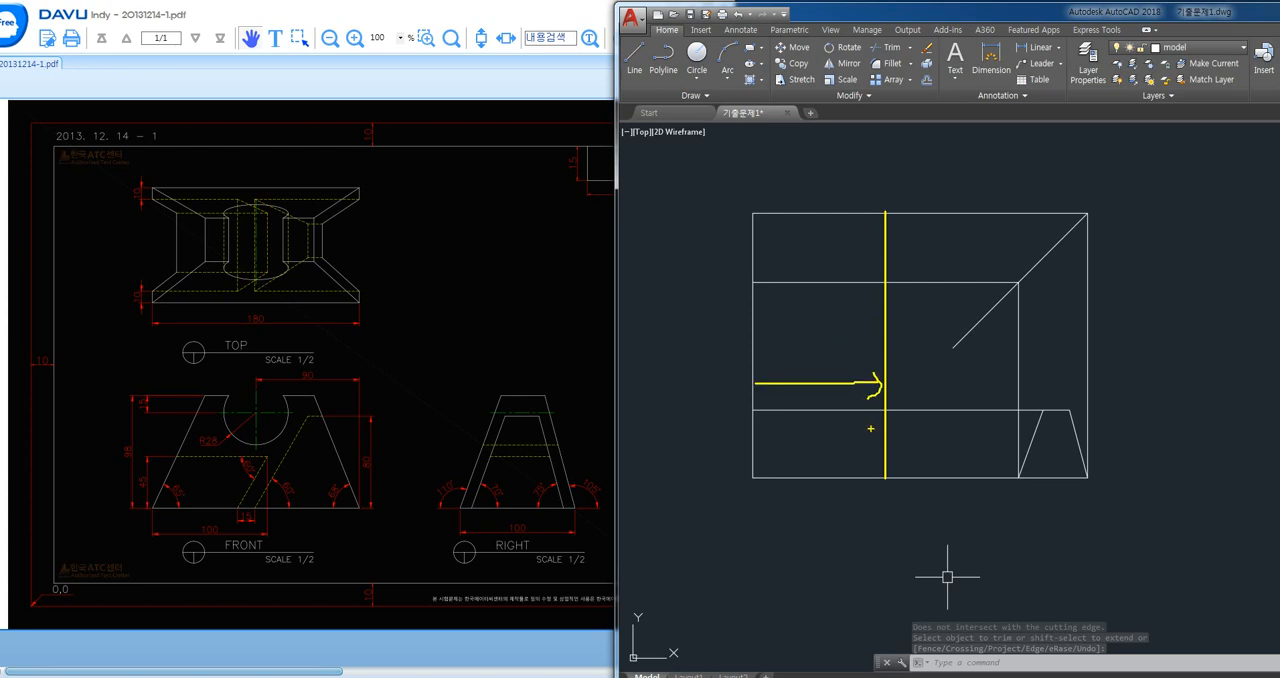
key("Escape")
key("F8")
key("F8")
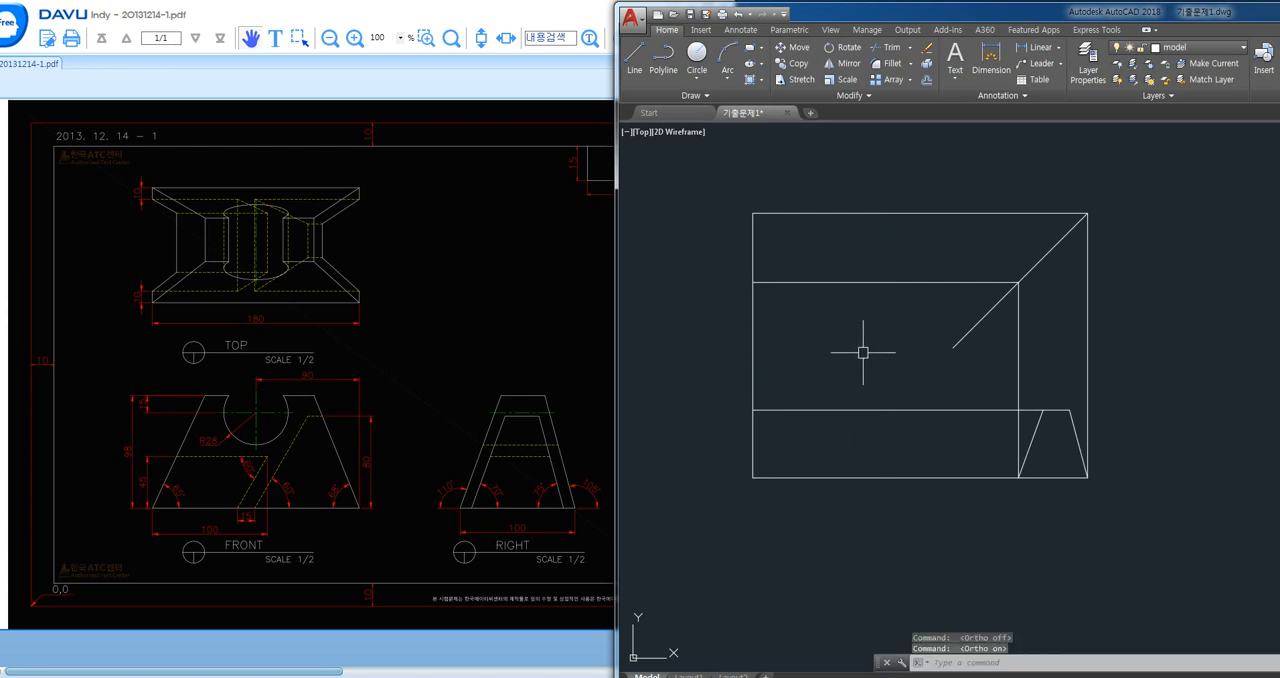
- Offset the left vertical guide 180 to the right
middle_click_drag(865, 355, 829, 357)
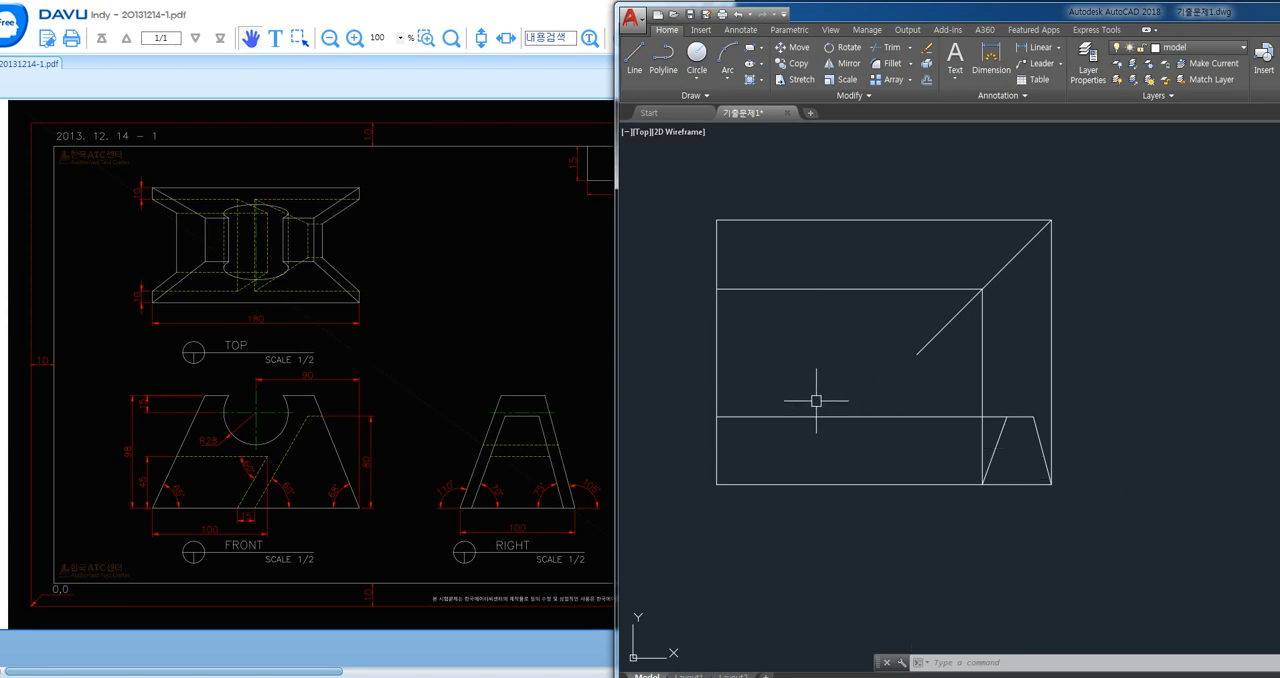
type("o")
key("Return")
type("180")
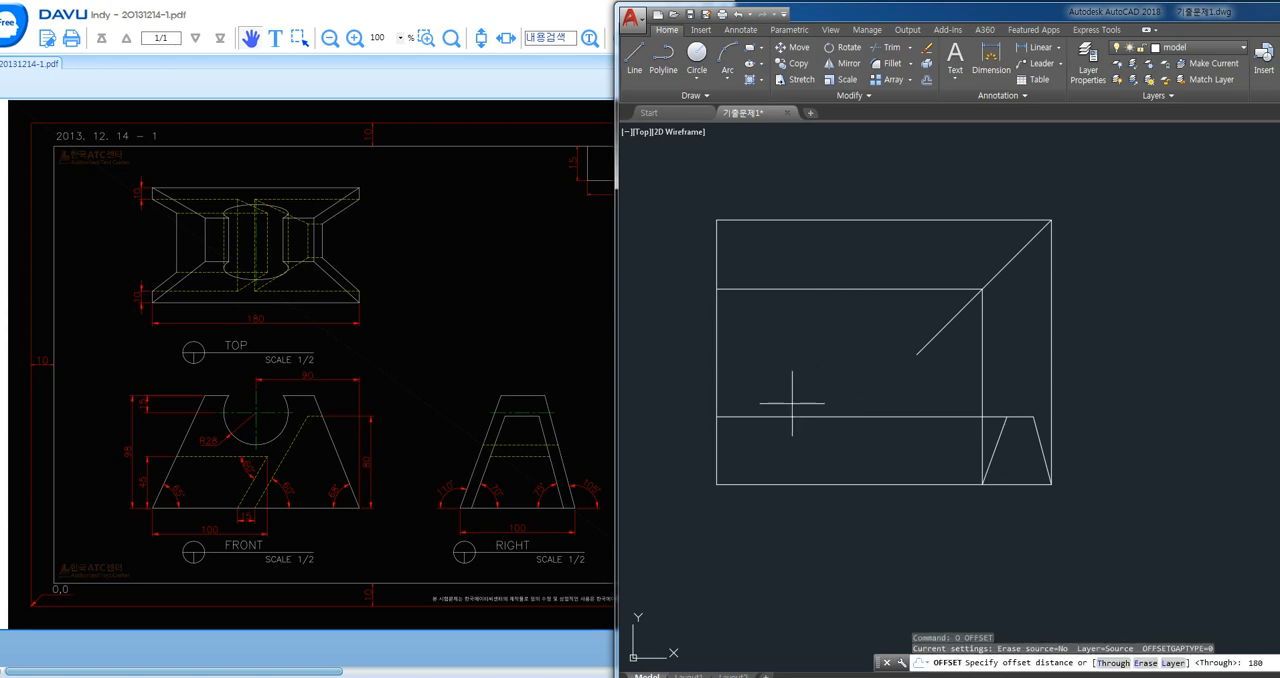
key("Return")
left_click(716, 394)
left_click(831, 380)
key("Return")
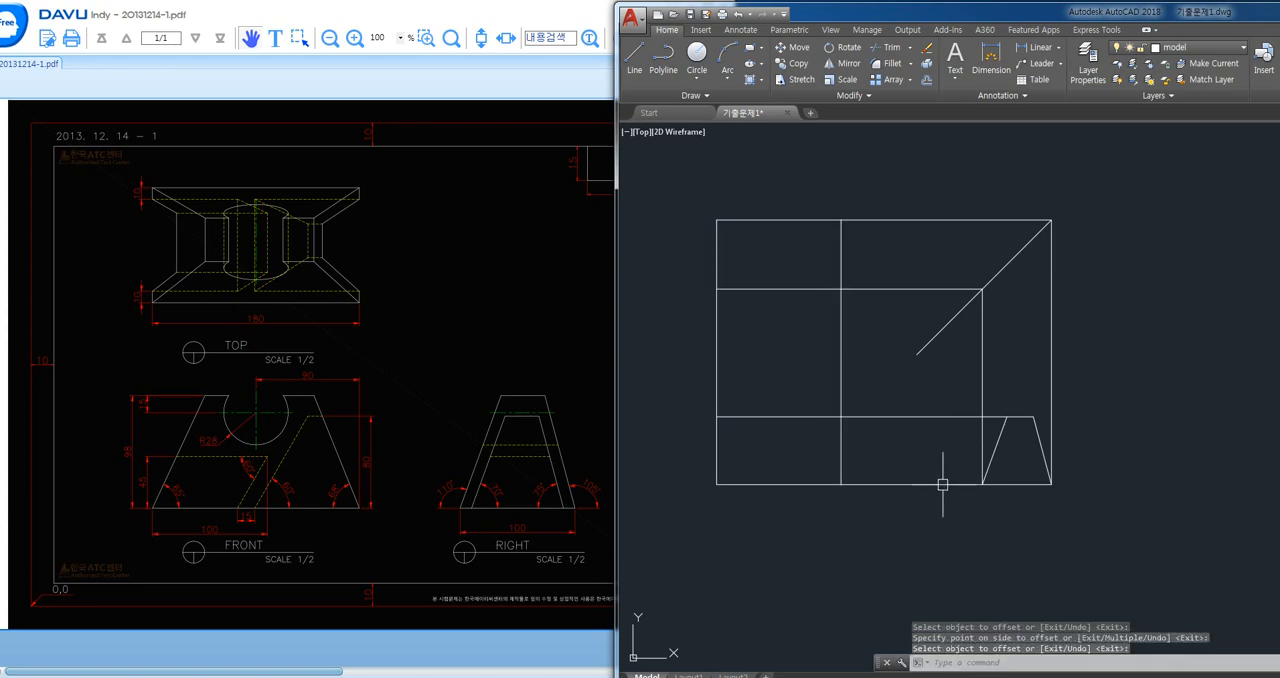
- Trim the guides between the views, leaving separate rectangles for the top and front views, and cut the 45° line's free end
middle_click_drag(923, 506, 929, 514)
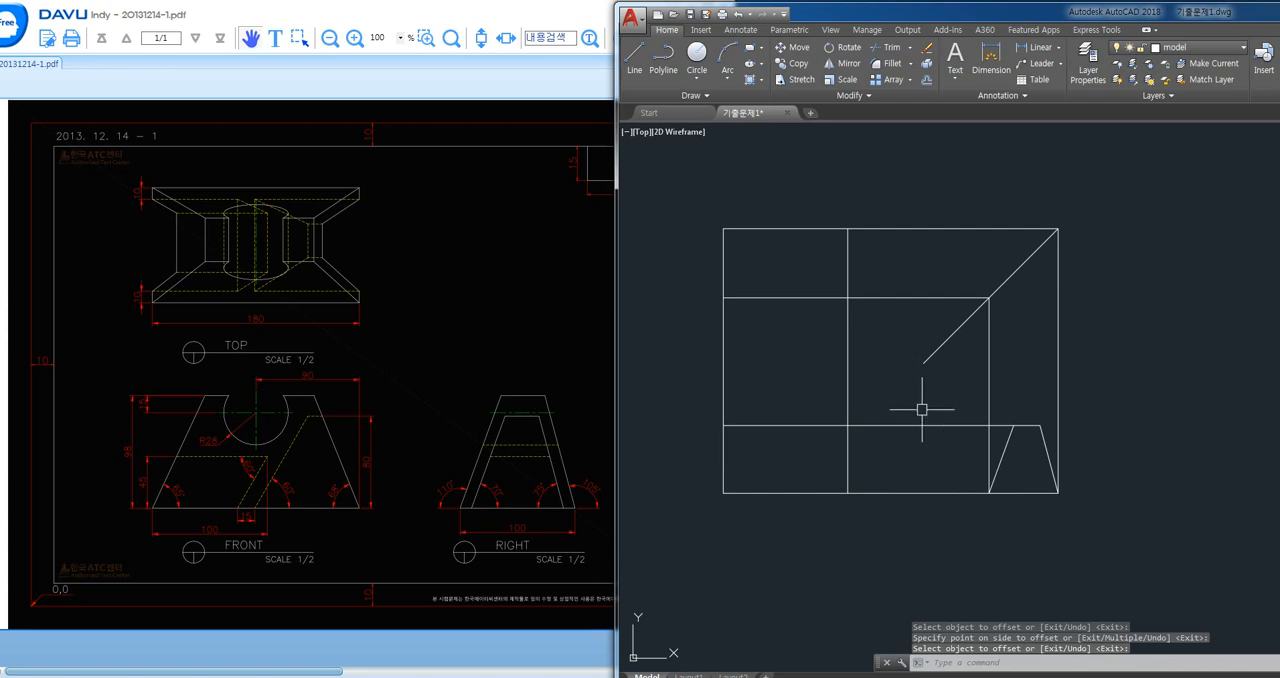
type("tr")
key("Return")
key("Return")
left_click(1056, 389)
left_click(1085, 390)
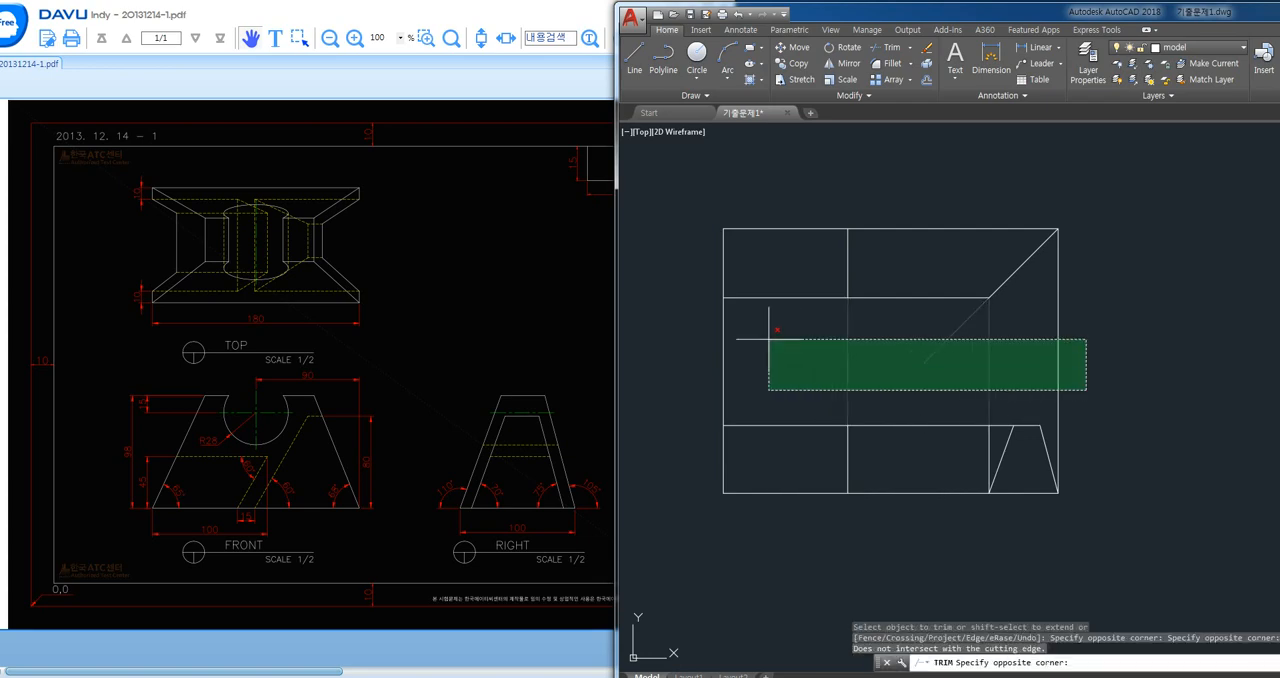
left_click(717, 340)
left_click(926, 197)
left_click(887, 432)
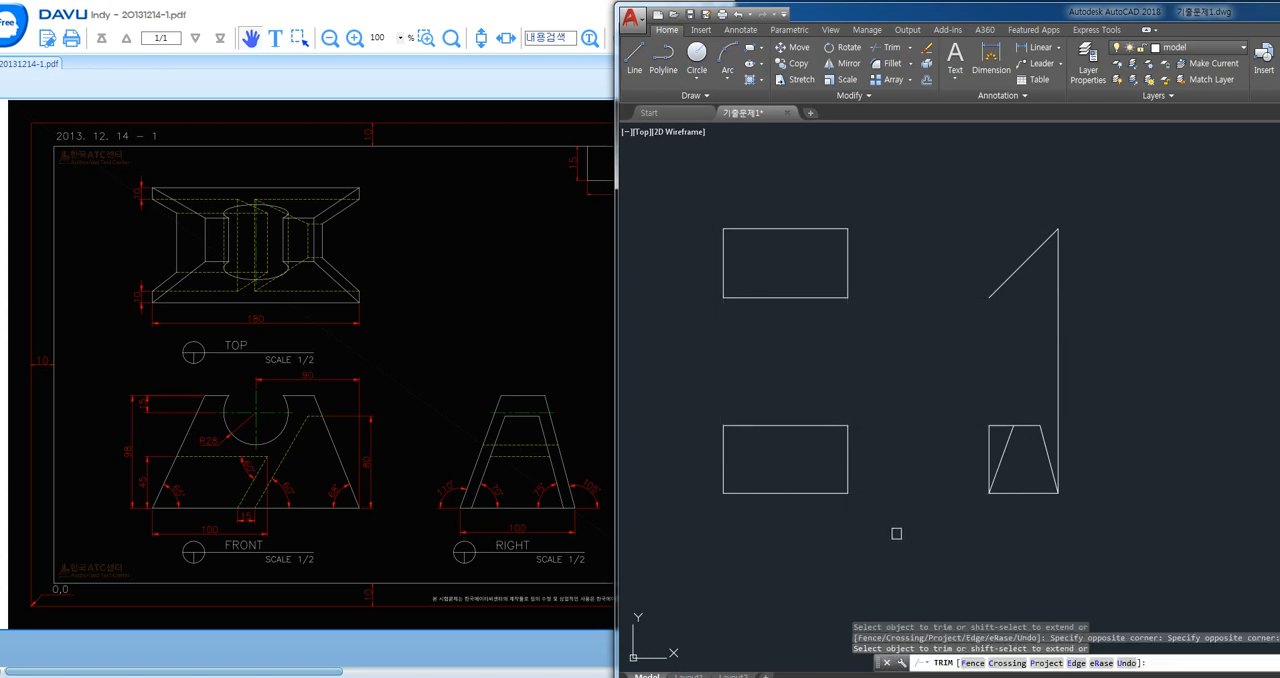
key("Return")
- Delete the long vertical guide at the far right and the two leftover guide pieces beside the trapezoid
left_click(1088, 290)
left_click(1007, 376)
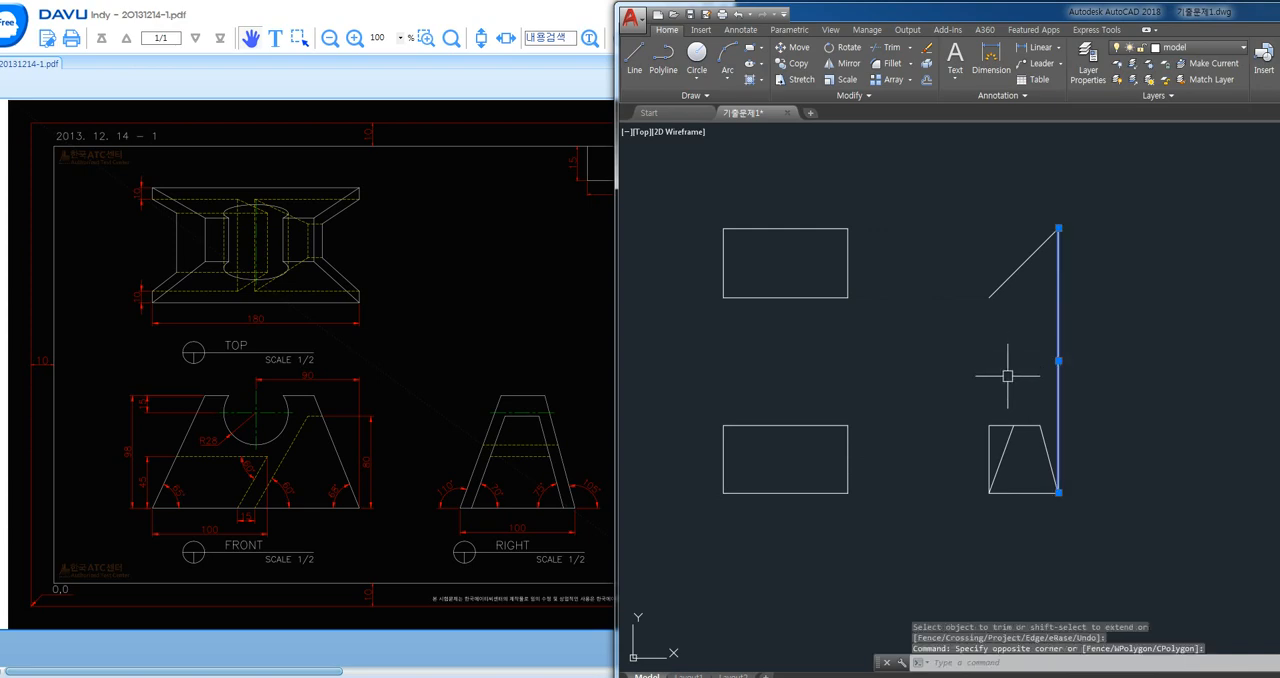
left_click(991, 432)
left_click(996, 426)
key("Delete")
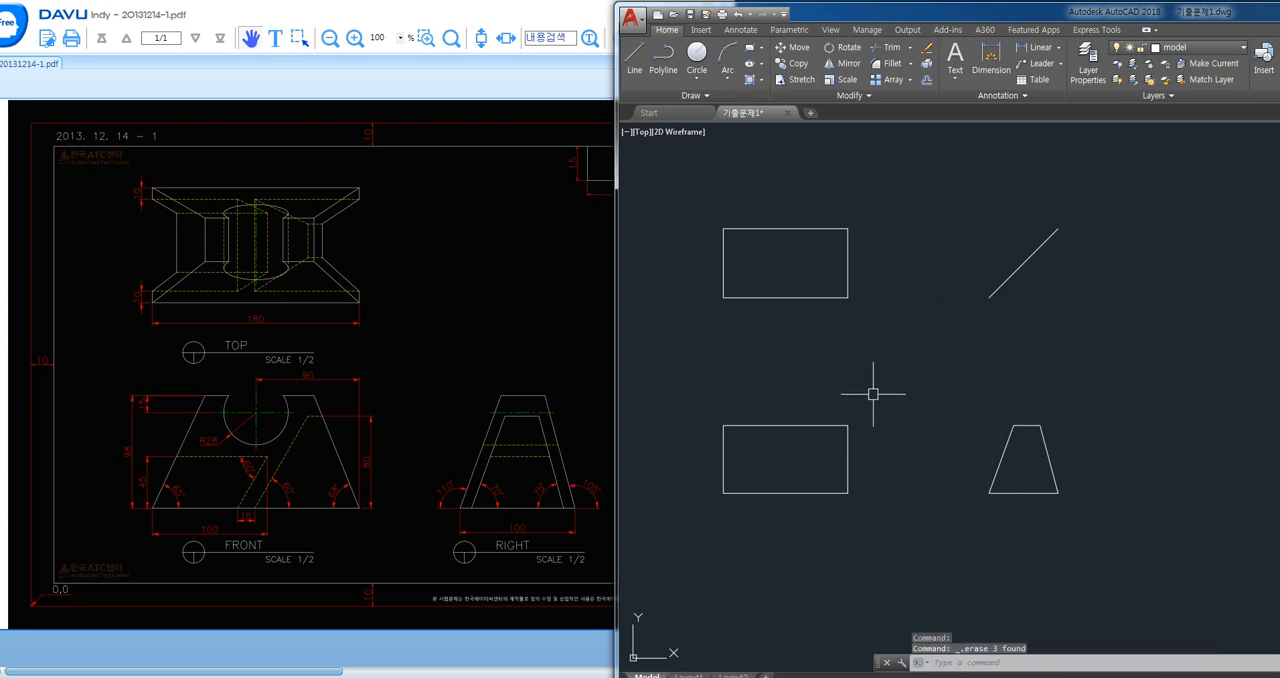
- Draw a 65° line from the lower-left corner of the front view rectangle past its top edge
middle_click_drag(871, 389, 885, 399)
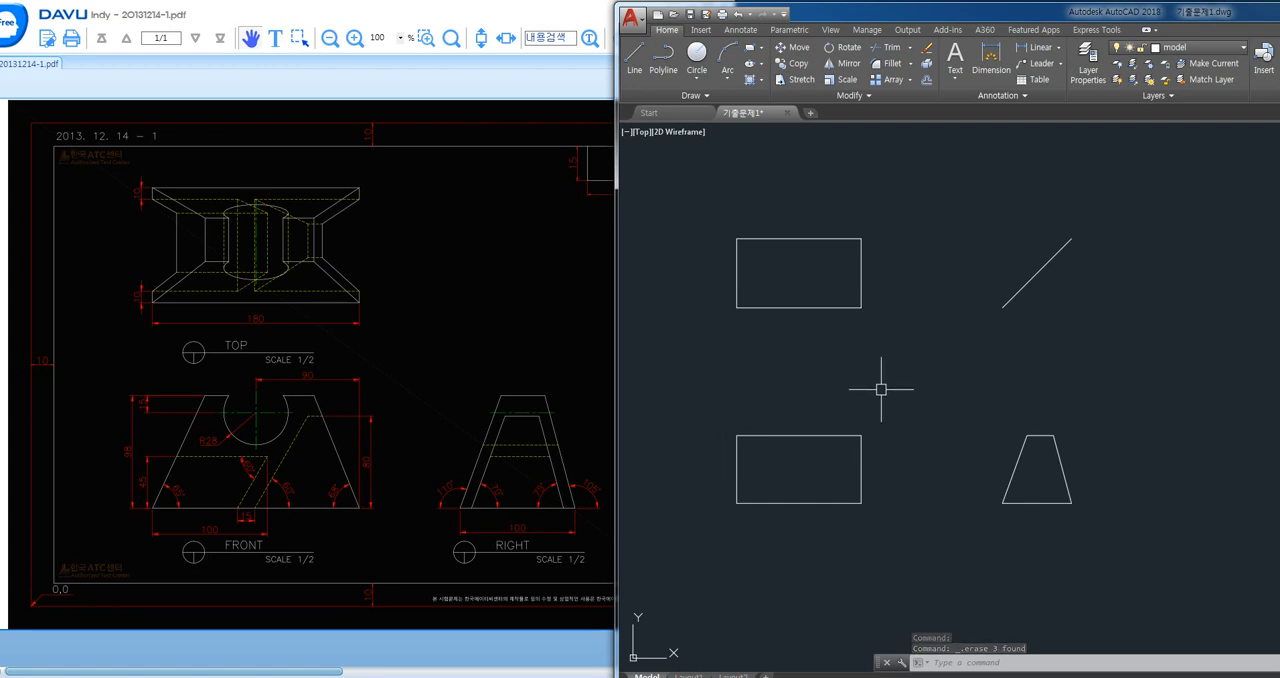
type("l")
key("Return")
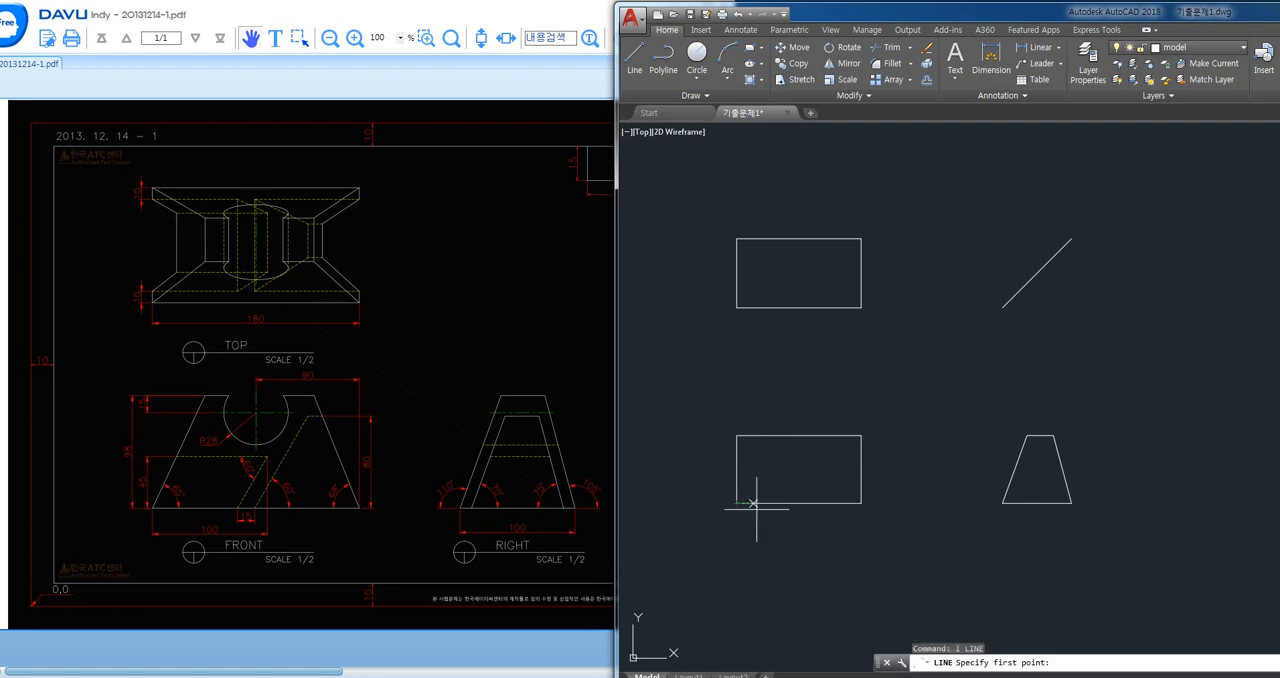
scroll(756, 503, "up", 2)
left_click(722, 507)
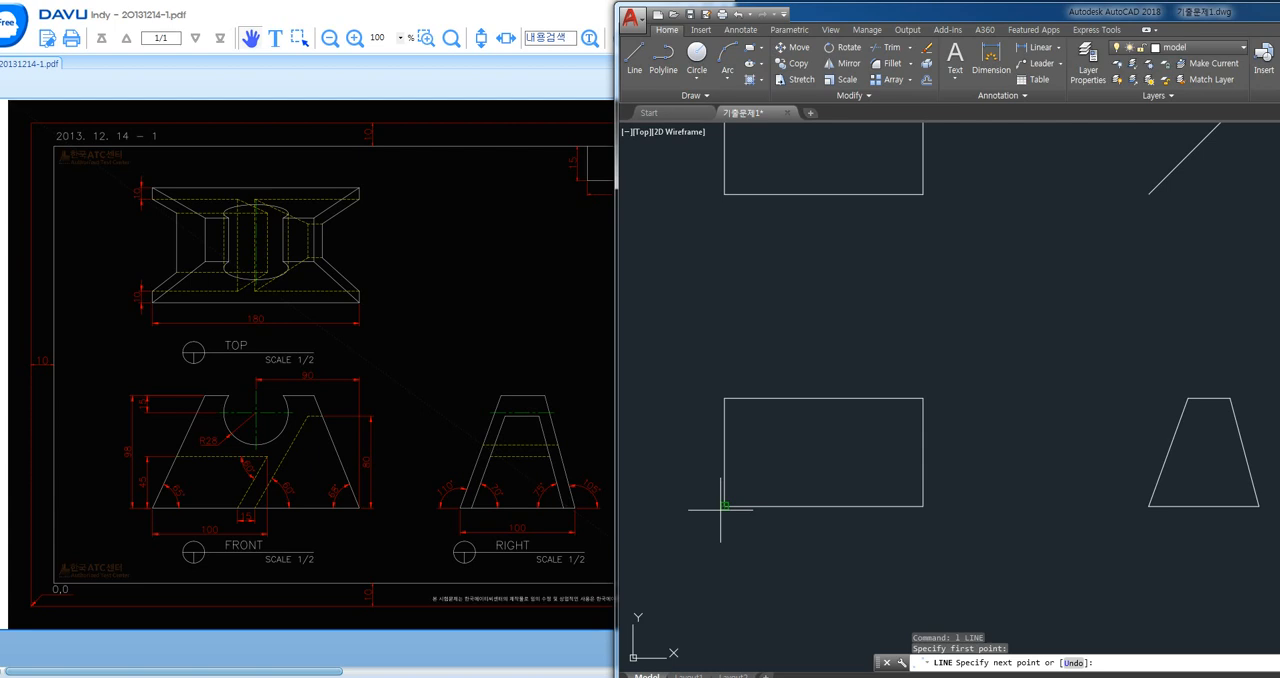
type("<65")
key("Return")
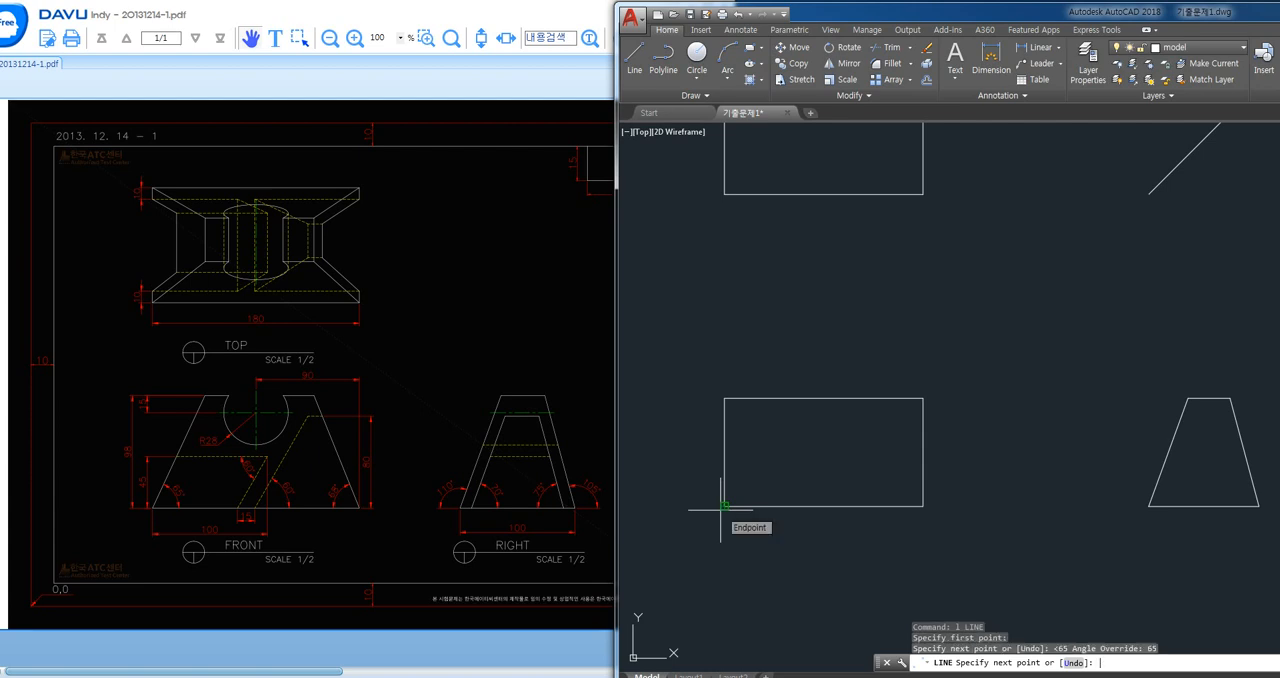
left_click(860, 332)
key("Return")
key("Return")
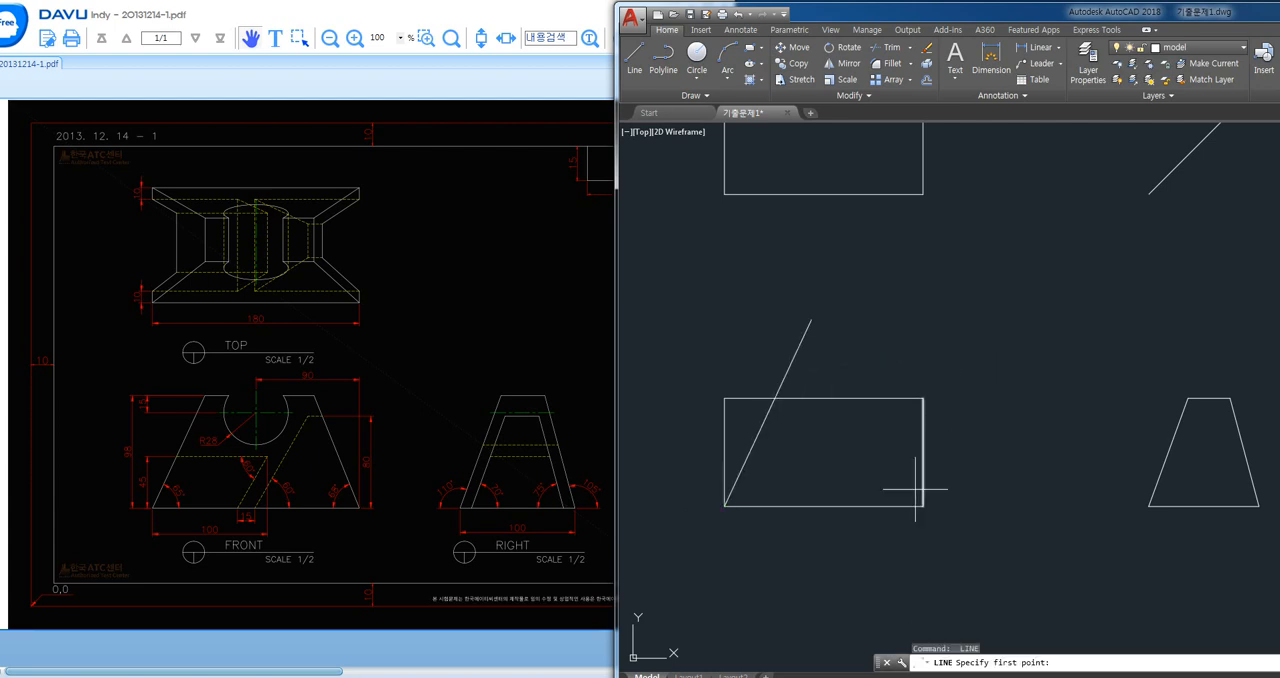
left_click(922, 506)
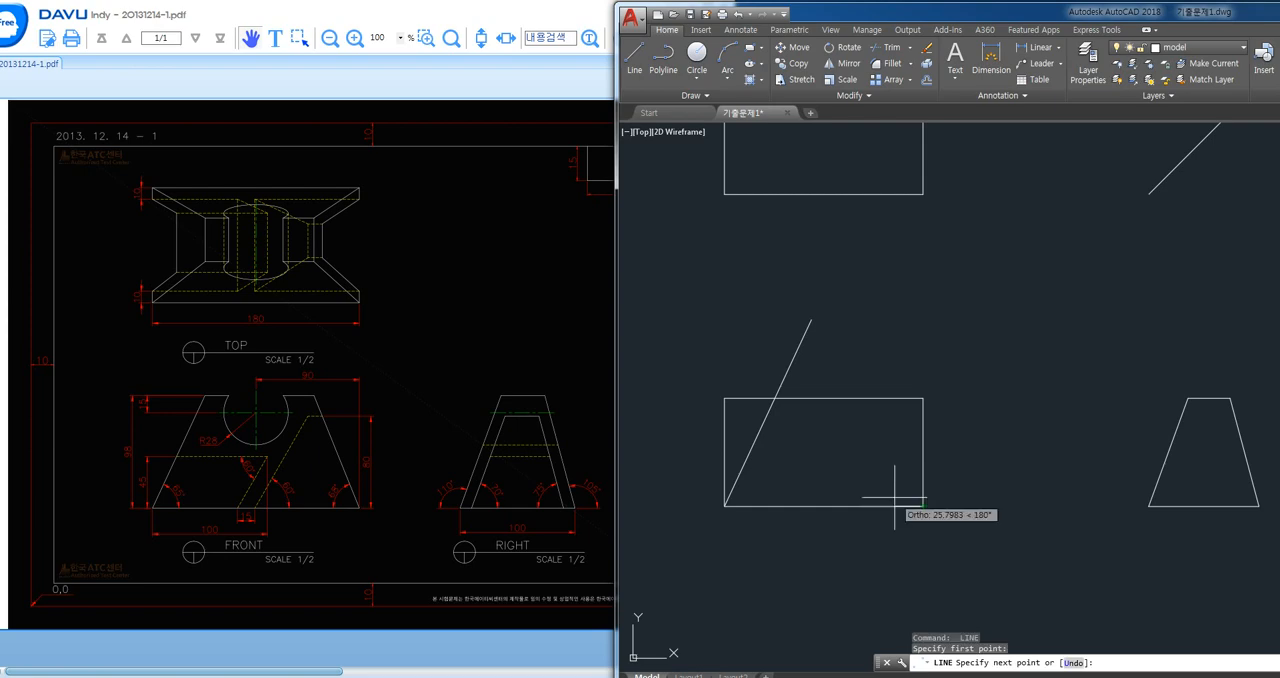
key("Escape")
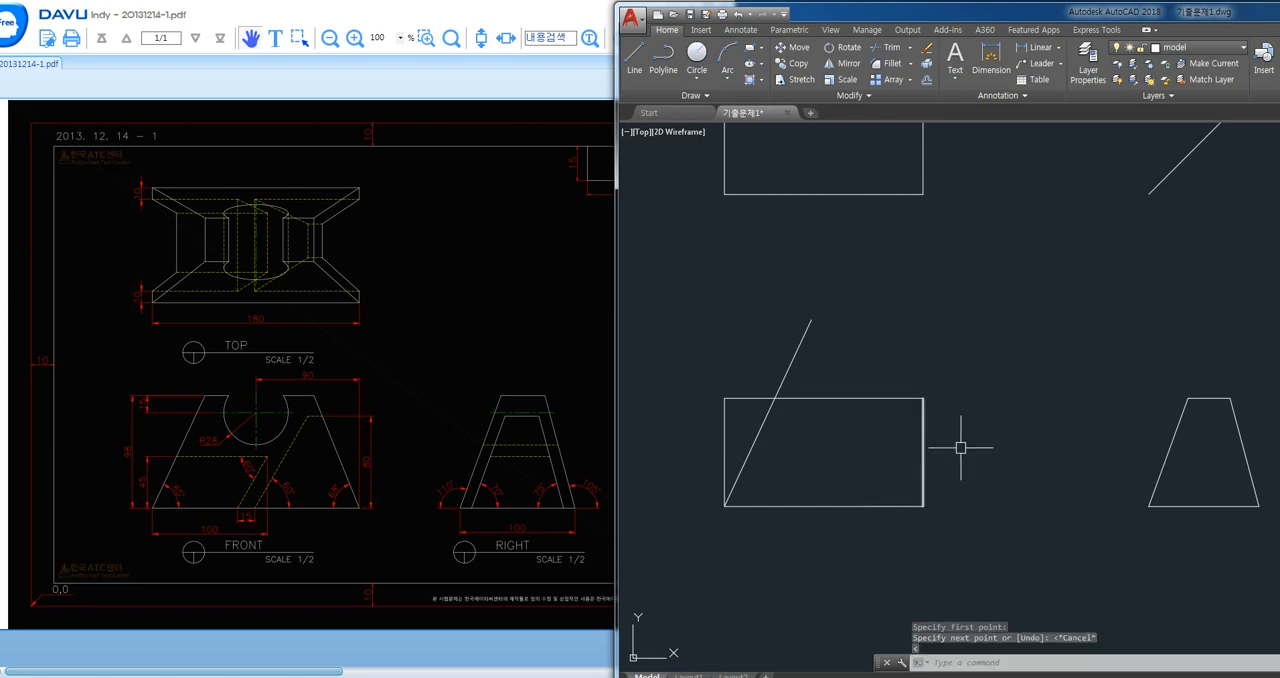
- Delete the 65° line from the front view rectangle
left_click(798, 353)
left_click(789, 364)
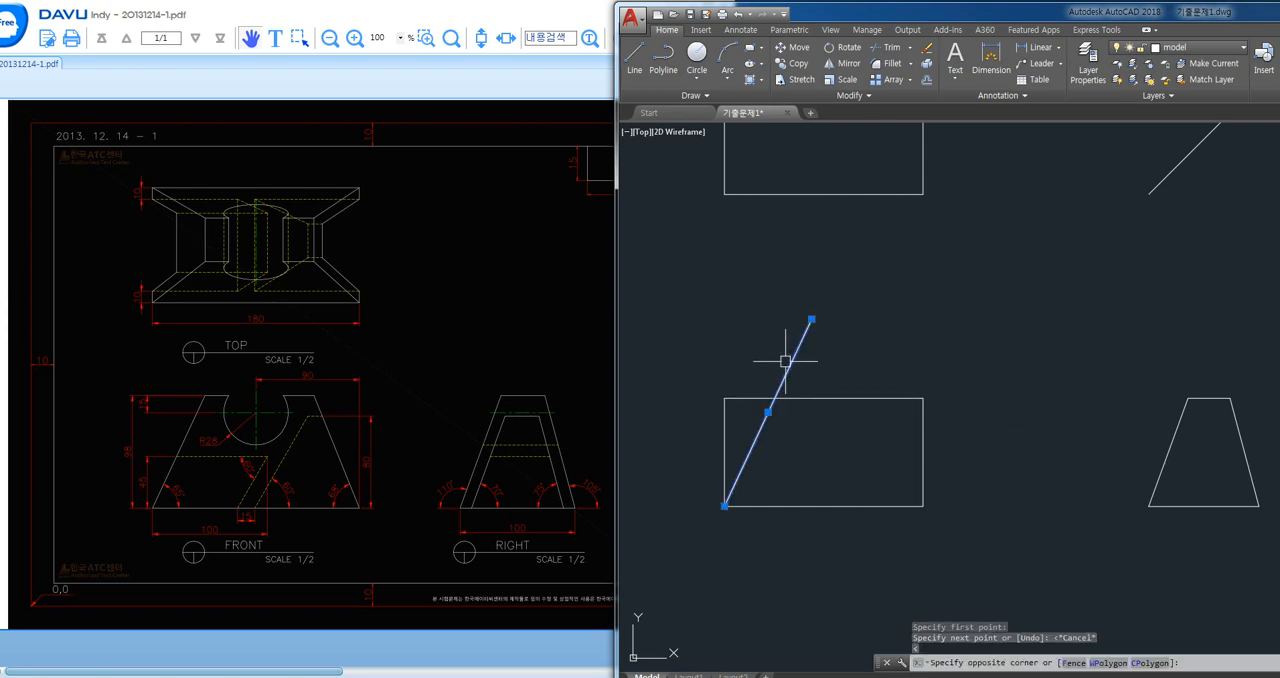
key("Delete")
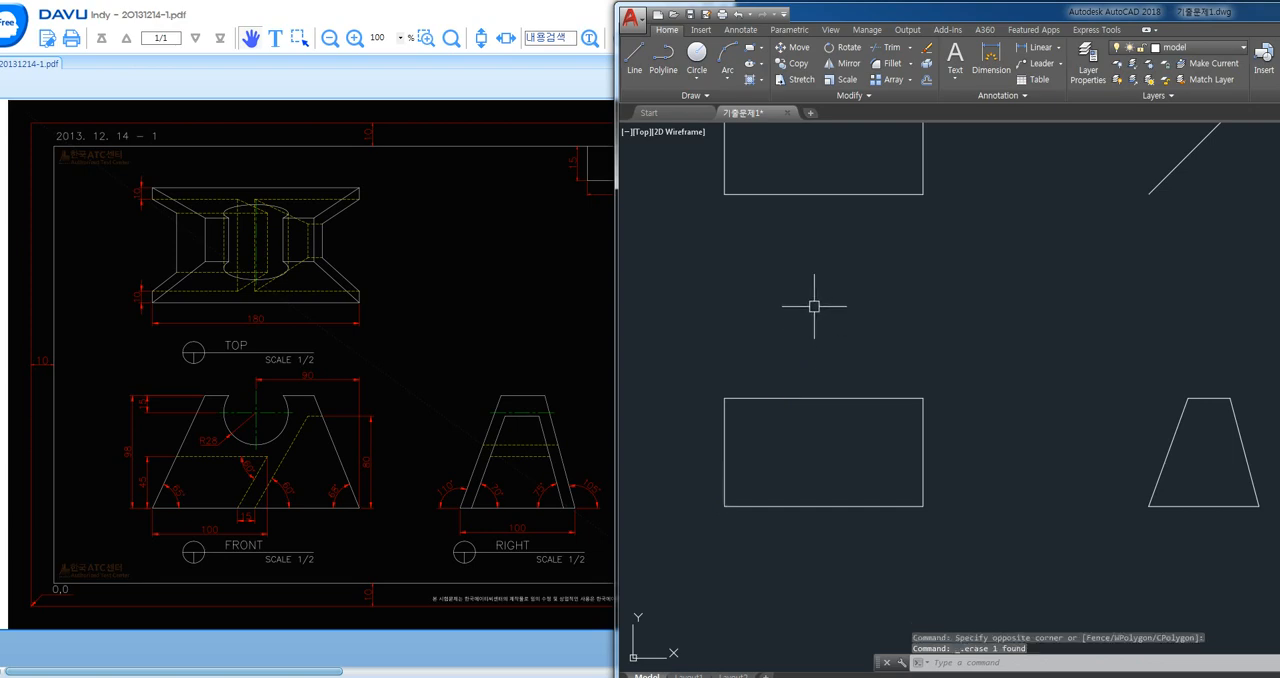
- Rotate a copy of the front view rectangle's bottom edge by 65° about its lower-left corner
type("ro")
key("Return")
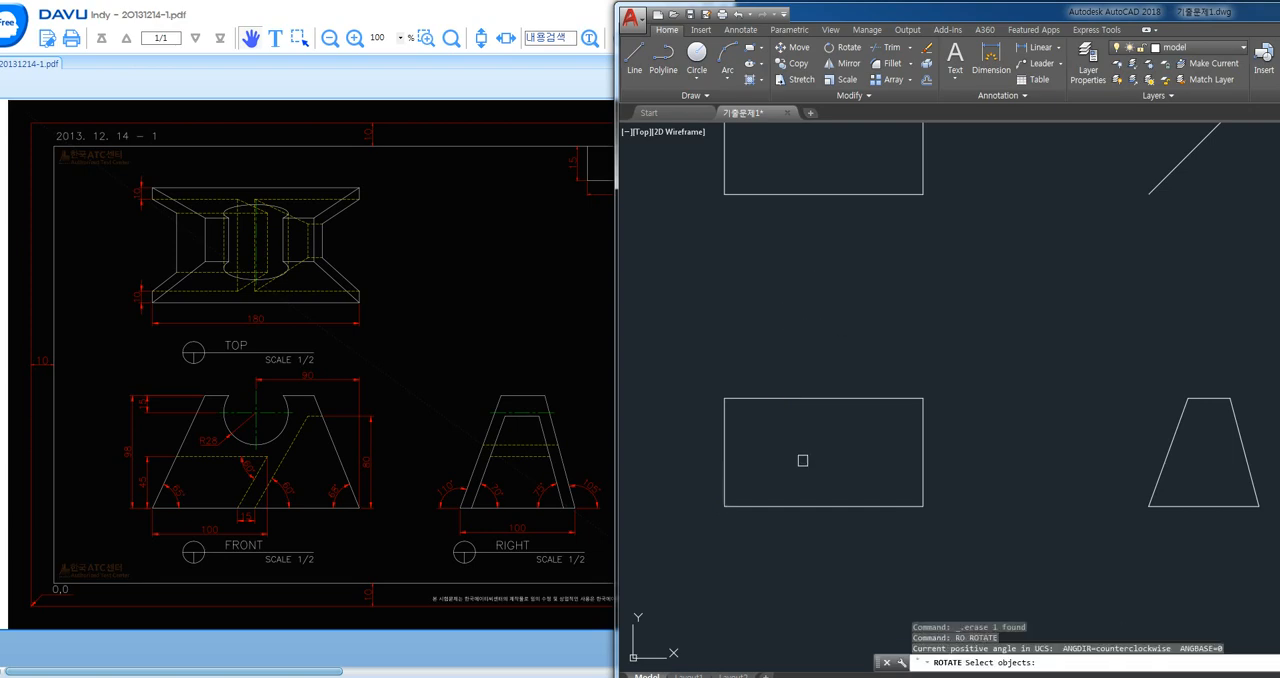
left_click(780, 507)
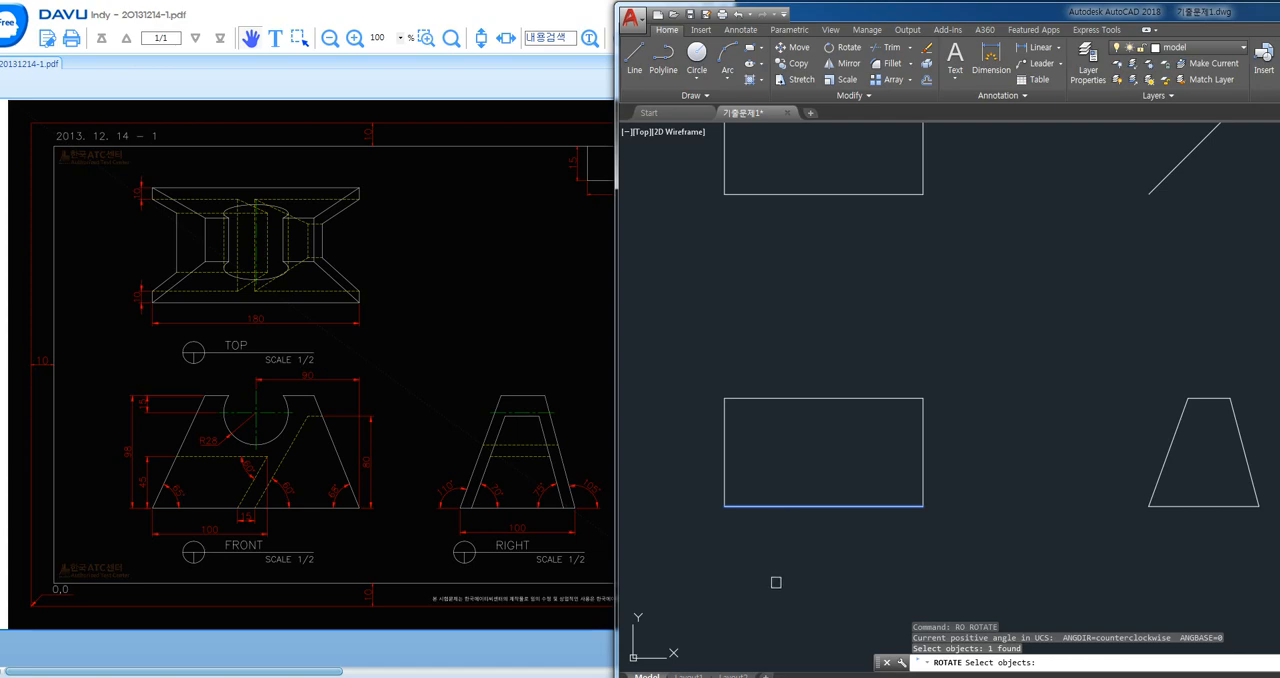
key("Return")
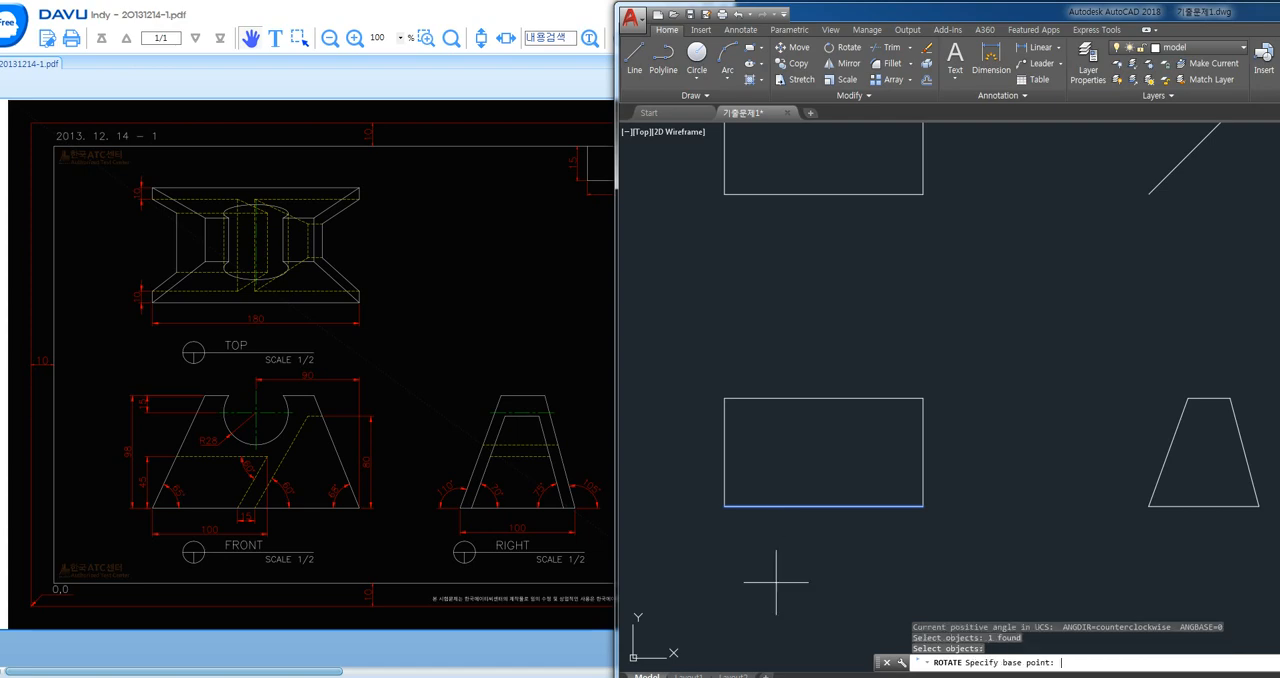
left_click(724, 506)
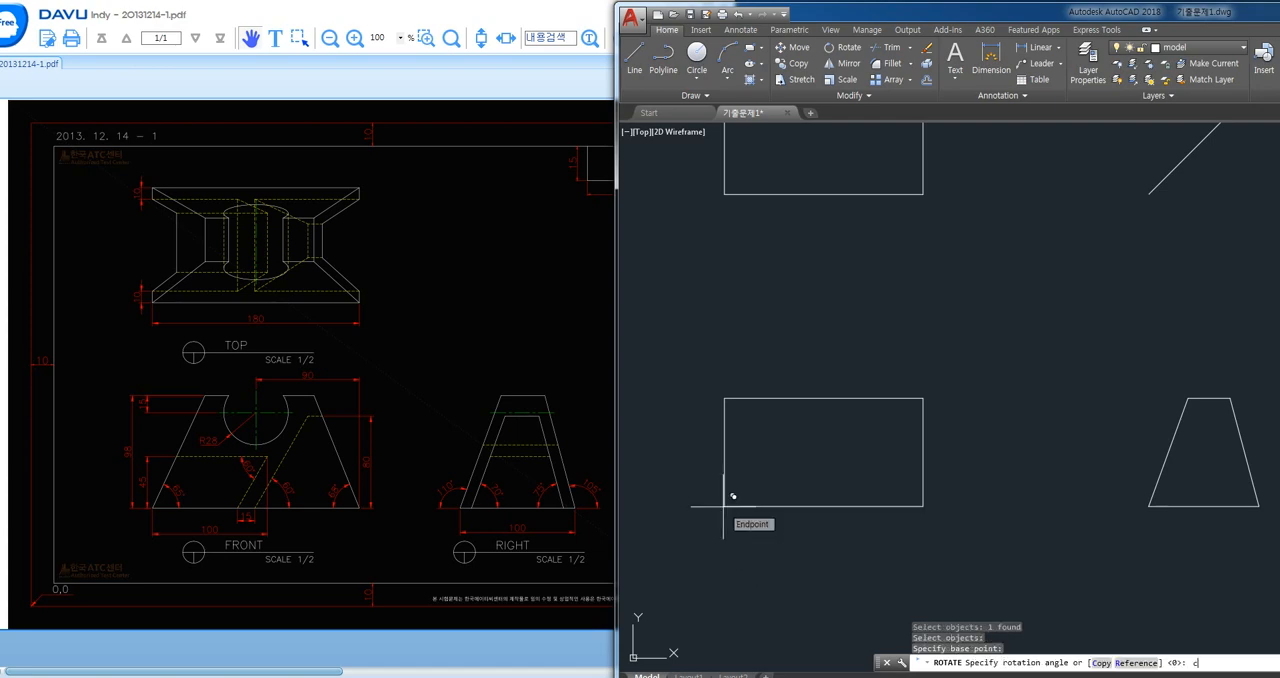
type("c")
key("Return")
type("6")
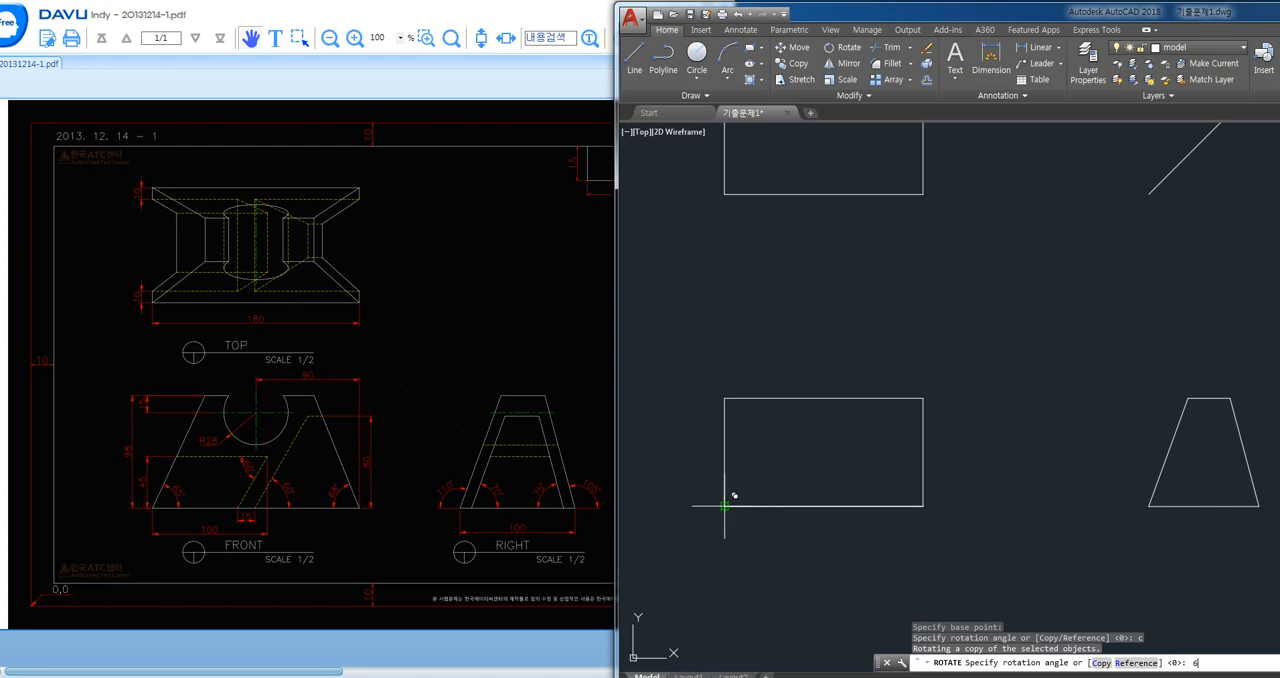
type("5")
key("Return")
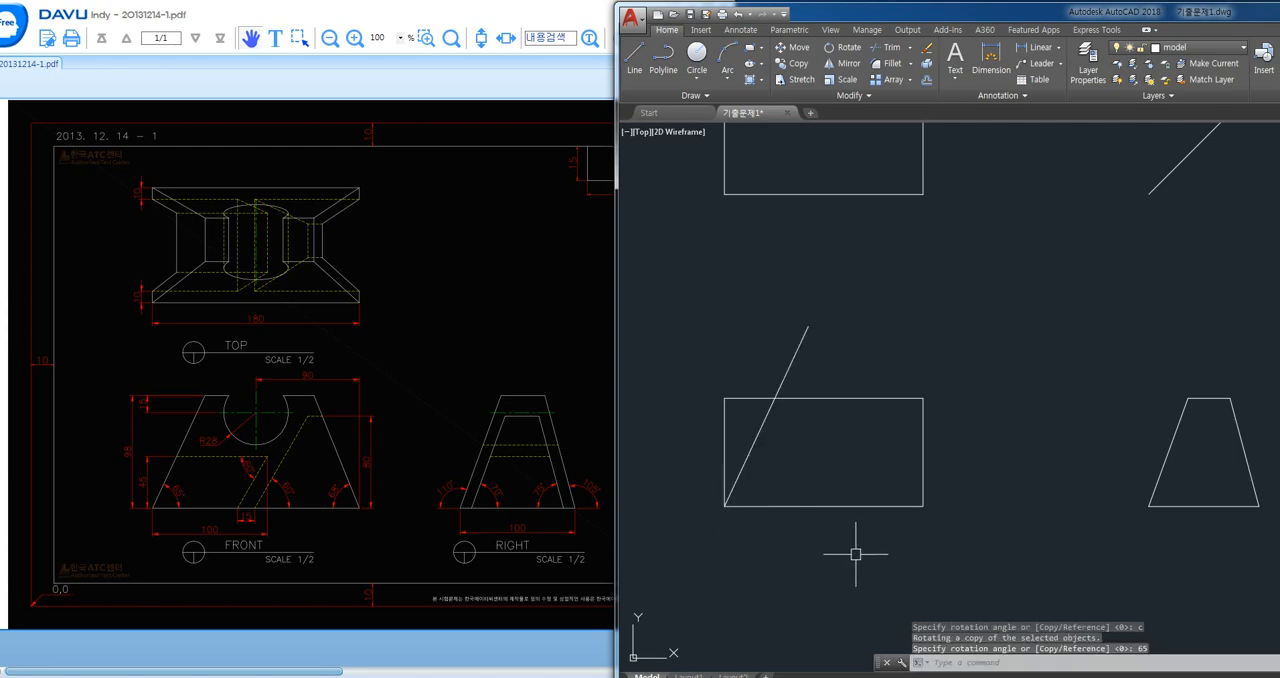
- Rotate a copy of the front view's bottom edge by -68° about its lower-right corner
key("Return")
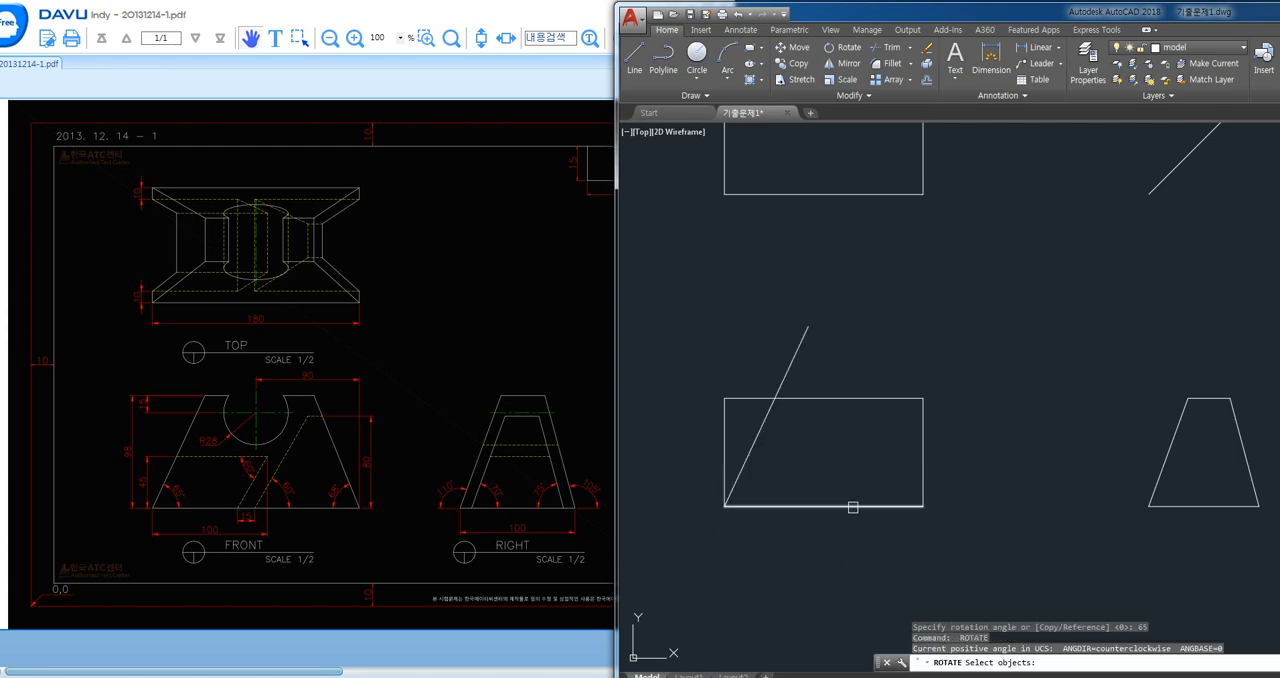
left_click(853, 507)
key("Return")
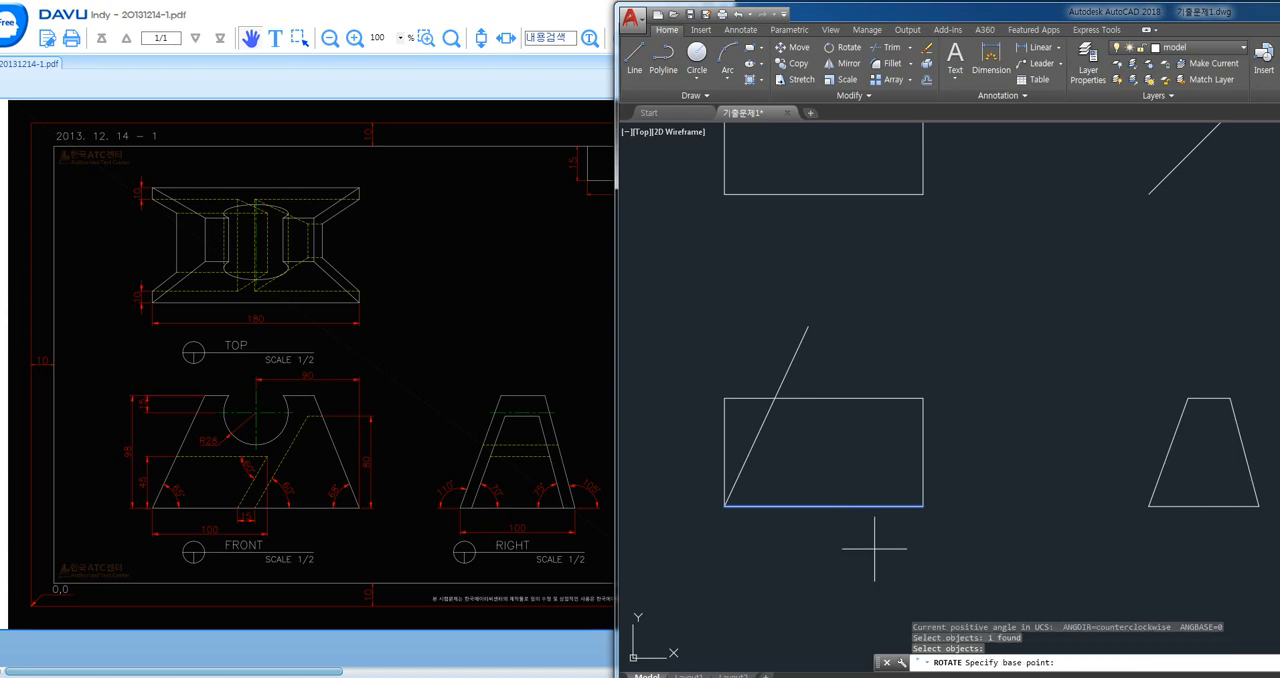
left_click(923, 506)
type("c")
key("Return")
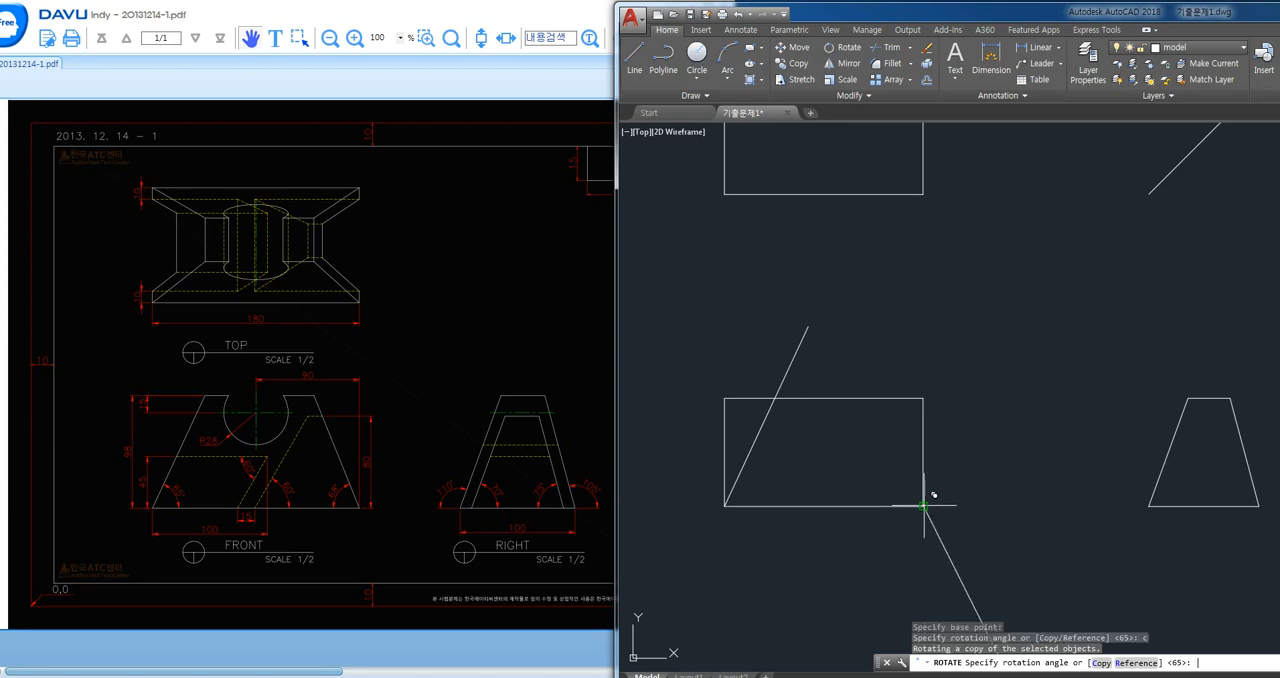
type("-68")
key("Return")
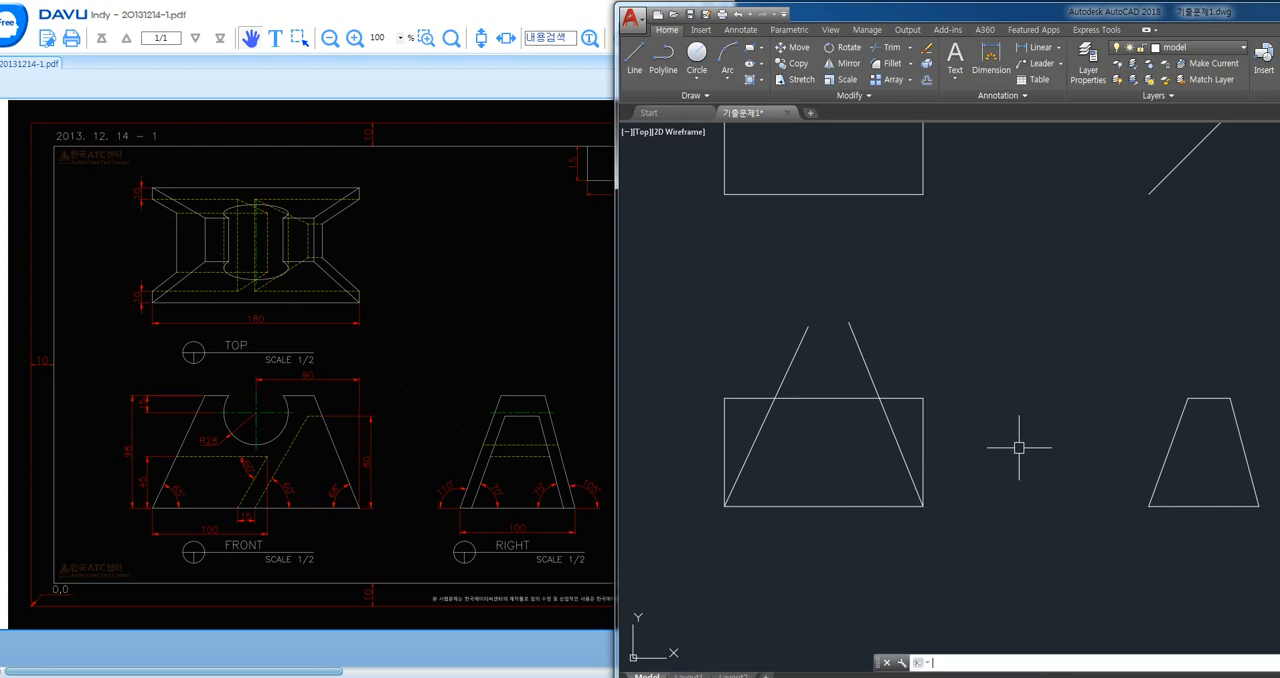
- Trim both slanted lines above the front view's top edge and cut that edge's overhangs outside them
type("tr")
key("space")
key("space")
left_click(875, 326)
left_click(804, 358)
left_click(760, 396)
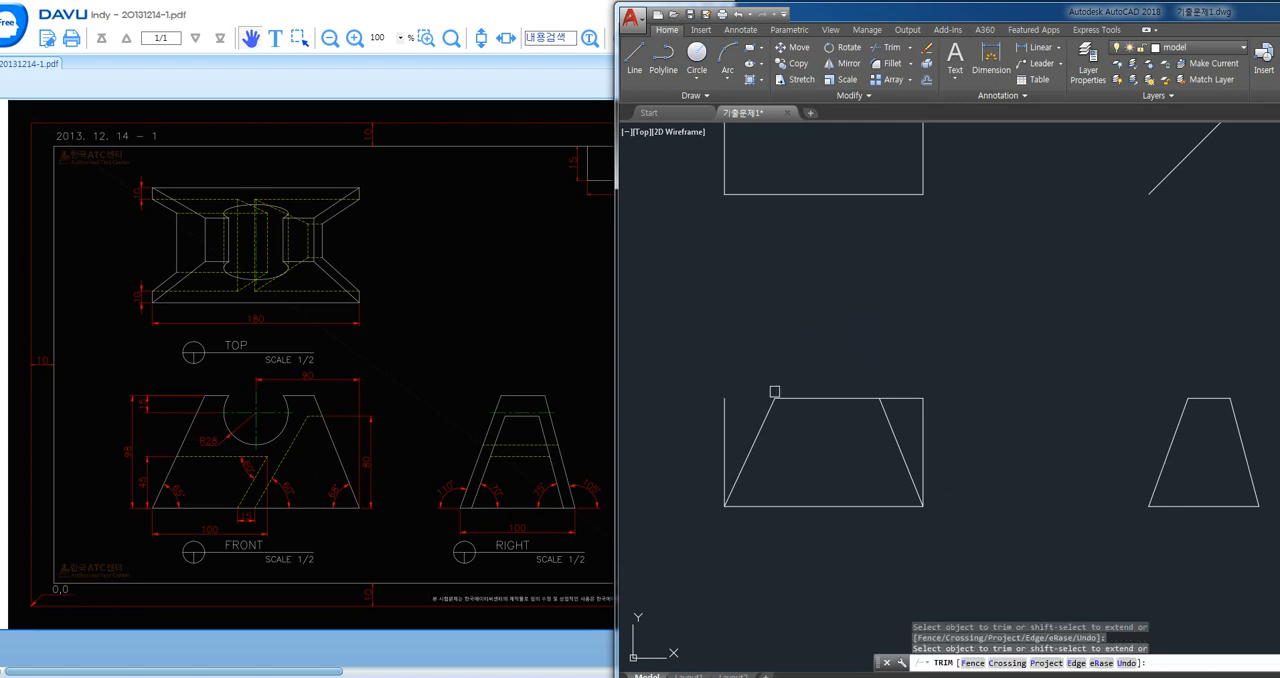
key("space")
- Delete the two vertical sides of the front view rectangle, leaving the trapezoid
left_click(921, 410)
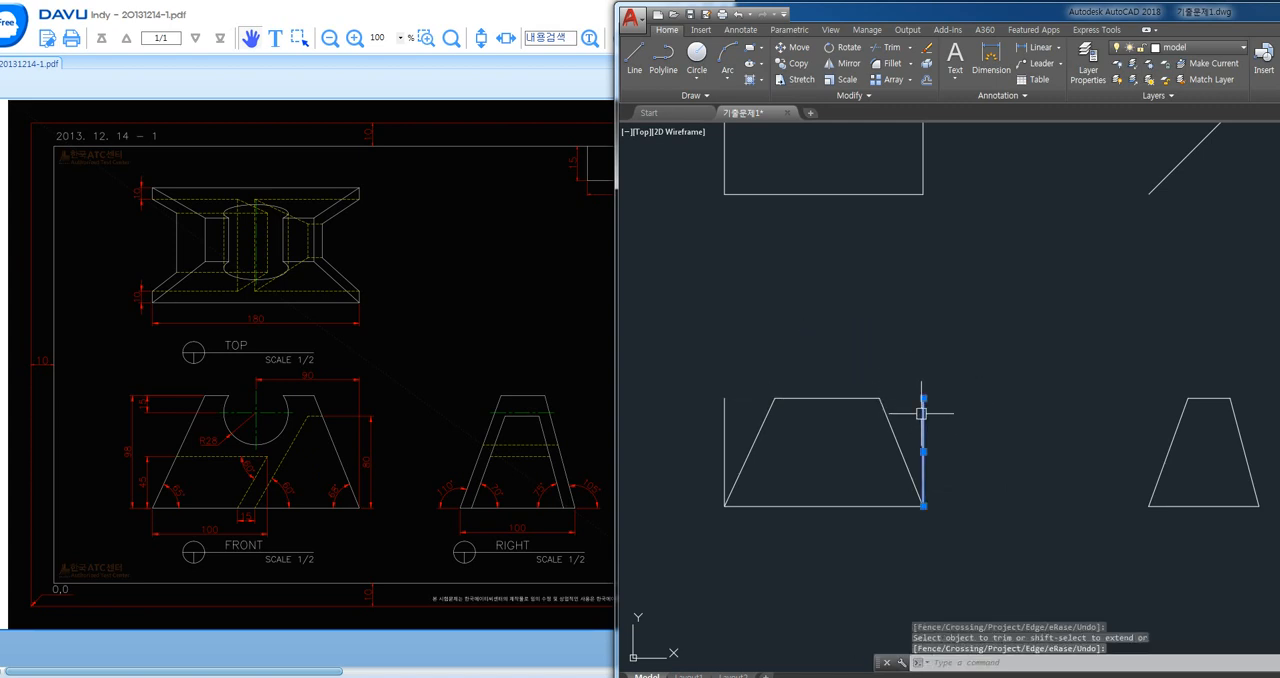
left_click(726, 437)
key("Delete")
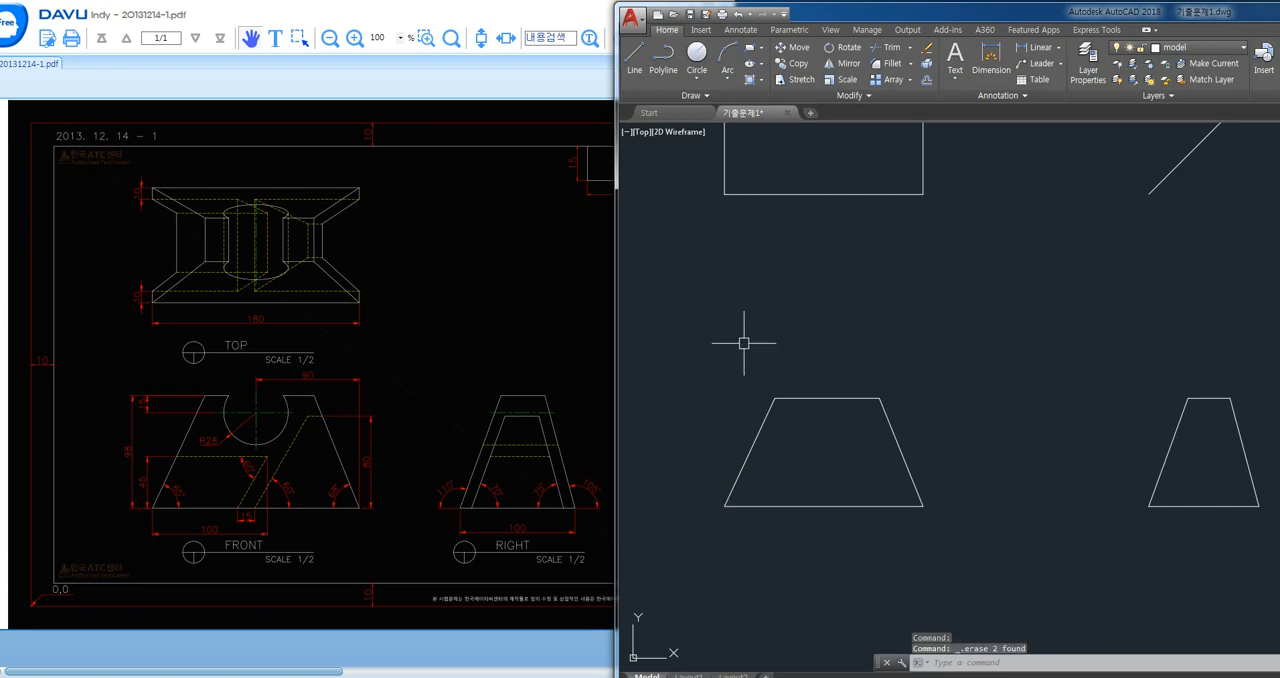
- Offset the front view trapezoid's bottom edge upward by 45
scroll(792, 544, "up", 2)
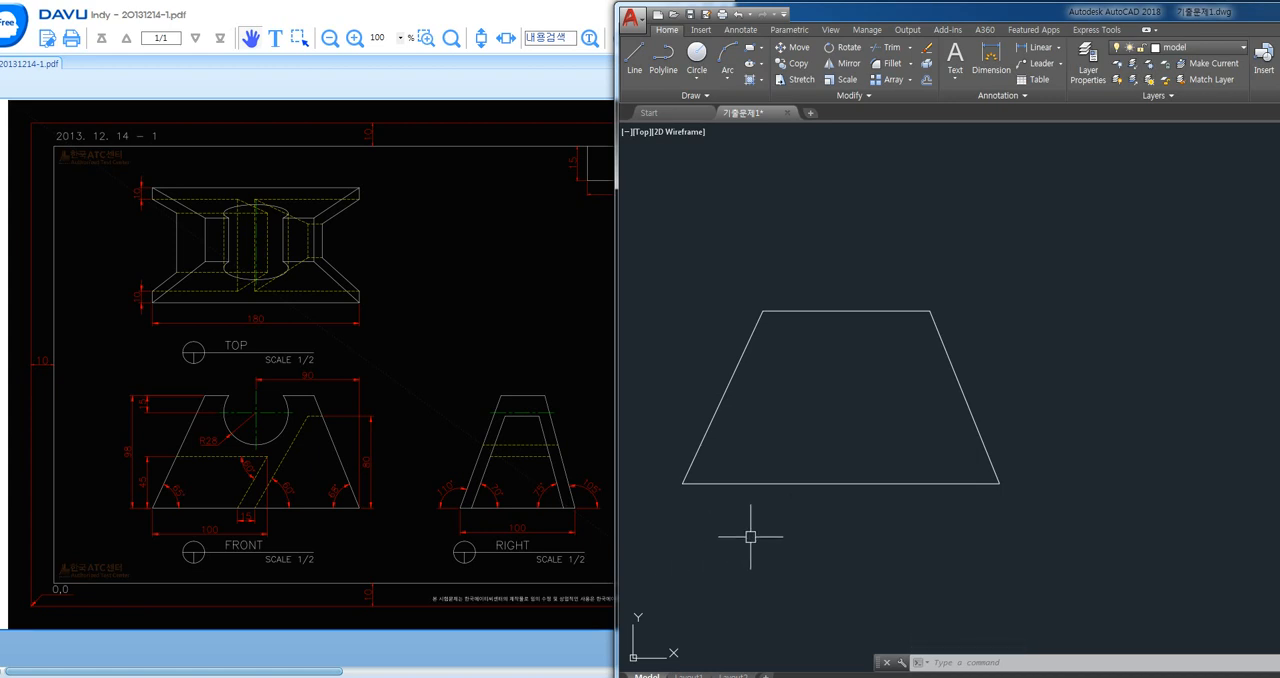
type("o")
key("Return")
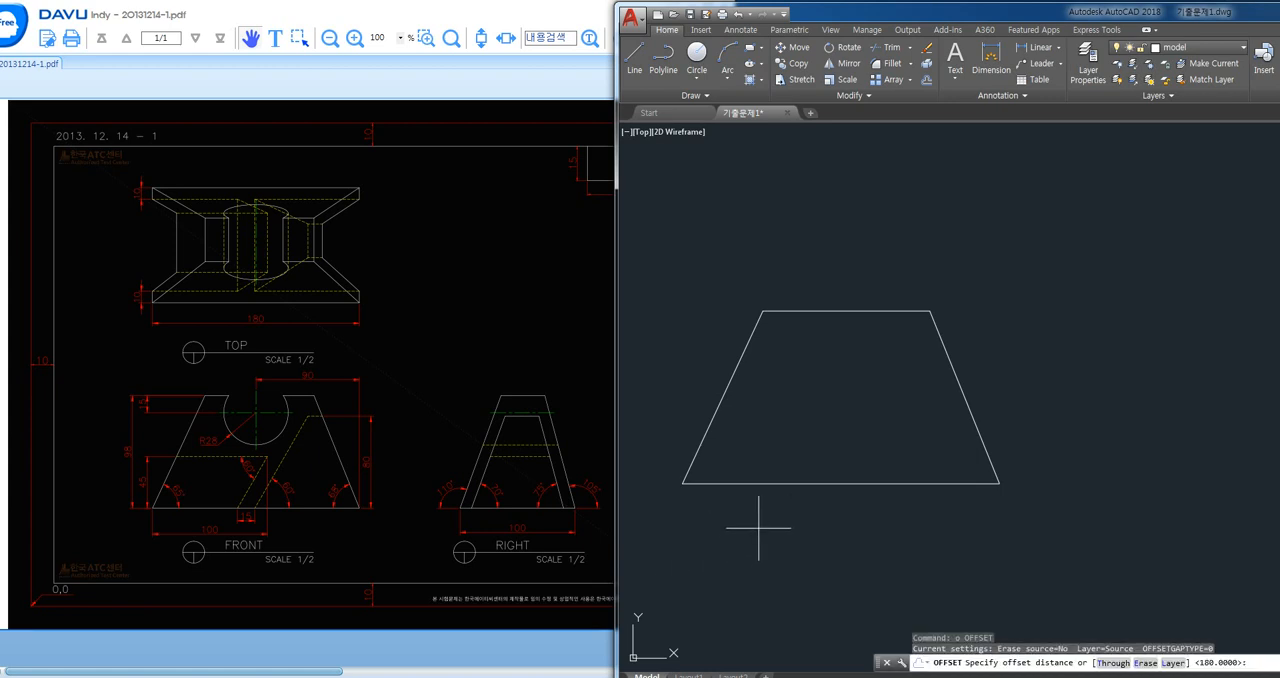
type("45")
key("Return")
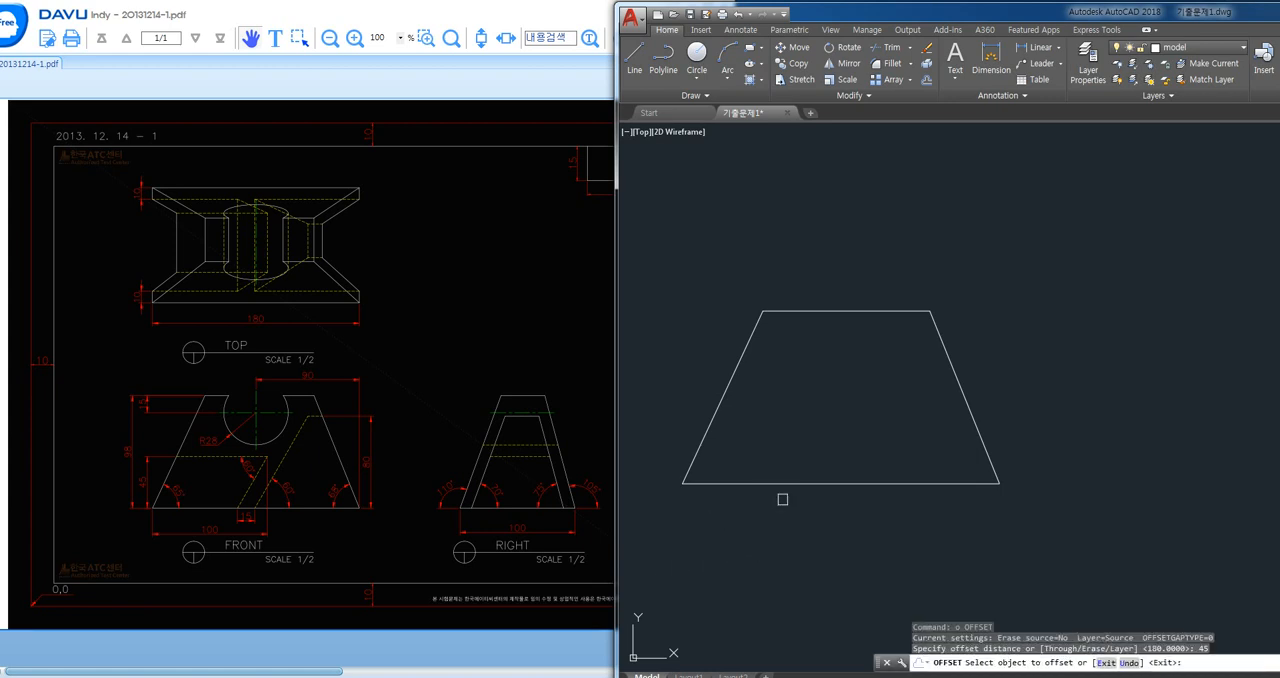
left_click(786, 483)
left_click(785, 449)
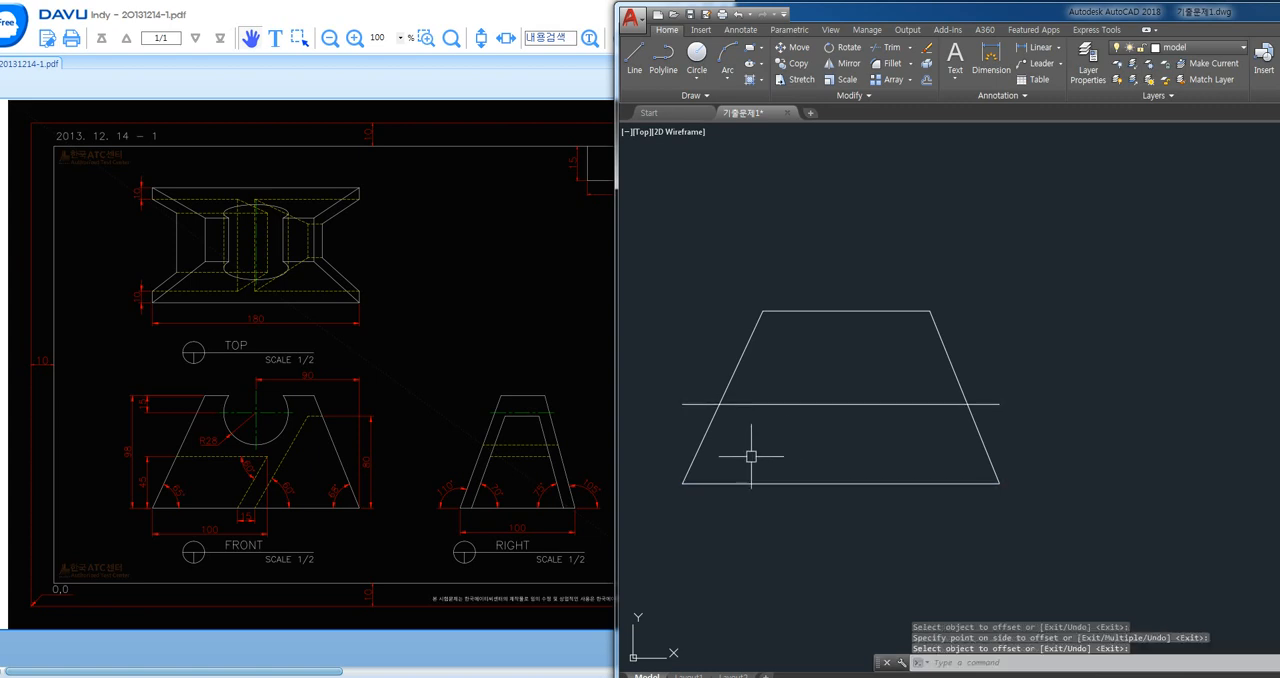
key("Escape")
- Draw a vertical guide from the trapezoid's lower-left corner up to about the height of its top edge
type("l")
key("Return")
left_click(682, 483)
left_click(687, 310)
key("Escape")
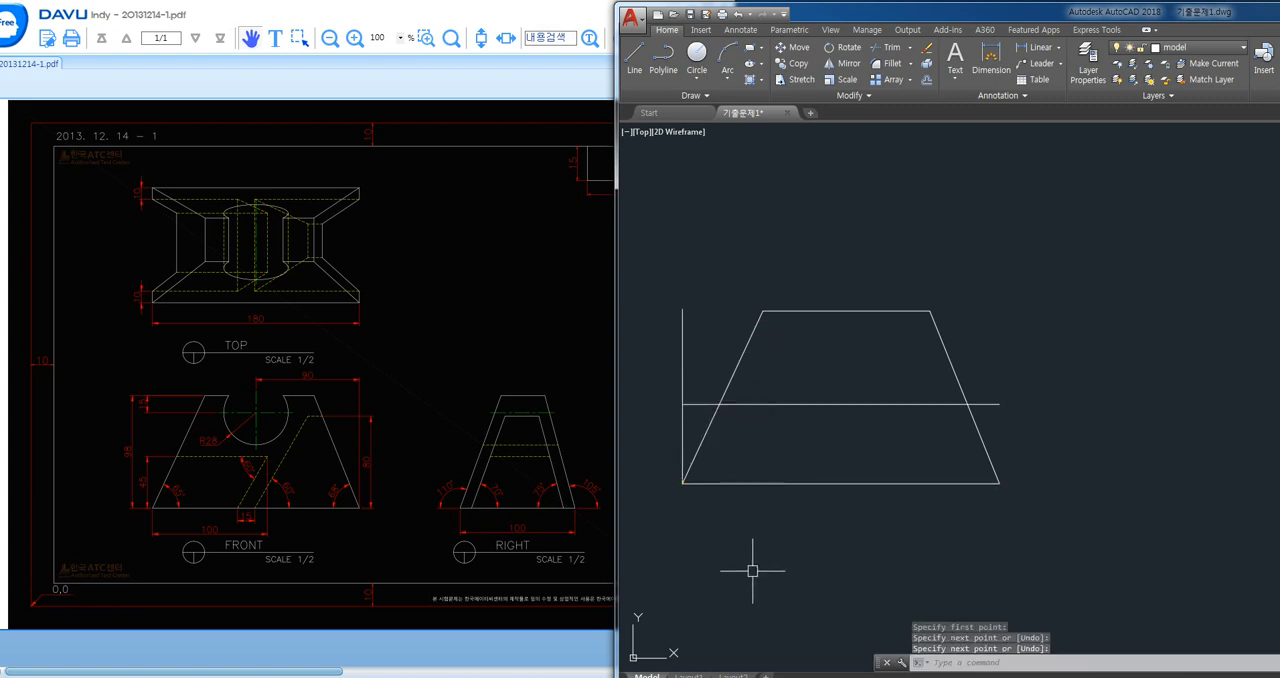
- Offset the vertical guide by 100 to the right, into the trapezoid
type("o")
key("Return")
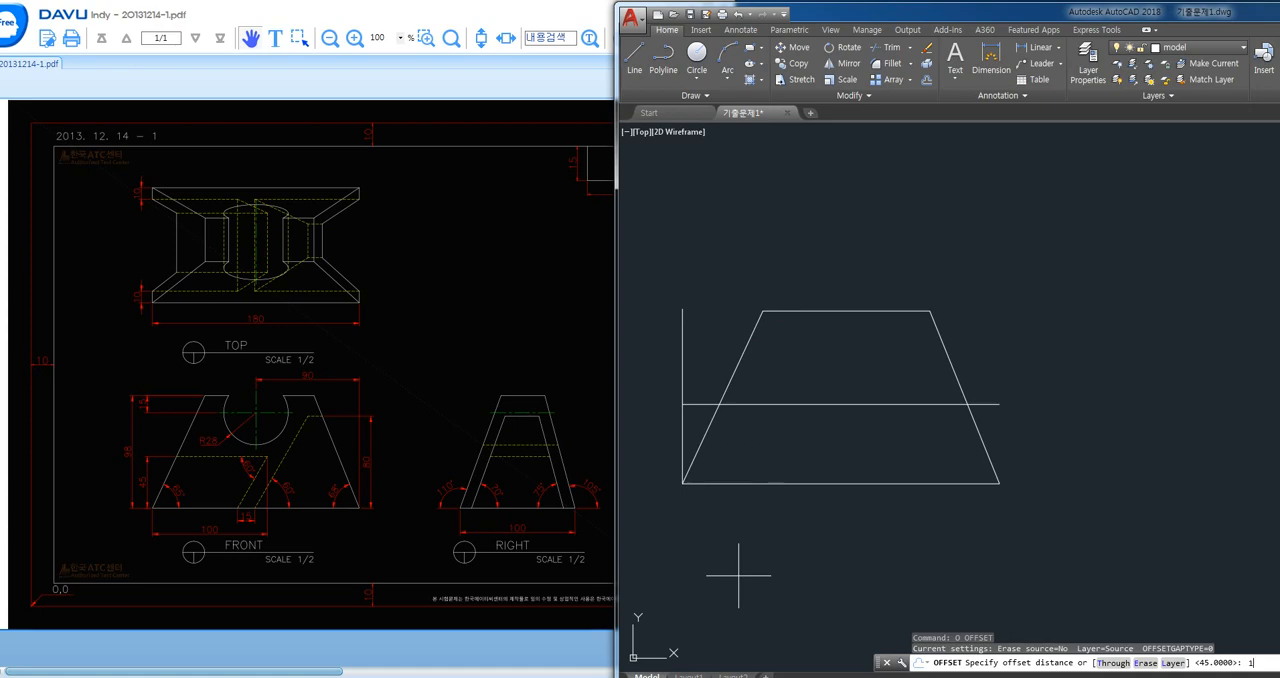
type("100")
key("Return")
left_click(684, 450)
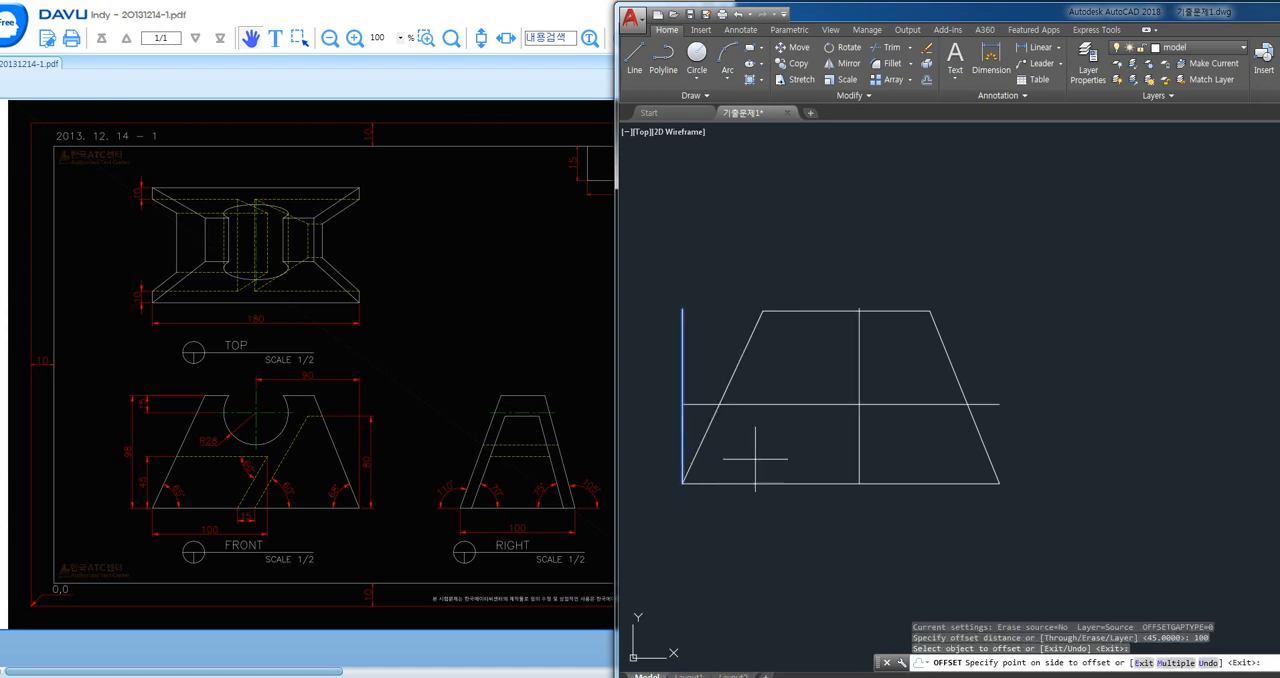
left_click(757, 451)
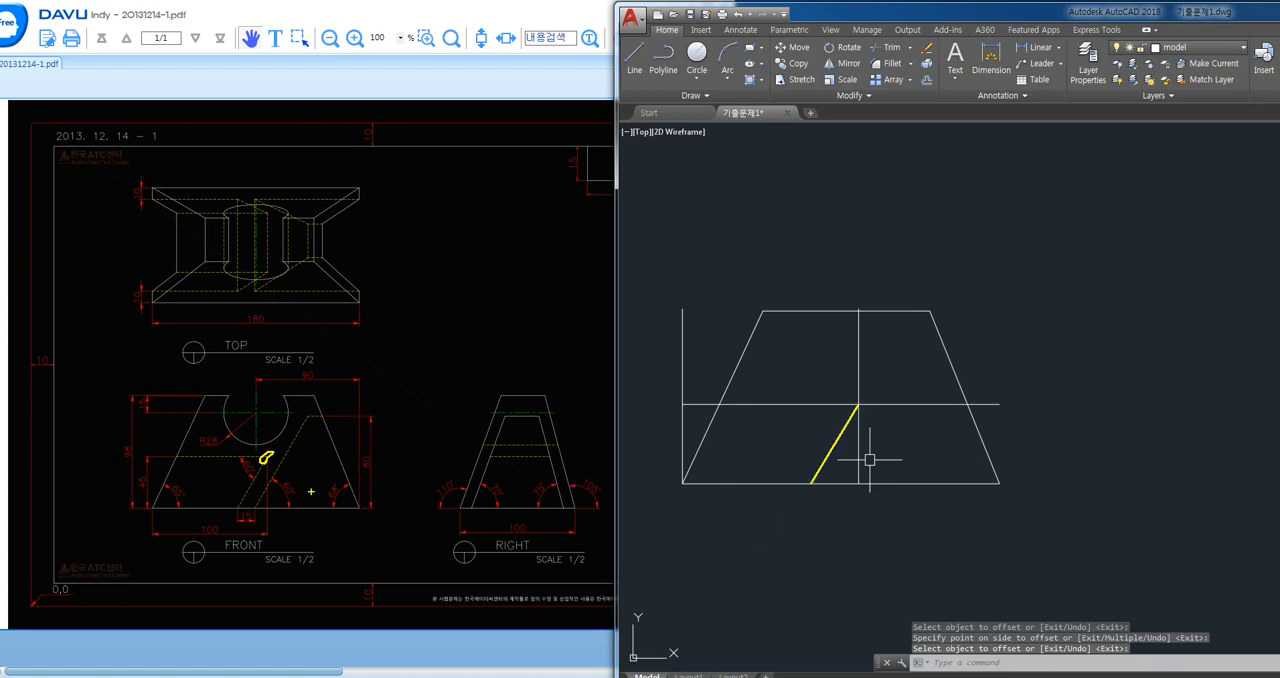
key("ctrl+z")
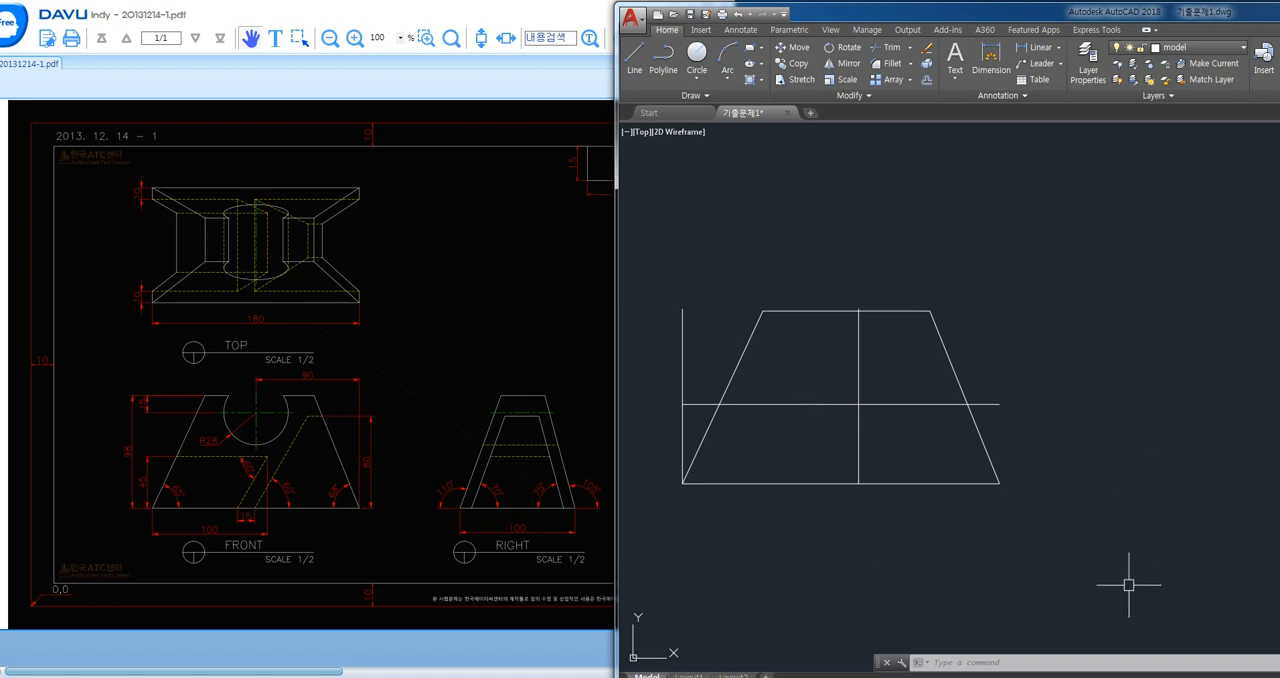
type("RO")
key("BackSpace")
key("BackSpace")
type("F")
key("Return")
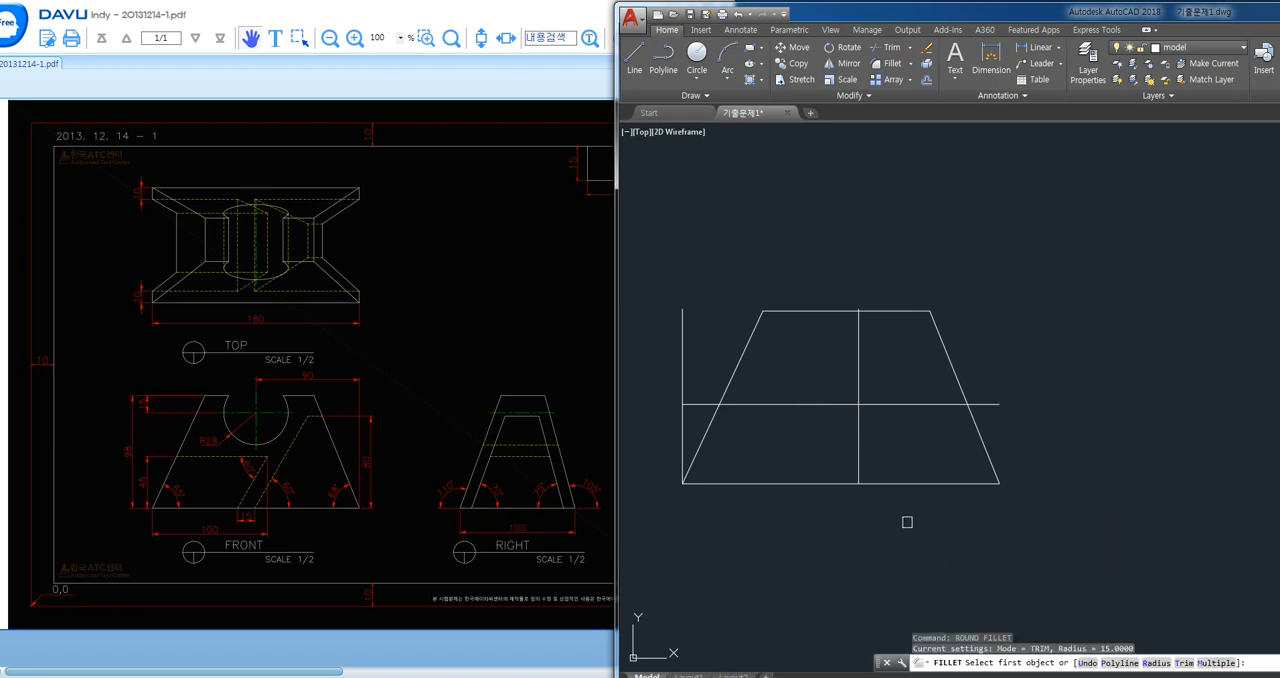
left_click(824, 404)
key("Escape")
key("Escape")
key("Escape")
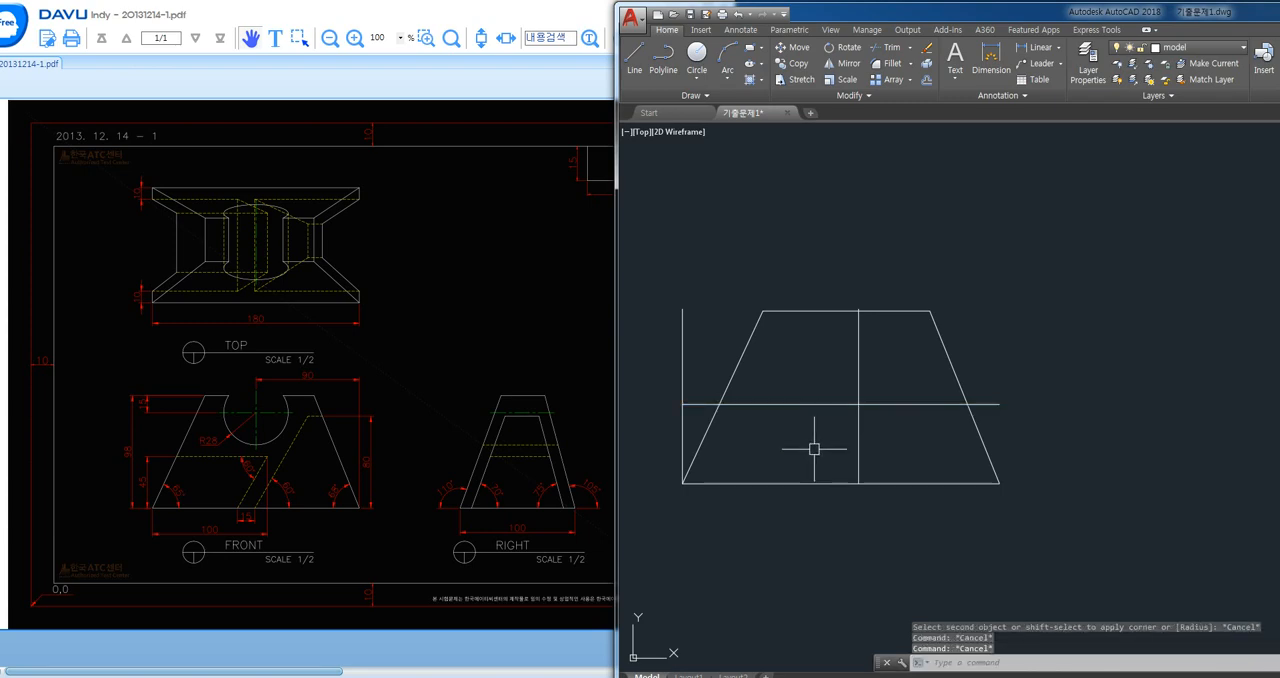
- Rotate a copy of the inner horizontal line by 60° about its intersection with the inner vertical guide
type("ro")
key("Return")
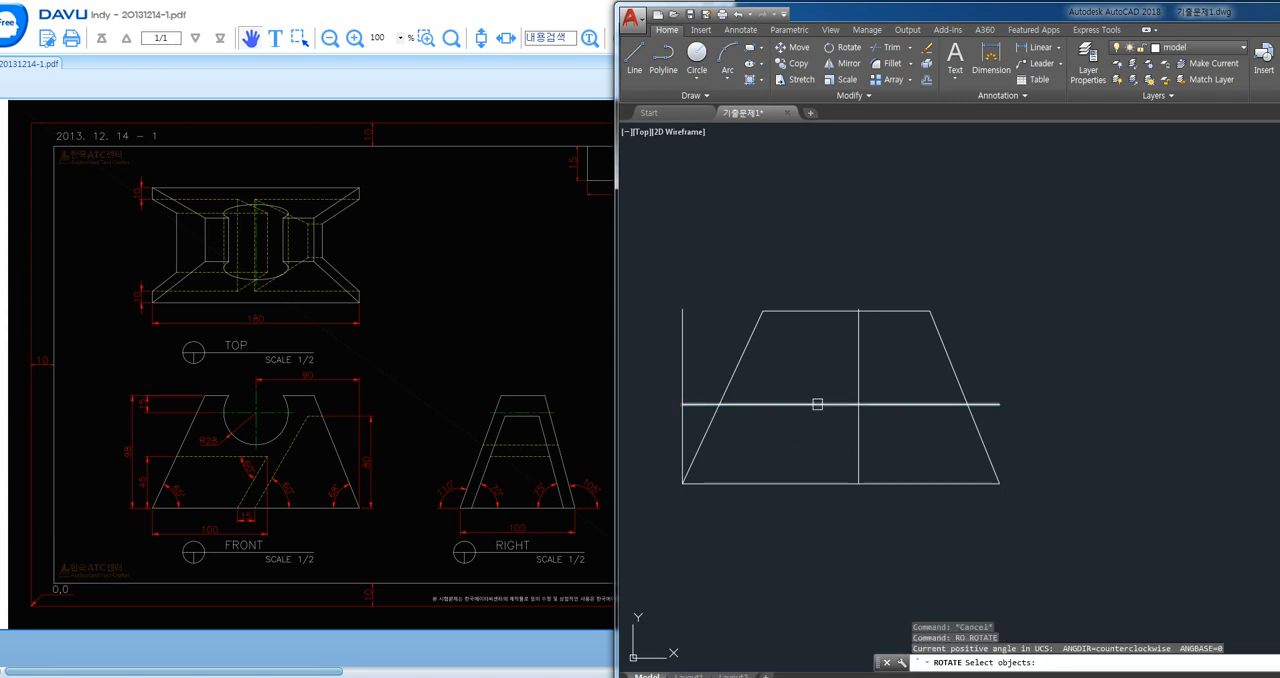
left_click(814, 404)
key("Return")
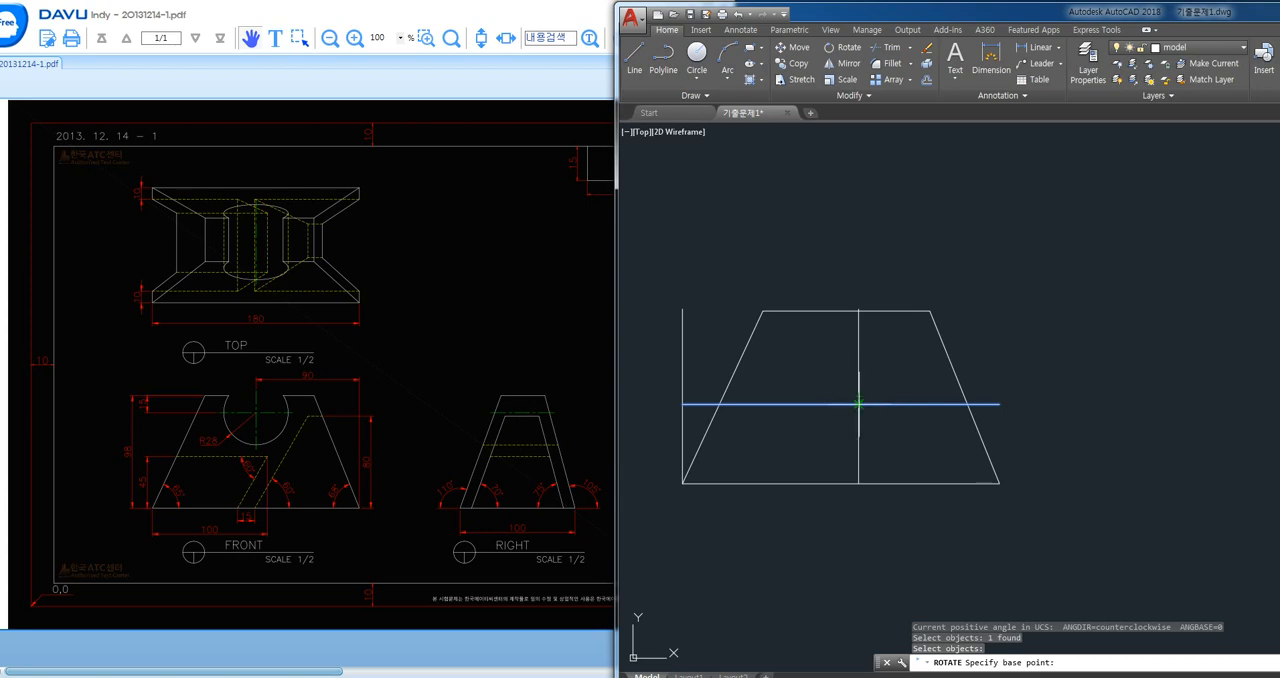
left_click(858, 404)
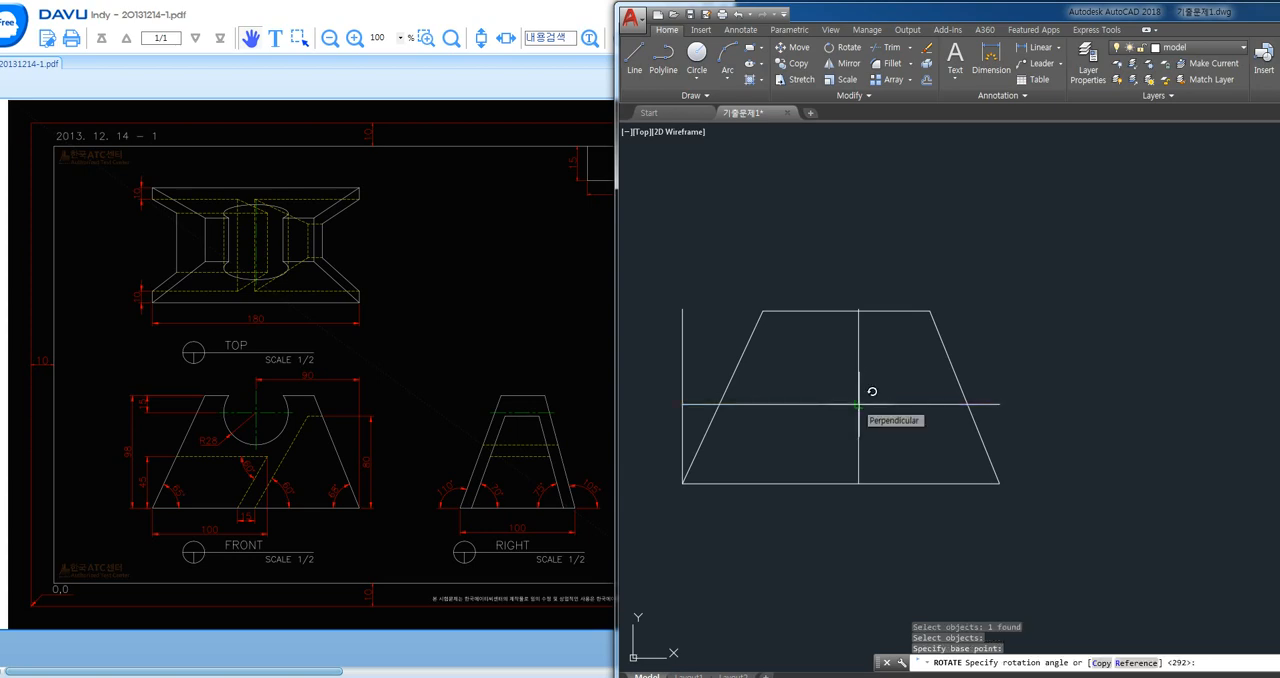
type("c")
key("Return")
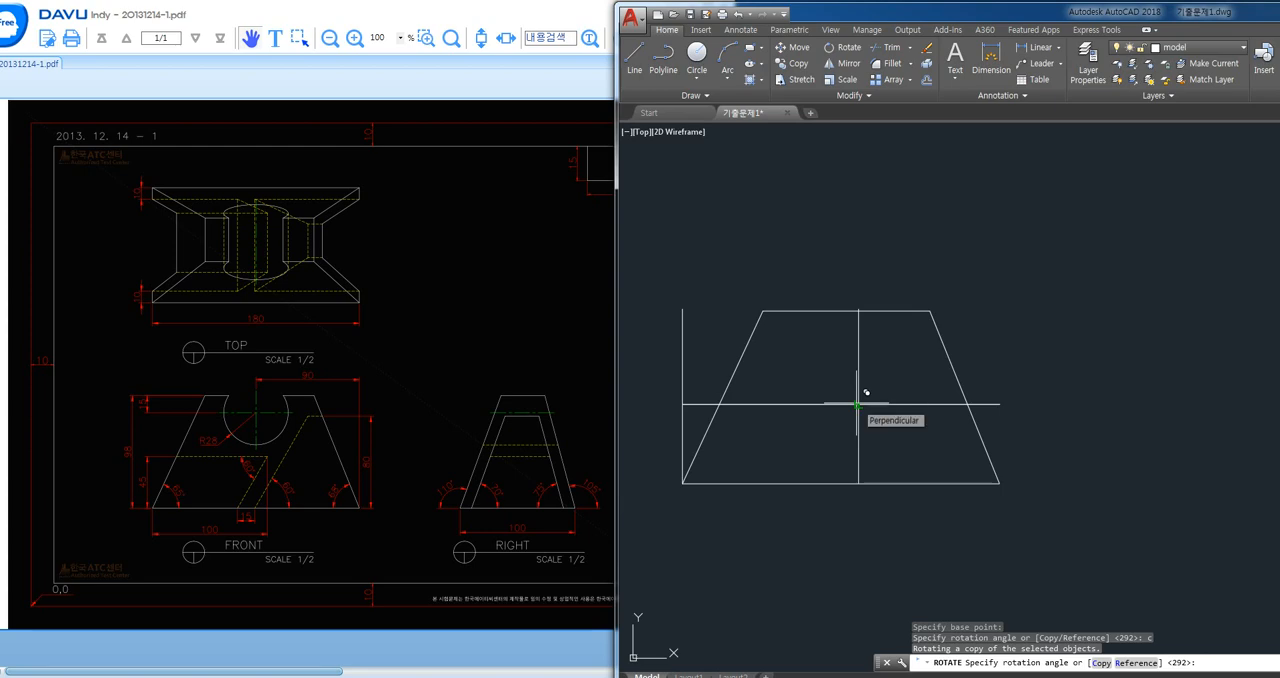
type("60")
key("Return")
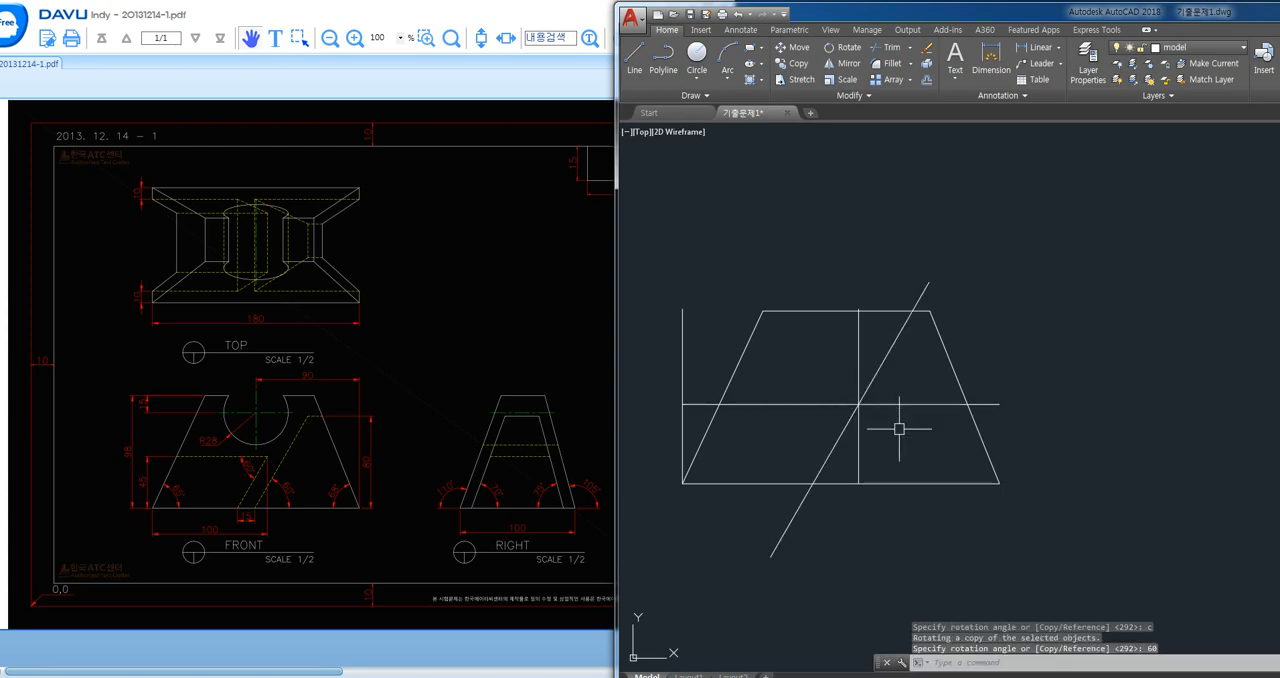
- Trim the 60° line inside the trapezoid above the horizontal line and below the base, and cut the horizontal line's left overhang
type("tr")
key("Return")
key("Return")
left_click(876, 374)
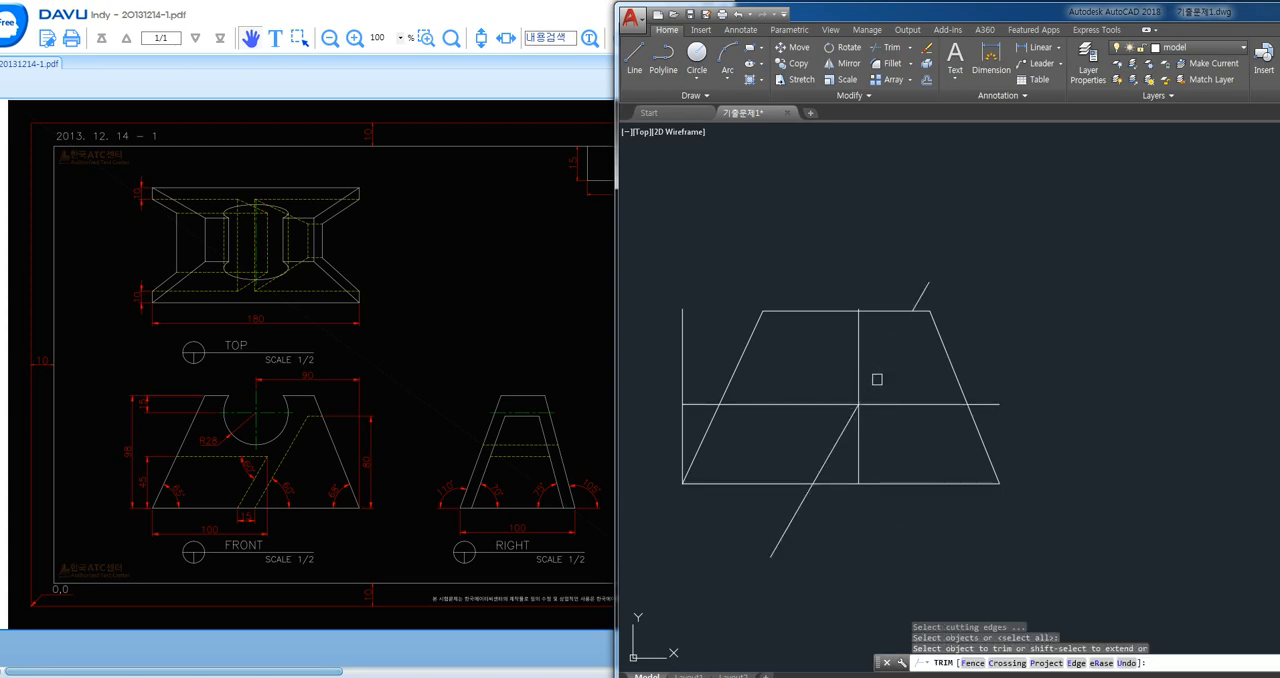
key("Escape")
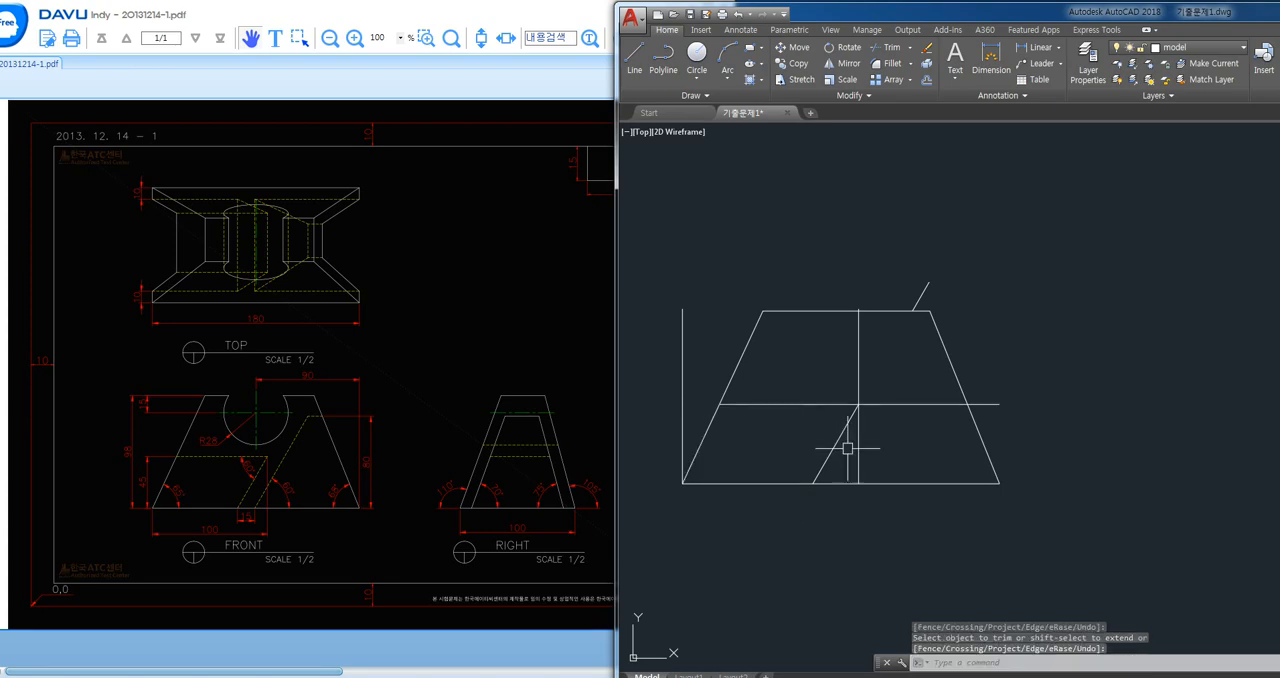
- Delete the inner vertical guide and trim the horizontal line between the 60° line and the right slanted side
left_click(858, 455)
key("Delete")
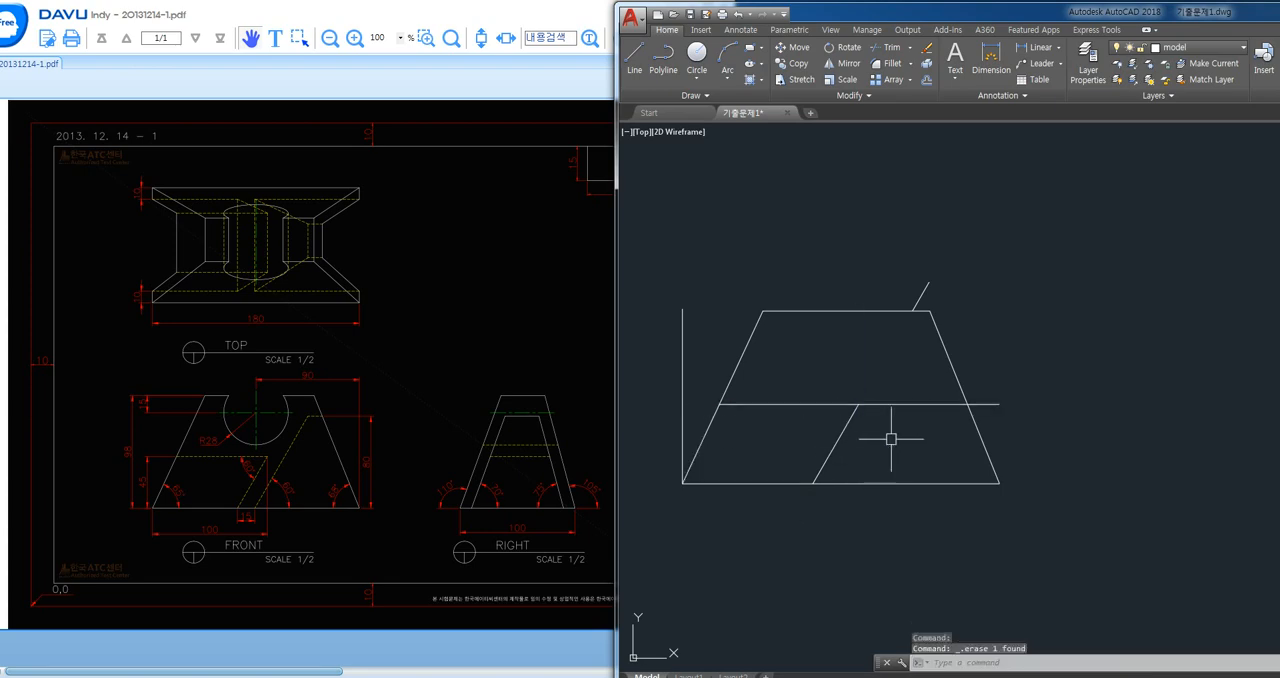
type("tr")
key("Return")
key("Return")
left_click(926, 403)
key("Escape")
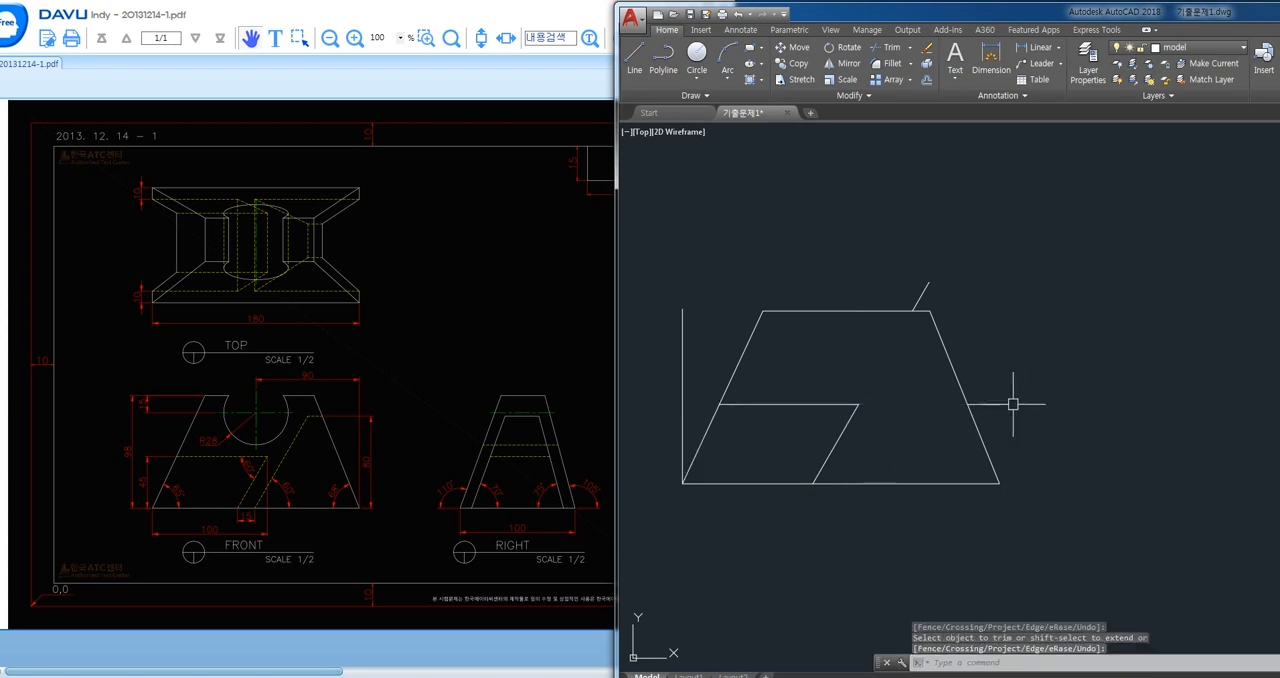
- Delete the leftover horizontal piece outside the right slanted side and the leftover slanted piece above the top edge
left_click(984, 404)
left_click(921, 296)
key("Delete")
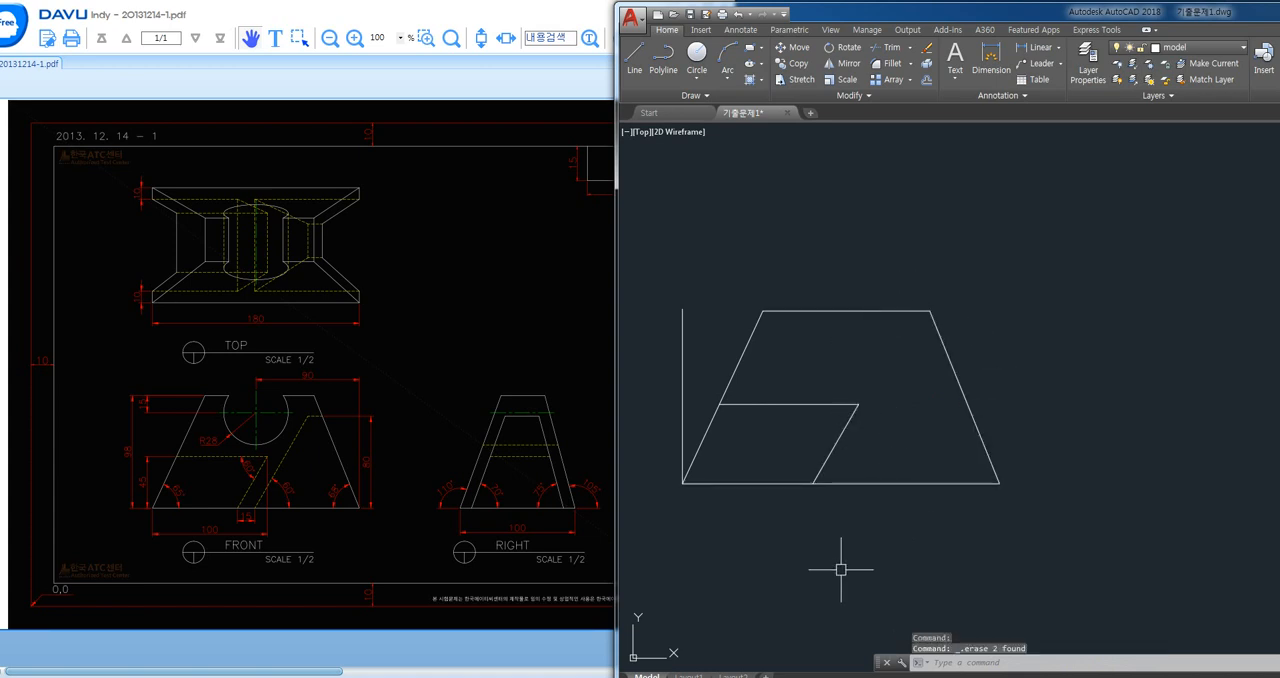
type("p")
key("Return")
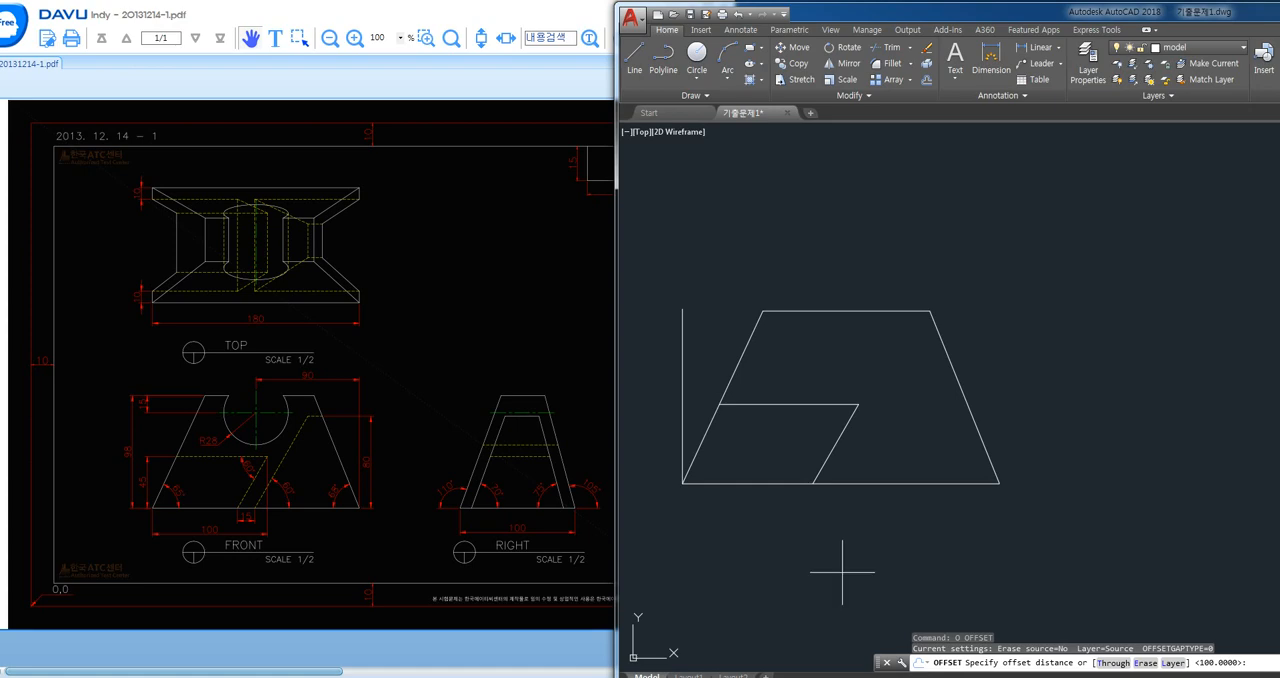
key("Escape")
- Draw a short vertical guide line downward from the foot of the 60° line on the base
type("l")
key("Return")
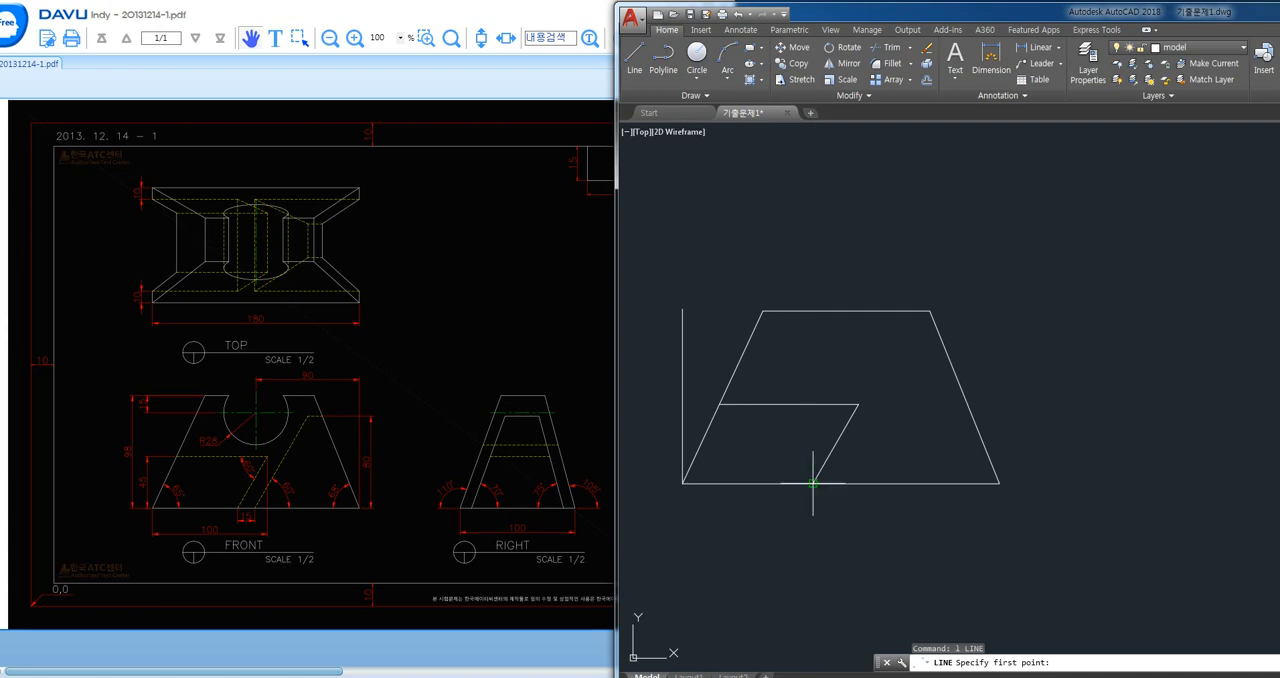
left_click(813, 483)
left_click(813, 540)
key("Return")
- Offset the short vertical guide 15 to the right and delete the tall vertical guide at the trapezoid's lower-left corner
type("o")
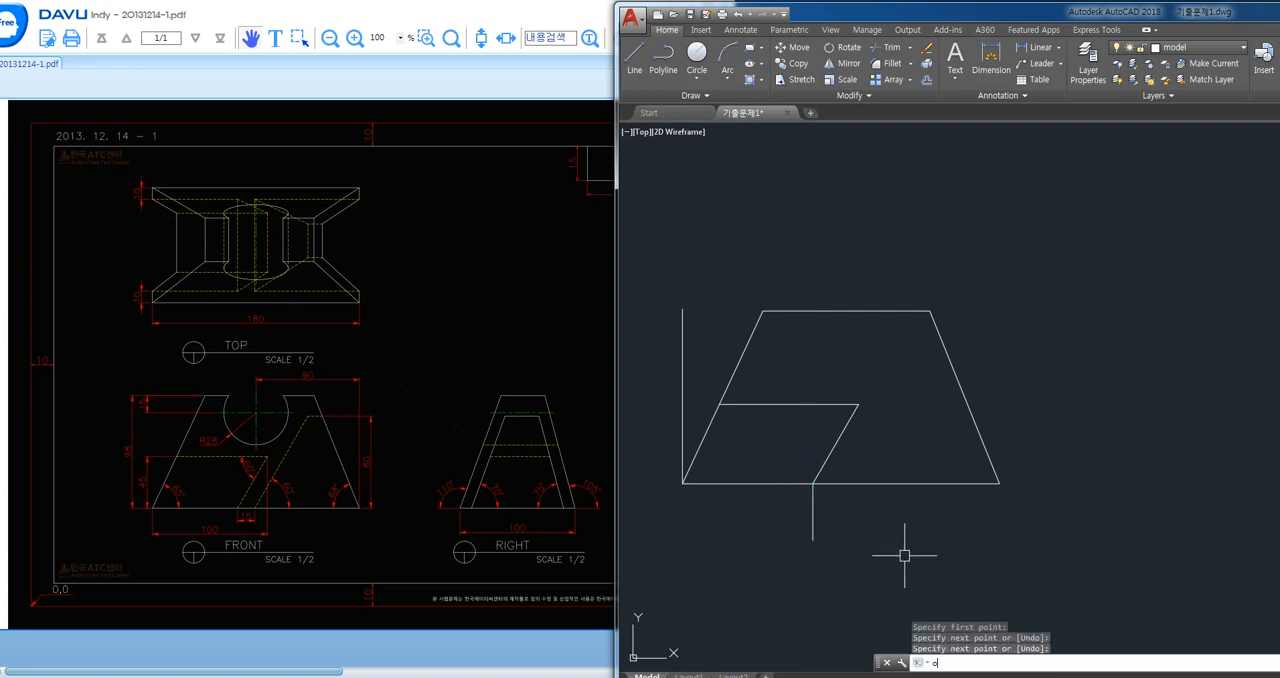
key("Return")
type("15")
key("Return")
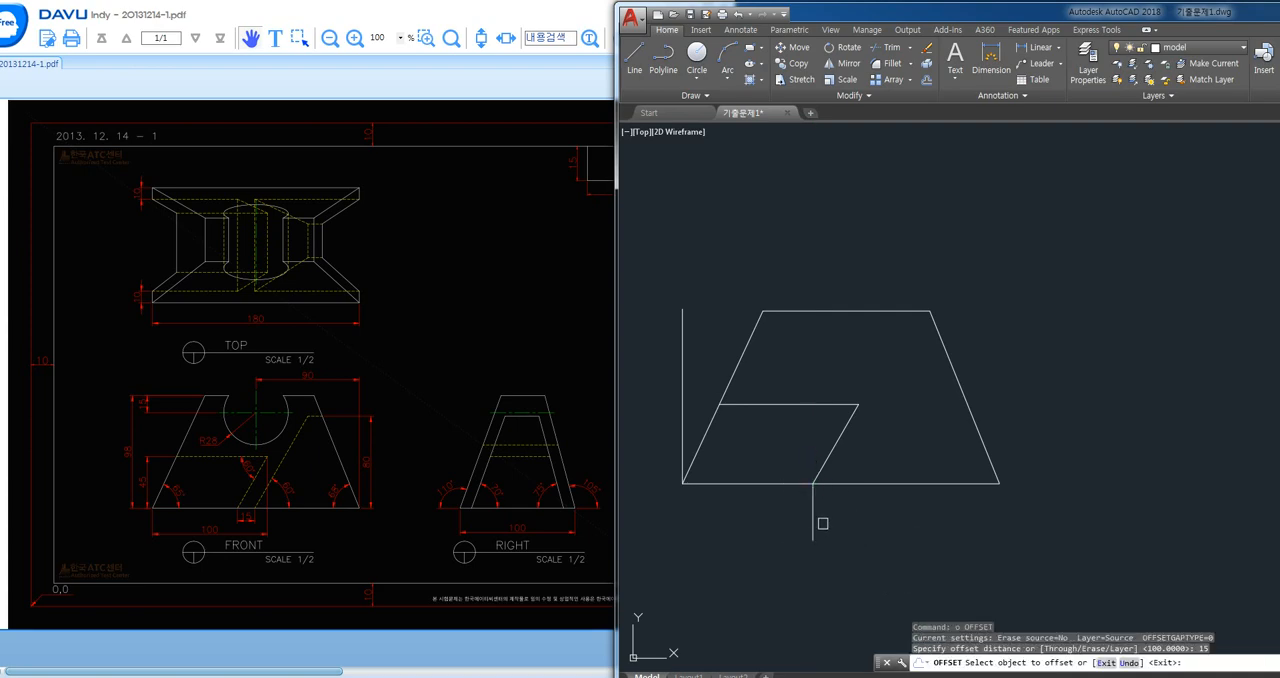
left_click(813, 509)
left_click(840, 505)
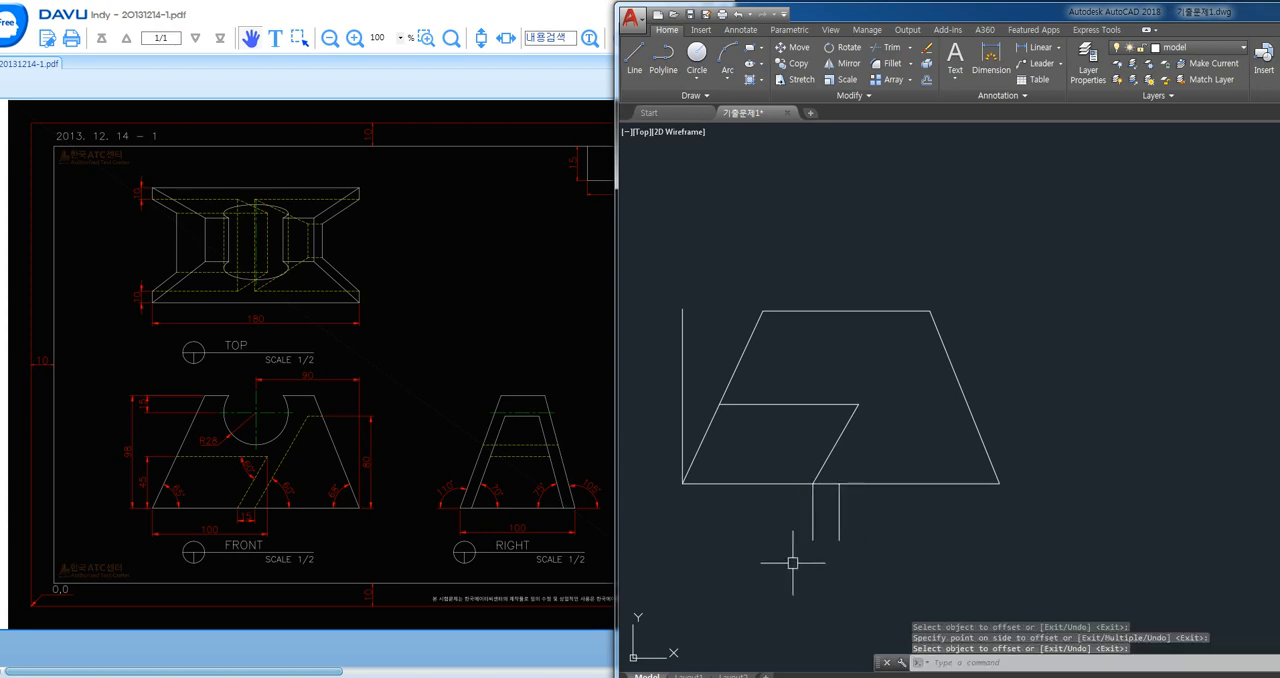
key("Return")
left_click(683, 428)
key("Delete")
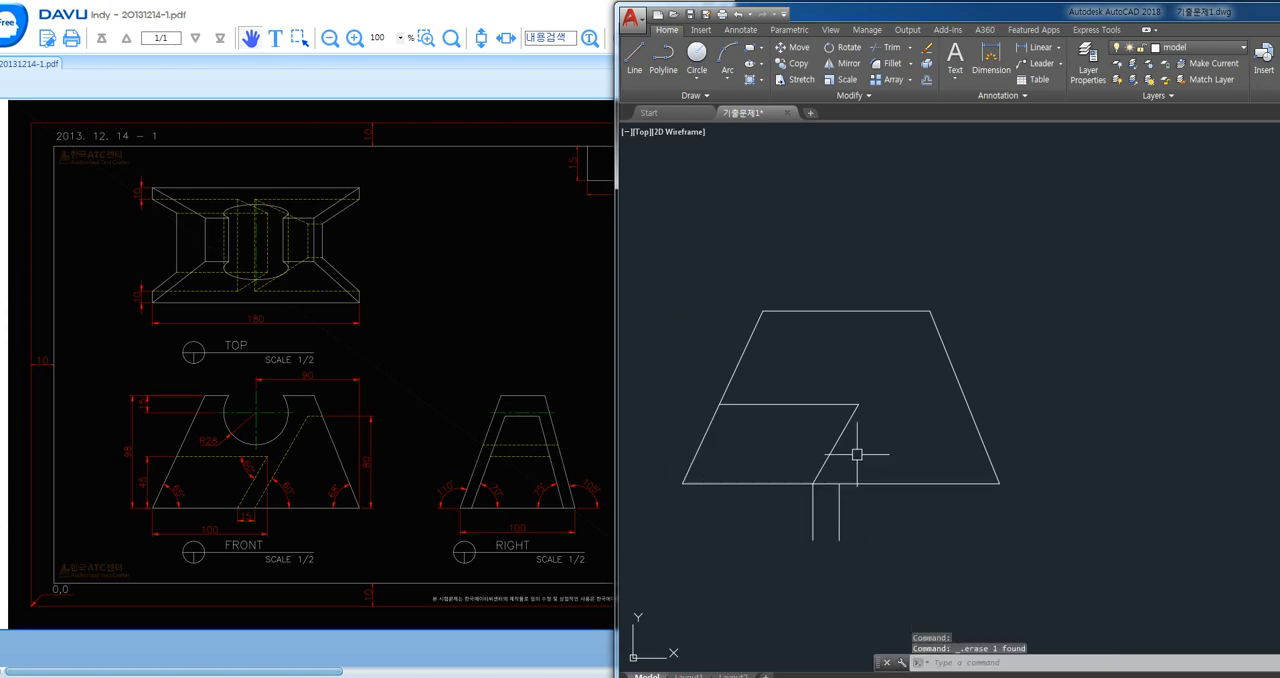
- Copy the 60° line from its foot on the base to the upper end of the second short guide
scroll(854, 449, "up", 2)
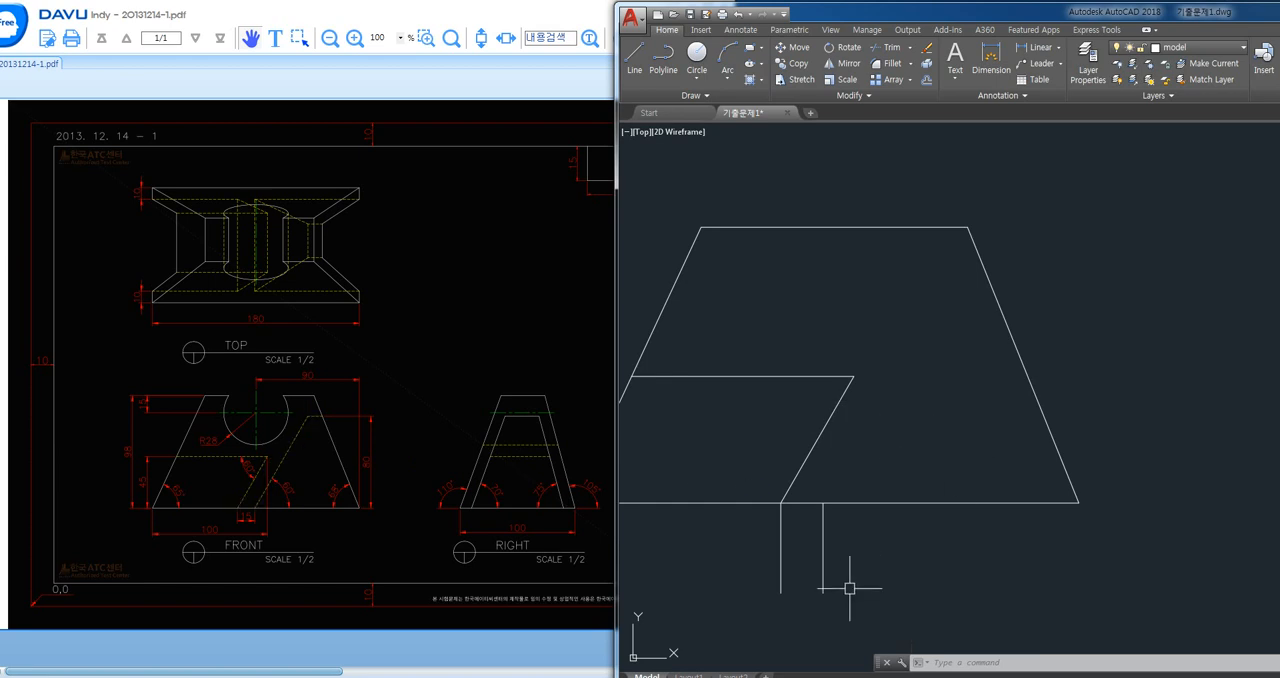
type("co")
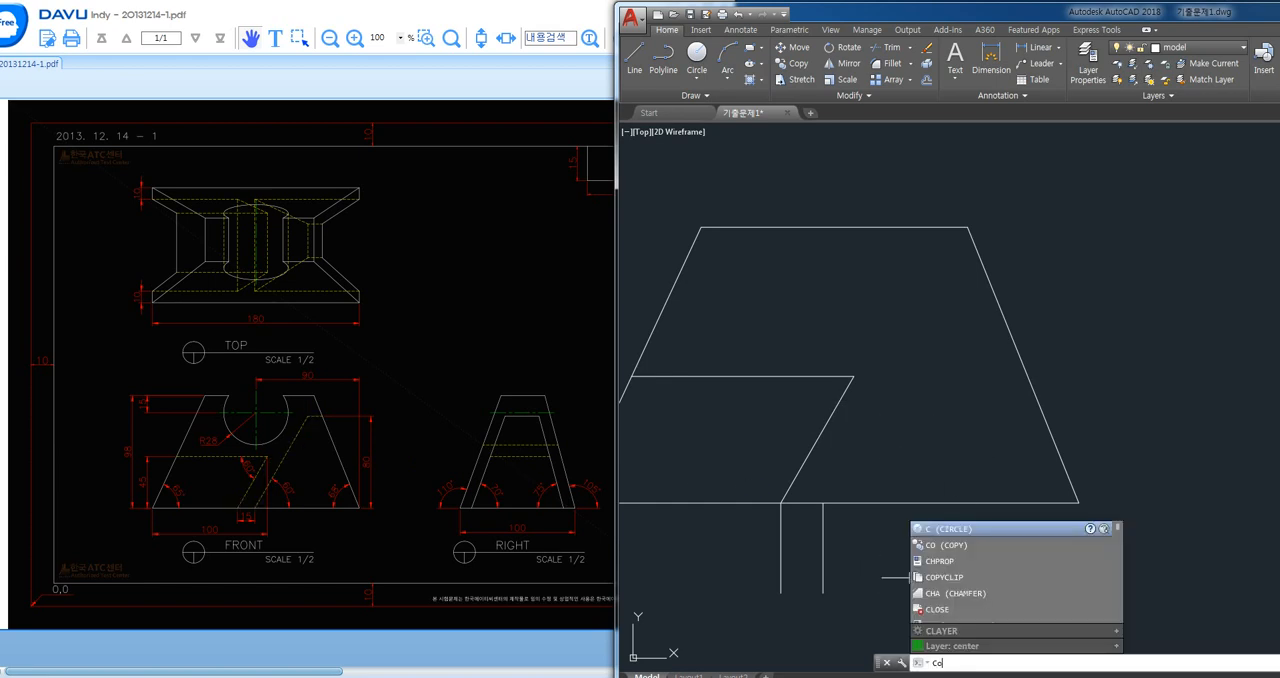
key("space")
type("co")
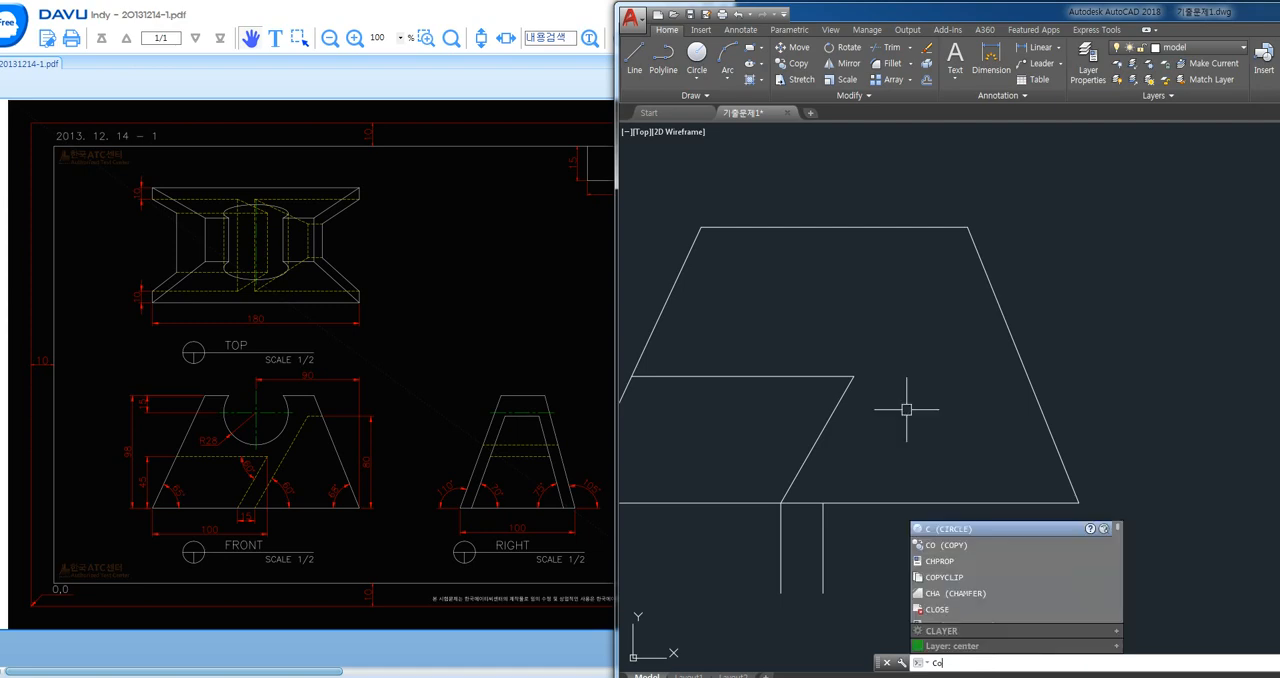
key("space")
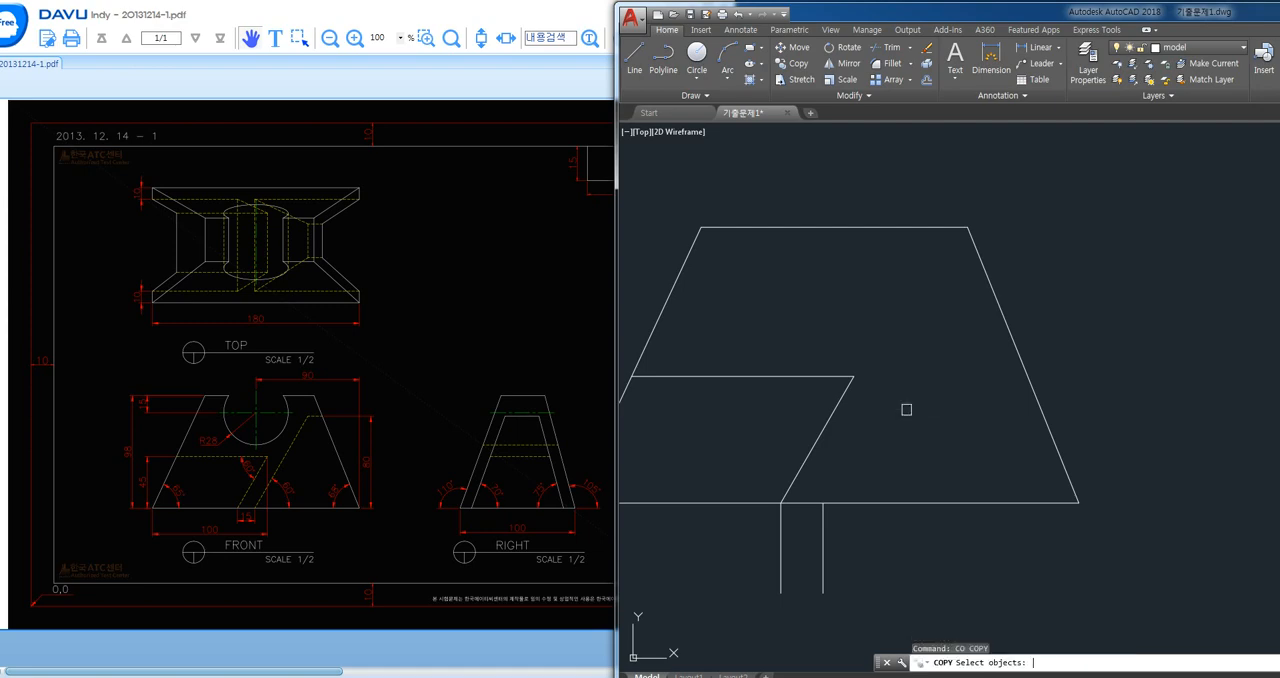
left_click(813, 449)
key("Return")
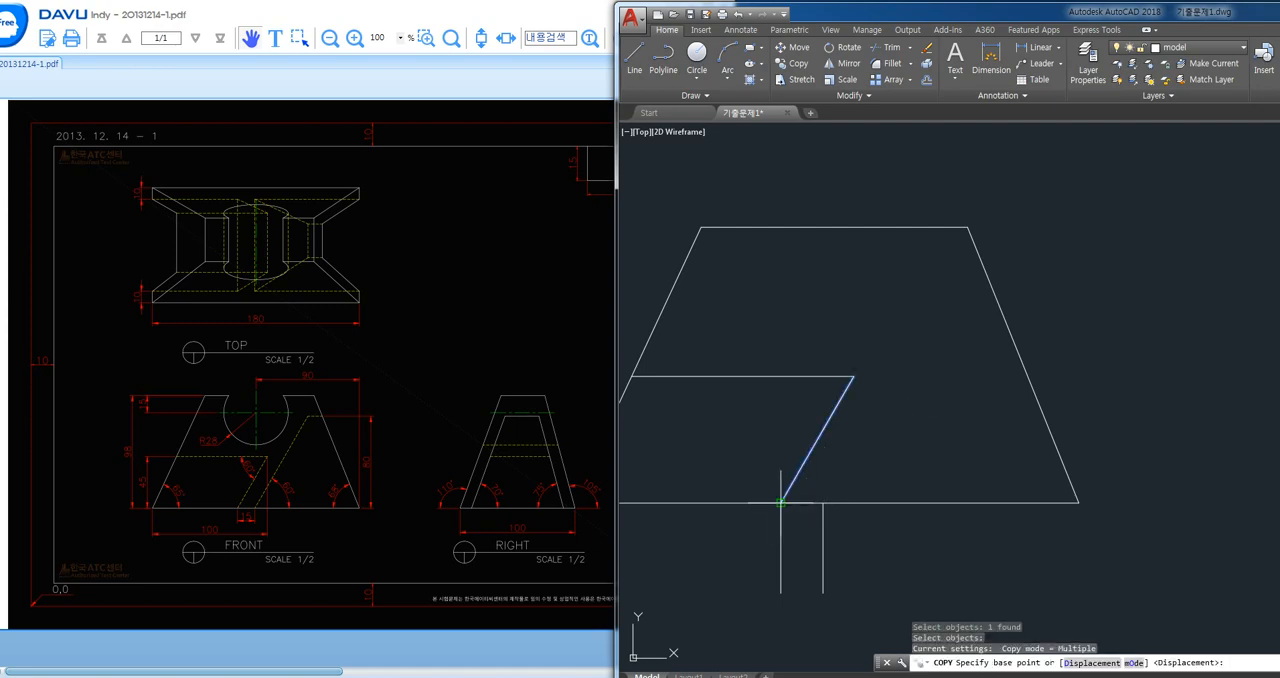
left_click(781, 502)
left_click(827, 490)
key("Escape")
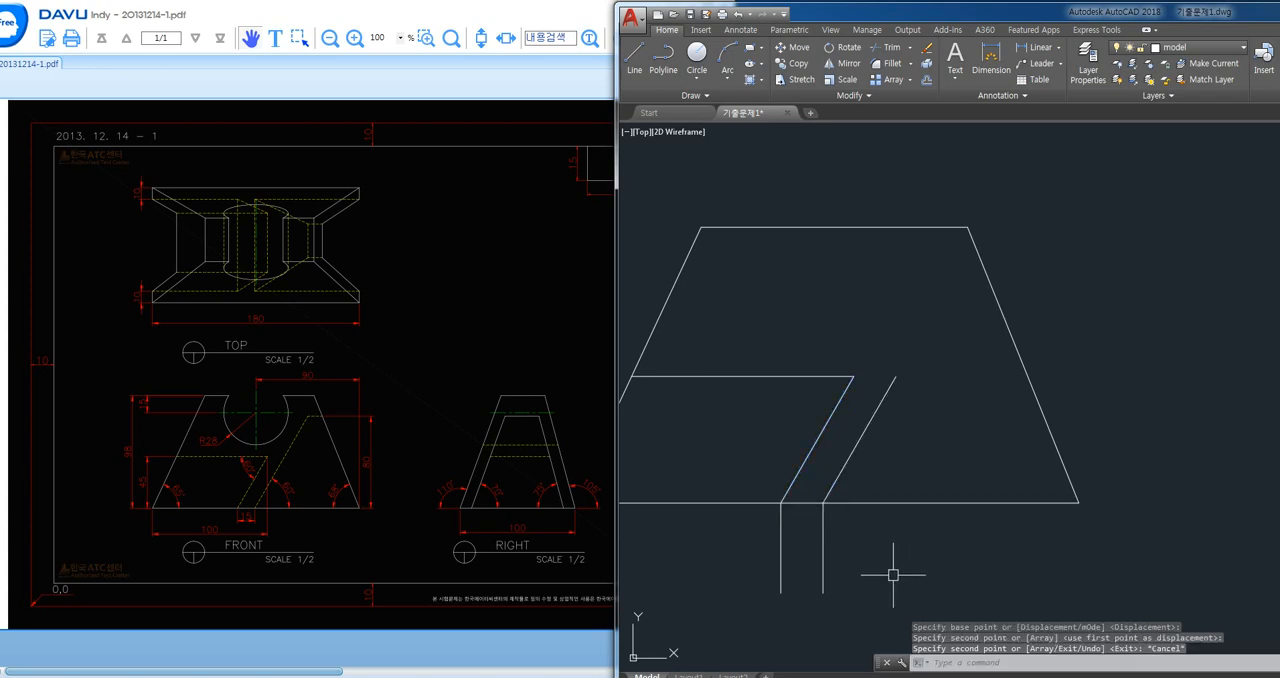
- Extend the upper end of the copied 60° line to the trapezoid's right slanted side
type("ex")
key("Return")
left_click(889, 389)
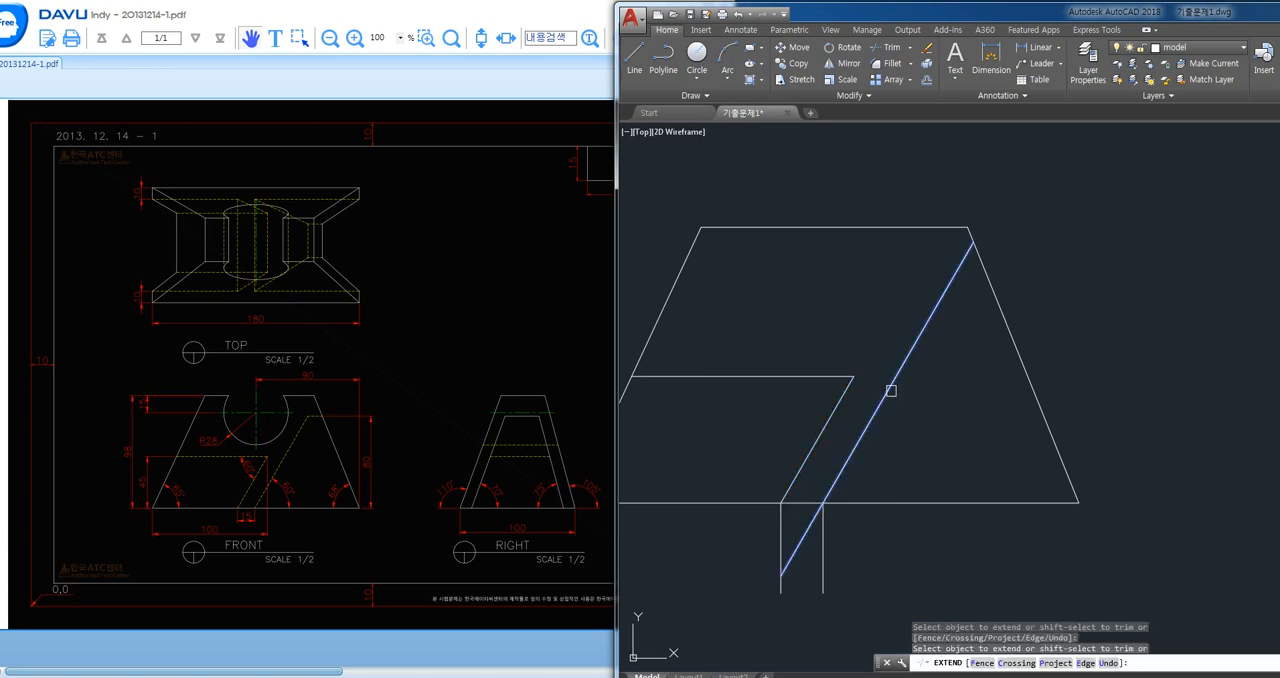
key("Return")
- Delete the two short vertical guides below the base
left_click(871, 551)
left_click(737, 583)
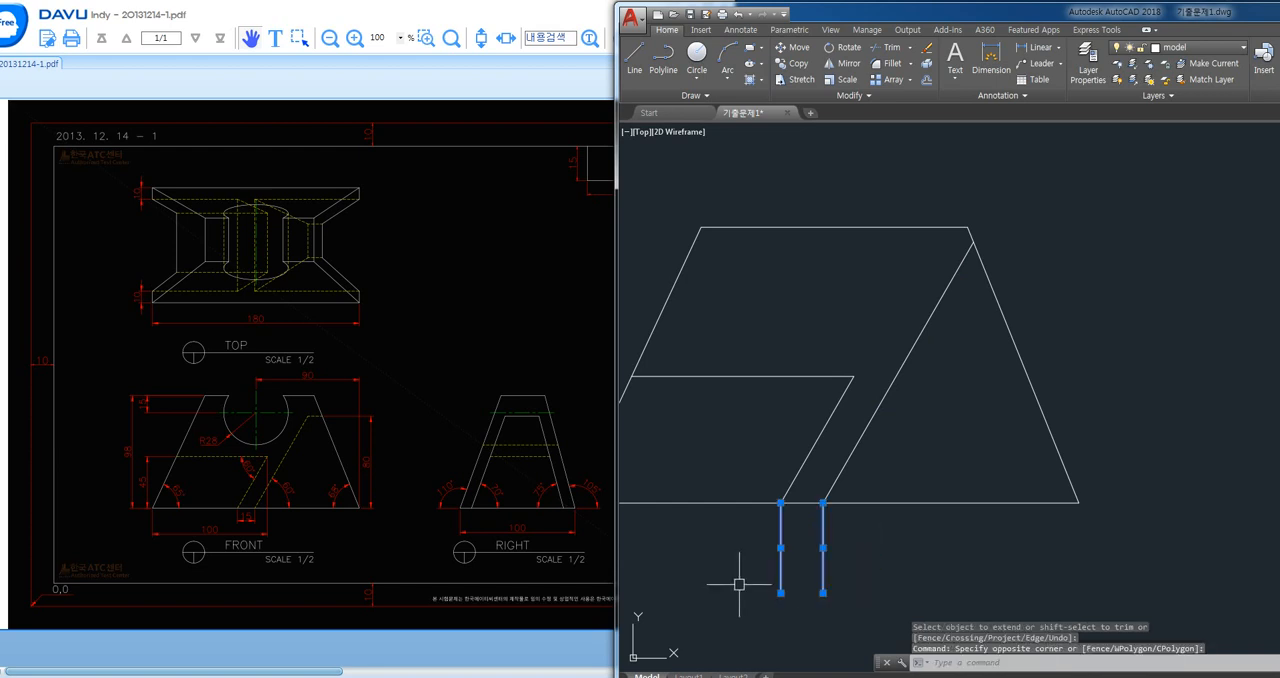
key("Delete")
- Offset the trapezoid's base line 80 upward
type("o")
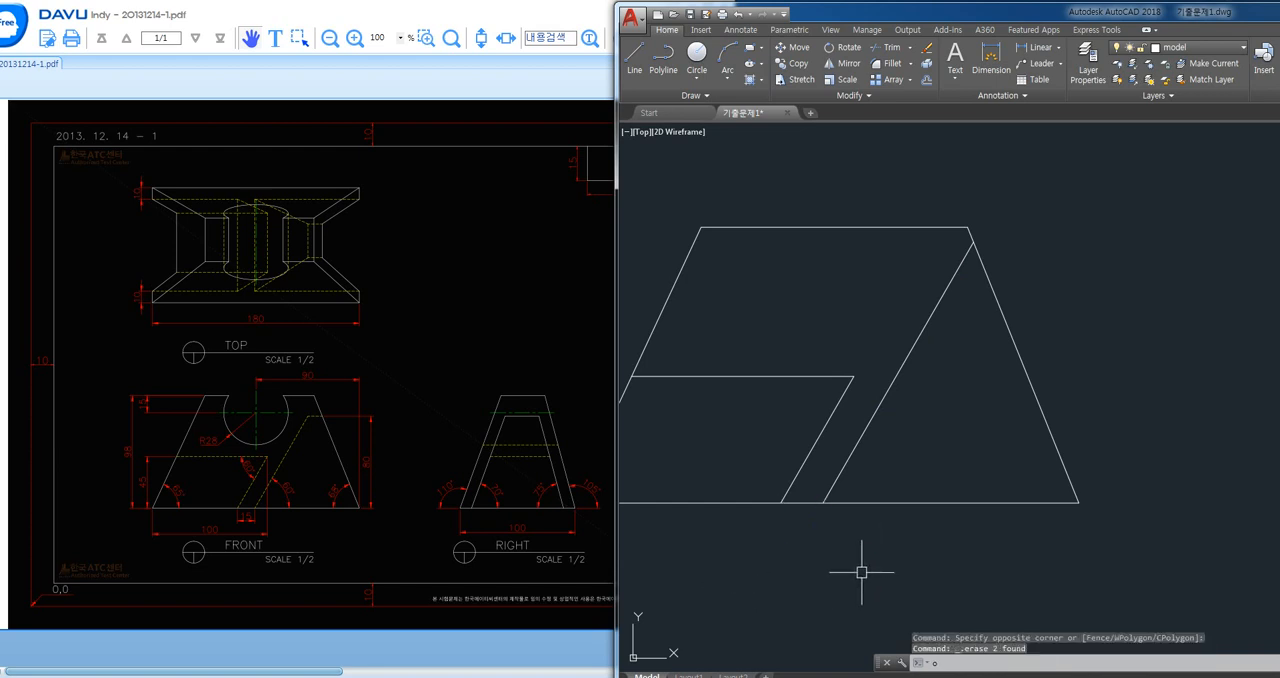
key("Return")
key("Return")
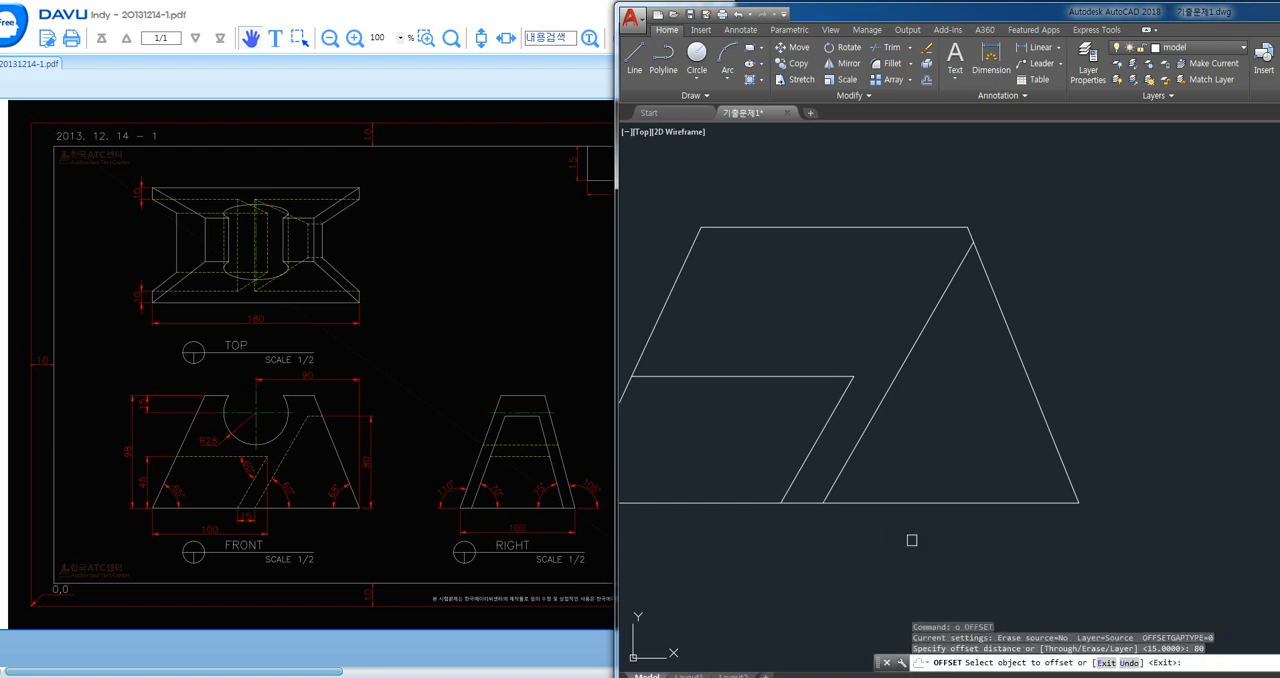
left_click(977, 501)
left_click(993, 348)
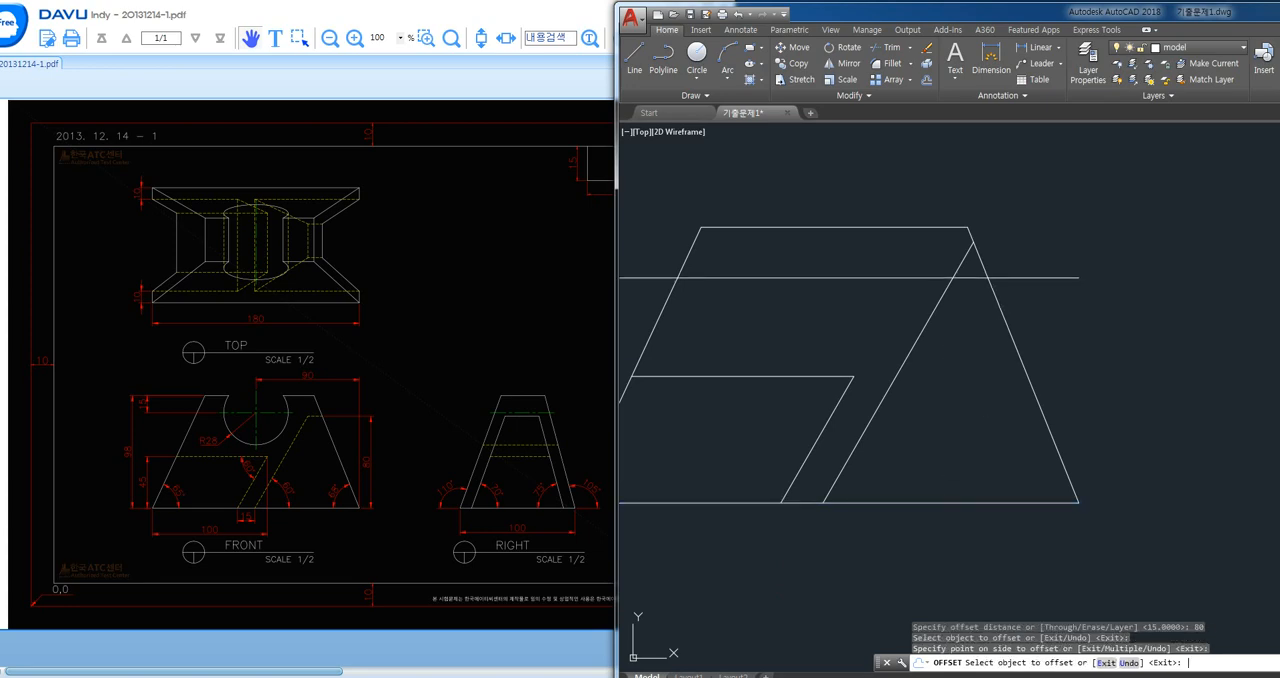
key("space")
- Trim the new horizontal line to the part between the copied 60° line and the right side, and cut the 60° line above it
type("tr")
key("space")
key("space")
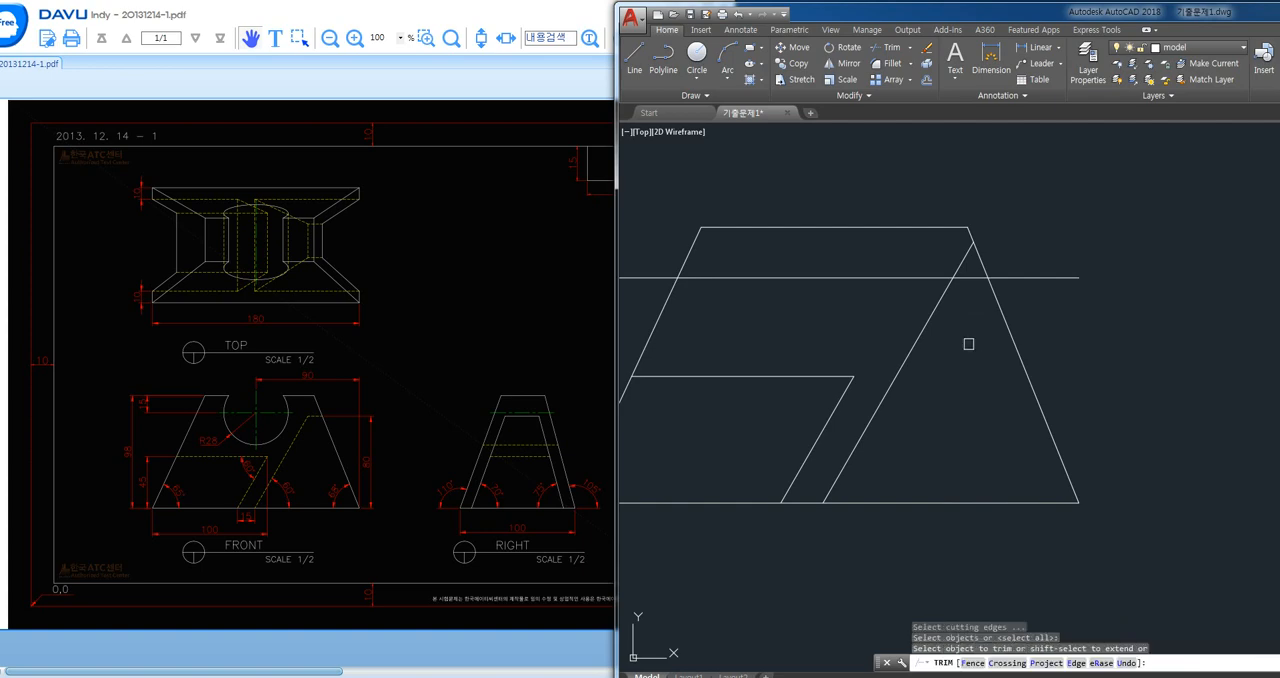
left_click(1016, 278)
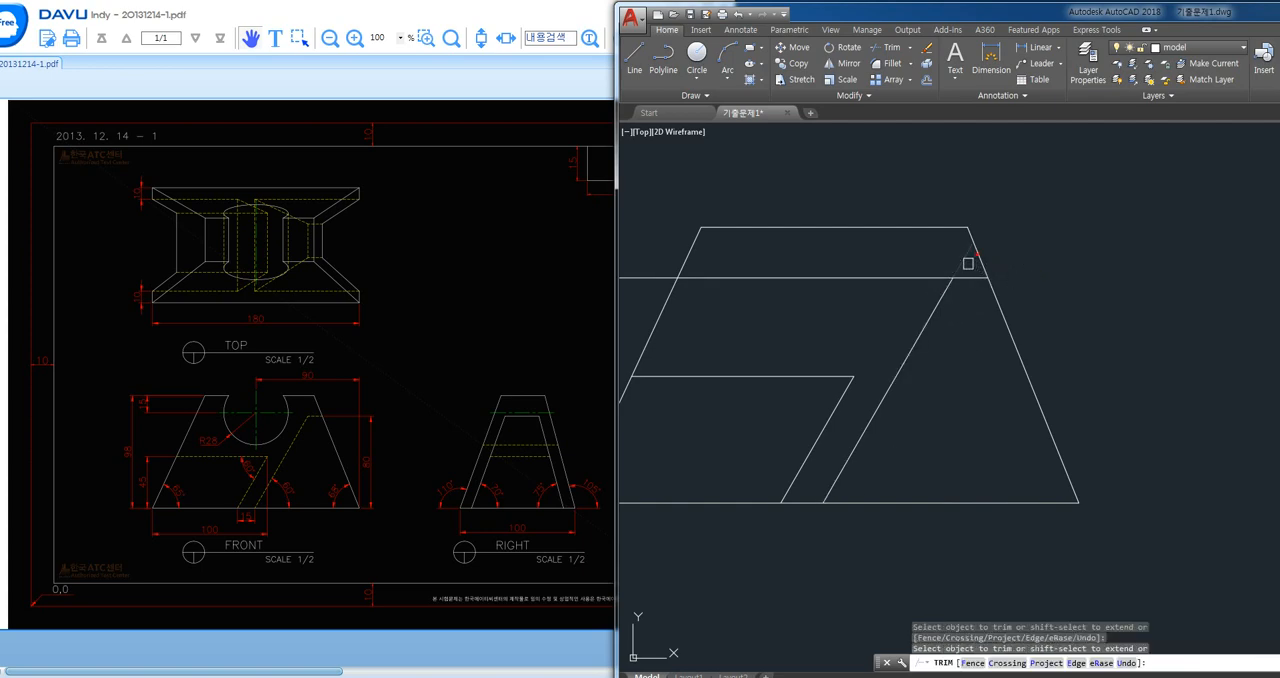
left_click(922, 277)
key("space")
- Delete the leftover horizontal piece outside the left slanted side
middle_click_drag(807, 313, 891, 310)
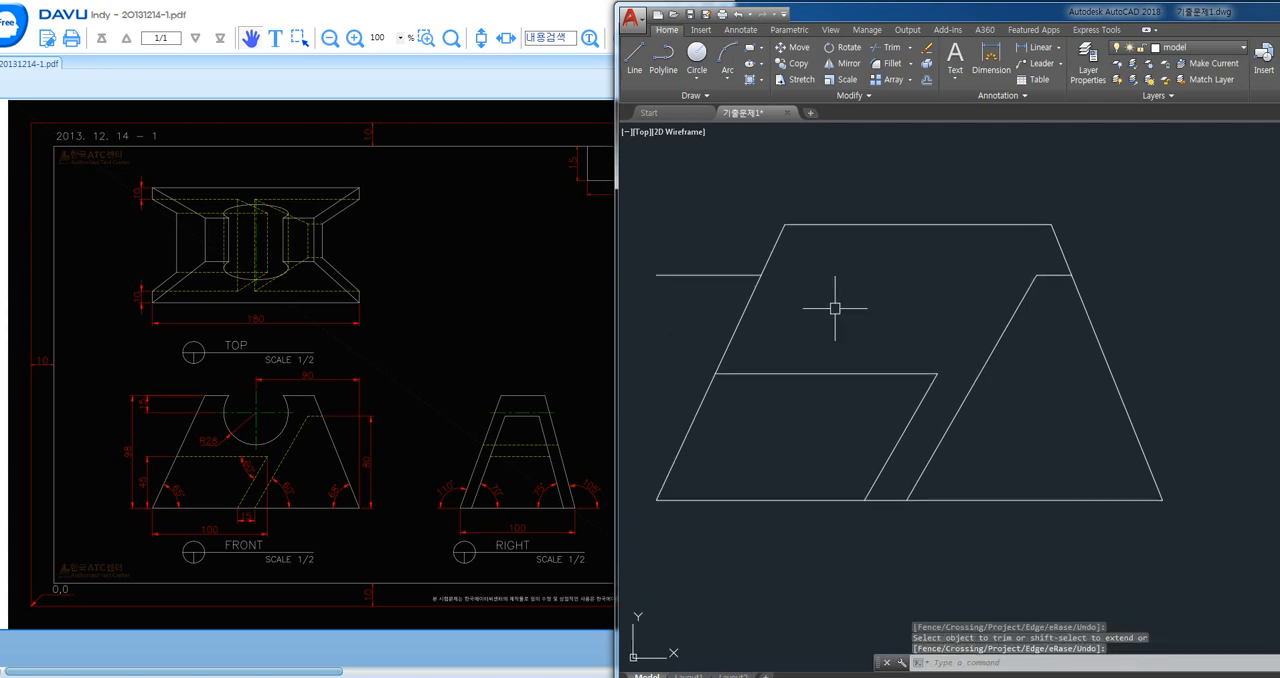
left_click(737, 275)
key("Delete")
- Offset the trapezoid's top edge 15 downward
middle_click_drag(936, 353, 922, 349)
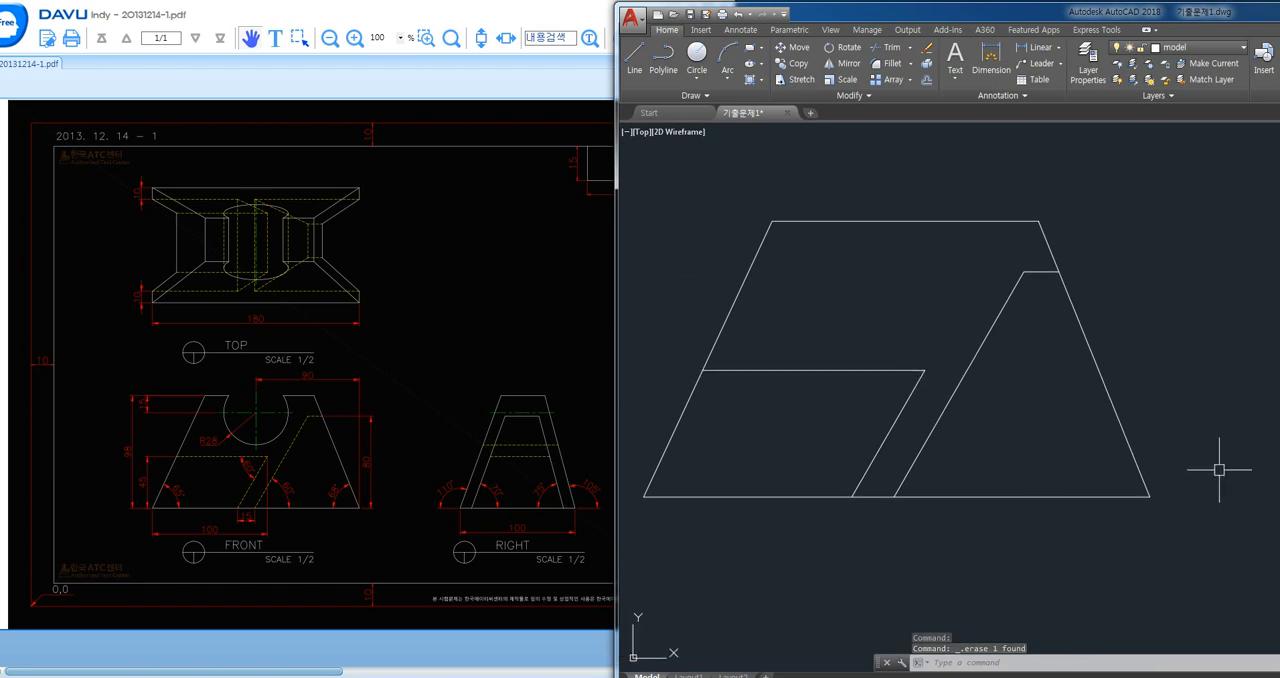
type("o")
key("space")
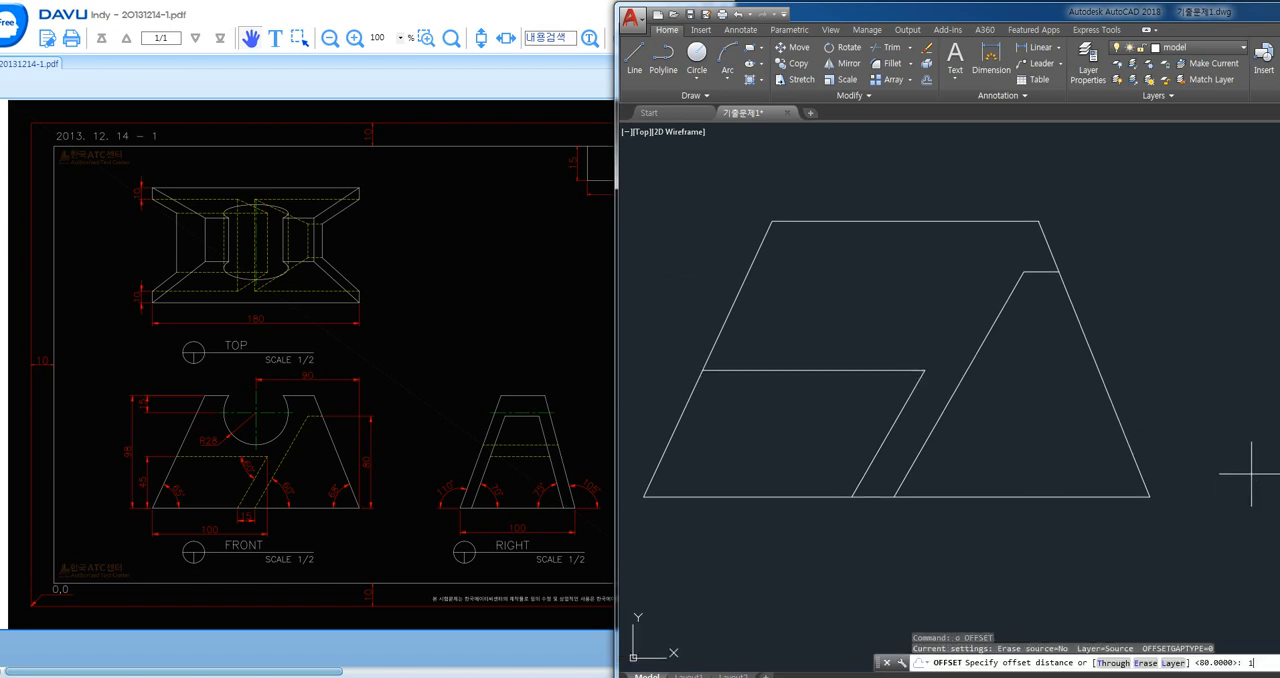
type("15")
key("Return")
left_click(926, 221)
left_click(920, 274)
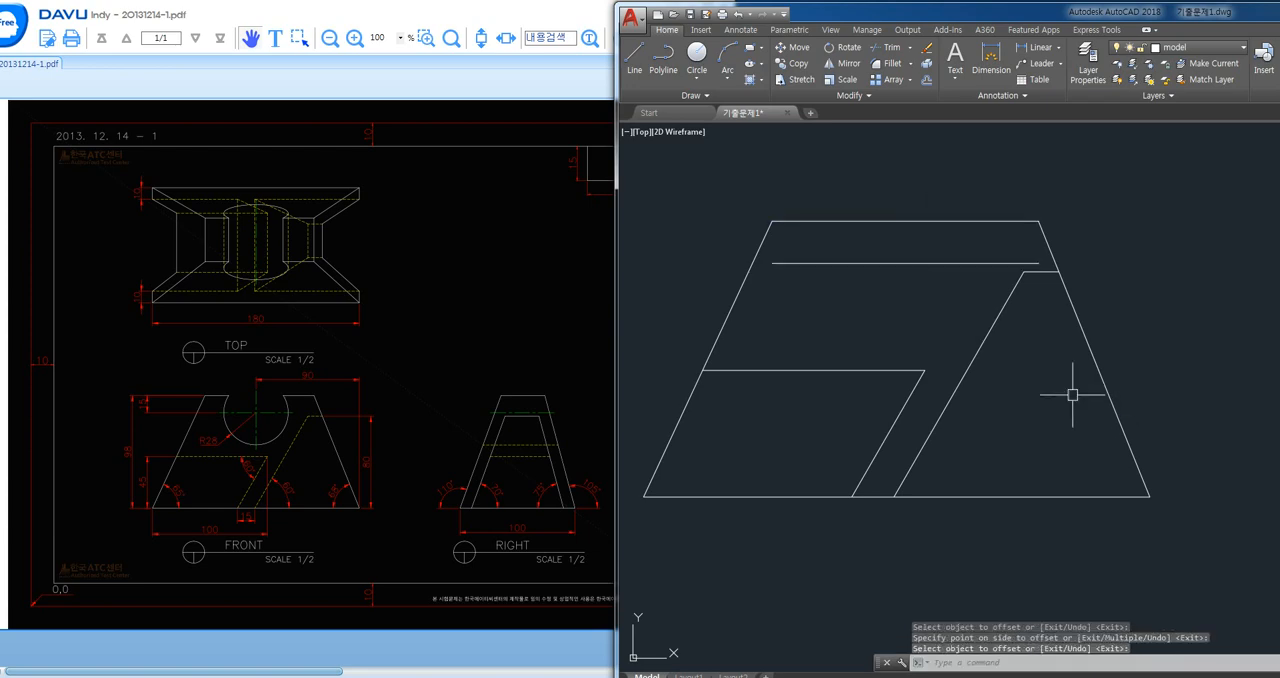
key("Escape")
- Draw a vertical guide line upward from the base's right end to above the top edge
type("l")
key("space")
left_click(1149, 496)
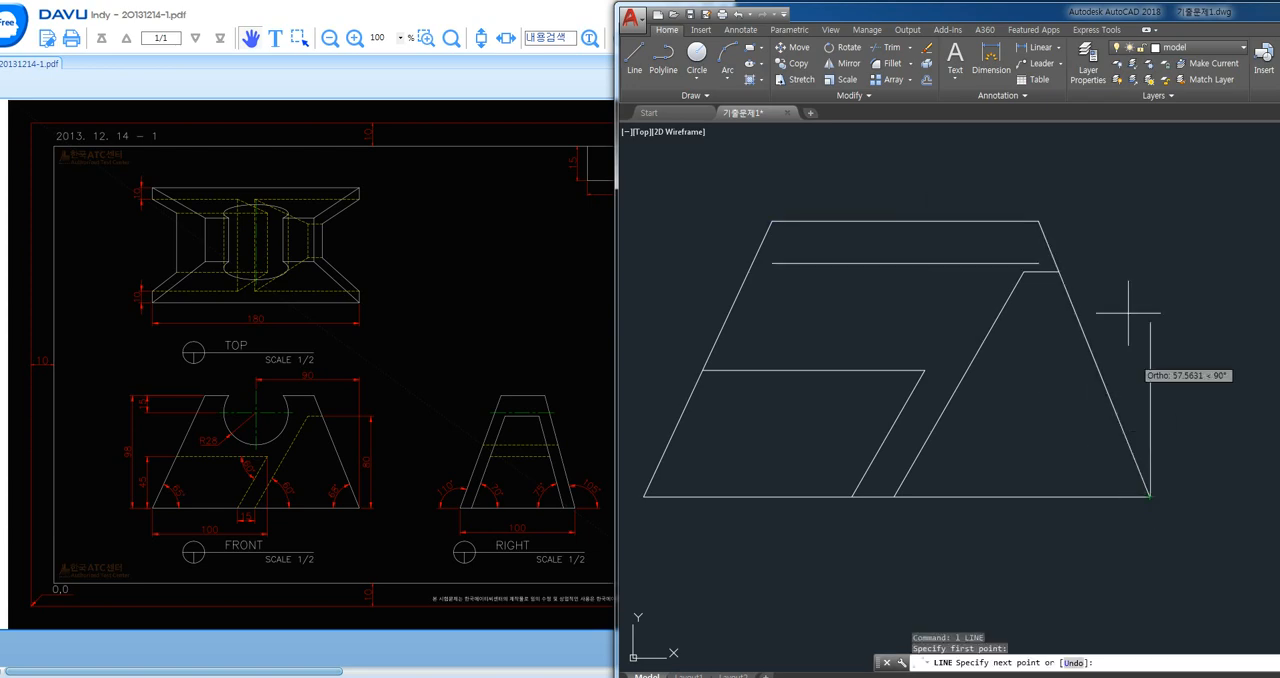
left_click(1111, 148)
key("Escape")
- Offset the right vertical guide 90 to the left
type("o")
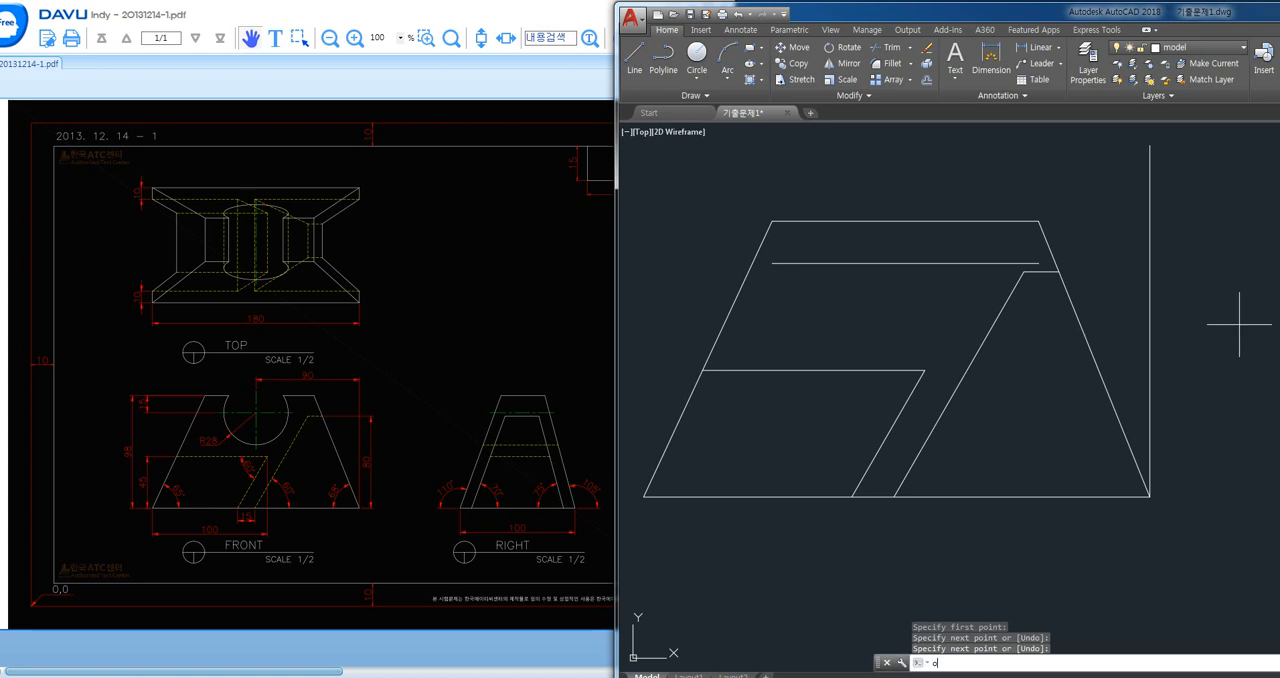
key("space")
key("Return")
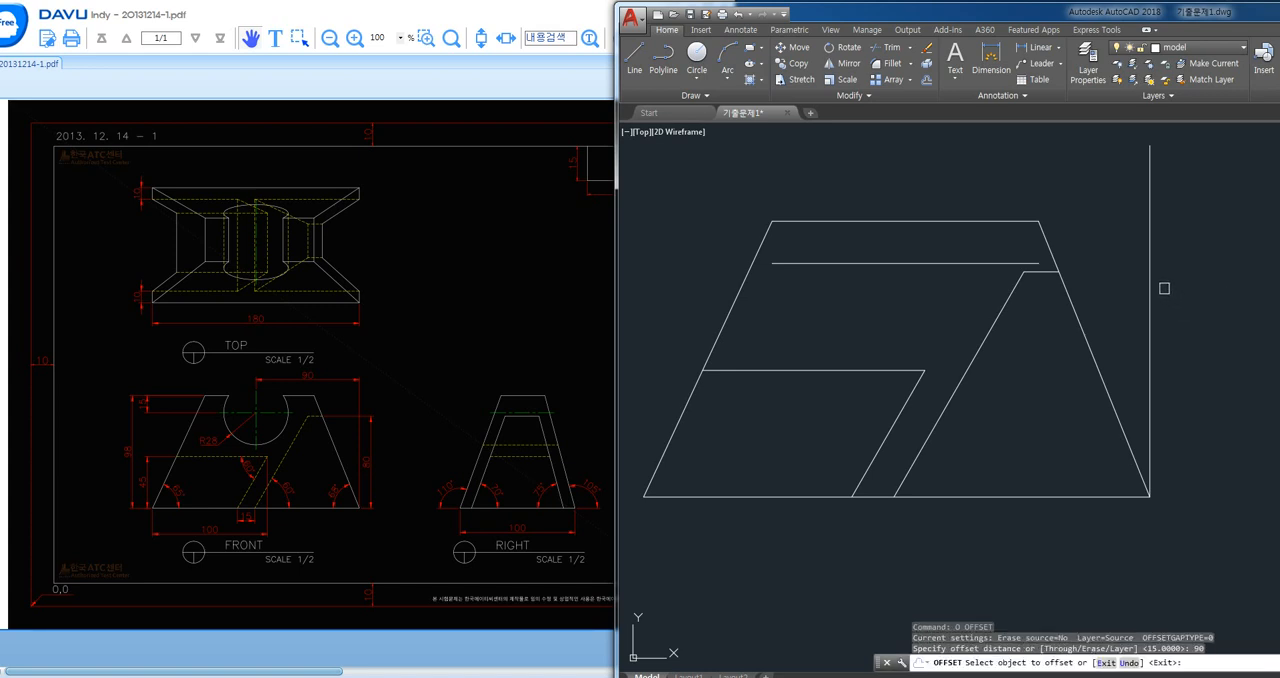
left_click(1149, 286)
left_click(1010, 280)
- Assign the offset vertical line and the horizontal line below the top edge to the center layer
left_click(947, 252)
left_click(892, 272)
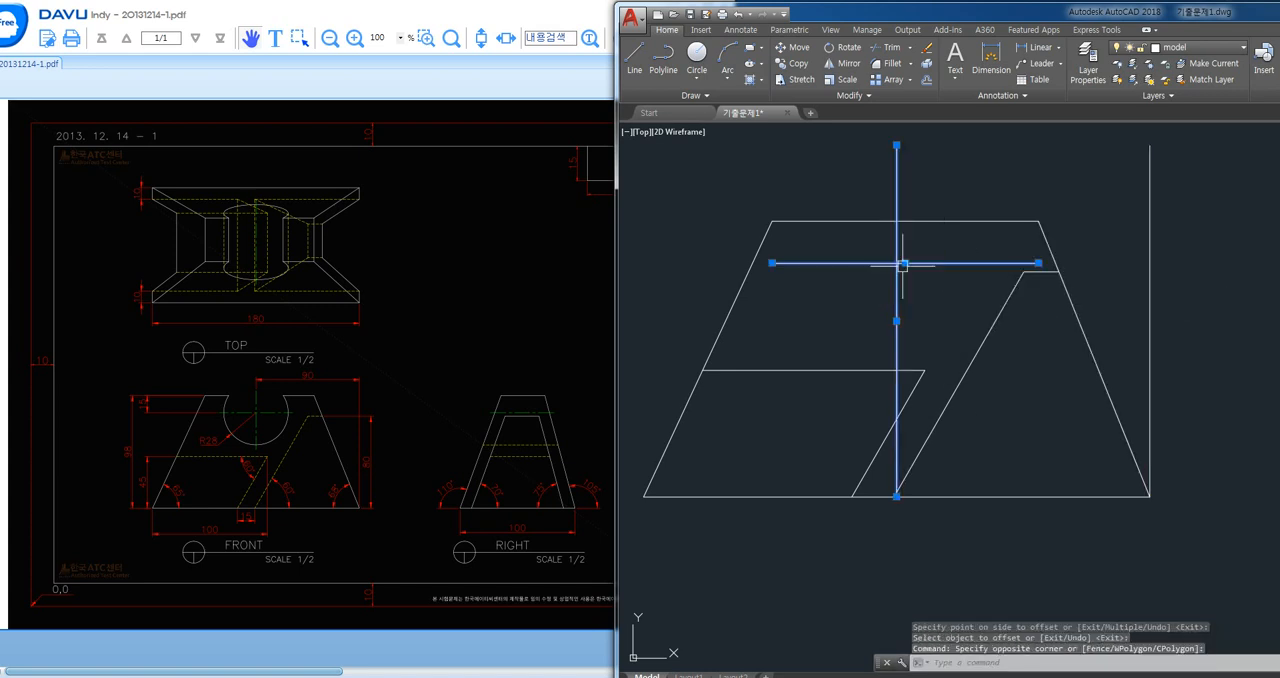
left_click(1188, 48)
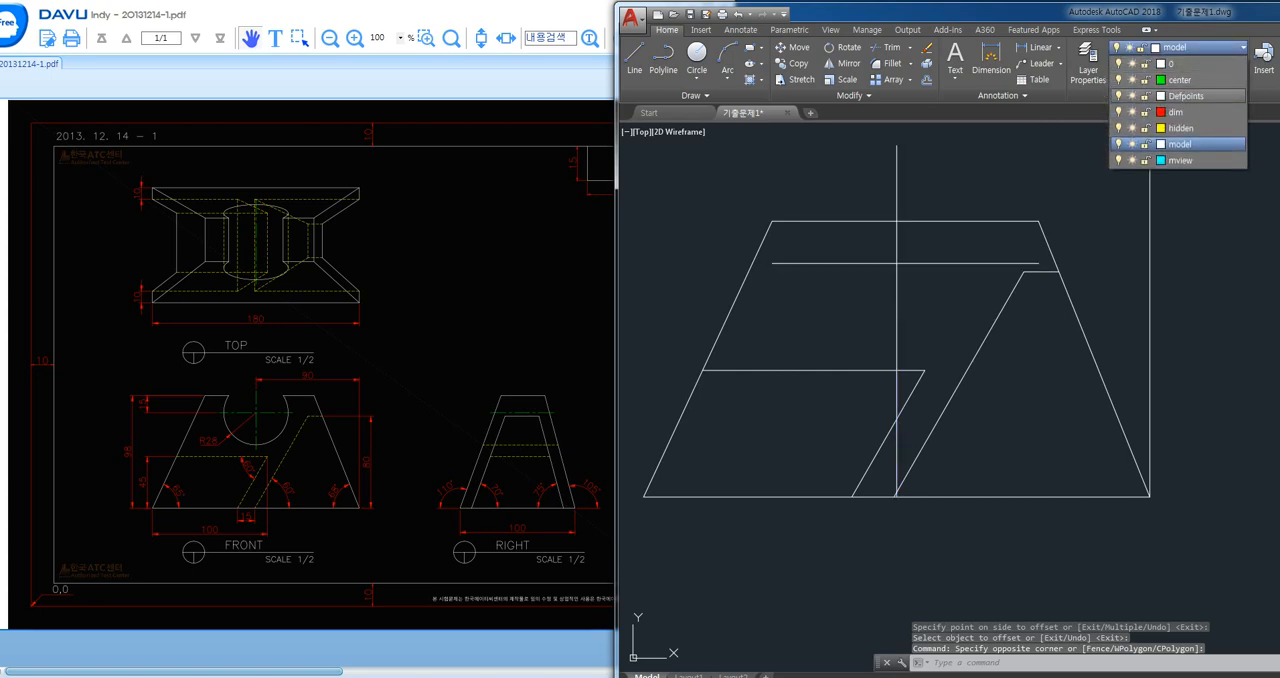
left_click(1180, 80)
key("Escape")
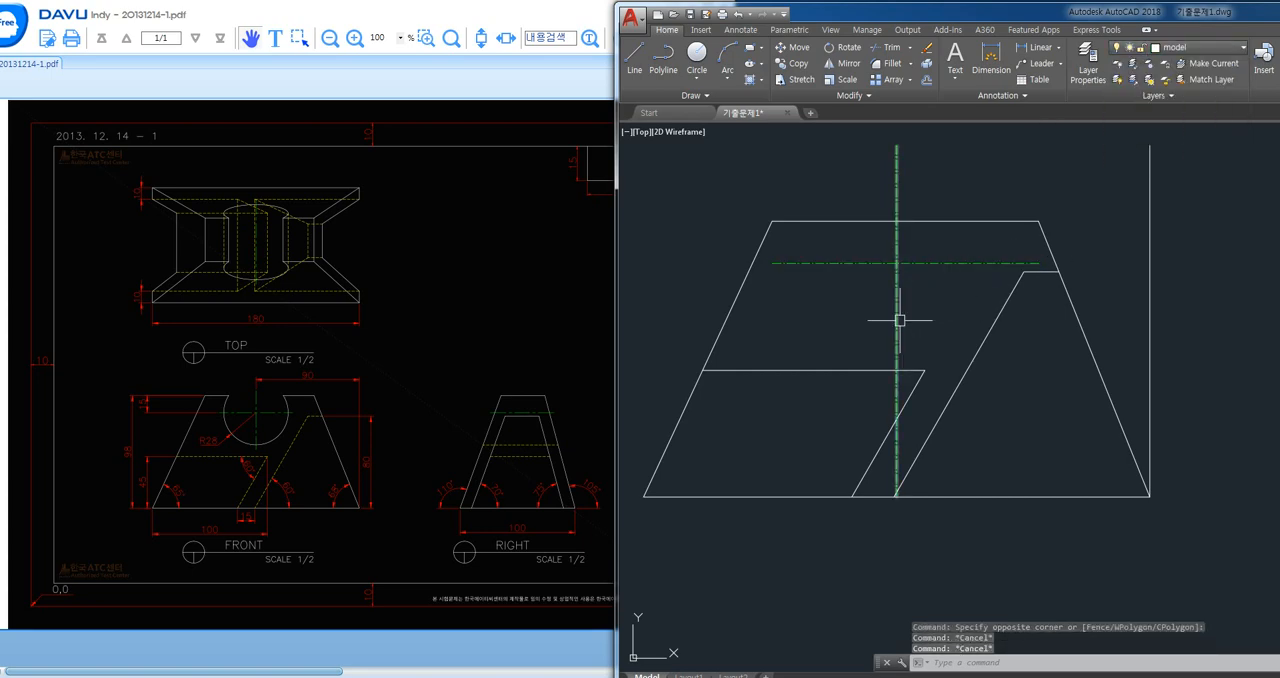
- Draw a circle of radius 28 centred on the intersection of the two centre lines
type("c")
key("Return")
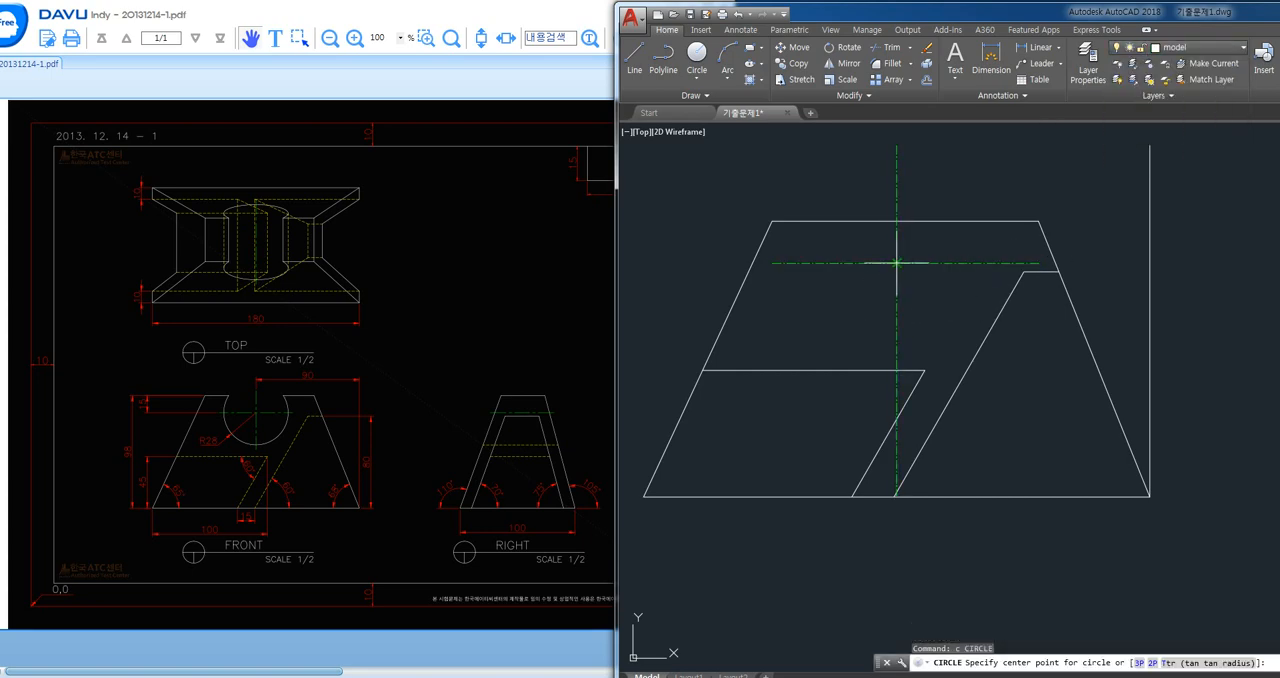
left_click(896, 263)
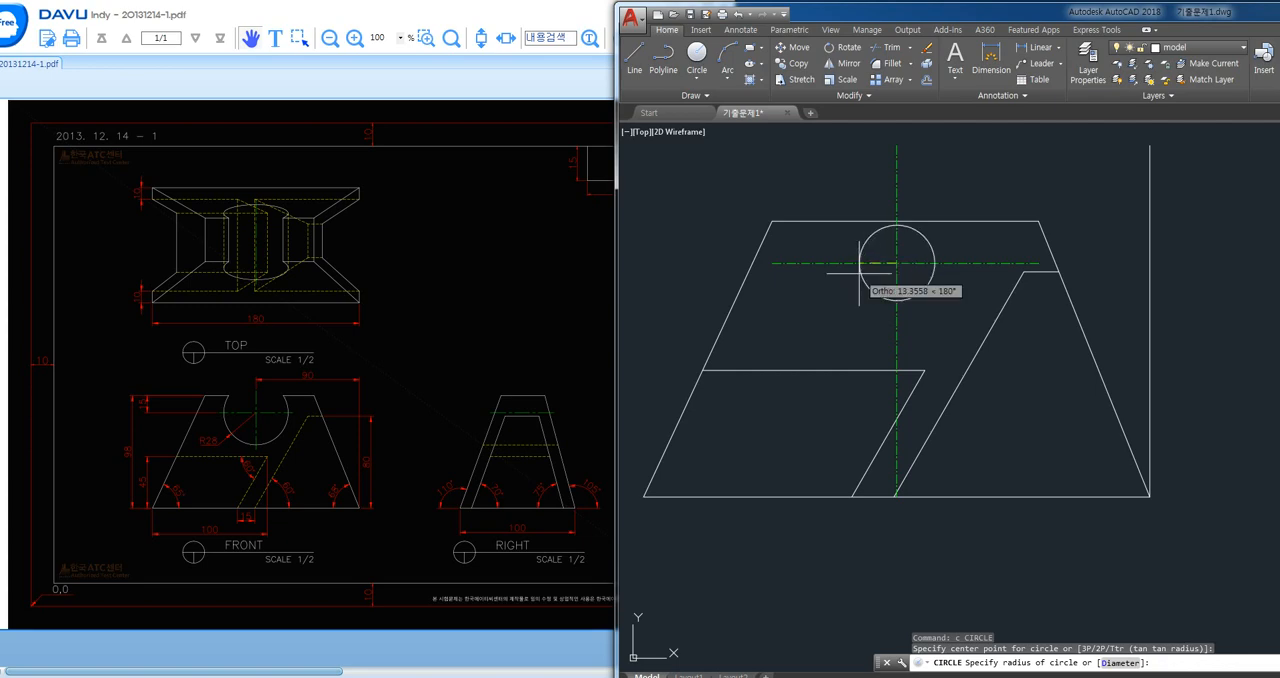
type("28")
key("Return")
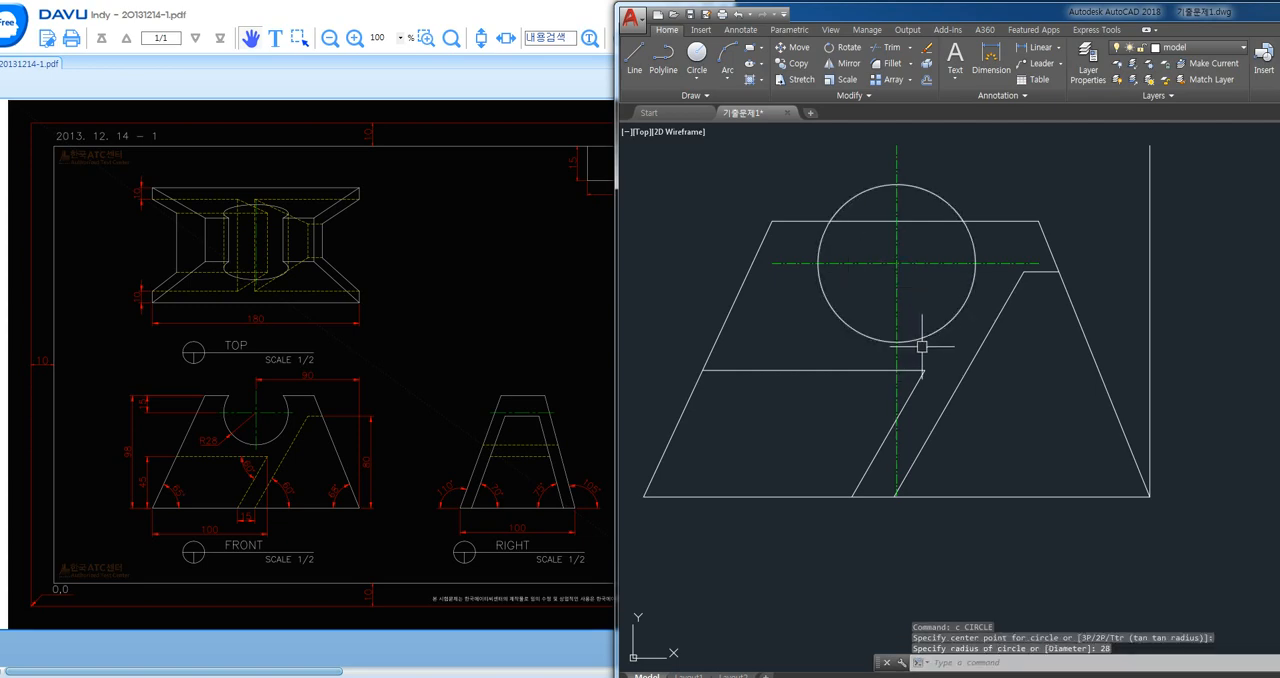
- Trim the centre lines outside the circle, the arc above the top edge, and the top edge across the circle's opening
type("tr")
key("Return")
key("Return")
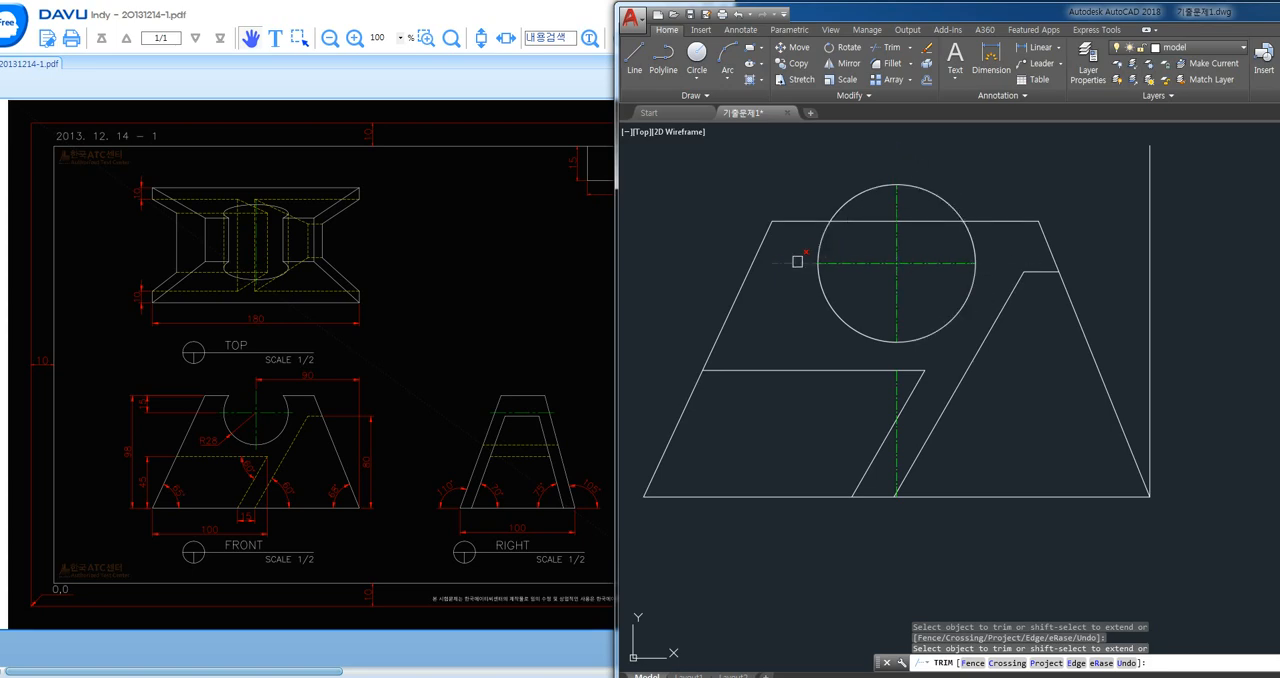
left_click(908, 182)
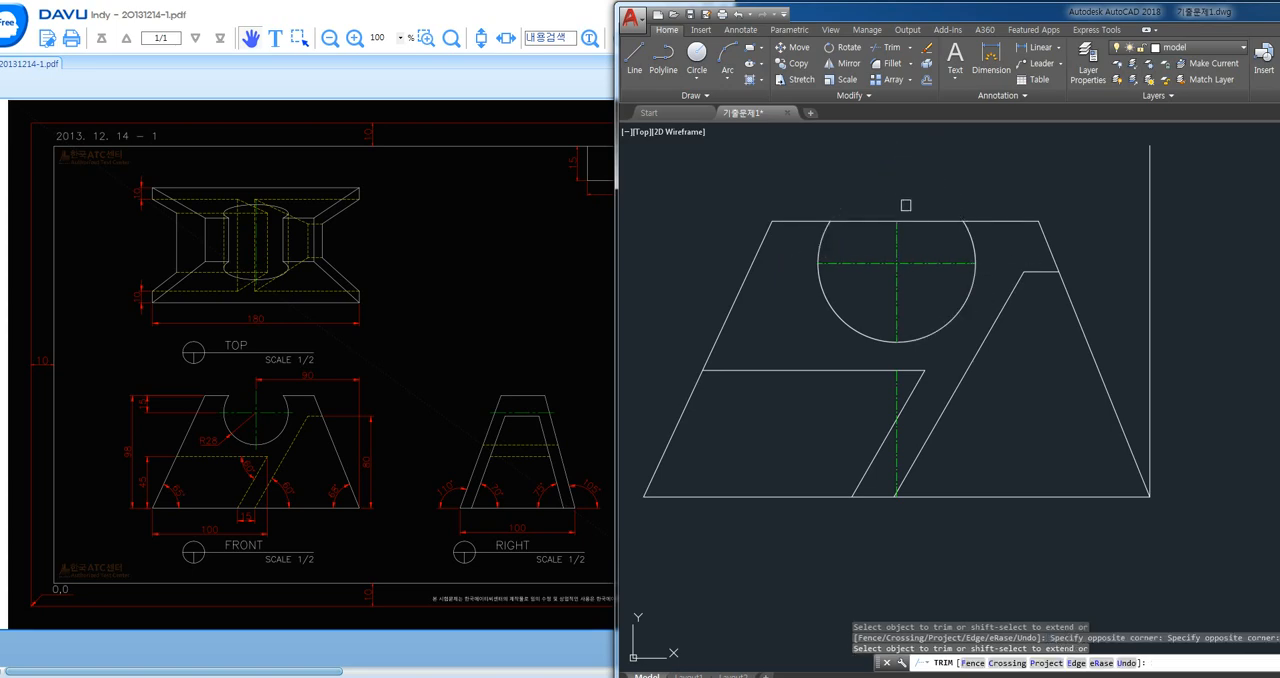
left_click(905, 219)
key("Return")
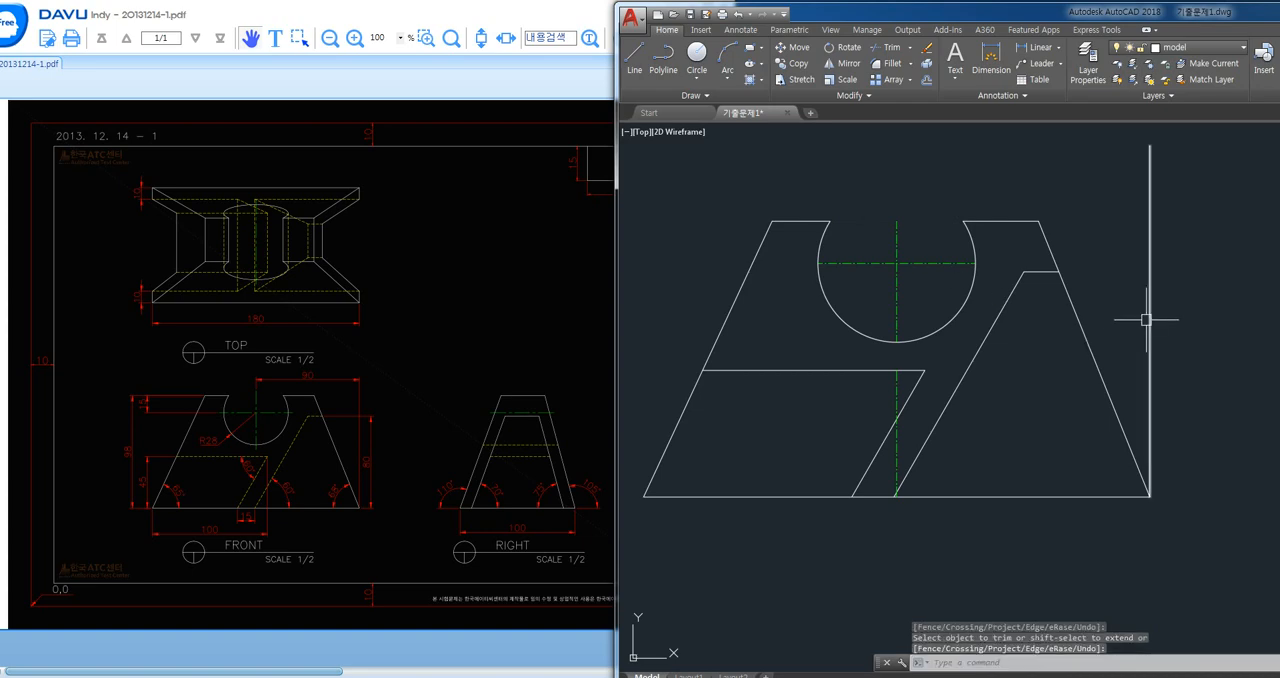
- Erase the vertical guide at the front view's right corner and the leftover centre line segment below the circle
left_click(1150, 317)
left_click(895, 445)
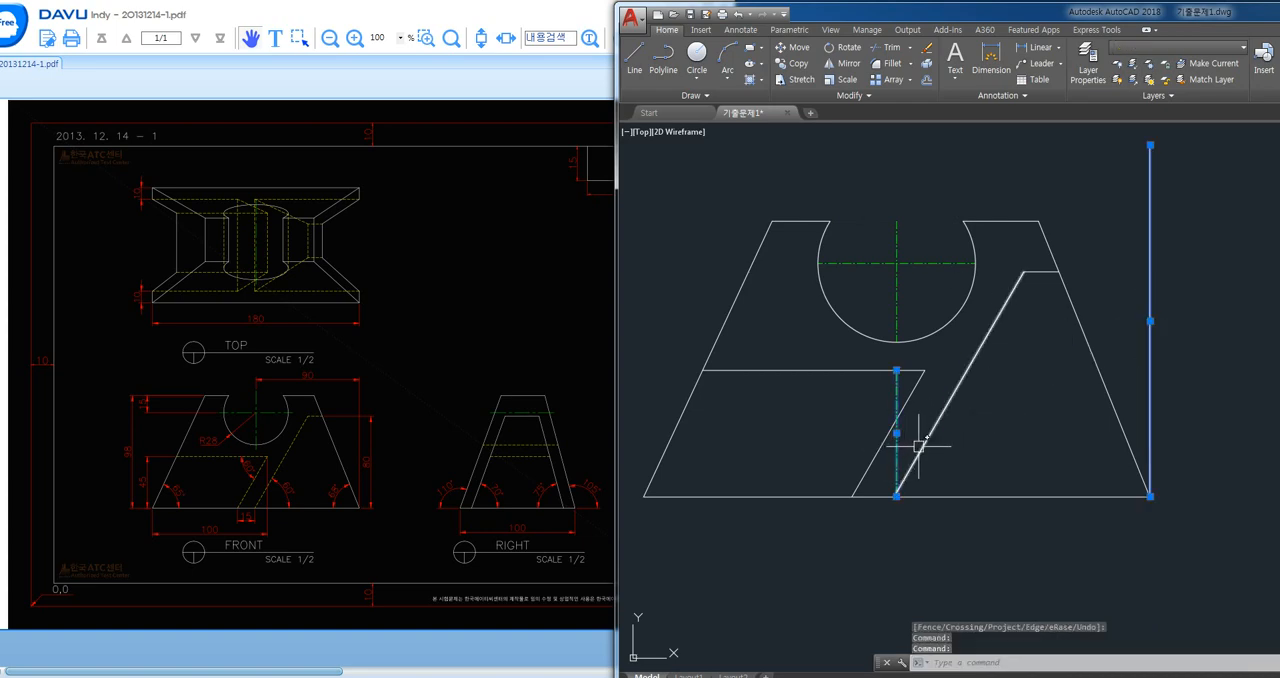
key("Delete")
- Assign the front view's two slanted and two horizontal slot lines to the yellow dashed hidden-line layer
left_click(991, 438)
left_click(866, 436)
left_click(880, 394)
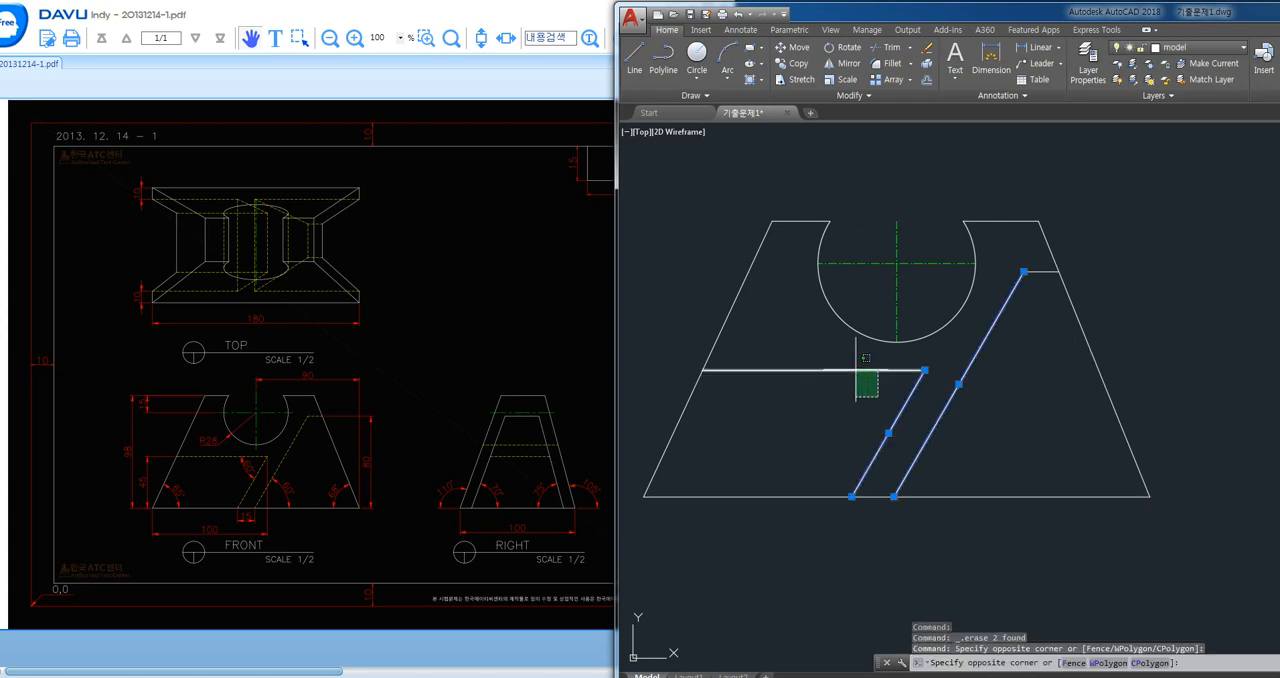
left_click(856, 367)
left_click(1047, 270)
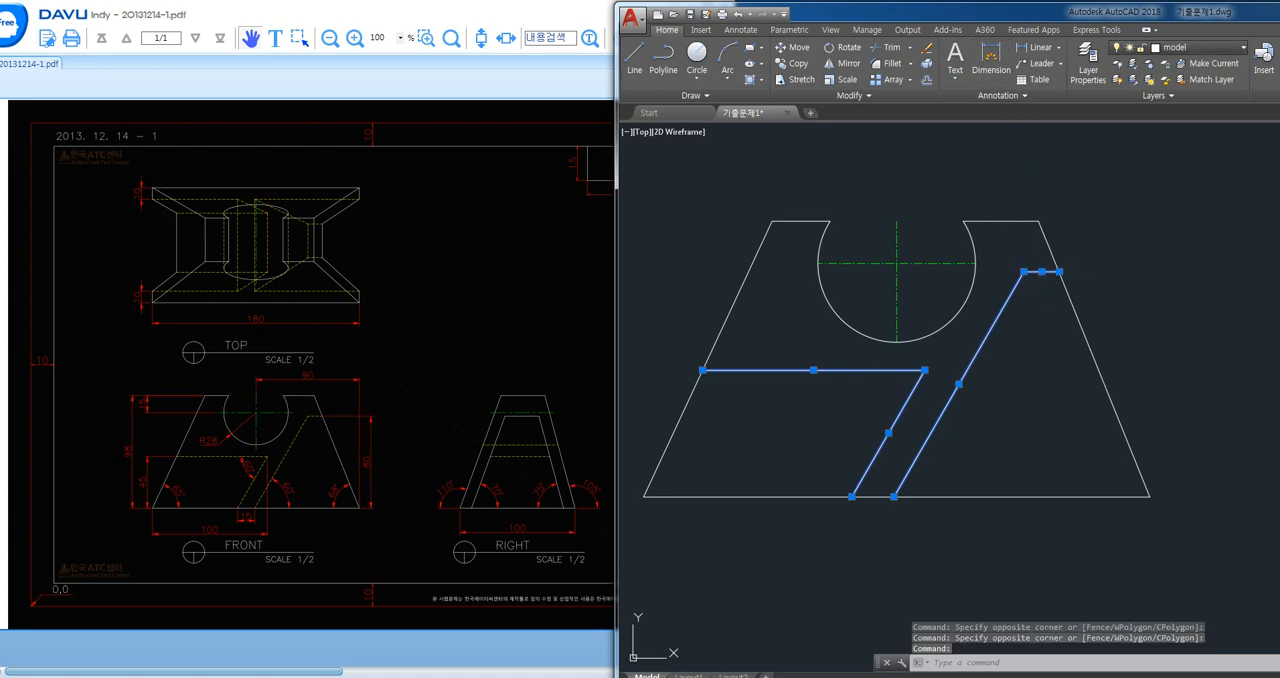
left_click(1185, 47)
left_click(1180, 128)
key("Escape")
key("Escape")
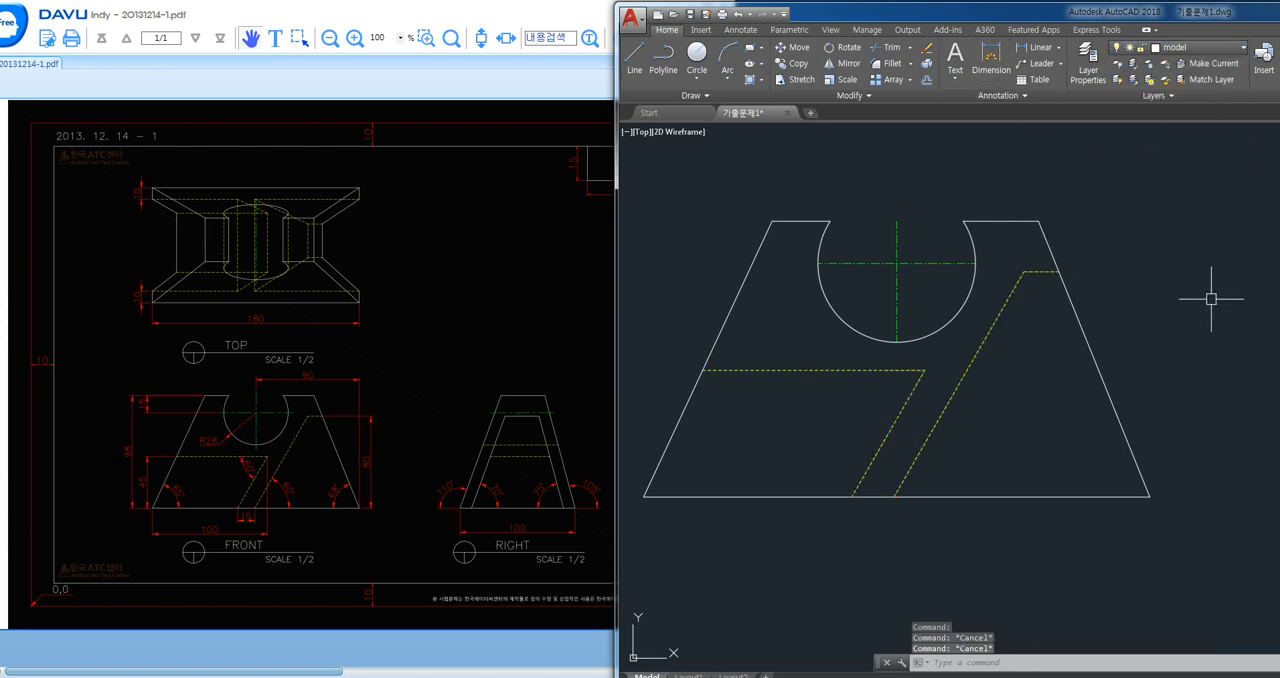
- Offset the upper and lower edges of the top view's rectangle 10 inward
middle_click_drag(1211, 294, 1195, 300)
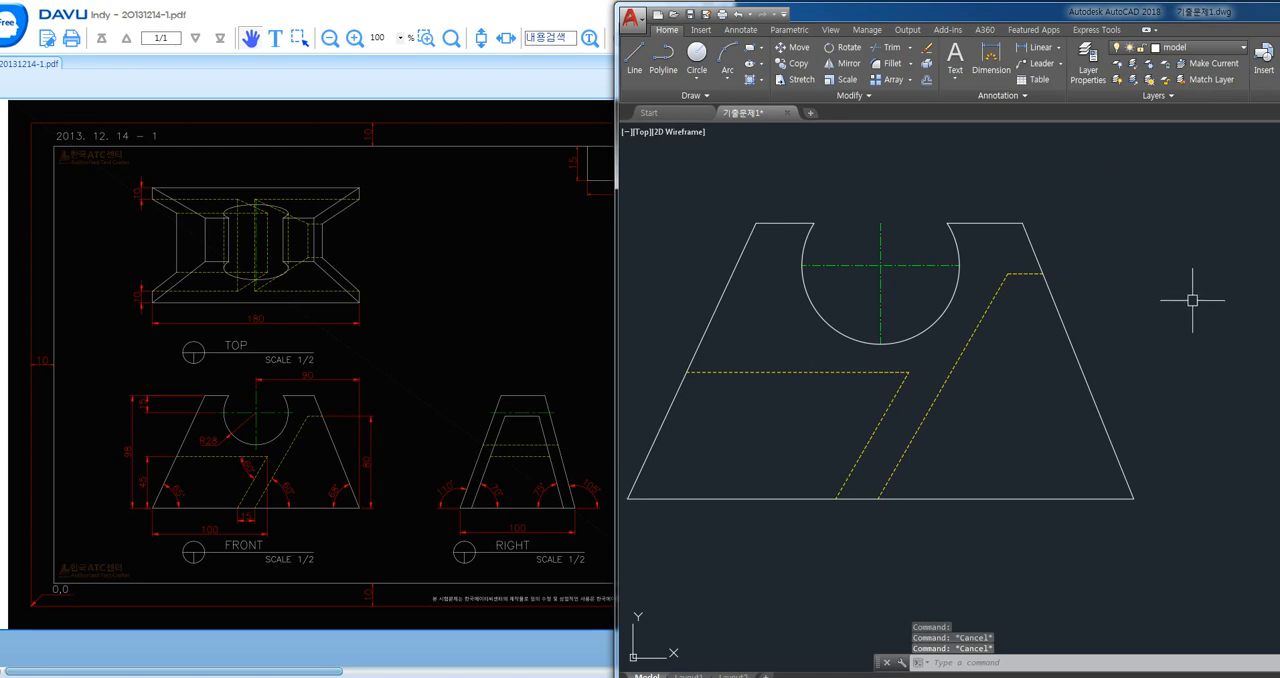
scroll(950, 372, "down", 2)
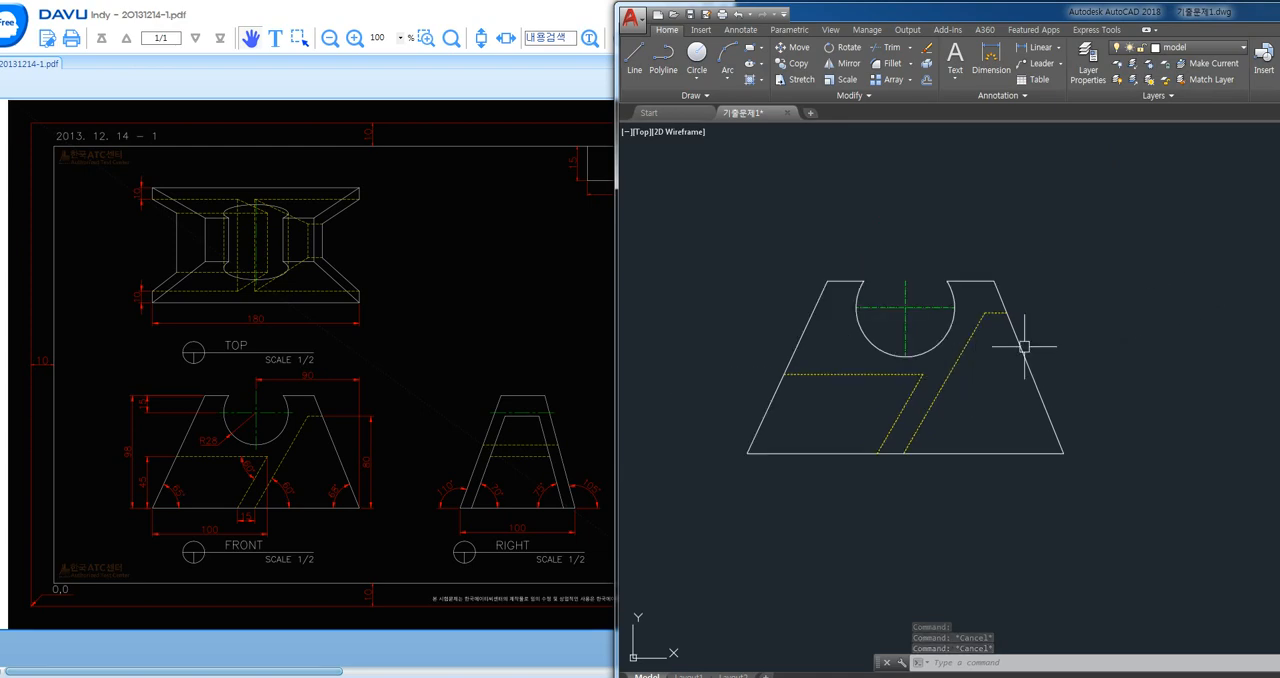
scroll(1000, 355, "down", 1)
scroll(850, 320, "down", 2)
middle_click_drag(846, 337, 812, 427)
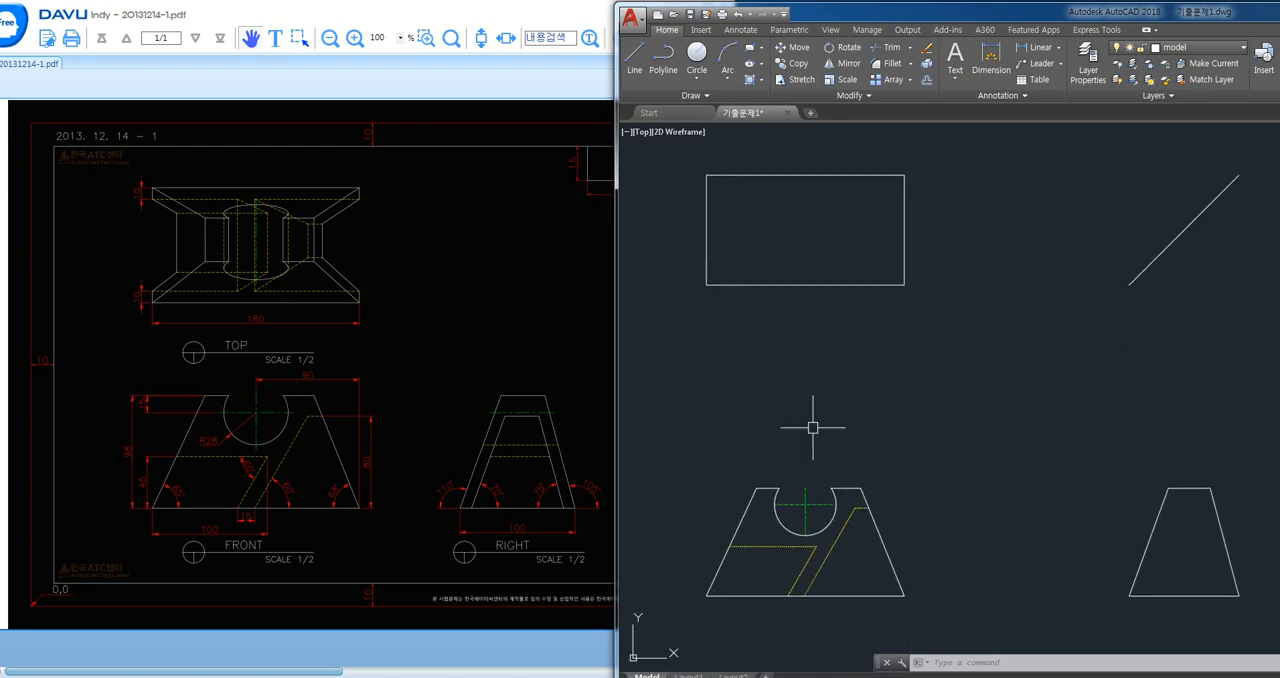
type("o")
key("Return")
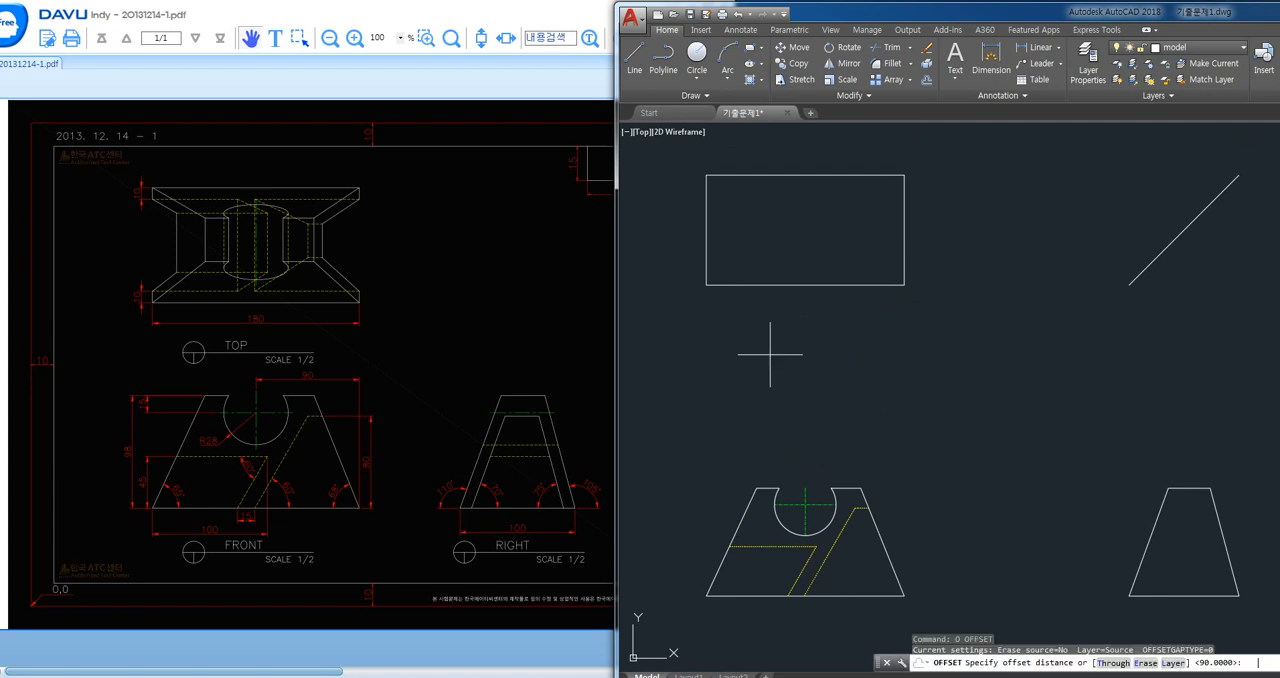
type("10")
key("Return")
left_click(807, 285)
left_click(808, 220)
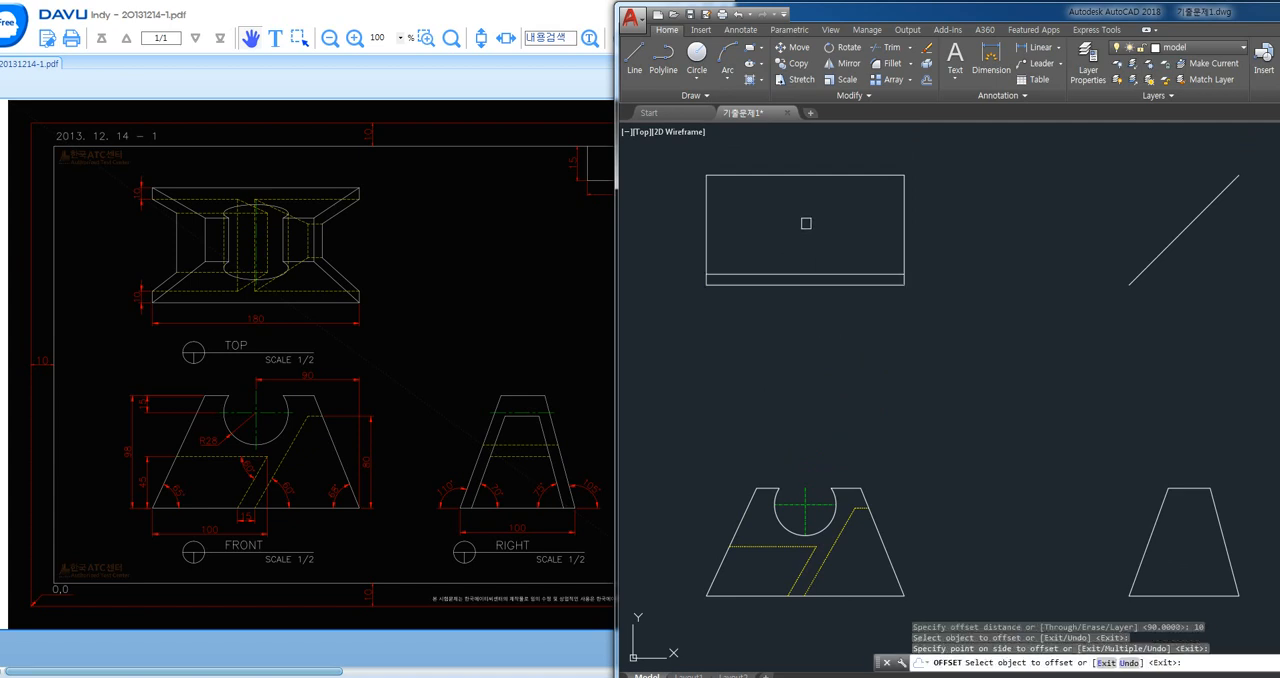
left_click(798, 176)
left_click(804, 222)
key("Return")
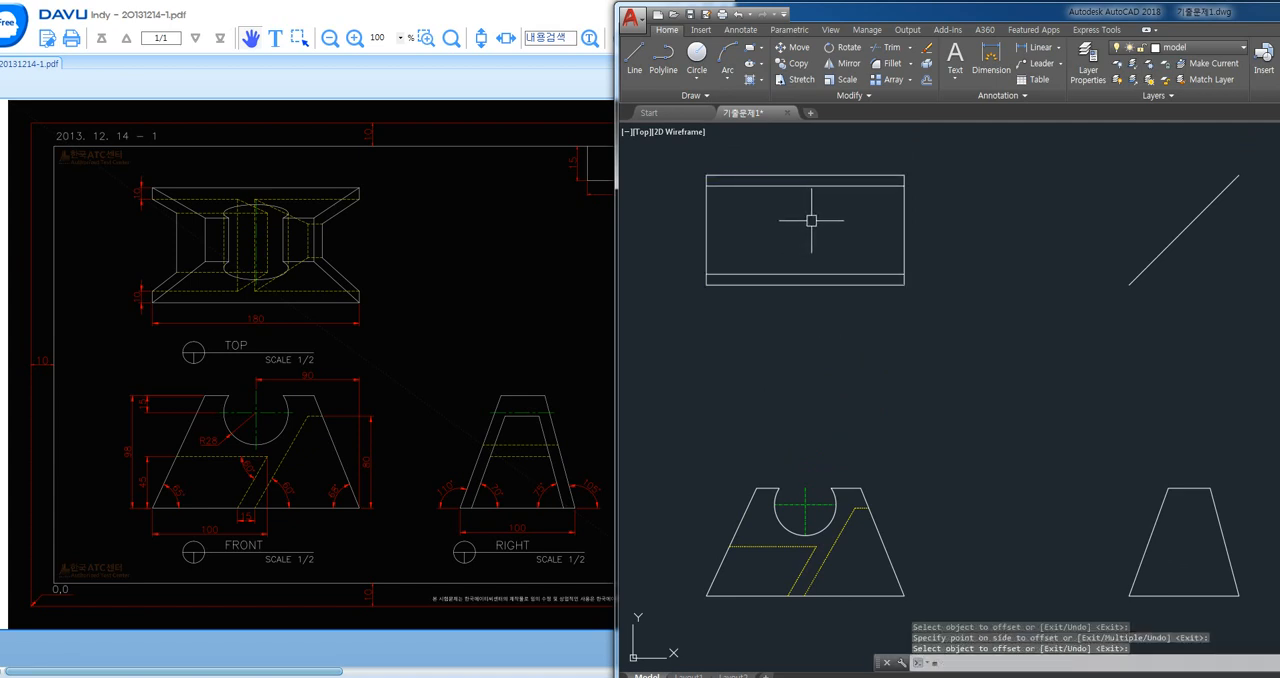
- Match the properties of the front view's slanted hidden line onto the two offset lines in the top view
type("ma")
key("Return")
left_click(845, 536)
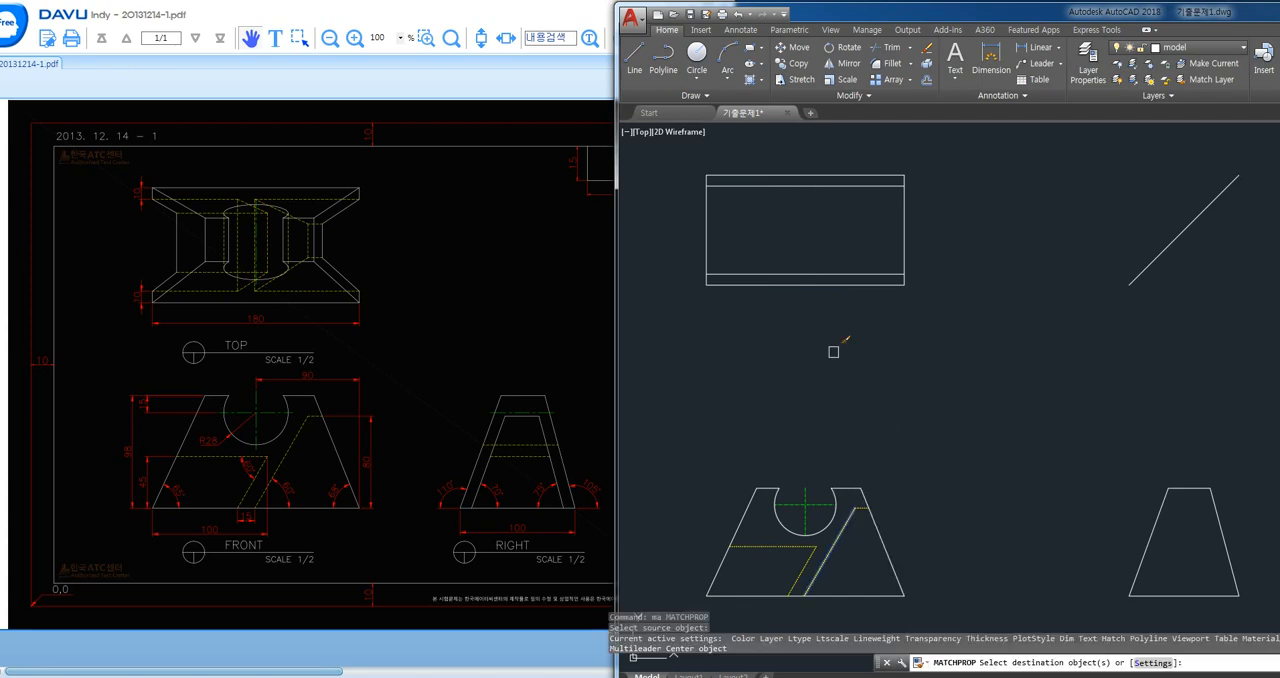
left_click(825, 265)
left_click(815, 275)
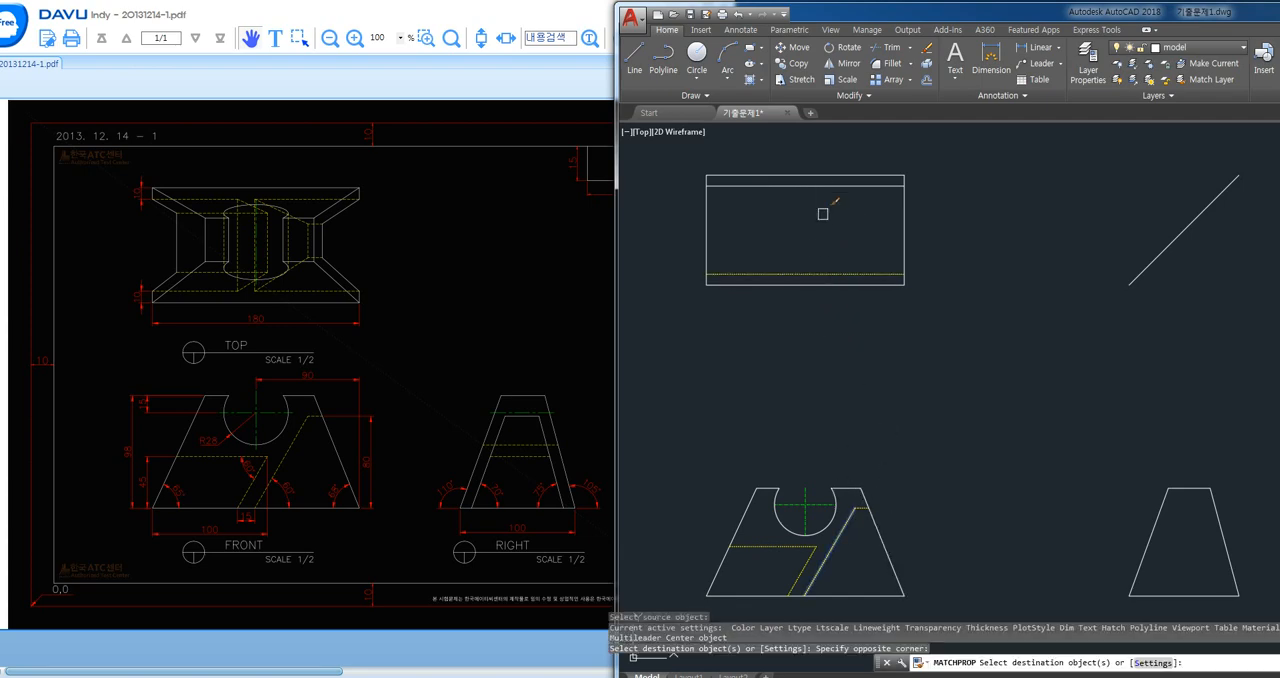
key("Return")
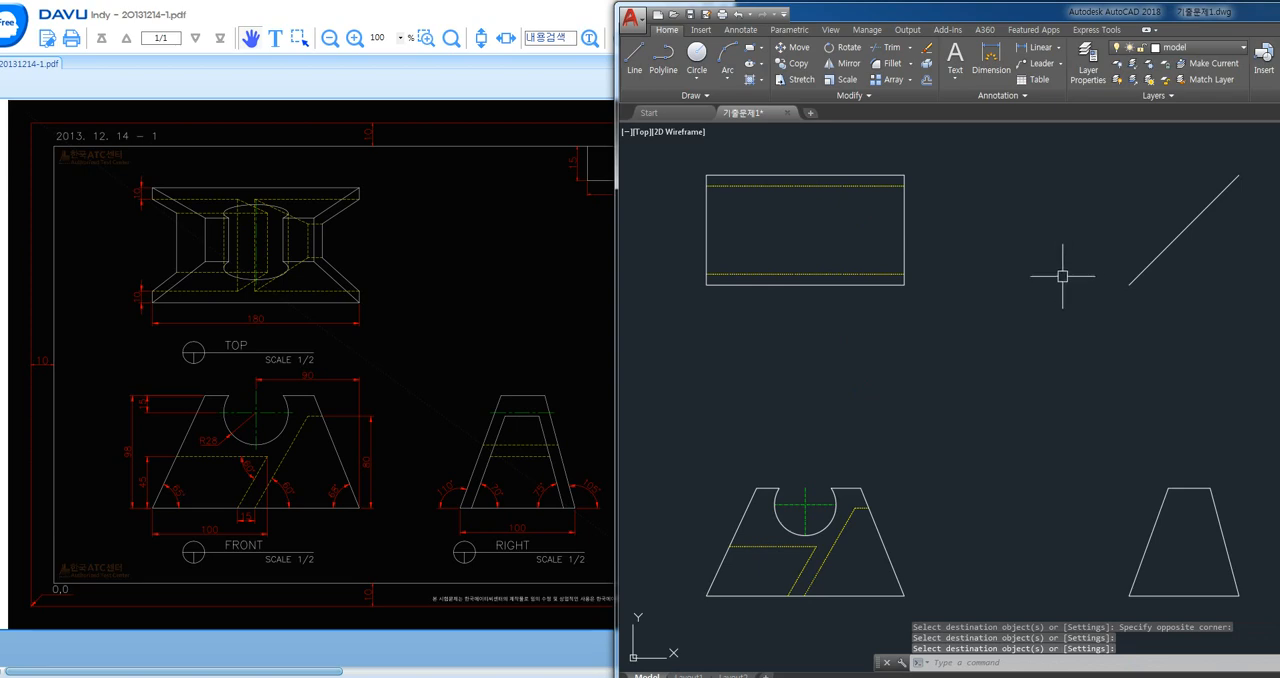
- Draw horizontal projection lines from the right ends of the top view's two hidden lines across the 45° line
middle_click_drag(1045, 321, 1018, 313)
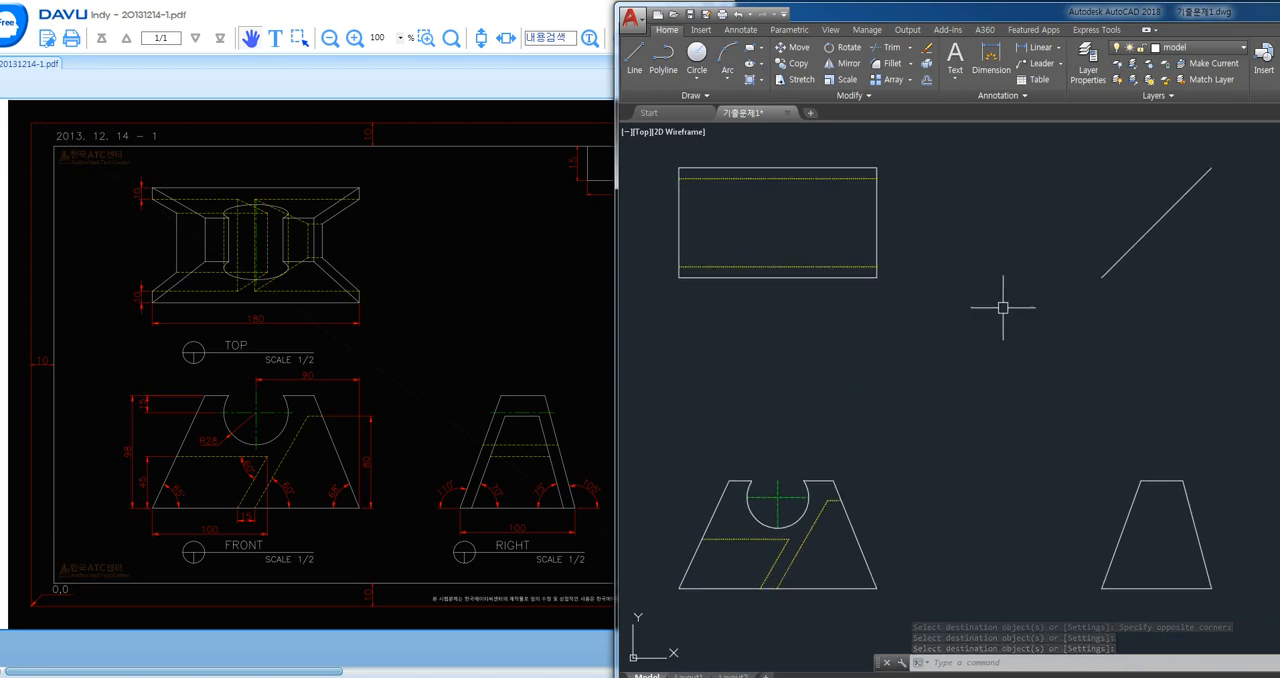
type("l")
key("Return")
left_click(881, 266)
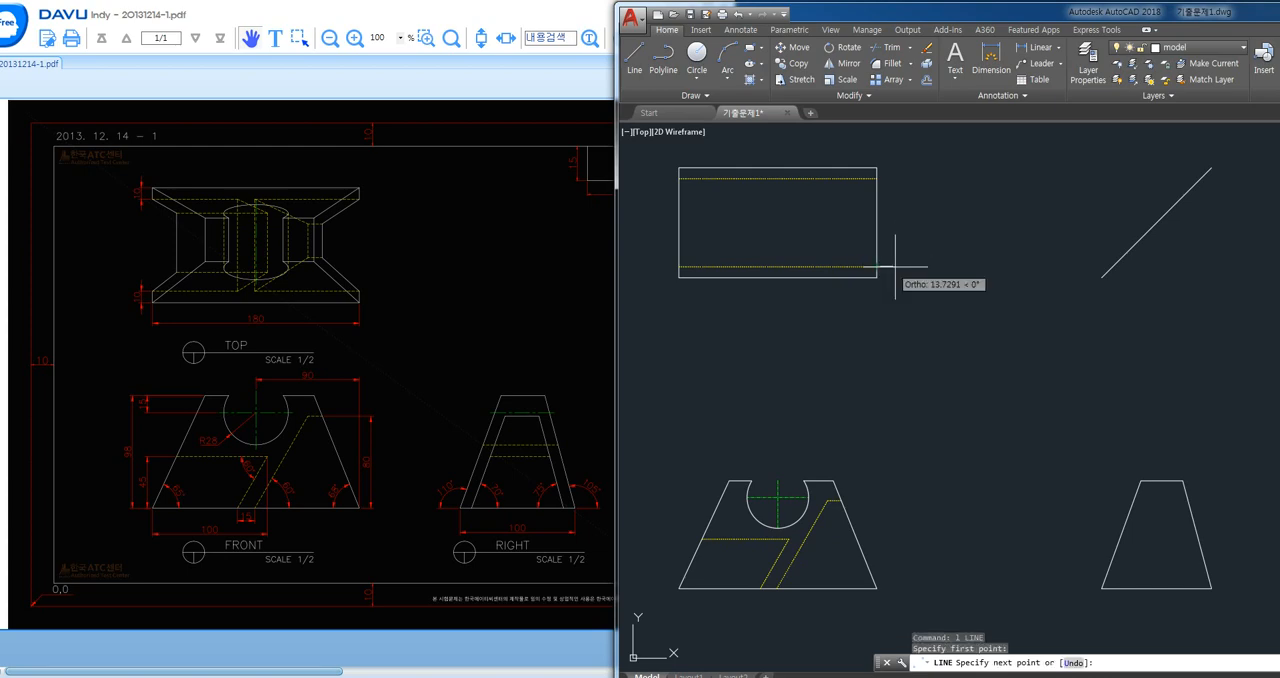
left_click(1116, 266)
key("Return")
type("l")
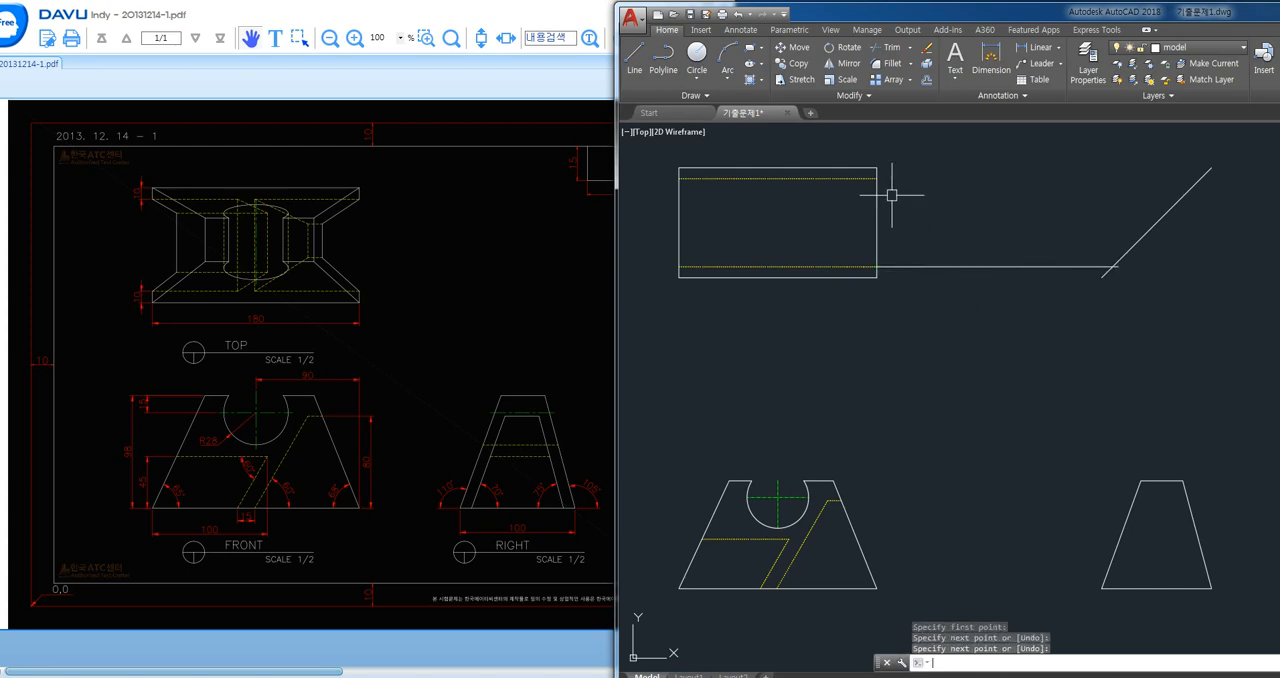
key("Return")
left_click(879, 178)
left_click(1212, 180)
key("Return")
- Draw vertical projection lines from both intersections on the 45° line down past the right view's base line
type("l")
key("Return")
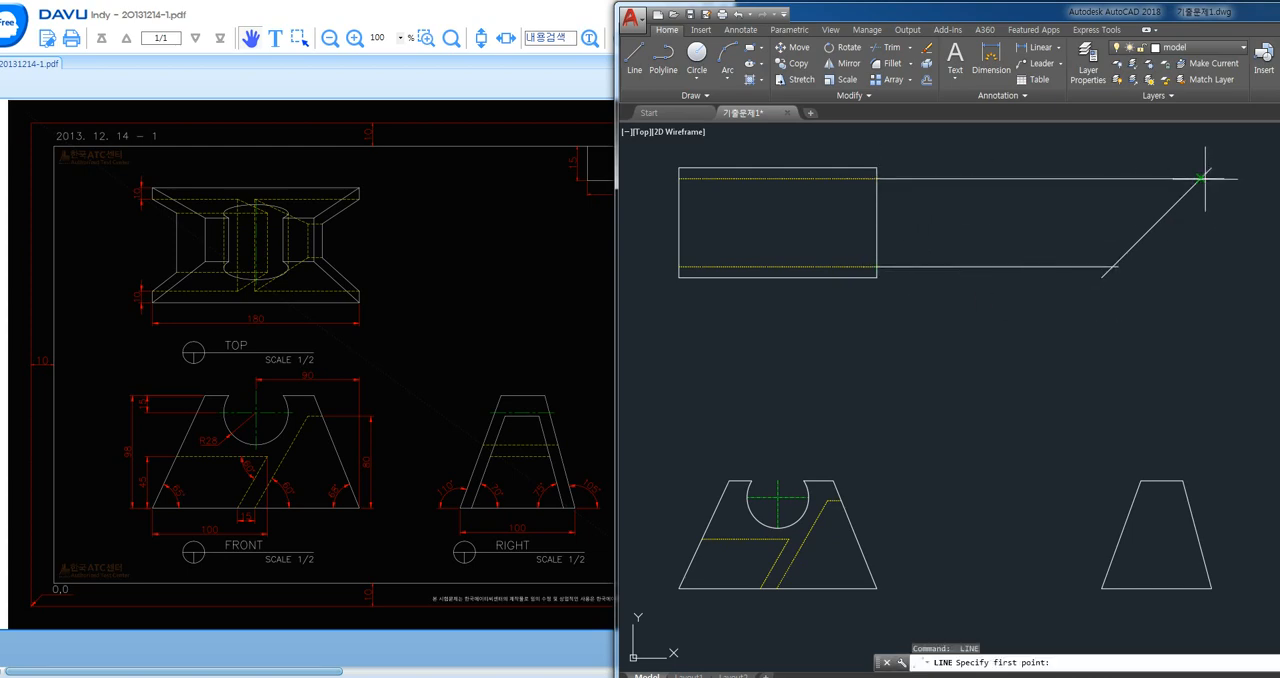
left_click(1200, 178)
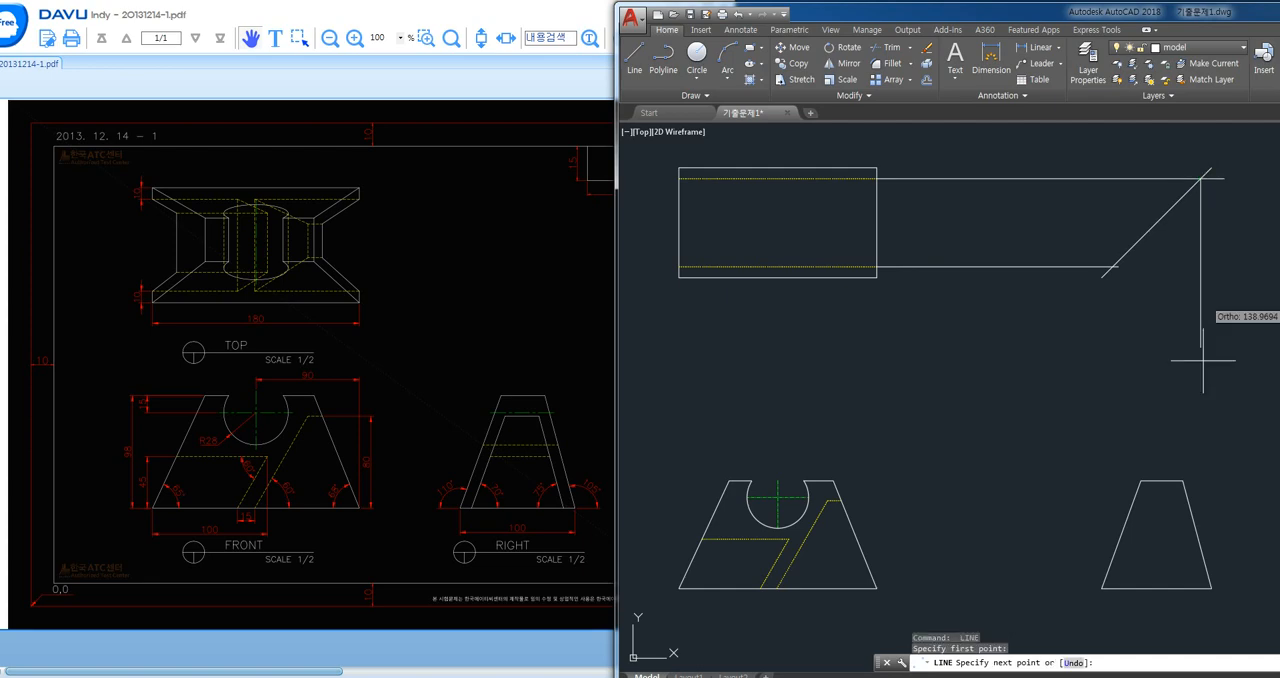
left_click(1200, 602)
key("Return")
type("l")
key("Return")
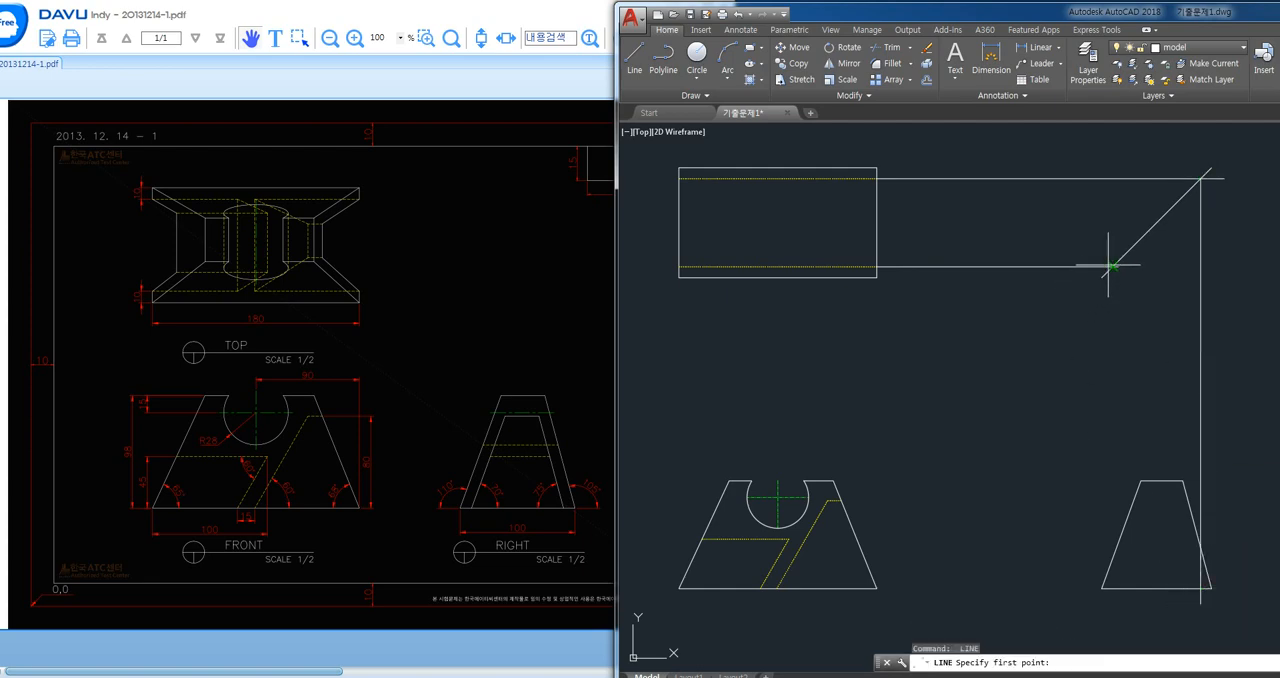
left_click(1112, 266)
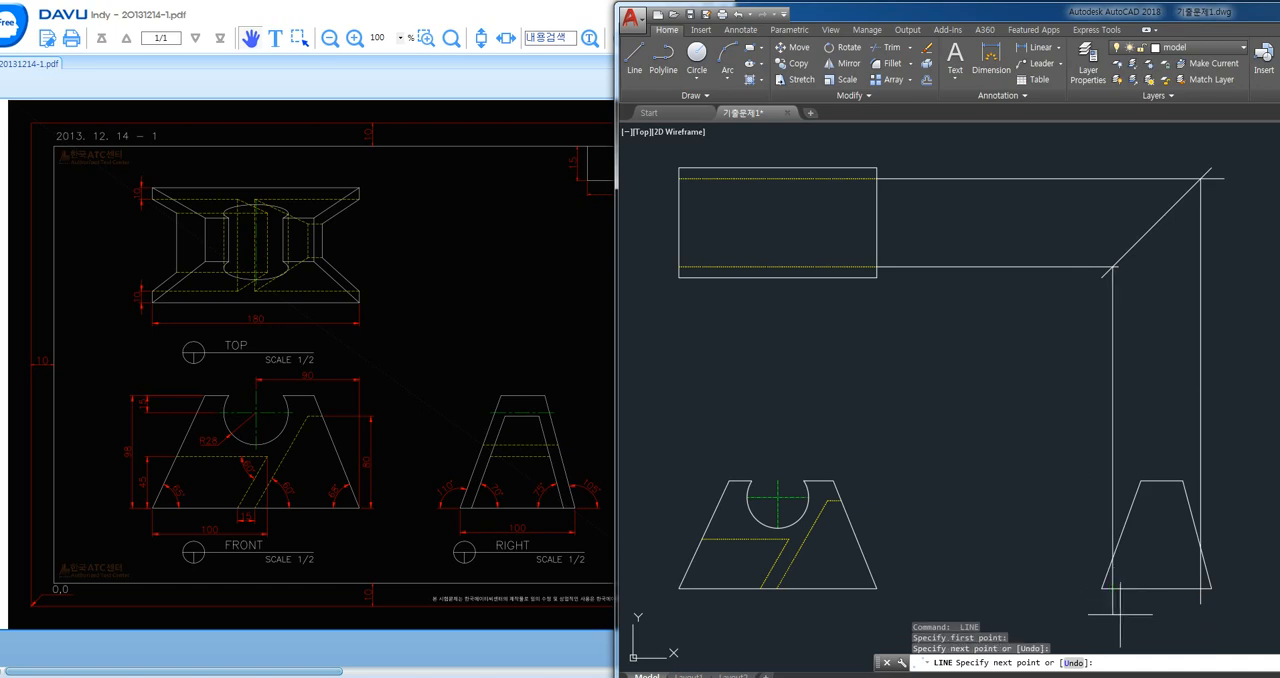
left_click(1120, 614)
key("Return")
- Erase both horizontal projection lines and the long vertical segments, keeping the short stubs below the right view
left_click(1234, 420)
left_click(1050, 432)
key("Delete")
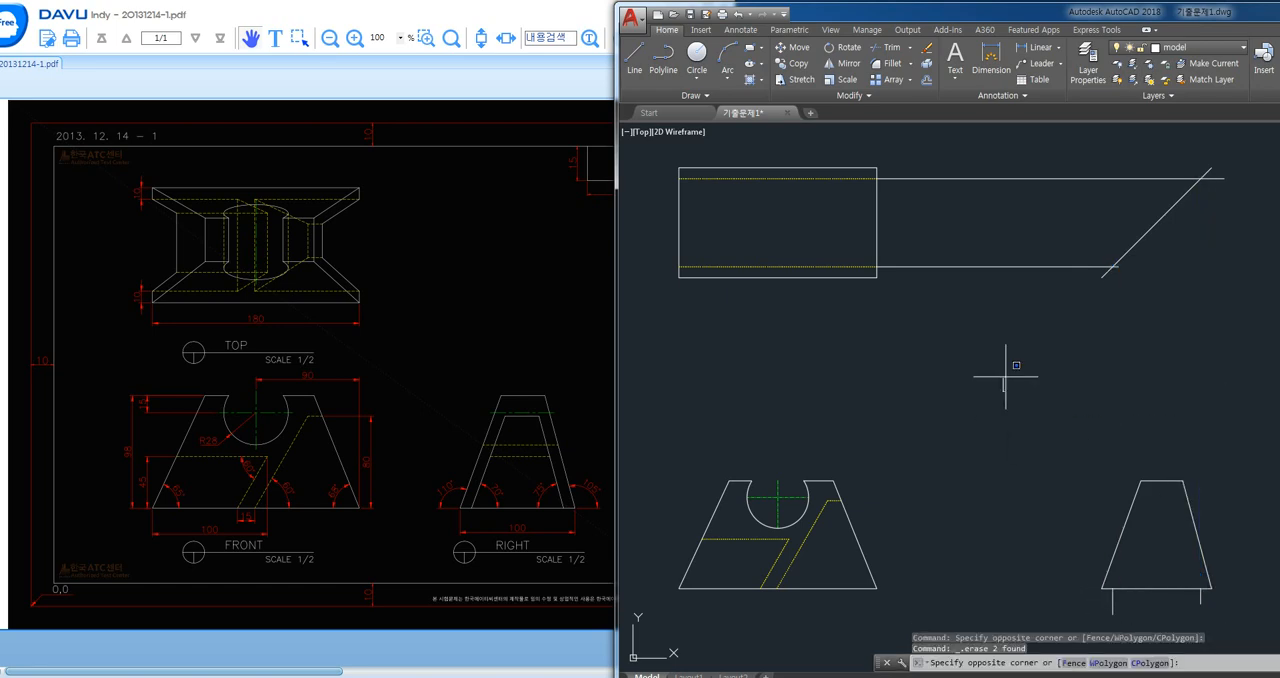
left_click(960, 172)
key("Delete")
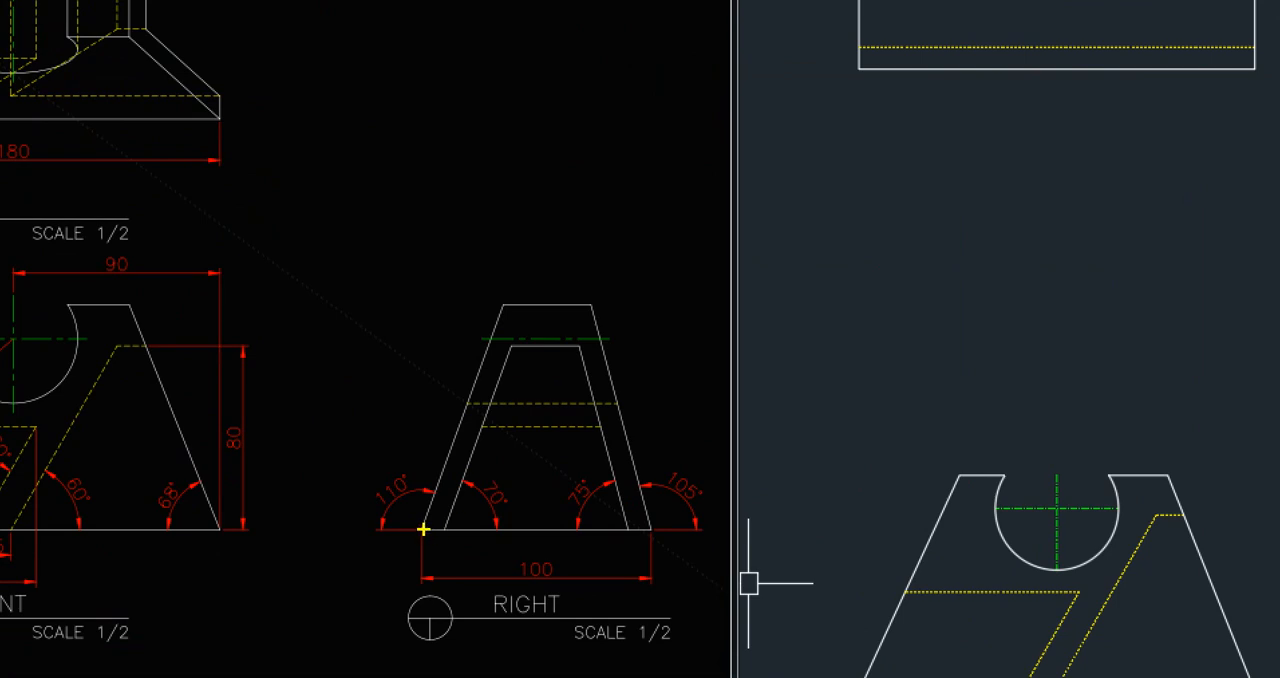
mouse_move(424, 529)
left_mouse_down()
mouse_move(530, 276)
mouse_move(512, 252)
left_mouse_up()
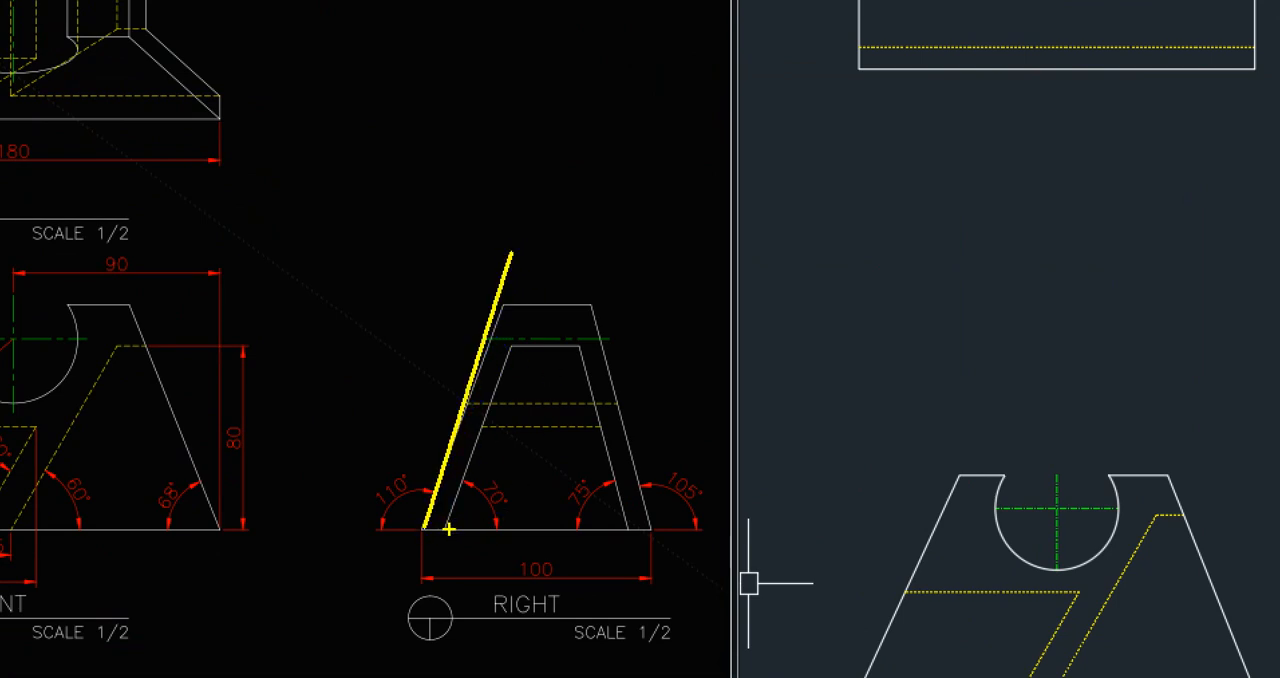
left_click_drag(449, 529, 518, 342)
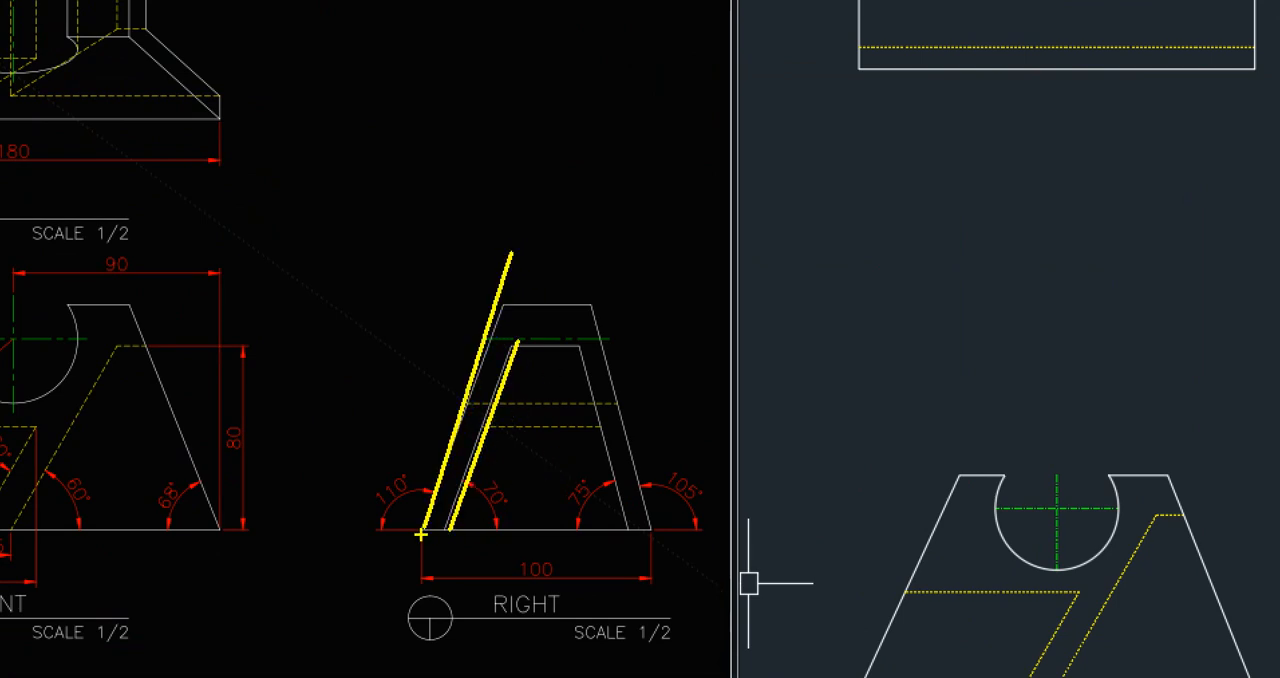
key("Escape")
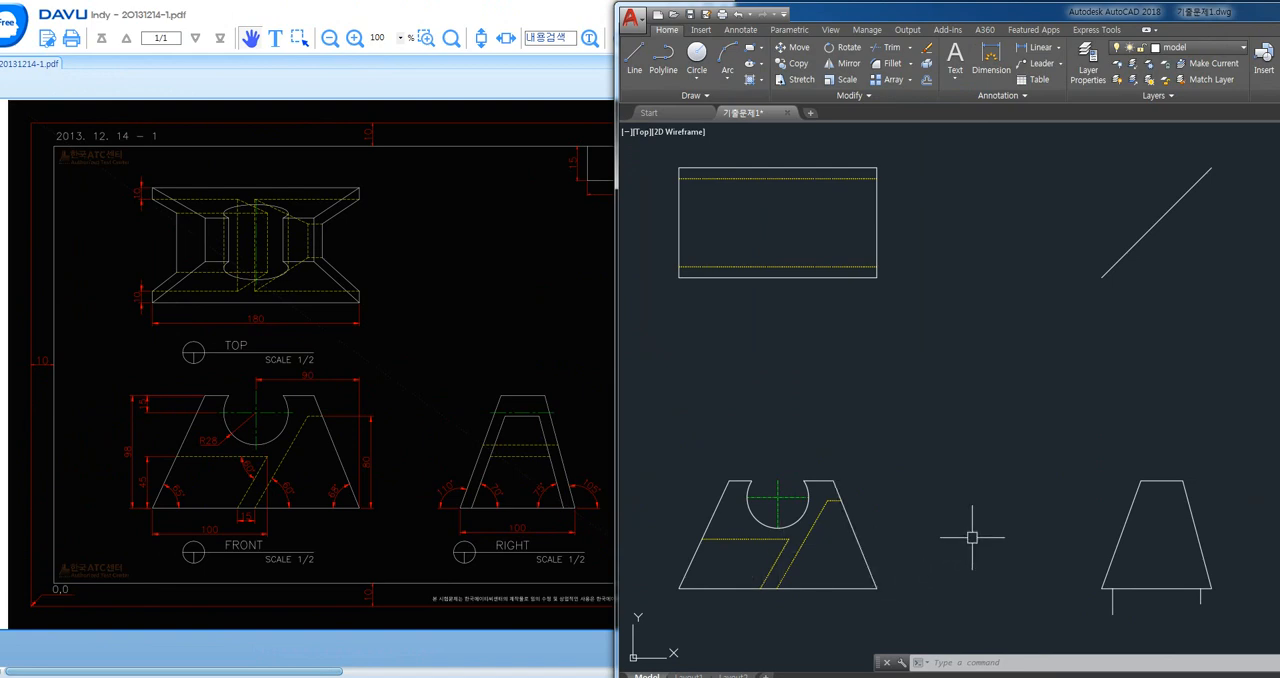
- Copy the right view's left slanted edge from its lower endpoint to the left projection stub on the base line
middle_click_drag(939, 521, 777, 449)
type("co")
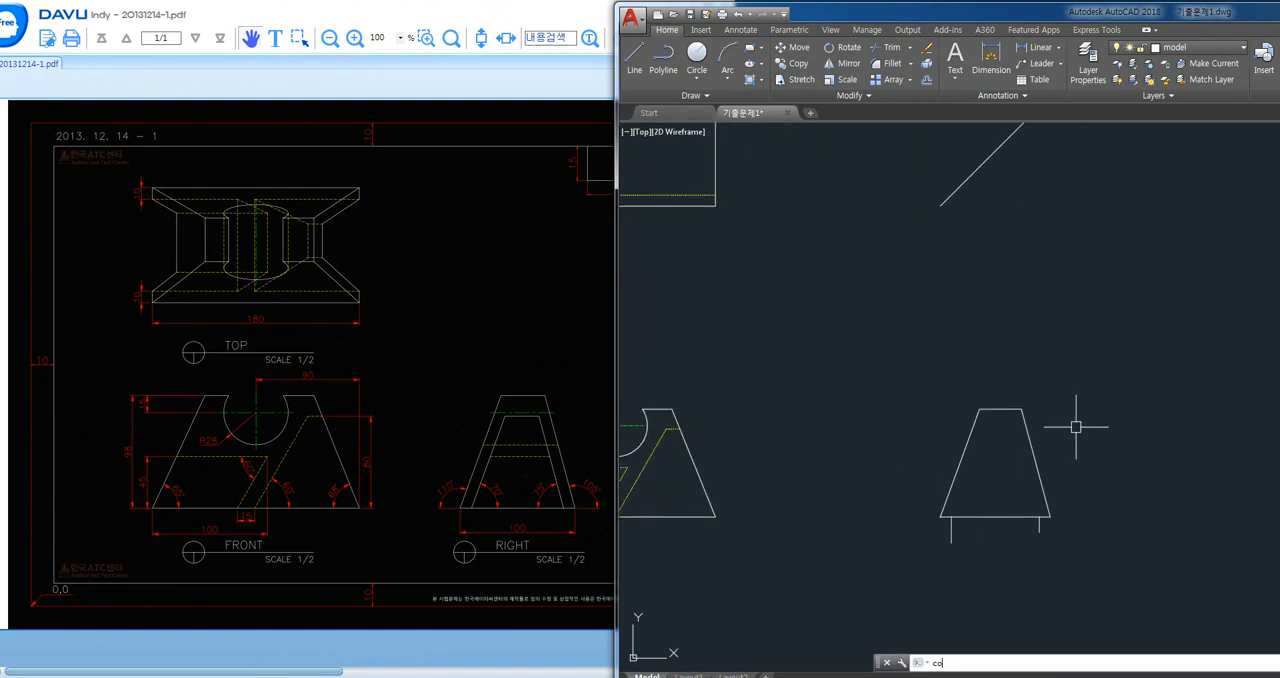
key("Return")
scroll(1045, 540, "up", 2)
left_click(899, 451)
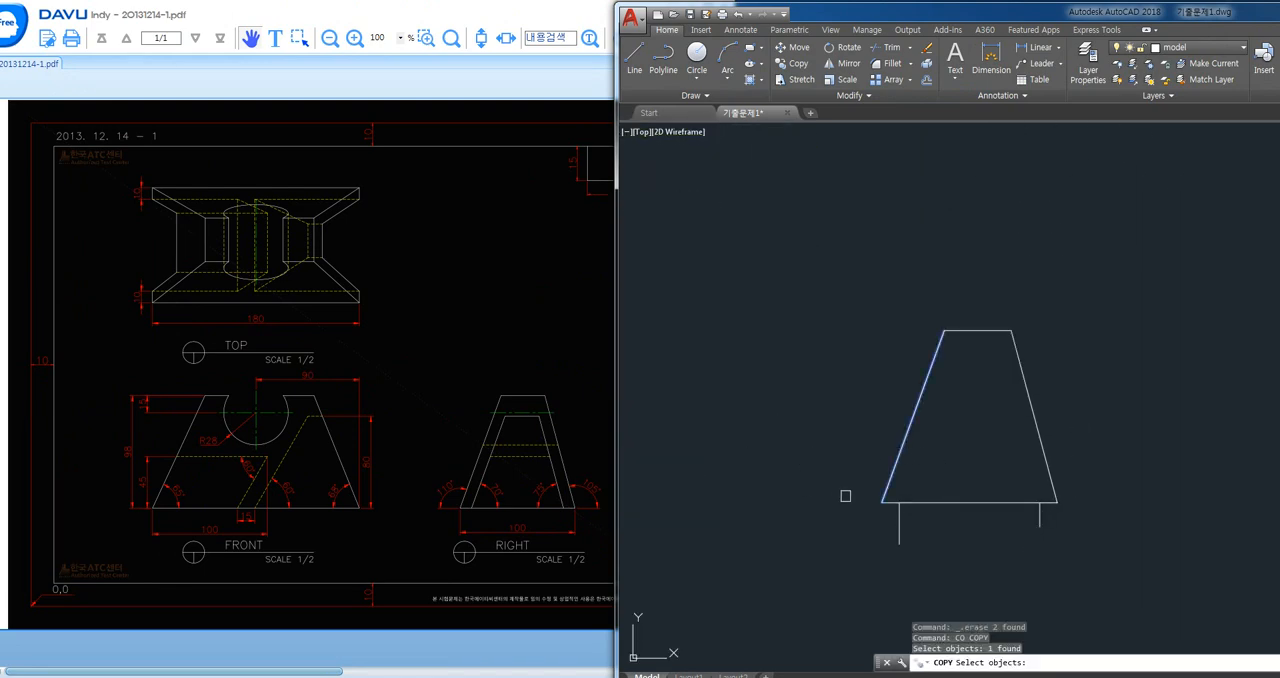
key("Return")
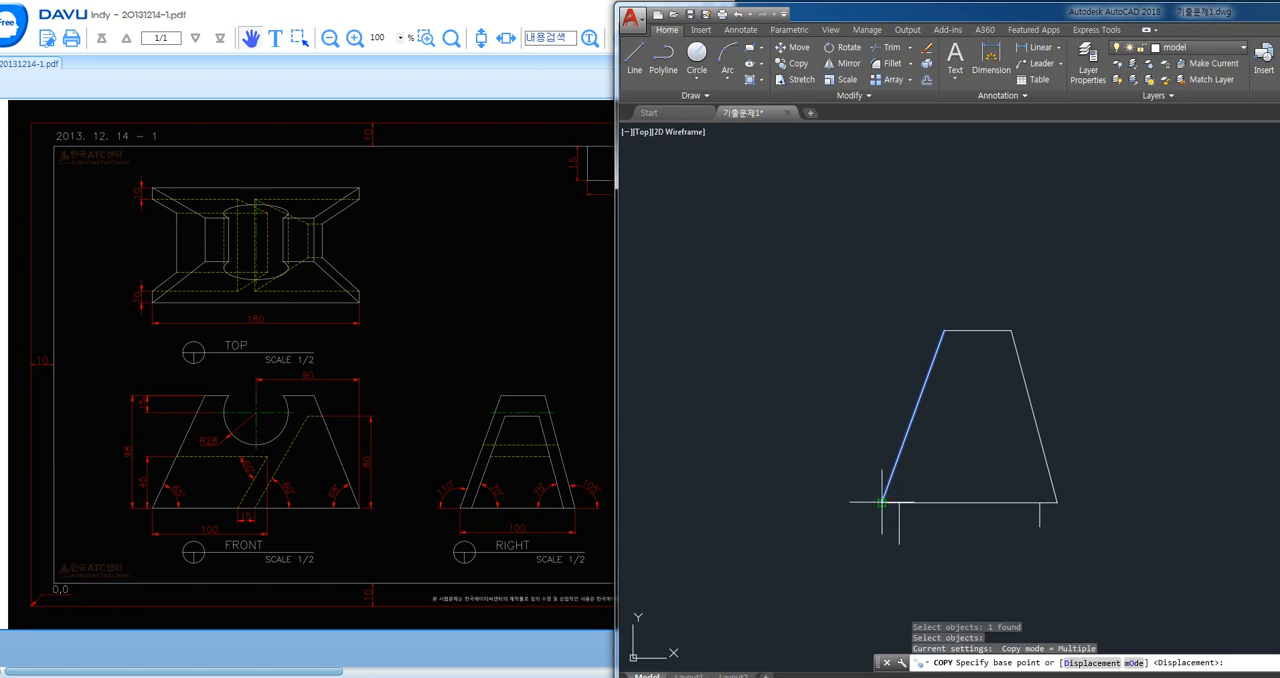
left_click(882, 502)
left_click(902, 500)
key("Escape")
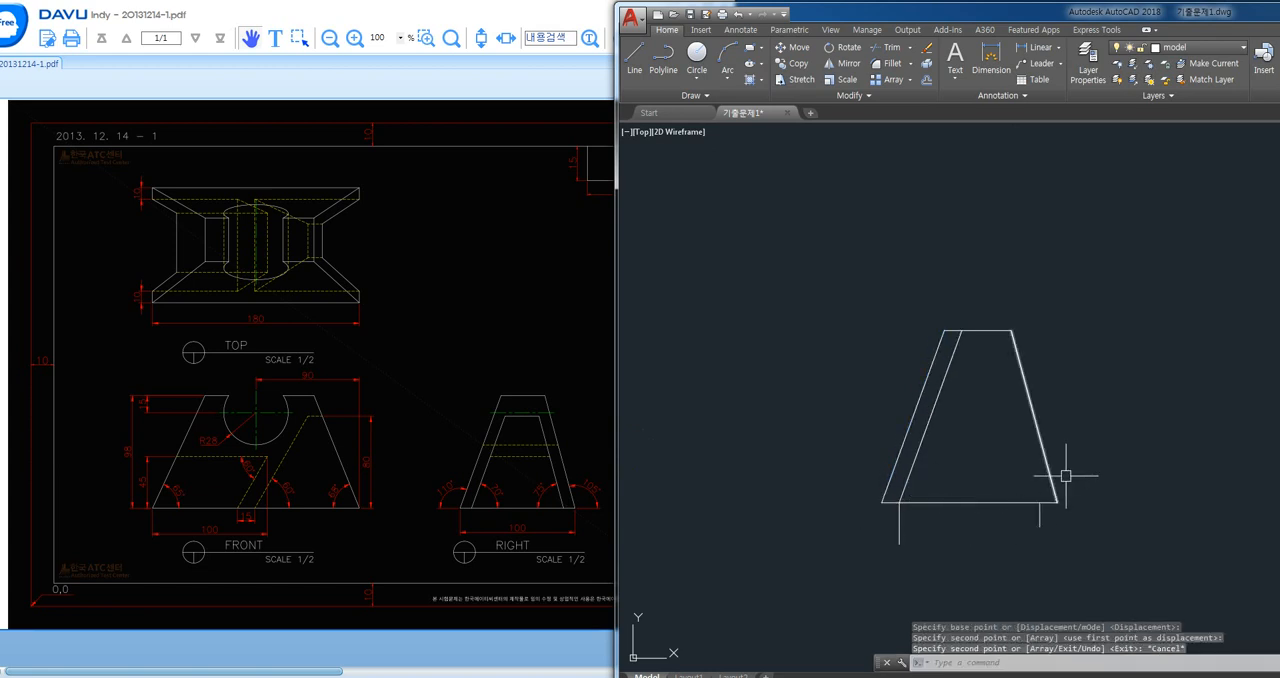
- Copy the right view's right slanted edge from its lower endpoint to the right projection stub on the base line
key("space")
left_click(1043, 452)
key("Return")
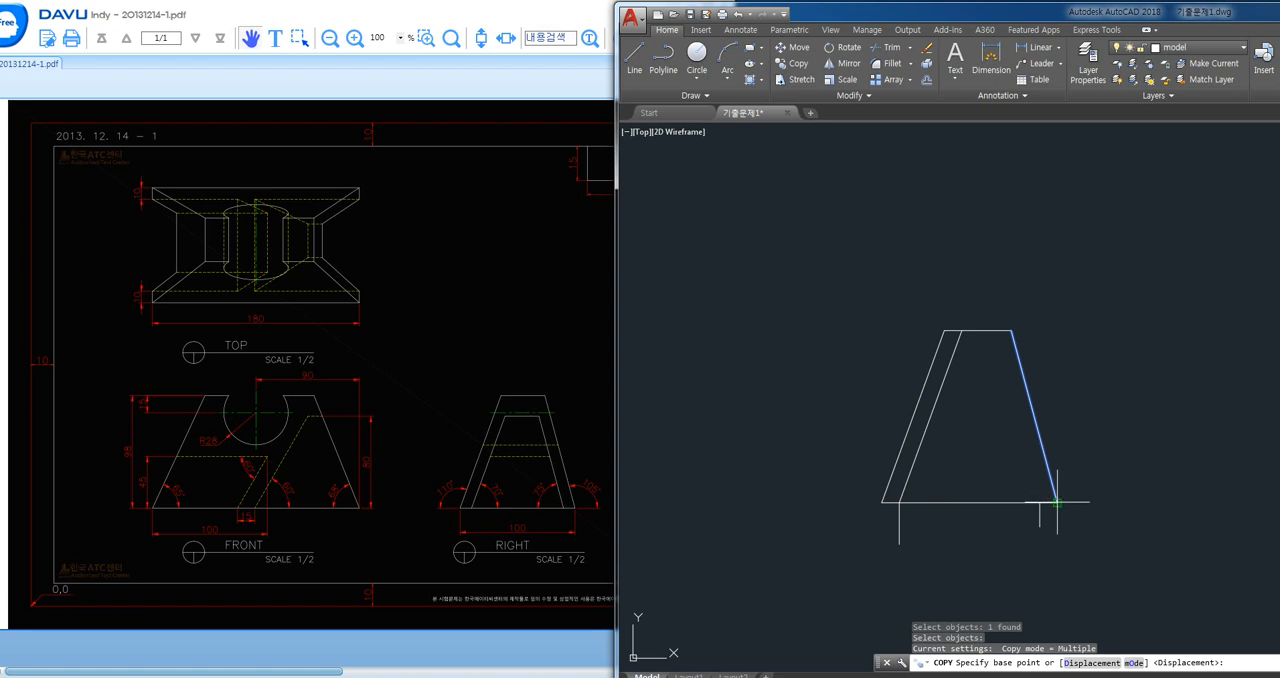
left_click(1056, 502)
left_click(1039, 502)
key("Escape")
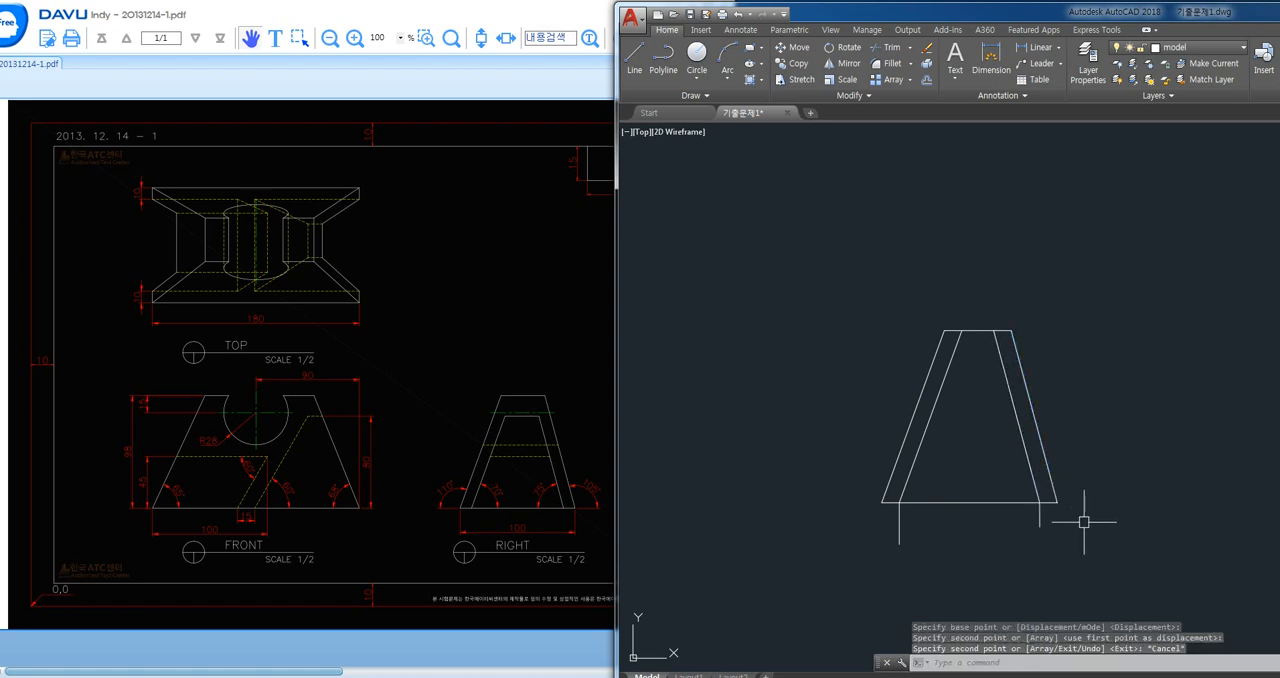
- Erase the two short vertical stubs below the right view's base line
left_click(1078, 500)
left_click(850, 576)
key("Delete")
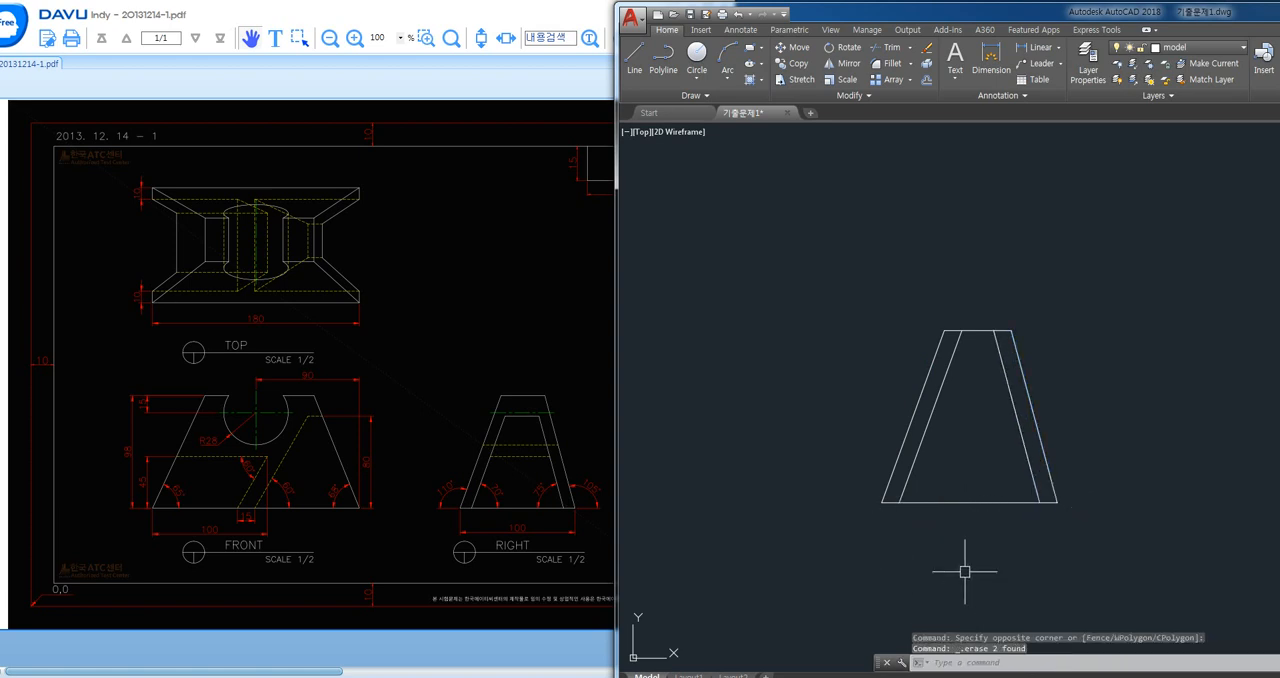
- Draw a horizontal projection line from the upper end of the front view's taller slot on the right slanted edge to past the right view
middle_click_drag(943, 546, 957, 544)
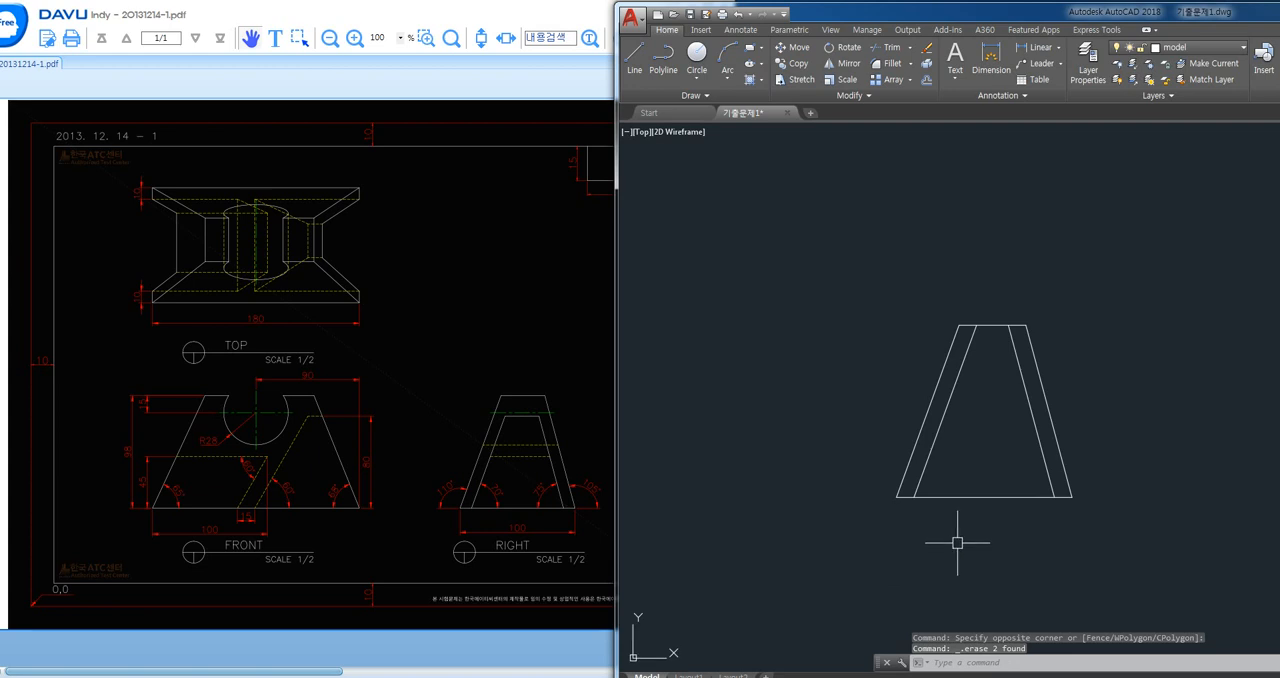
type("l")
key("Return")
scroll(860, 430, "down", 2)
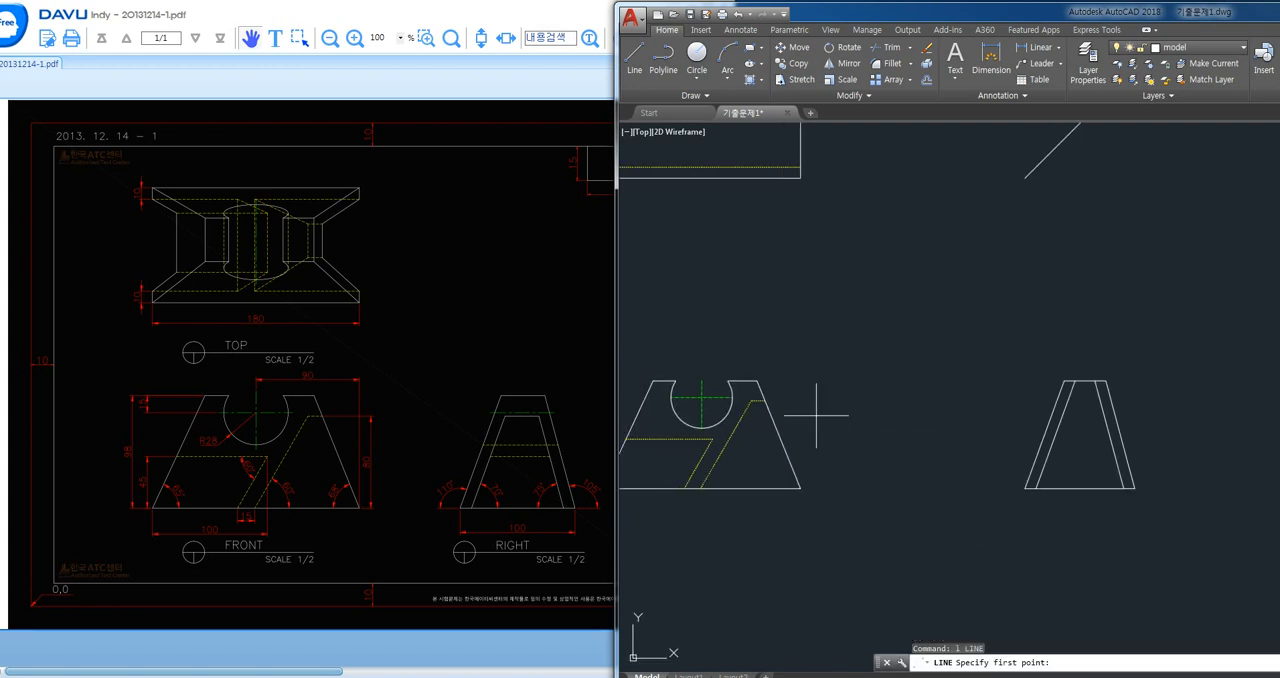
left_click(765, 400)
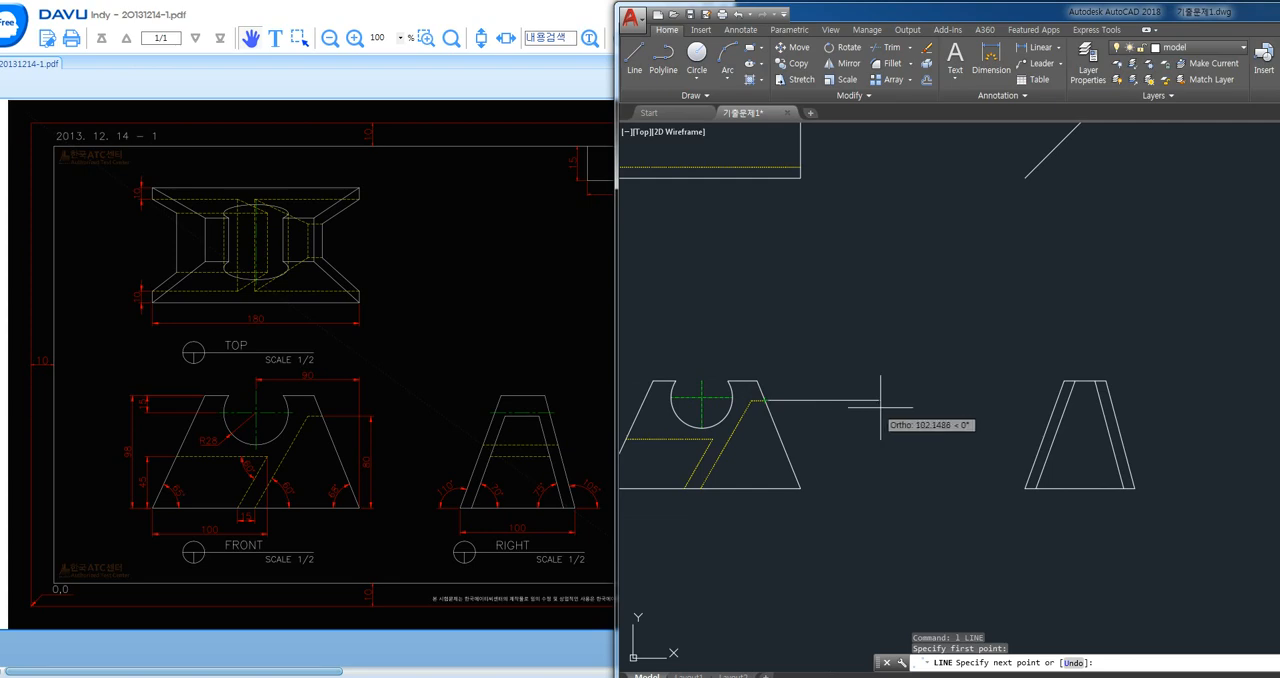
left_click(1150, 421)
- Trim the projection line and the upper ends of the right view's inner slanted edges to form a closed inner trapezoid
type("tr")
key("Return")
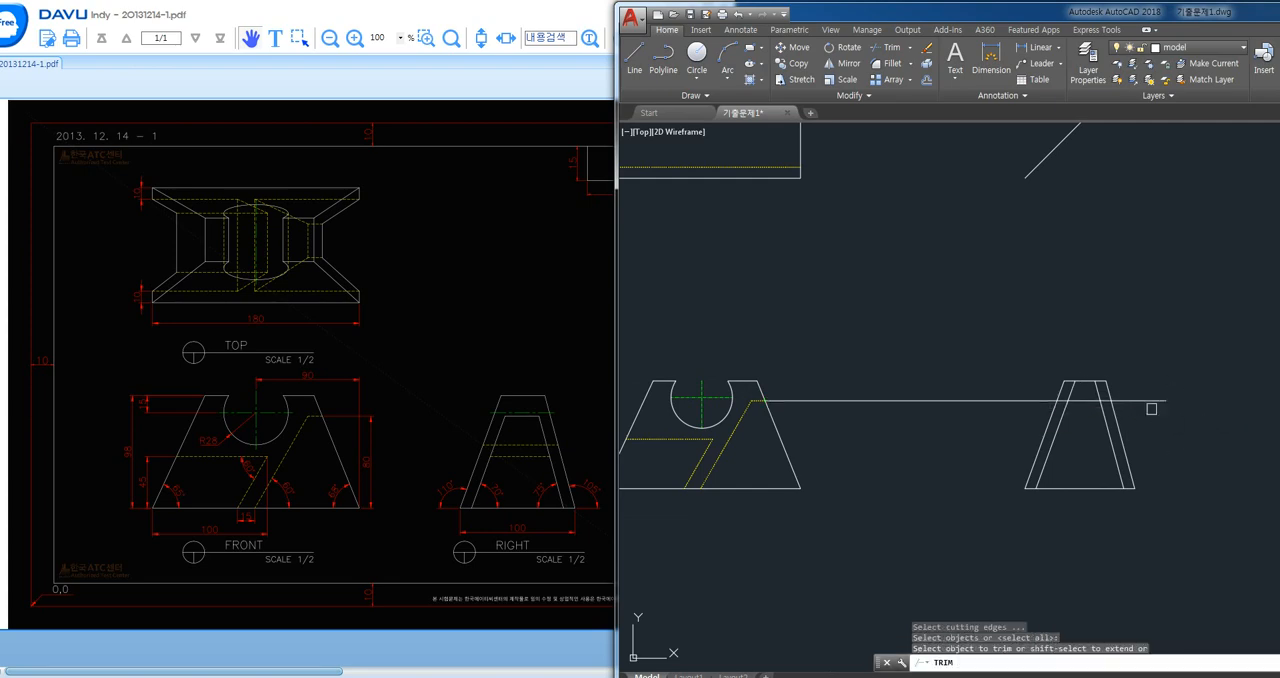
key("Return")
left_click(1023, 400)
scroll(1097, 411, "up", 4)
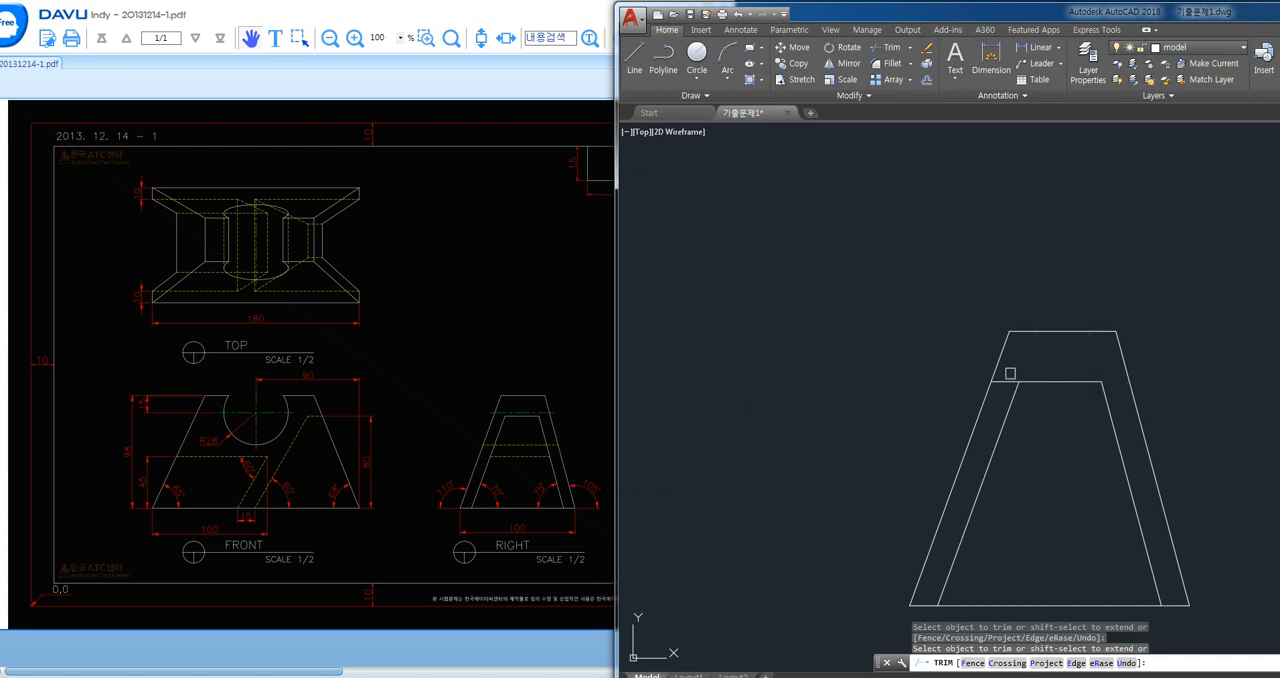
left_click(1014, 378)
key("Return")
scroll(1062, 411, "down", 6)
middle_click_drag(919, 415, 950, 417)
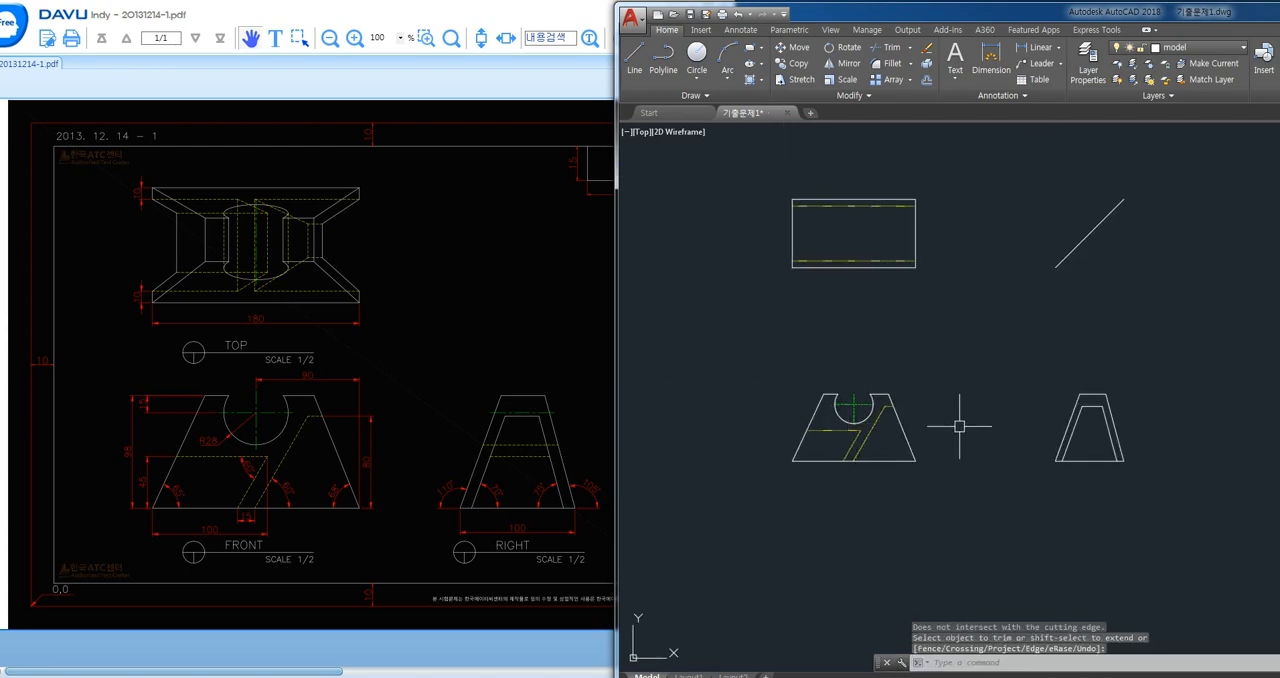
scroll(960, 427, "up", 2)
key("F8")
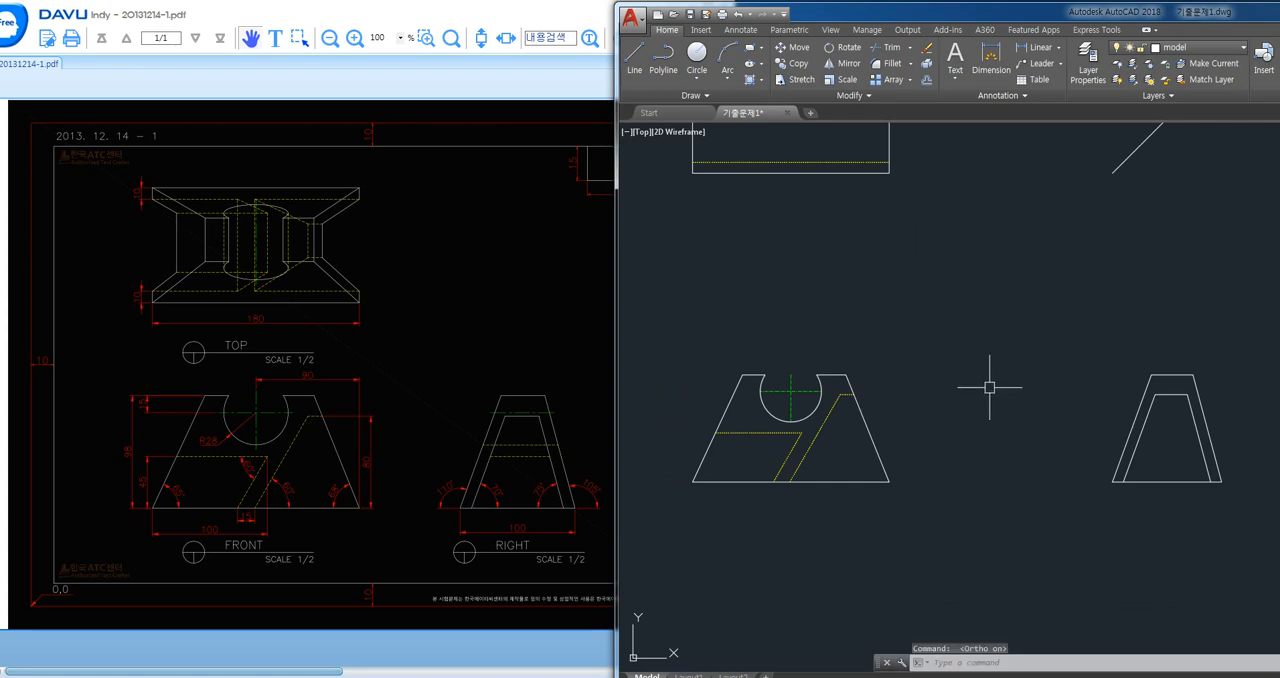
type("l")
key("Return")
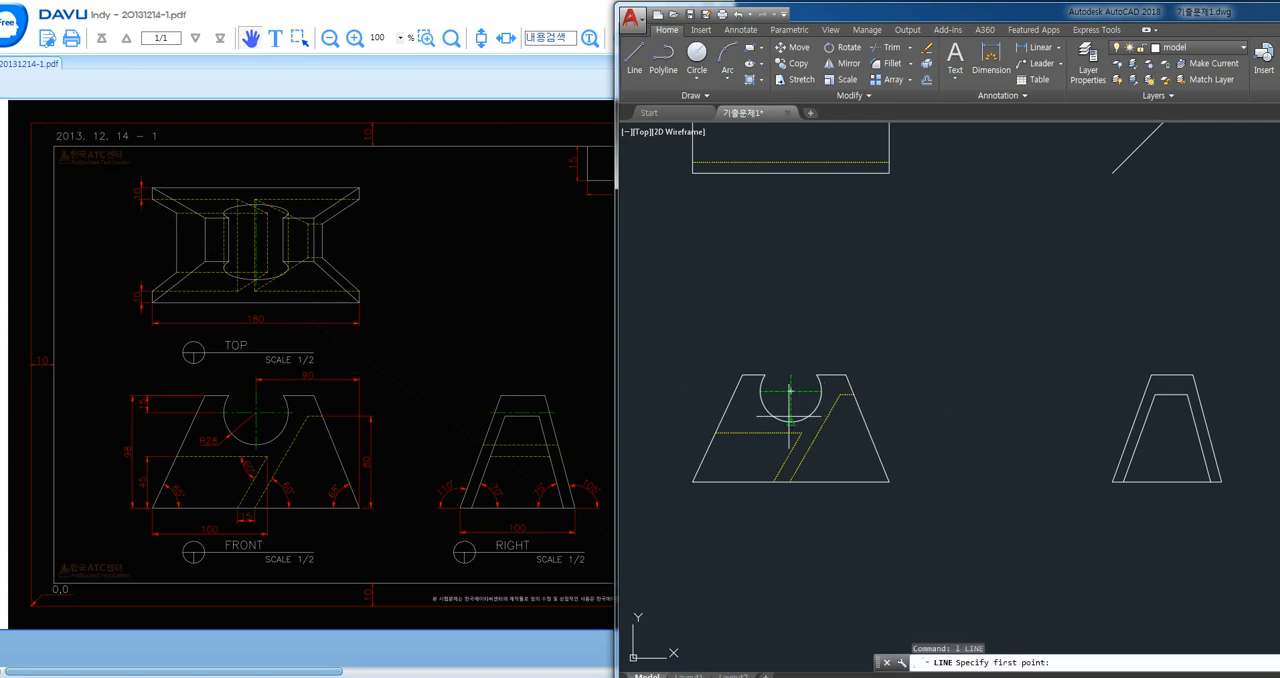
scroll(790, 415, "up", 5)
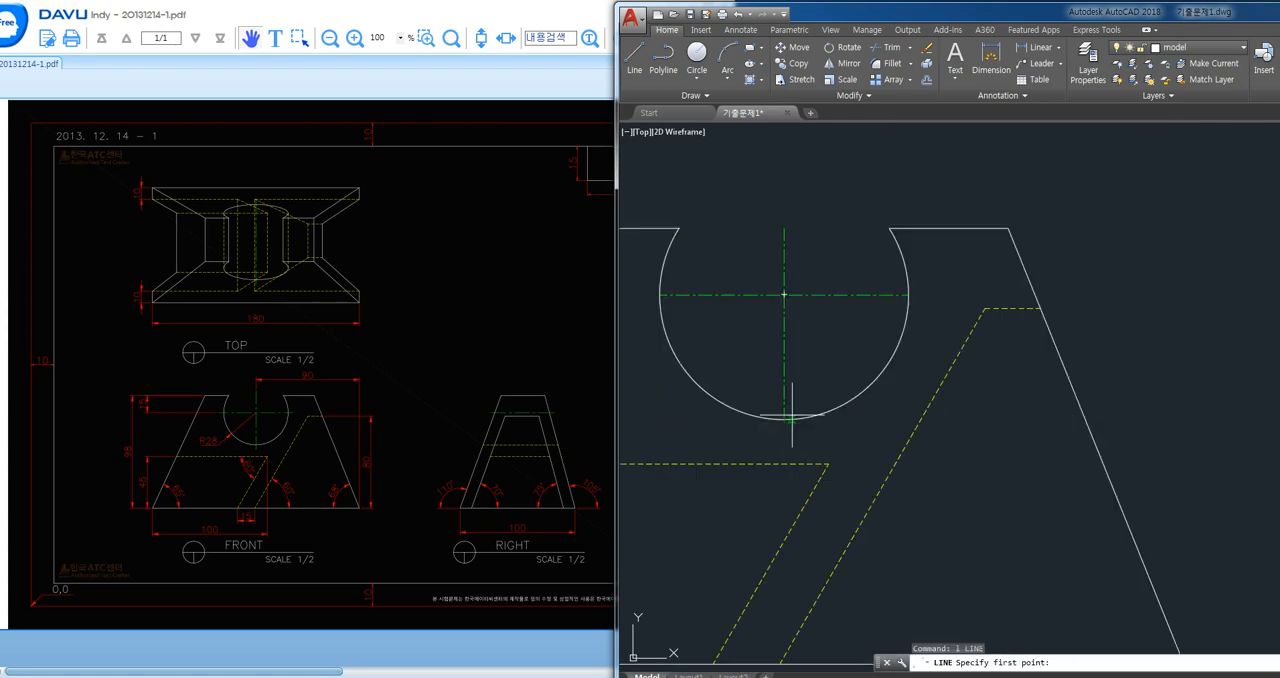
key("Escape")
- Lengthen both centre lines of the front view's circular cutout by a delta of 5 at each end
type("len")
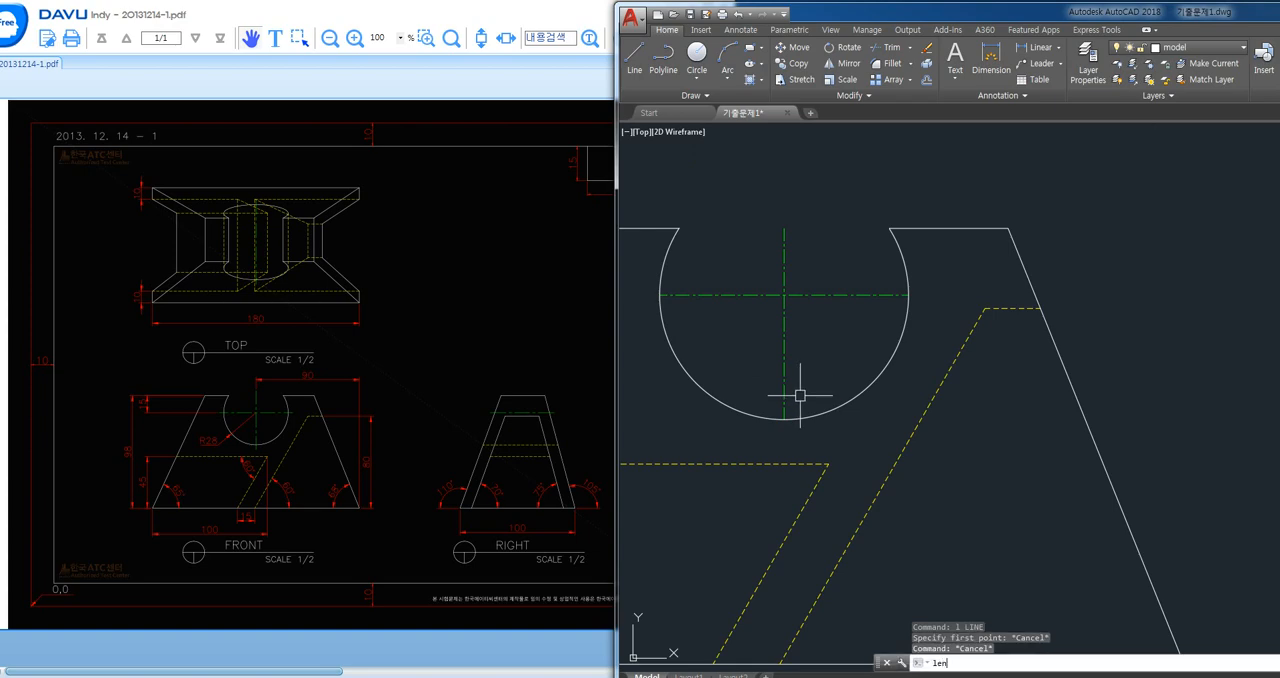
key("Return")
type("de")
key("Return")
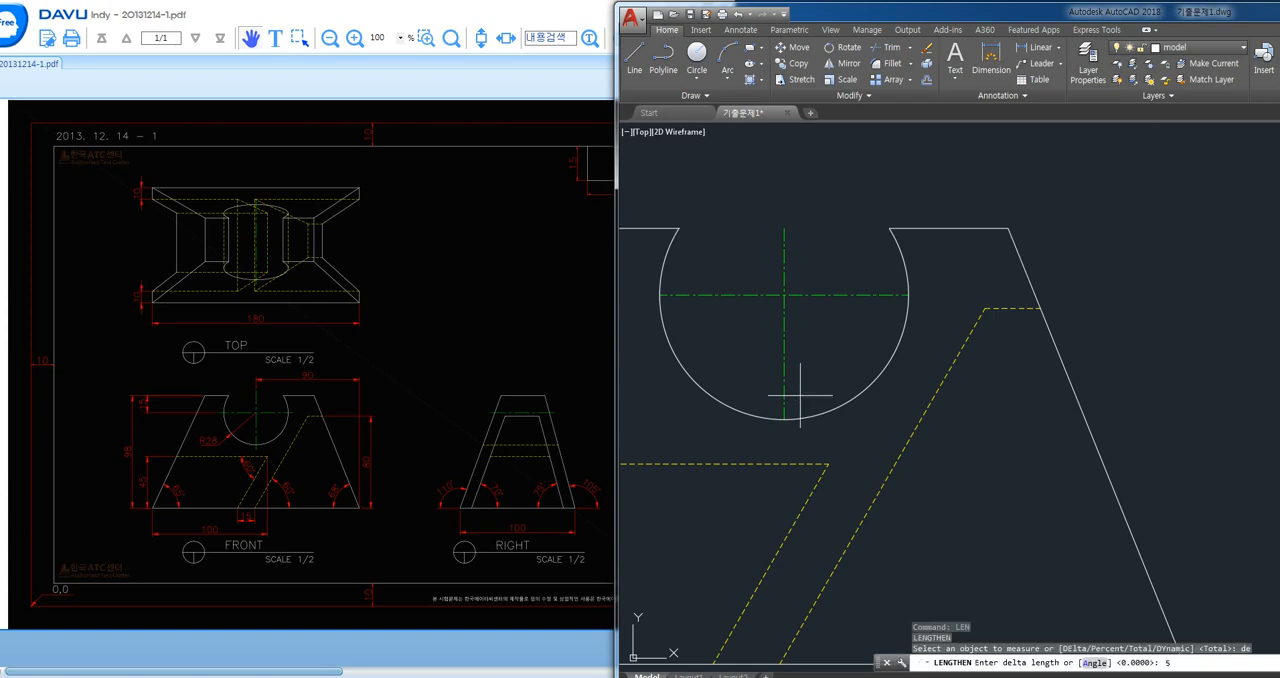
key("Return")
left_click(784, 405)
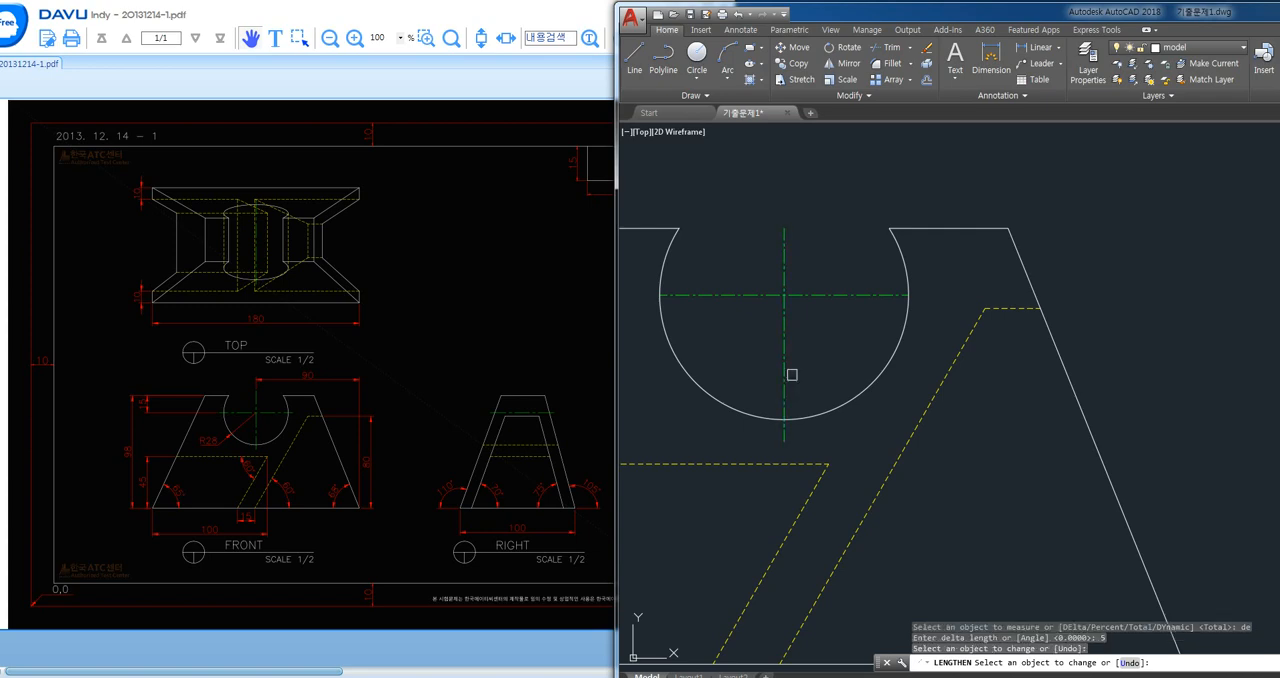
left_click(882, 294)
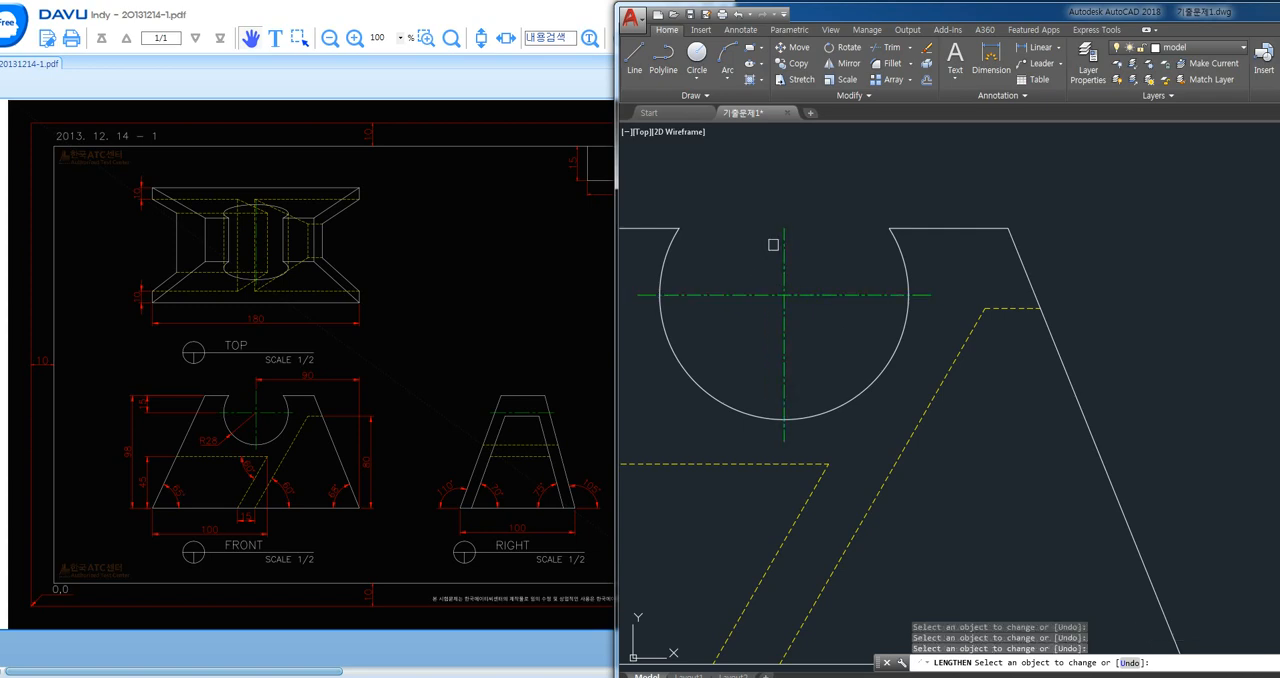
left_click(784, 245)
key("Return")
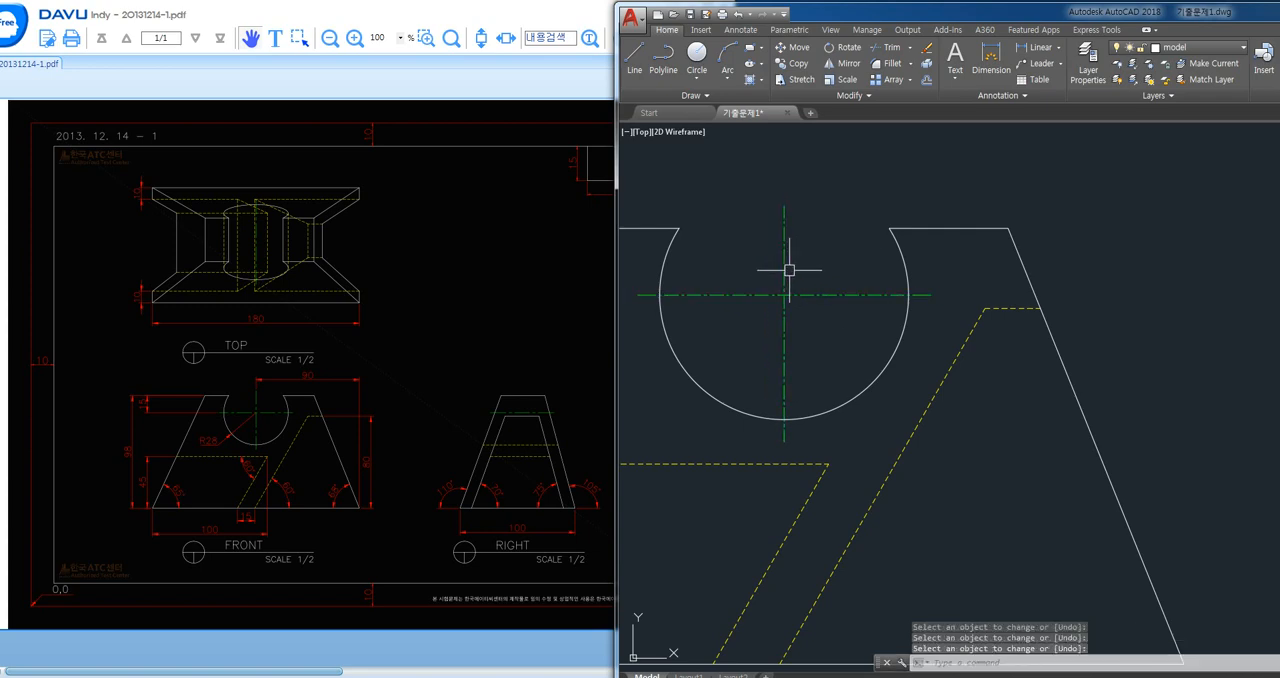
type("l")
key("Return")
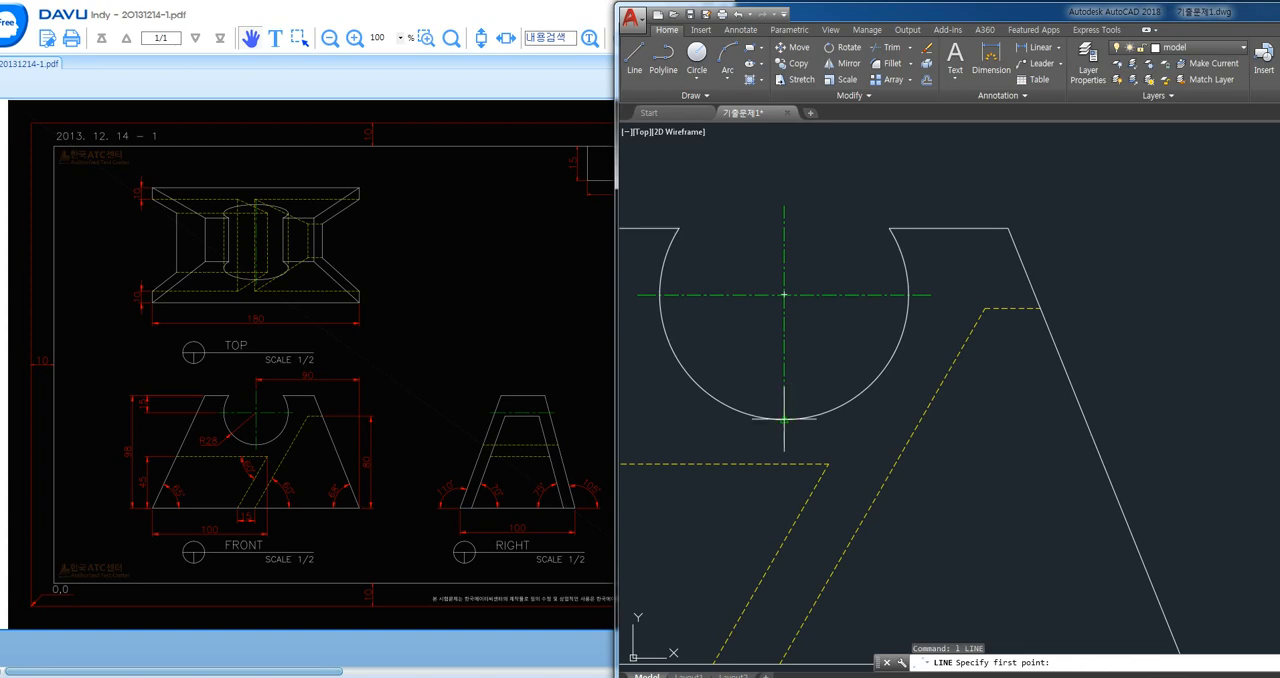
type("au")
key("Escape")
type("QUa")
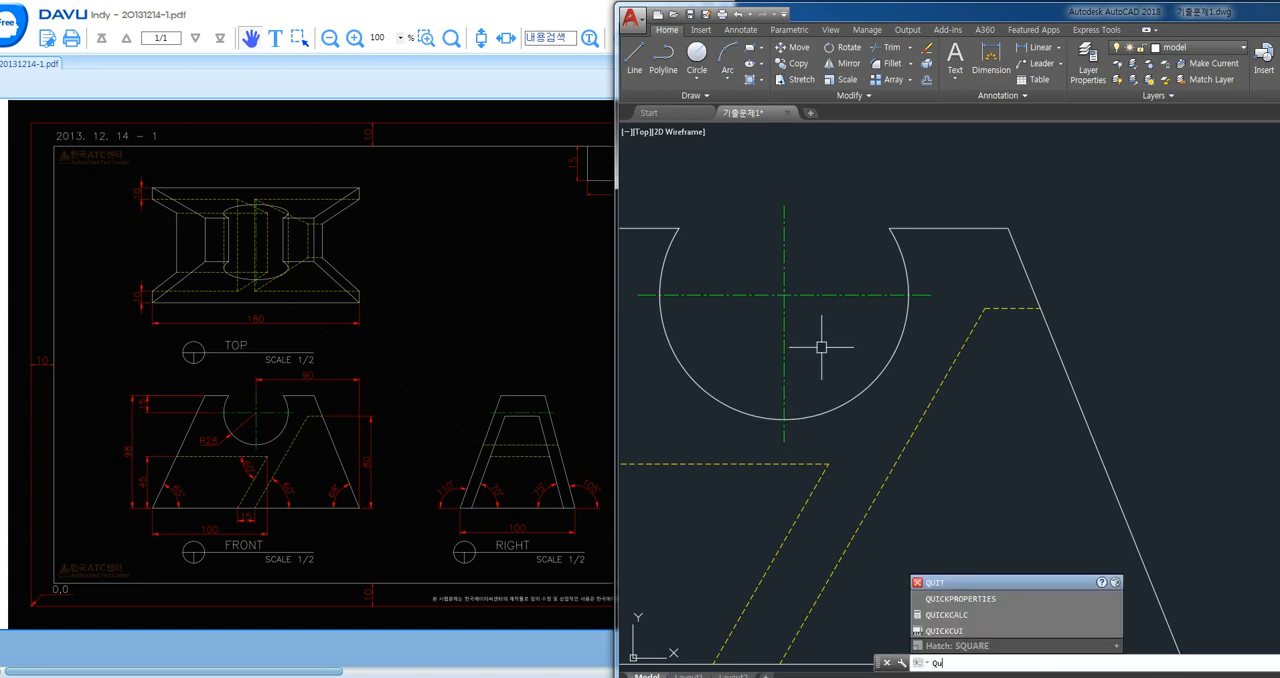
key("Return")
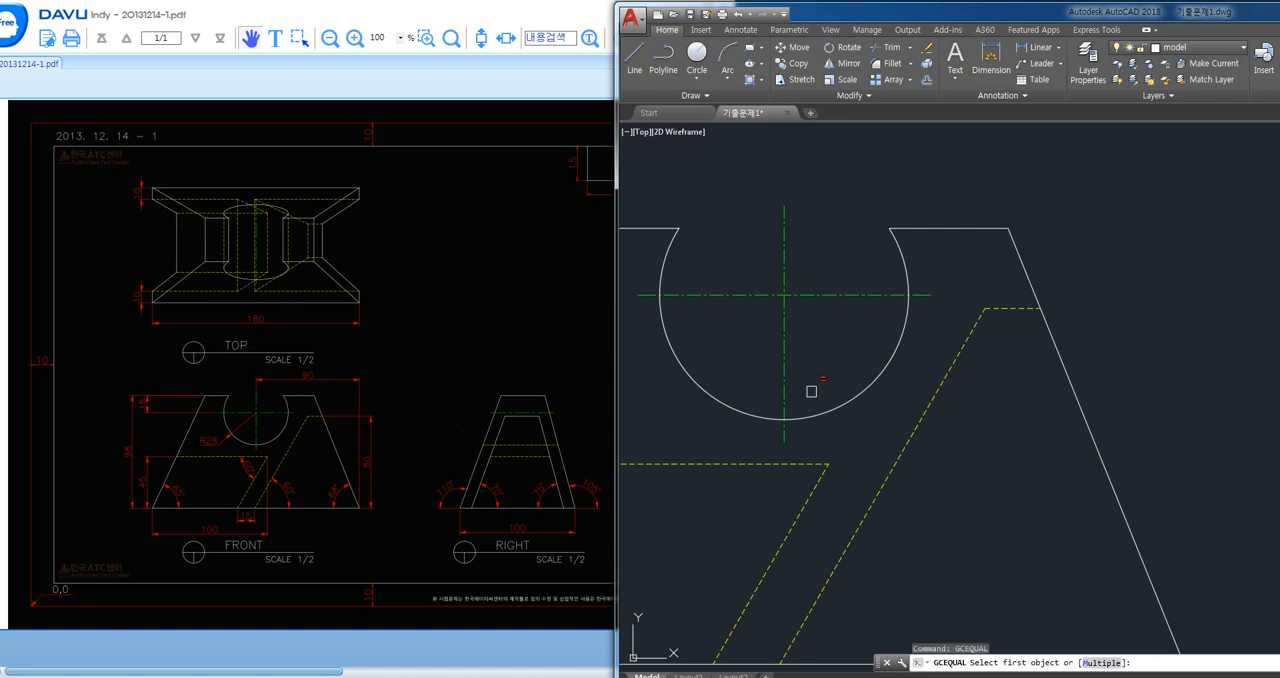
key("Escape")
- Draw a horizontal projection line from the bottom quadrant of the front view's circular cutout to past the right view
type("l")
key("Return")
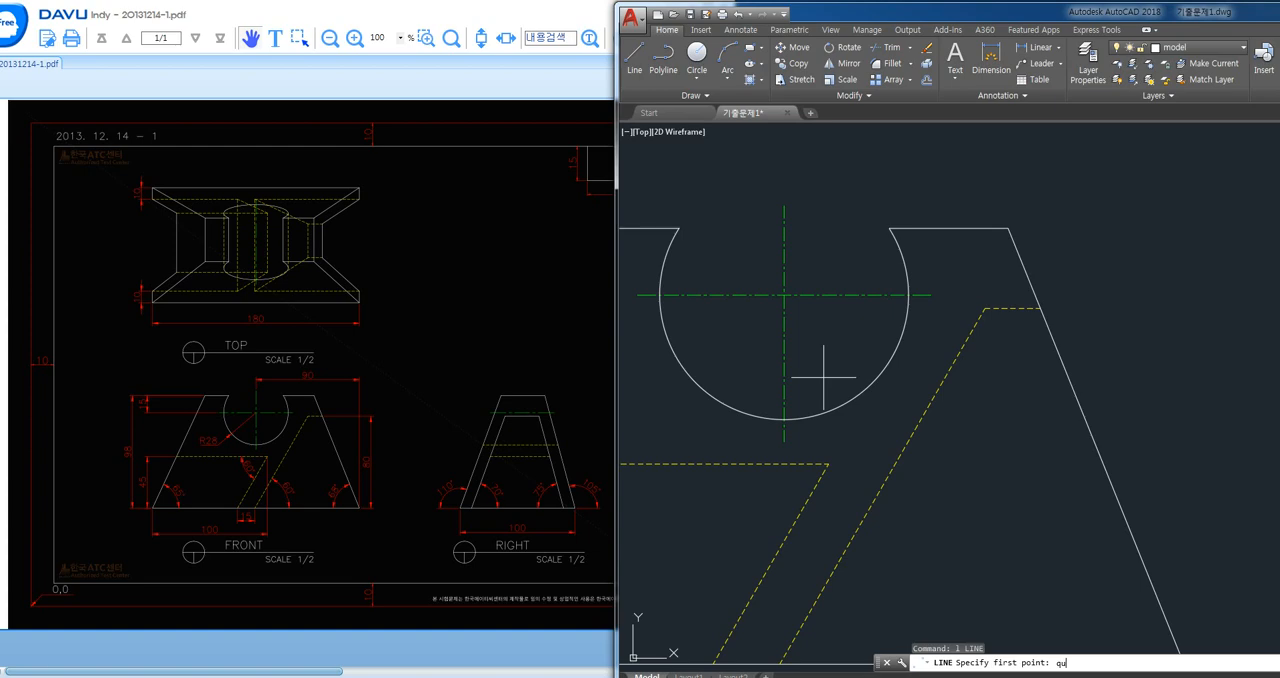
left_click(784, 419)
scroll(784, 419, "down", 4)
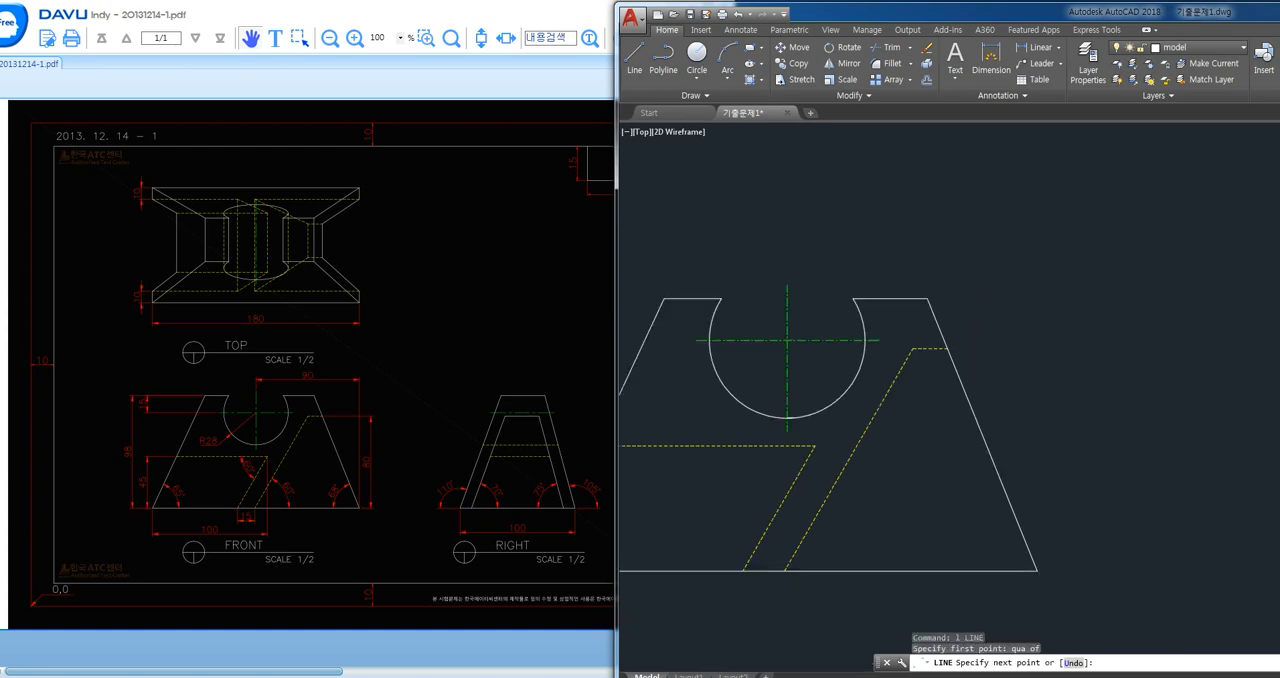
middle_click_drag(1066, 440, 775, 405)
middle_click_drag(998, 405, 918, 411)
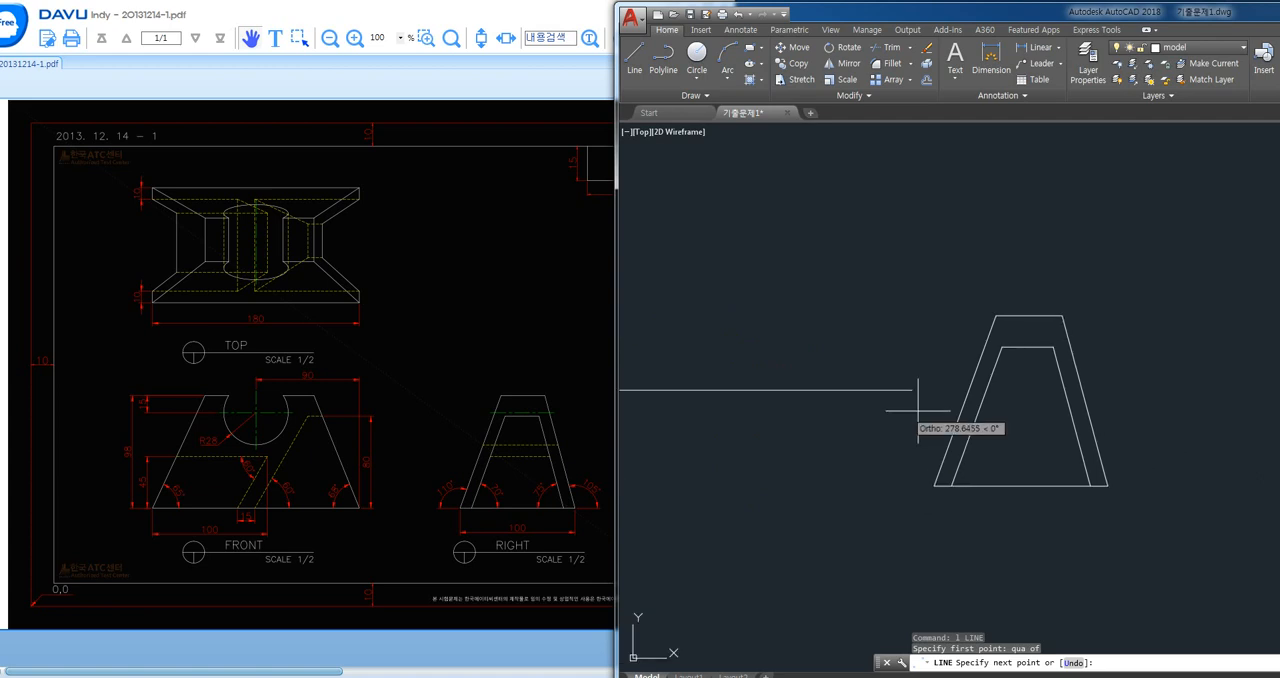
left_click(1144, 392)
key("Return")
- Move the circular cutout's projection line to the hidden layer
left_click(889, 390)
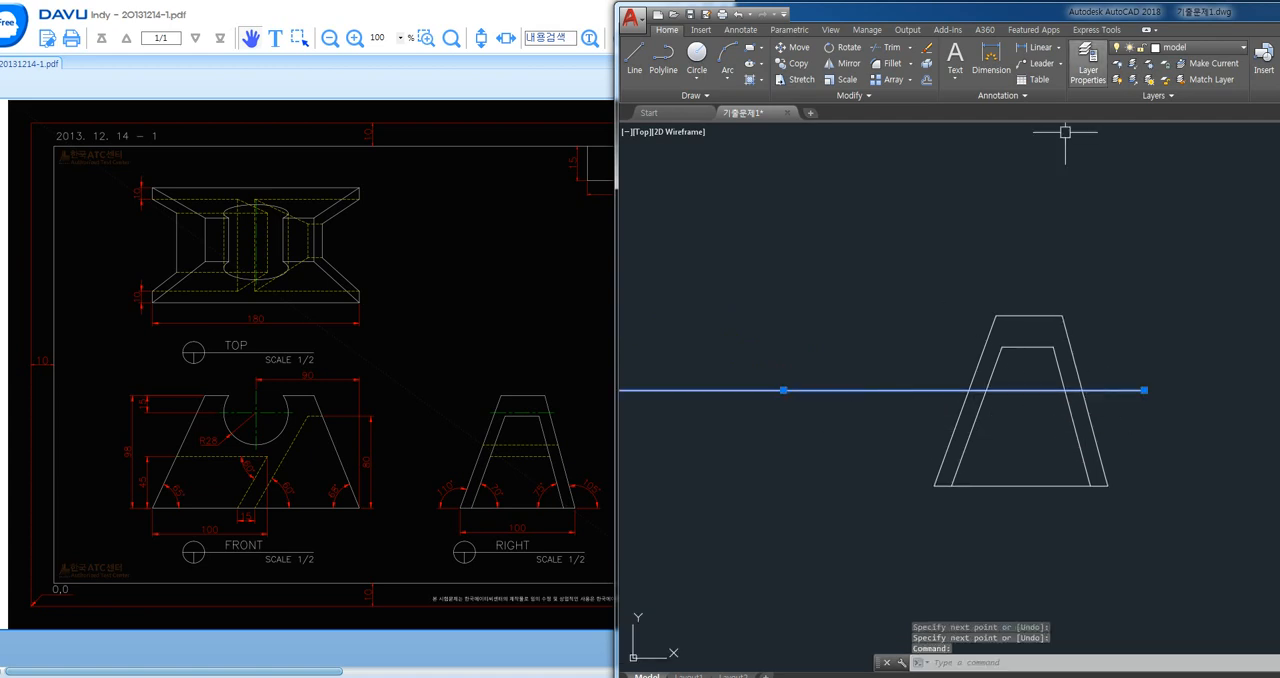
left_click(1200, 47)
left_click(1180, 128)
key("Escape")
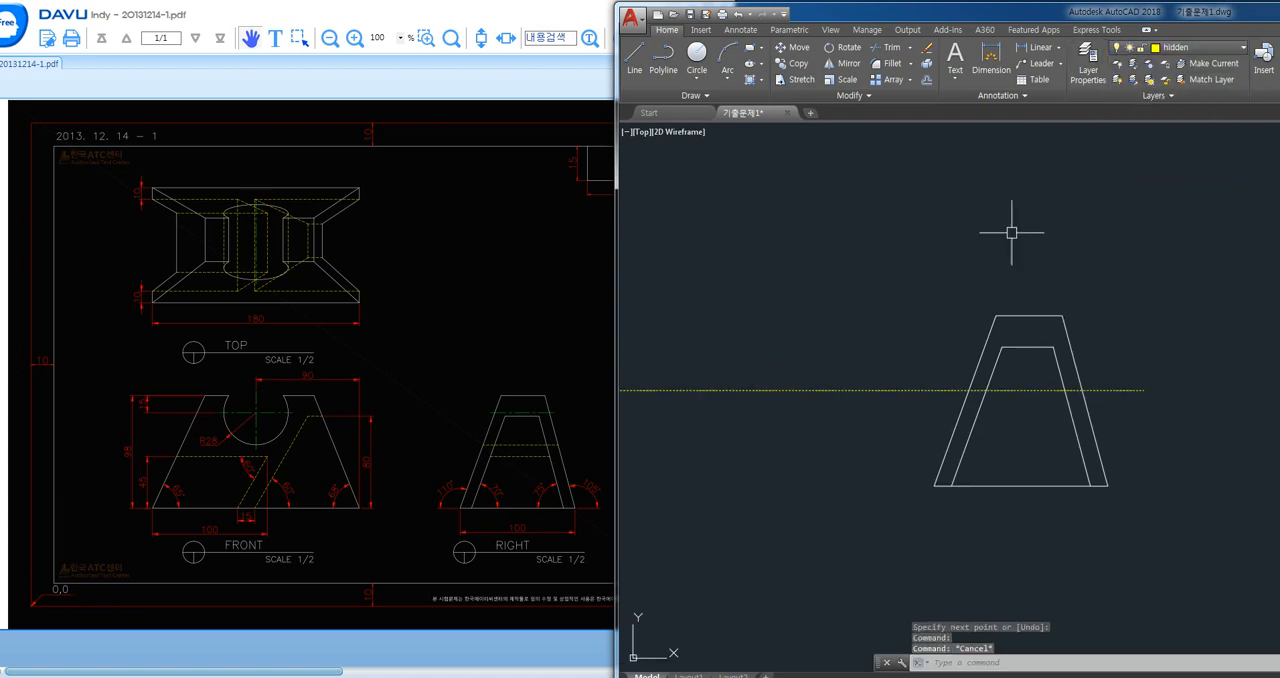
scroll(917, 305, "down", 3)
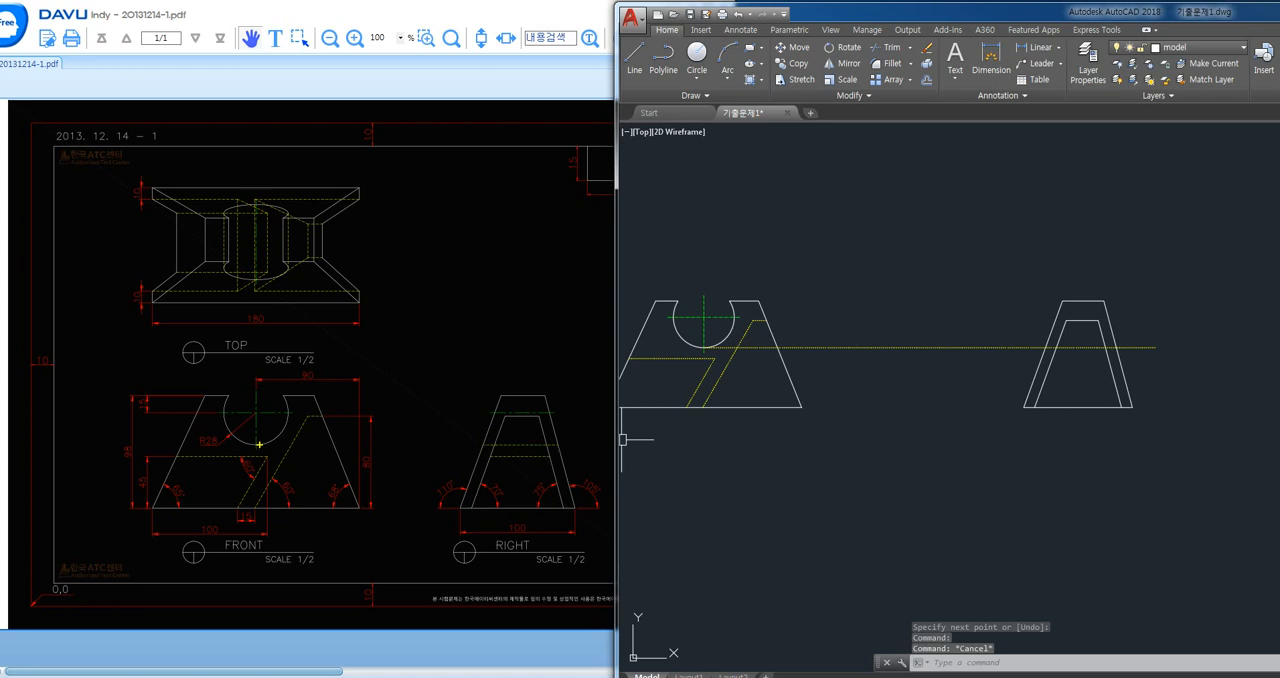
mouse_move(254, 444)
left_mouse_down()
mouse_move(543, 425)
mouse_move(566, 444)
left_mouse_up()
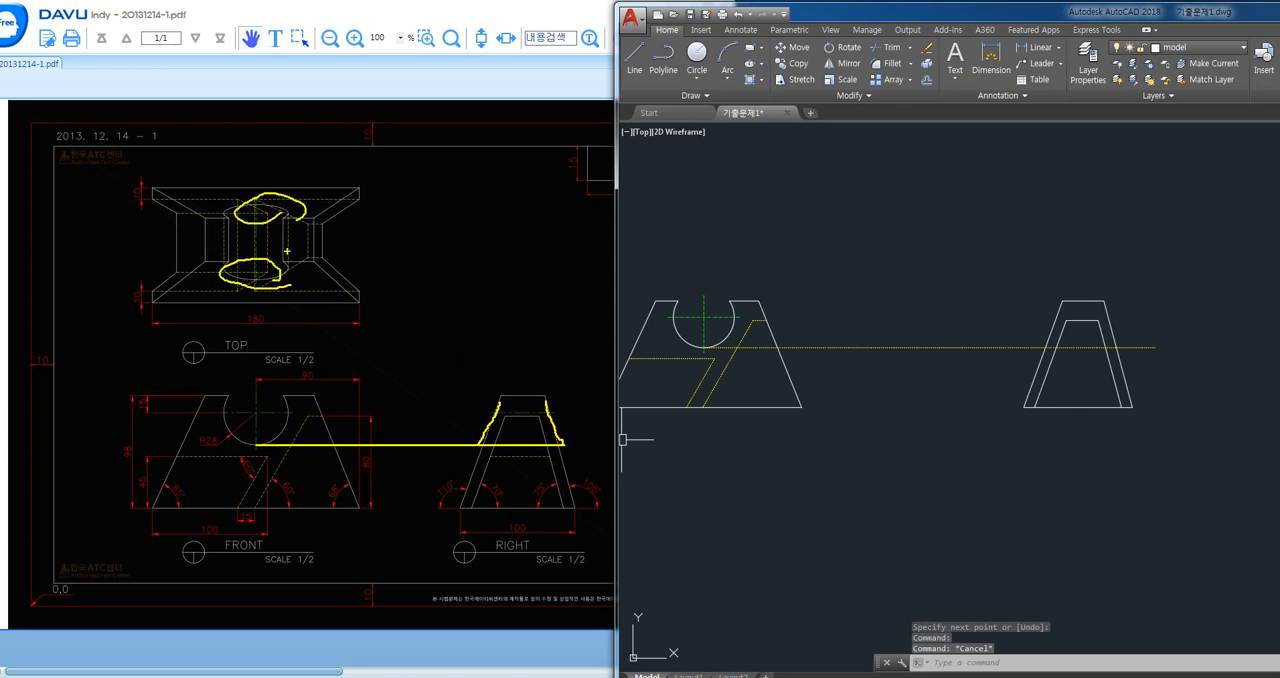
mouse_move(256, 266)
left_mouse_down()
mouse_move(344, 268)
mouse_move(459, 302)
mouse_move(497, 416)
left_mouse_up()
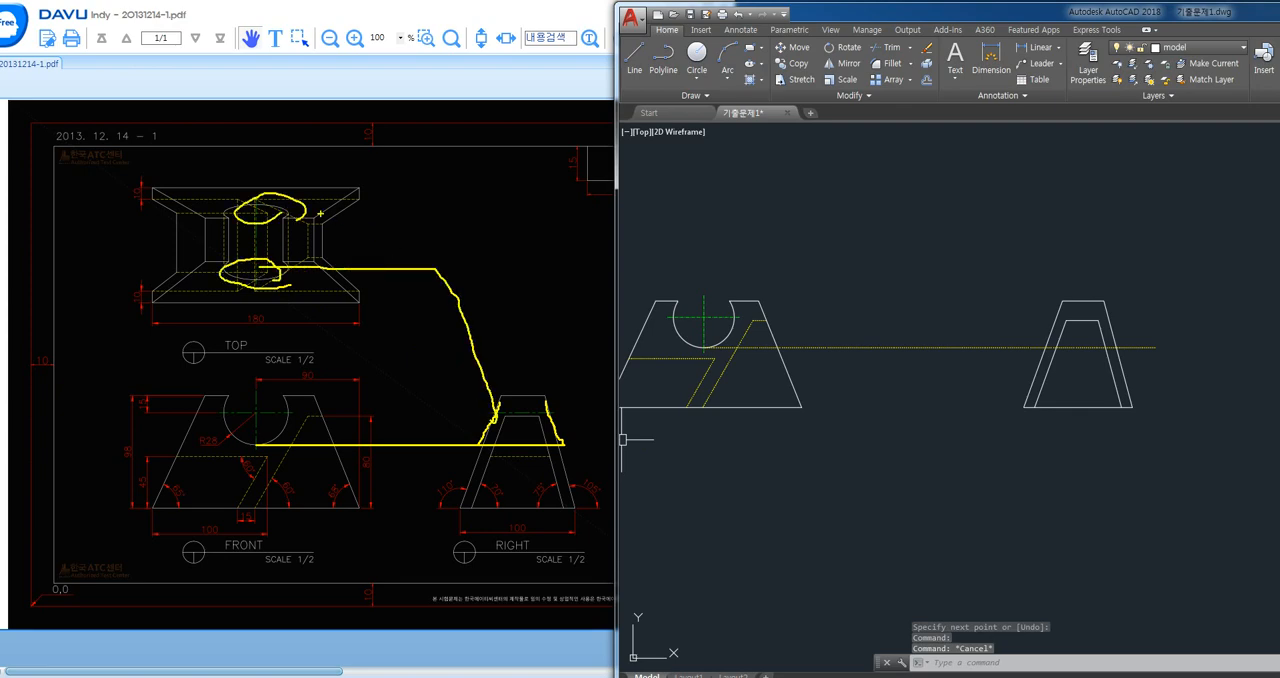
mouse_move(303, 205)
left_mouse_down()
mouse_move(478, 205)
mouse_move(566, 268)
mouse_move(562, 430)
left_mouse_up()
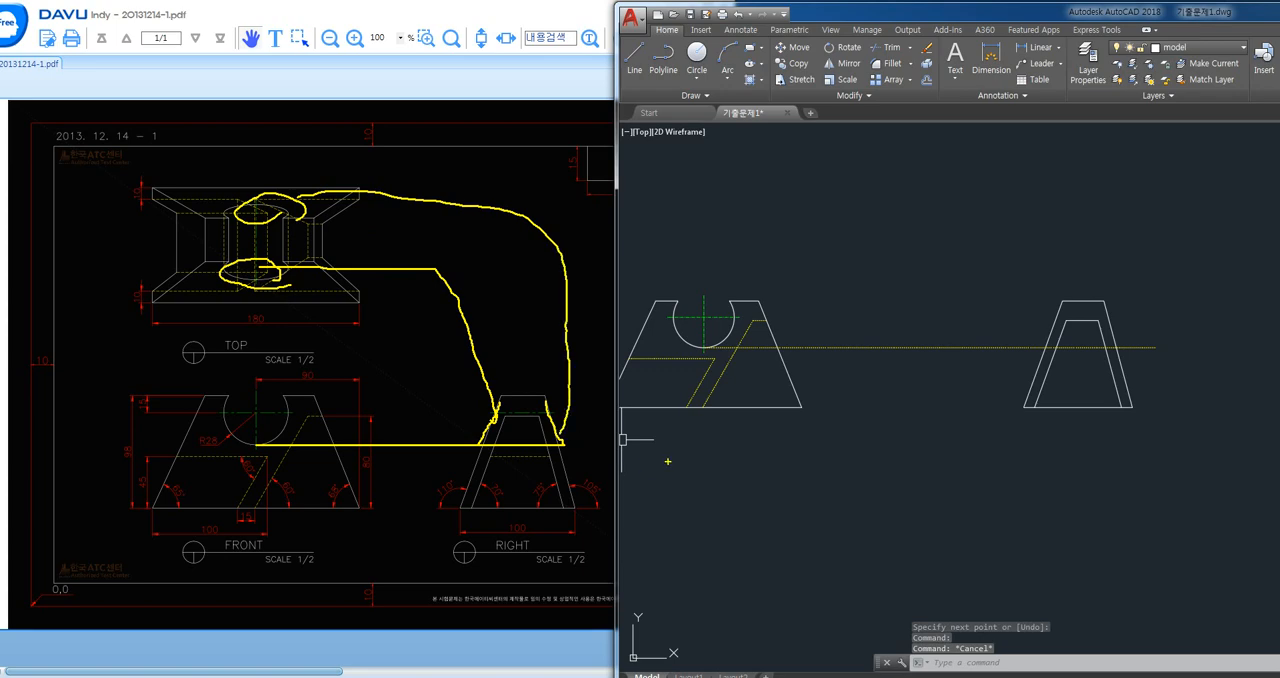
key("Escape")
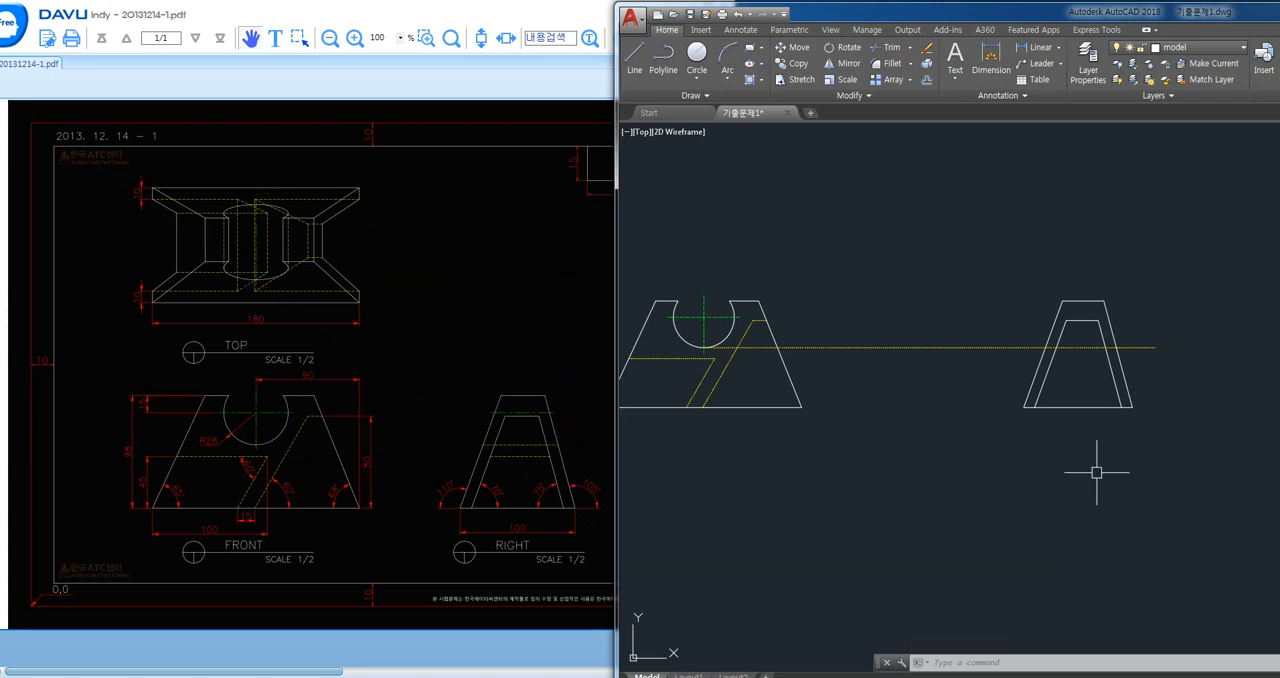
- Trim the hidden projection line to the right view's outer slanted edges and erase its leftover segment in the front view
type("tr")
key("Return")
key("Return")
left_click(1023, 348)
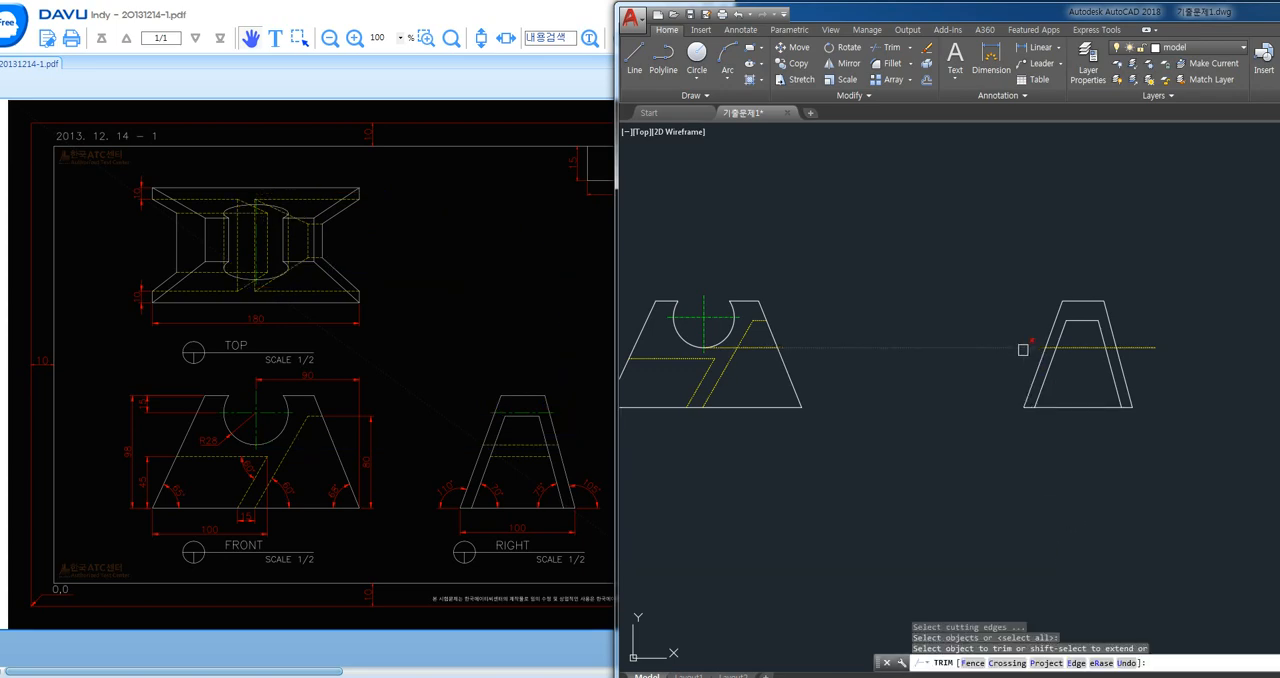
left_click(1152, 347)
key("Return")
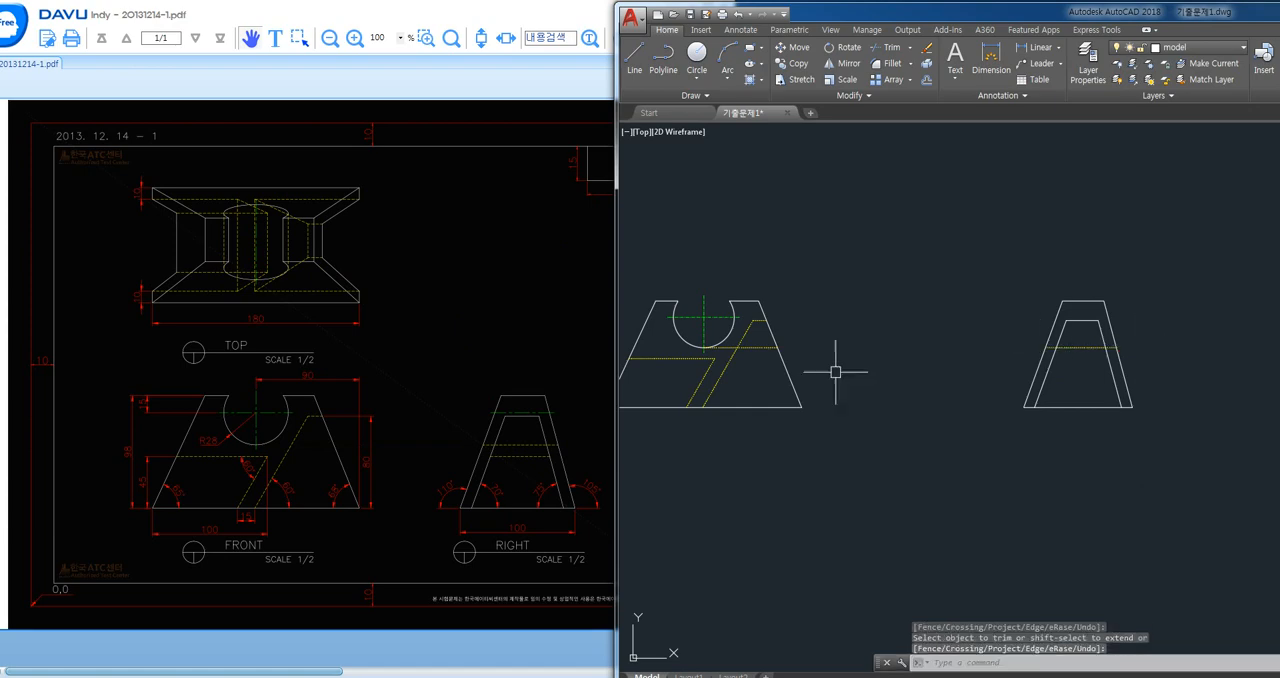
left_click(757, 347)
key("Delete")
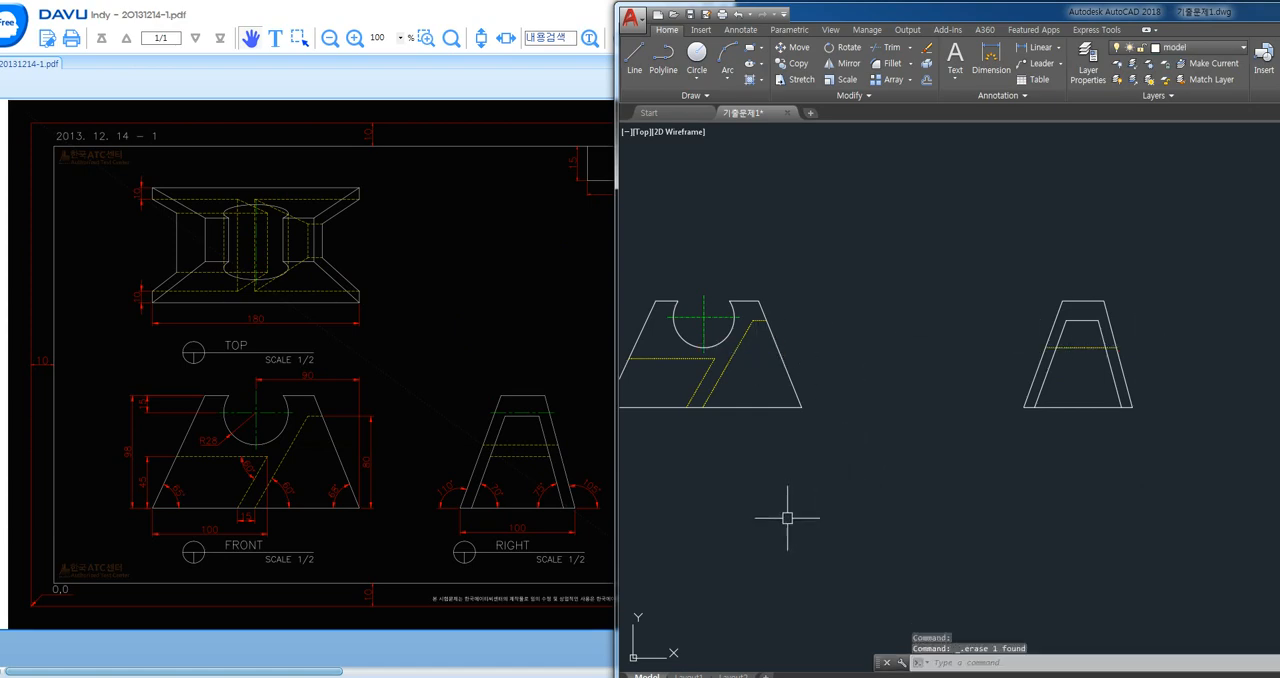
- Draw a horizontal projection line from the right corner of the front view's lower hidden slot to past the right view
type("l")
key("Return")
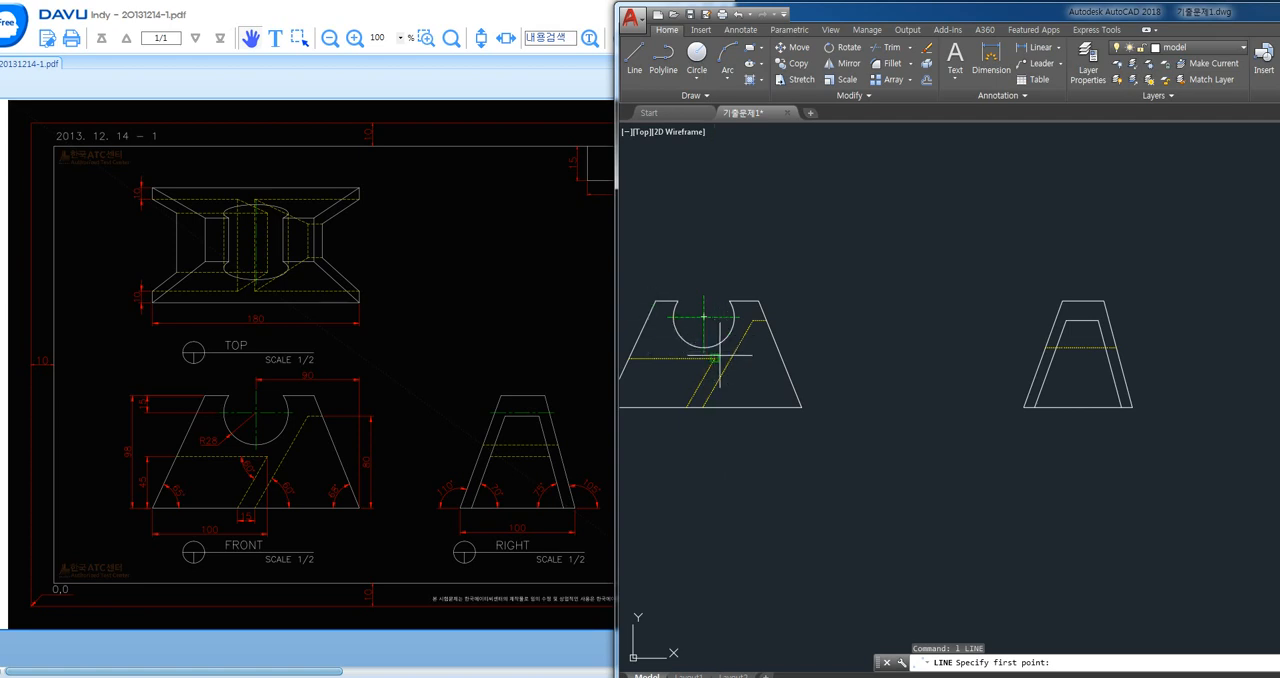
left_click(715, 358)
left_click(1171, 366)
key("Return")
- Trim the lower slot's projection line to the right view's inner slanted edges and erase the leftover segments on both sides
type("tr")
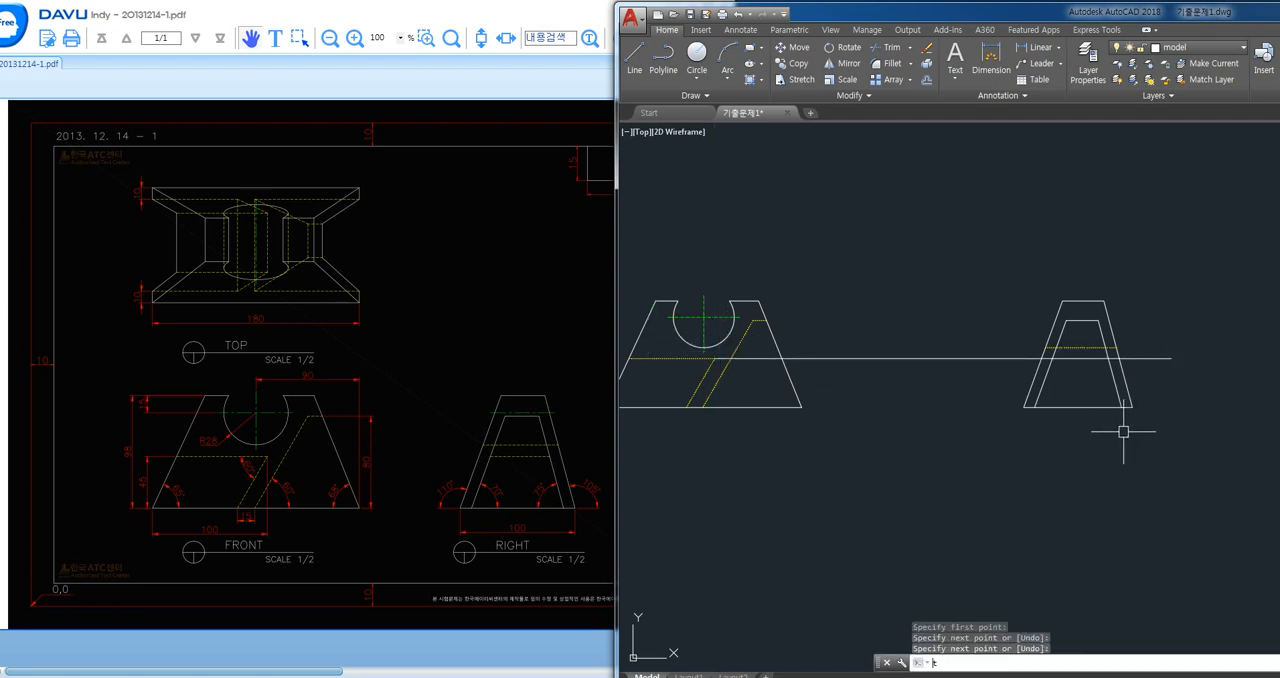
key("Return")
key("Return")
scroll(1115, 358, "up", 2)
left_click(1116, 355)
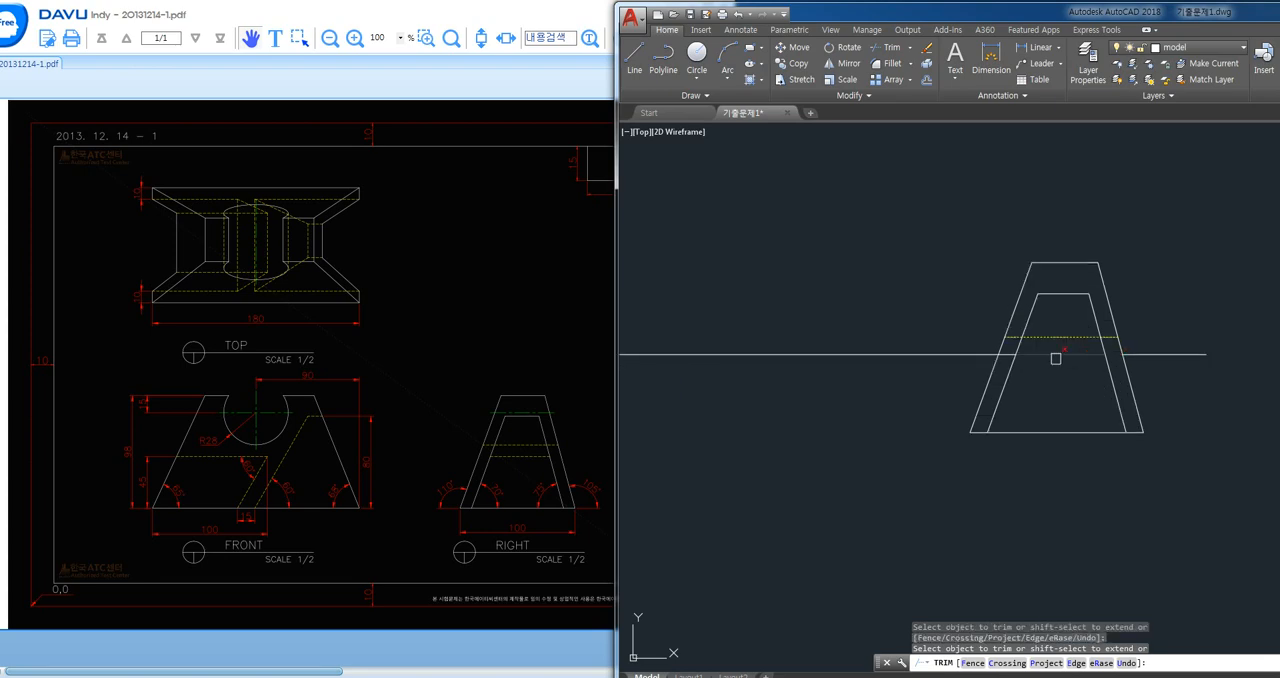
left_click(1008, 357)
key("Escape")
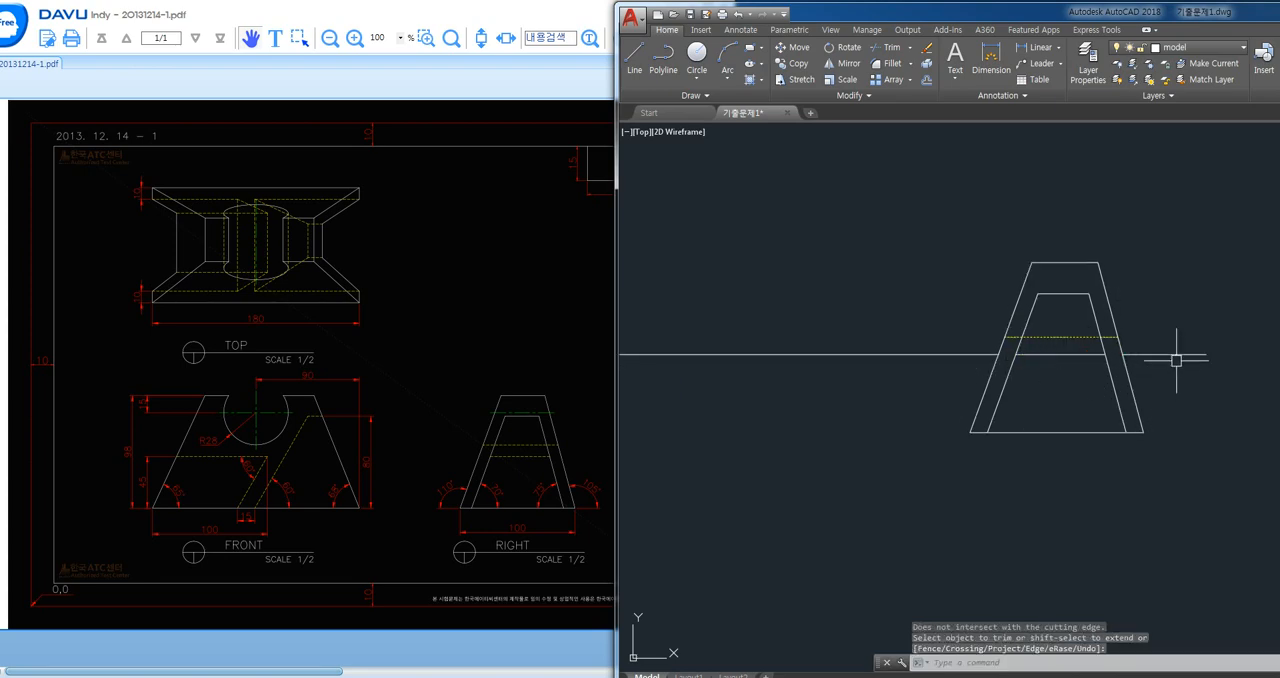
left_click(1172, 354)
left_click(926, 354)
key("Delete")
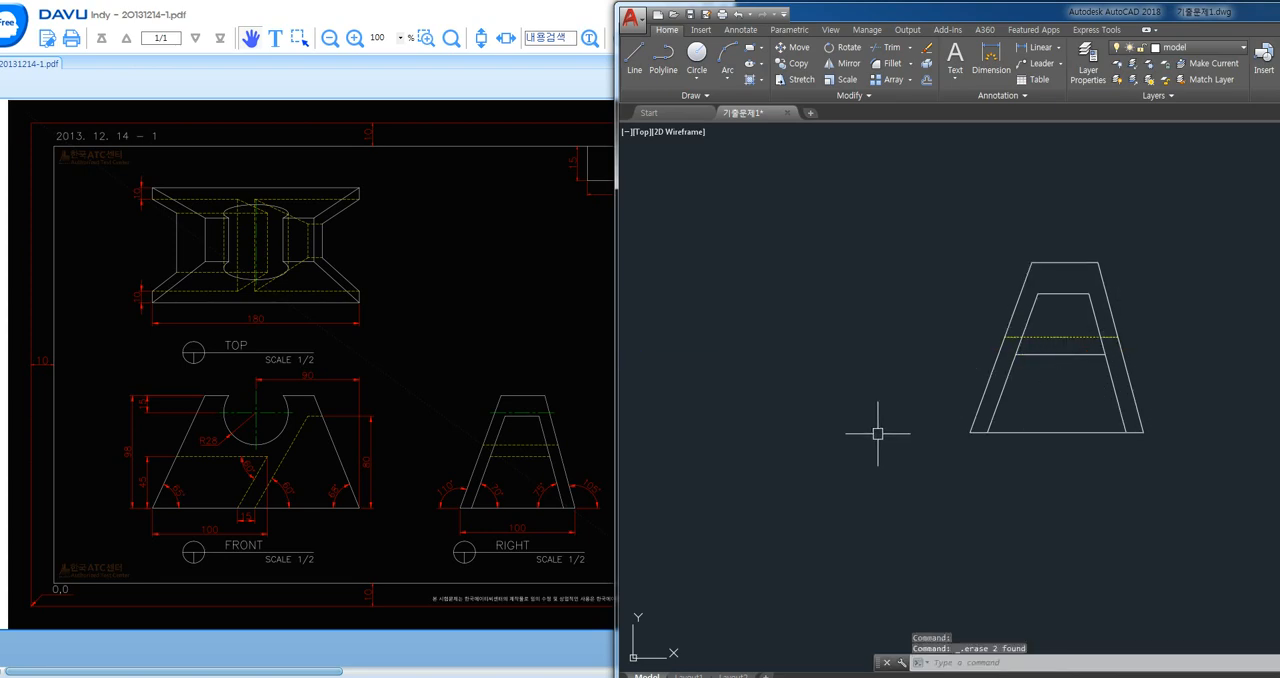
- Match the lower slot's horizontal line in the right view to the properties of the hidden line above it
type("ma")
key("Return")
left_click(1051, 337)
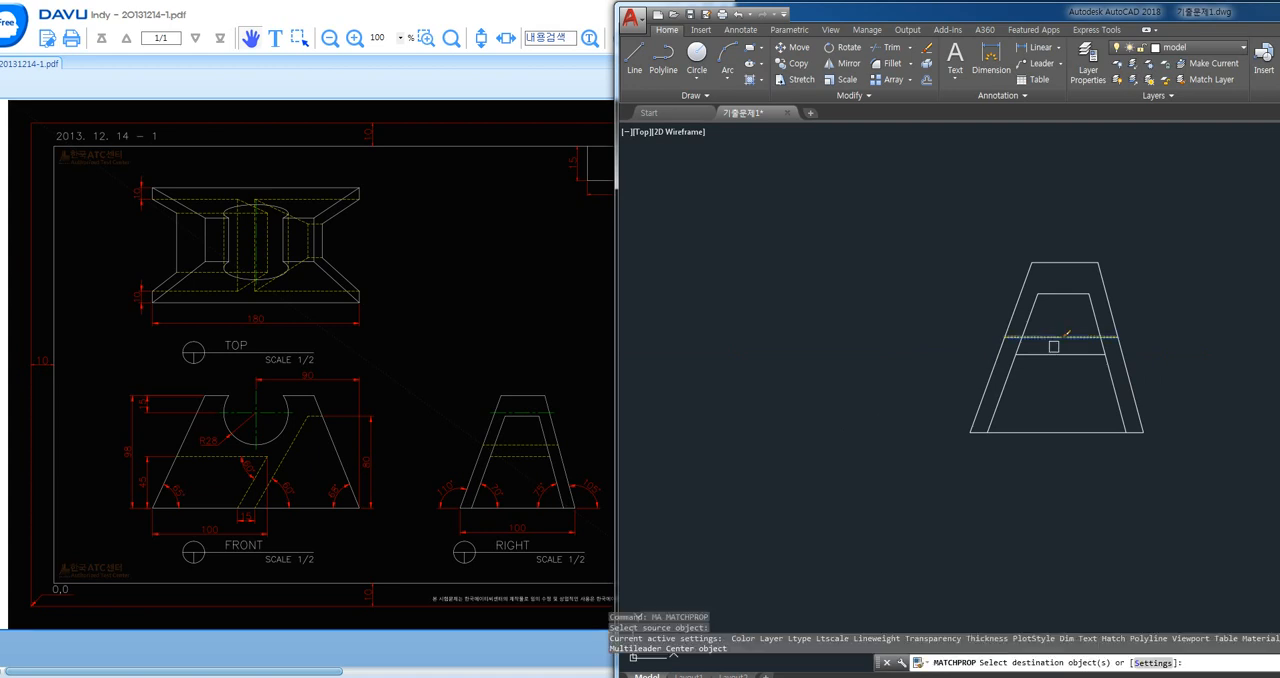
left_click(1054, 347)
left_click(1037, 361)
- Draw a horizontal line from the right end of the front view's circle centre line to past the right view
scroll(1068, 404, "down", 3)
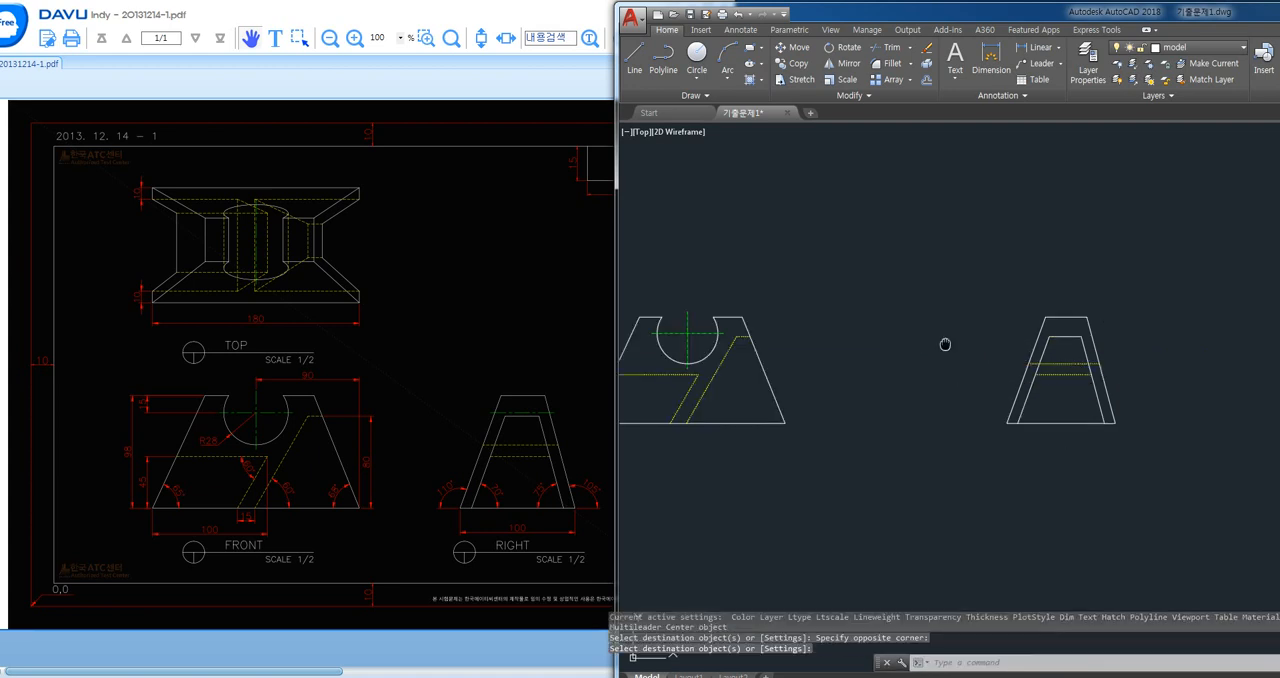
type("1")
key("Return")
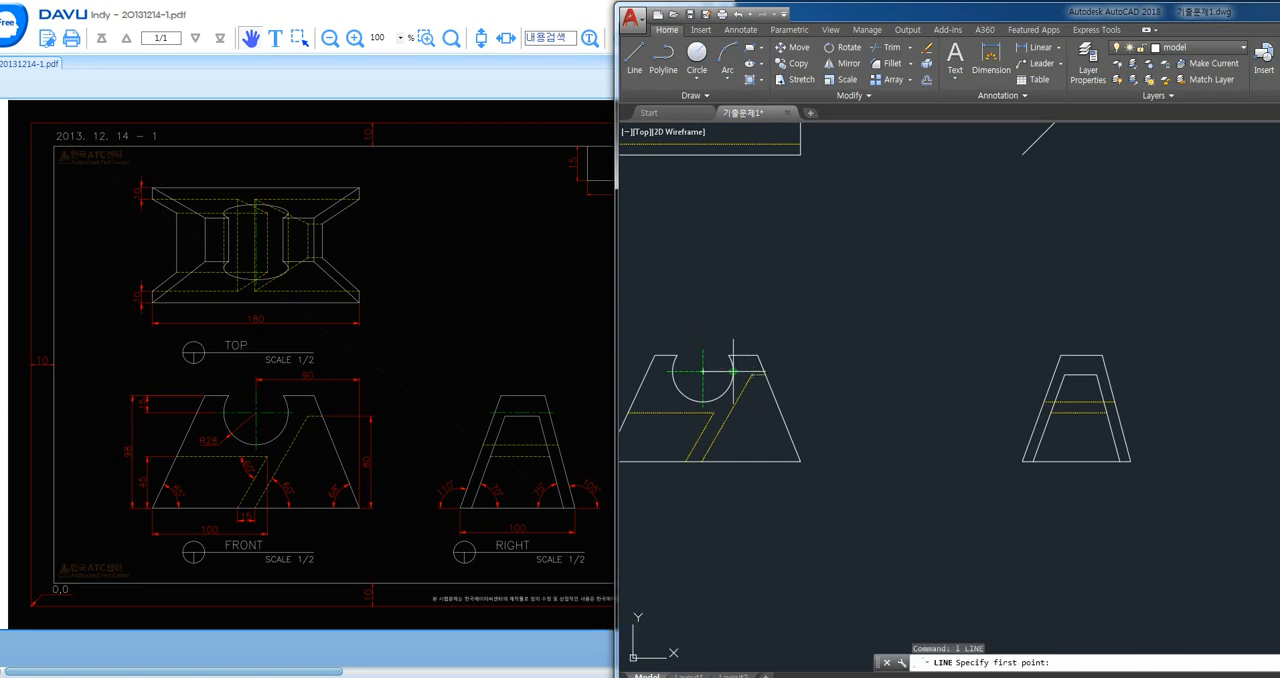
left_click(737, 371)
left_click(1174, 346)
key("Return")
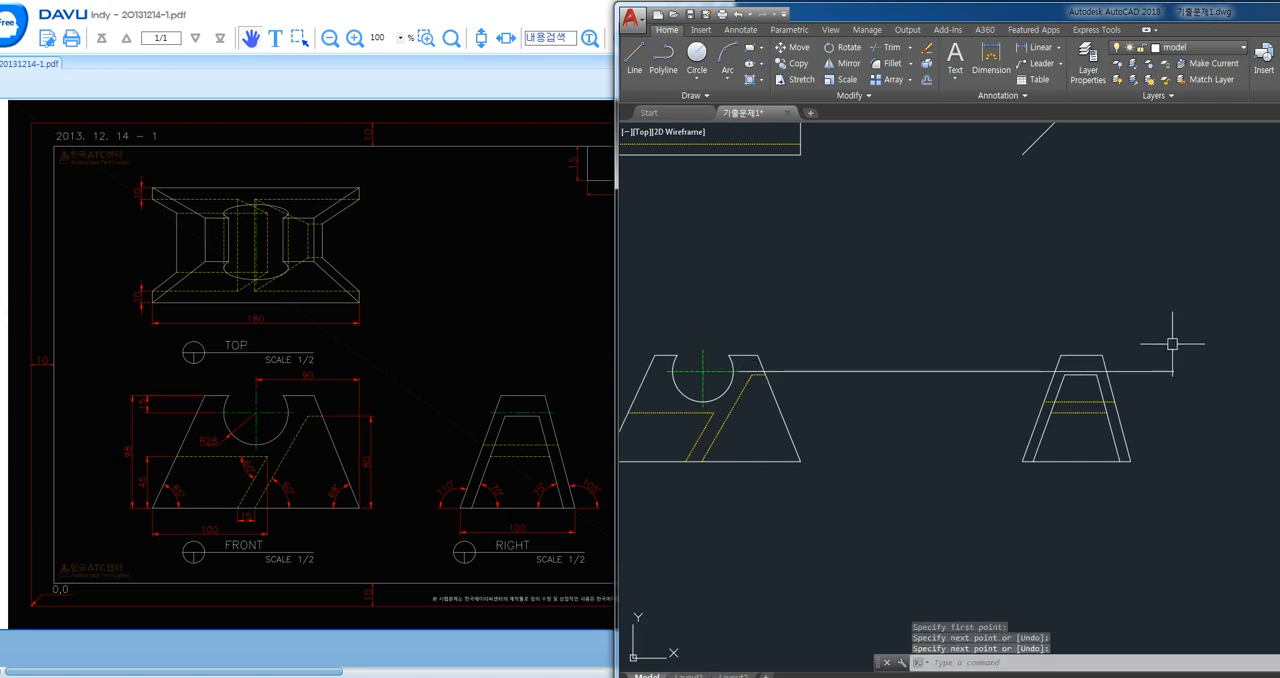
- Match the new horizontal projection line to the properties of the front view's circle centre line
type("ma")
key("Return")
left_click(736, 373)
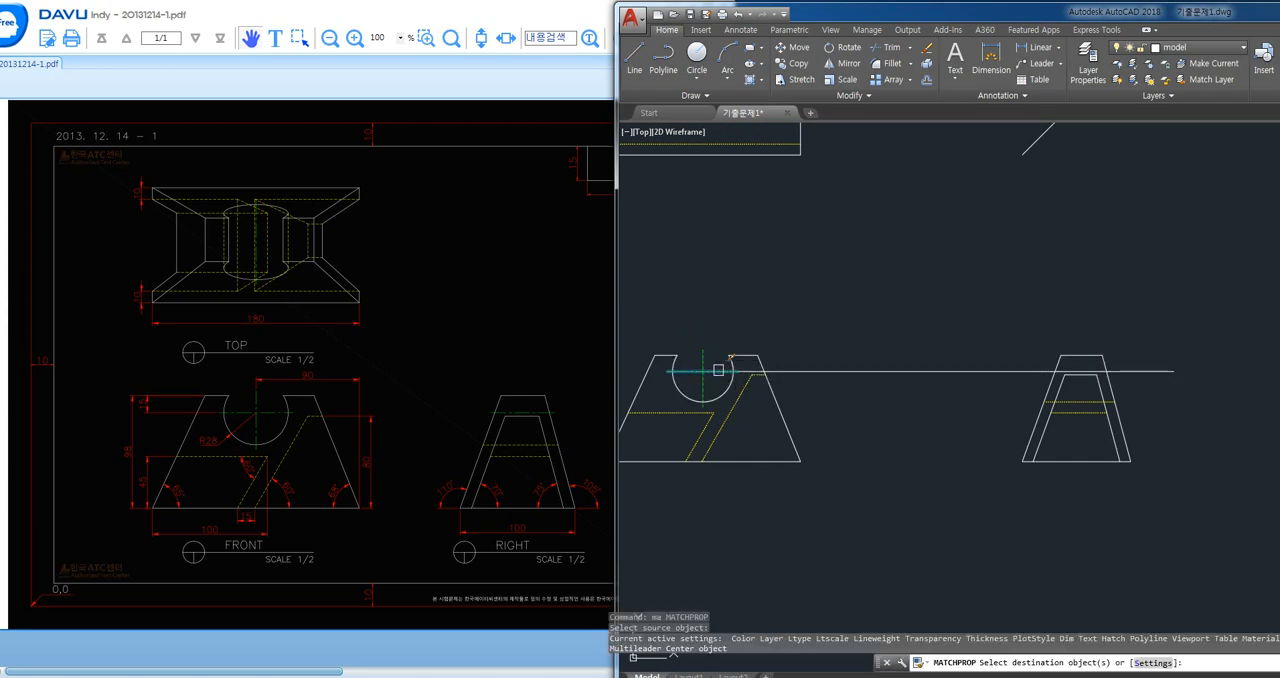
left_click(750, 371)
key("Return")
- Trim the centre line to the right view's outer slanted edges and erase its leftover segment in the front view
type("tr")
key("Return")
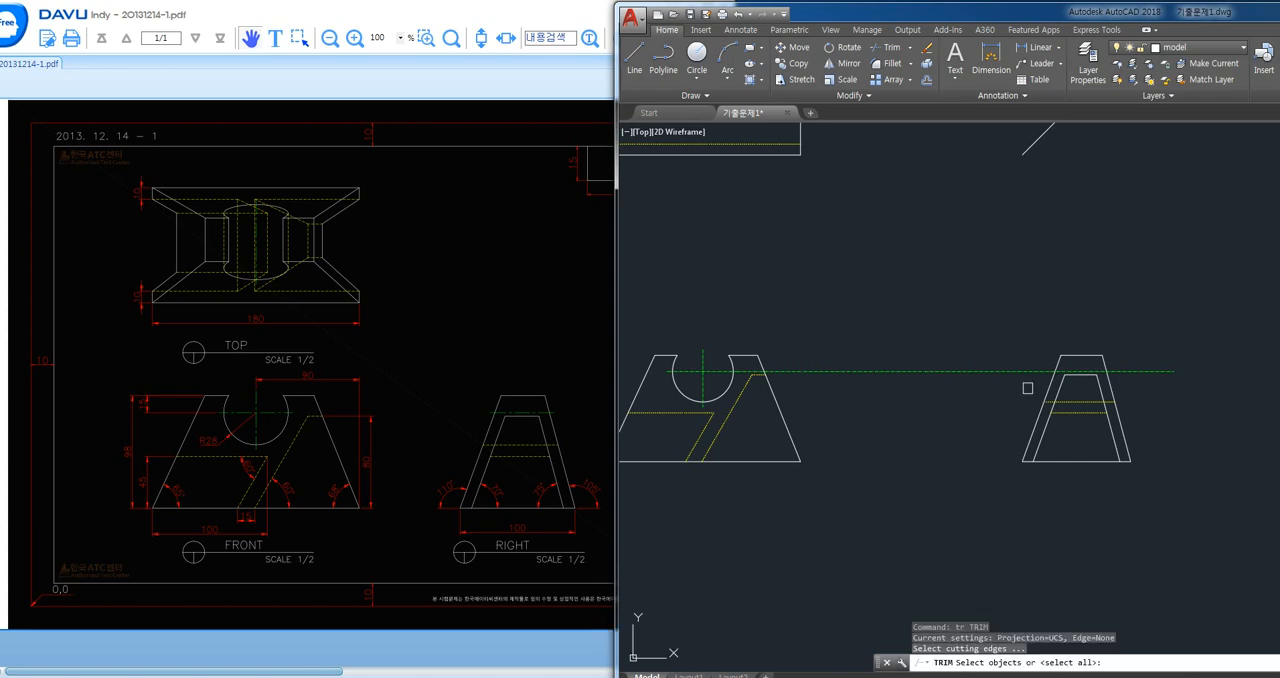
key("Return")
left_click(1034, 371)
key("Escape")
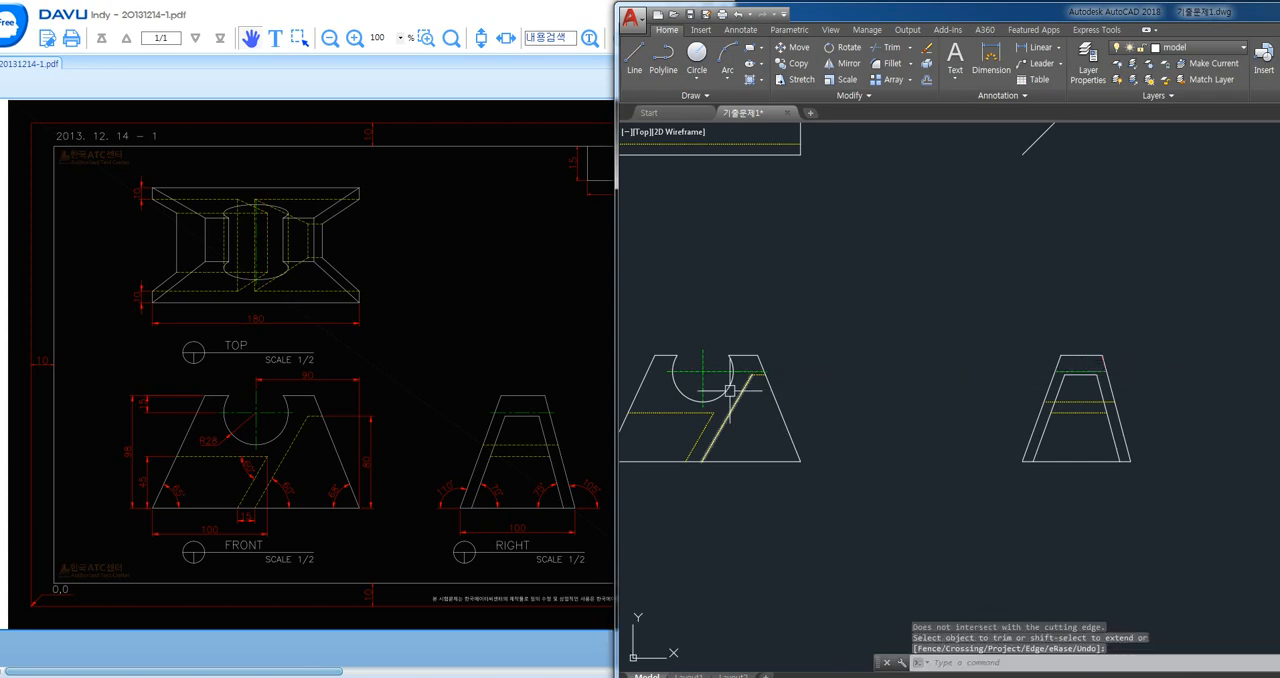
left_click(755, 370)
key("Delete")
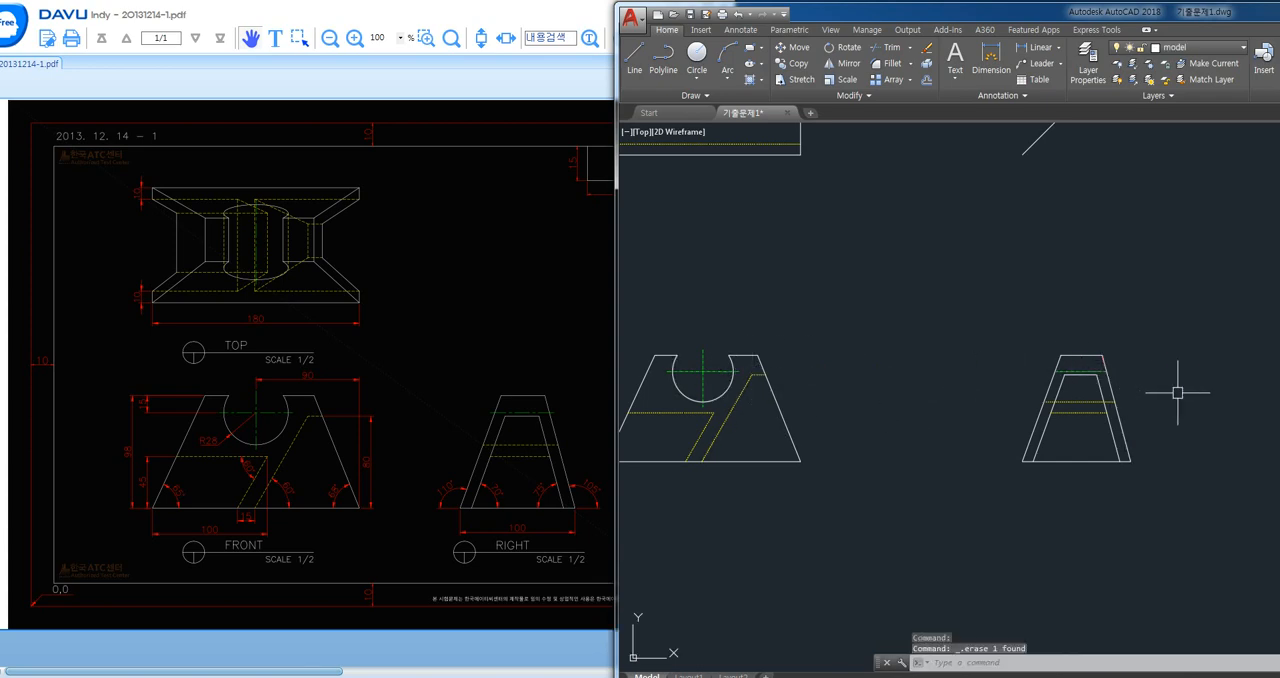
- Lengthen both ends of the right view's centre line by a delta of 5
type("Len")
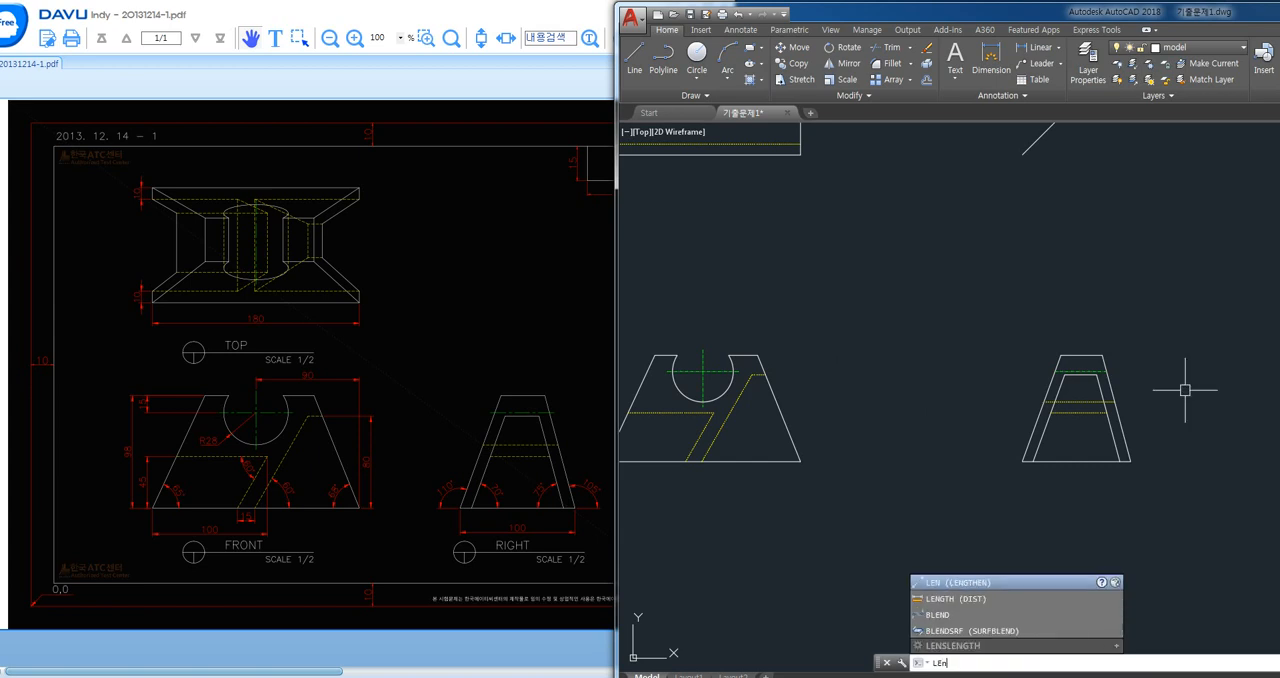
key("Return")
type("de")
key("Return")
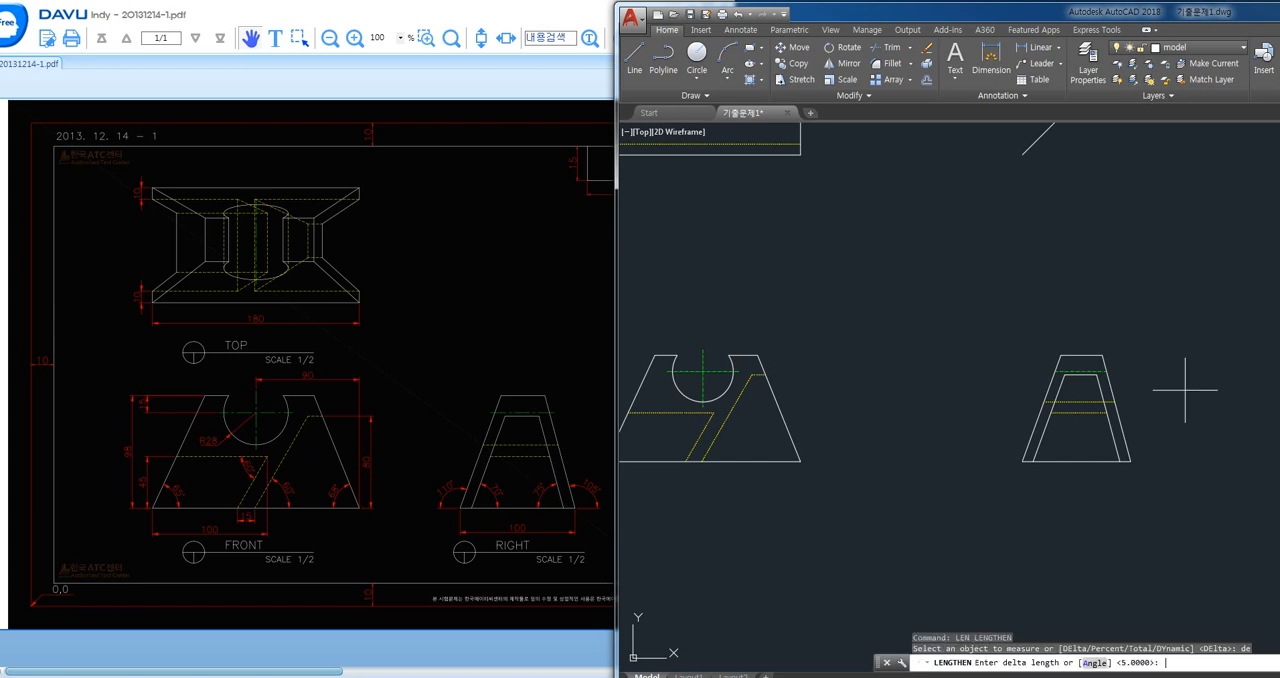
type("5")
key("Return")
left_click(1066, 371)
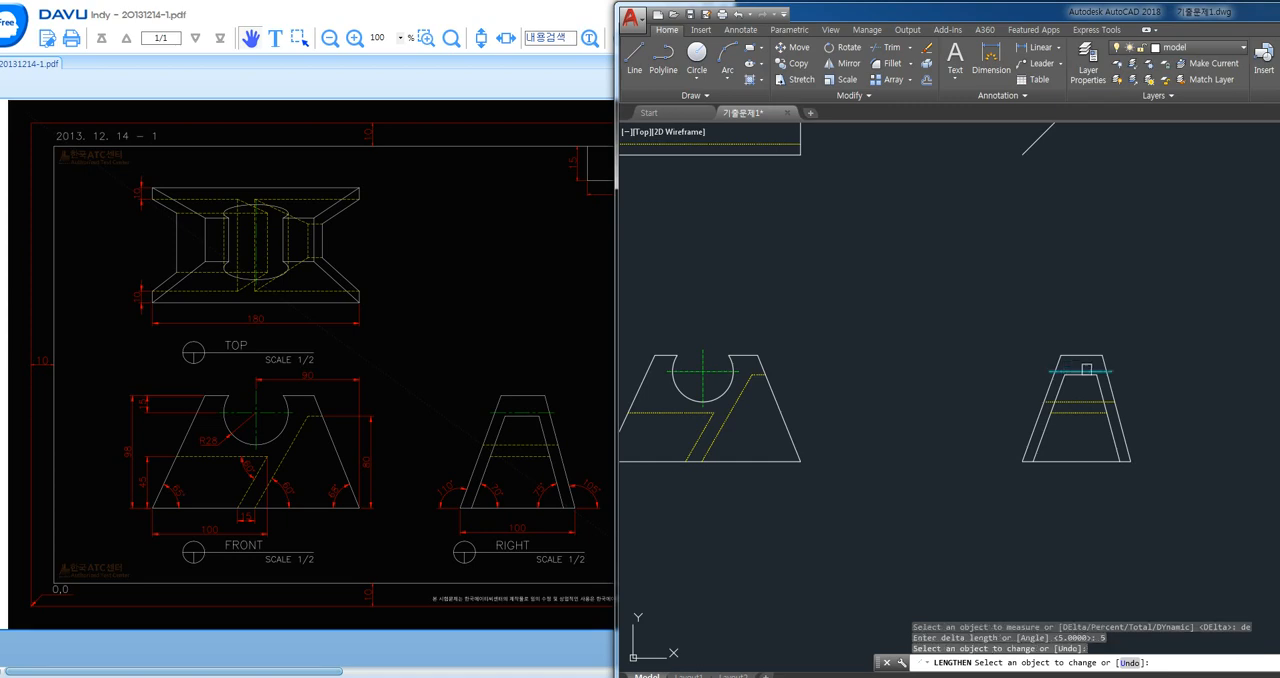
left_click(1091, 371)
scroll(1140, 389, "up", 2)
key("Return")
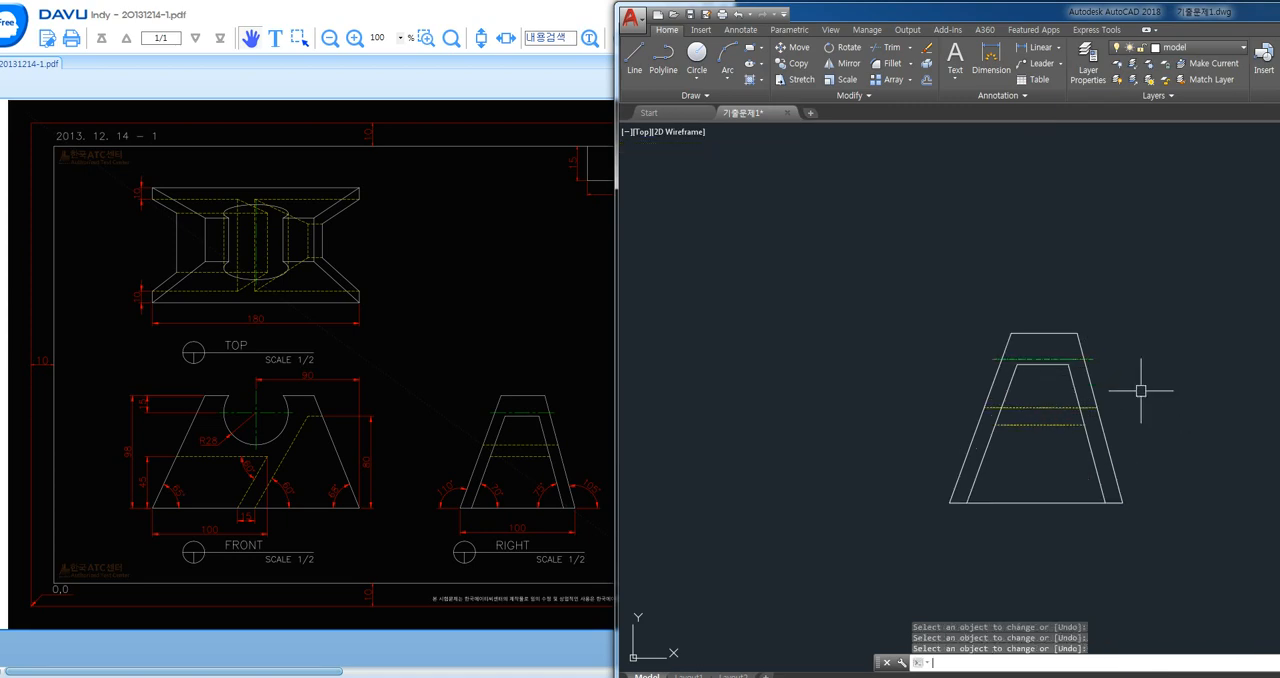
scroll(1128, 398, "down", 2)
mouse_move(895, 355)
middle_mouse_down()
mouse_move(954, 437)
mouse_move(926, 432)
middle_mouse_up()
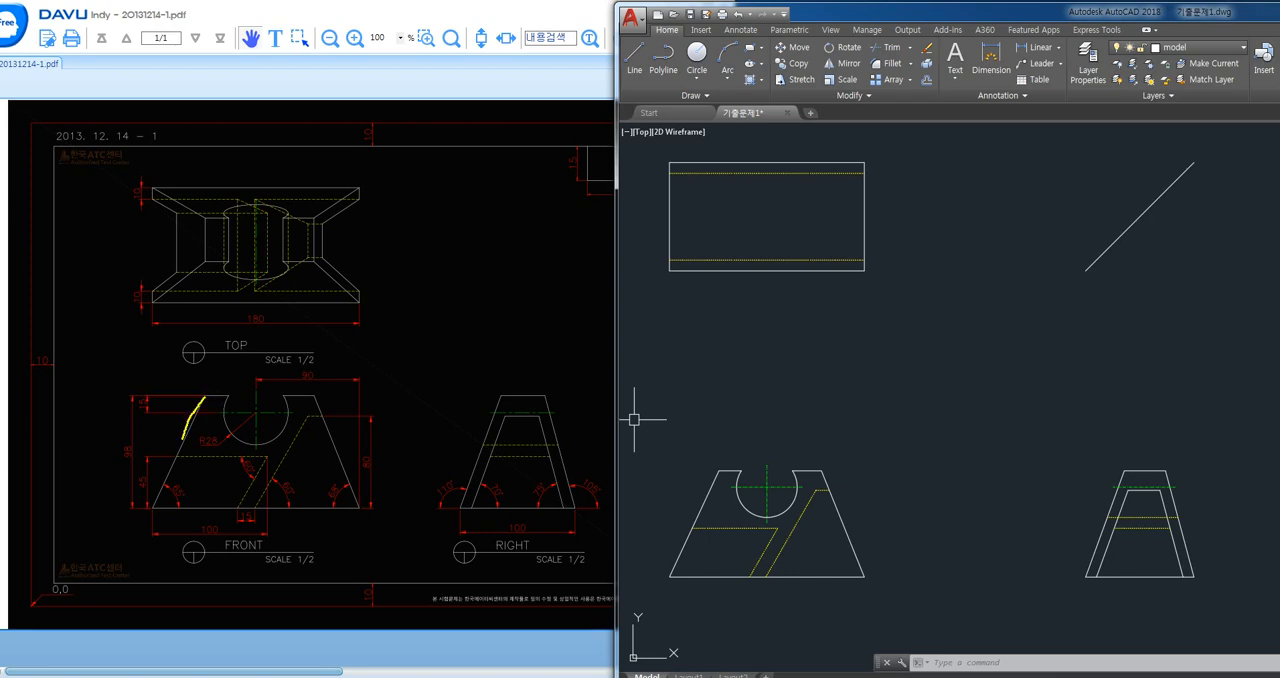
left_click_drag(183, 438, 145, 503)
left_click_drag(252, 504, 340, 502)
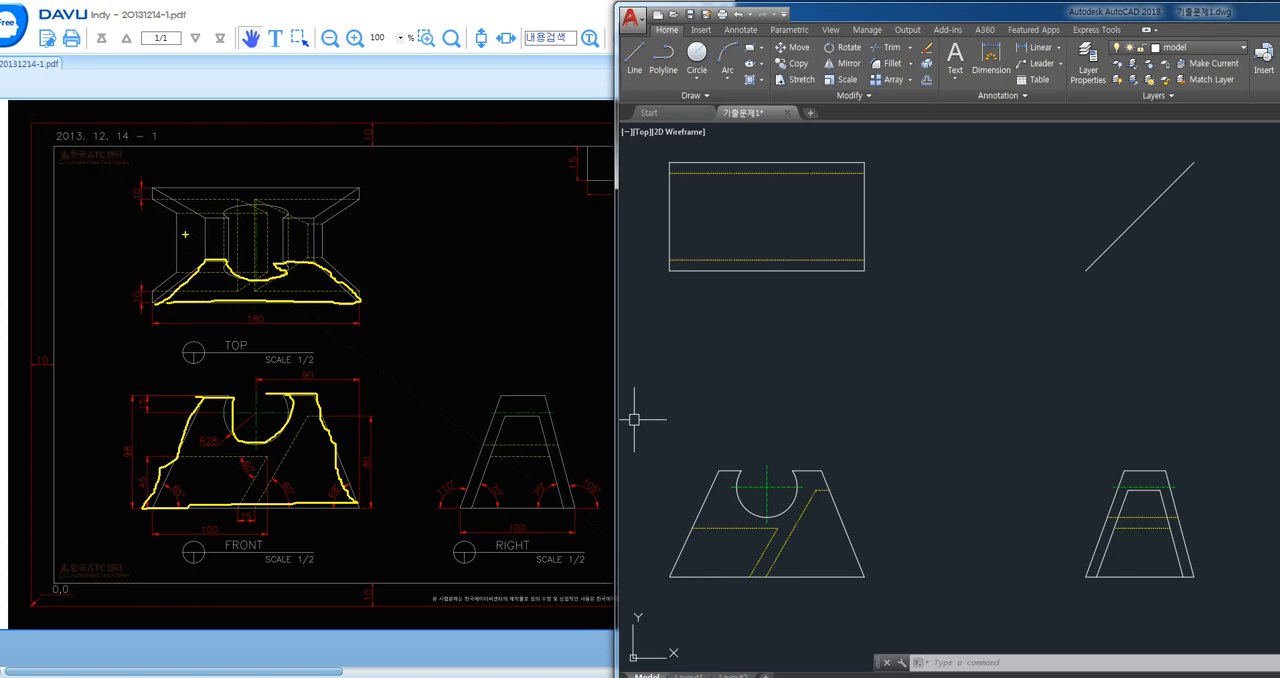
left_click_drag(157, 188, 216, 189)
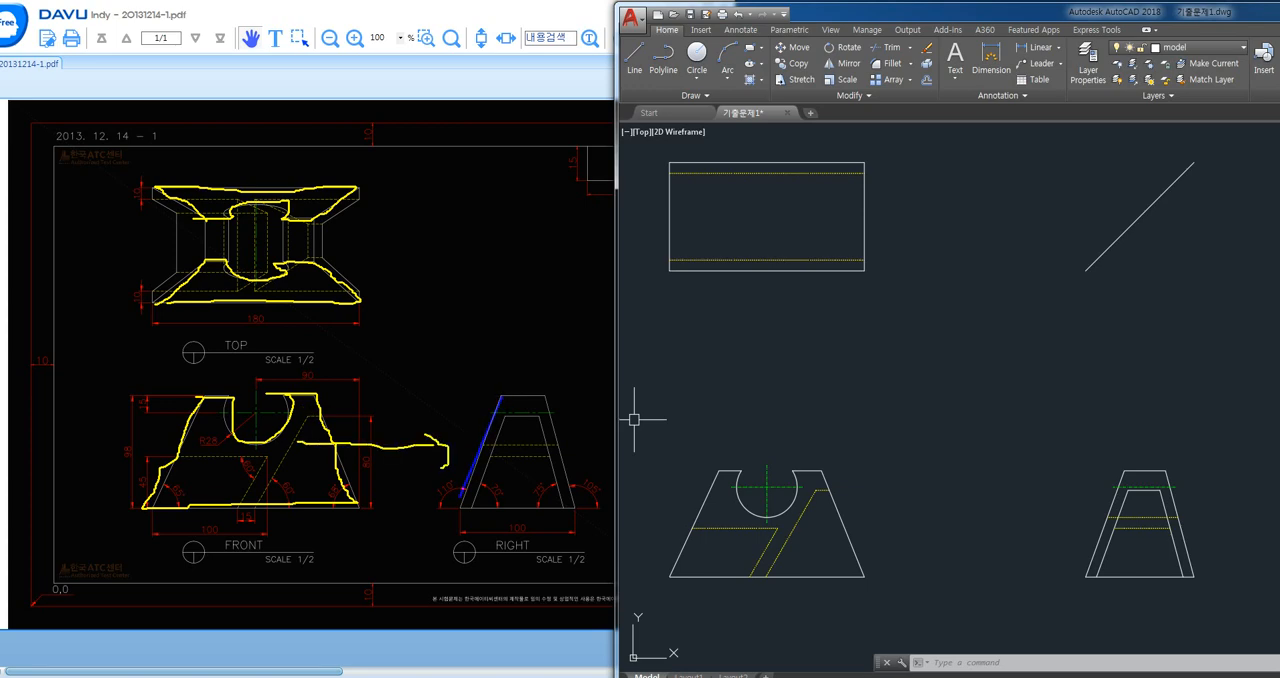
left_click_drag(458, 497, 460, 499)
left_click_drag(556, 428, 572, 512)
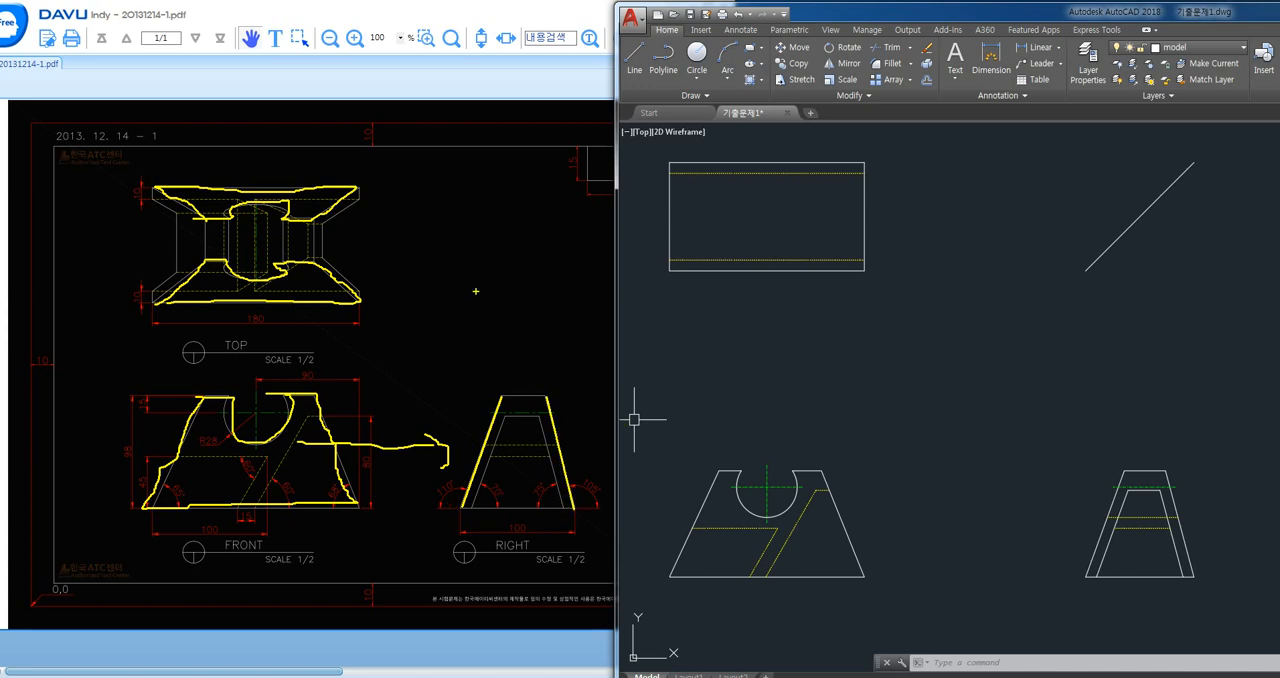
mouse_move(350, 293)
left_mouse_down()
mouse_move(410, 294)
mouse_move(490, 342)
left_mouse_up()
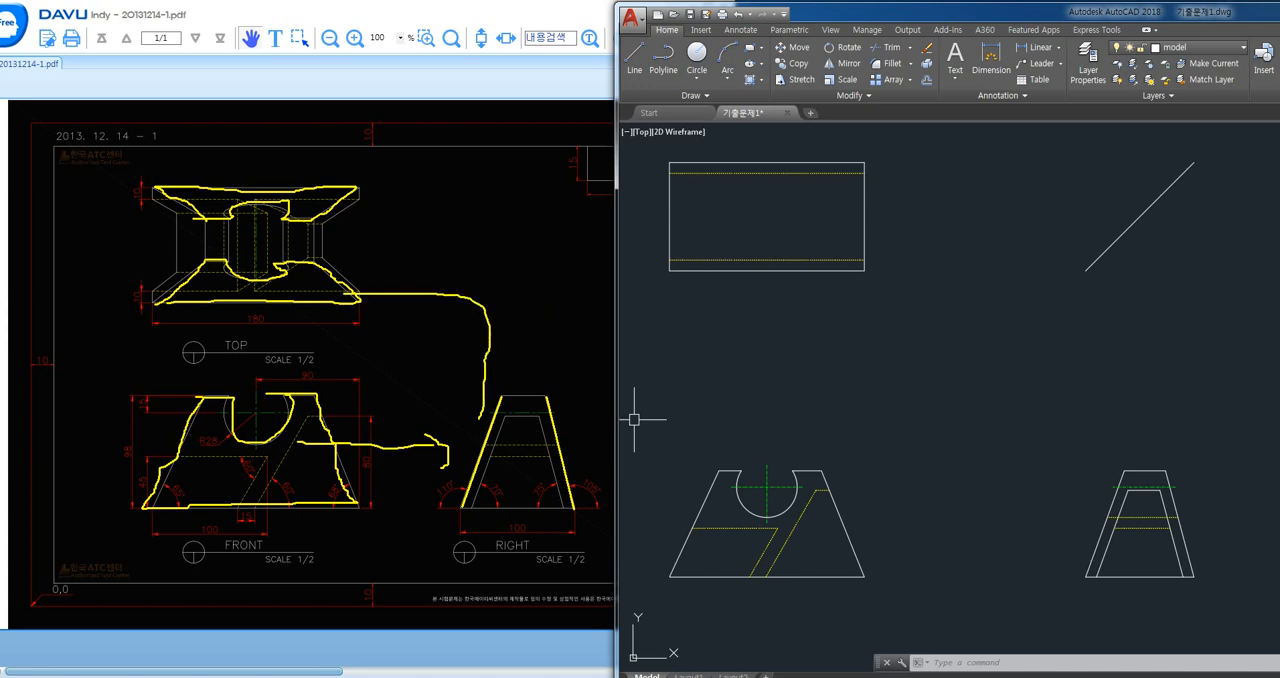
mouse_move(330, 201)
left_mouse_down()
mouse_move(514, 212)
mouse_move(588, 298)
mouse_move(572, 416)
left_mouse_up()
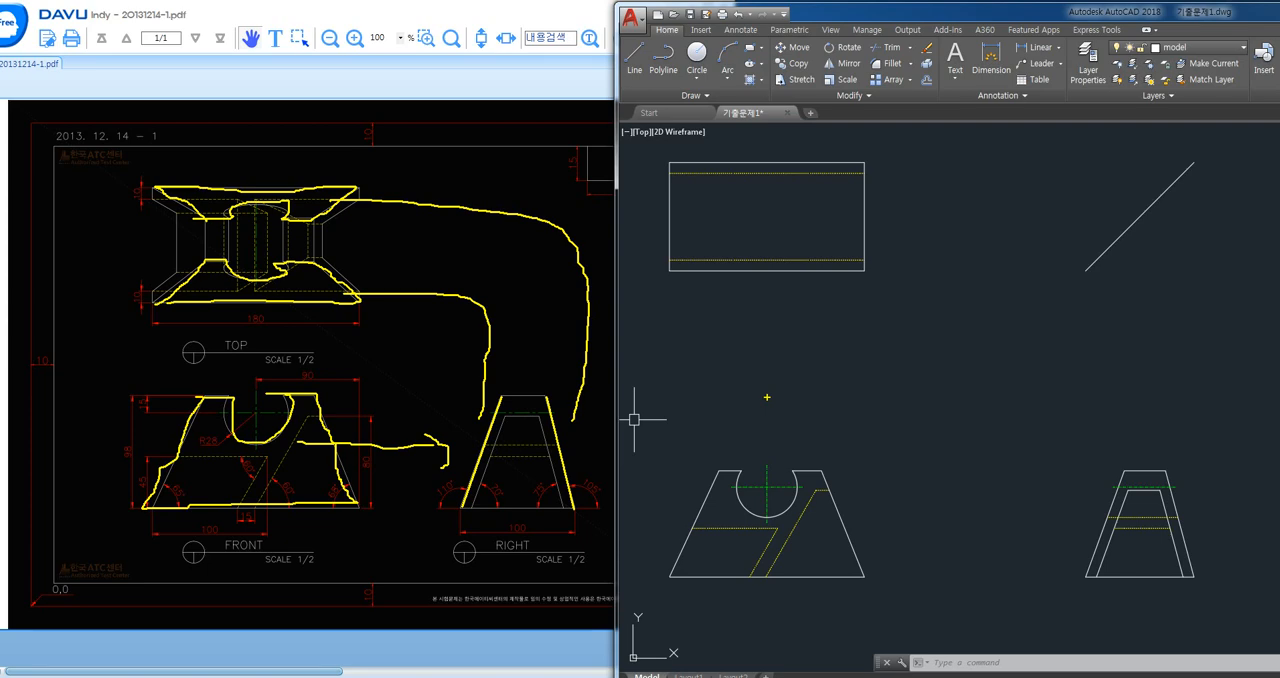
key("Escape")
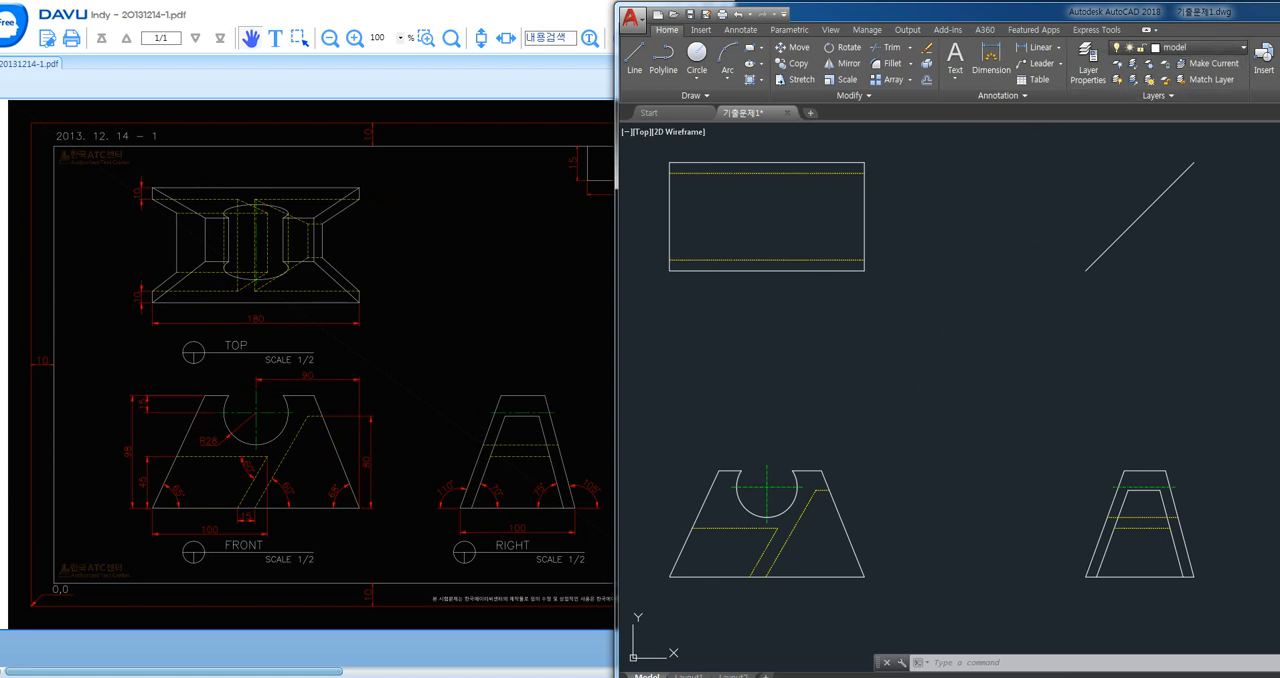
- Make mview the current layer and draw a vertical projection line from the front view's upper right corner into the top view
left_click(1200, 47)
left_click(1180, 160)
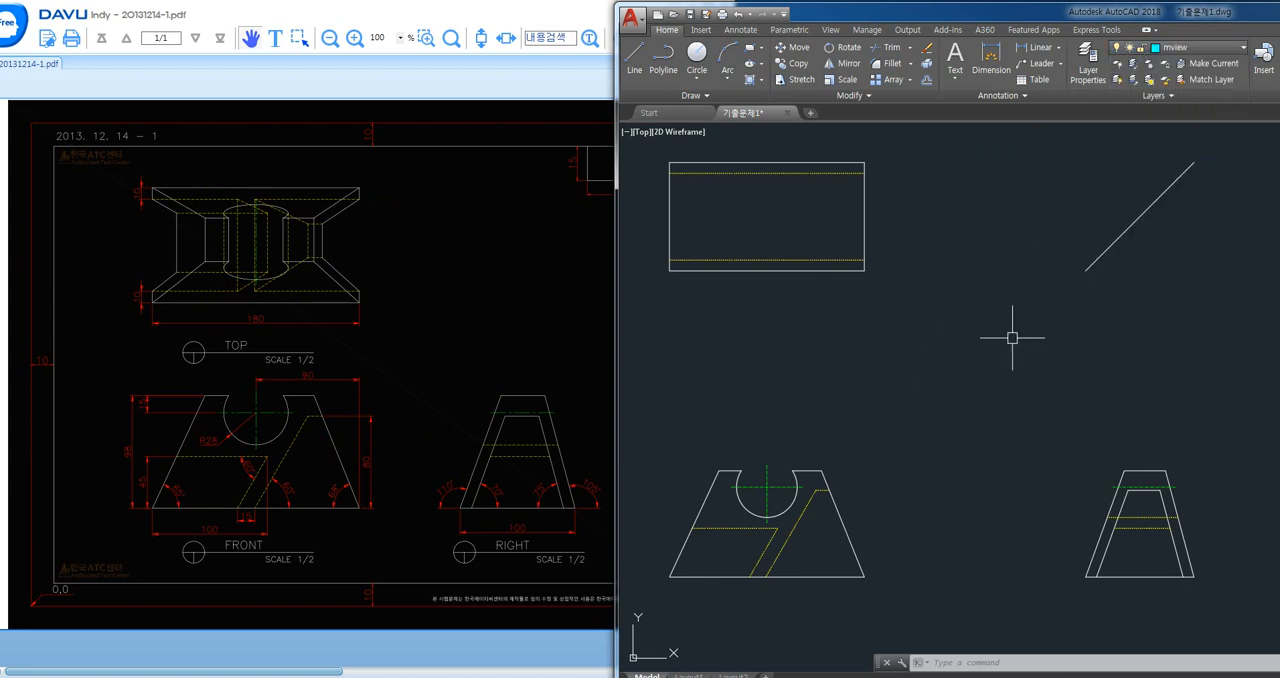
type("l")
key("Return")
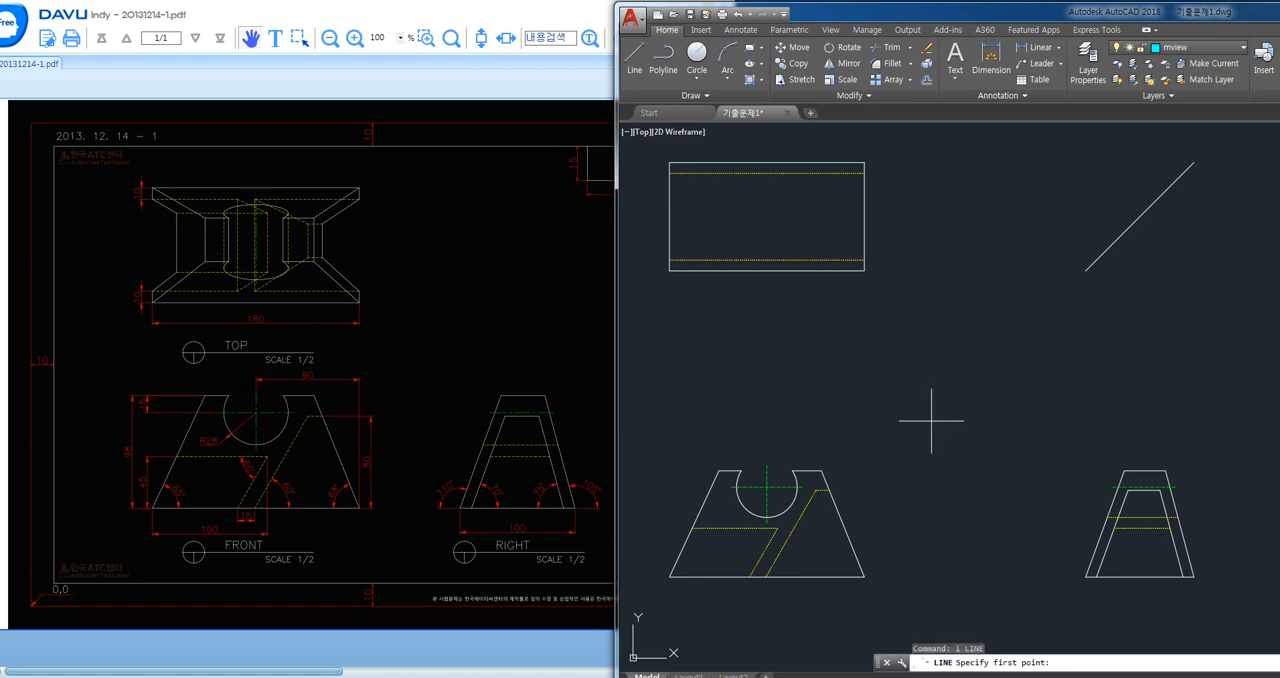
left_click(822, 470)
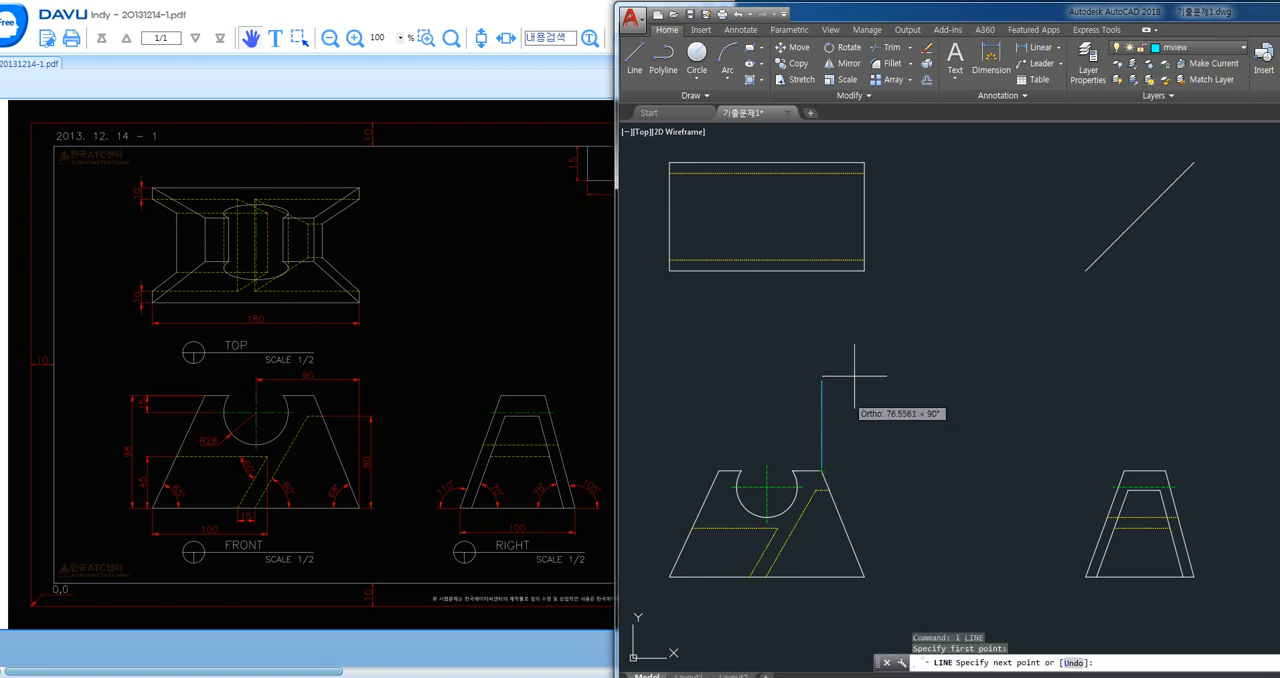
left_click(840, 192)
key("Return")
key("Return")
- Draw a projection line from the front view's upper right corner to the right view's upper left corner, continuing vertically past the diagonal line
left_click(826, 469)
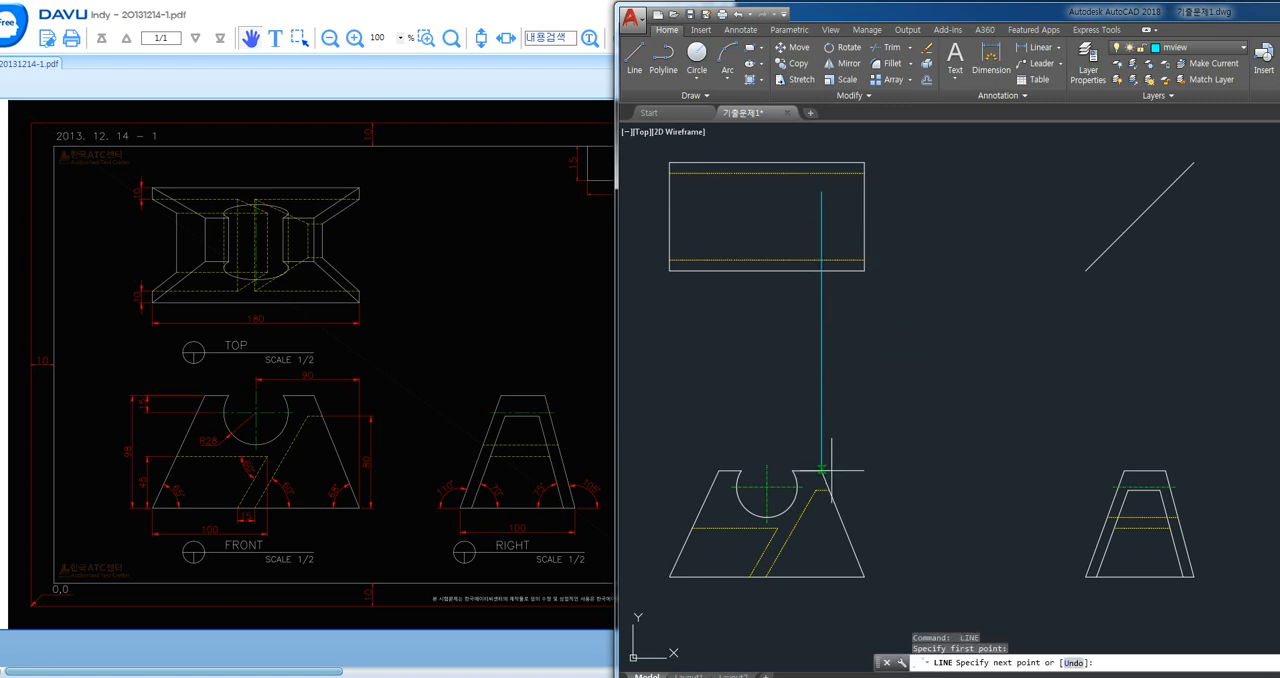
left_click(1124, 470)
left_click(1124, 216)
key("Return")
key("Return")
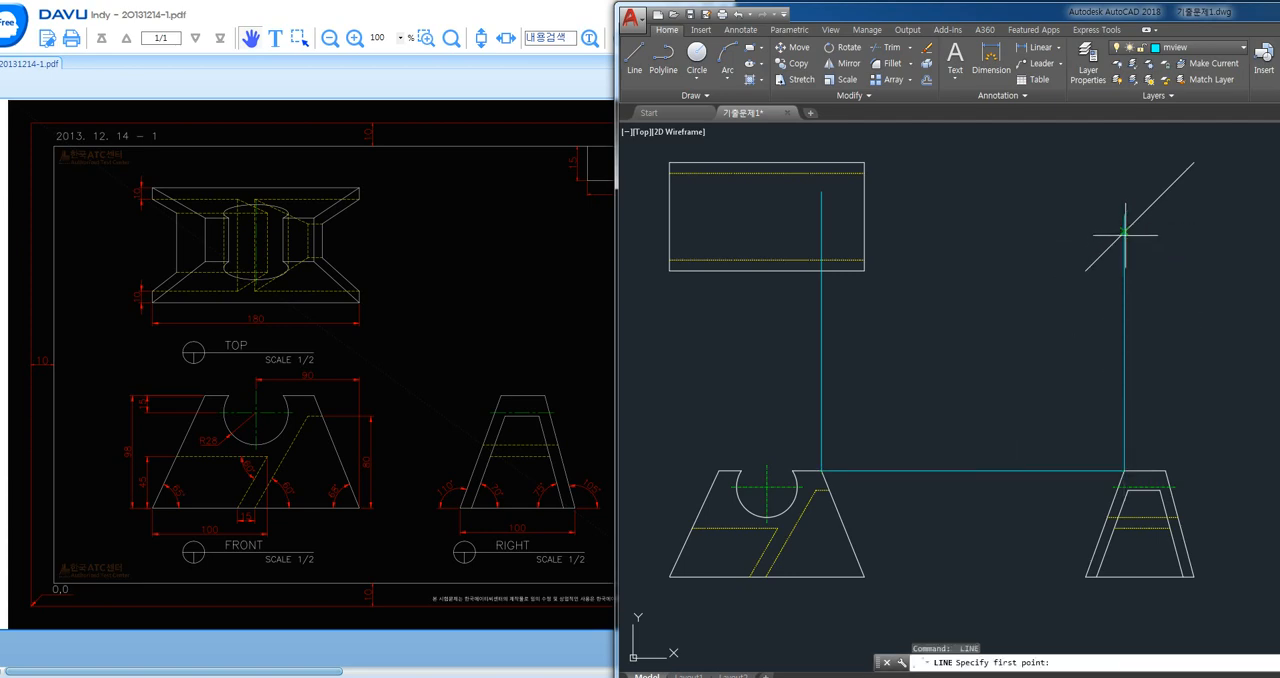
- Draw a horizontal projection line from the mview line's crossing with the diagonal into the top view, past the vertical projection line
left_click(1124, 233)
left_click(804, 233)
key("Return")
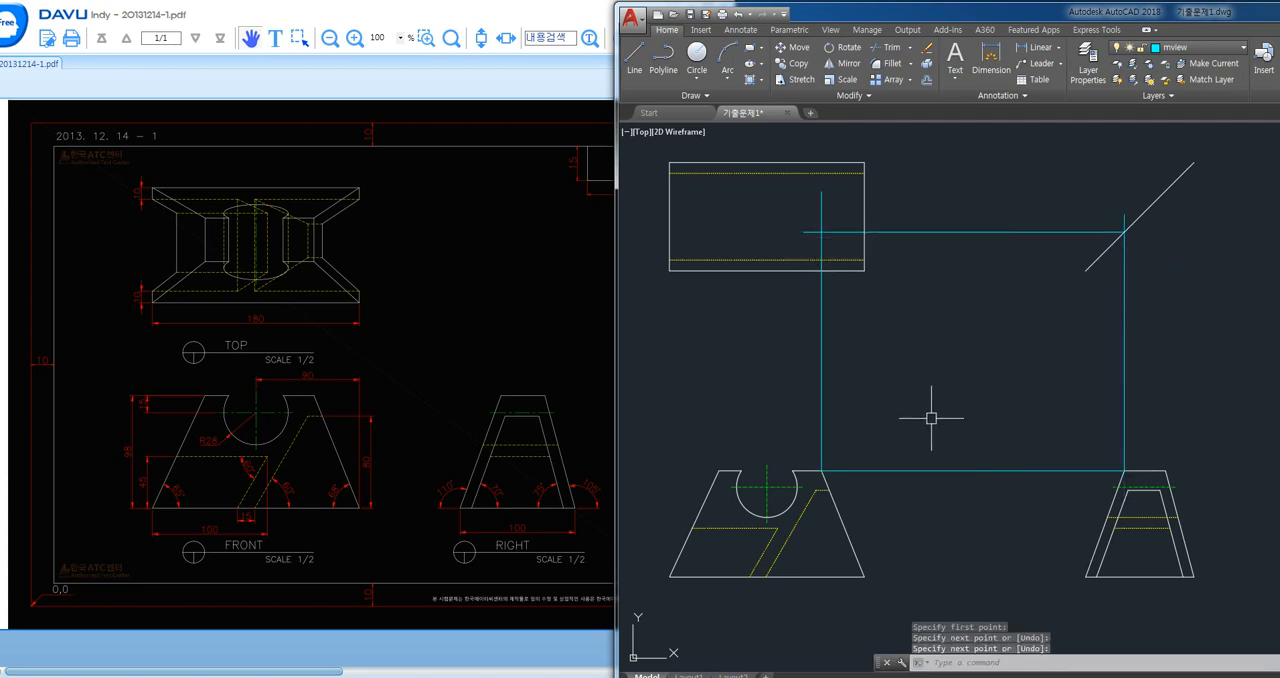
- Make dim the current layer and draw a vertical projection line from the front view's lower right corner into the top view
left_click(1165, 48)
left_click(1175, 112)
type("l")
key("Return")
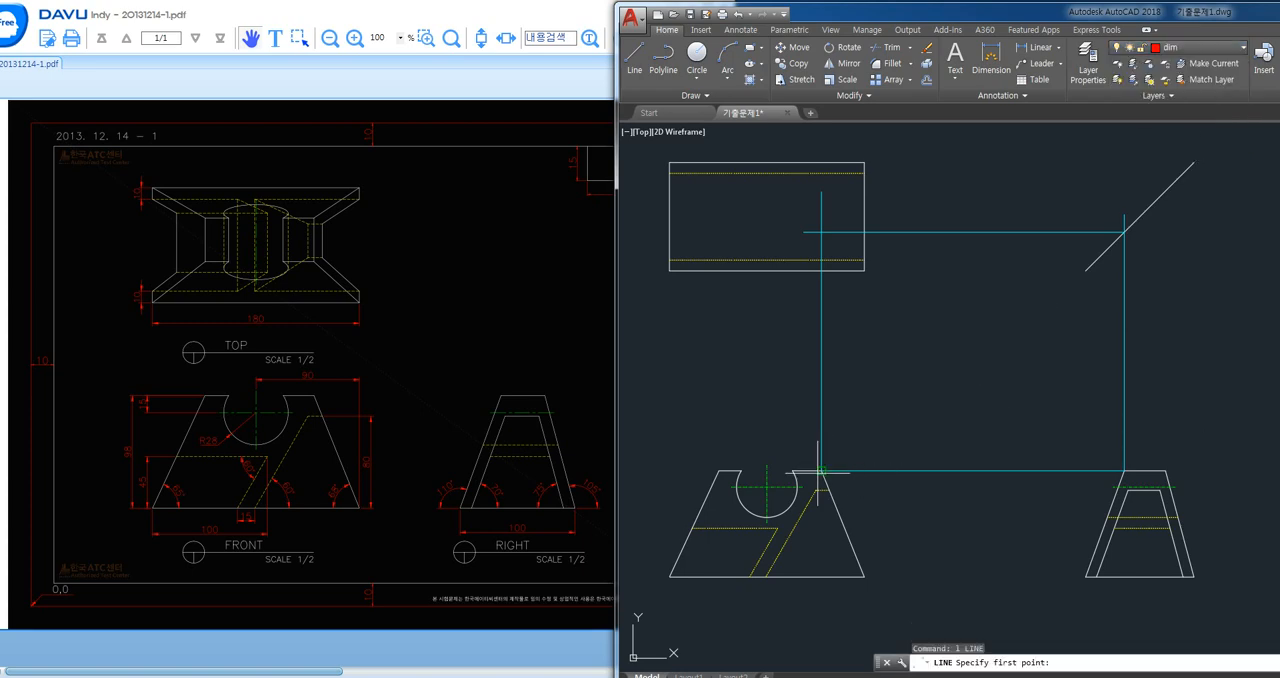
left_click(866, 577)
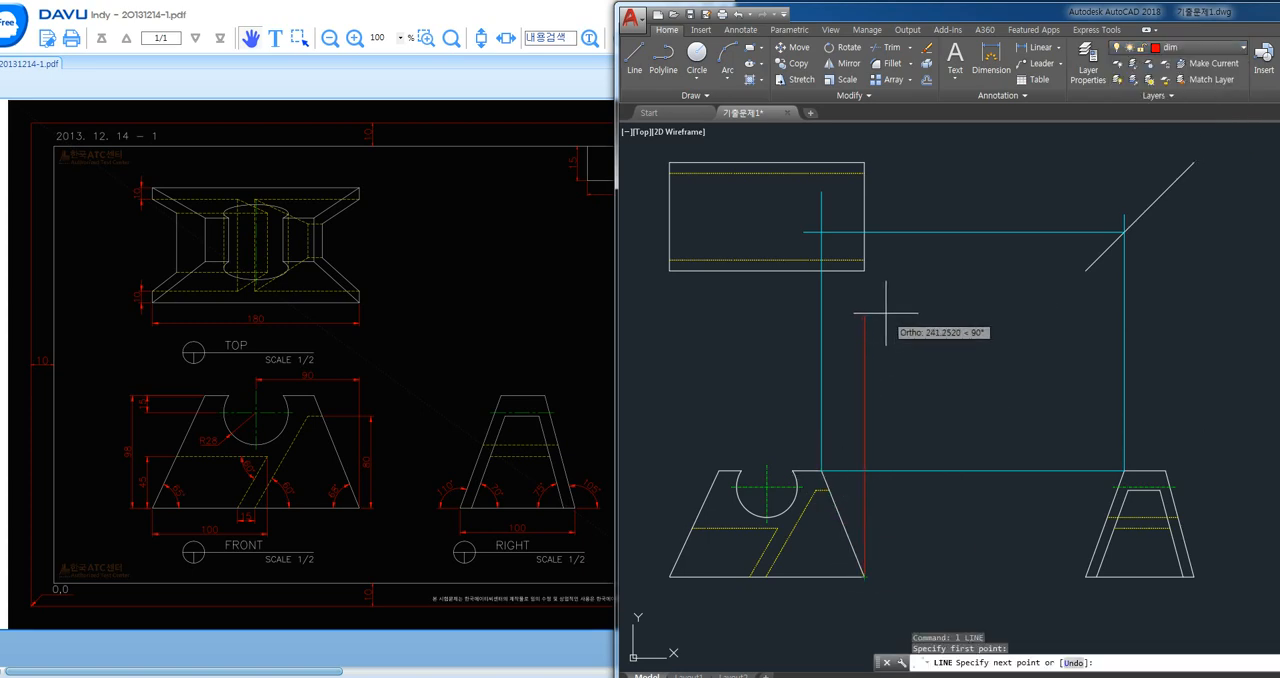
left_click(865, 193)
key("Return")
key("Return")
- Draw a projection line from the front view's lower right corner to the right view's lower left corner, continuing vertically past the diagonal's lower end
left_click(865, 577)
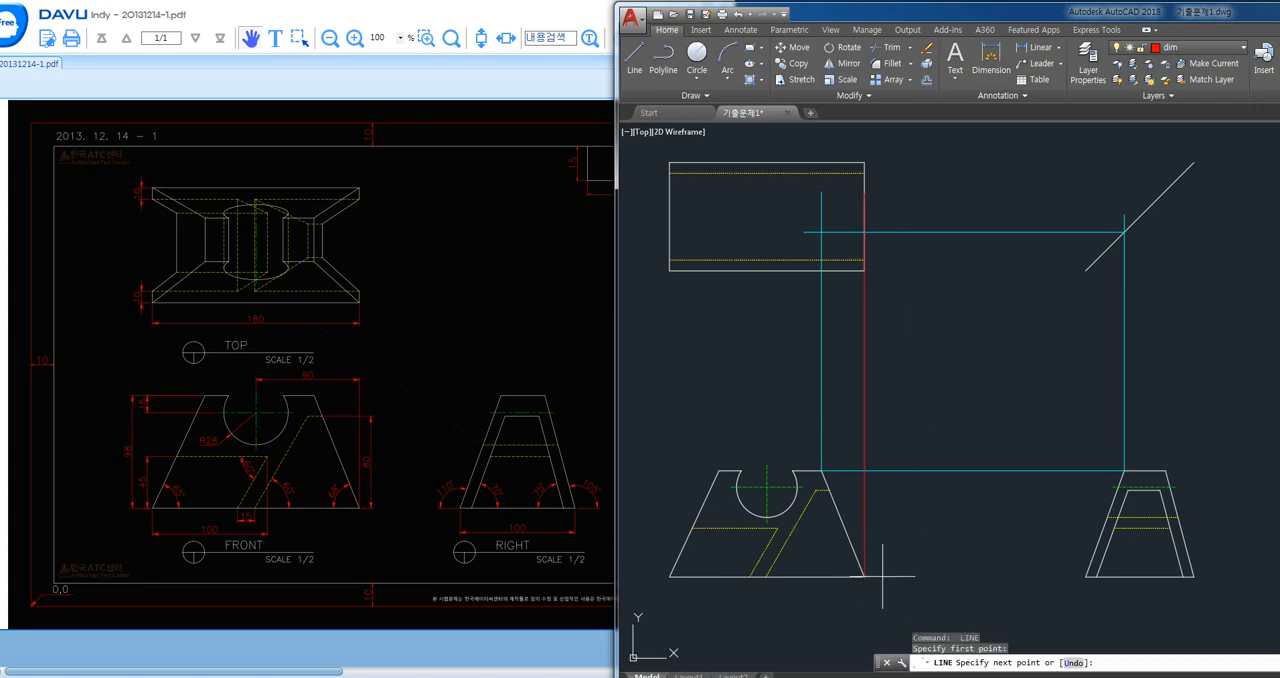
left_click(1086, 577)
left_click(1086, 270)
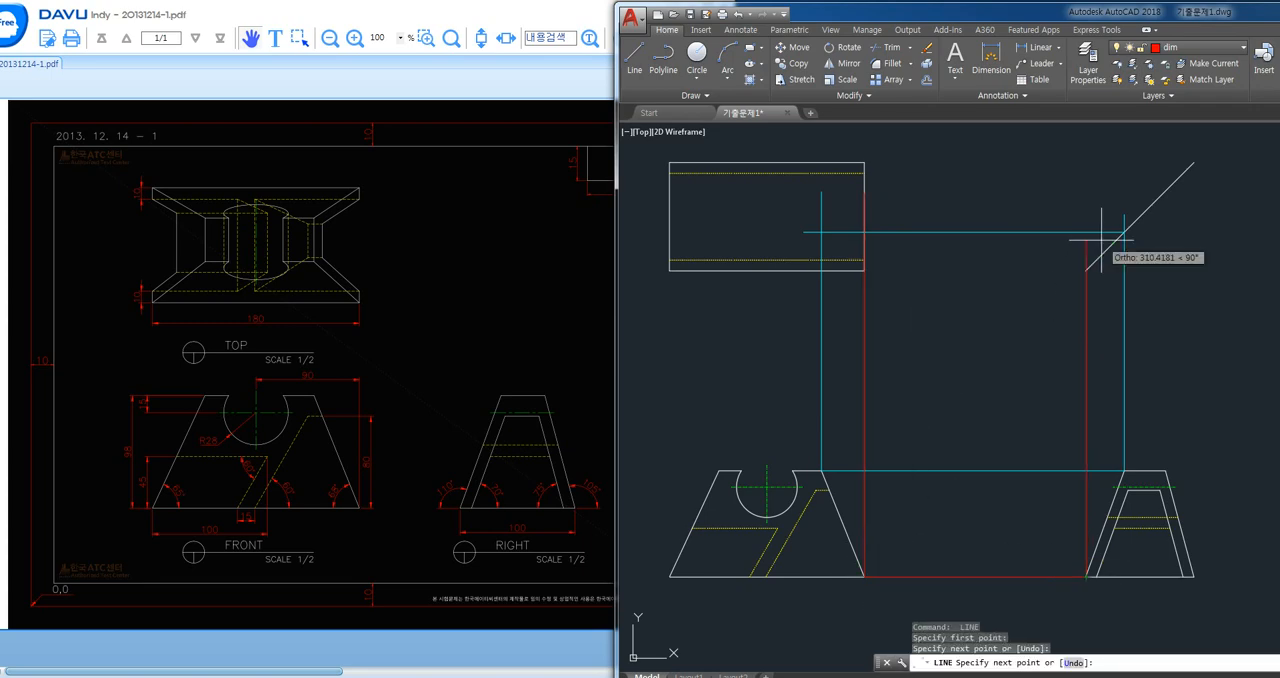
key("Return")
key("Return")
- Draw a horizontal projection line from the diagonal's lower end to the top view's lower right corner
left_click(1086, 270)
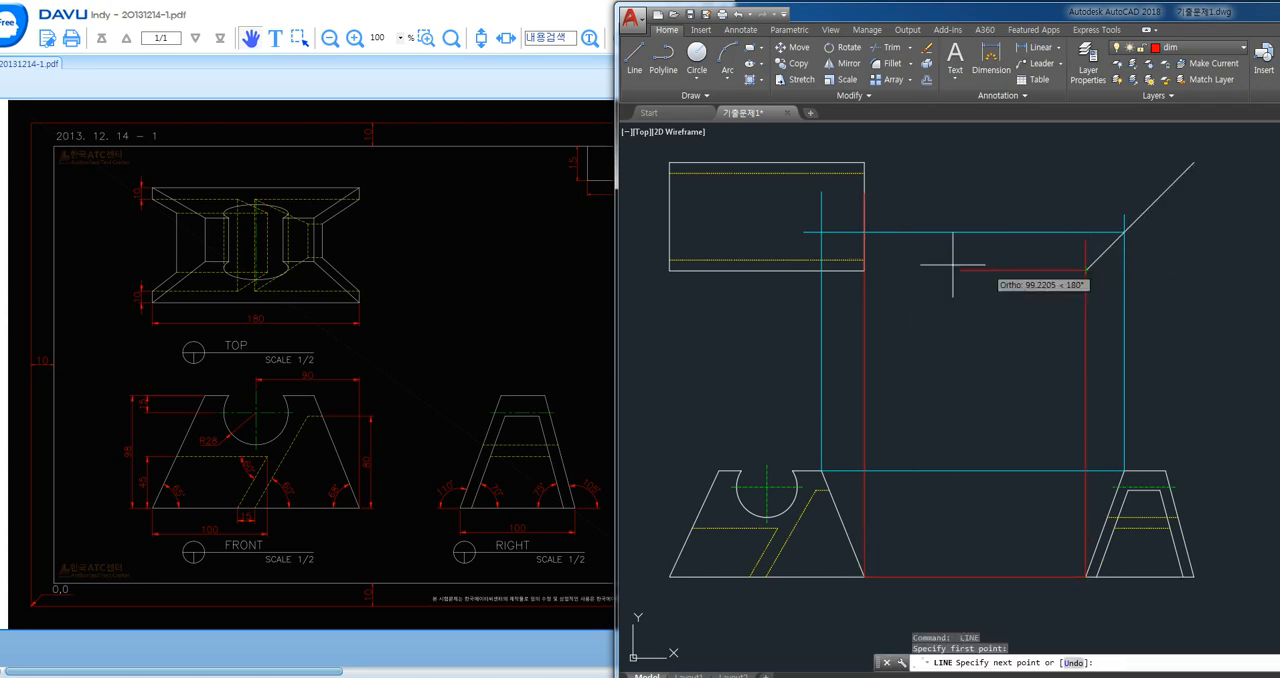
left_click(865, 270)
key("Return")
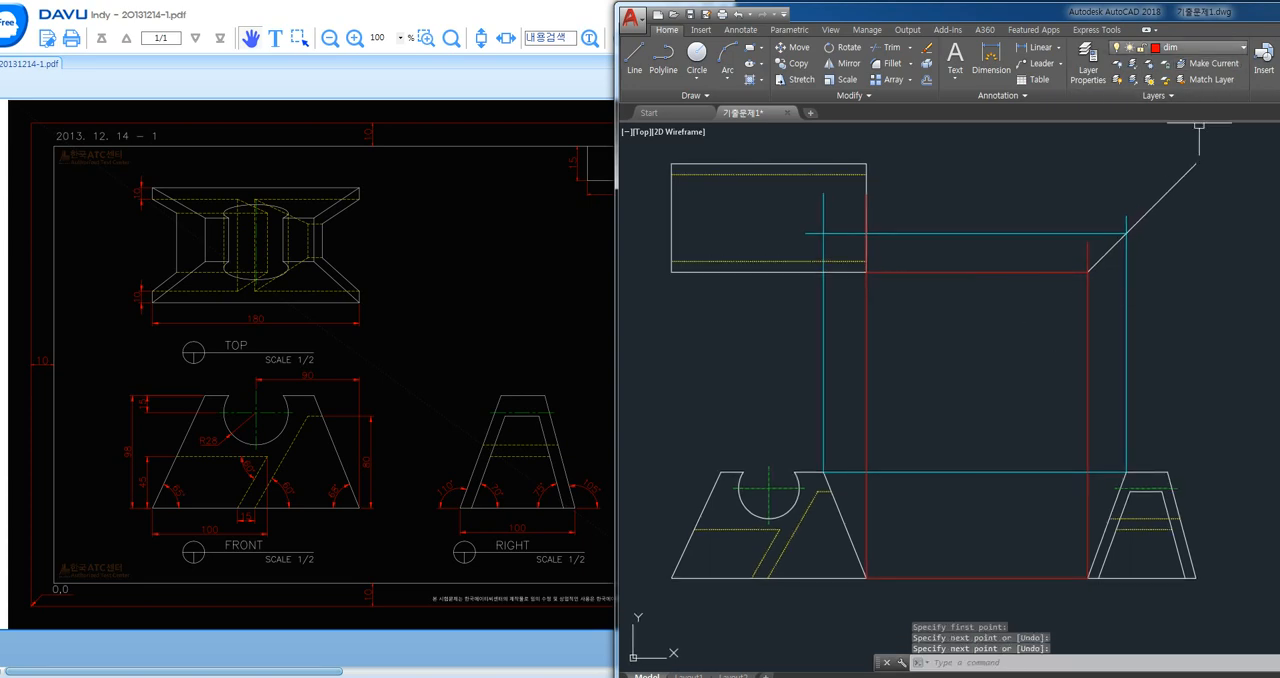
- Make model the current layer and draw the top view's slanted edge from the mview projection lines' intersection to the lower right corner
left_click(1200, 47)
left_click(1180, 144)
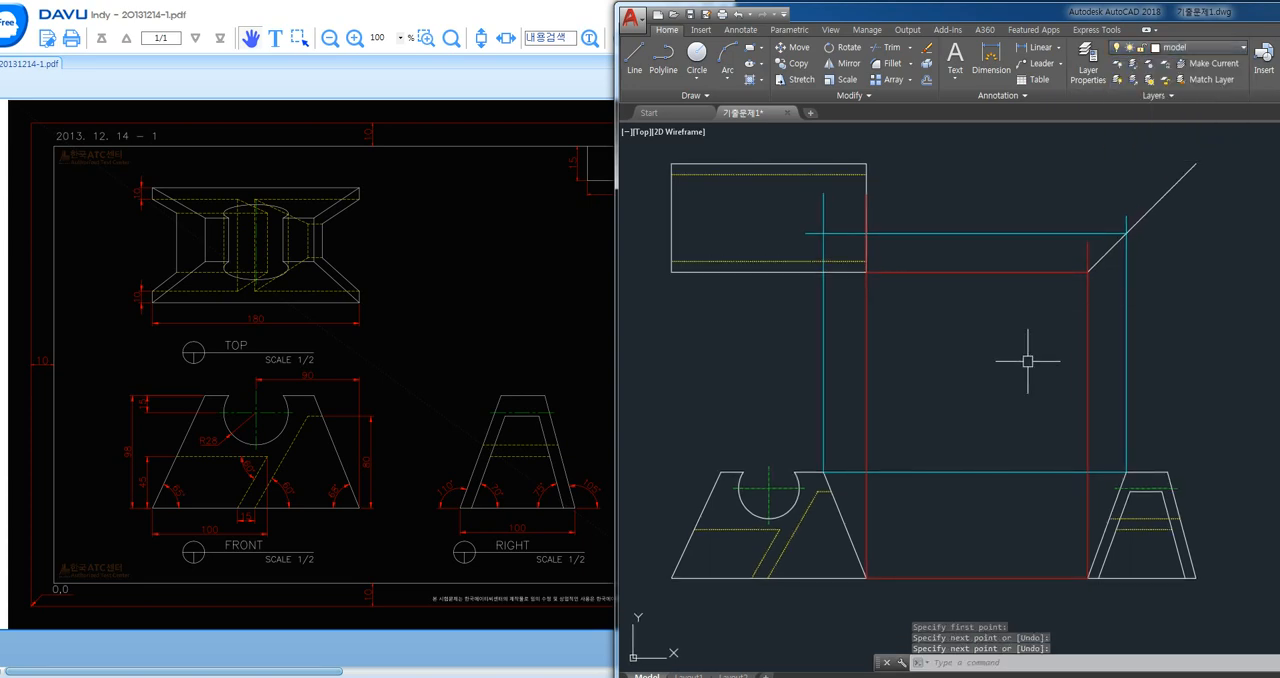
type("l")
key("Return")
left_click(823, 233)
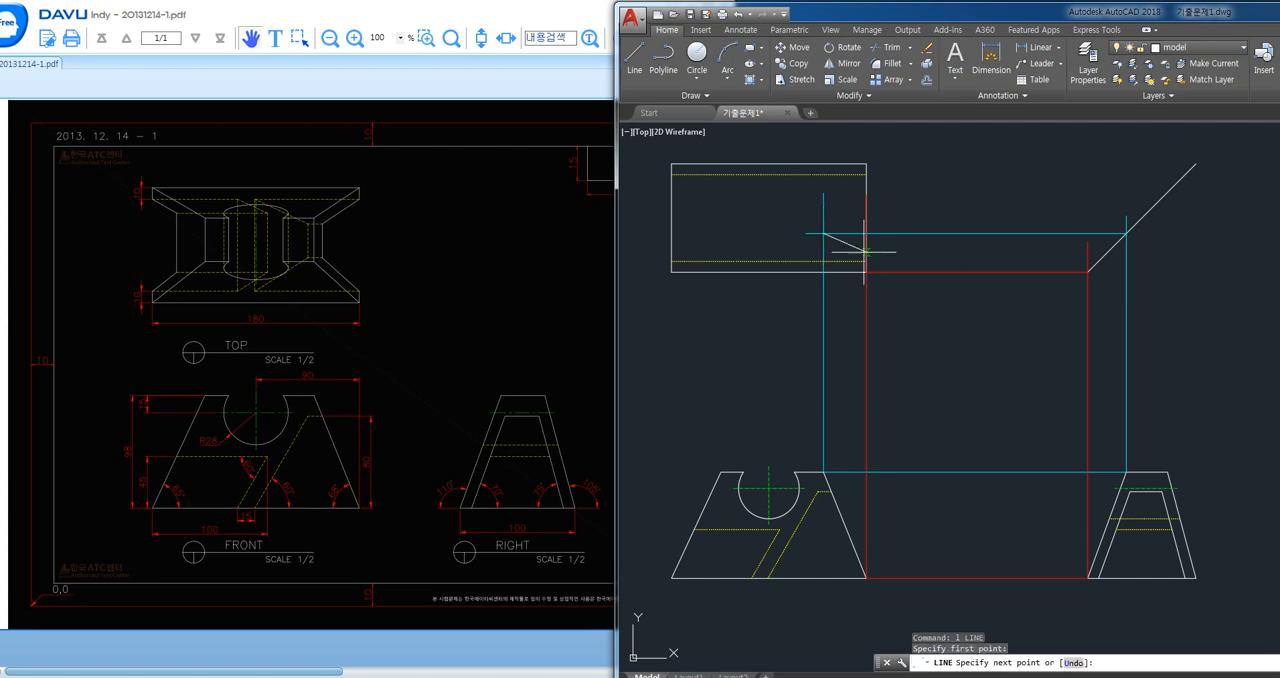
left_click(865, 270)
key("Return")
- Erase the horizontal projection lines reaching the top view and the four vertical projection lines between the views
left_click(952, 213)
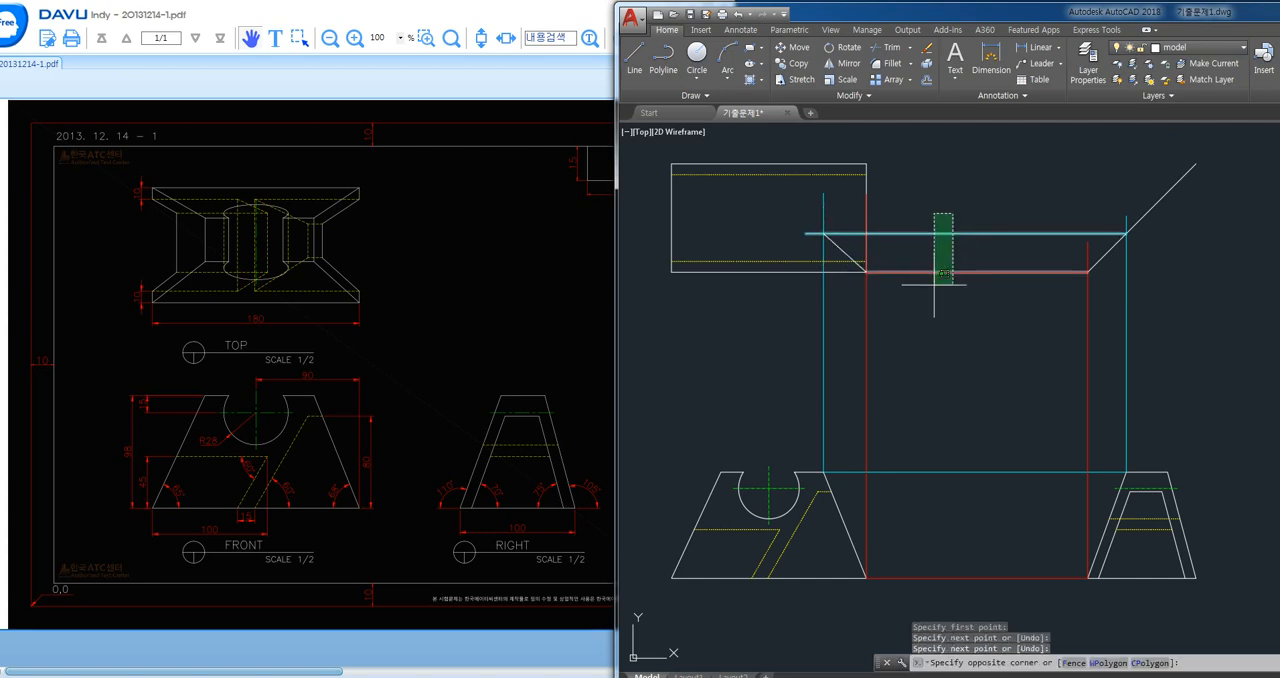
left_click(938, 288)
key("Delete")
left_click(1198, 366)
left_click(746, 390)
key("Delete")
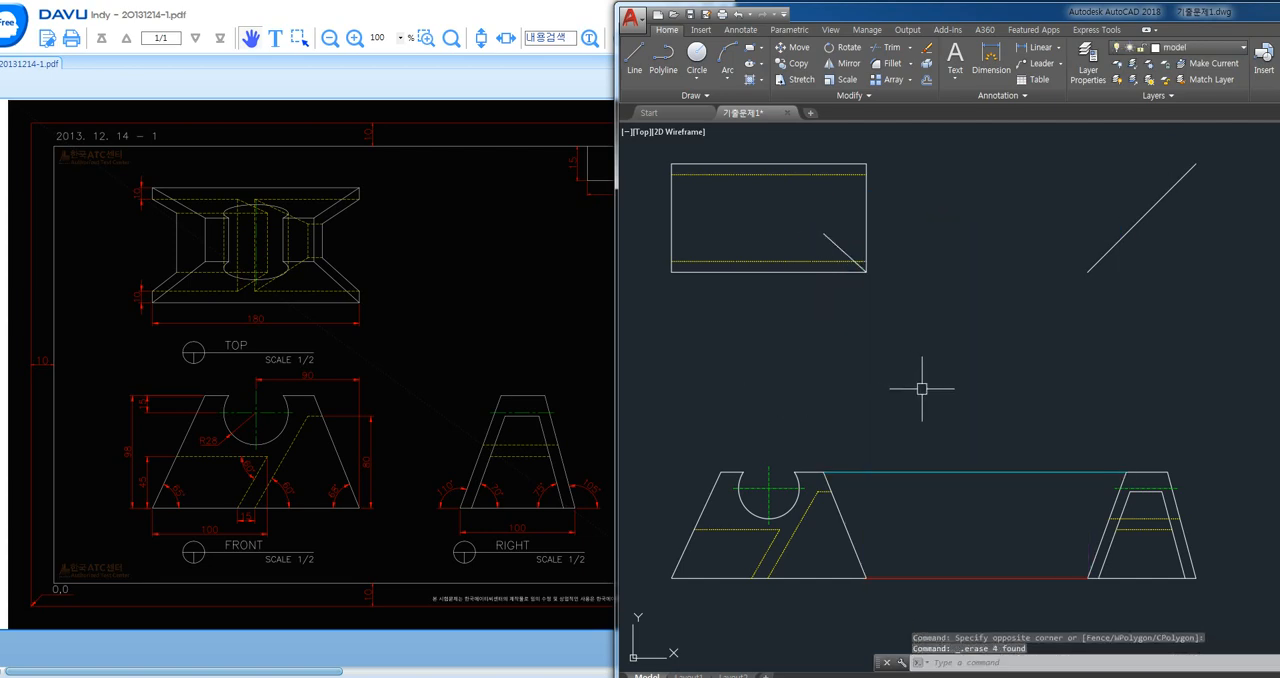
- Undo the last two erasures and erase all vertical and horizontal projection lines between the three views
key("ctrl+z")
key("ctrl+z")
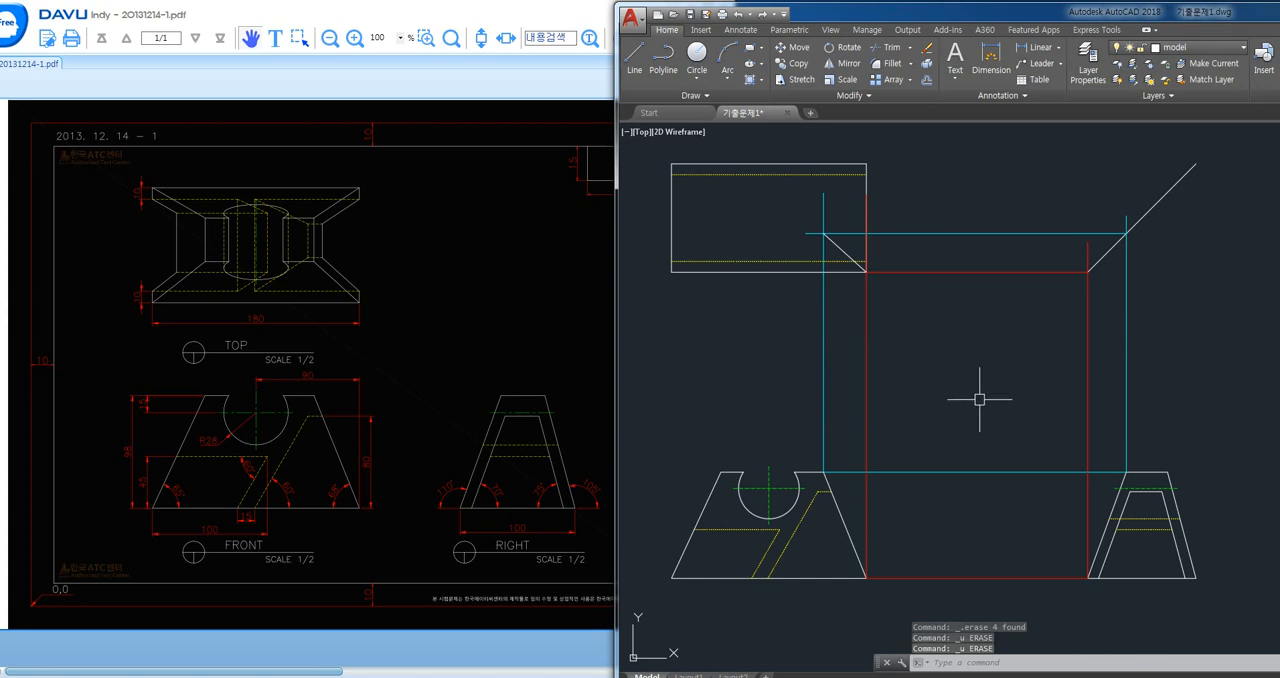
left_click(1185, 356)
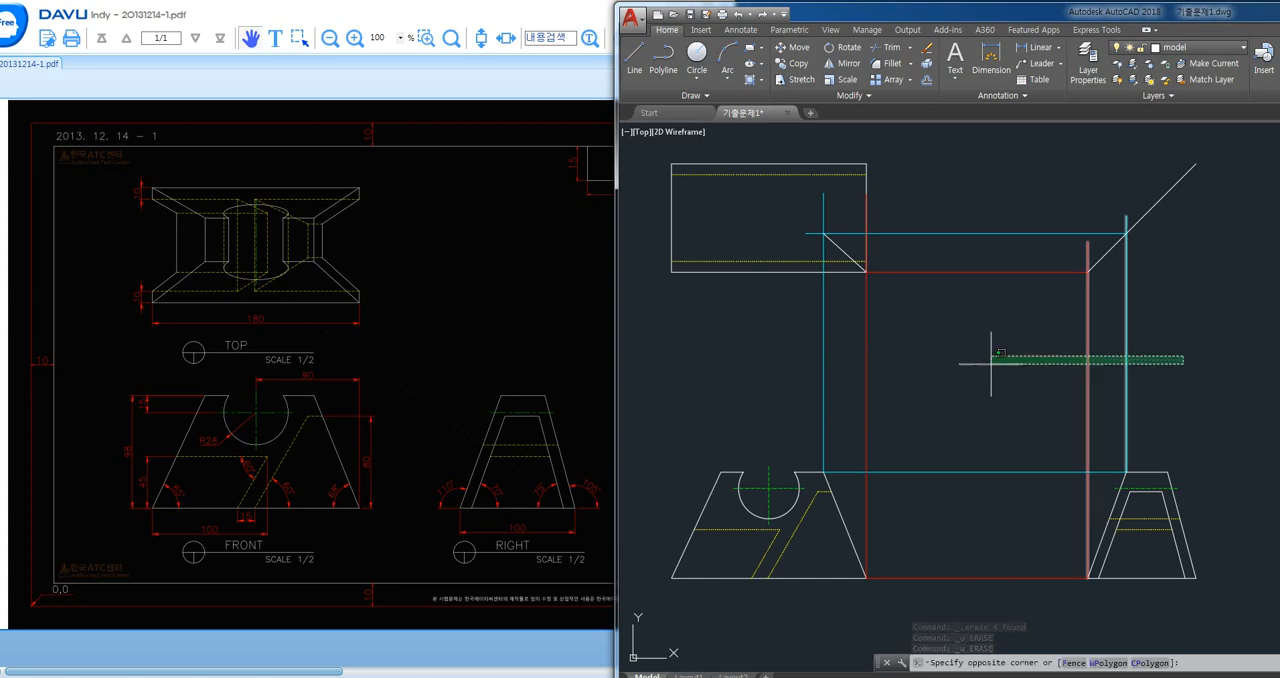
left_click(781, 380)
key("Delete")
left_click(993, 196)
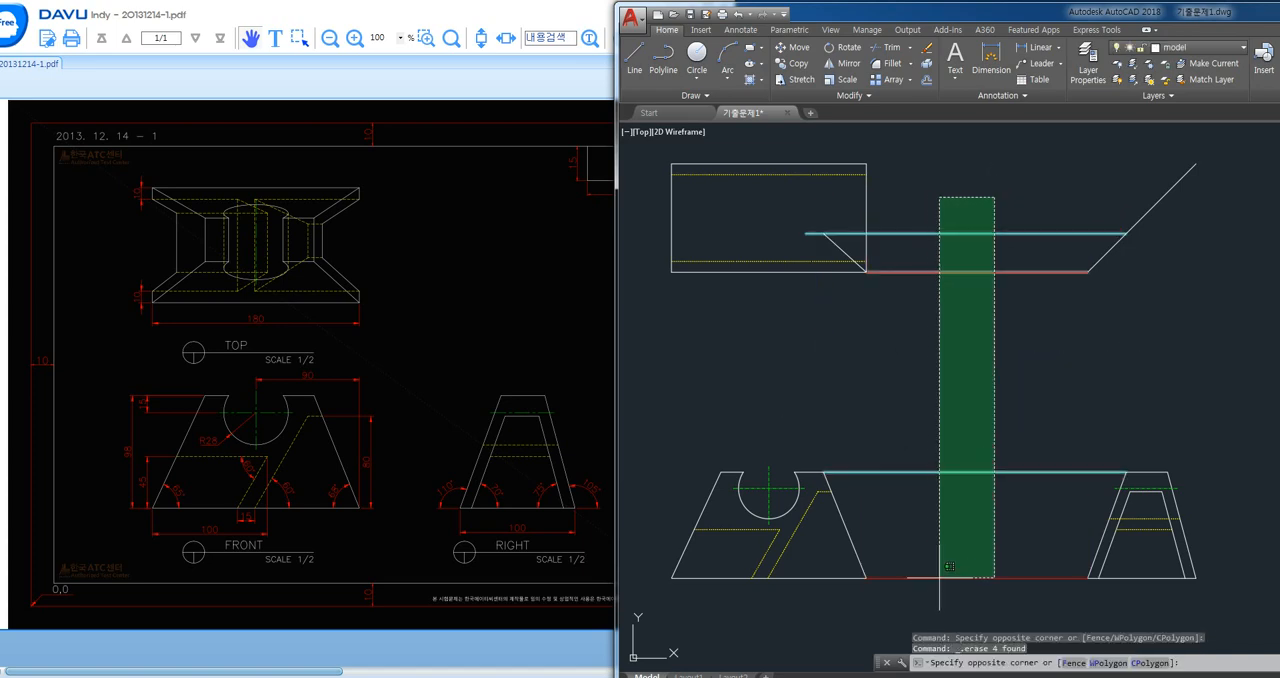
left_click(938, 572)
key("Delete")
- Draw a vertical projection line from the front view's upper left corner up into the top view
type("l")
key("Return")
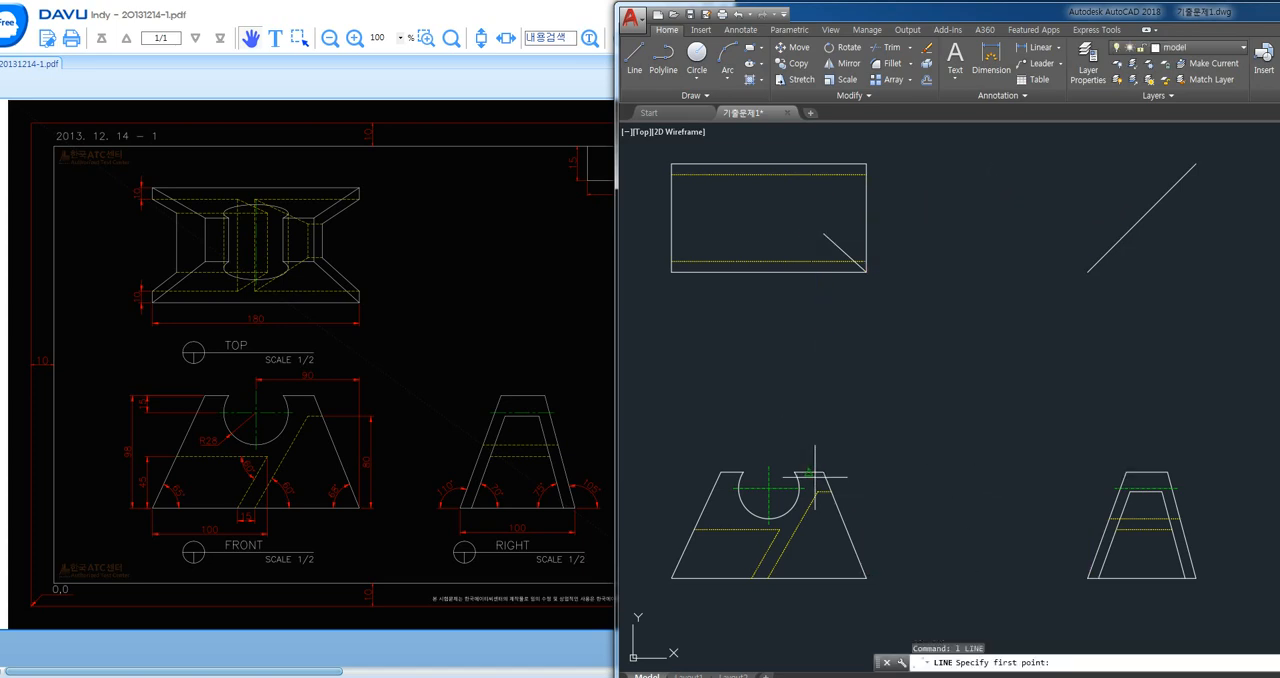
left_click(720, 470)
left_click(738, 207)
key("Return")
key("Return")
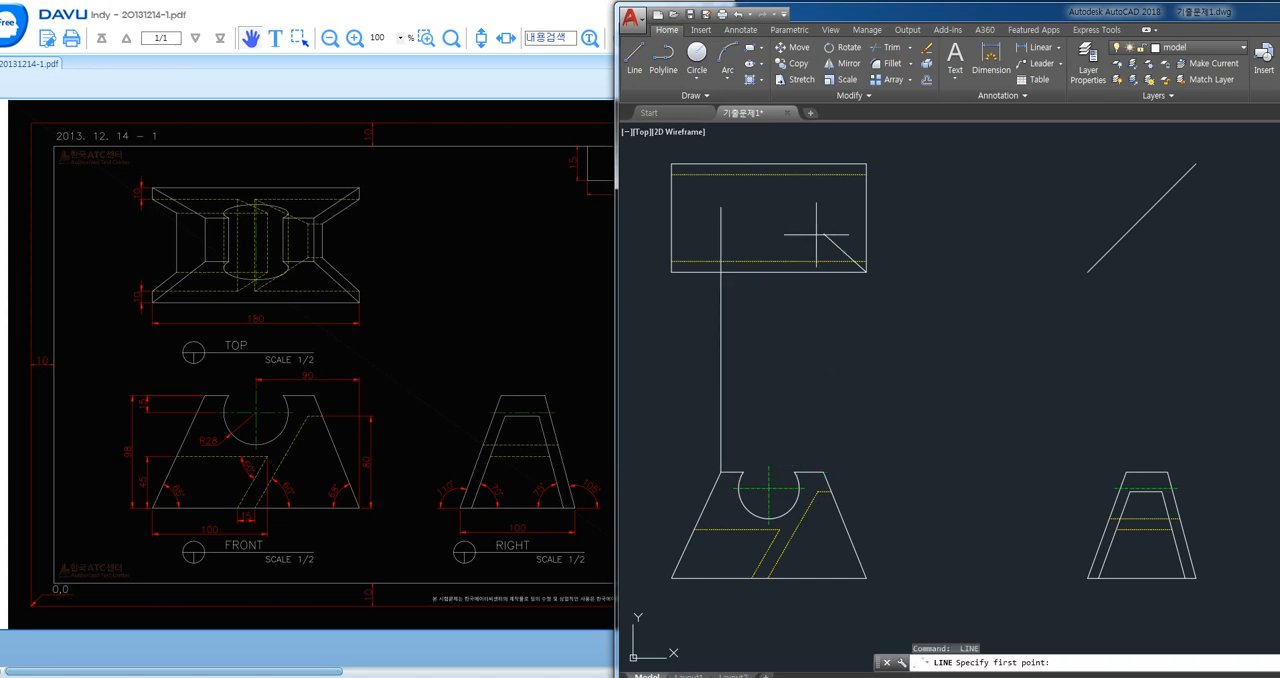
- Draw the top view's lower inner edge and slanted edge to the lower left corner, and erase the vertical projection line
left_click(823, 233)
left_click(721, 234)
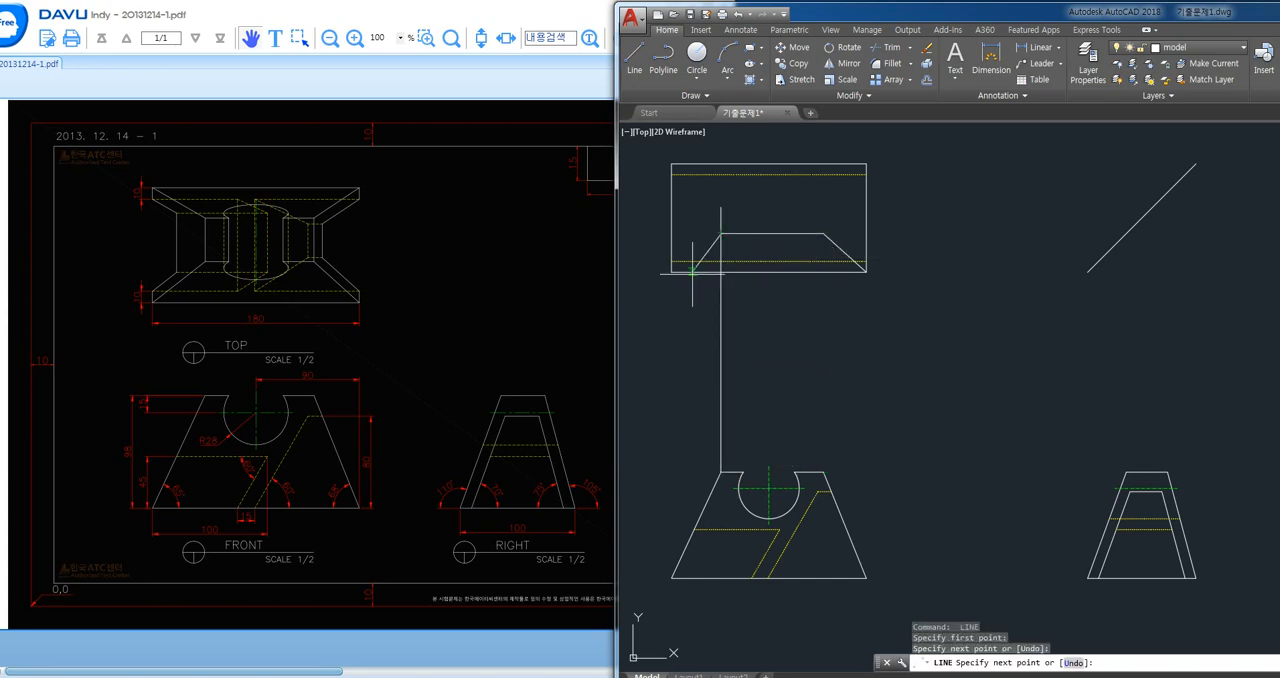
key("Return")
left_click(720, 385)
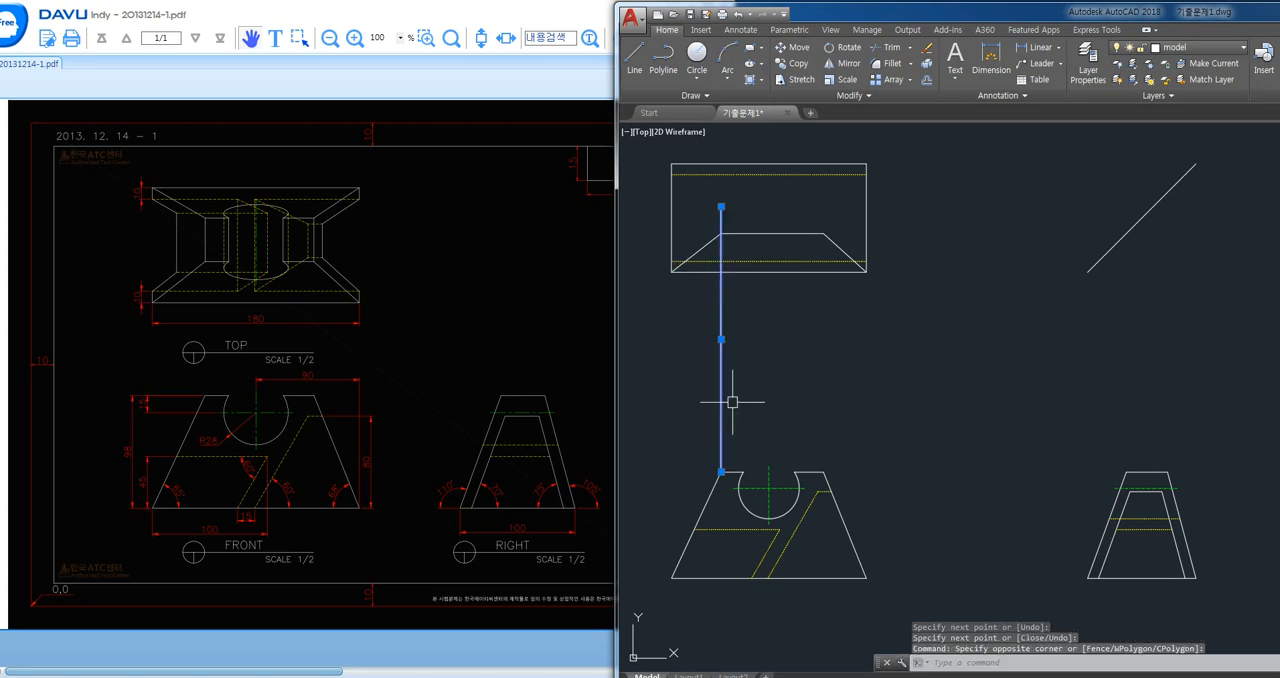
key("Delete")
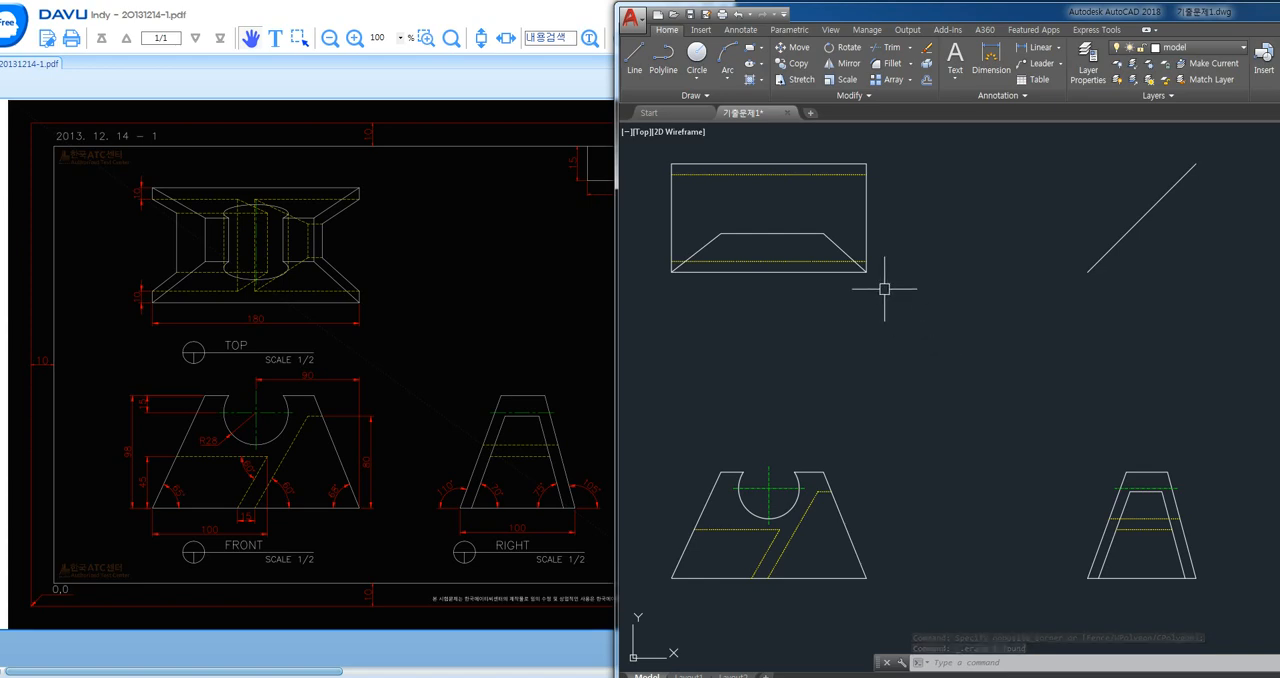
key("Delete")
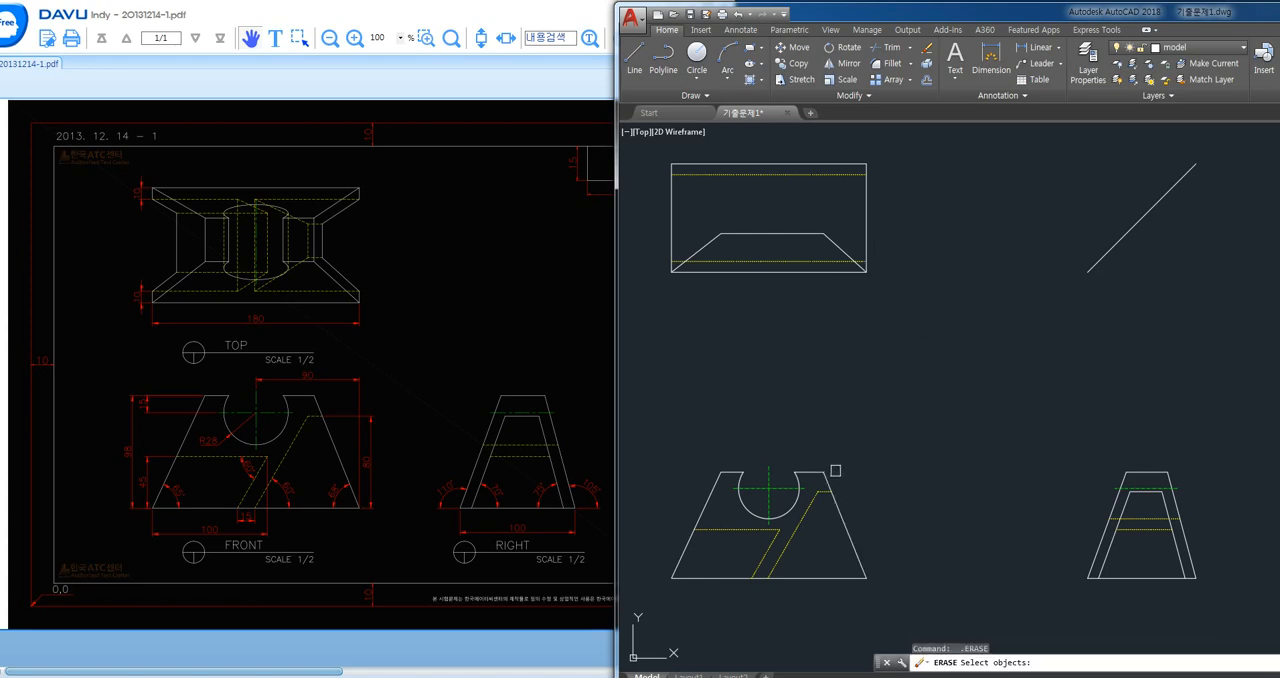
key("Escape")
- Draw a projection line from the front view's upper right corner through the right view's upper right corner and vertically past the diagonal
type("l")
left_click(823, 470)
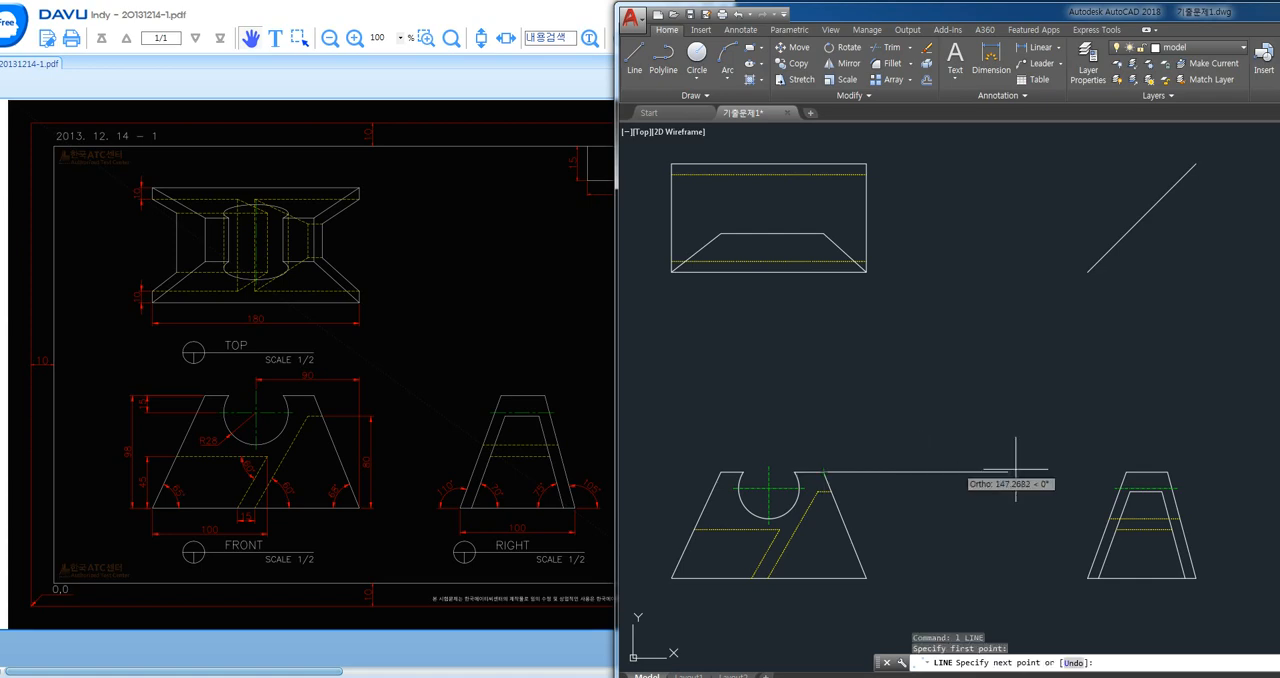
left_click(1127, 472)
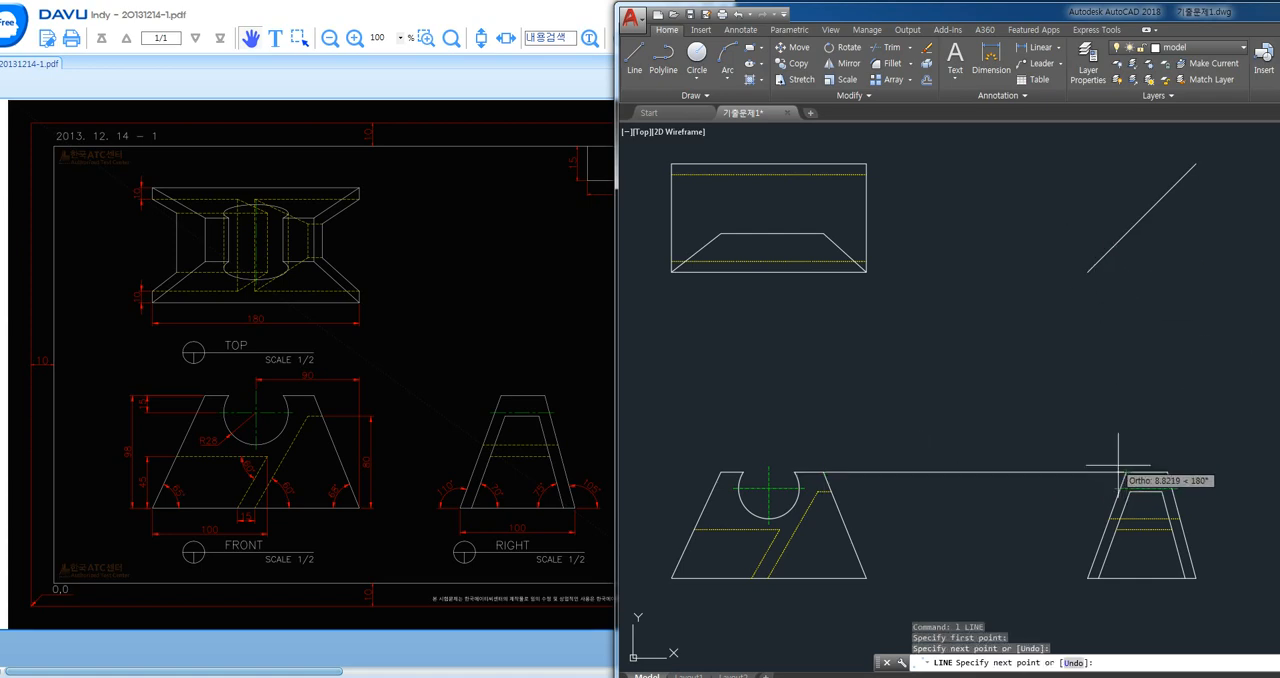
left_click(1167, 471)
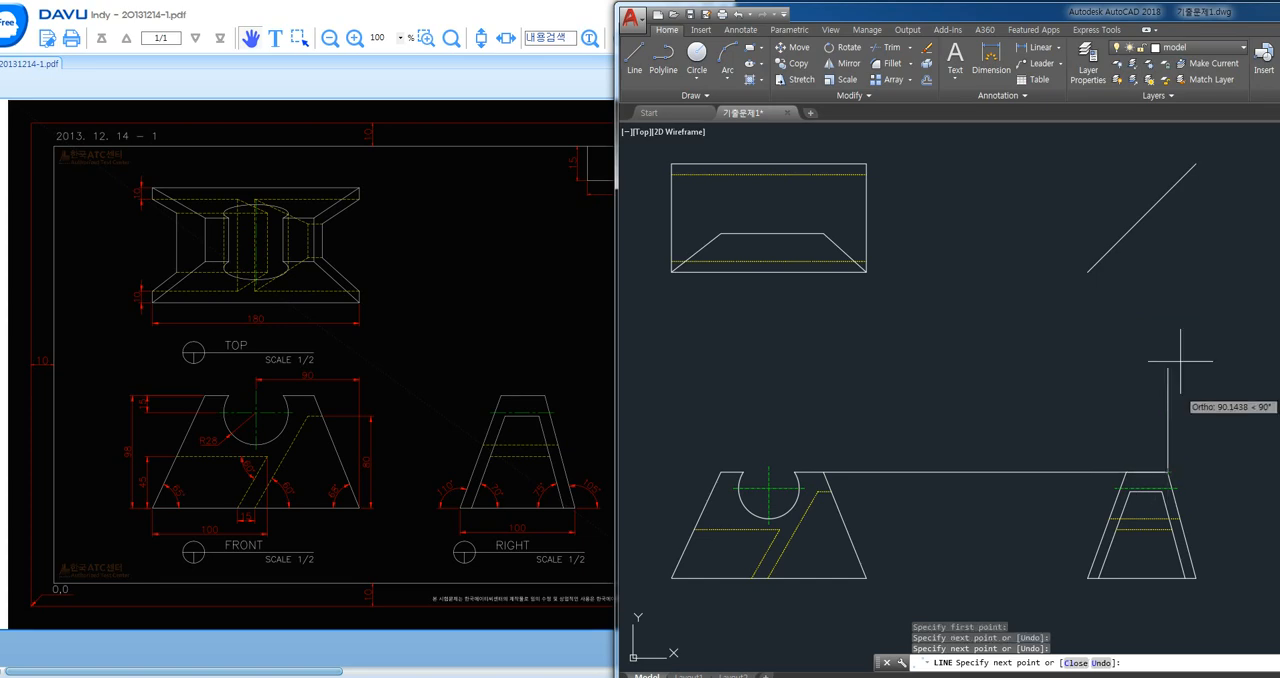
left_click(1170, 190)
key("Return")
key("Return")
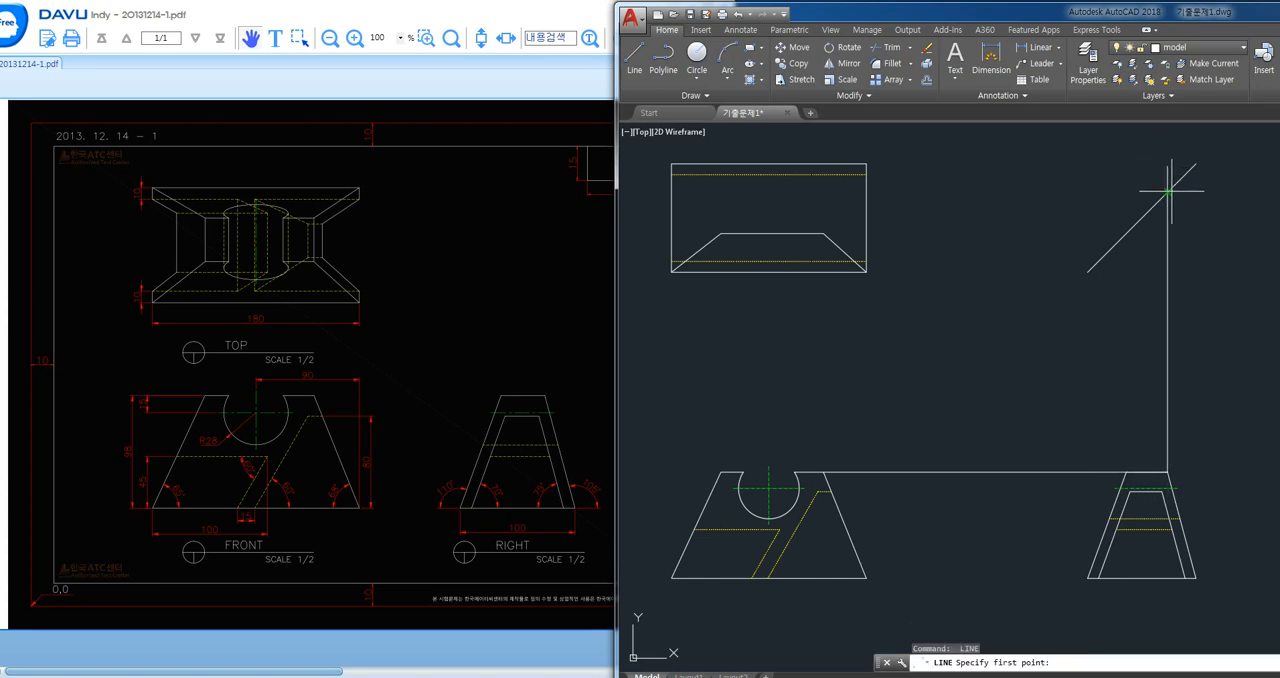
- Draw a horizontal projection line from the vertical line's intersection with the diagonal into the top view
left_click(1169, 191)
left_click(774, 191)
key("Return")
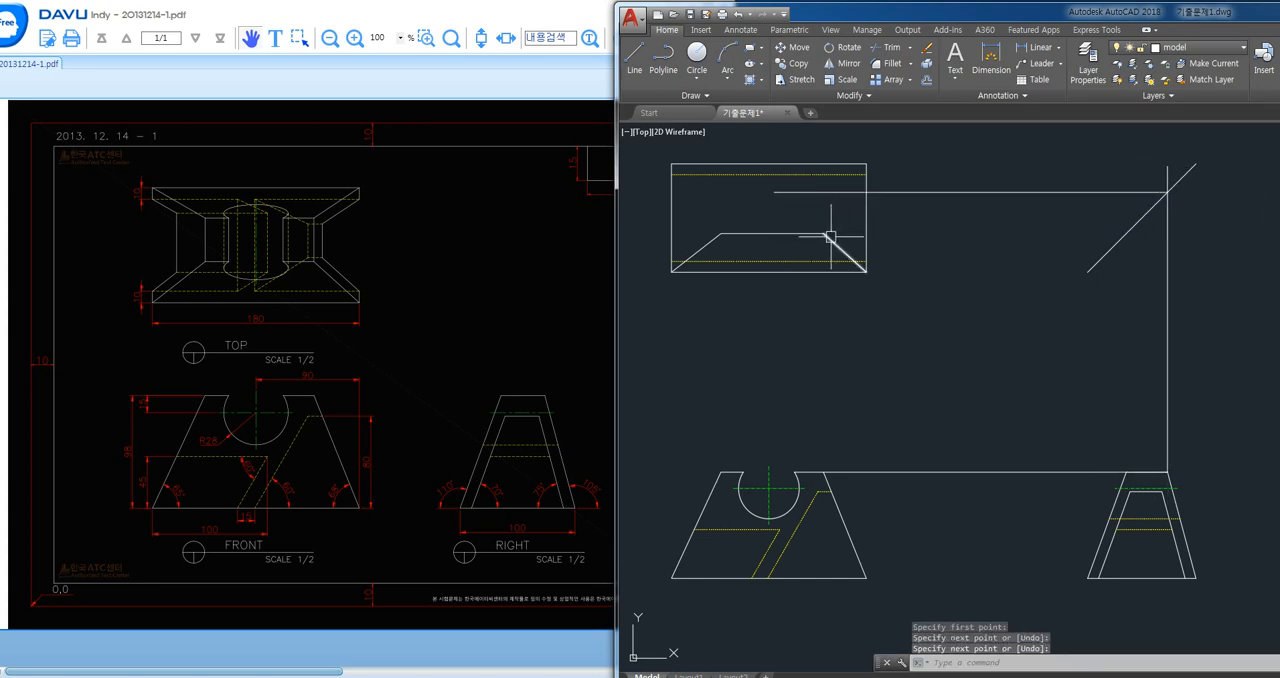
- Draw the top view's inner right edge from the lower inner edge up to the horizontal projection line
key("Return")
left_click(823, 233)
left_click(823, 191)
key("Return")
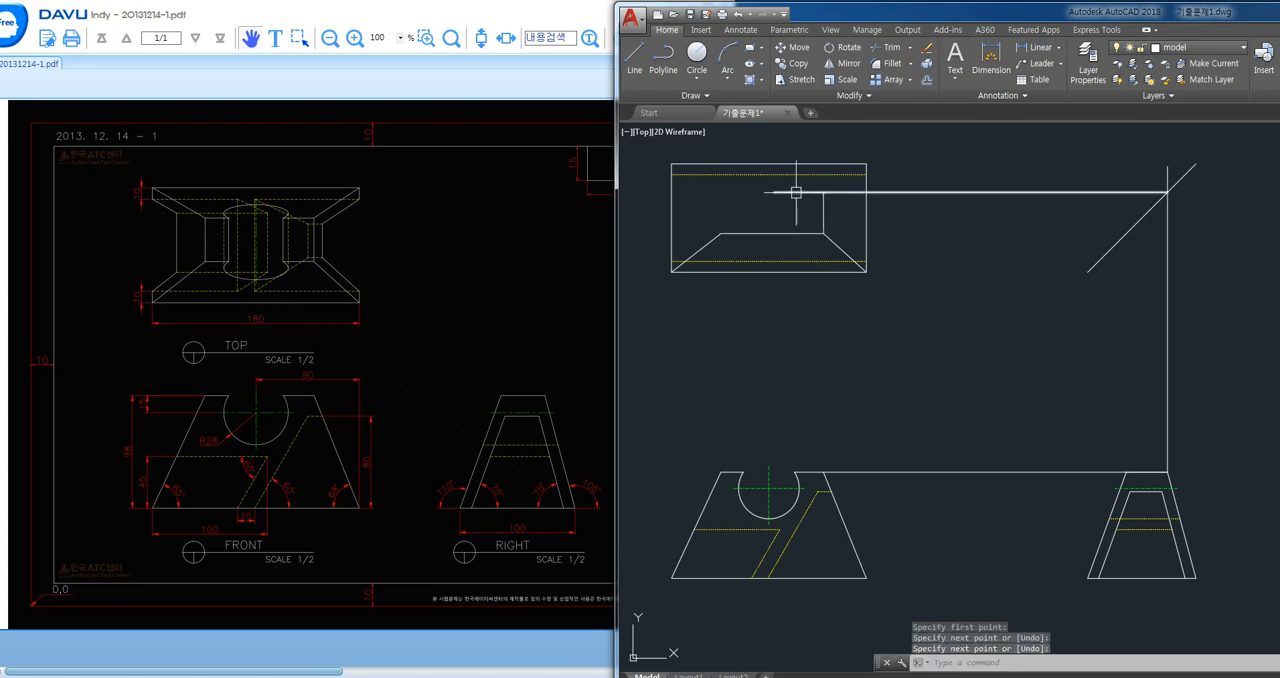
- Stretch the horizontal projection line further left across the top view and draw the inner left edge up to it
left_click(796, 191)
left_click(774, 191)
left_click(691, 191)
key("Escape")
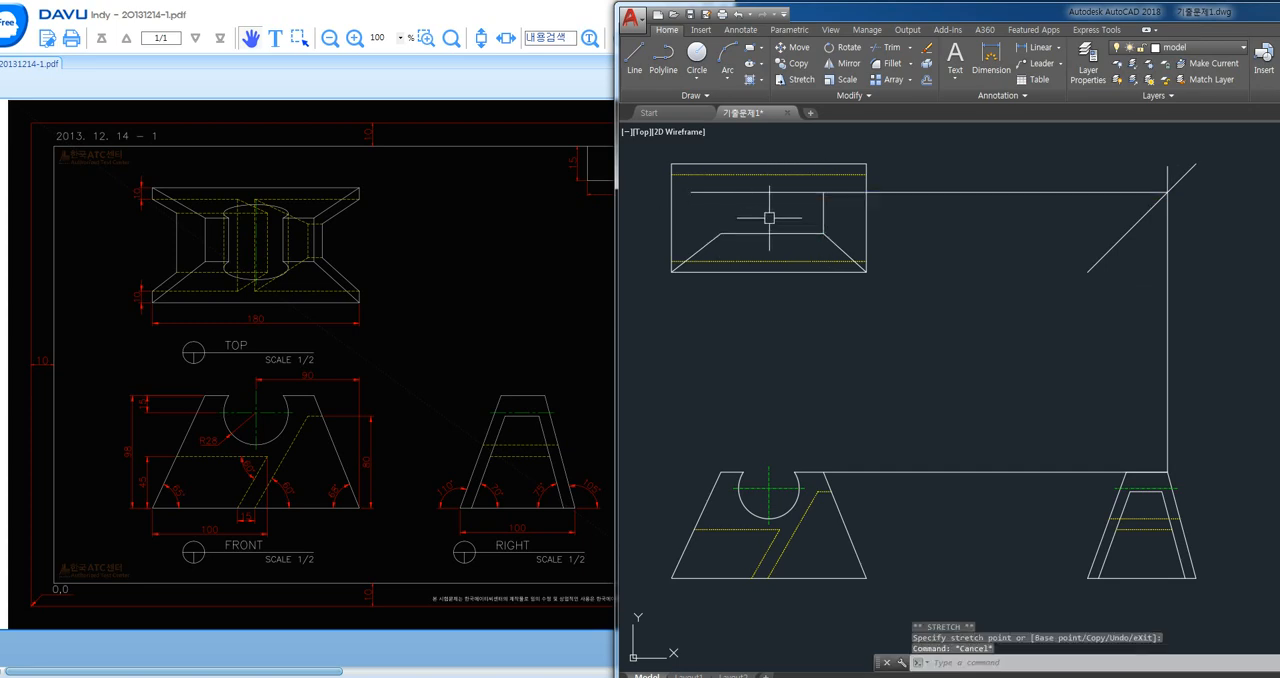
key("Return")
left_click(721, 233)
left_click(721, 191)
key("Return")
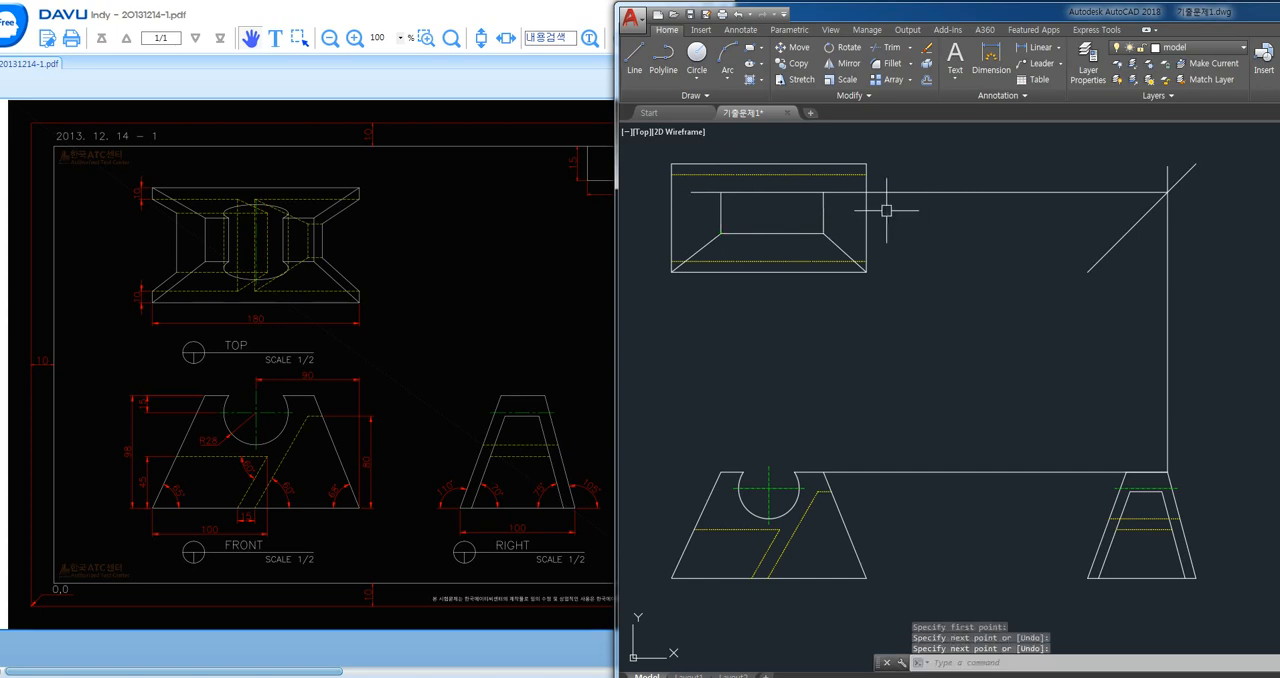
- Trim the projection line beyond both sides of the top view's inner rectangle
type("tr")
key("Return")
key("Return")
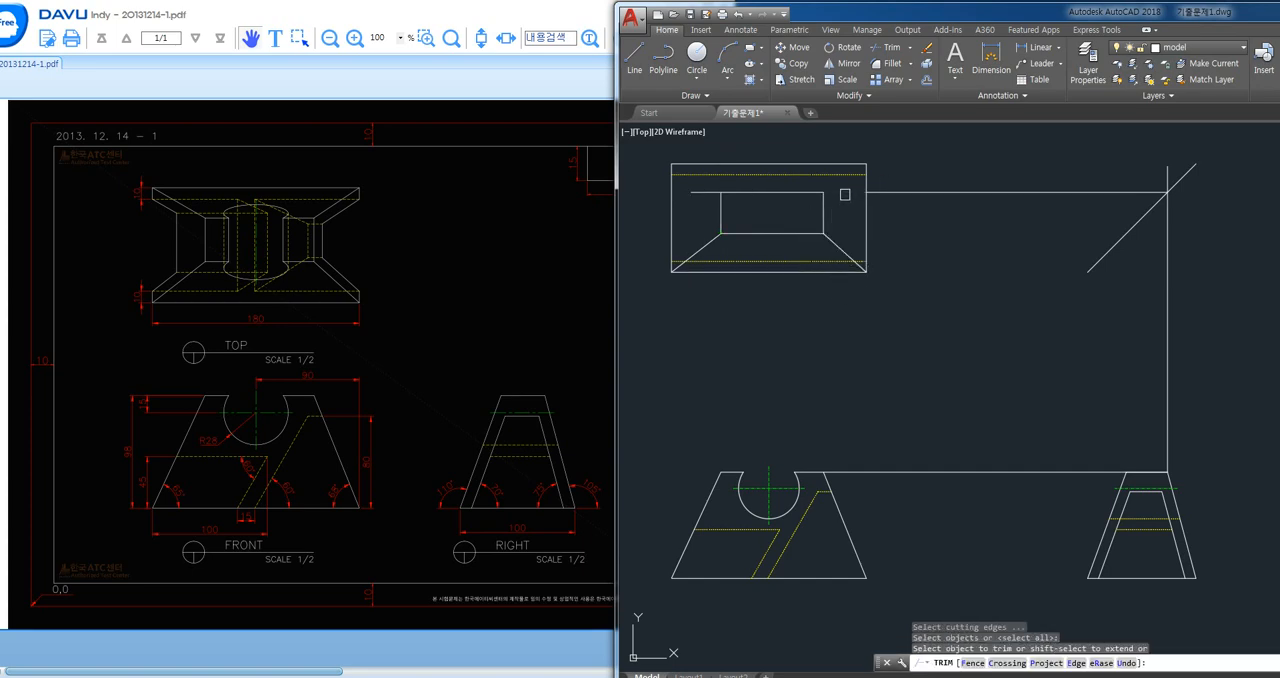
left_click(843, 193)
left_click(705, 192)
key("Return")
- Erase the remaining horizontal and vertical projection lines running between the views and the diagonal
left_click(955, 191)
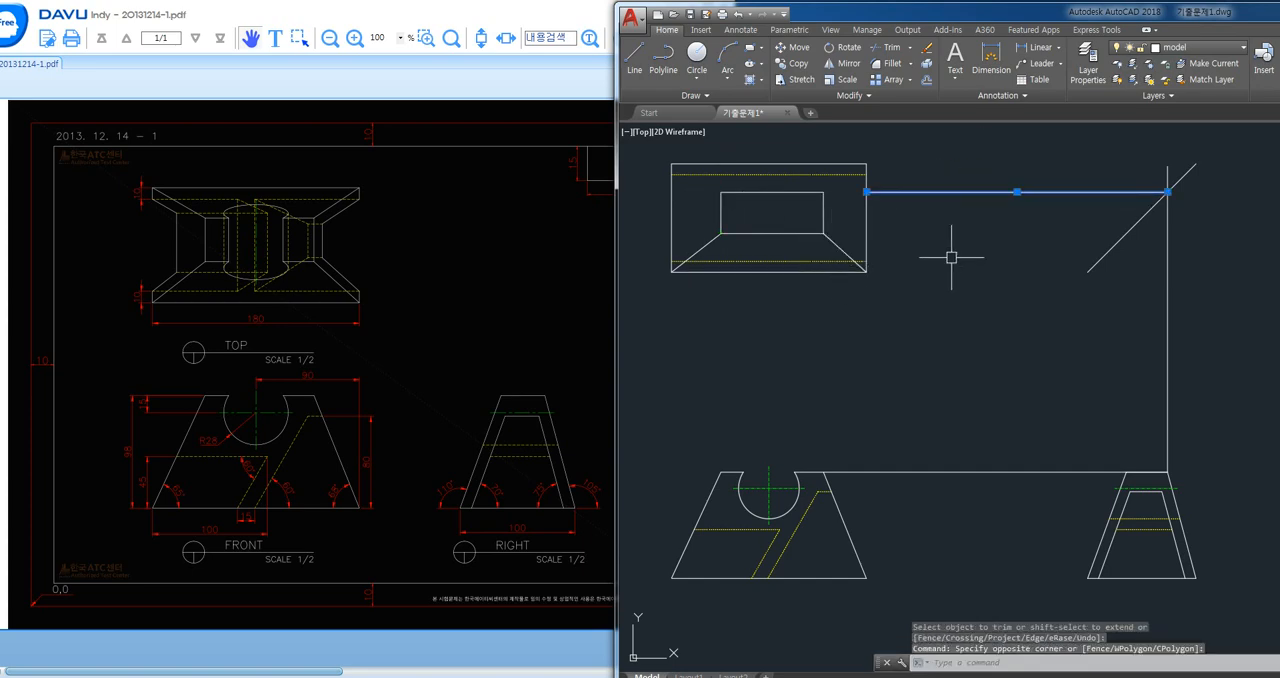
left_click(1228, 366)
left_click(975, 478)
key("Delete")
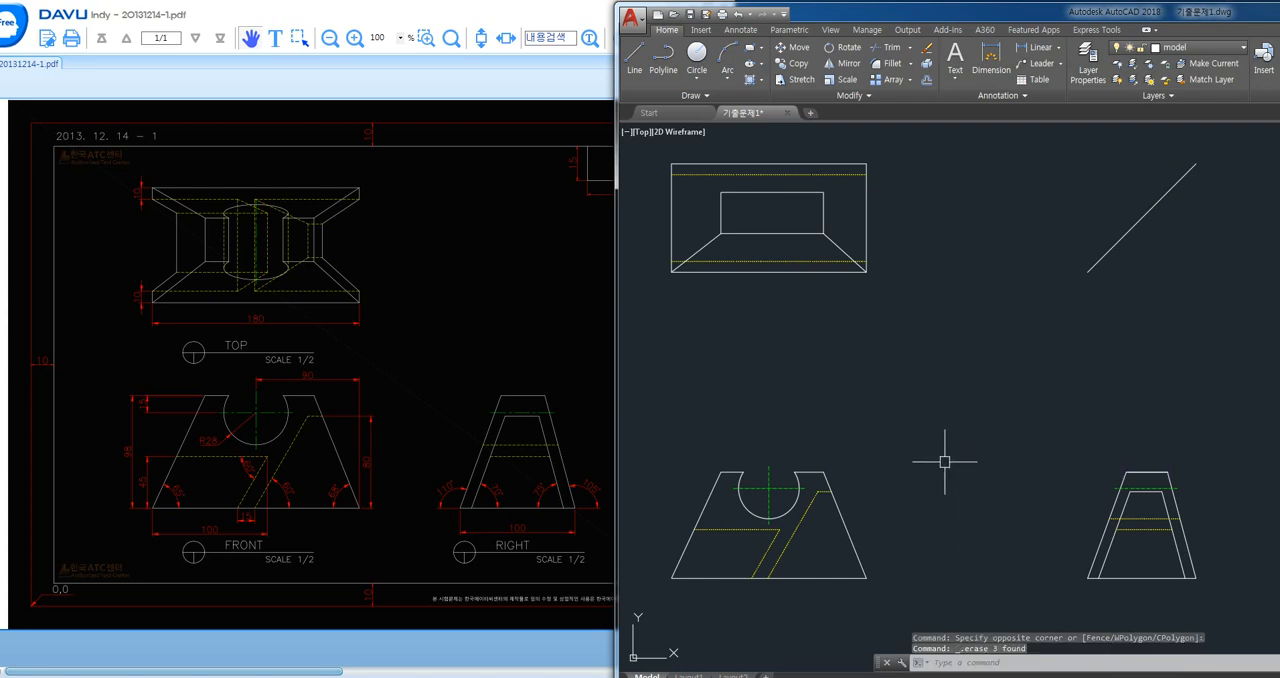
- Draw slanted edges from the inner rectangle's upper corners to the top view's upper right and upper left outer corners
type("l")
key("Return")
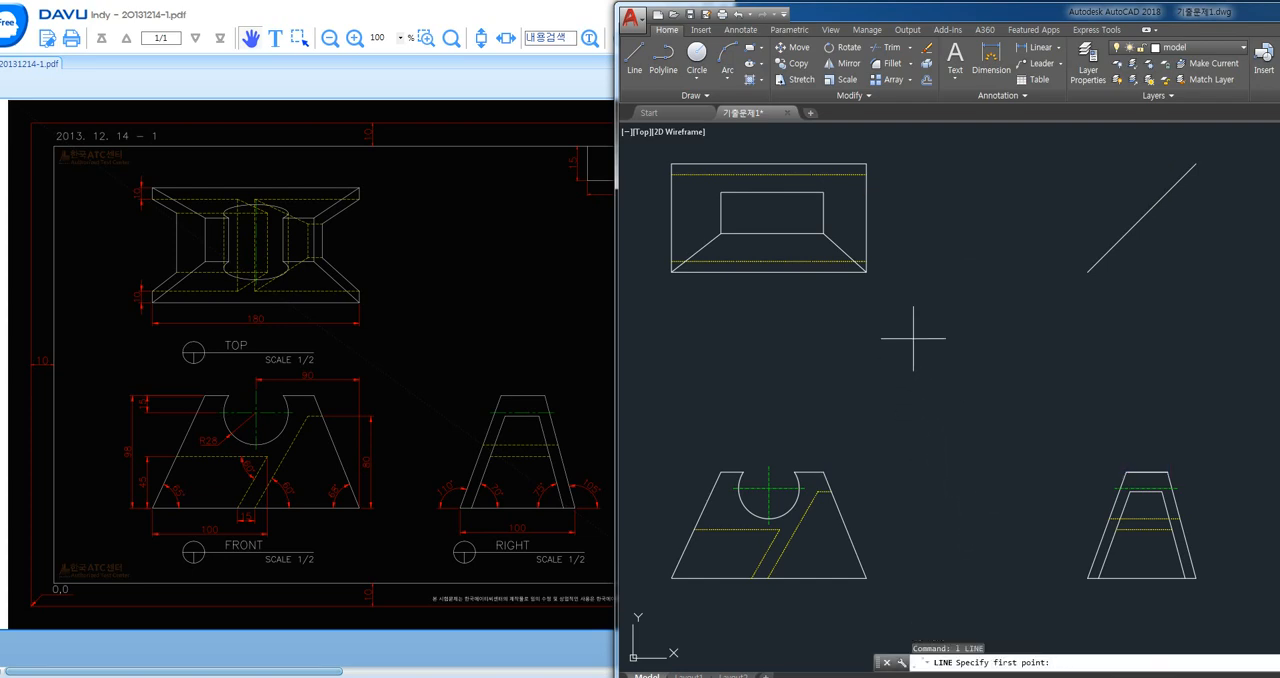
left_click(823, 193)
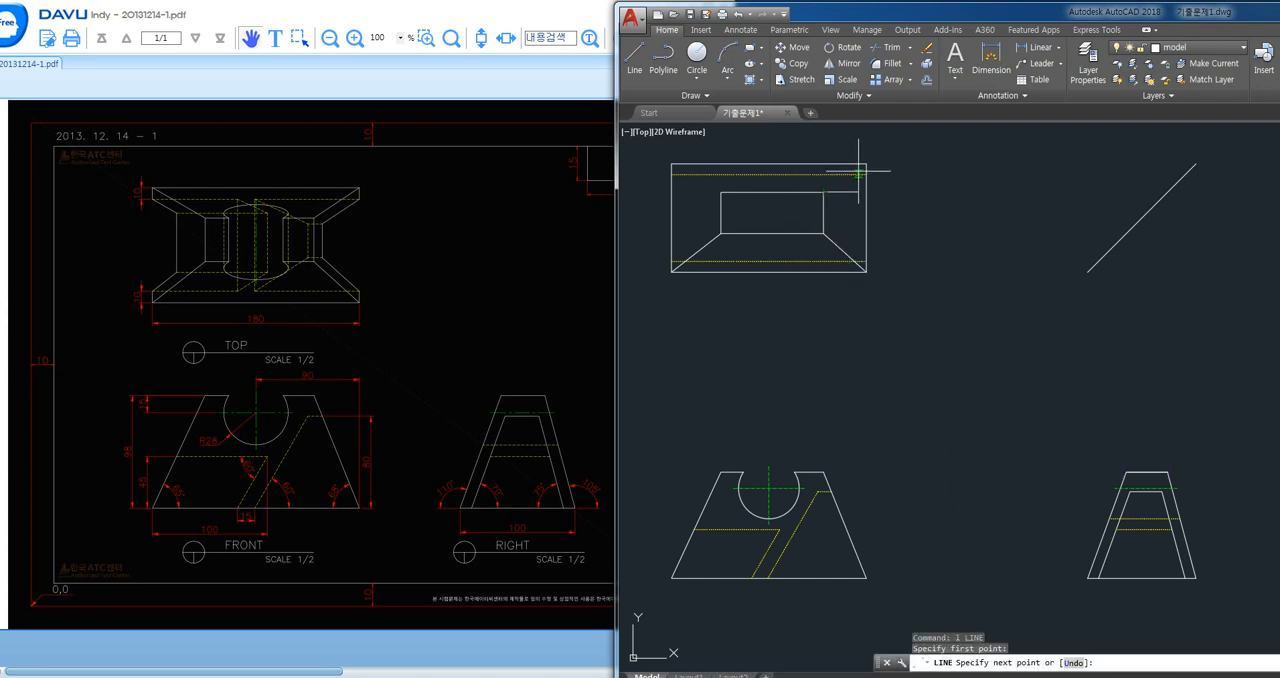
left_click(865, 165)
key("space")
key("space")
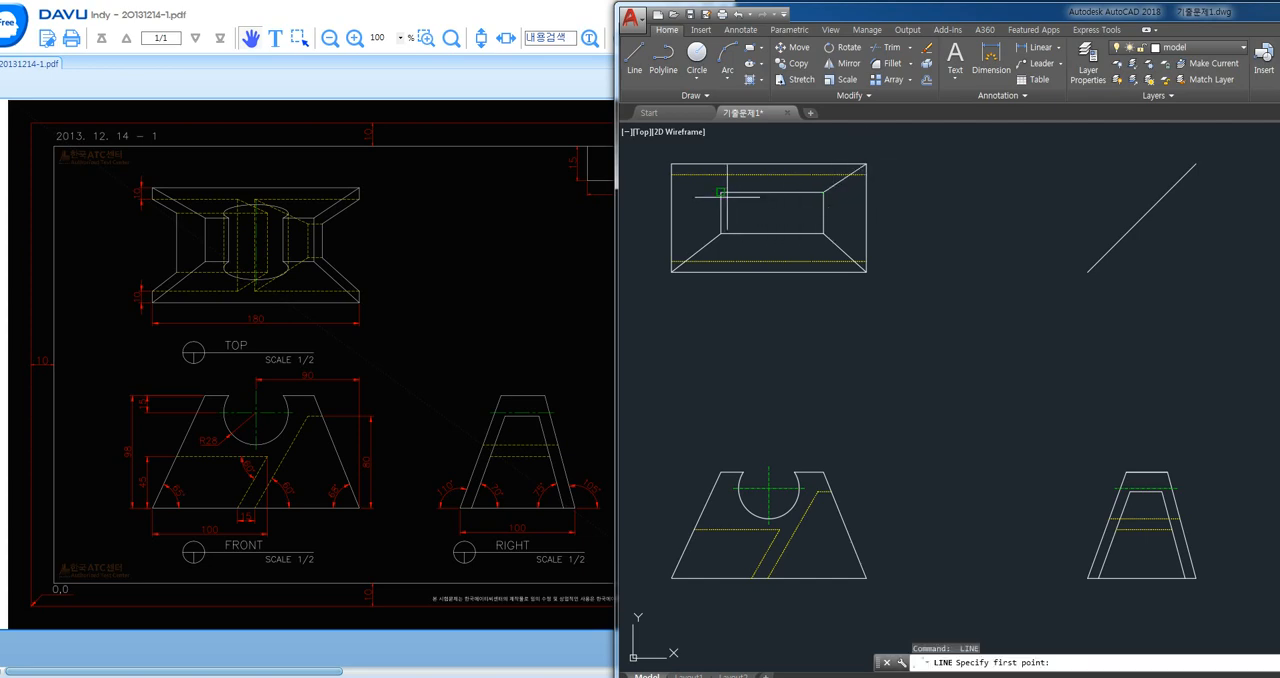
left_click(720, 192)
left_click(673, 166)
key("space")
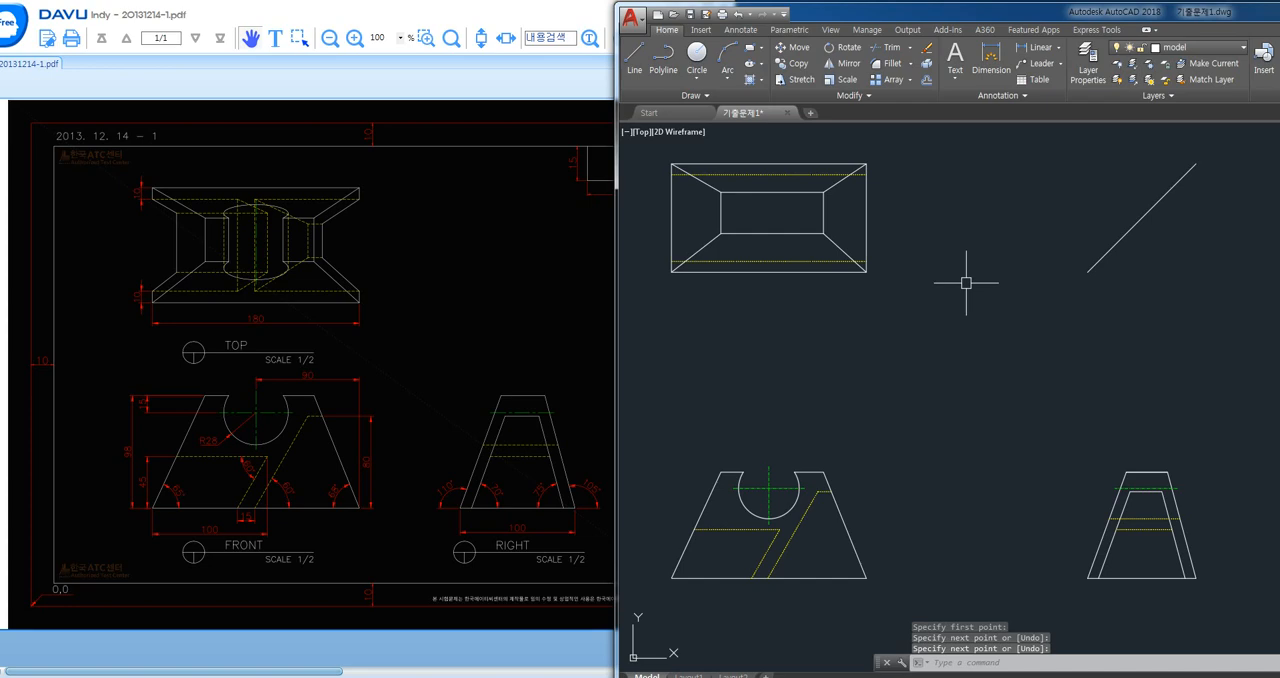
- Trim the top view's left and right outer edges between the two hidden lines
type("tr")
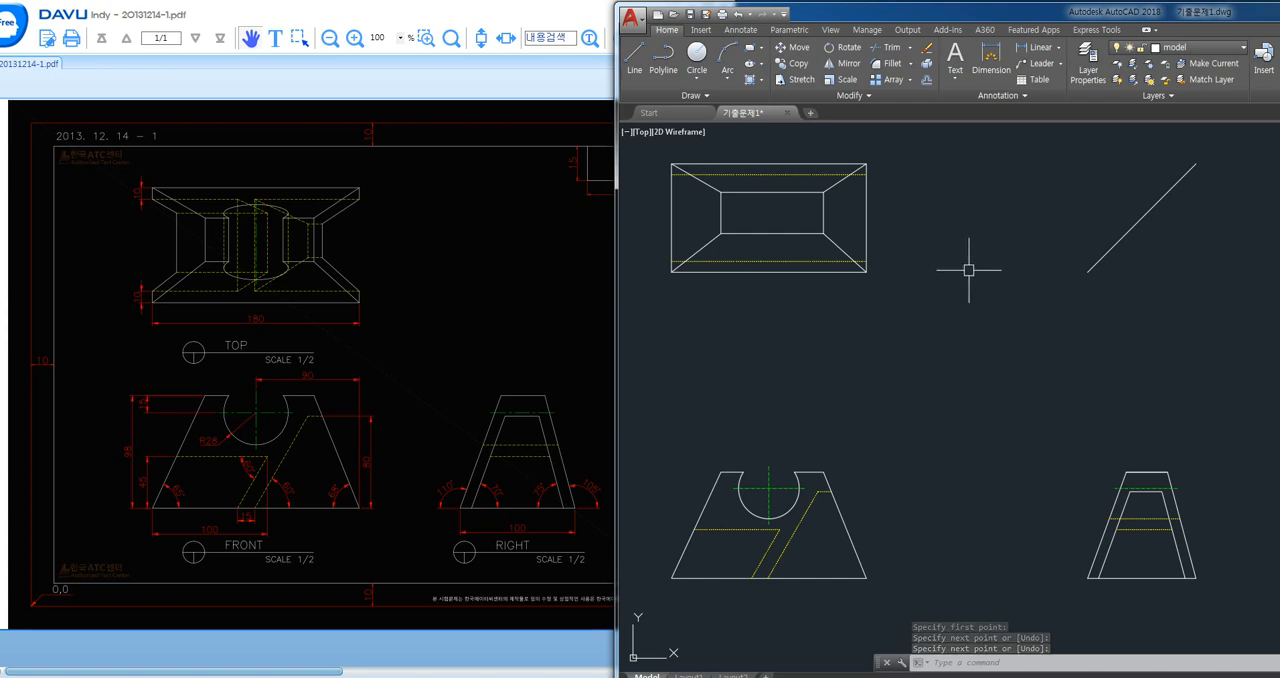
key("space")
left_click(674, 219)
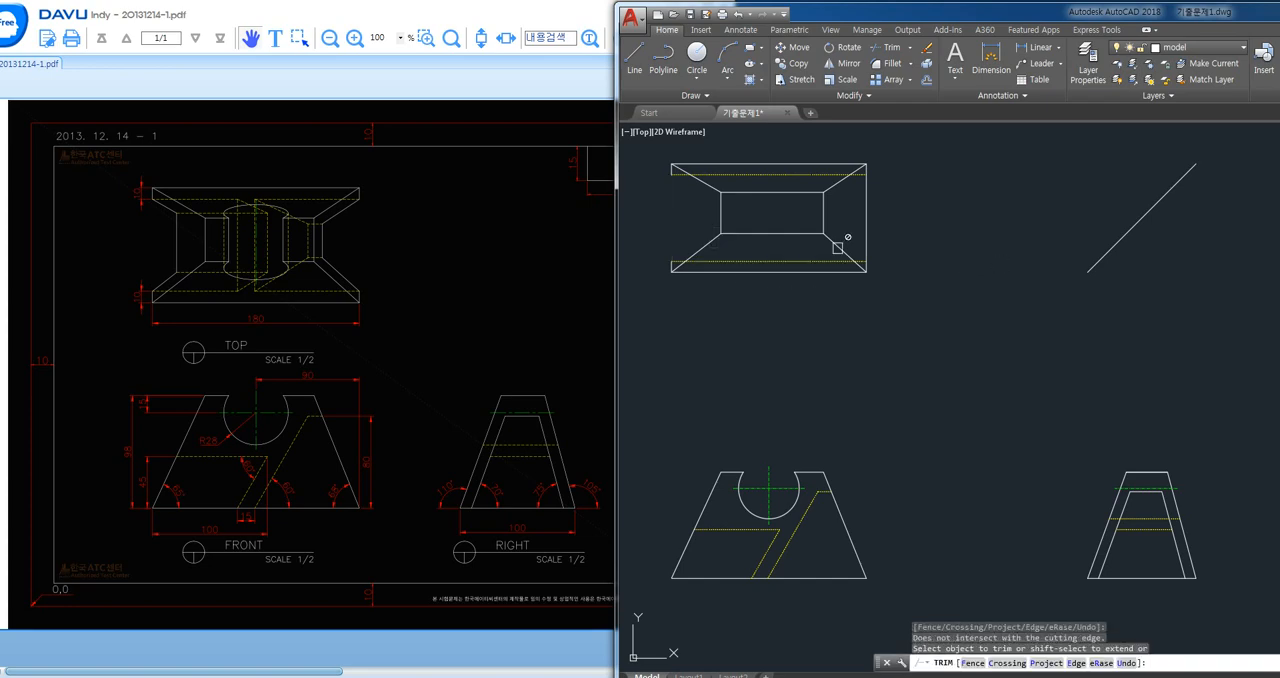
key("space")
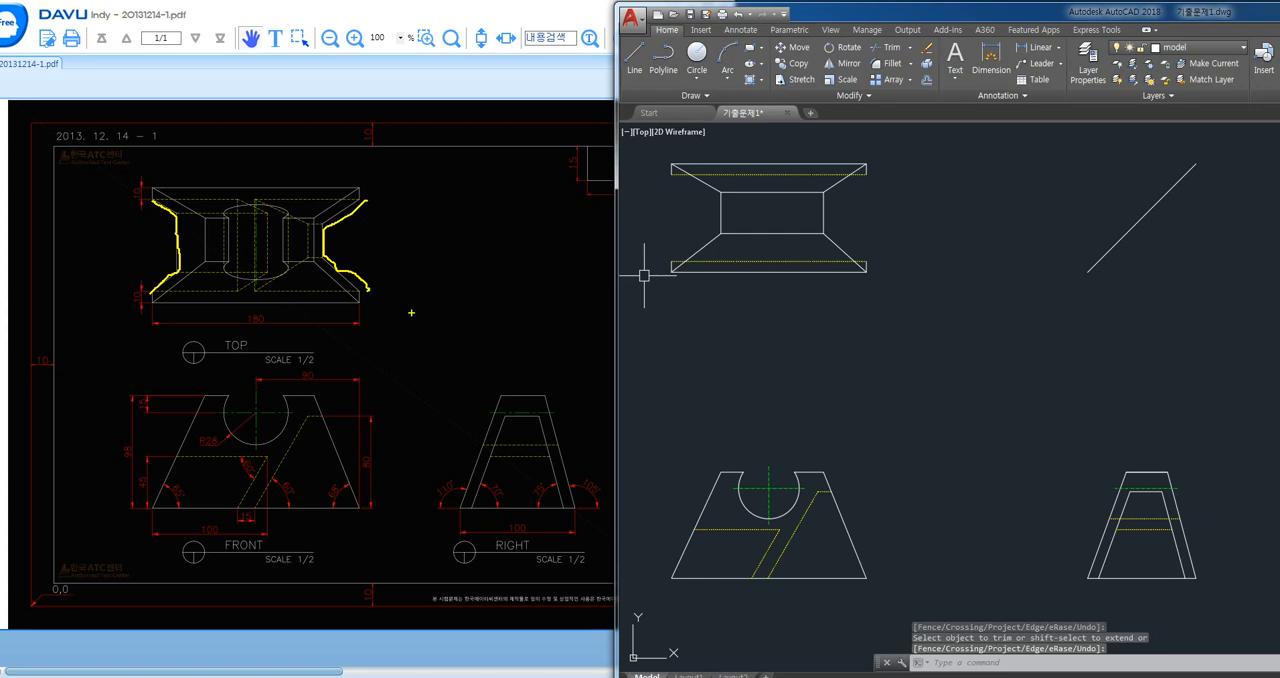
middle_click_drag(826, 324, 867, 313)
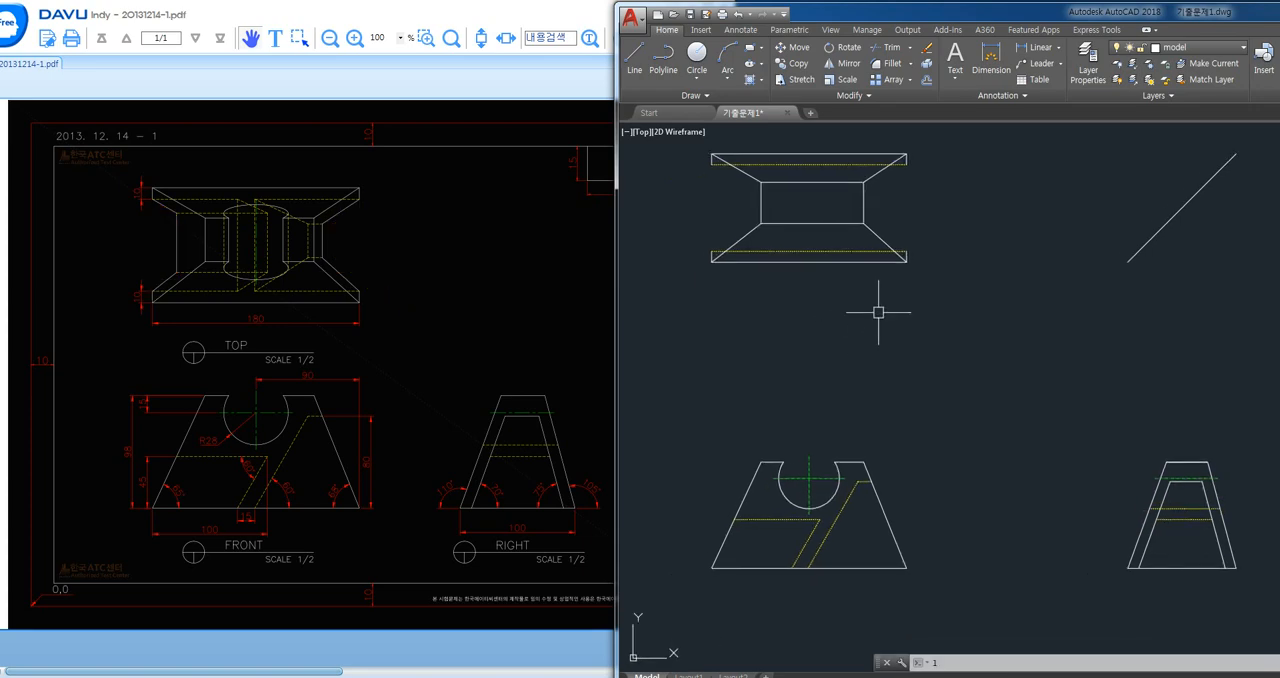
key("Return")
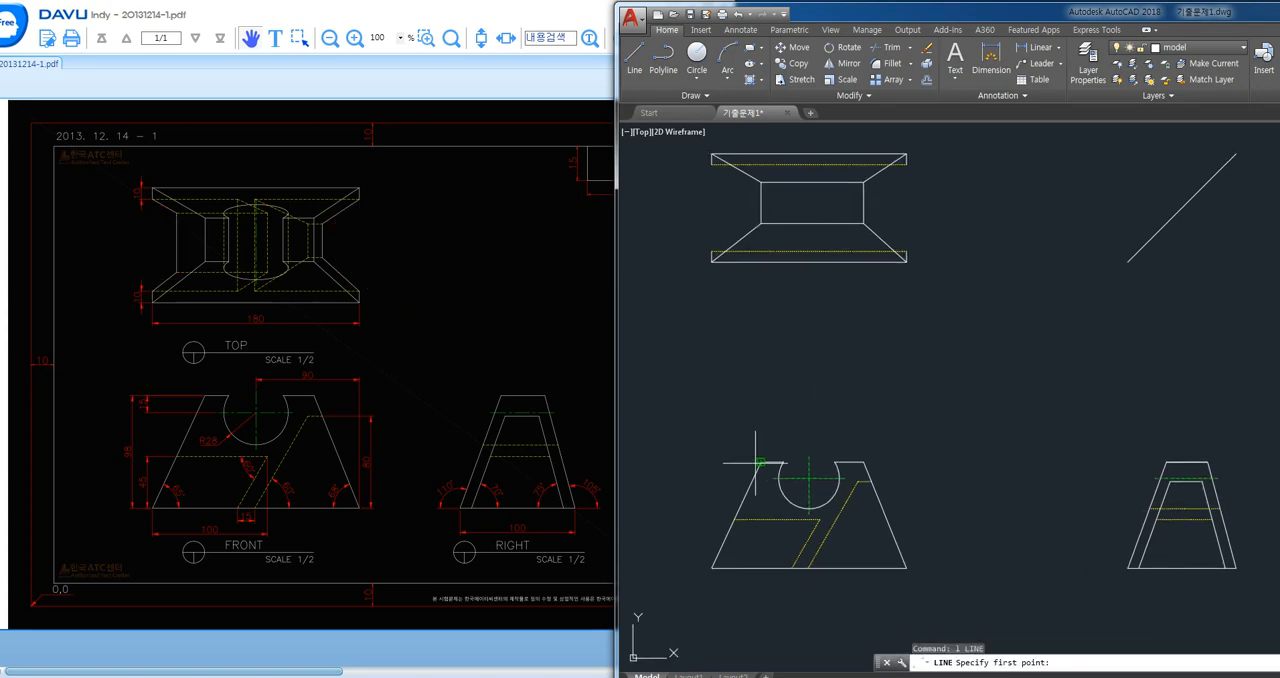
left_click(735, 519)
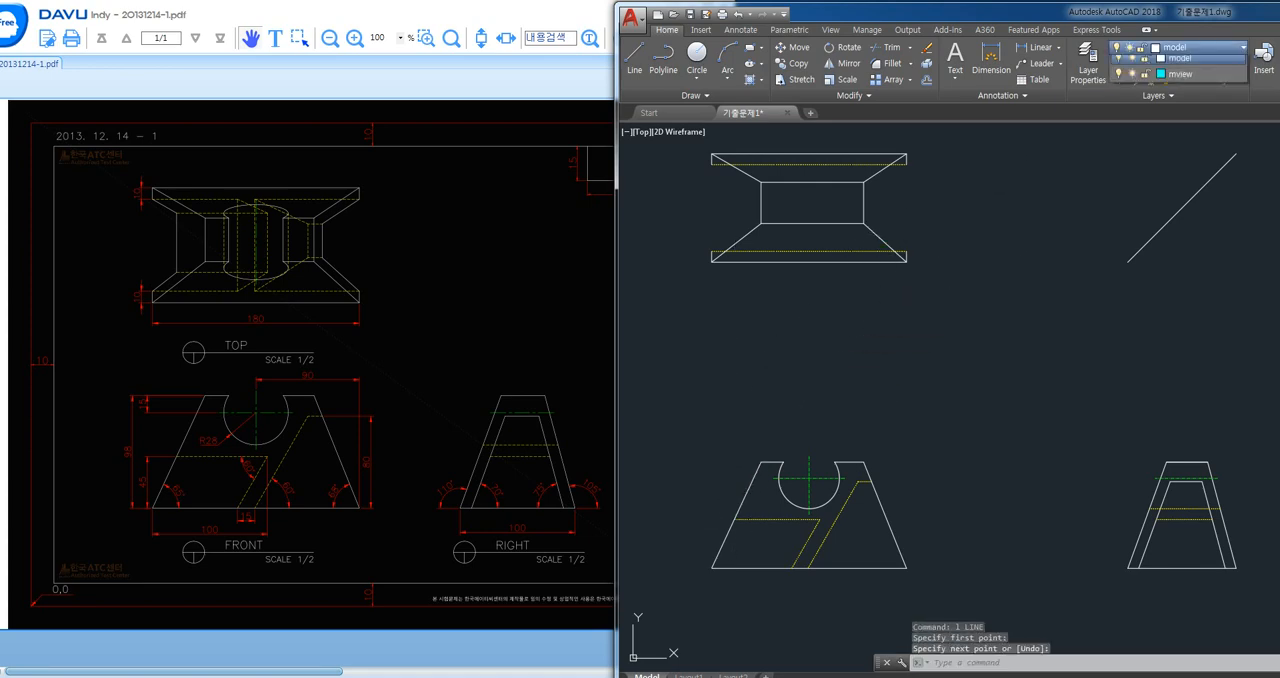
- Make mview the current layer and draw a vertical projection line from the front view's left hidden-line end up past the top view
left_click(1200, 47)
left_click(1180, 128)
key("space")
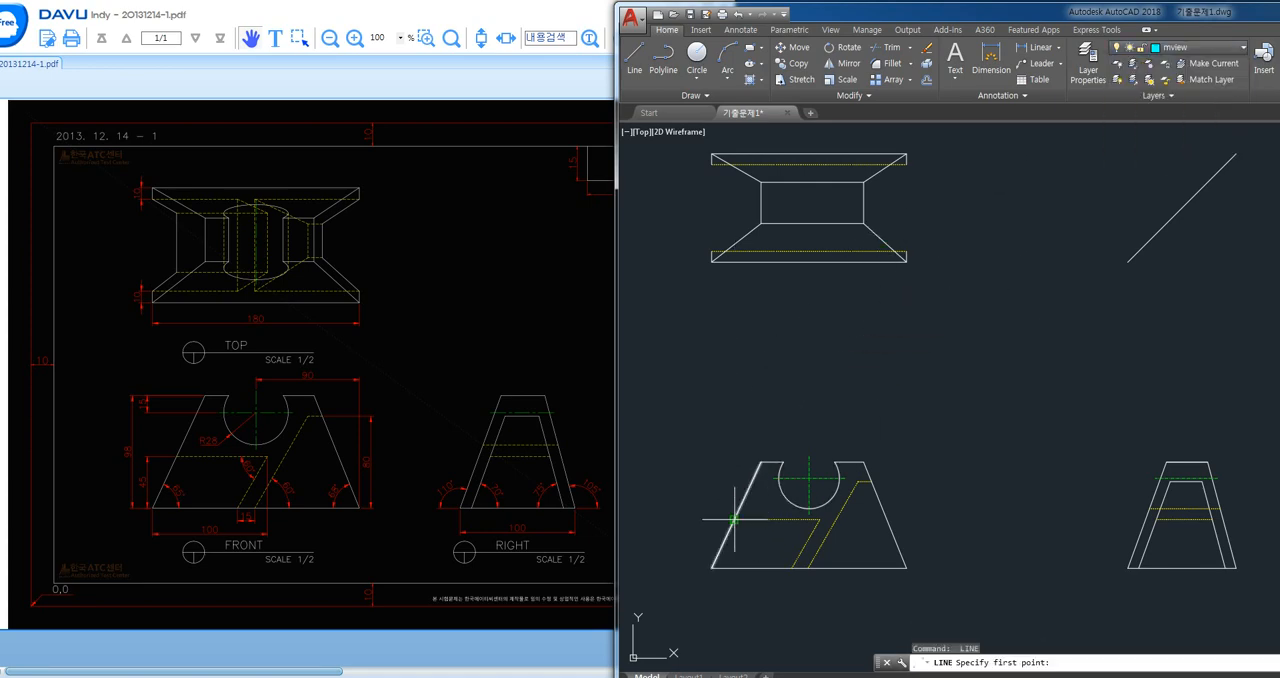
left_click(735, 519)
middle_click_drag(791, 379, 762, 456)
left_click(938, 193)
key("space")
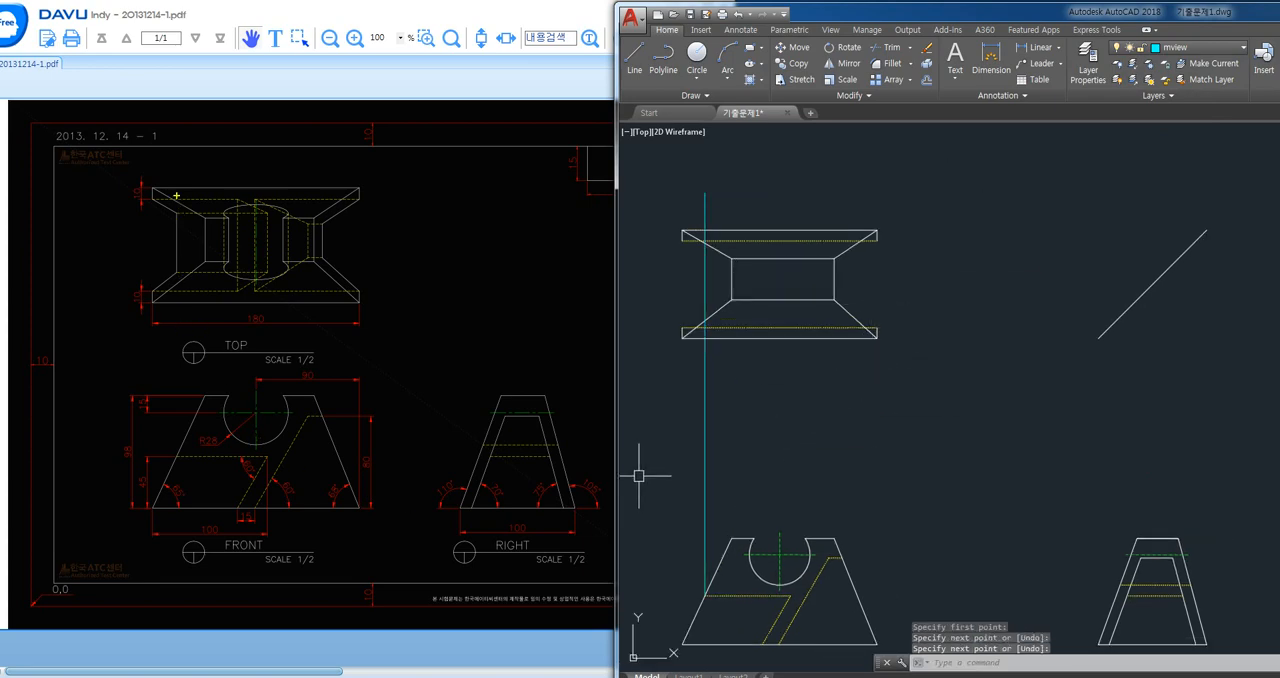
left_click_drag(186, 331, 178, 356, "shift")
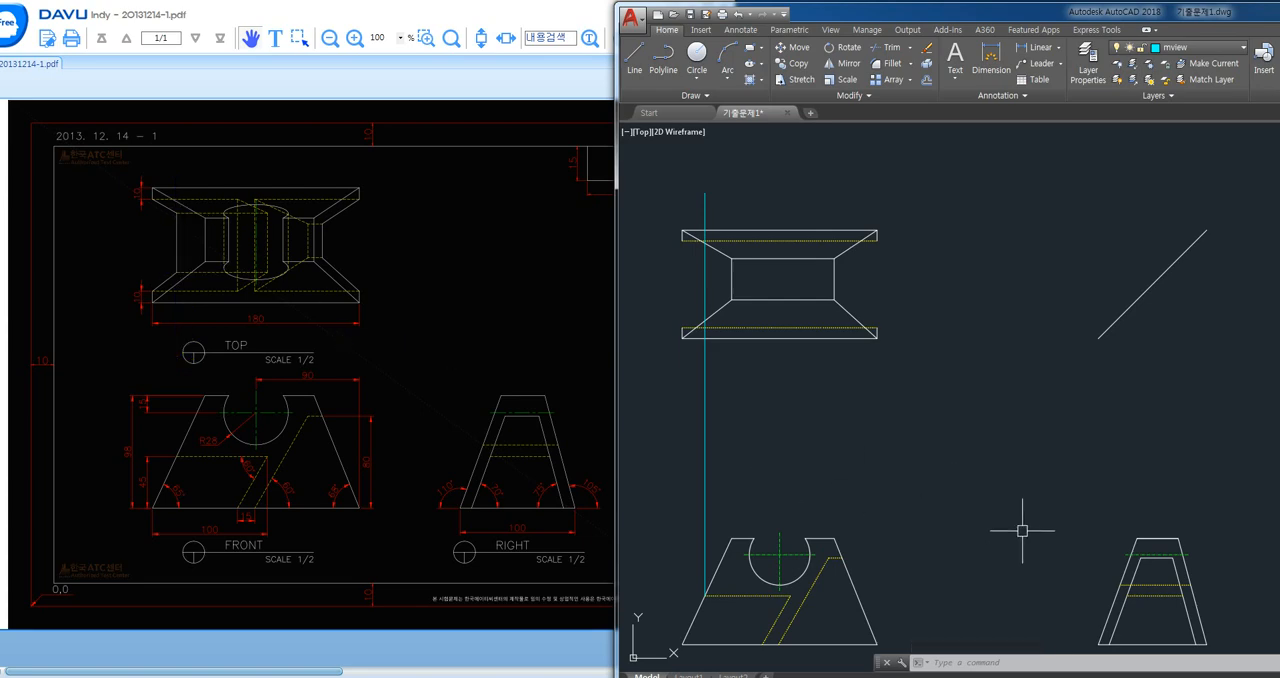
- Draw a horizontal projection line from the left end of the front view's lower hidden line toward the right view's inner slanted edge
middle_click_drag(1020, 529, 1020, 455)
type("l")
key("space")
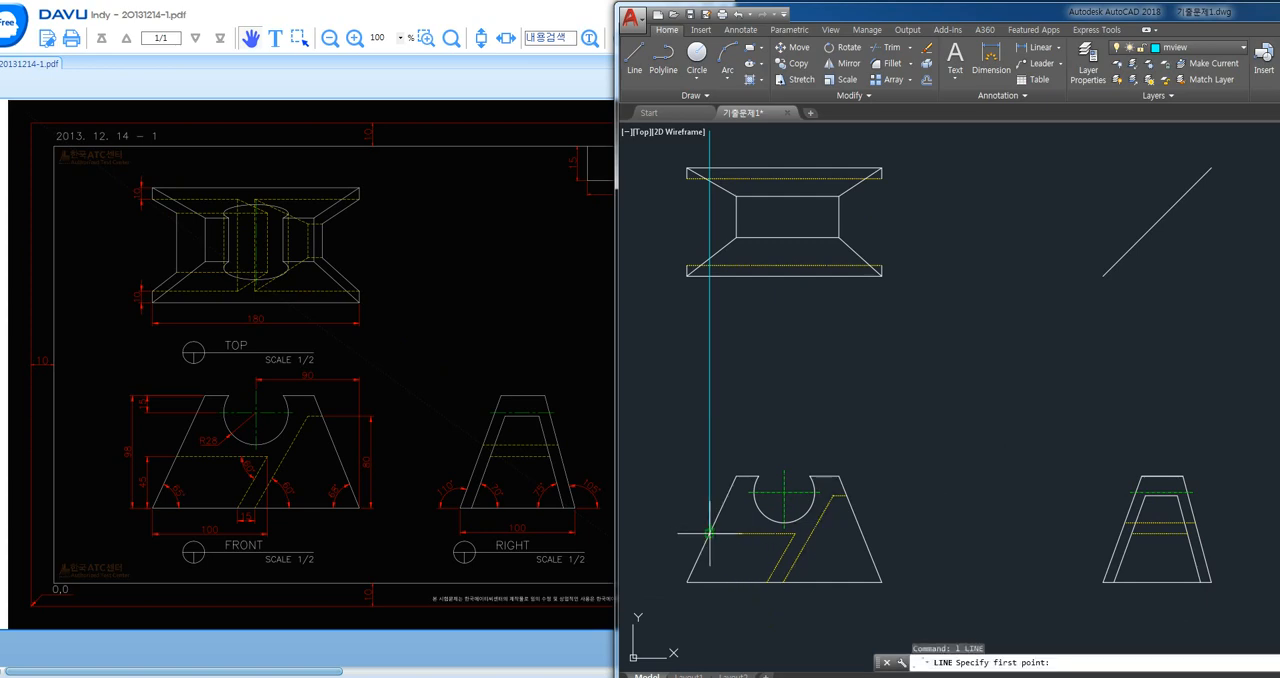
left_click(709, 533)
scroll(1048, 535, "up", 2)
middle_click_drag(1076, 543, 782, 492)
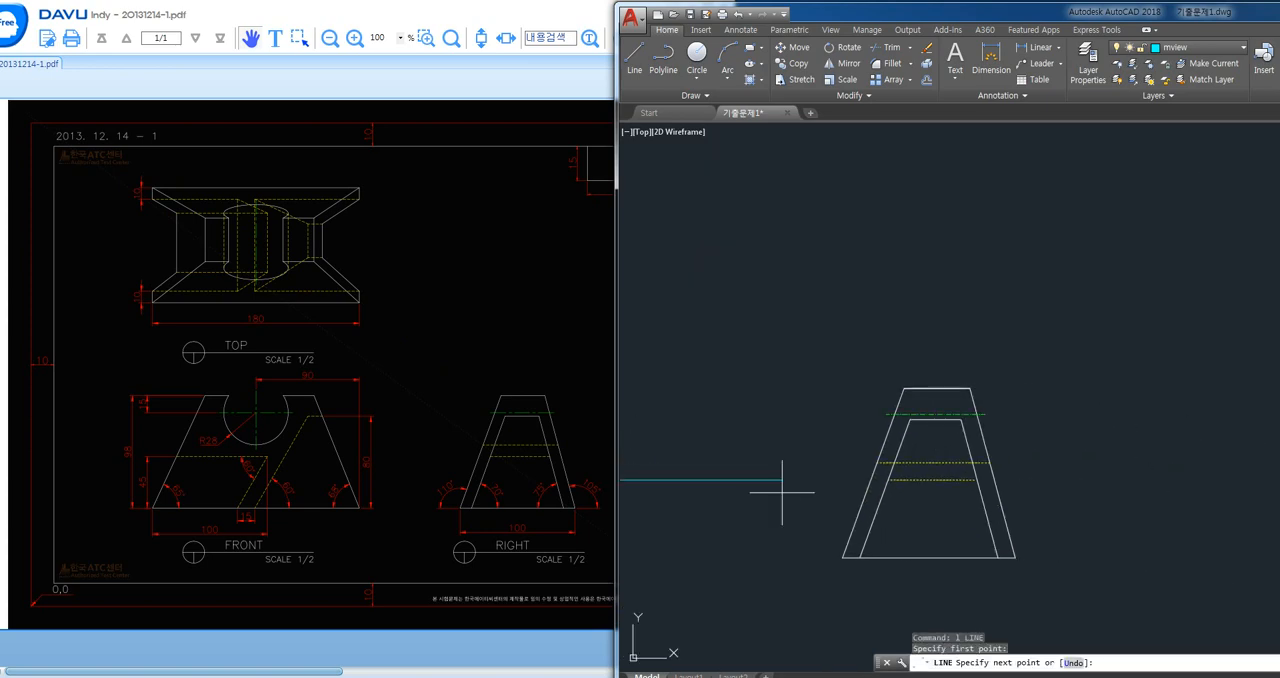
scroll(868, 489, "up", 2)
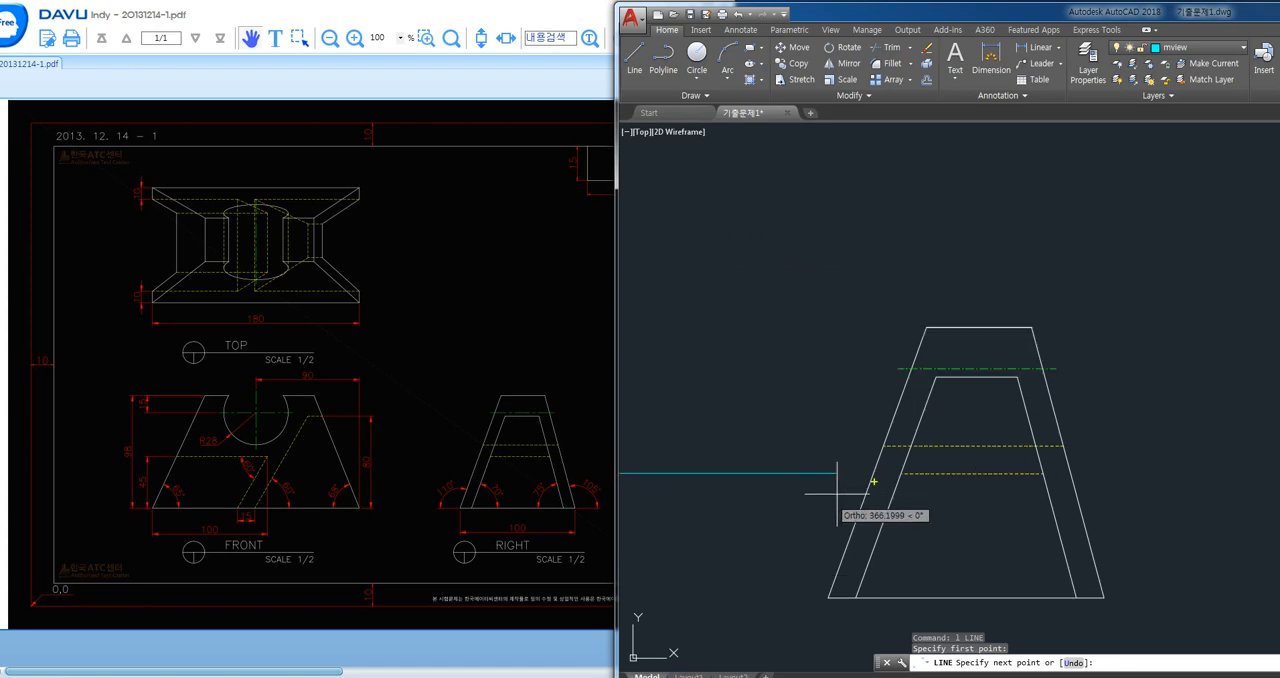
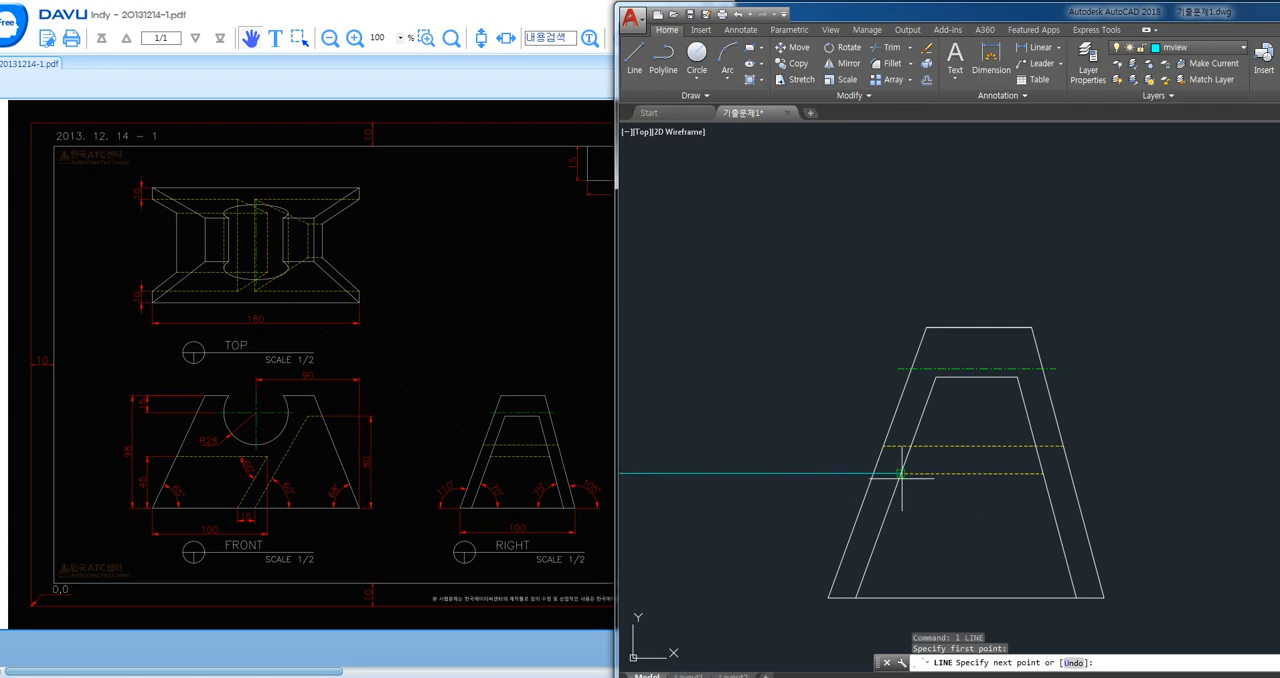
- Draw a vertical projection line from the left end of the right view's lower hidden line up past the diagonal miter line
left_click(901, 473)
scroll(914, 300, "down", 3)
middle_click_drag(914, 229, 994, 336)
key("space")
scroll(998, 504, "up", 2)
- Draw a vertical projection line from the right end of the right view's lower hidden line up past the diagonal miter line
key("space")
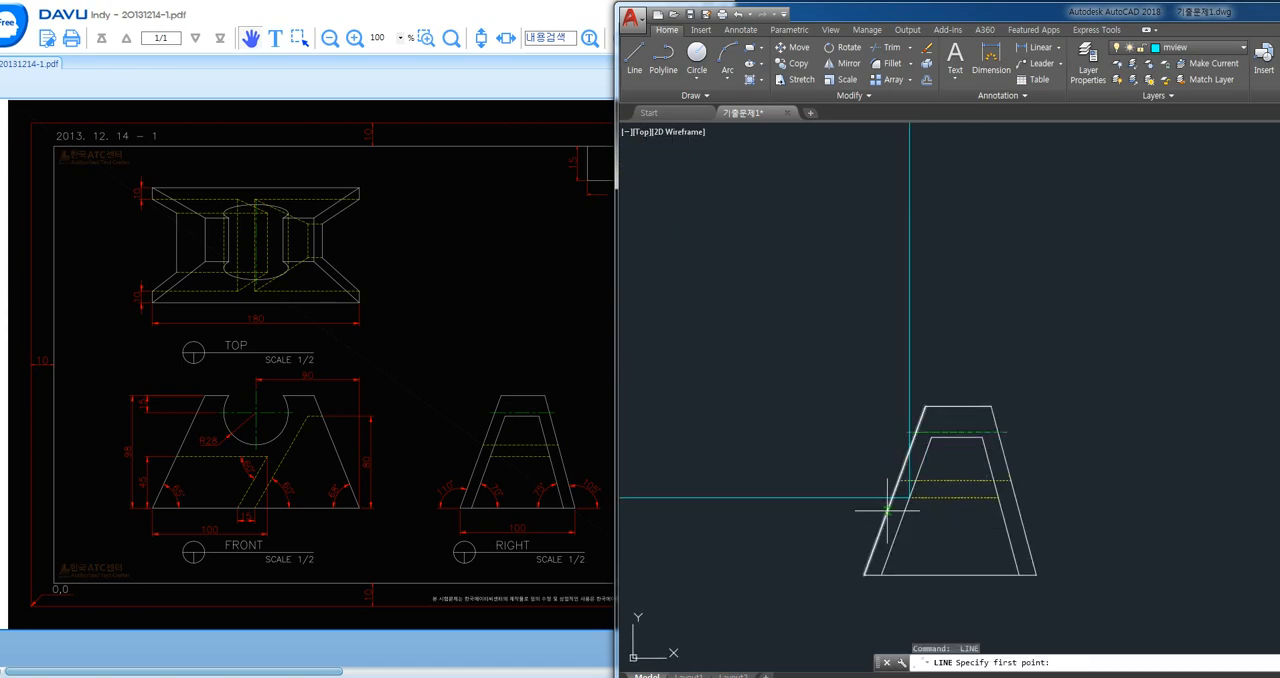
left_click(999, 497)
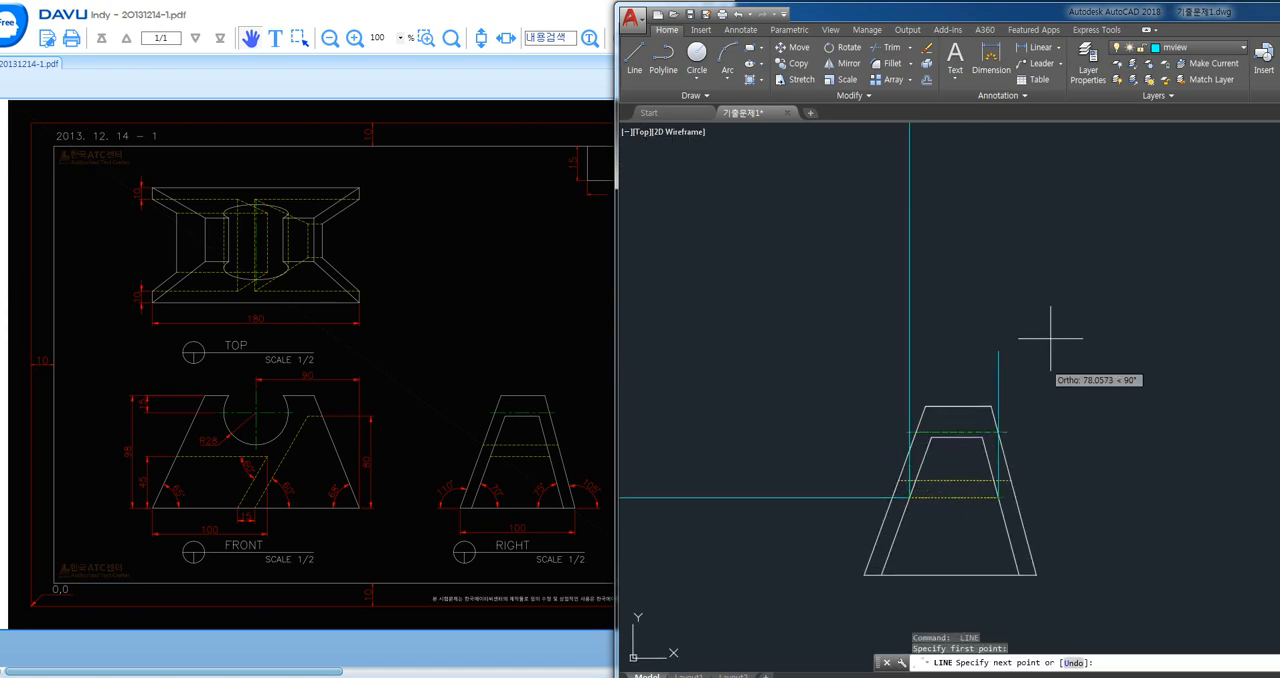
scroll(1030, 223, "down", 1)
middle_click_drag(1030, 224, 1029, 384)
left_click(1022, 178)
key("space")
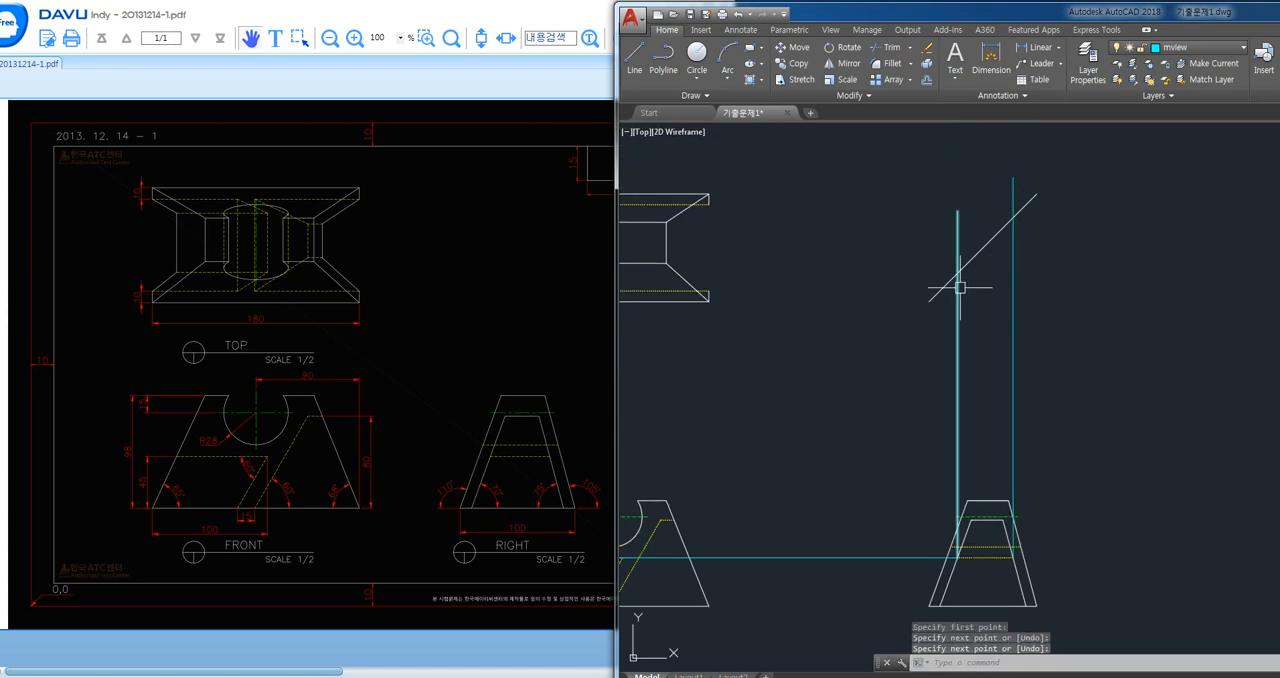
- Draw horizontal projection lines from where the two verticals meet the diagonal miter line across and past the top view's left side
key("space")
left_click(956, 272)
middle_click_drag(956, 272, 1174, 274)
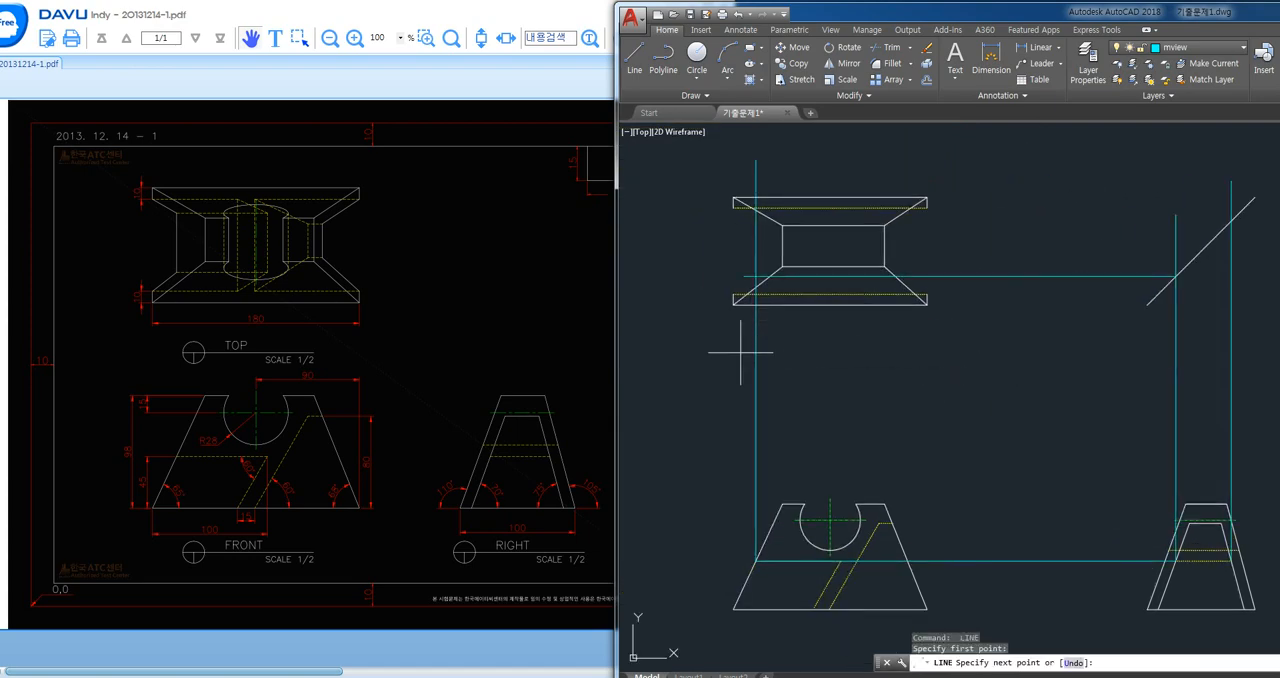
left_click(685, 320)
key("space")
key("space")
left_click(1231, 221)
left_click(704, 221)
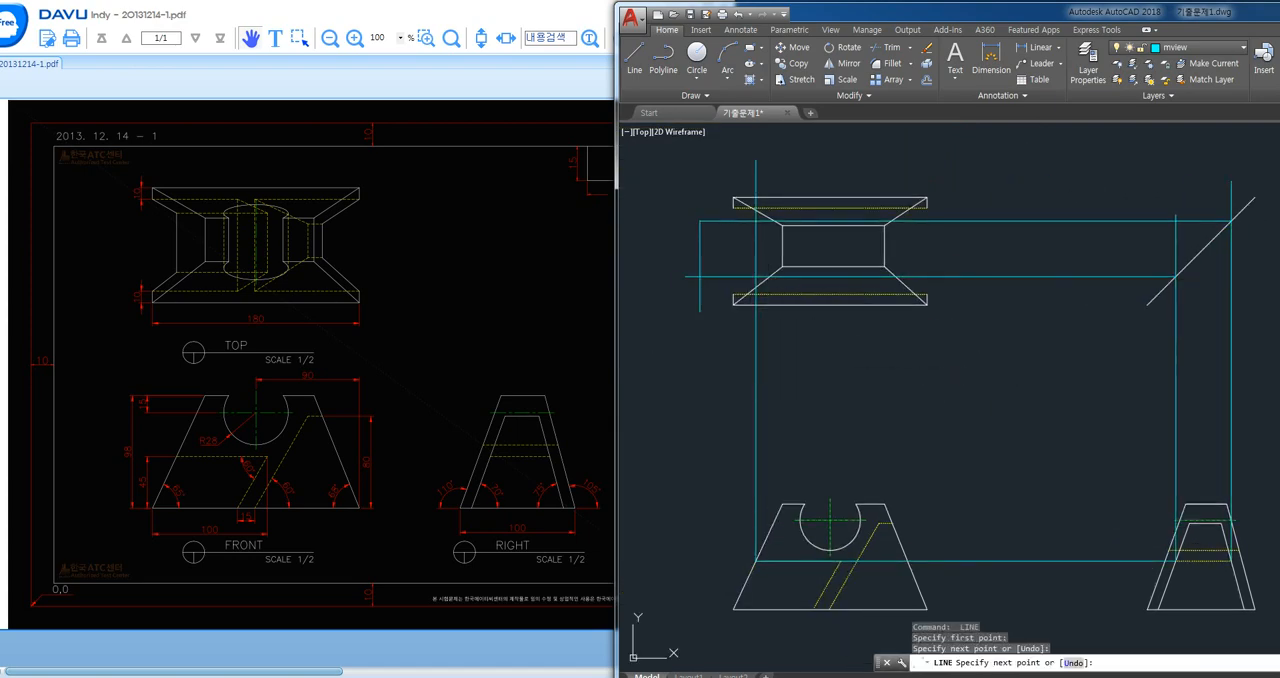
key("space")
- Make model the current layer and draw a slanted edge from the upper hidden line's left end to the upper projection intersection
scroll(715, 191, "up", 2)
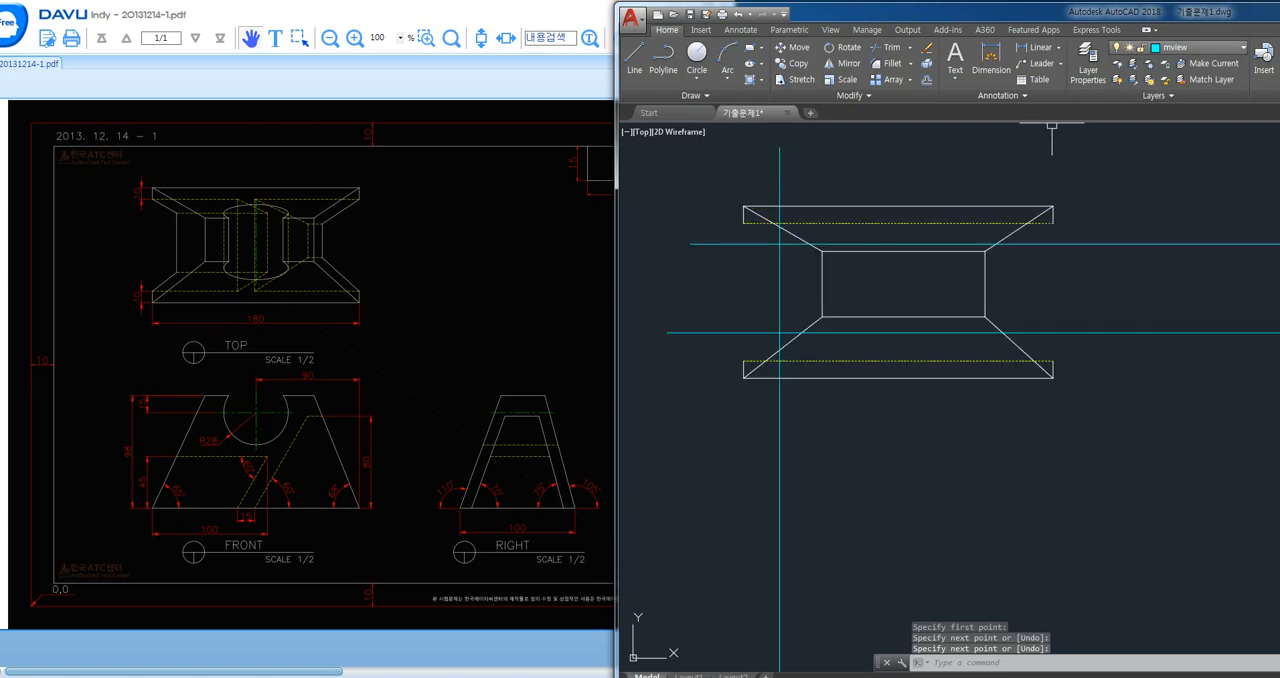
left_click(1180, 47)
left_click(1180, 132)
scroll(940, 345, "down", 2)
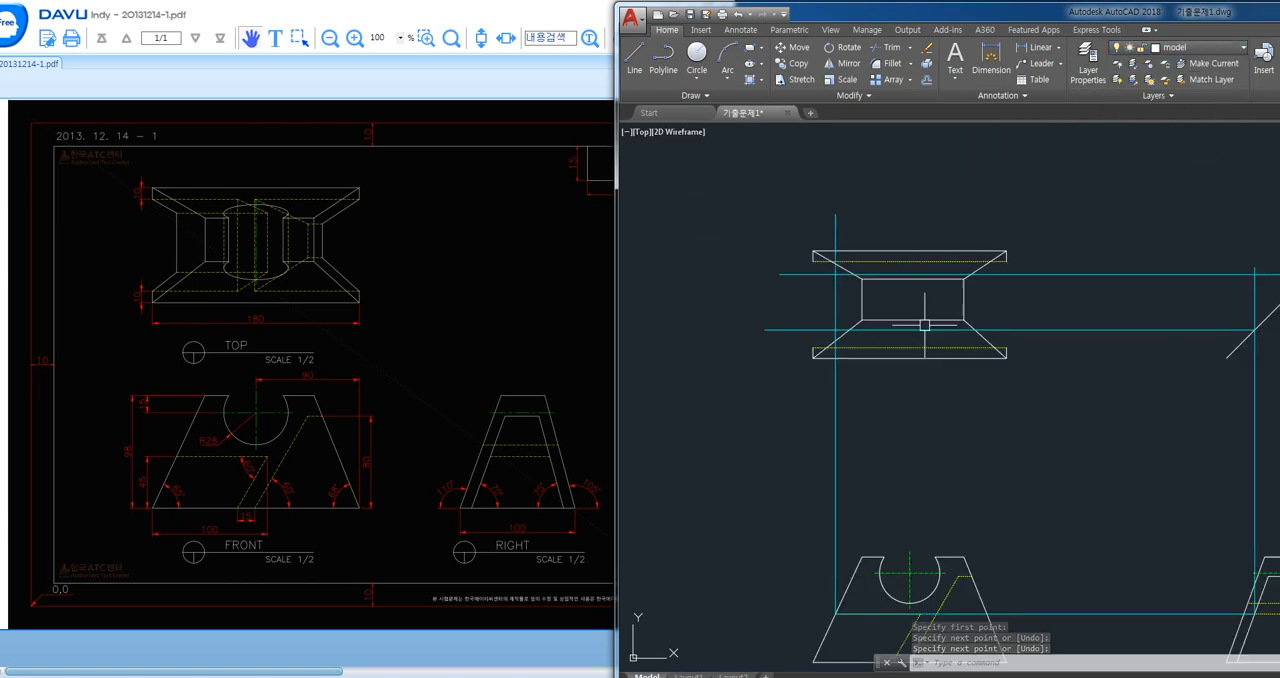
middle_click_drag(973, 391, 869, 334)
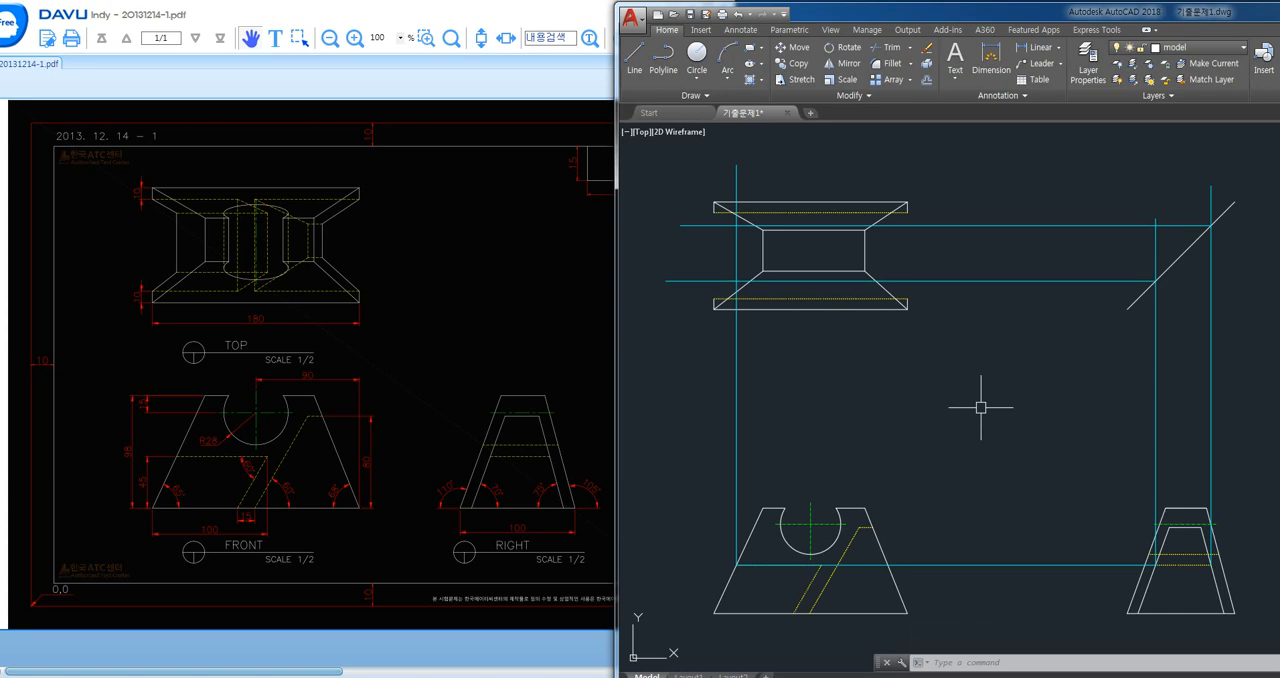
type("l")
key("Return")
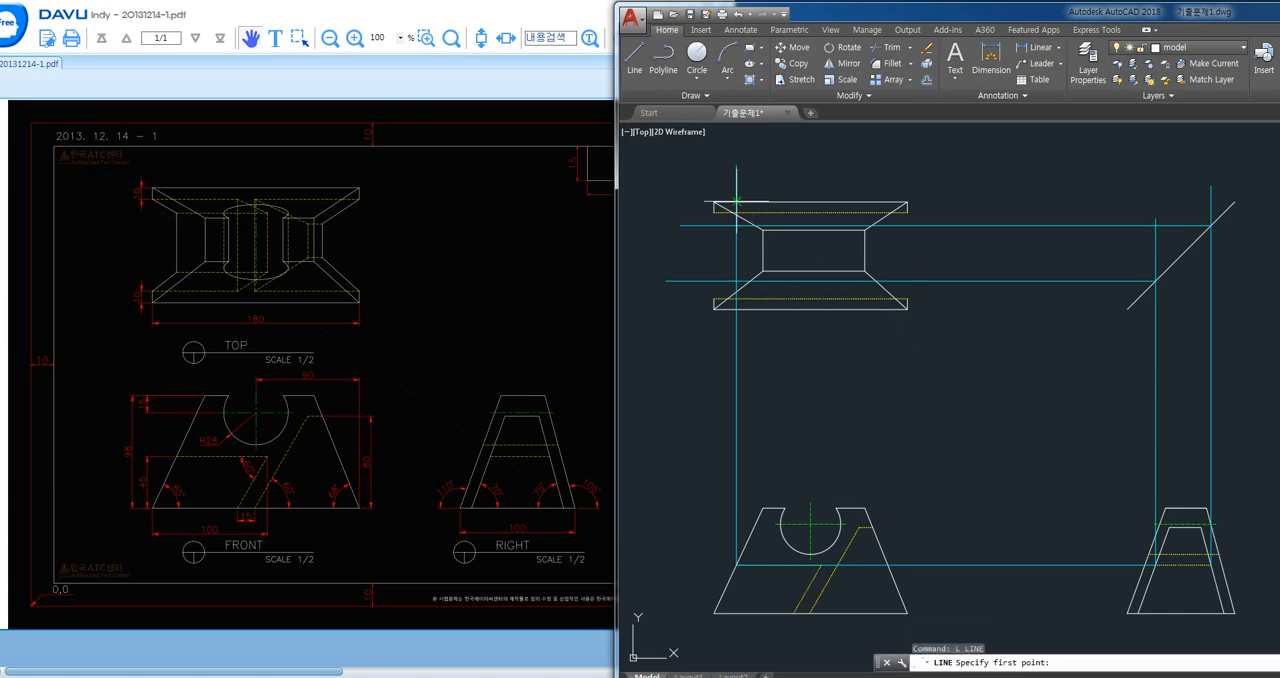
scroll(727, 220, "up", 2)
left_click(711, 224)
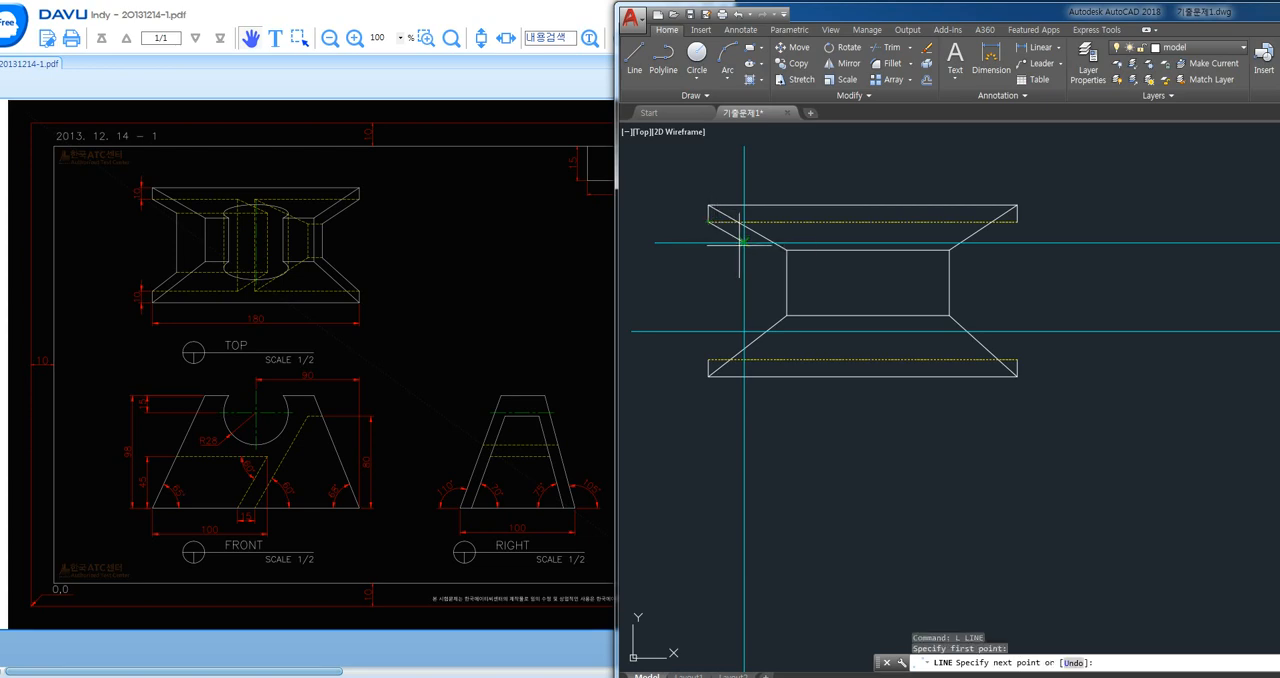
left_click(741, 245)
key("Return")
- Draw a slanted edge between the lower projection intersection and the left end of the top view's lower hidden line
key("Return")
left_click(744, 348)
left_click(739, 358)
key("Return")
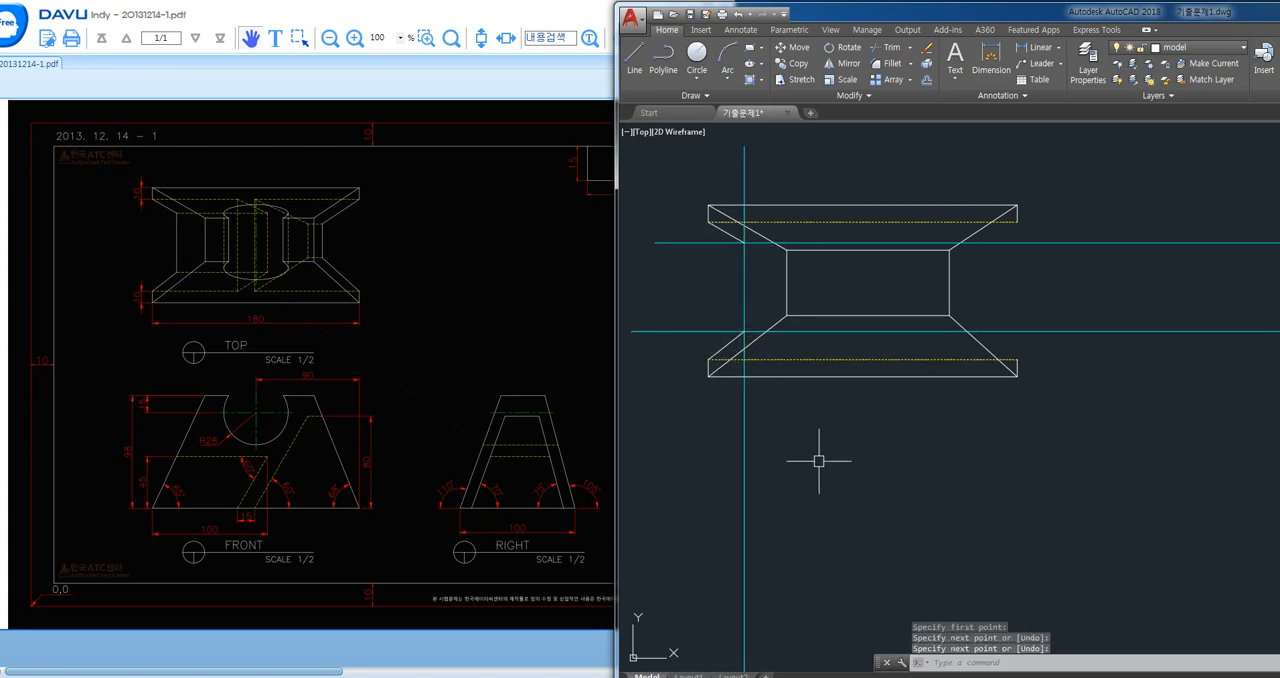
- Trim the horizontal projection lines left of the vertical one, and the vertical line just outside the two new slanted-edge corners
type("tr")
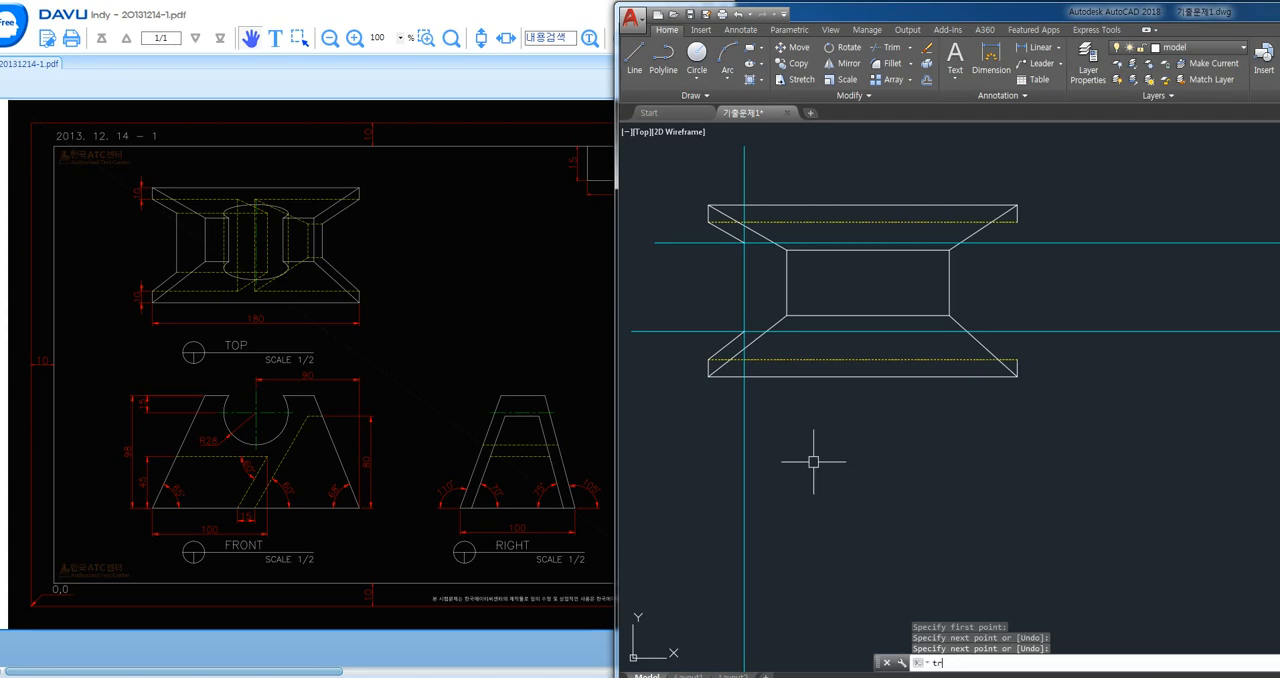
key("Return")
key("Return")
left_click(738, 346)
scroll(736, 338, "up", 4)
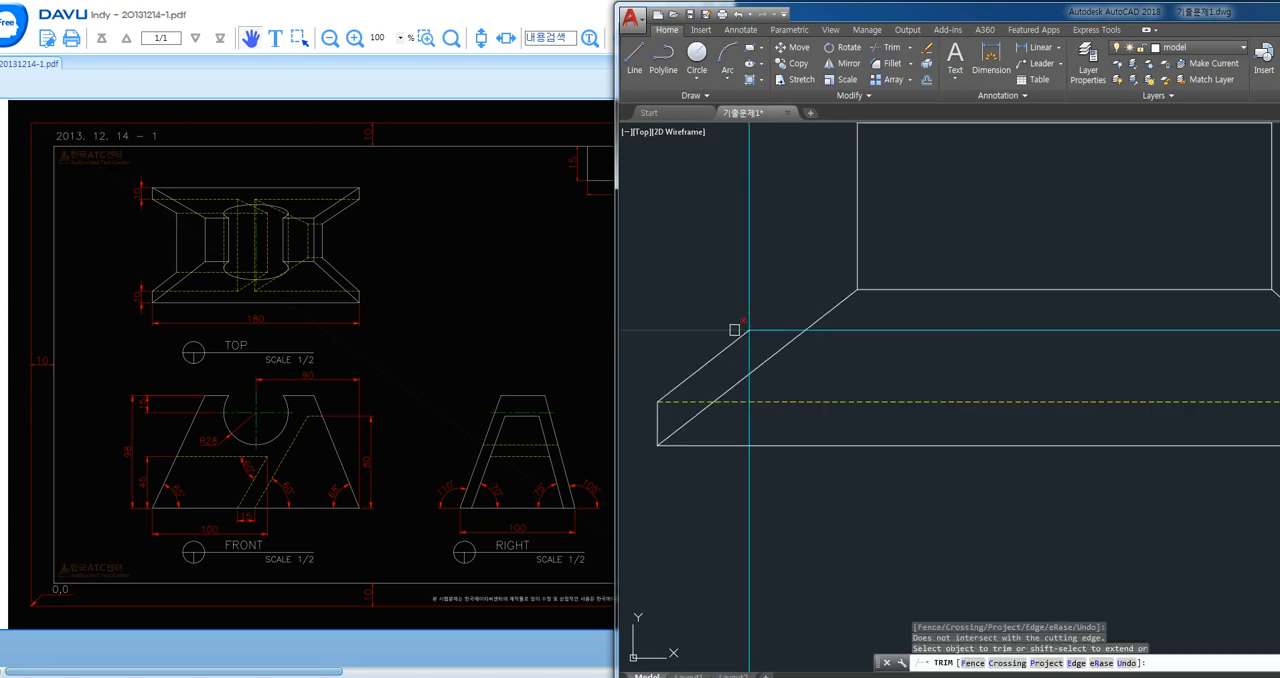
left_click(747, 352)
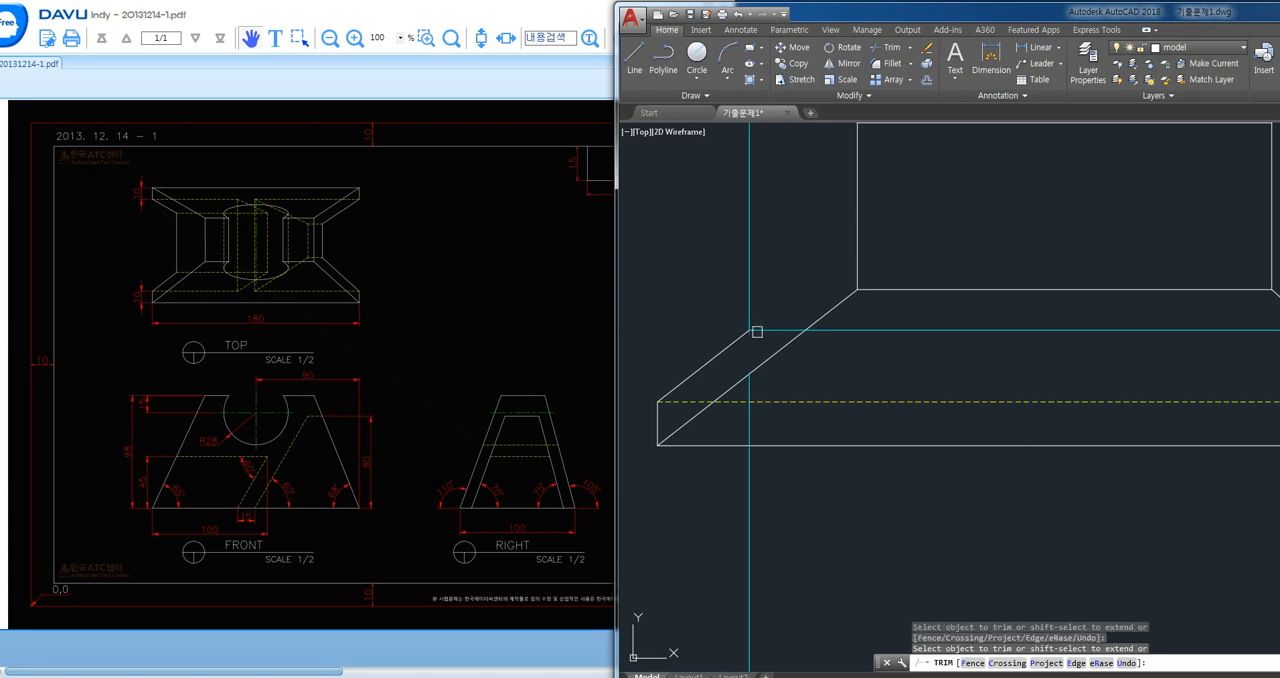
middle_click_drag(779, 253, 800, 400)
left_click(723, 249)
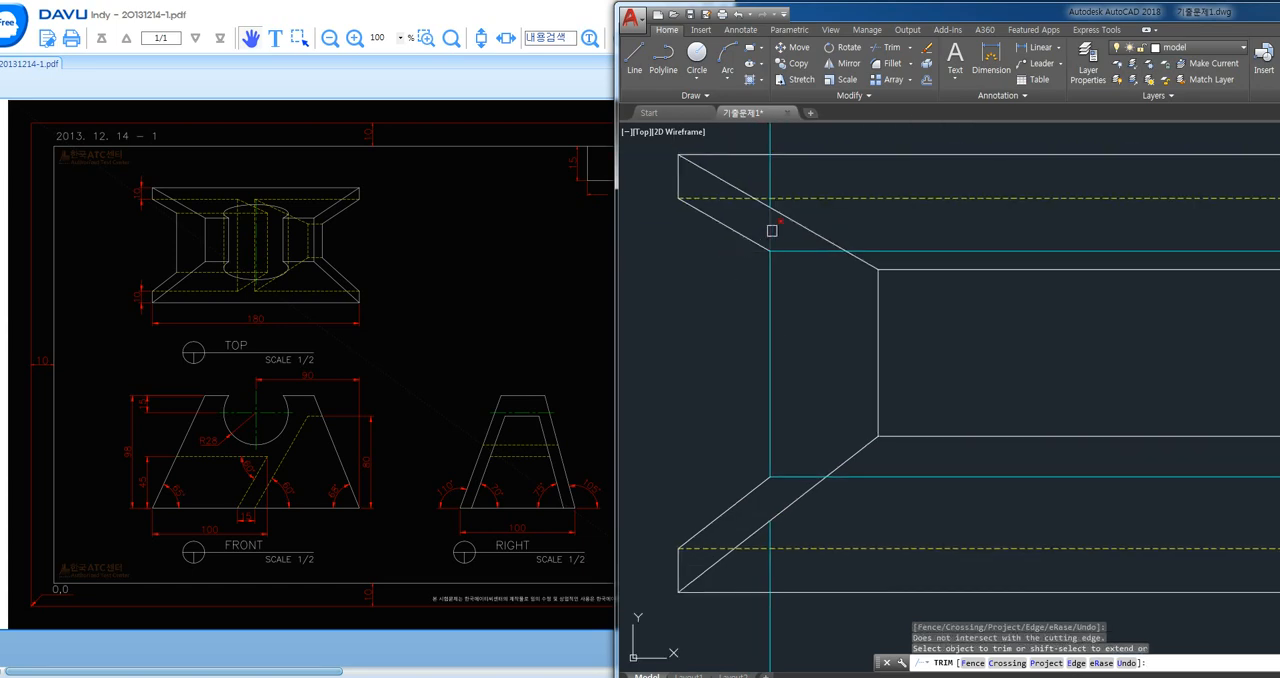
key("Return")
- Erase the leftover vertical projection segments above and below the top view's new left edge
left_click(768, 171)
scroll(789, 195, "down", 2)
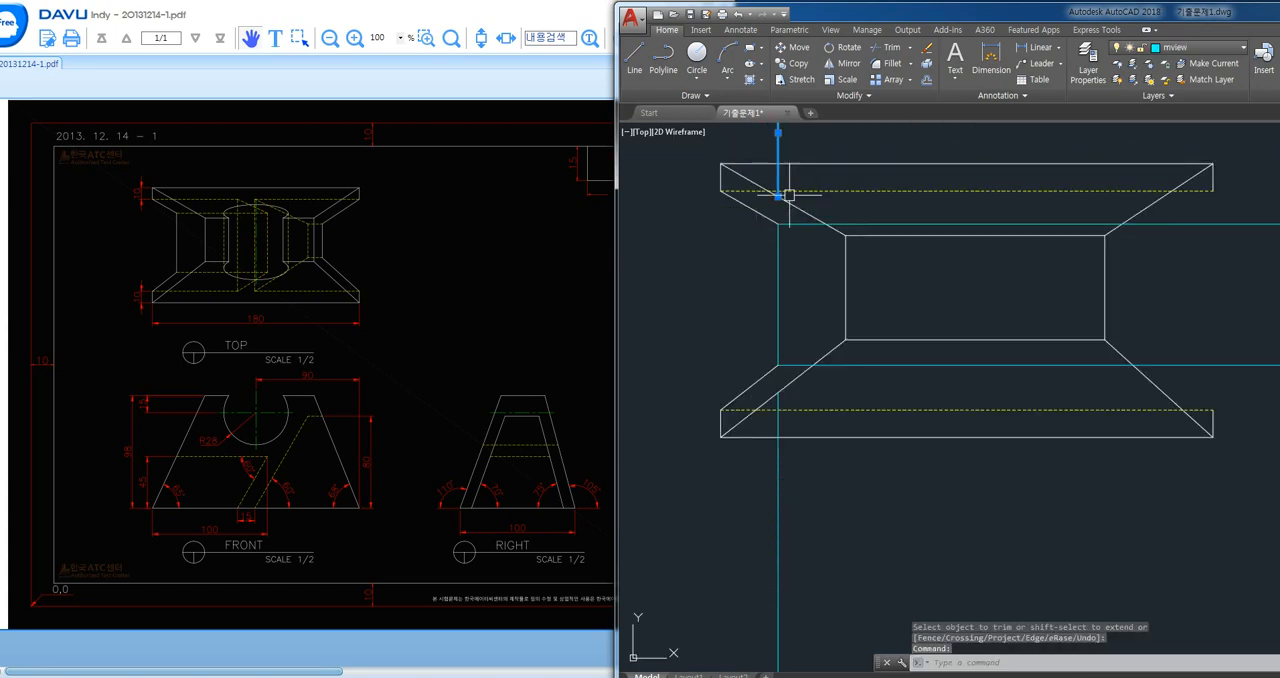
left_click(777, 457)
key("Delete")
type("tr")
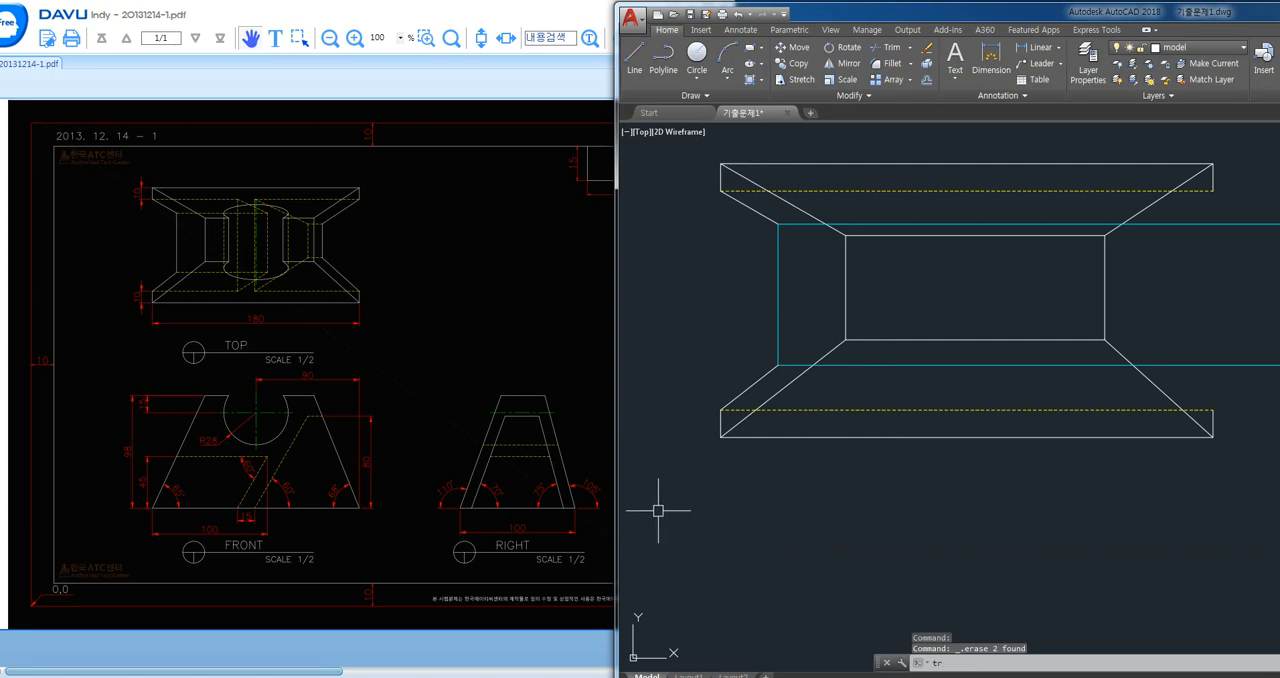
key("Escape")
key("Escape")
scroll(771, 423, "down", 5)
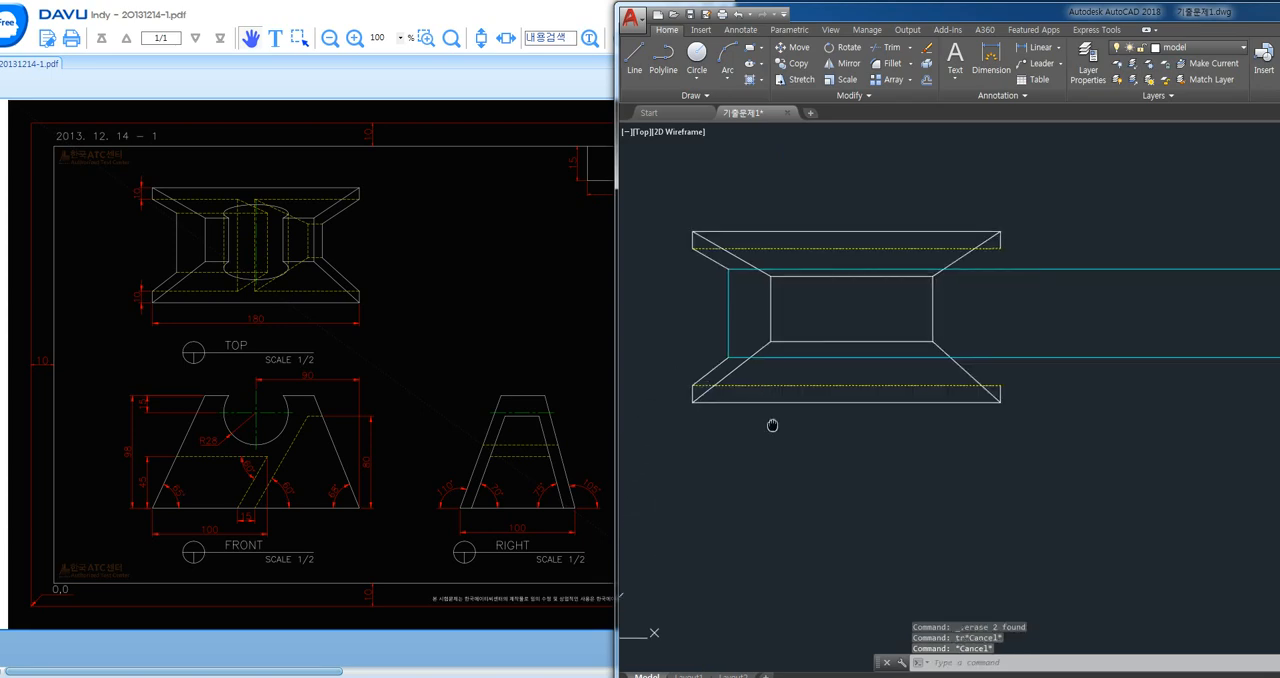
type("l")
key("Return")
key("Escape")
- Erase the horizontal projection line between the front and right views and the two vertical projection lines above the right view
left_click(910, 443)
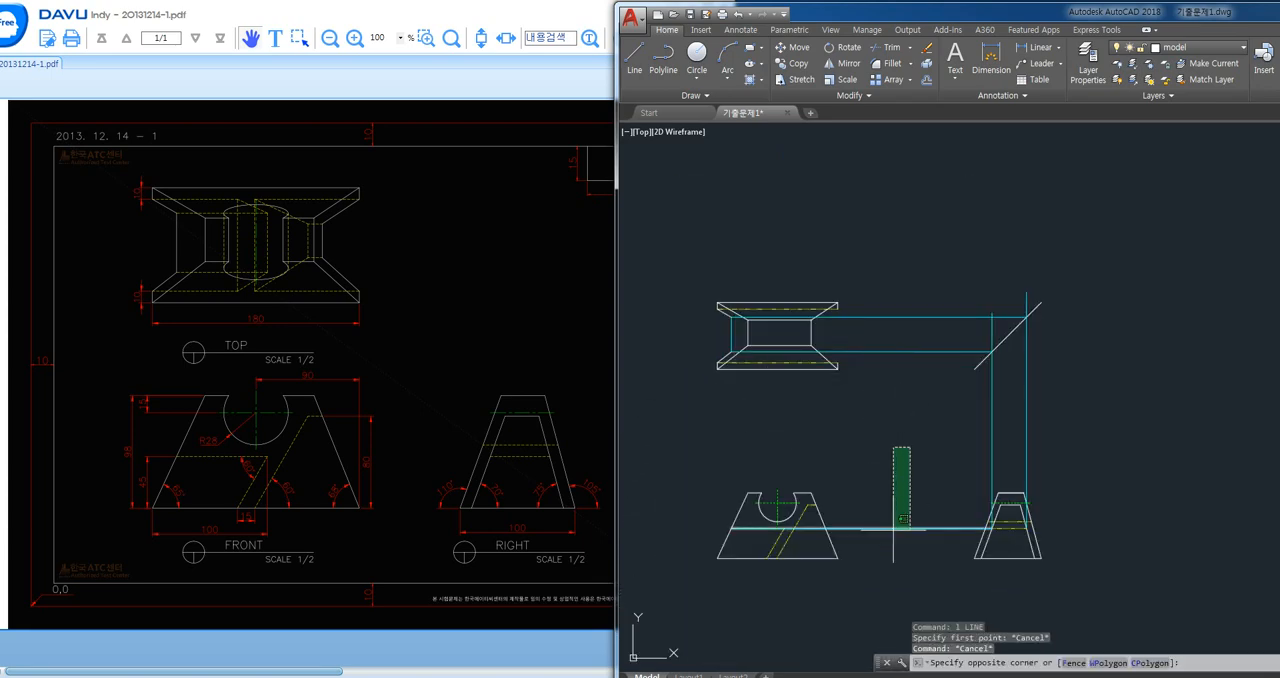
left_click(894, 530)
left_click(1049, 429)
left_click(948, 457)
key("Delete")
- Draw a vertical line from the left end of the front view's lower hidden line to the top view's lower slanted-edge corner
type("l")
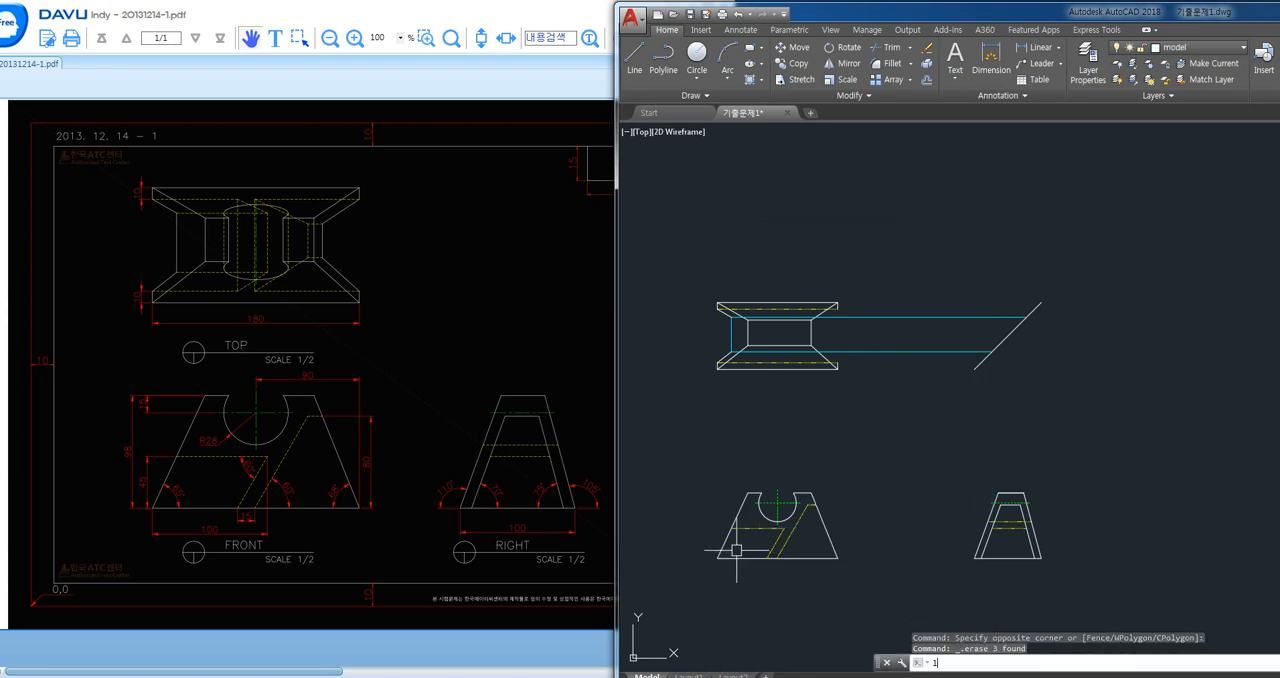
key("Return")
left_click(731, 528)
scroll(746, 384, "up", 2)
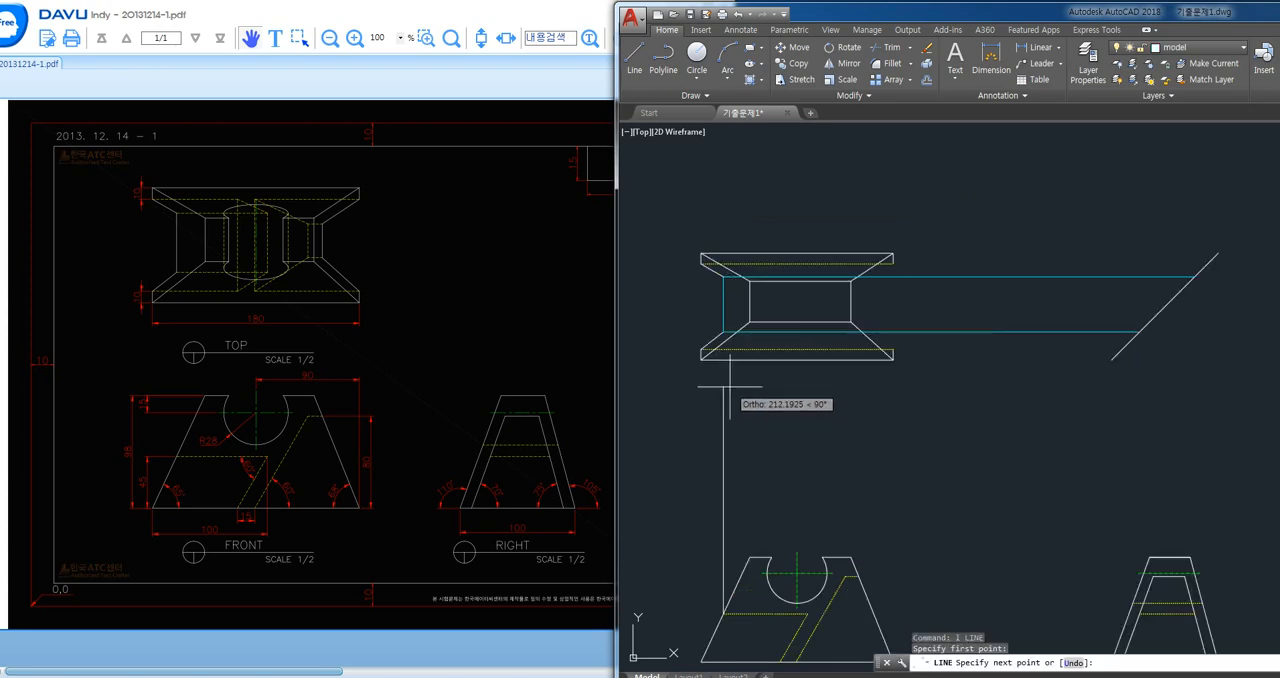
left_click(722, 330)
key("Return")
left_click(721, 528)
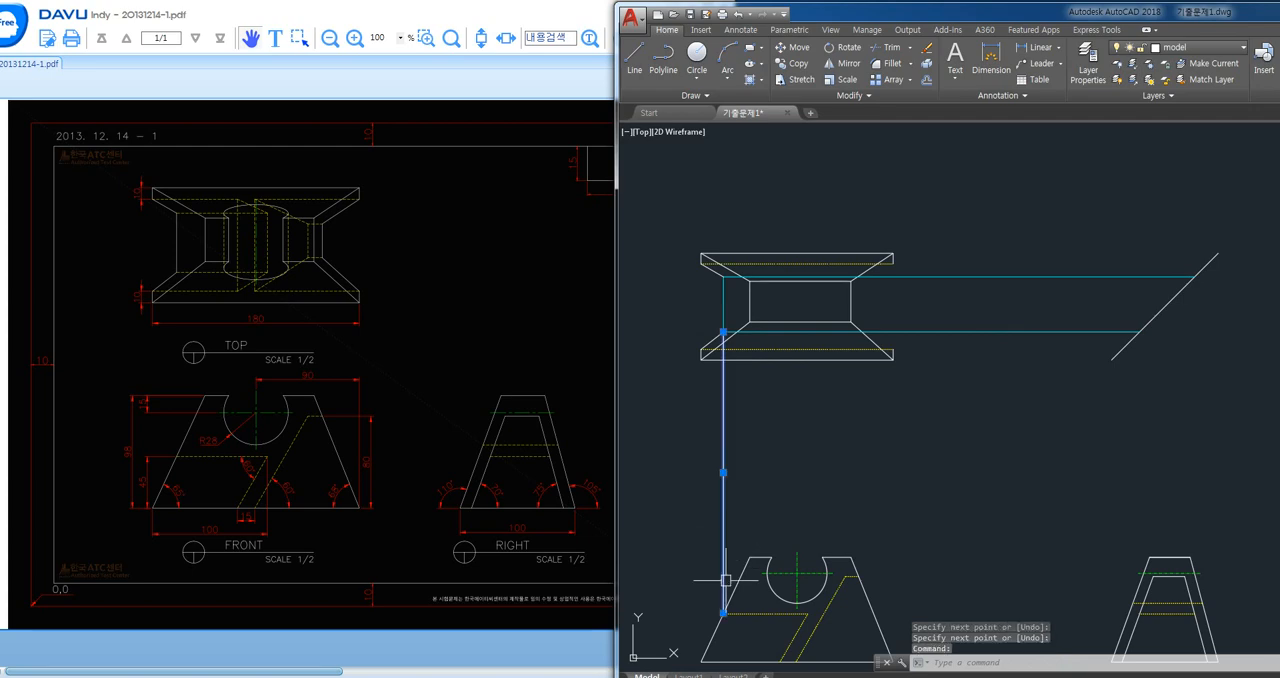
scroll(720, 604, "up", 2)
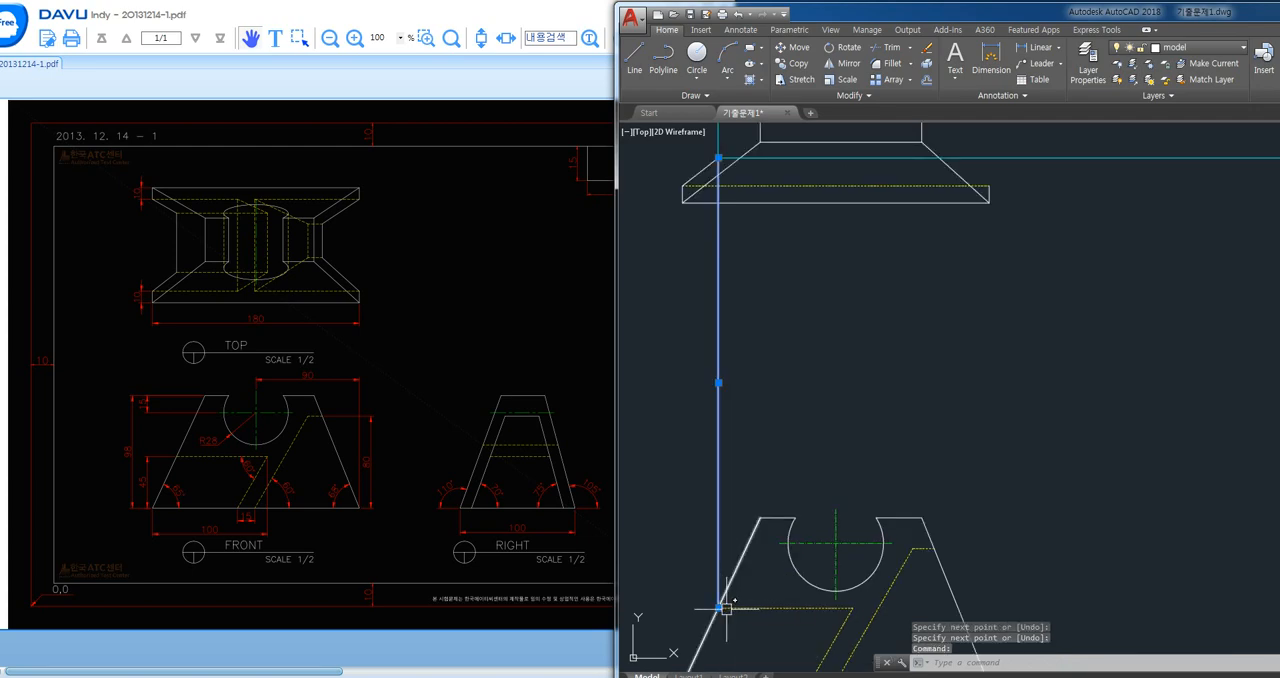
left_click(766, 607)
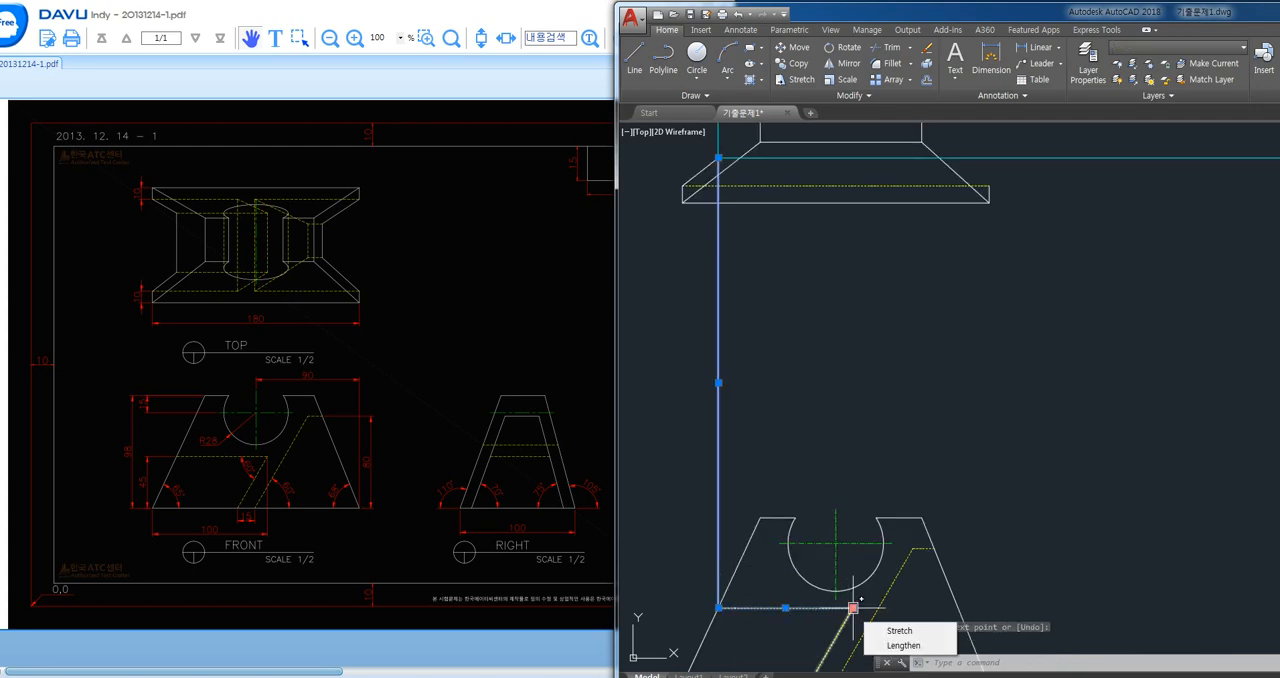
- Draw a vertical line from the right end of the front view's horizontal hidden line up to the top view's upper projection line
type("l")
key("Return")
left_click(853, 608)
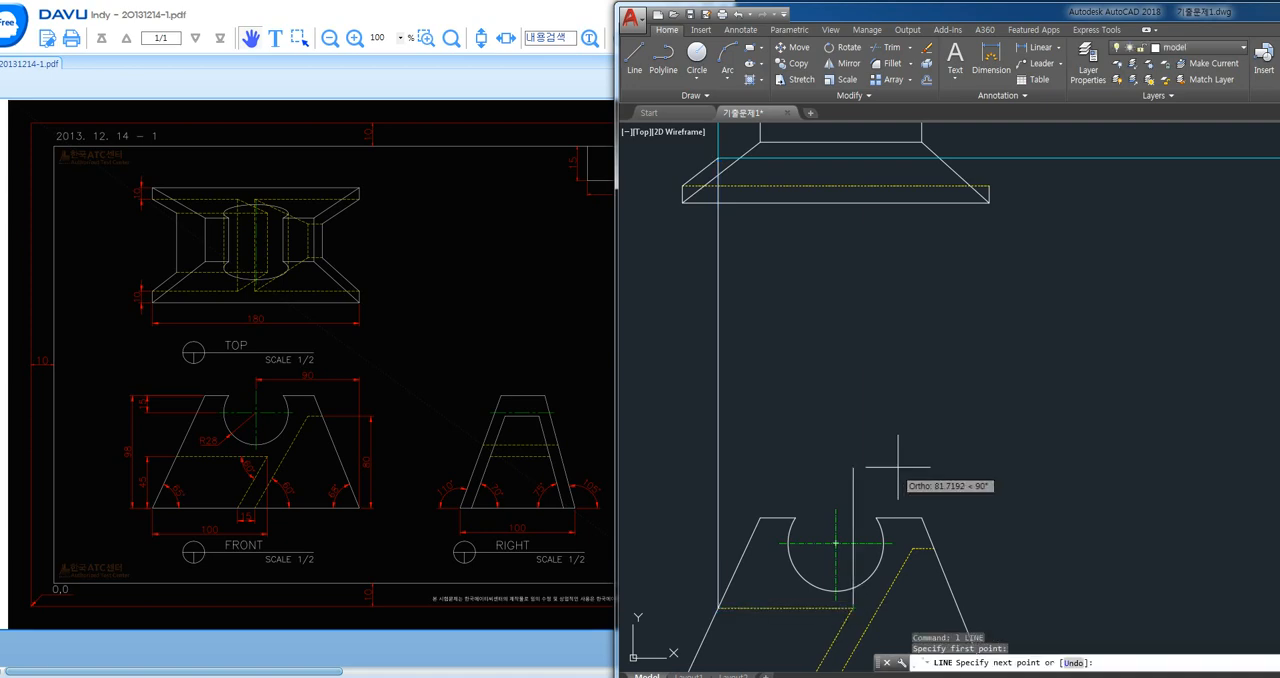
middle_click_drag(864, 391, 854, 490)
left_click(843, 170)
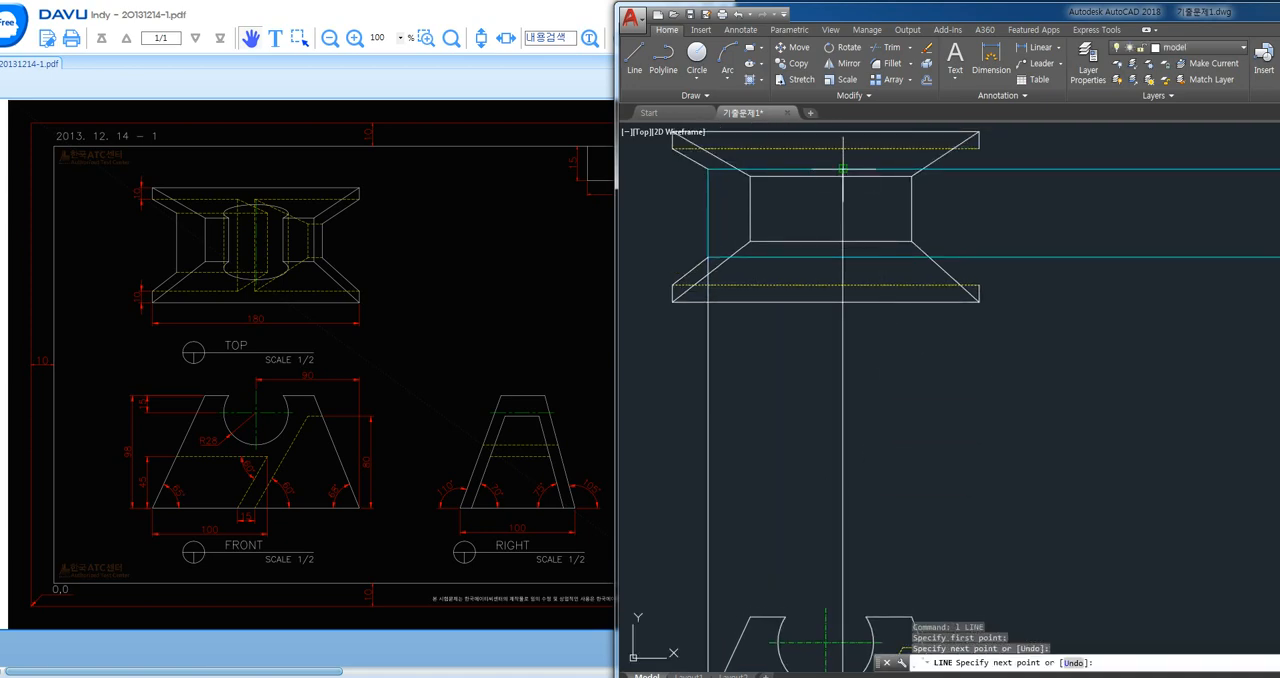
key("Return")
- Trim the new vertical line below the lower projection line and both horizontal projection lines to the right of the vertical
type("tr")
key("Return")
key("Return")
left_click(848, 265)
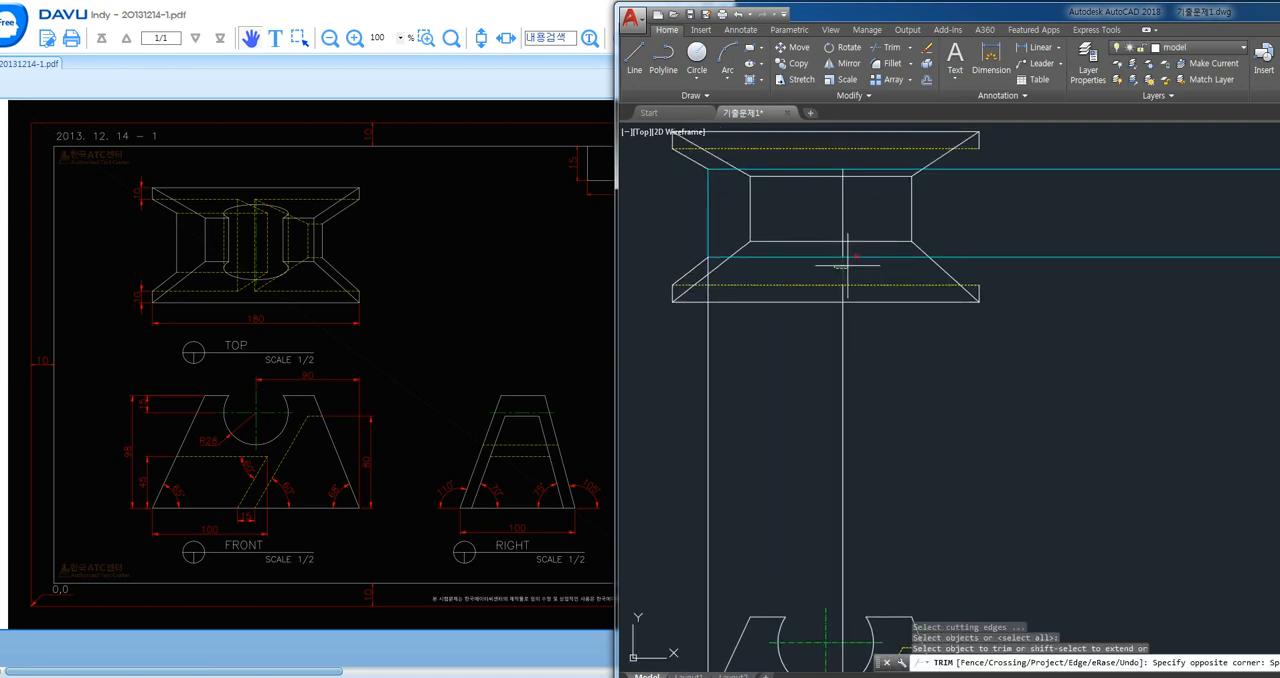
left_click(858, 262)
key("Return")
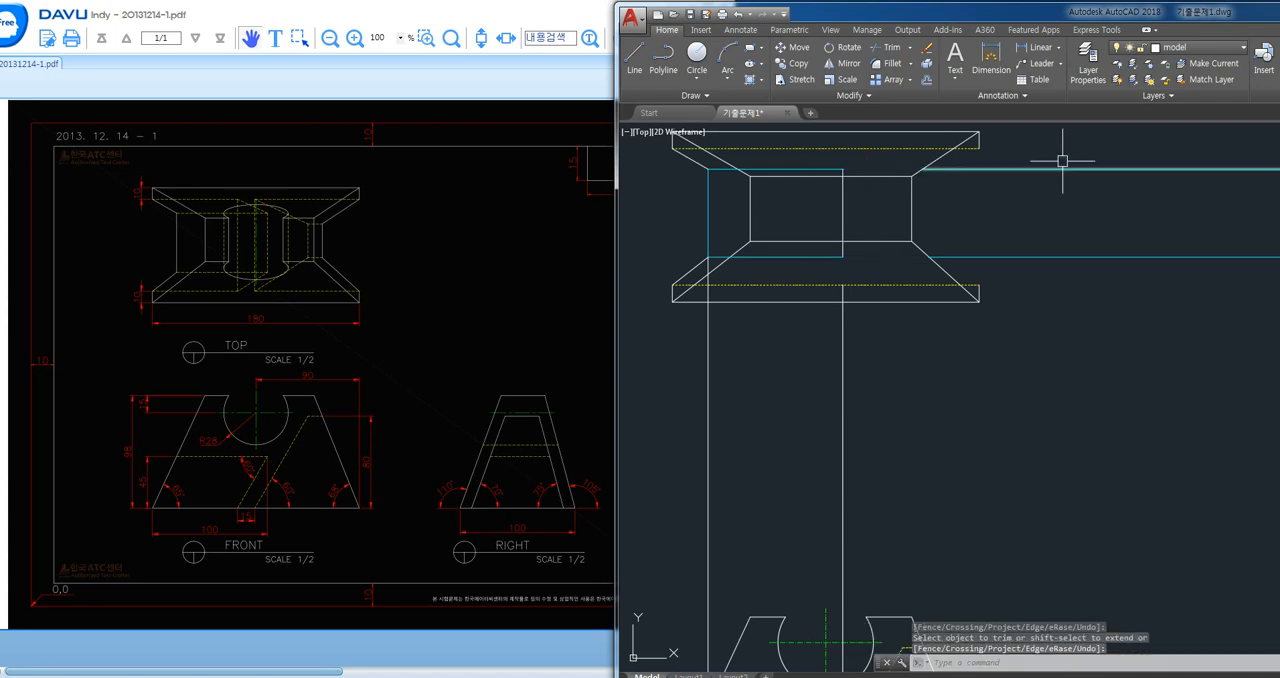
- Erase the leftover projection lines to the right of and below the top view, including both verticals down to the front view
left_click(1076, 152)
left_click(1069, 318)
left_click(905, 396)
left_click(787, 436)
key("Delete")
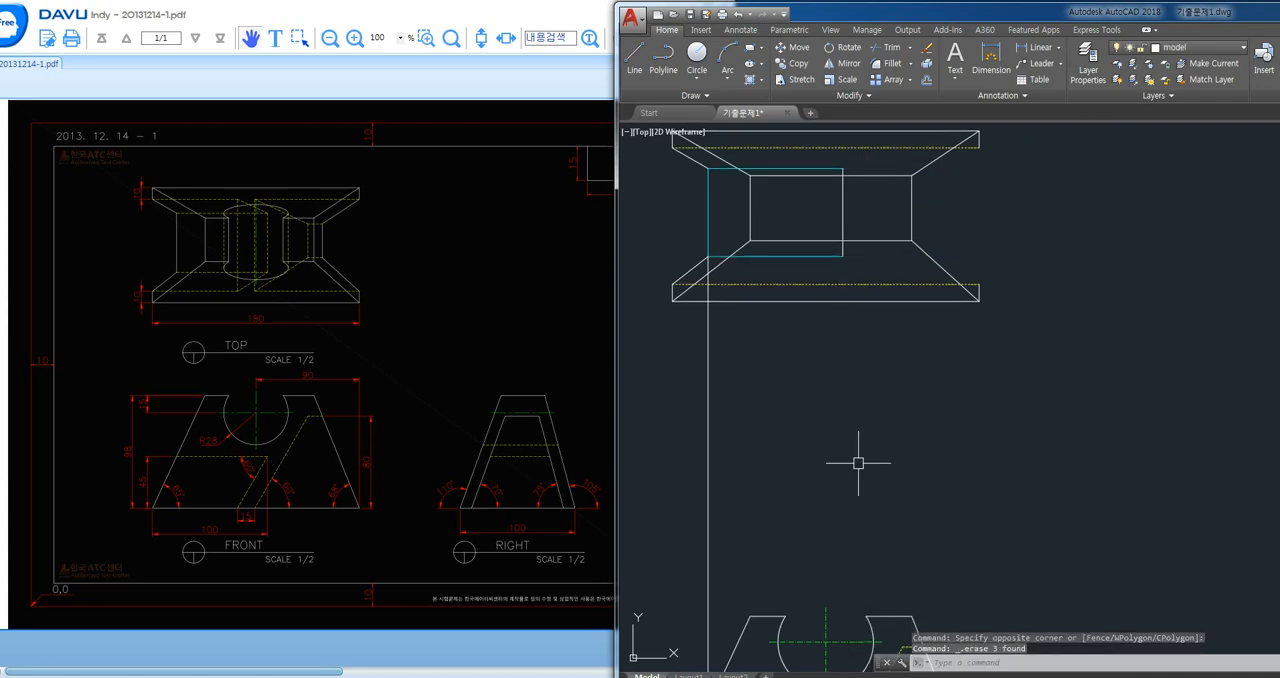
left_click(787, 431)
left_click(691, 467)
key("Delete")
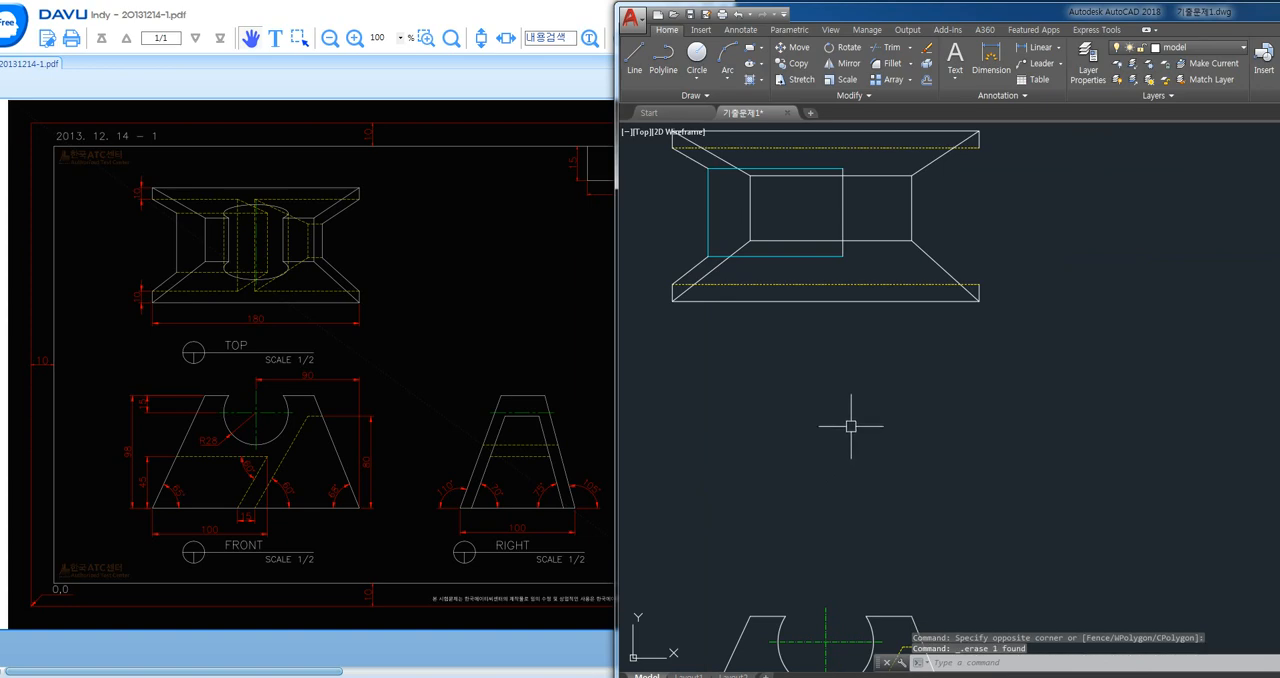
- Match the projected rectangle's upper, lower and right edges to the hidden line properties, and its left edge to the solid outline
type("ma")
key("Return")
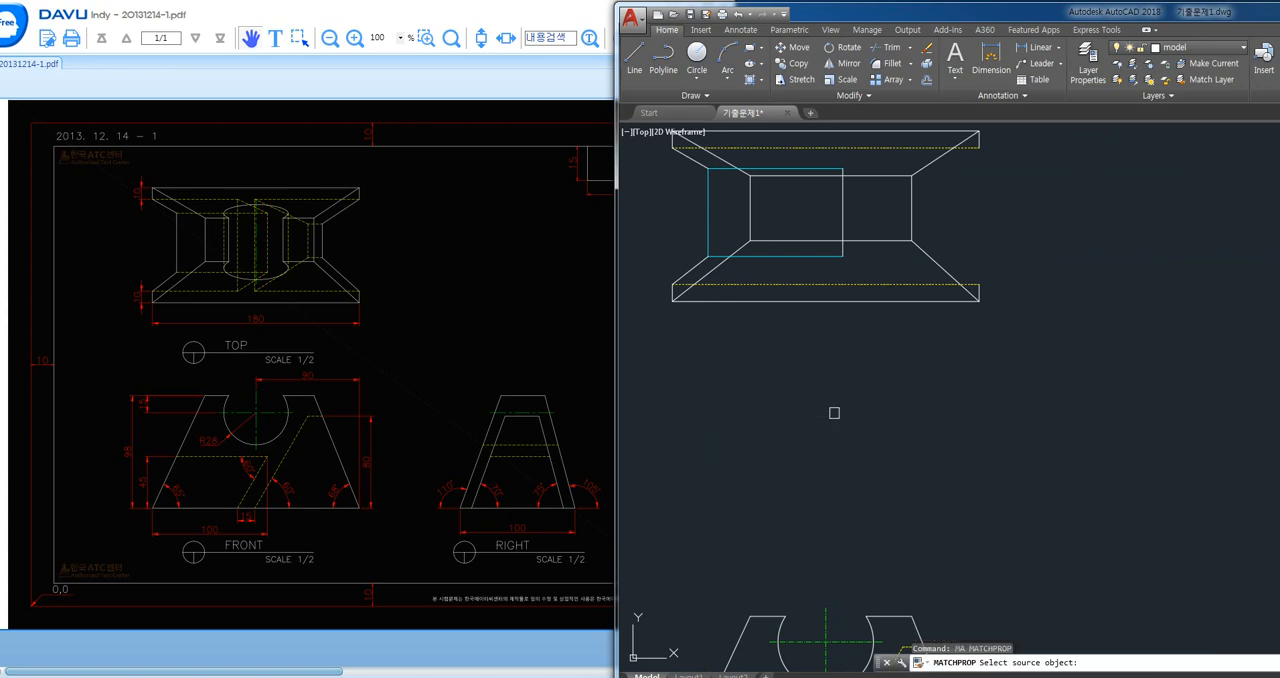
left_click(823, 286)
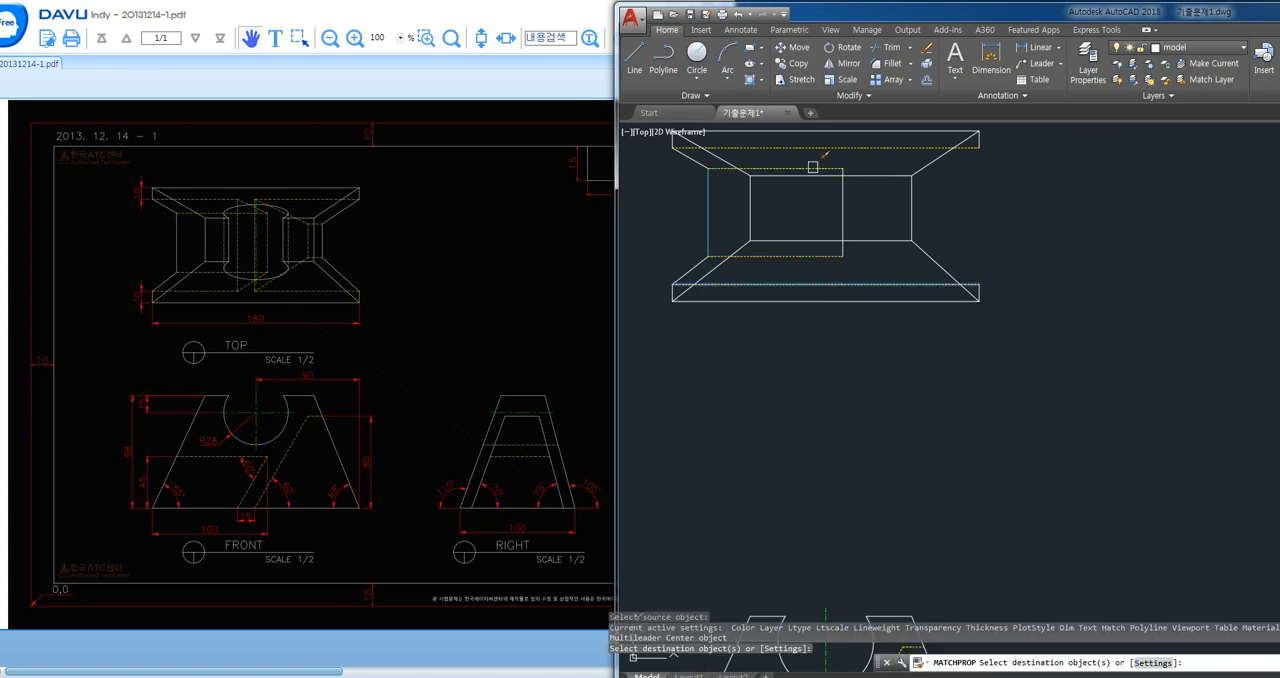
left_click(803, 286)
key("Return")
key("Return")
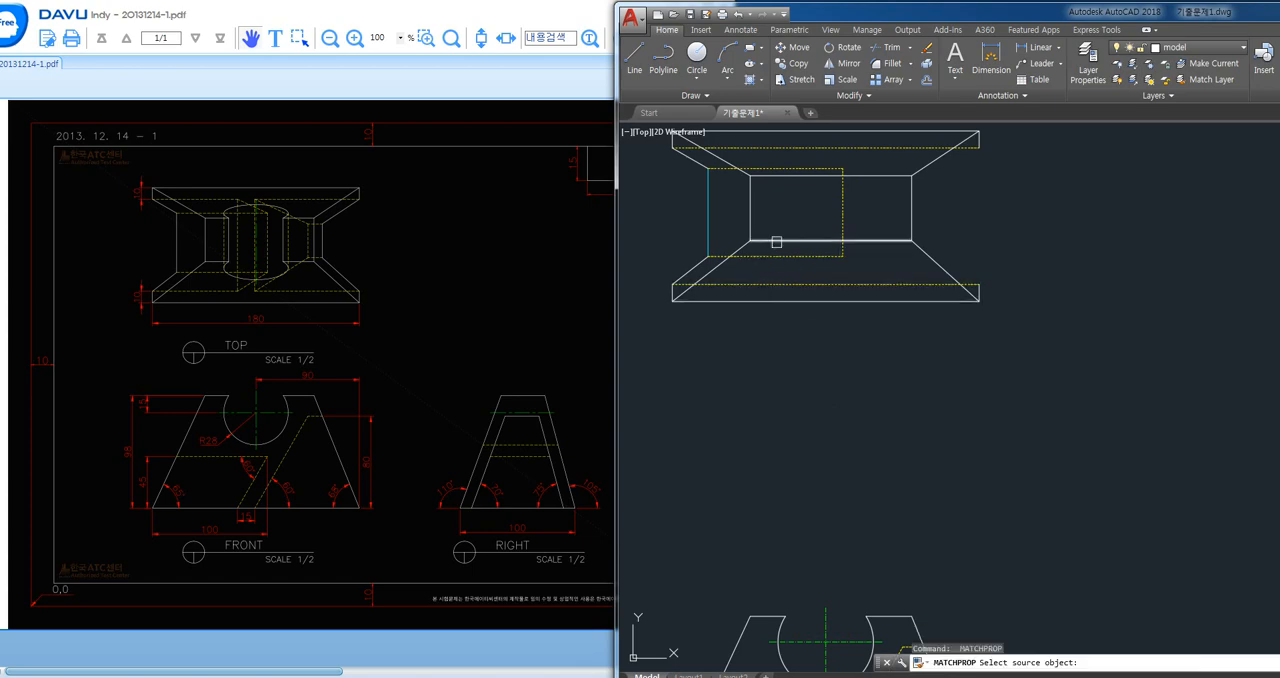
left_click(777, 242)
scroll(777, 300, "down", 3)
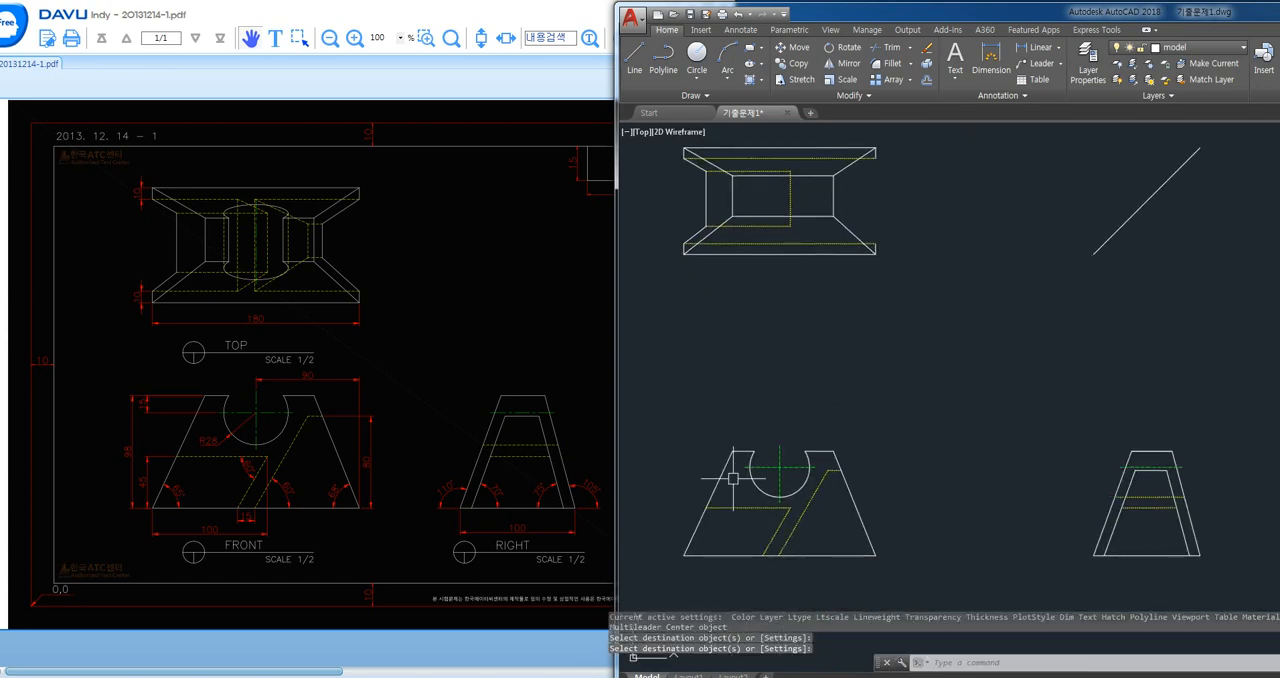
- Select the front view's horizontal hidden line and the projected rectangle's lower edge in the top view to compare them
left_click(743, 507)
left_click(769, 229)
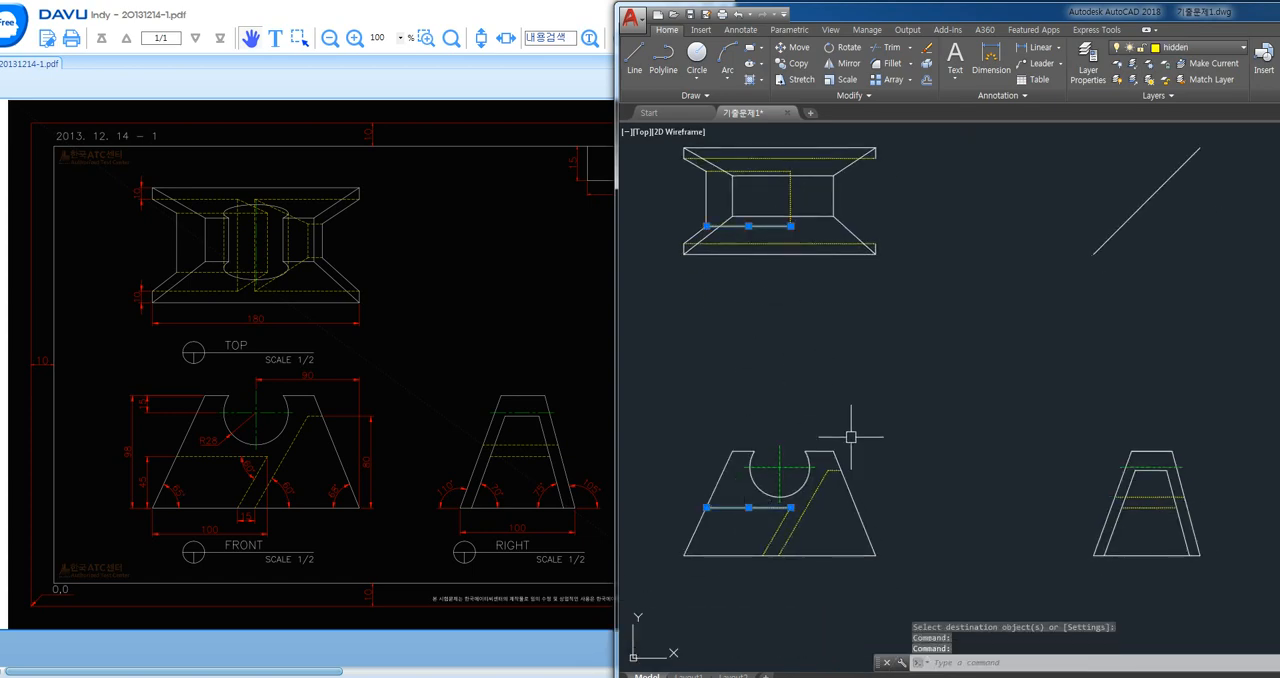
- Select the projected rectangle's upper edge in the top view as well, and clear the selection
left_click(750, 171)
key("Return")
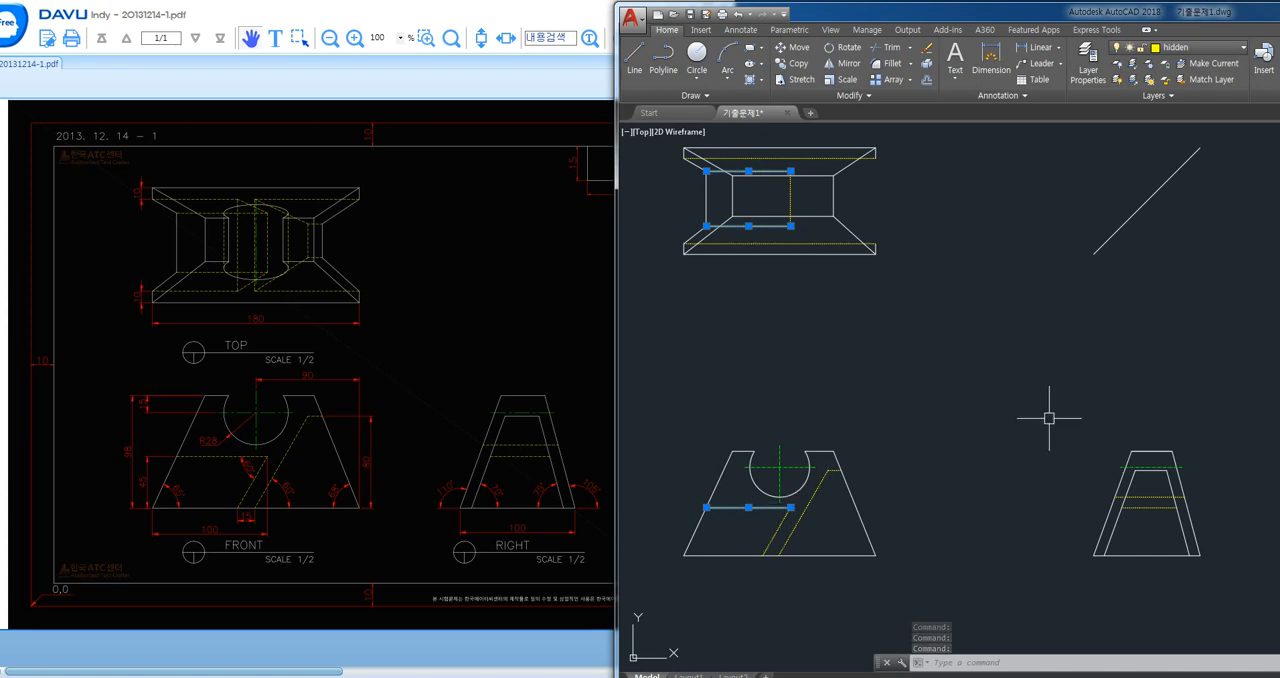
key("Escape")
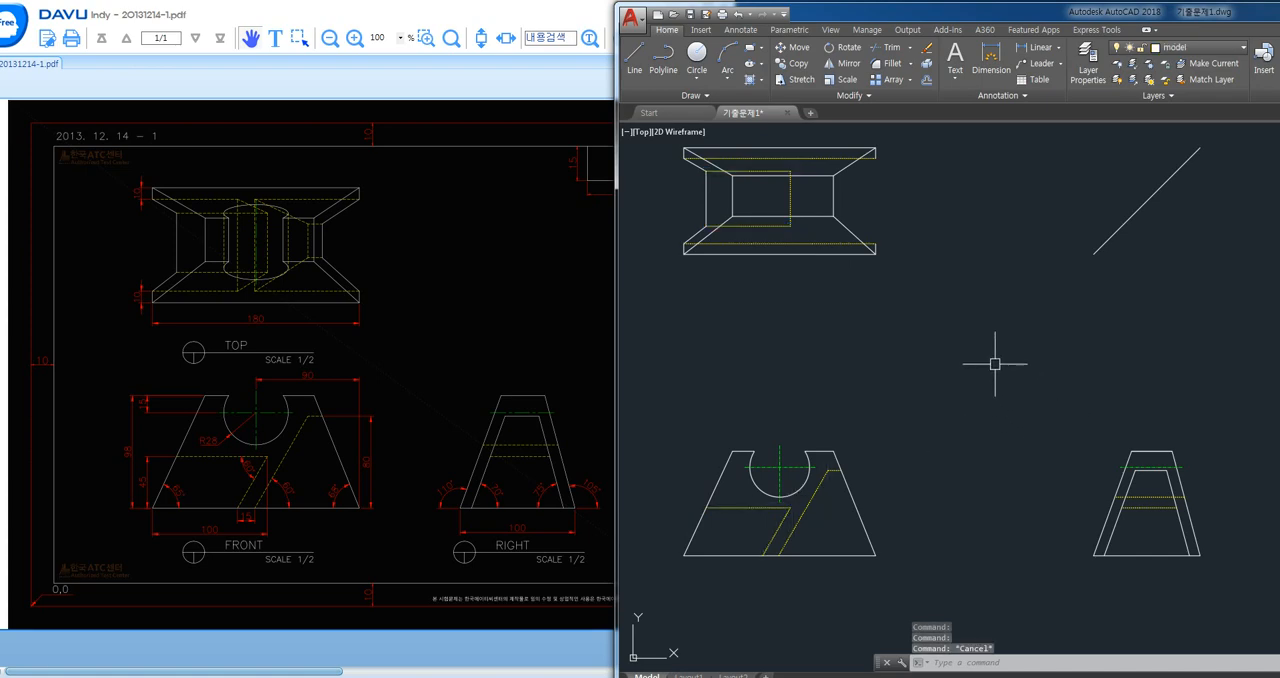
- Draw a vertical projection line from the short hidden edge's end on the front view's right slope up through the top view
middle_click_drag(980, 357, 968, 376)
type("l")
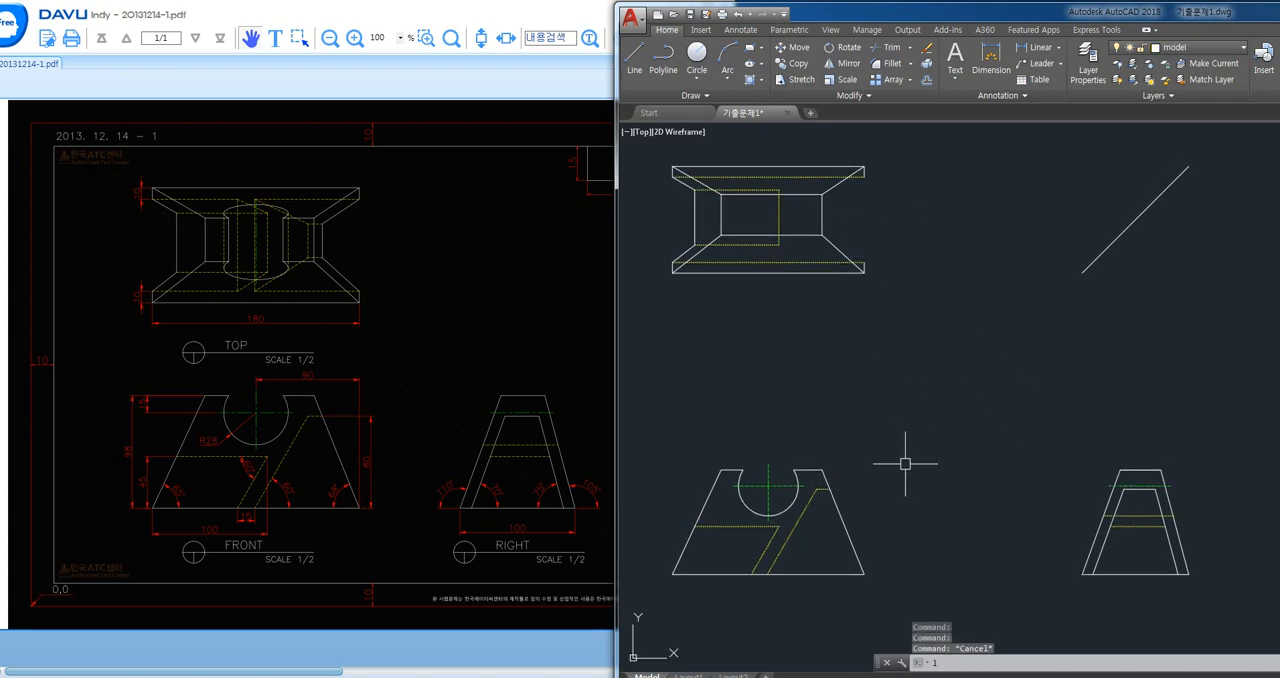
key("Return")
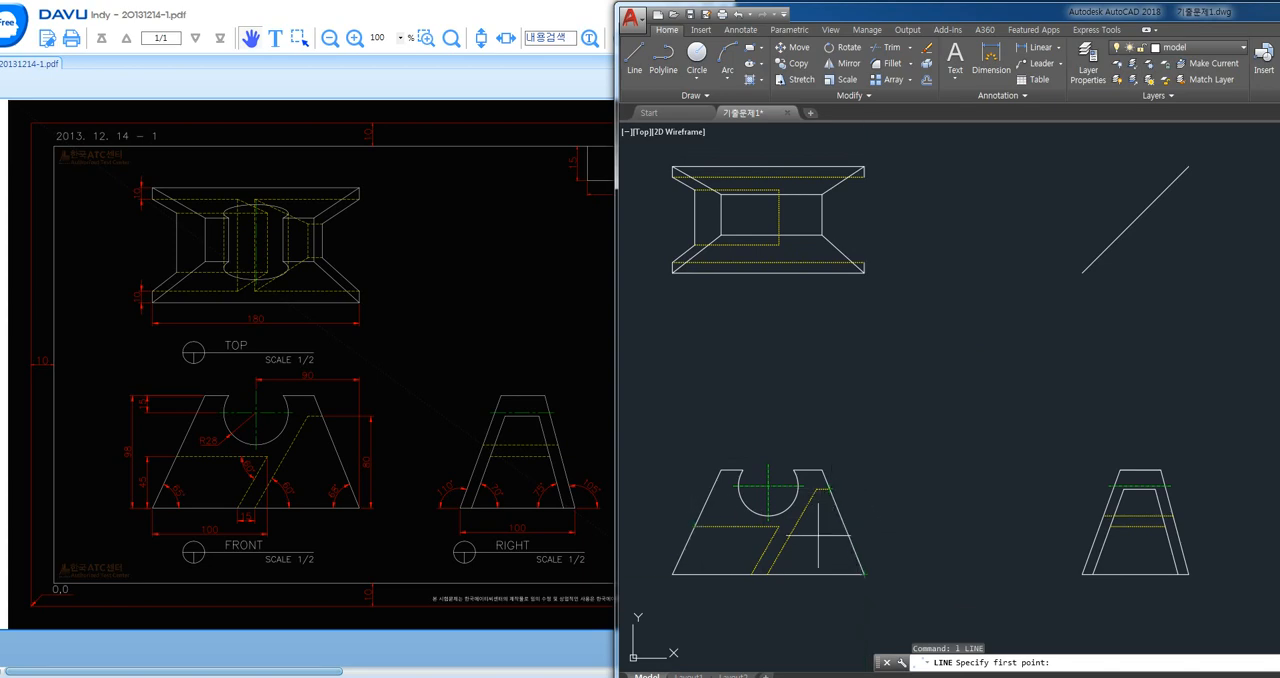
left_click(829, 489)
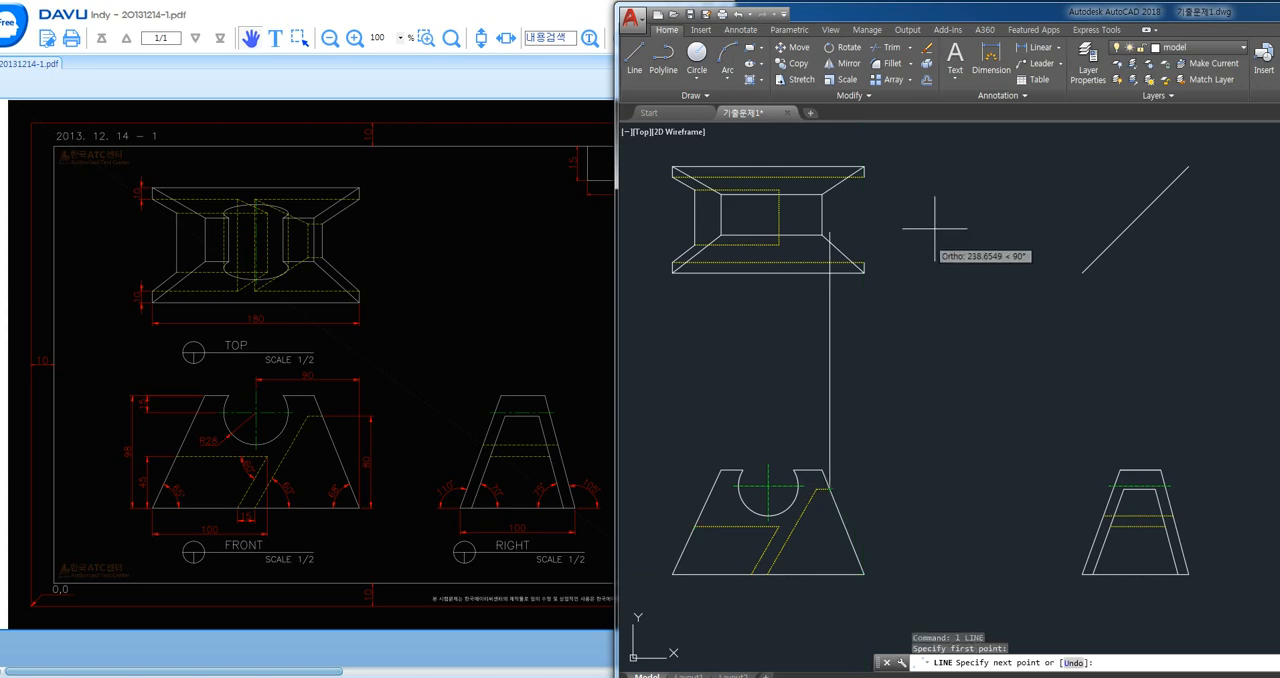
left_click(930, 148)
key("Return")
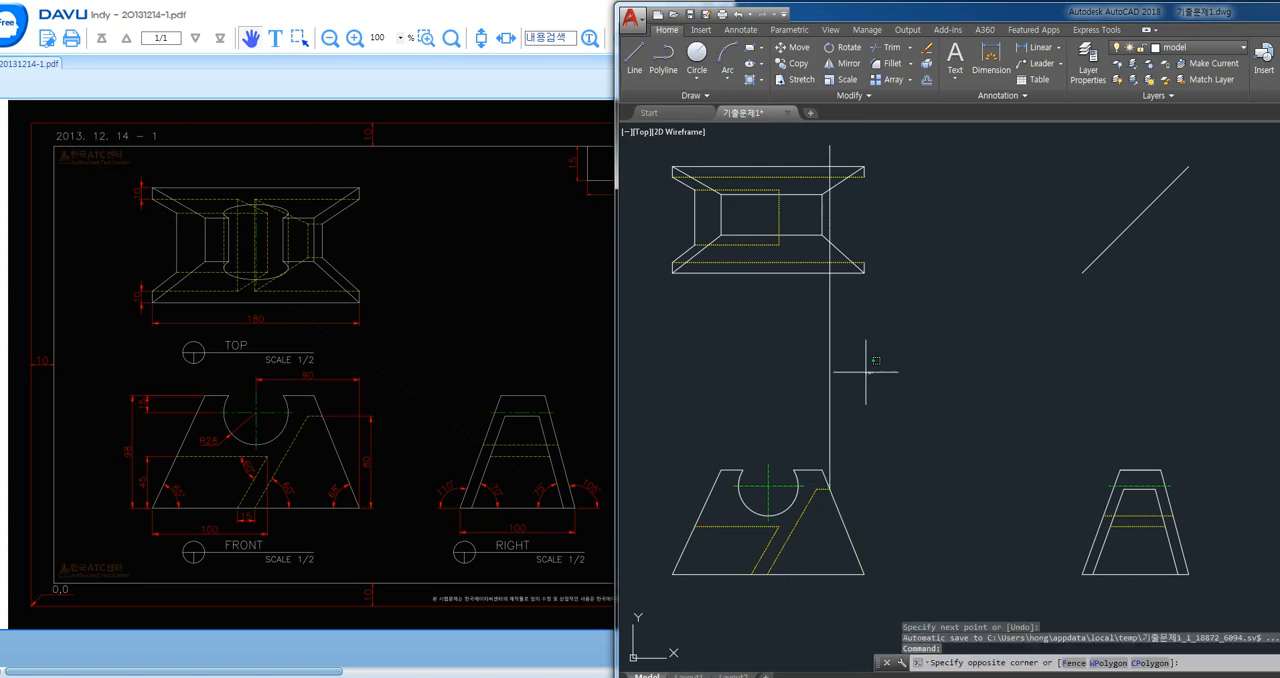
- Move the vertical projection line to the mview layer and make mview the current layer
left_click_drag(863, 363, 776, 305)
left_click(1200, 47)
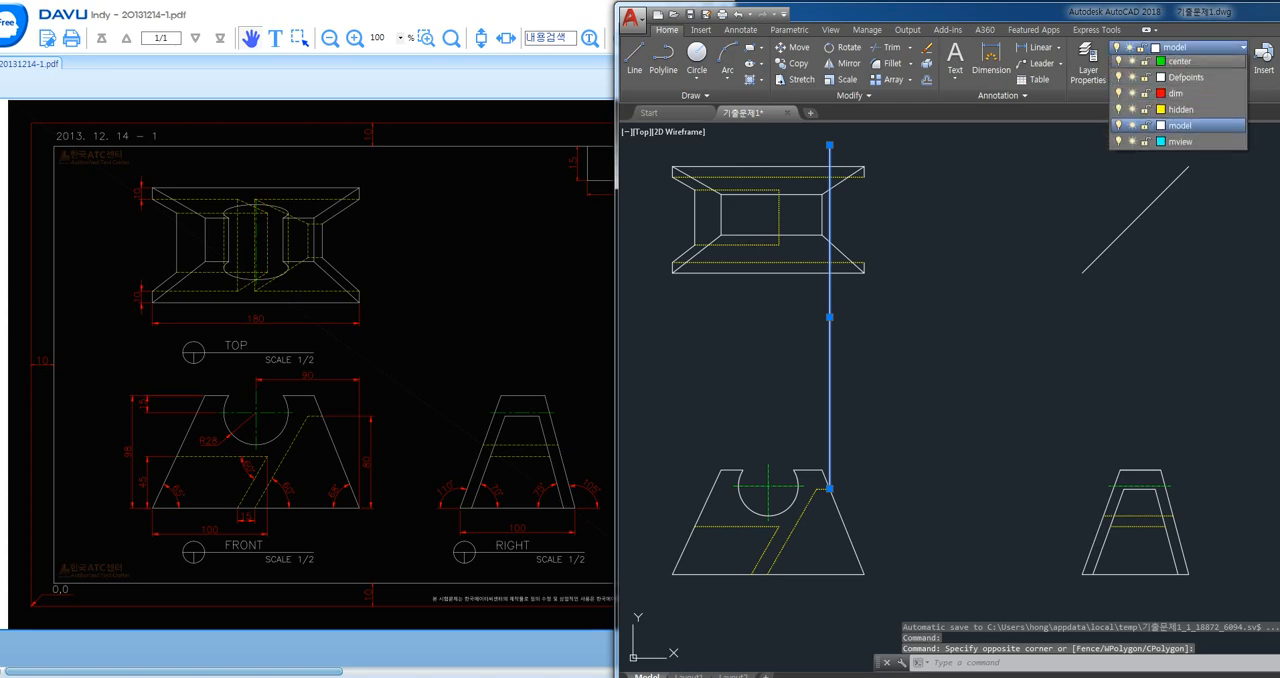
left_click(1180, 160)
key("Escape")
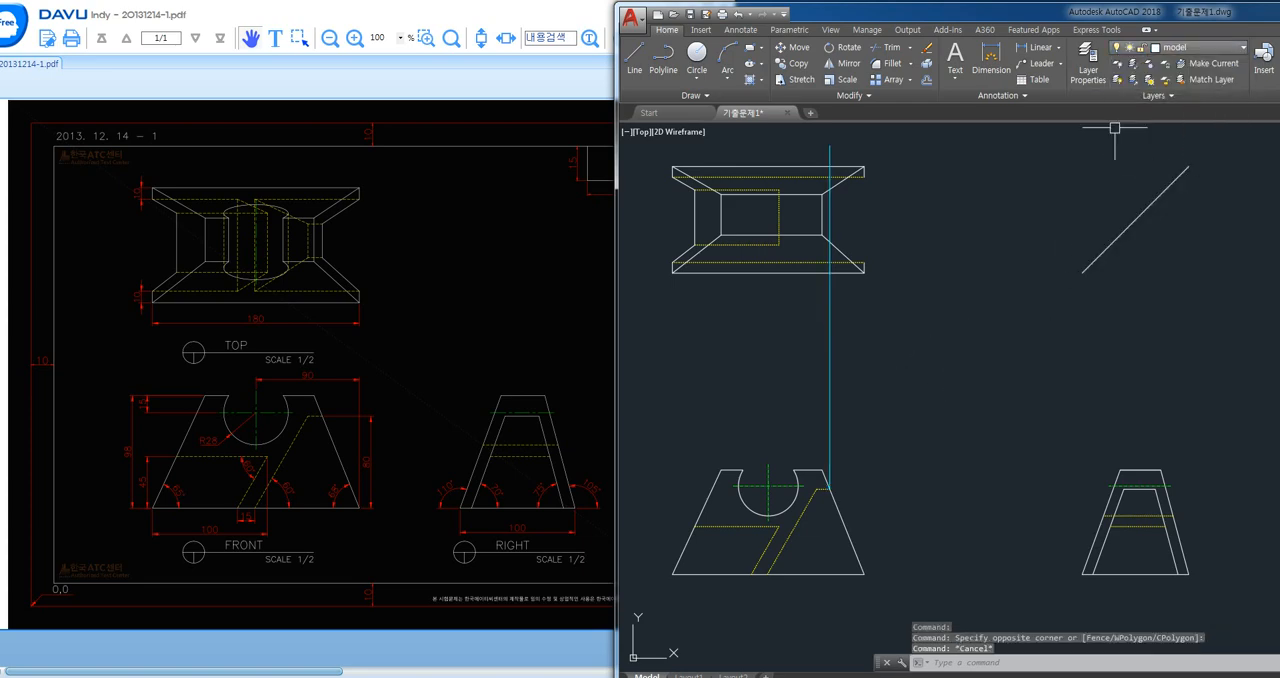
left_click(1200, 47)
left_click(1180, 160)
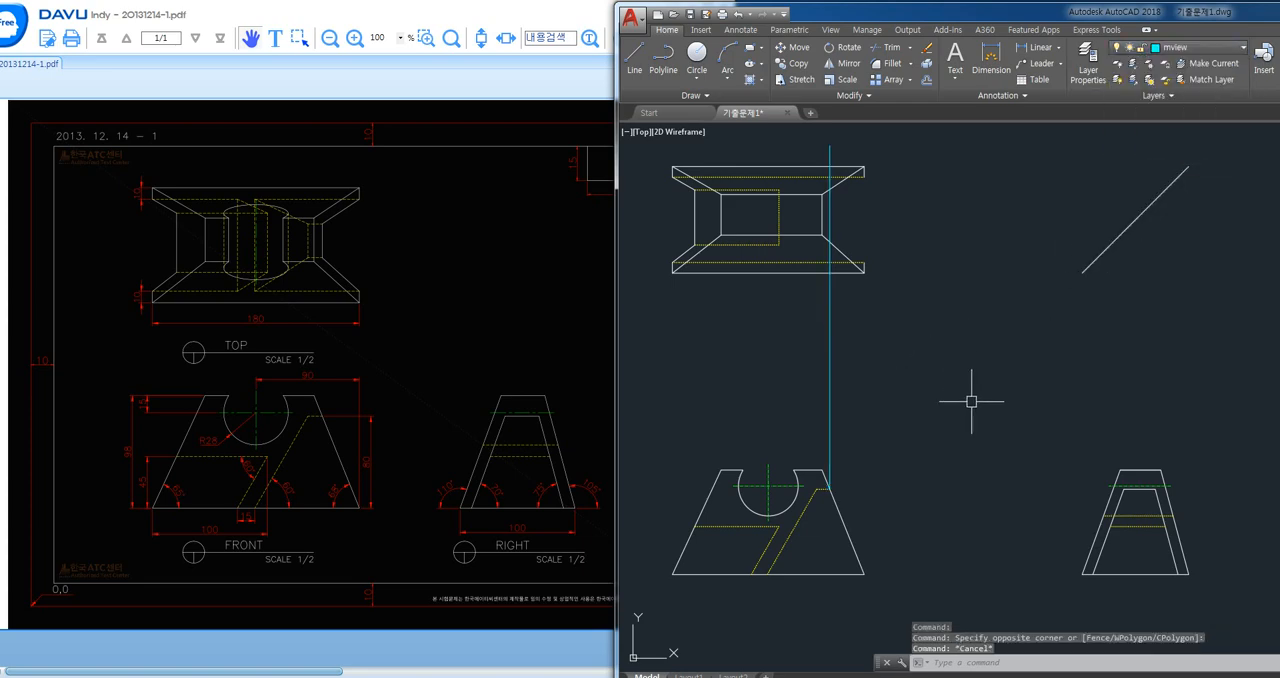
- Project the front view's short hidden edge horizontally to the right view's inner trapezoid, and continue the line upward from its upper-left corner
type("l")
key("Return")
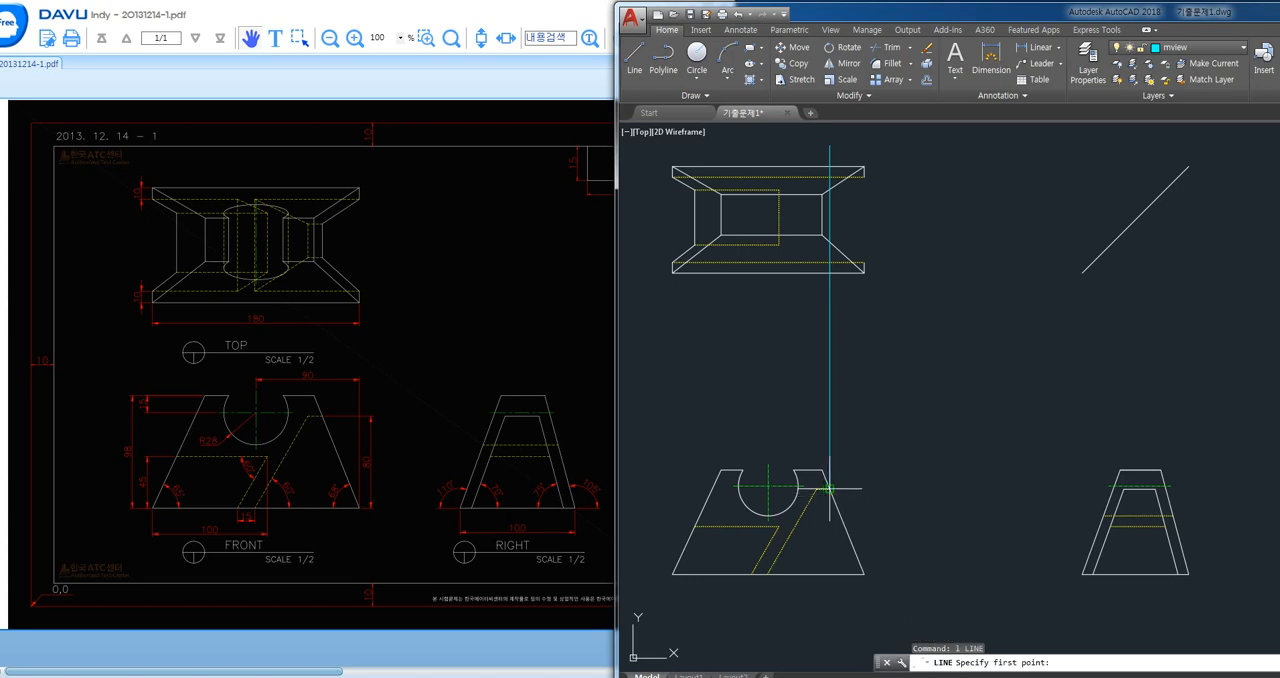
left_click(828, 489)
scroll(1125, 513, "up", 3)
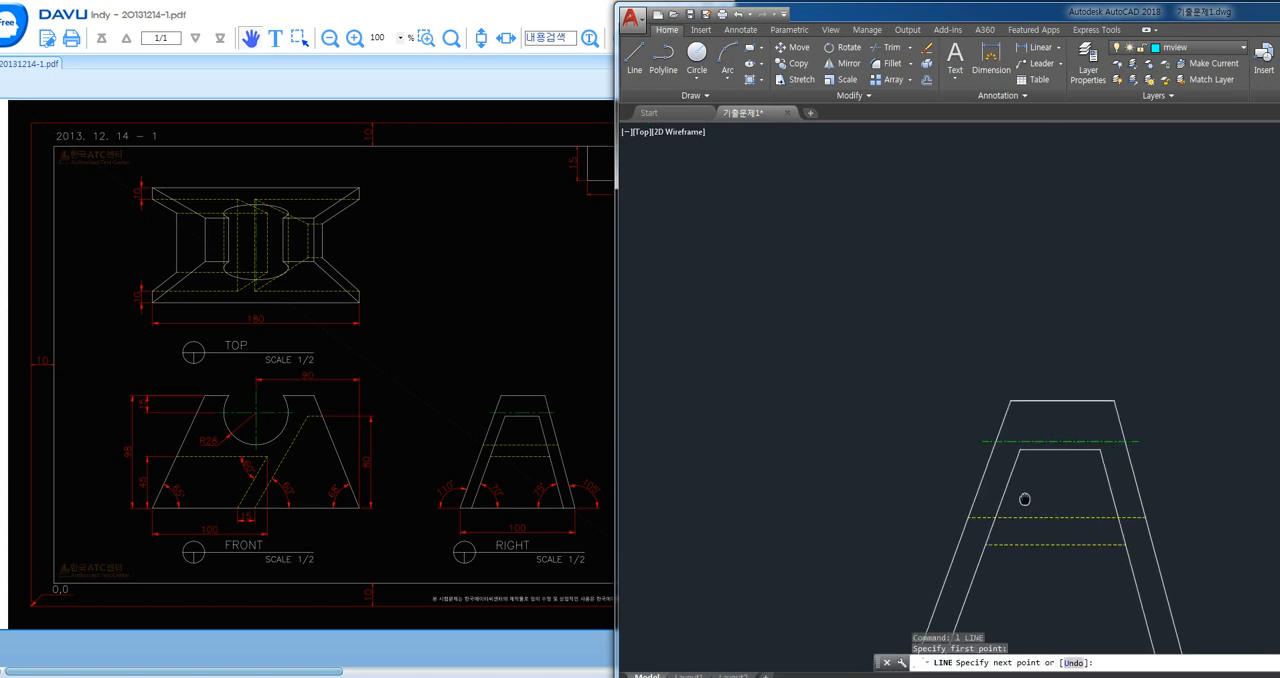
left_click(1012, 448)
left_click(1012, 182)
key("Return")
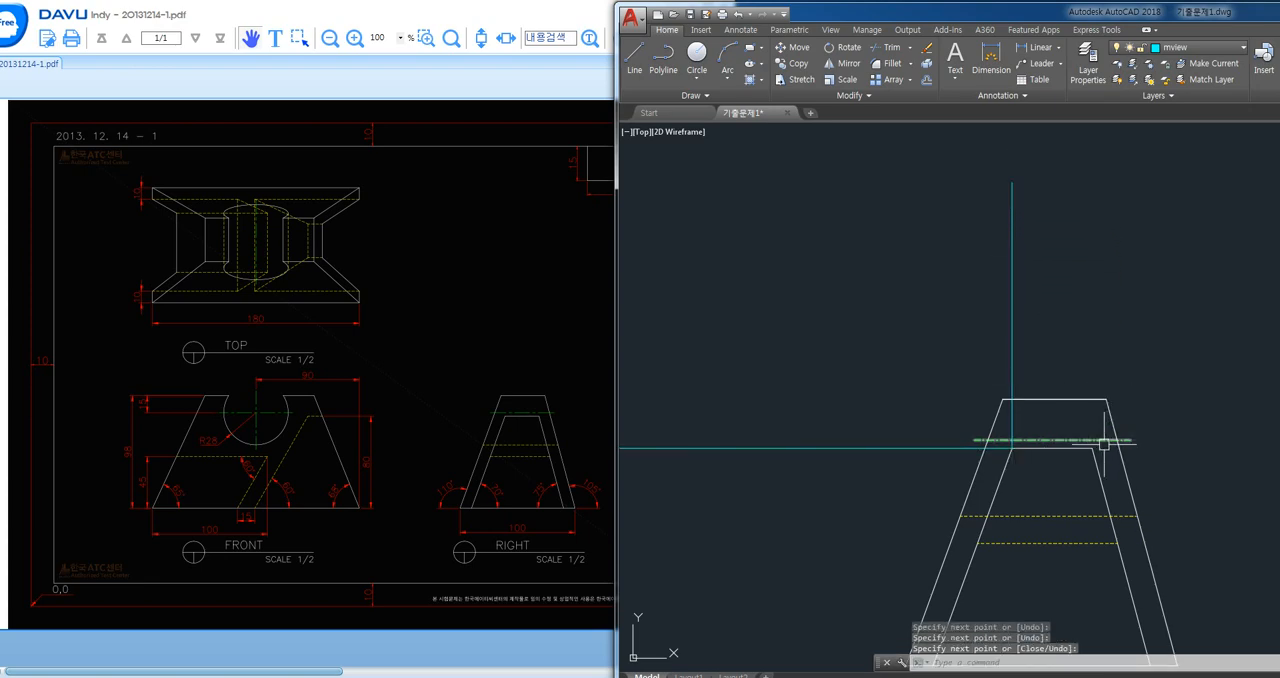
- Draw a vertical projection line from the inner trapezoid's upper-right corner in the right view up across the 45° line
key("Return")
left_click(1095, 448)
scroll(1100, 265, "down", 3)
middle_click_drag(1116, 213, 1090, 378)
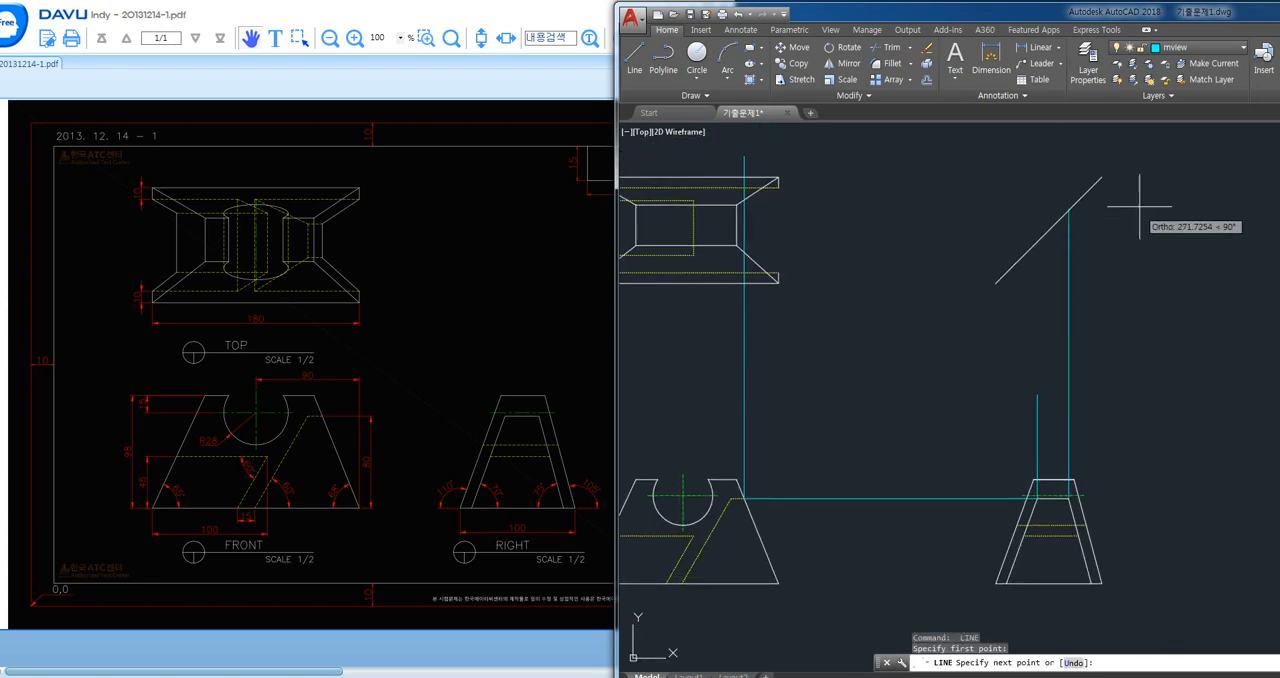
- Draw horizontal projection lines into the top view from the points where both right-view verticals cross the 45° line
left_click(1038, 242)
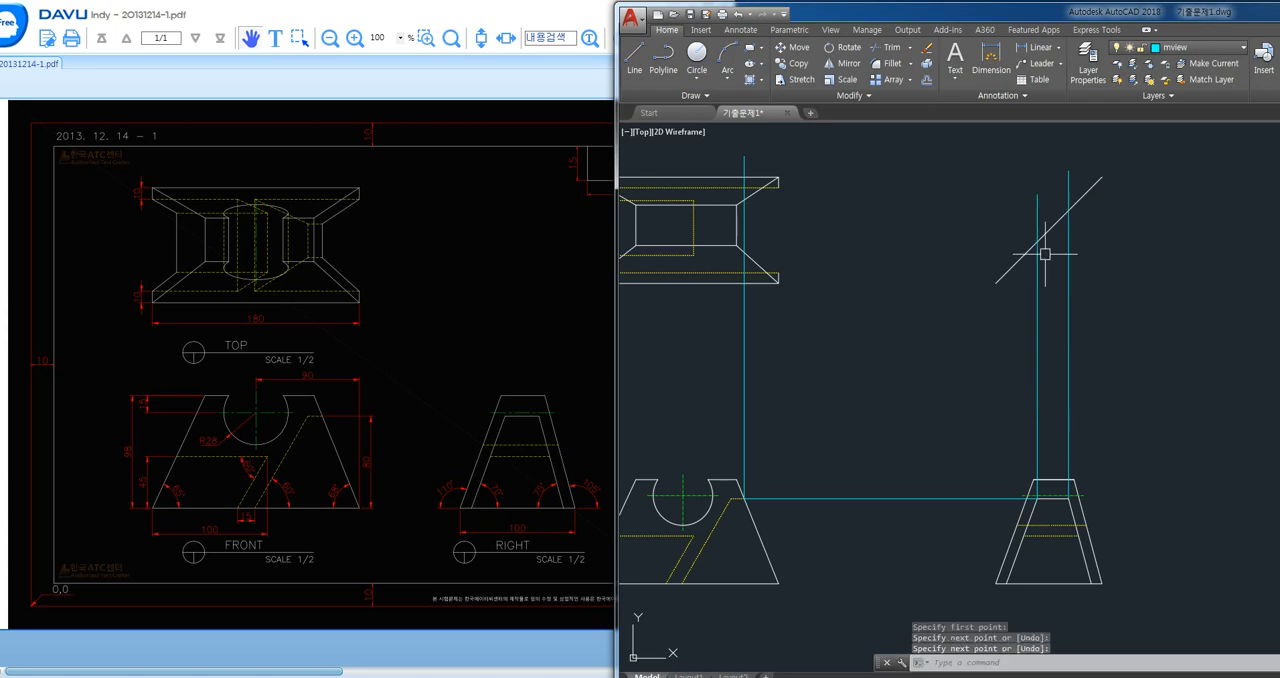
middle_click_drag(709, 253, 798, 269)
left_click(707, 256)
key("Return")
key("Return")
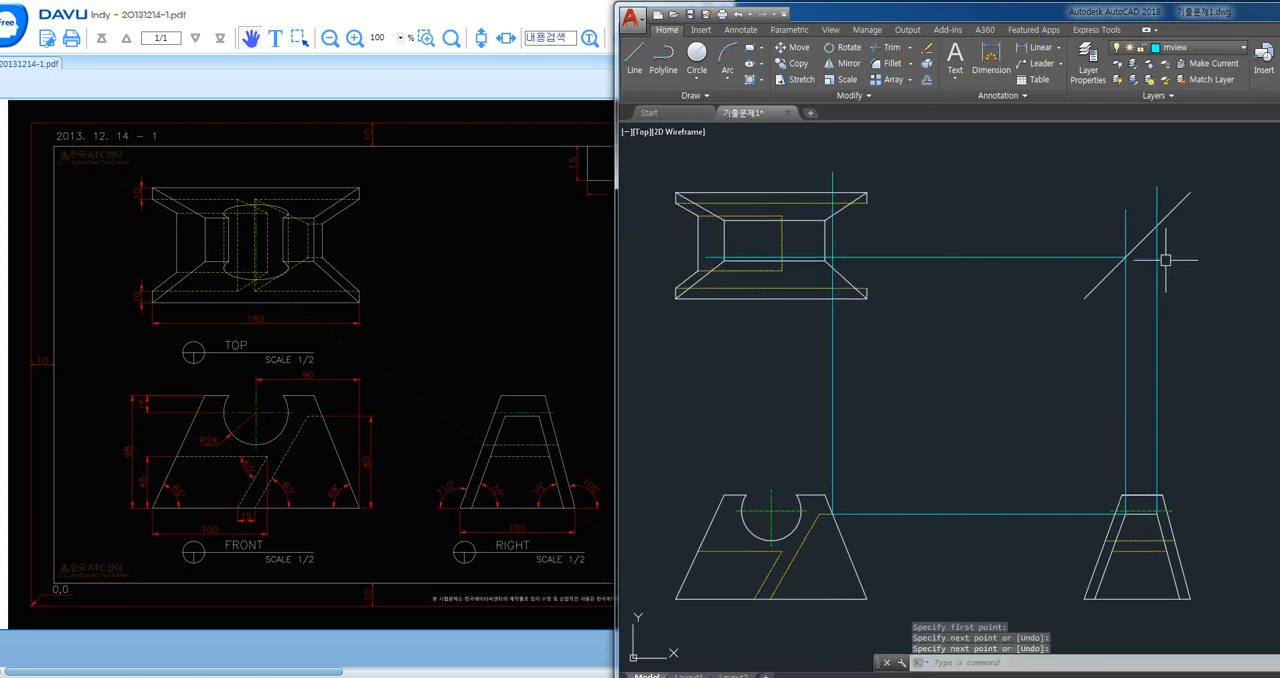
left_click(1155, 227)
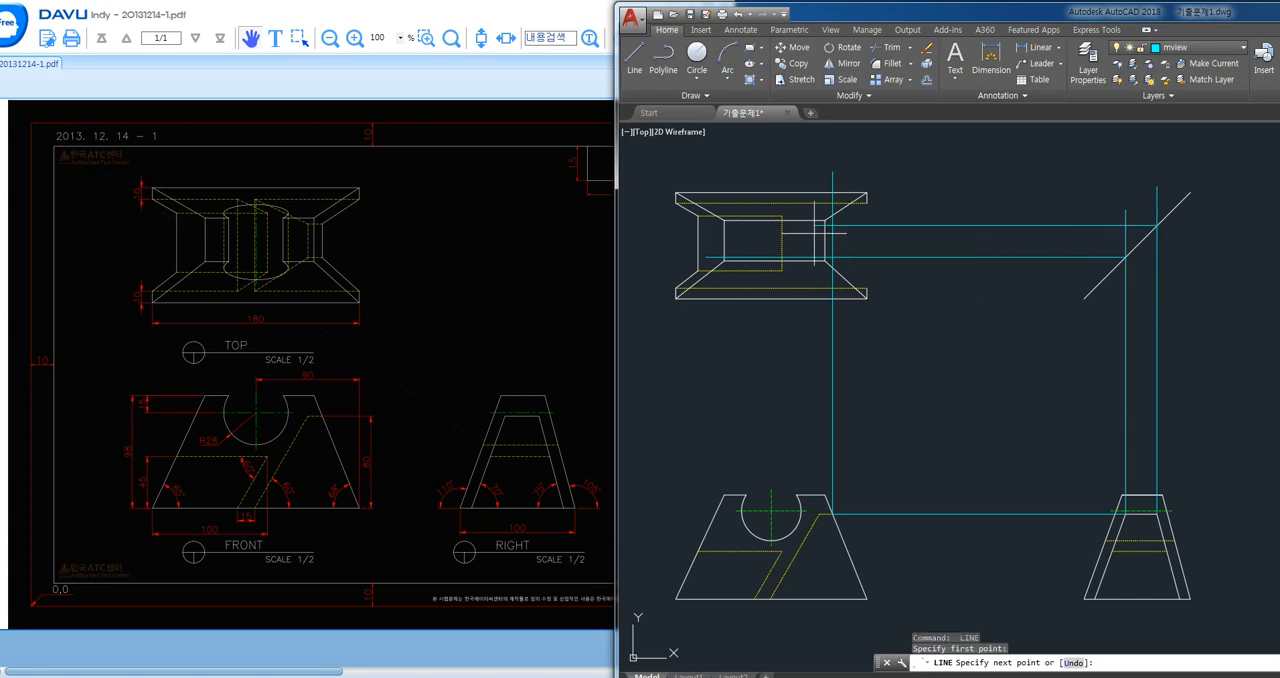
left_click(750, 226)
key("Return")
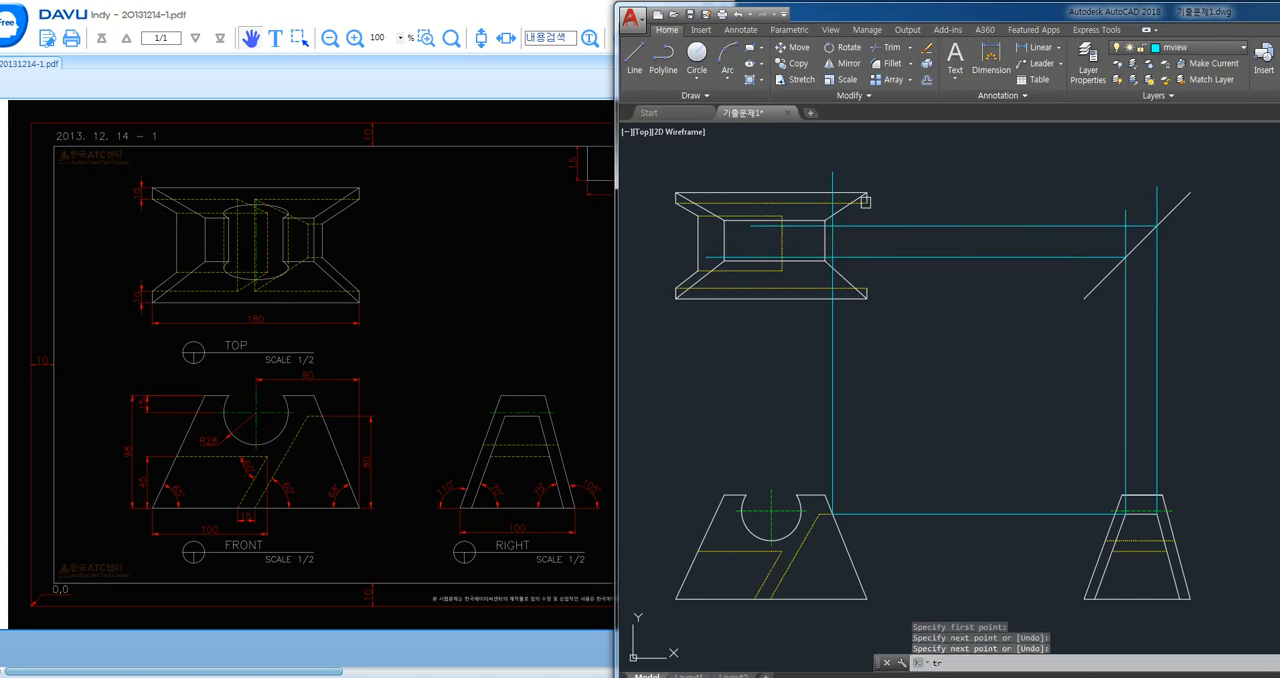
type("tr")
key("Return")
key("Return")
scroll(852, 200, "up", 4)
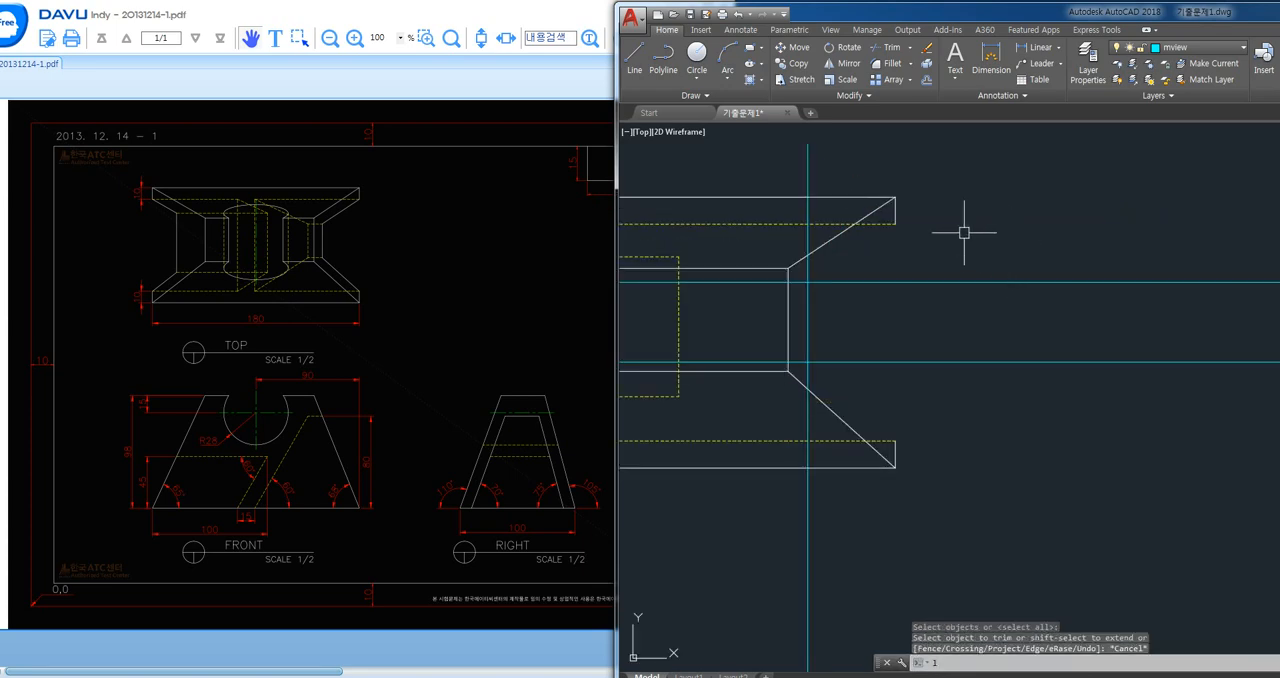
key("Escape")
- Draw slanted lines in the top view from the right ends of both long hidden edges to the projected corners on the vertical
type("l")
key("Return")
left_click(895, 224)
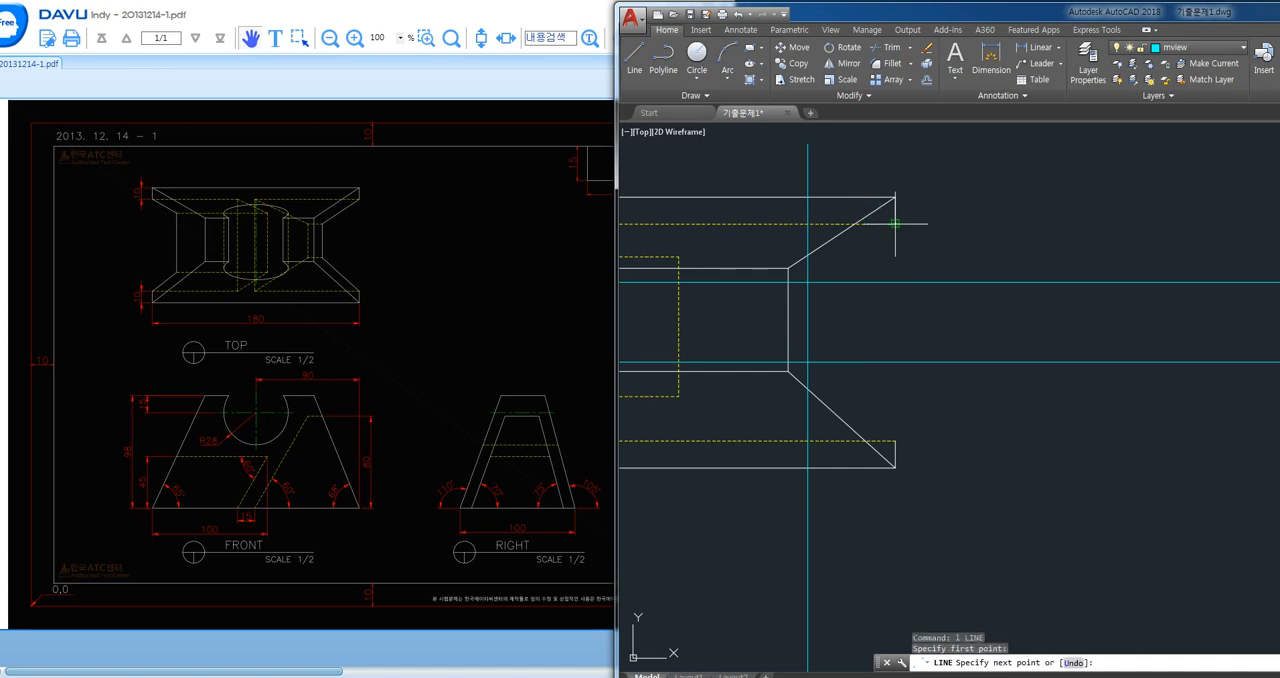
left_click(808, 282)
key("Return")
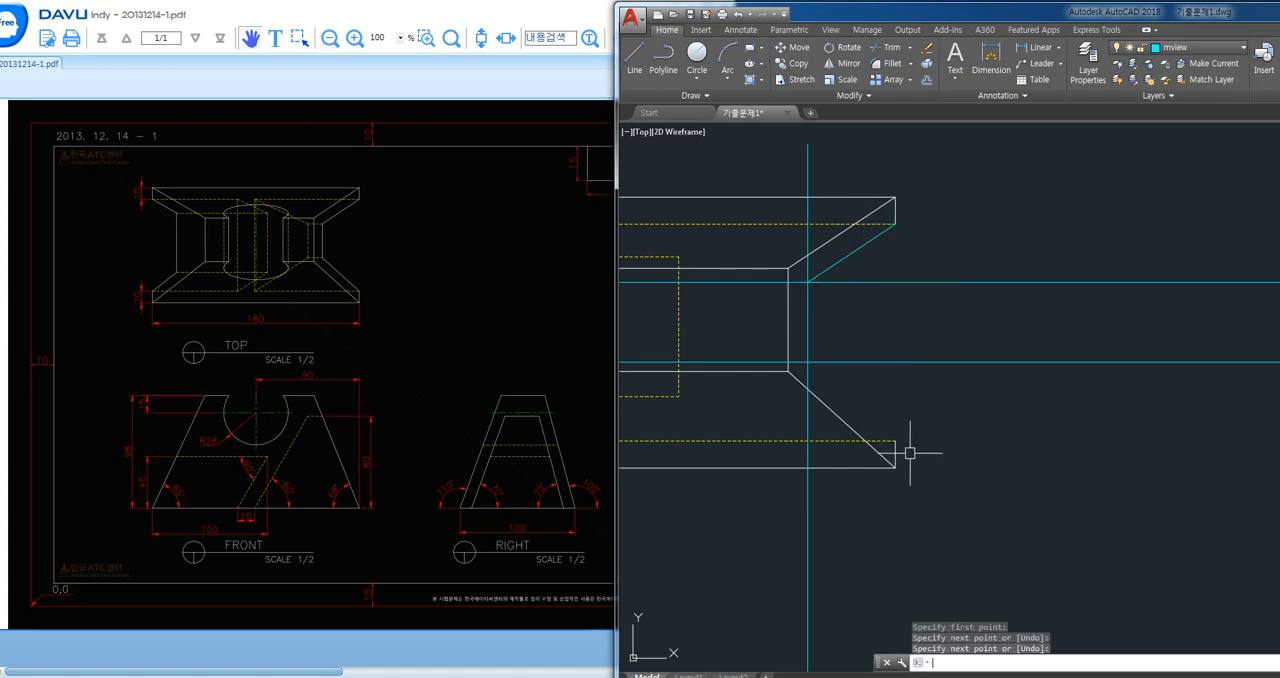
key("Return")
left_click(895, 441)
left_click(808, 362)
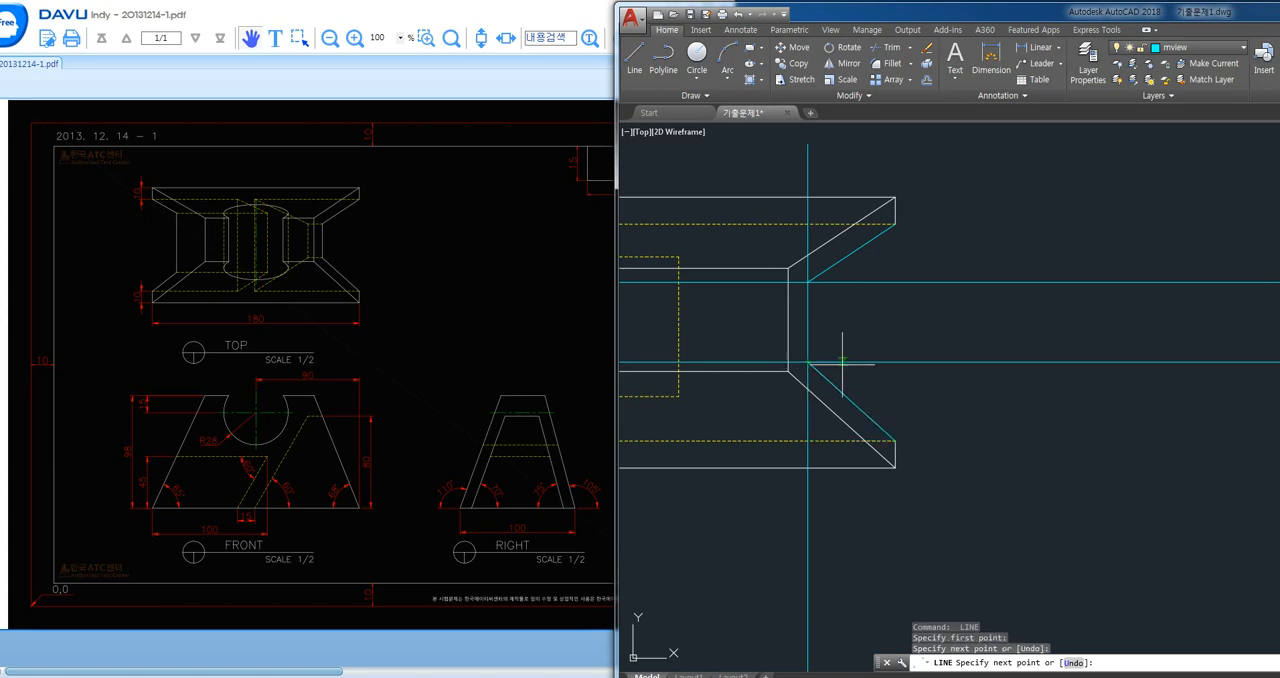
key("Return")
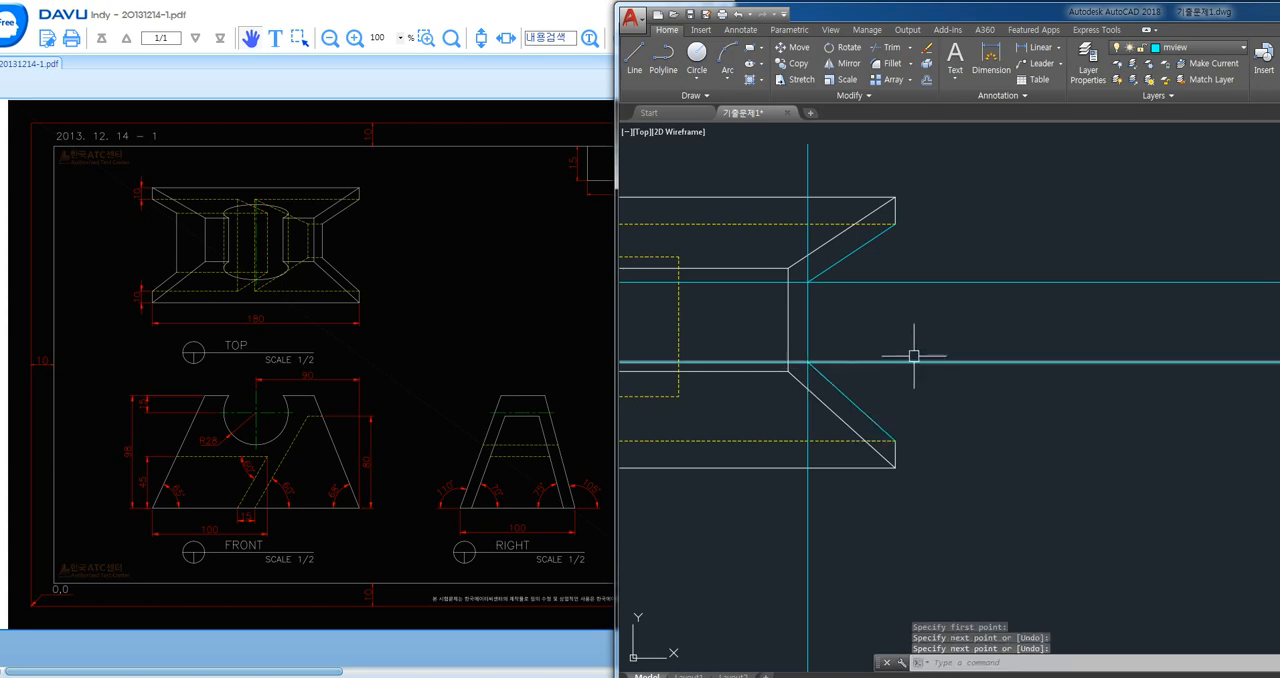
- Trim both horizontal projection lines to the right of the vertical, and the vertical above and below the projected corners
type("tr")
key("Return")
key("Return")
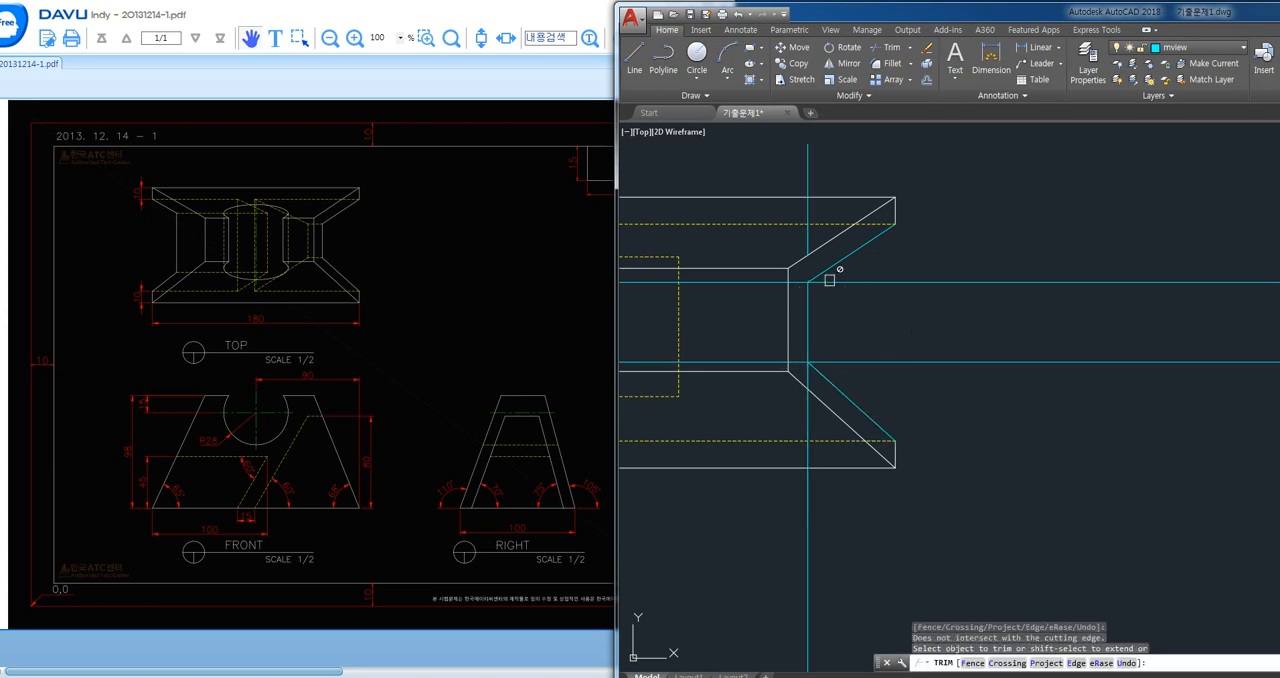
left_click(830, 281)
left_click(833, 362)
left_click(812, 375)
left_click(809, 374)
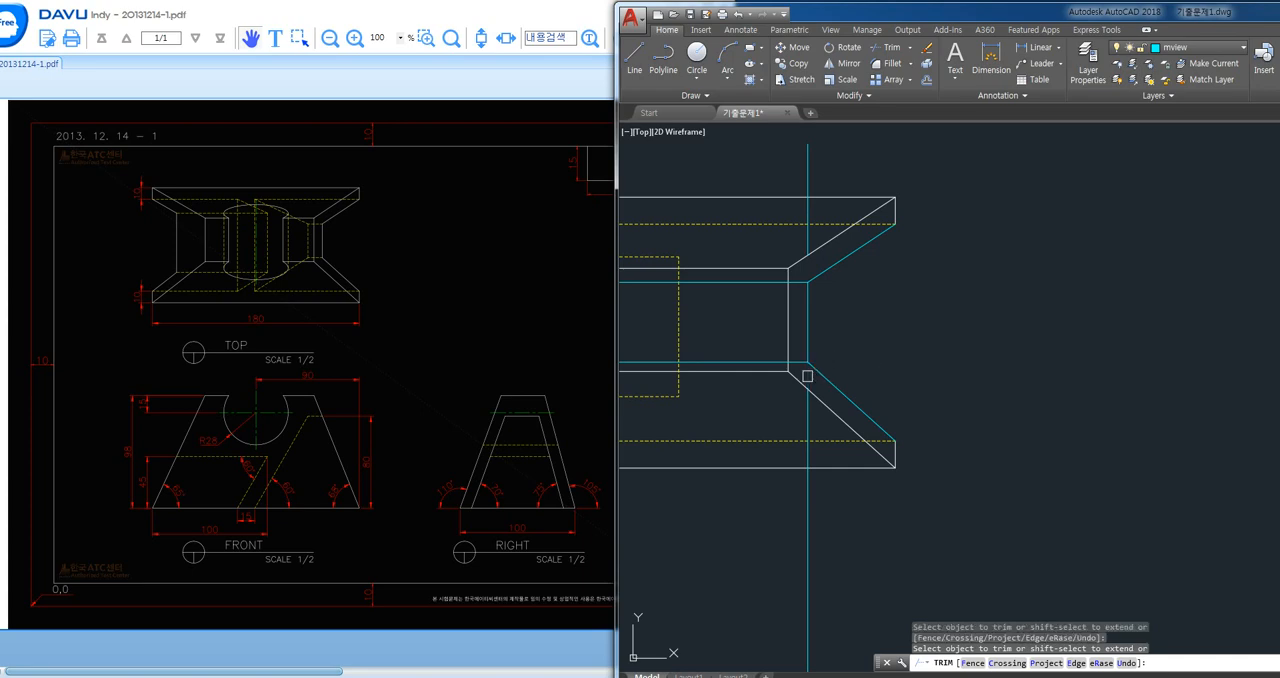
key("Return")
- Erase the leftover pieces of the vertical projection line below and above the top view's projected corners
left_click(853, 553)
left_click(741, 593)
key("Delete")
left_click(829, 174)
left_click(793, 190)
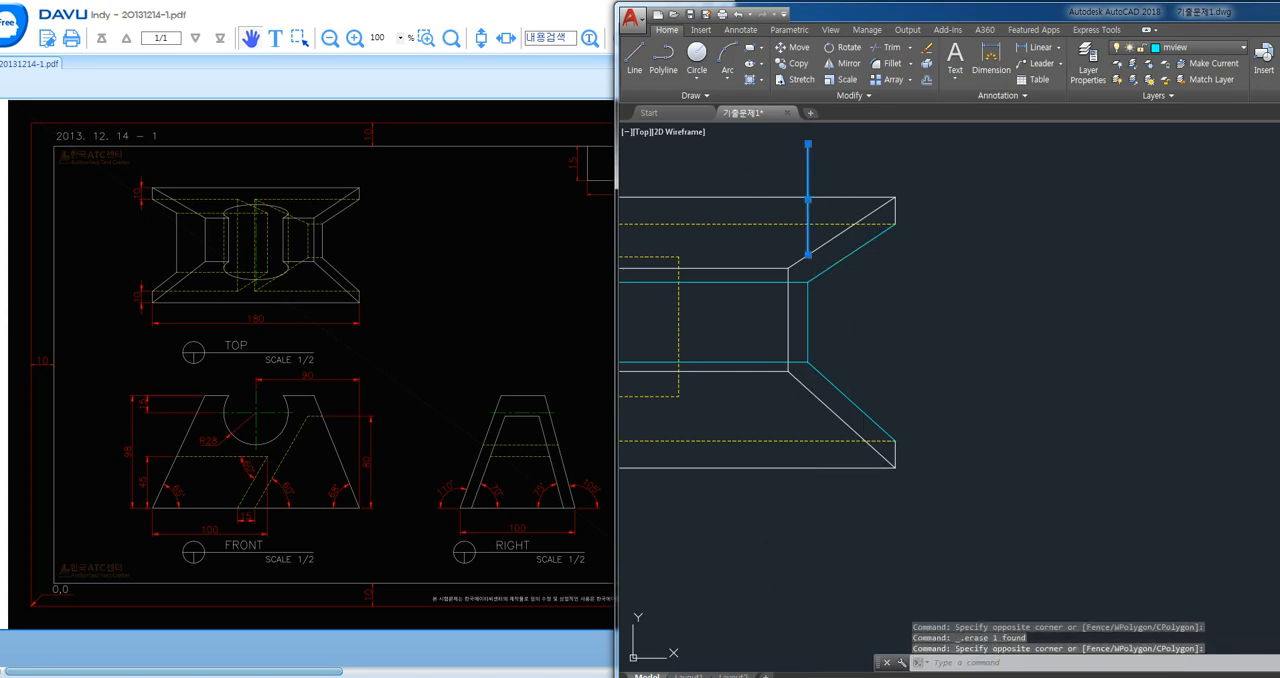
key("Delete")
- Erase the leftover projection lines around the 45° line and above the right view
scroll(874, 256, "down", 2)
middle_click_drag(1046, 320, 935, 276)
left_click(1156, 349)
left_click(998, 312)
key("Delete")
left_click(994, 222)
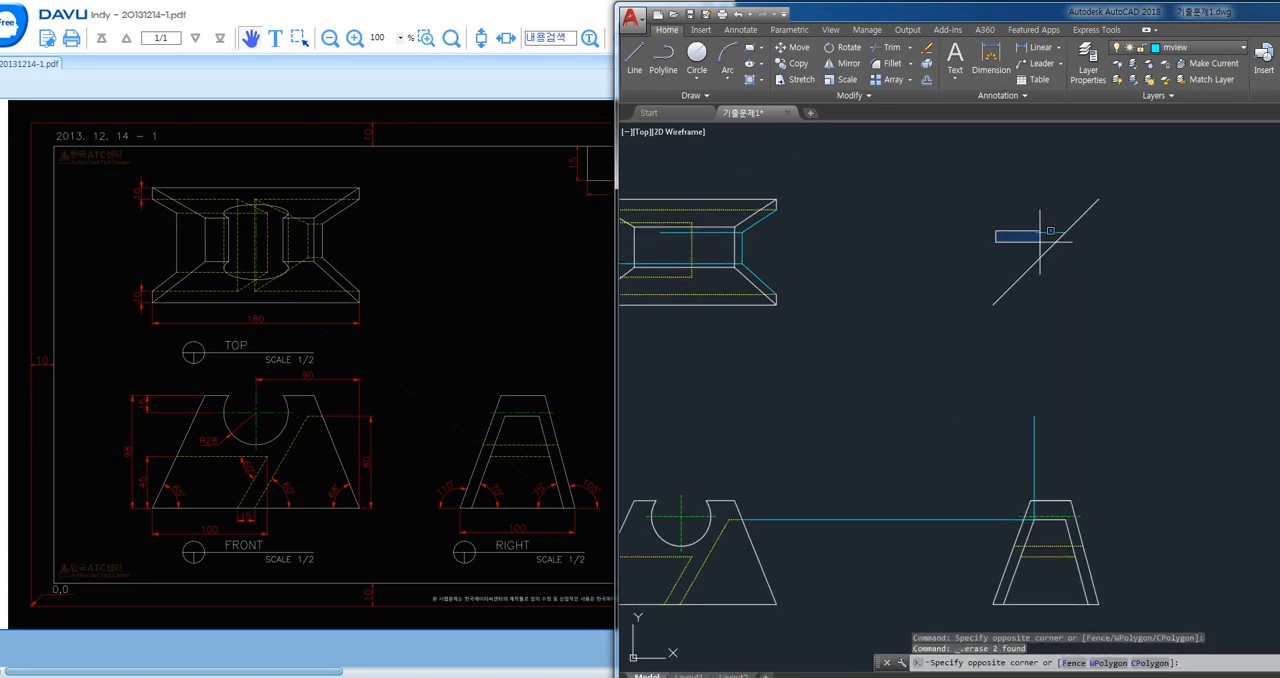
left_click(1072, 248)
key("Delete")
left_click(1103, 382)
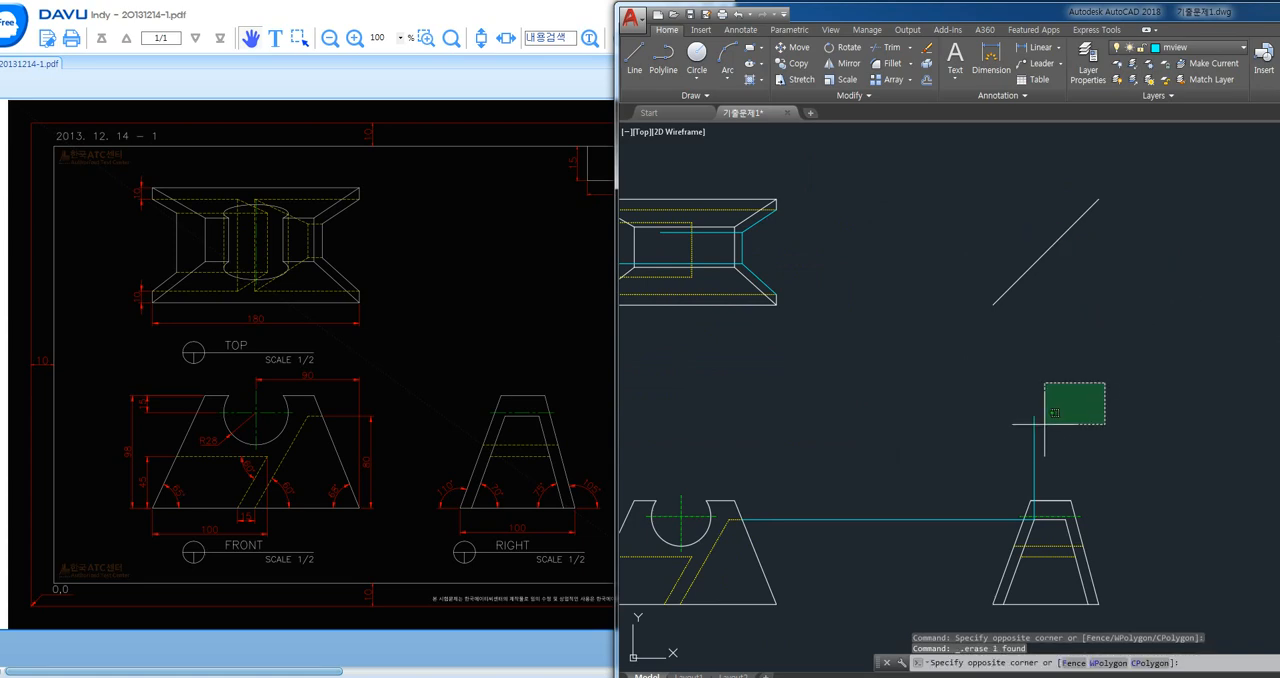
left_click(972, 443)
key("Delete")
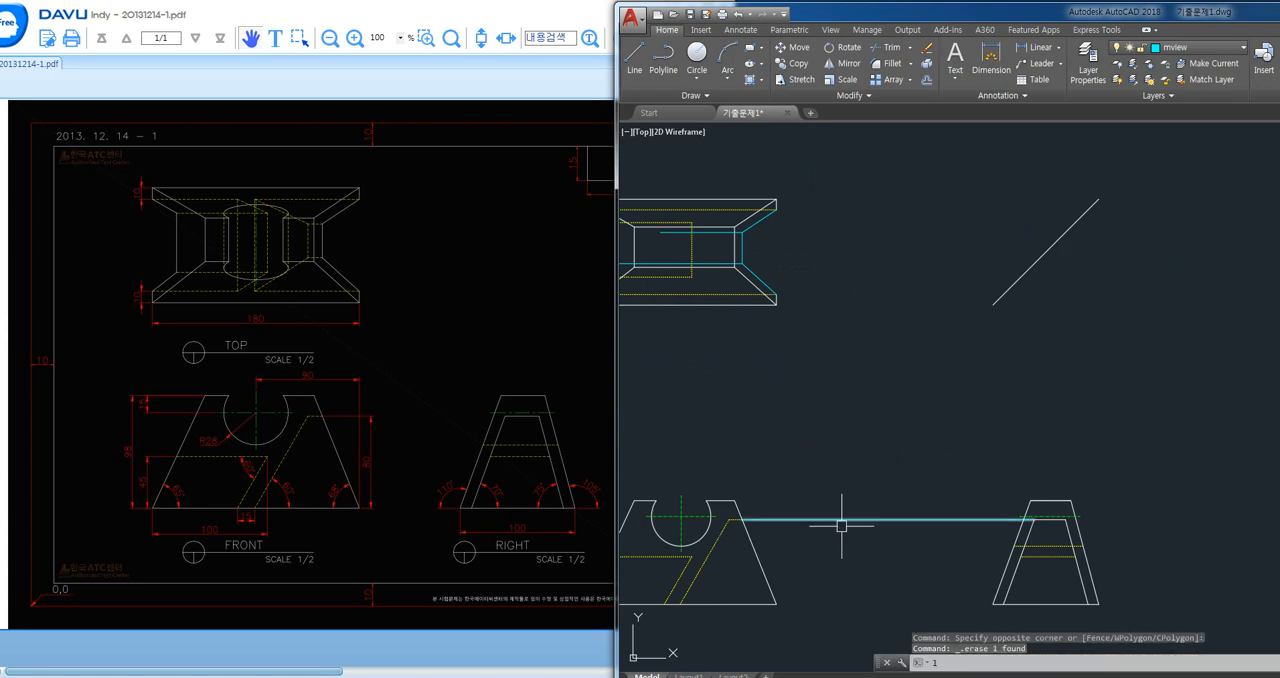
- Draw a vertical line upward from the short hidden edge's outer end on the front view's right slope, stopping below the top view
type("l")
key("Return")
left_click(741, 519)
left_click(741, 369)
key("Return")
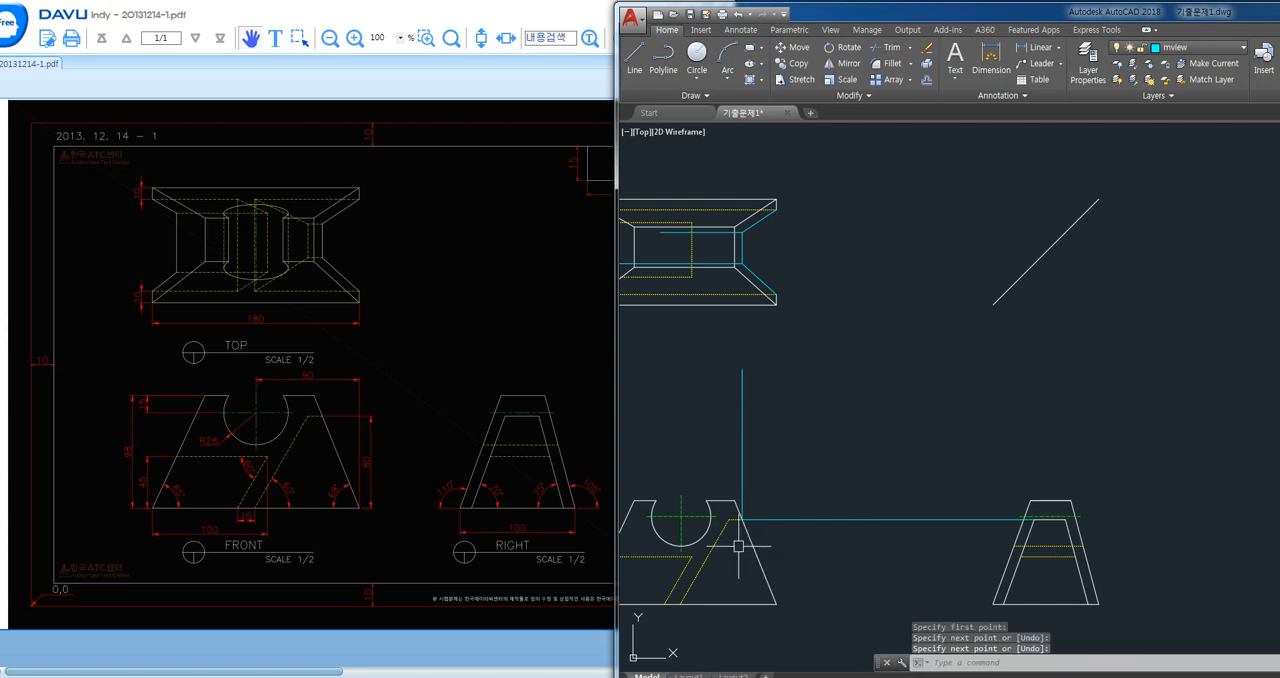
- Draw a vertical line from the upper corner of the front view's slanted hidden edge up to the top view's upper projection line
scroll(737, 540, "up", 2)
key("Return")
left_click(723, 503)
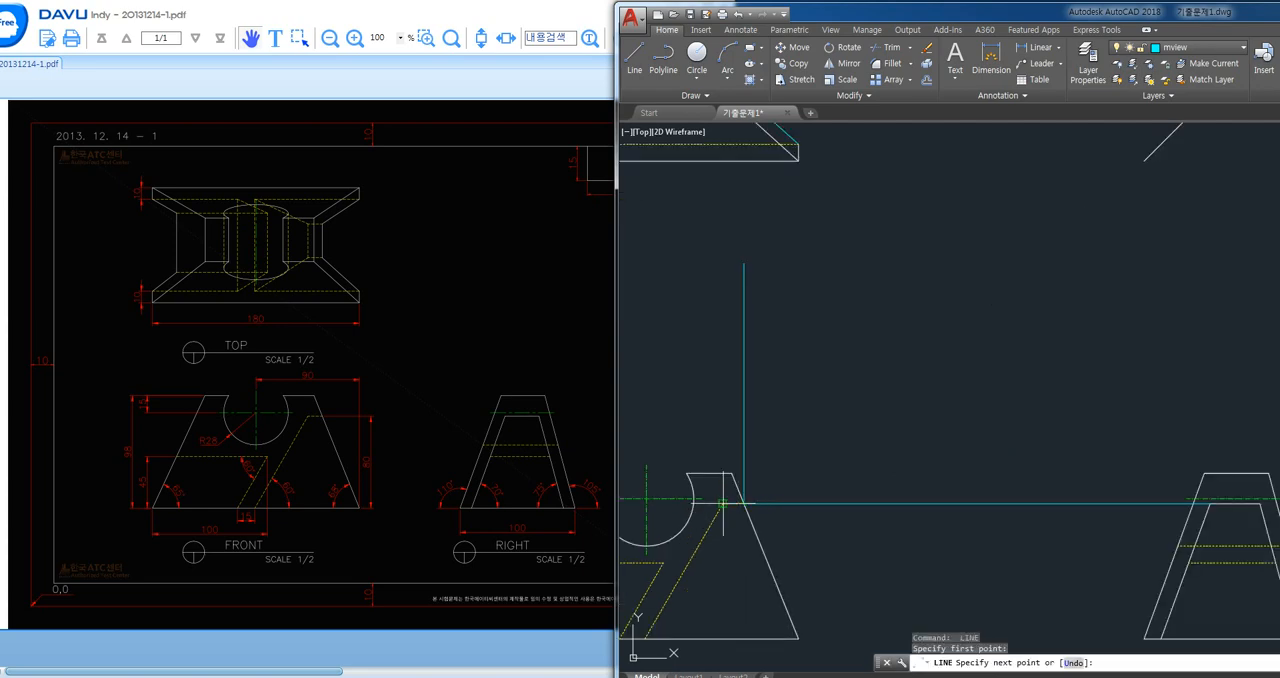
middle_click_drag(722, 303, 763, 580)
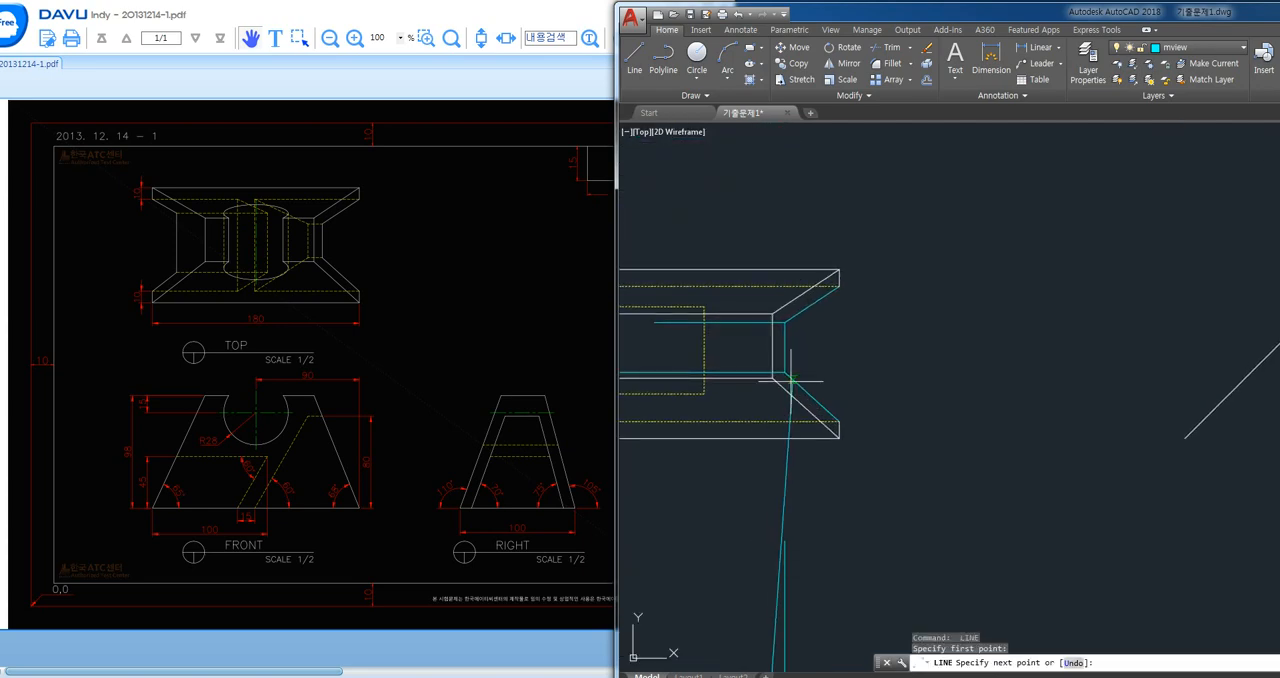
left_click(766, 322)
key("Return")
- Trim both horizontal projection lines to the left of the new vertical and erase their remaining pieces
type("t")
key("Return")
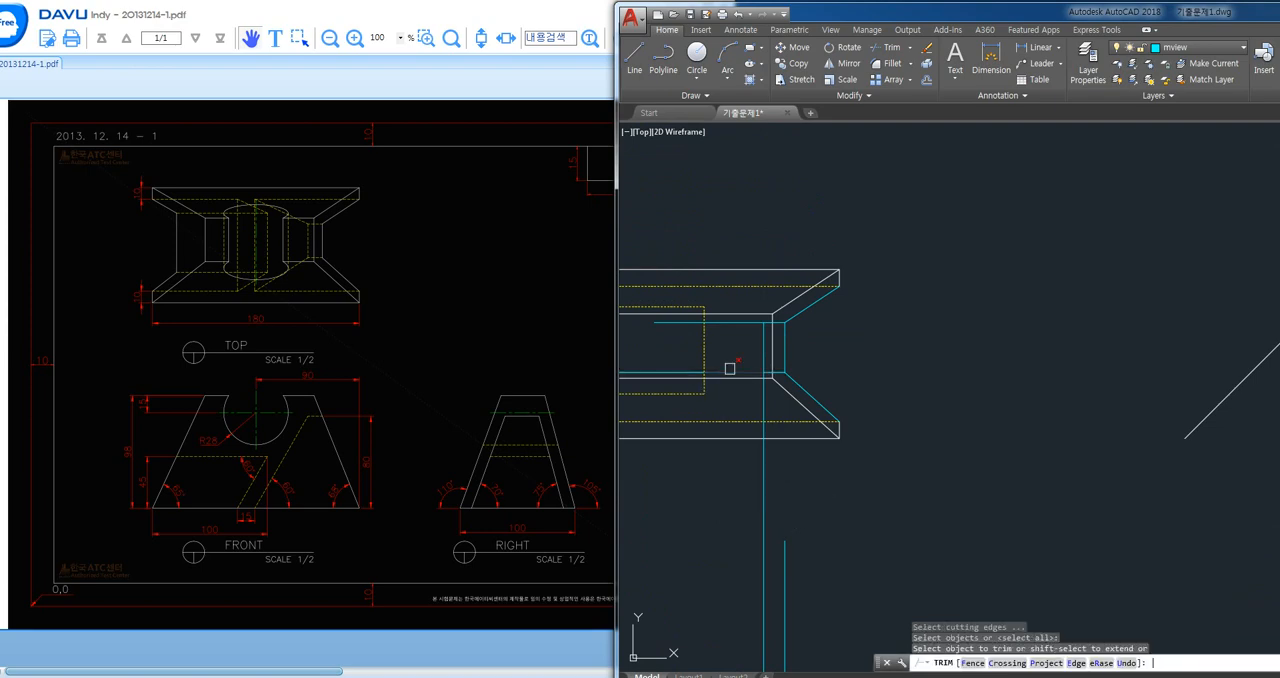
key("Return")
left_click(746, 326)
key("Return")
left_click(686, 324)
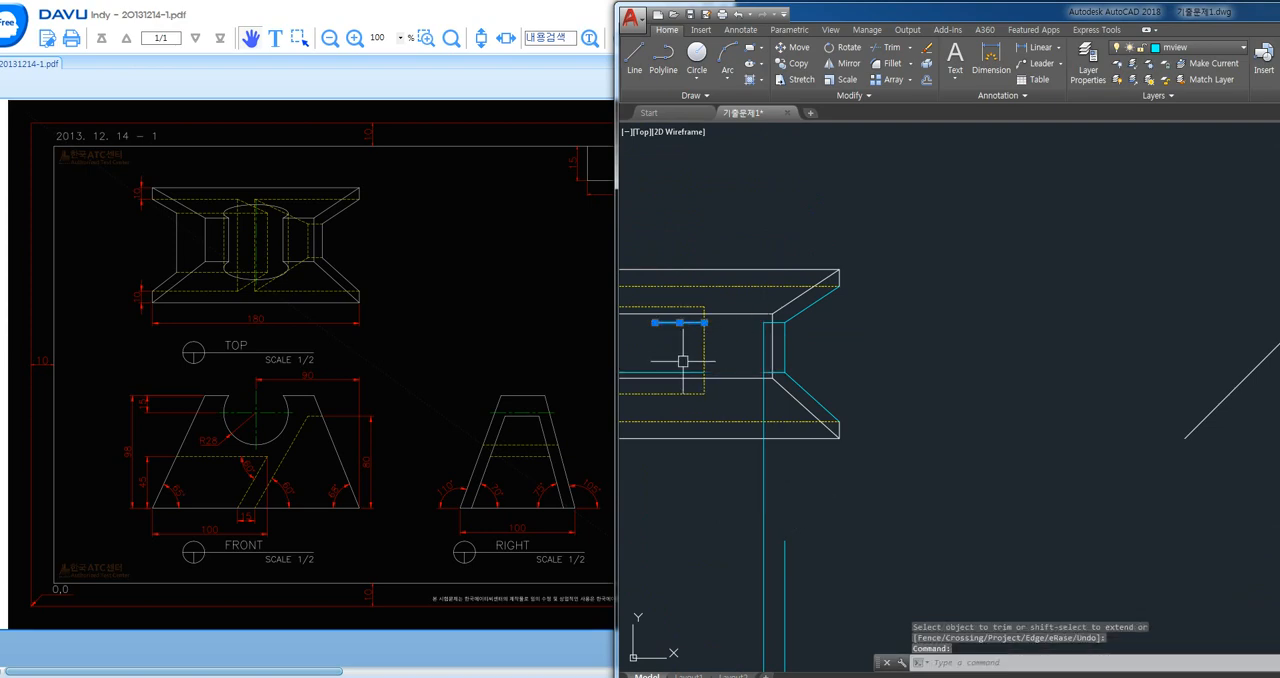
left_click(681, 371)
key("Delete")
- Trim the vertical projection line below the top view's small rectangle and erase its remaining piece
type("tr")
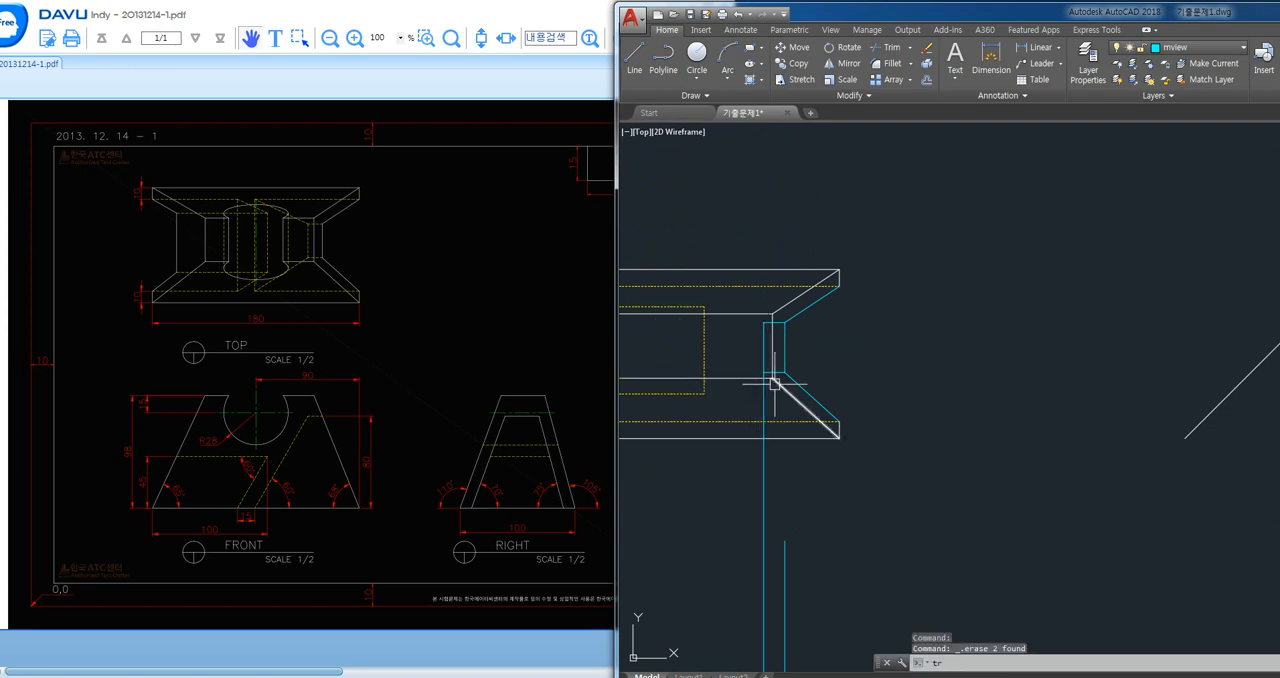
key("Return")
key("Return")
scroll(767, 376, "up", 4)
left_click(753, 373)
key("Return")
left_click(751, 400)
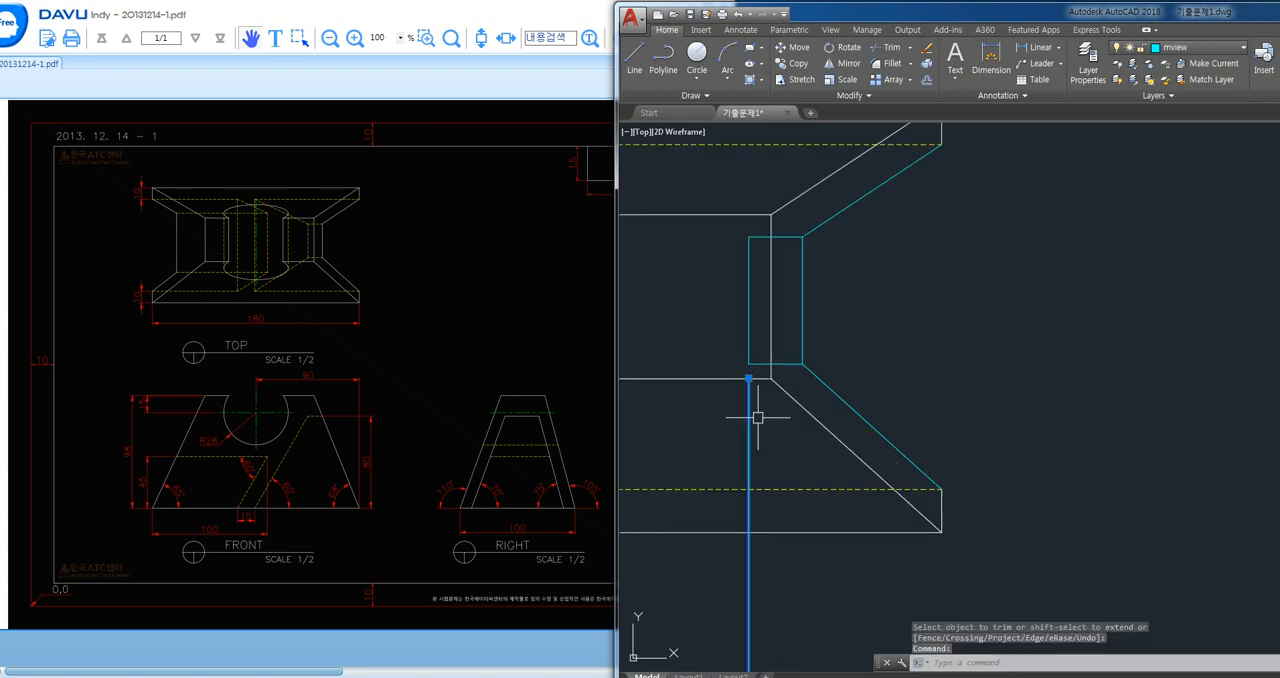
key("Delete")
- Erase the leftover vertical projection line above the front view and the horizontal one between the front and right views
left_click(786, 366)
scroll(828, 366, "down", 2)
middle_click_drag(889, 445, 841, 338)
scroll(838, 341, "down", 4)
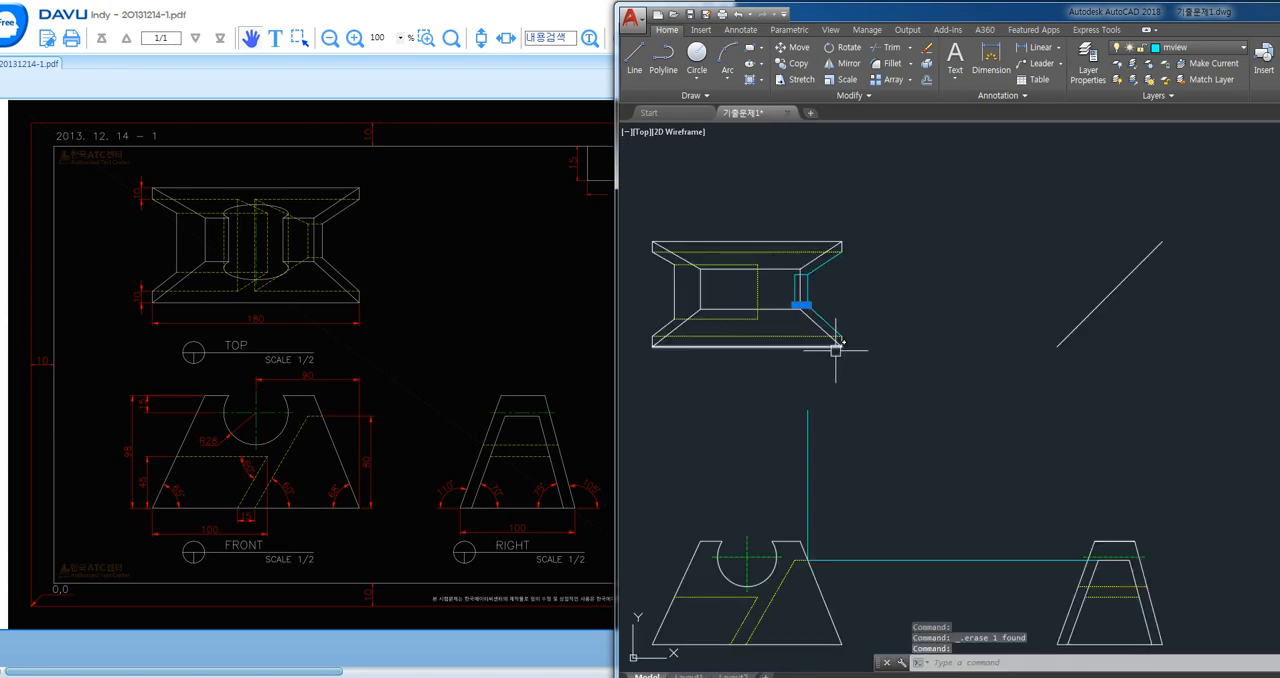
key("Escape")
left_click(886, 469)
left_click(743, 488)
left_click(918, 532)
left_click(882, 573)
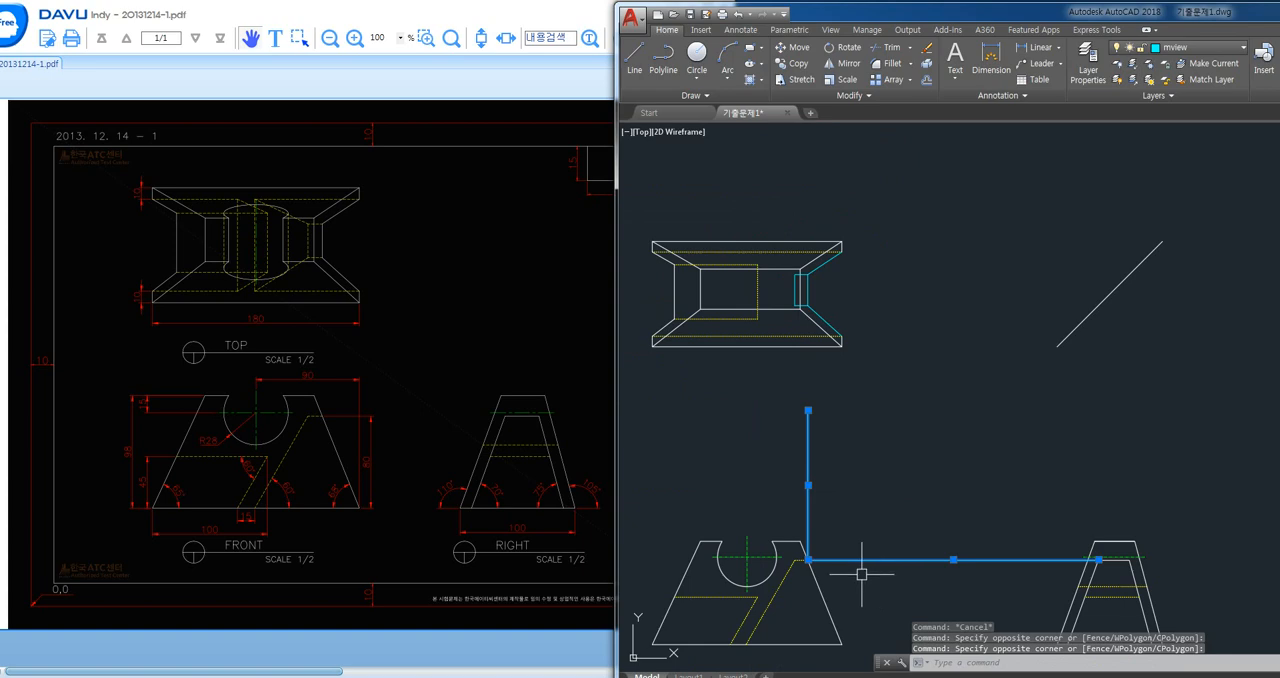
key("Delete")
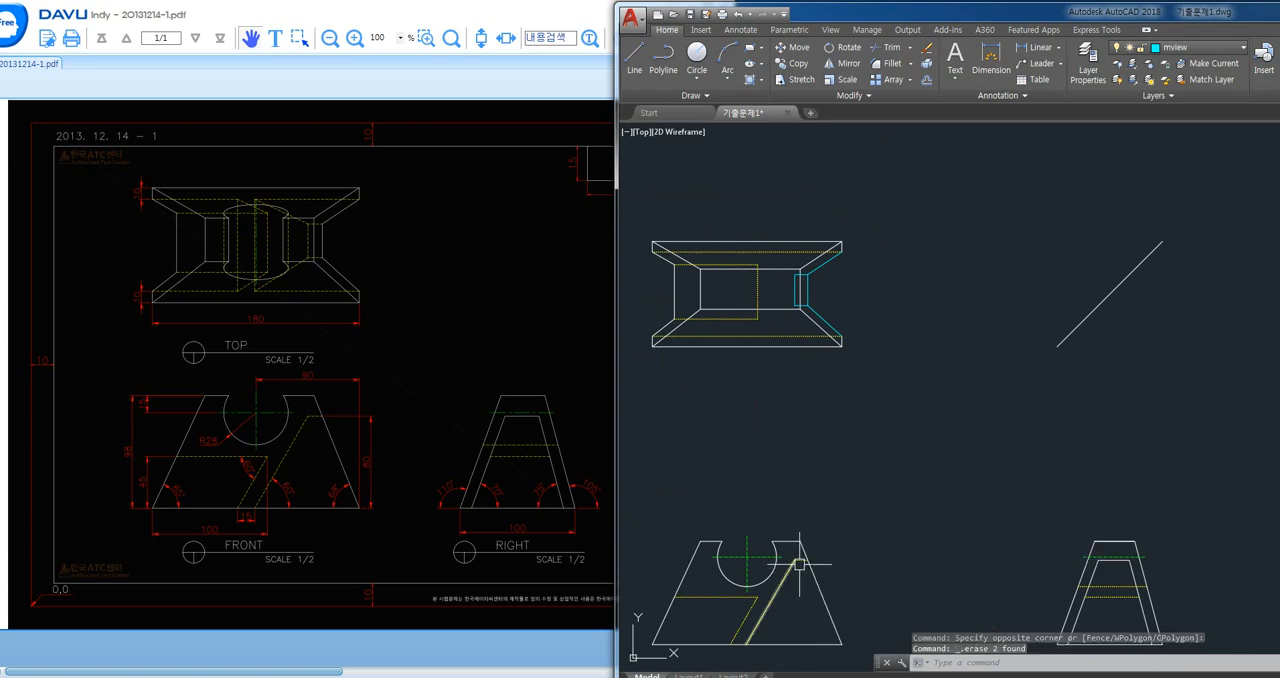
- Compare the short hidden edge on the front view's right slope with its matching short edge in the top view
left_click(800, 564)
key("Escape")
scroll(810, 560, "up", 3)
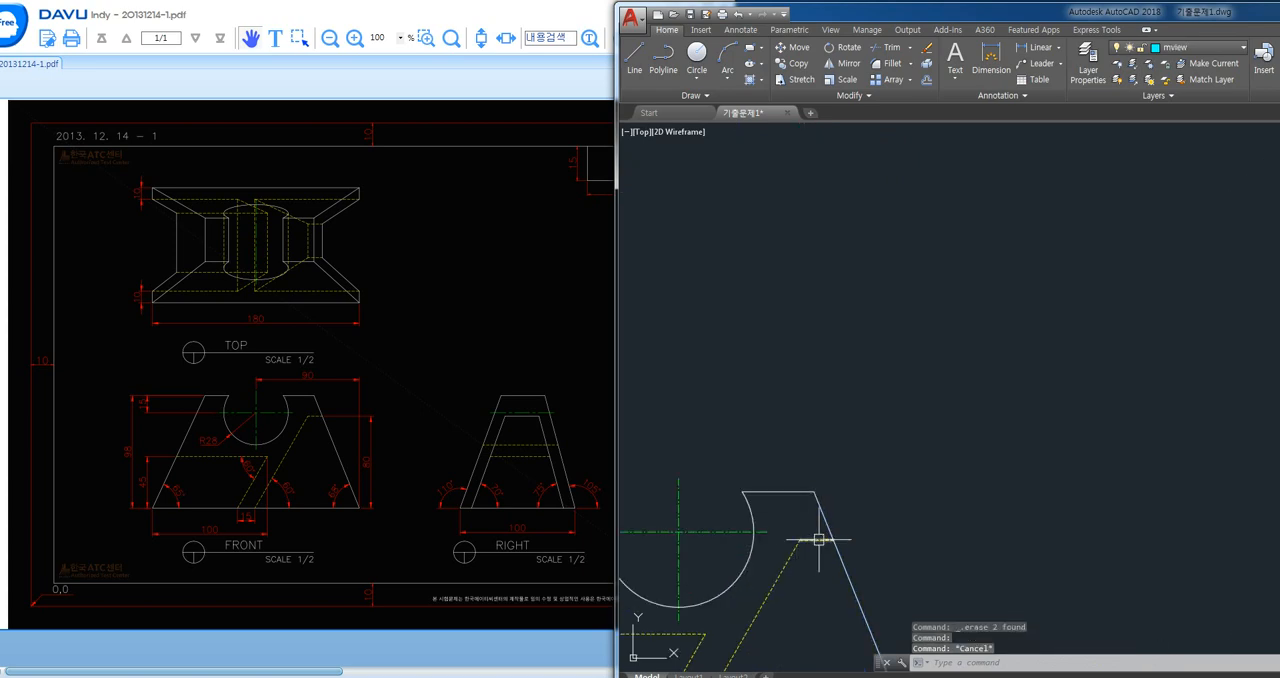
left_click(819, 540)
scroll(846, 584, "down", 2)
middle_click_drag(917, 363, 935, 476)
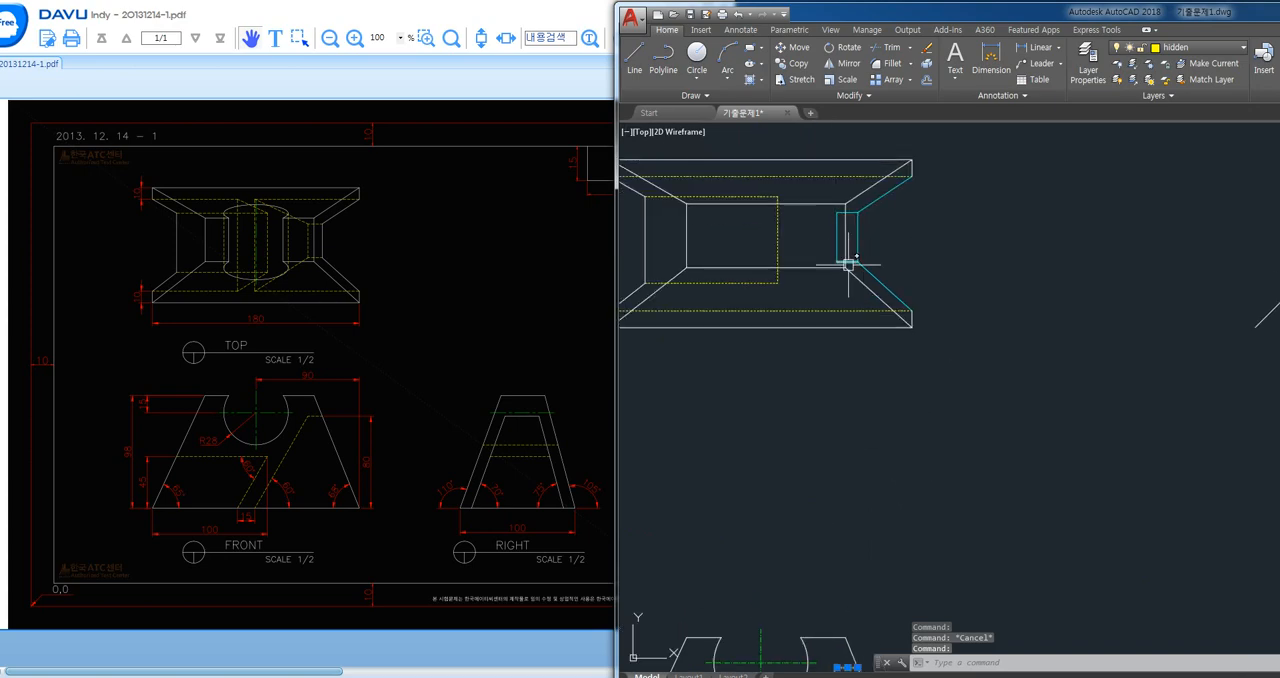
left_click(848, 263)
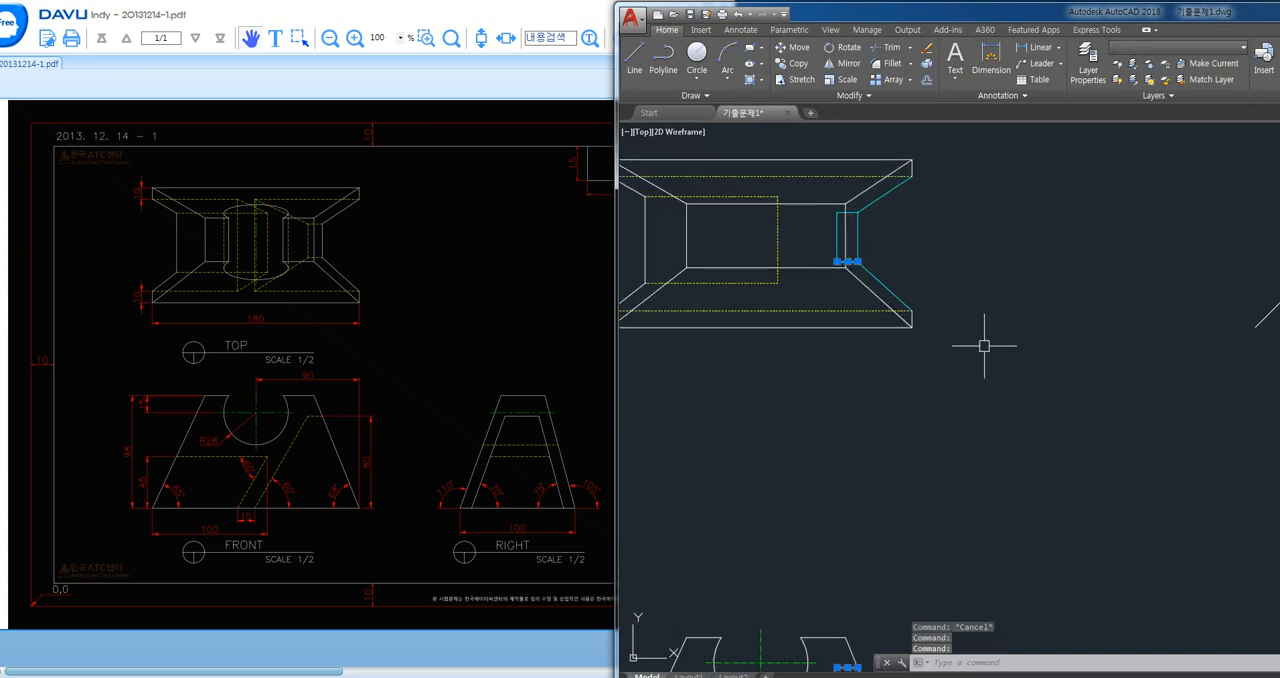
key("Escape")
scroll(959, 319, "down", 1)
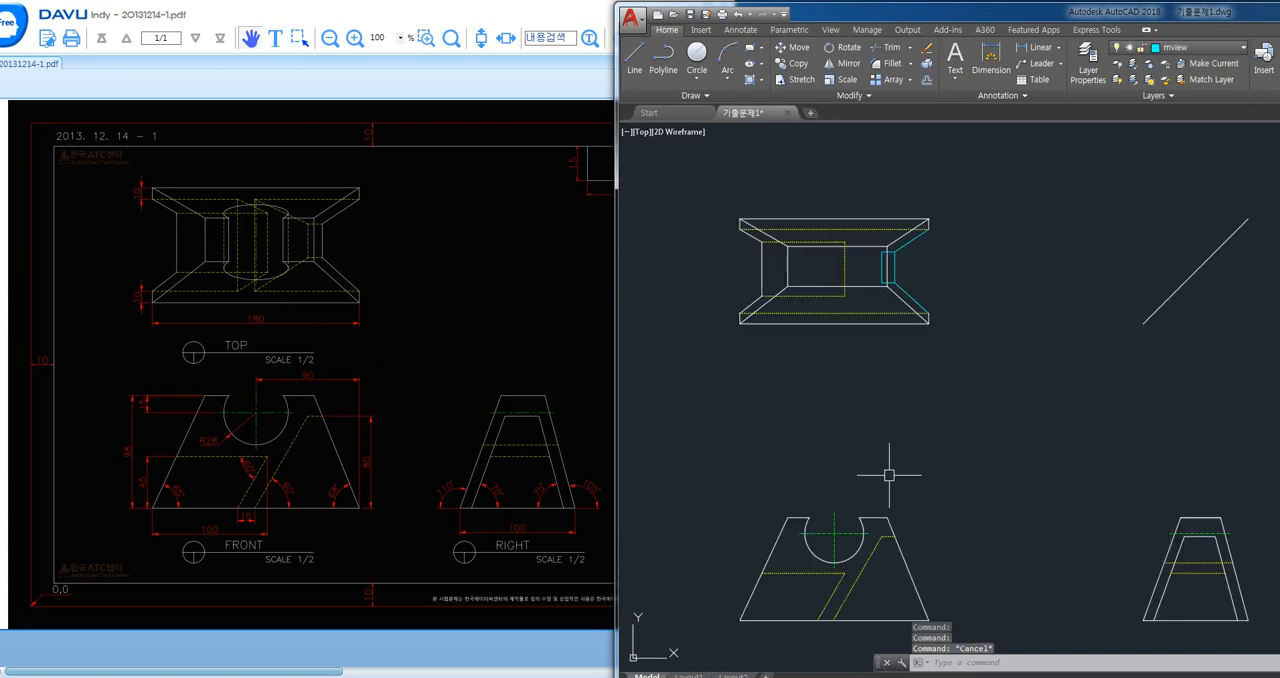
- Draw a vertical line from the lower end of the front view's longer slanted hidden edge up past the top view
type("l")
key("Return")
scroll(877, 485, "up", 2)
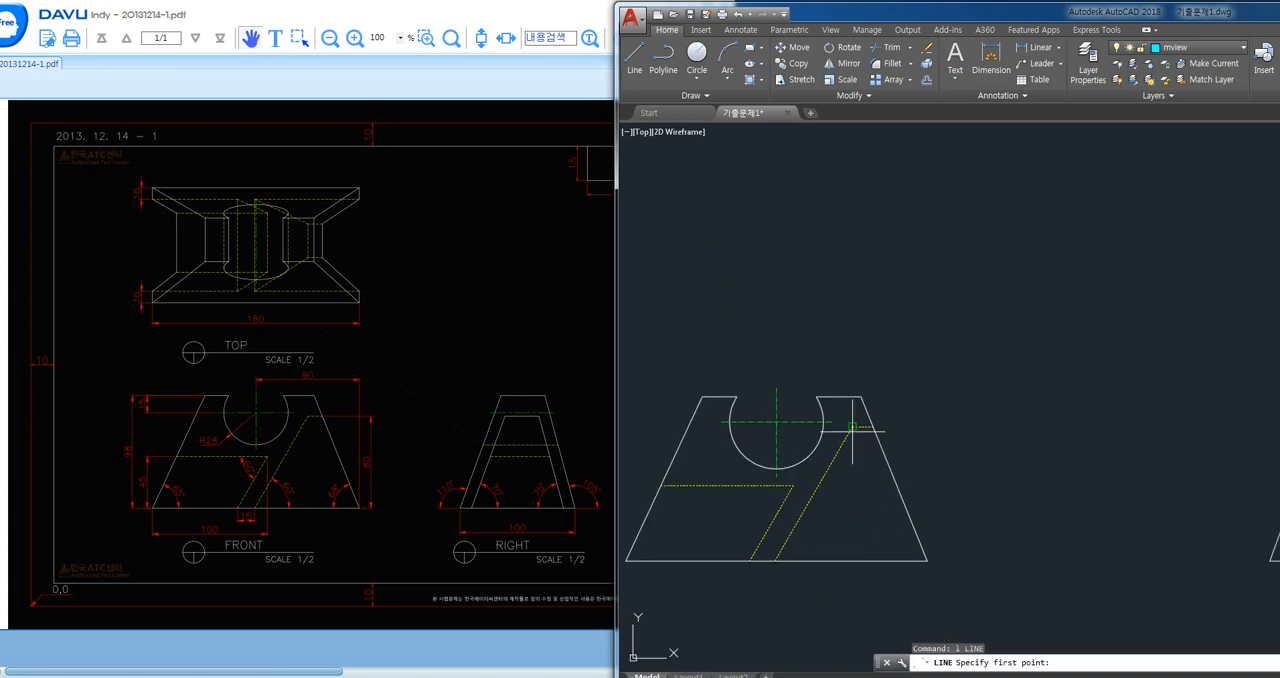
left_click(773, 550)
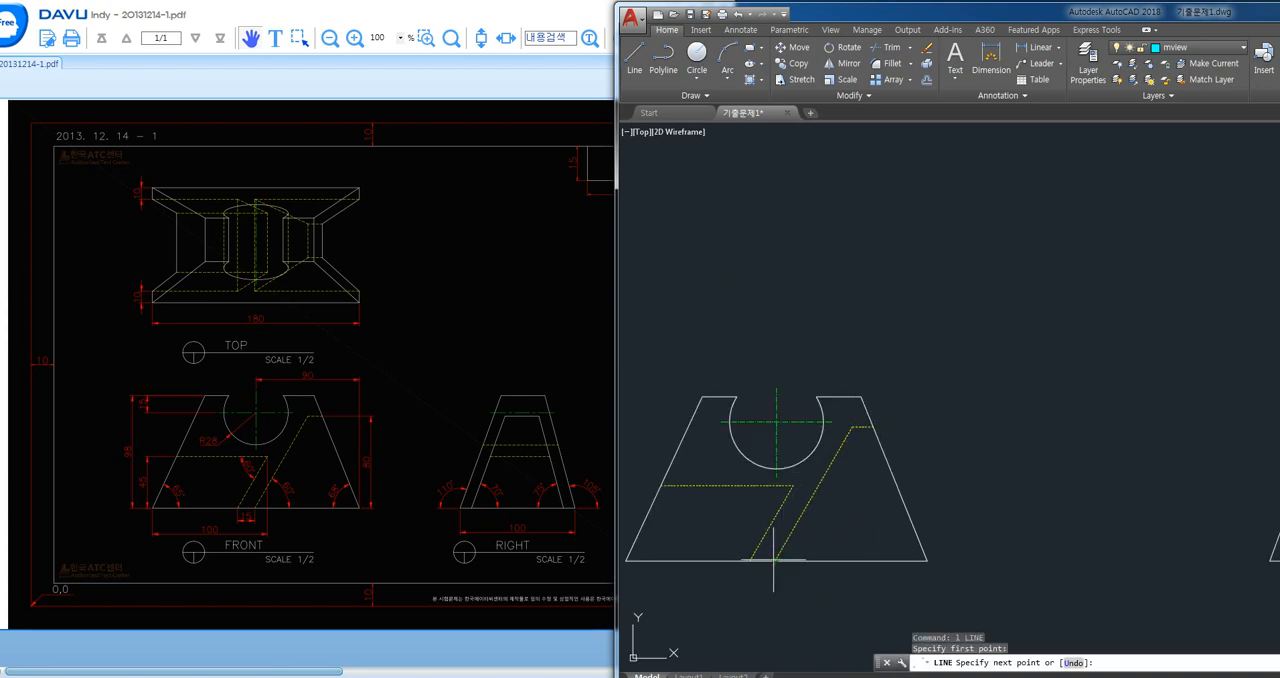
middle_click_drag(846, 211, 857, 480)
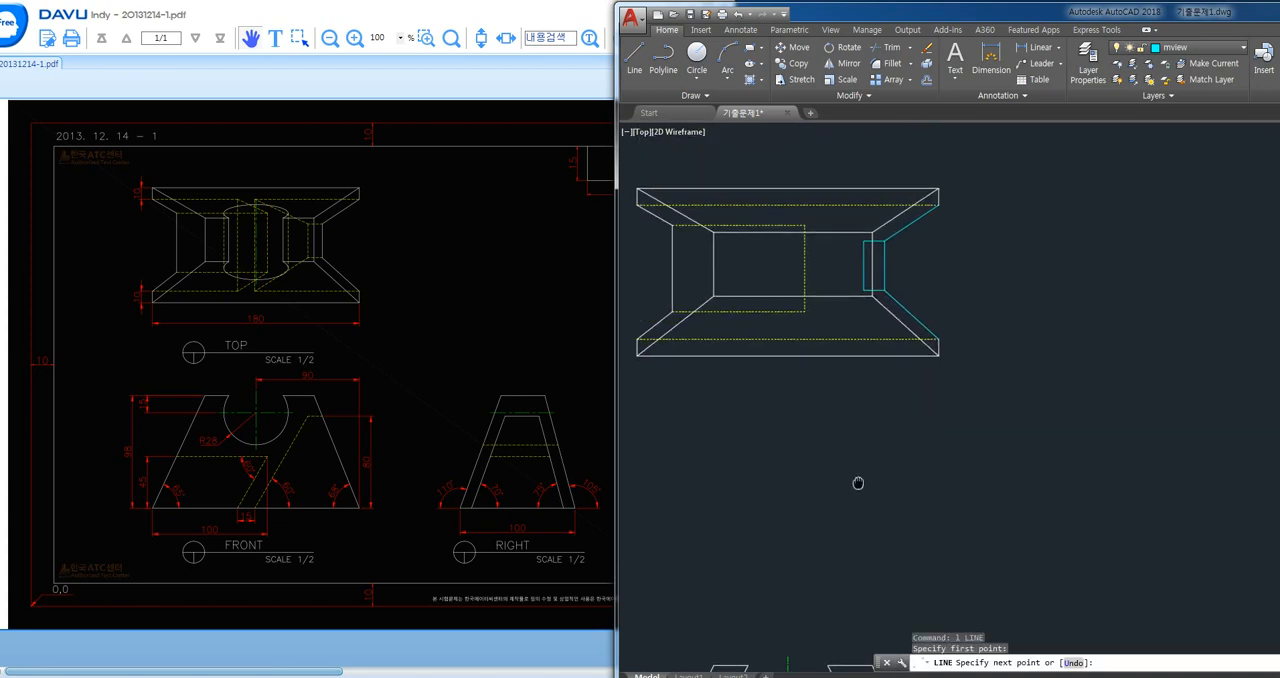
left_click(1012, 169)
key("Return")
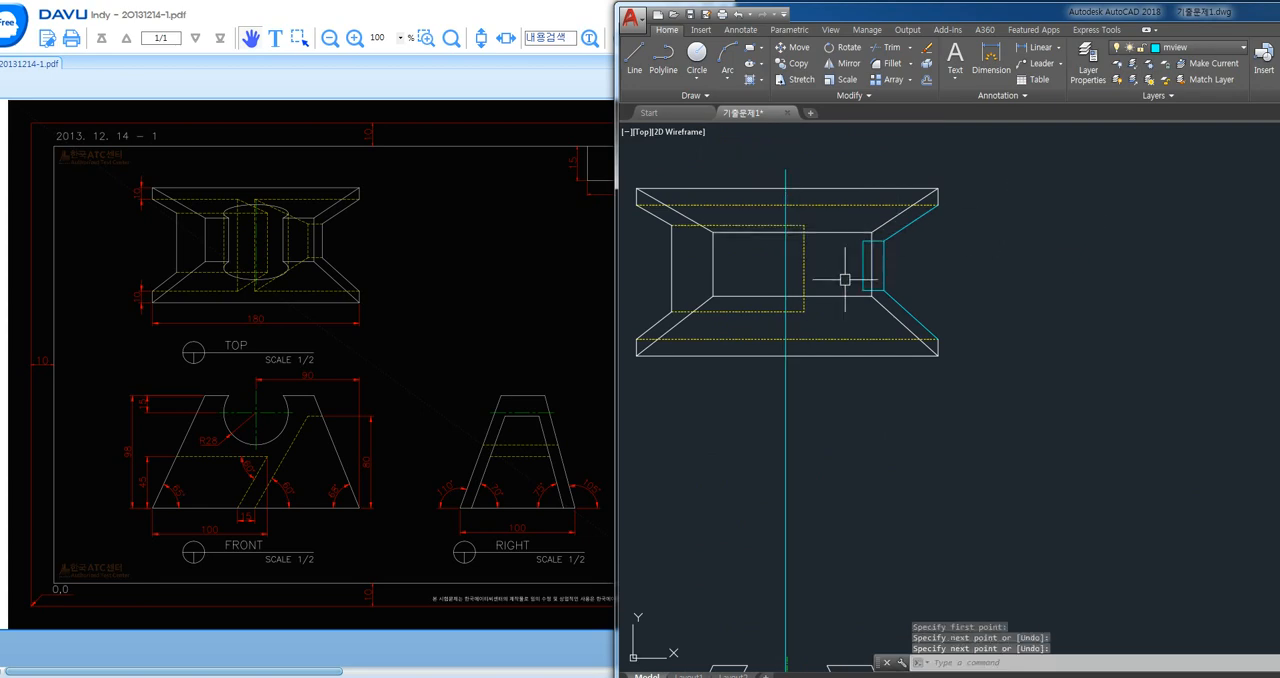
- Draw two slanted lines joining the vertical's crossings with the top view's outer hidden lines to the small rectangle's left corners
key("Return")
left_click(783, 340)
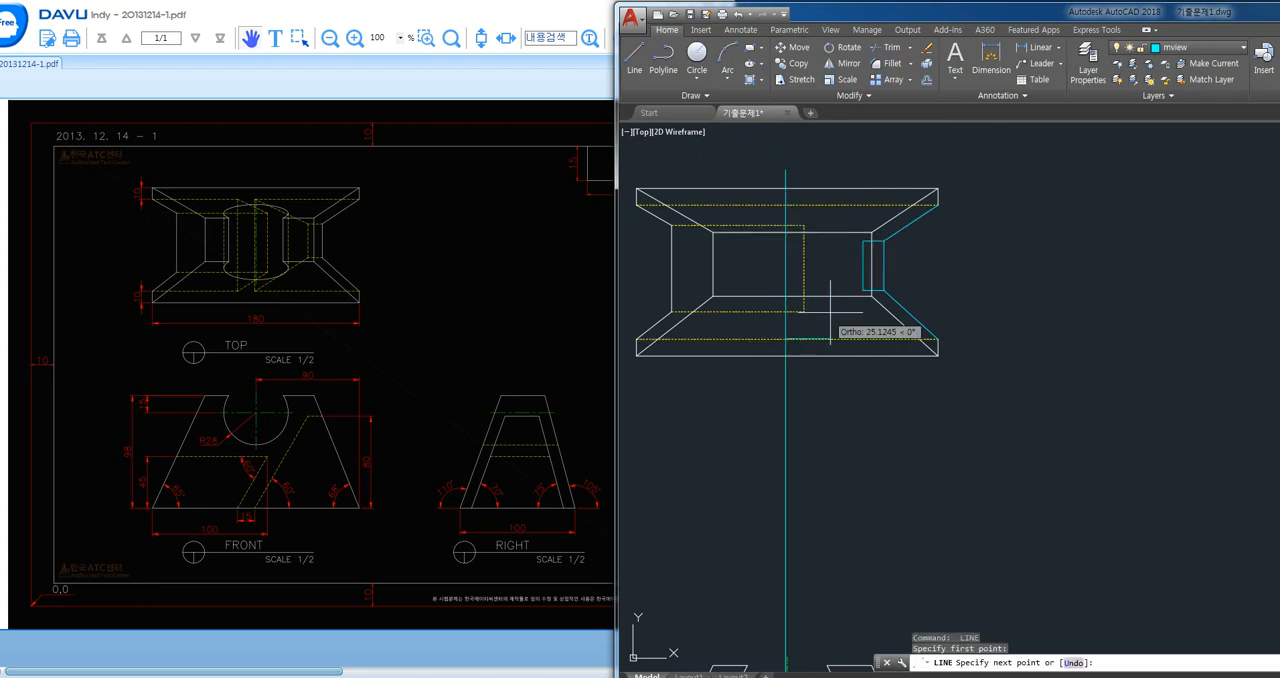
left_click(862, 291)
key("Return")
key("Return")
left_click(863, 241)
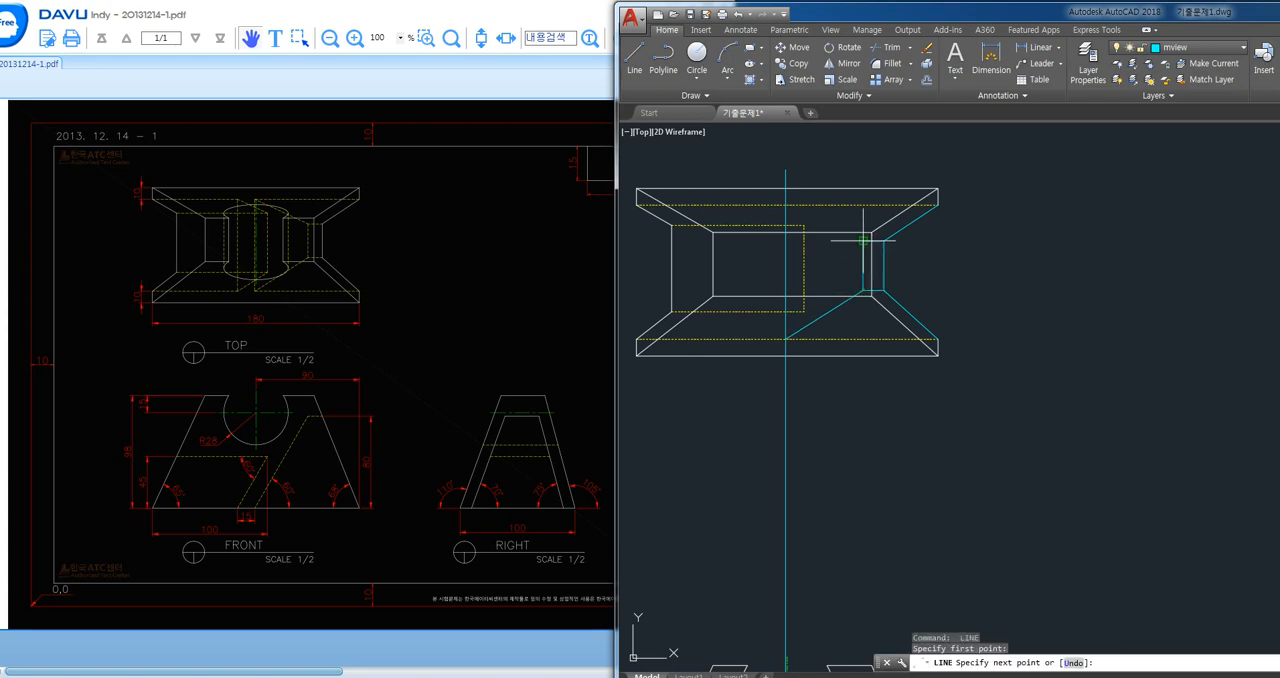
left_click(786, 205)
key("Escape")
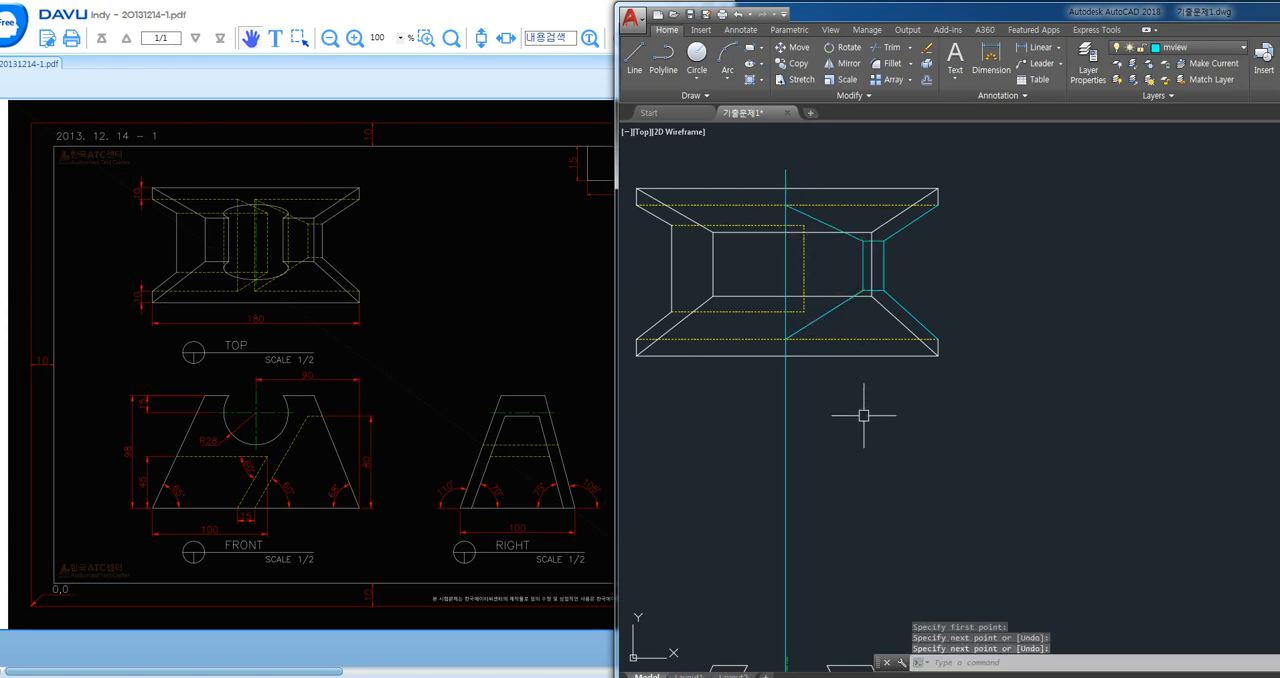
- Trim the vertical projection line outside the top view's two outer hidden lines and erase the pieces above and below
type("tr")
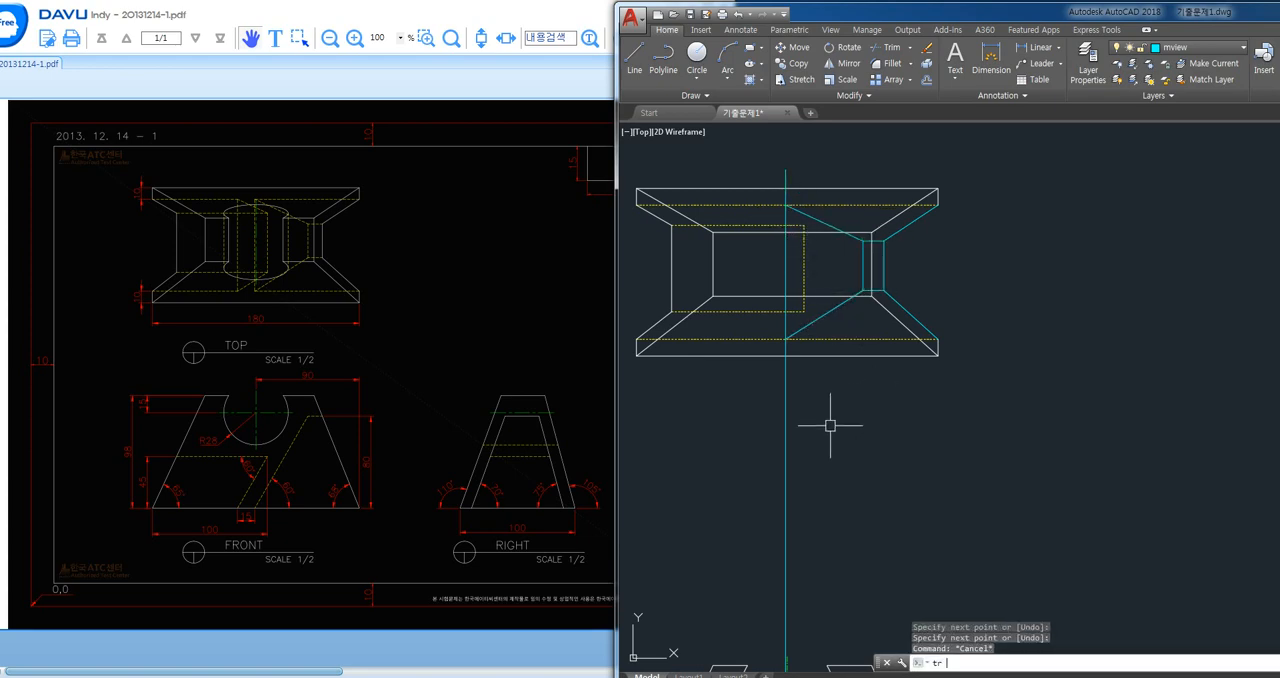
key("Return")
key("Return")
scroll(787, 194, "up", 2)
left_click(787, 194)
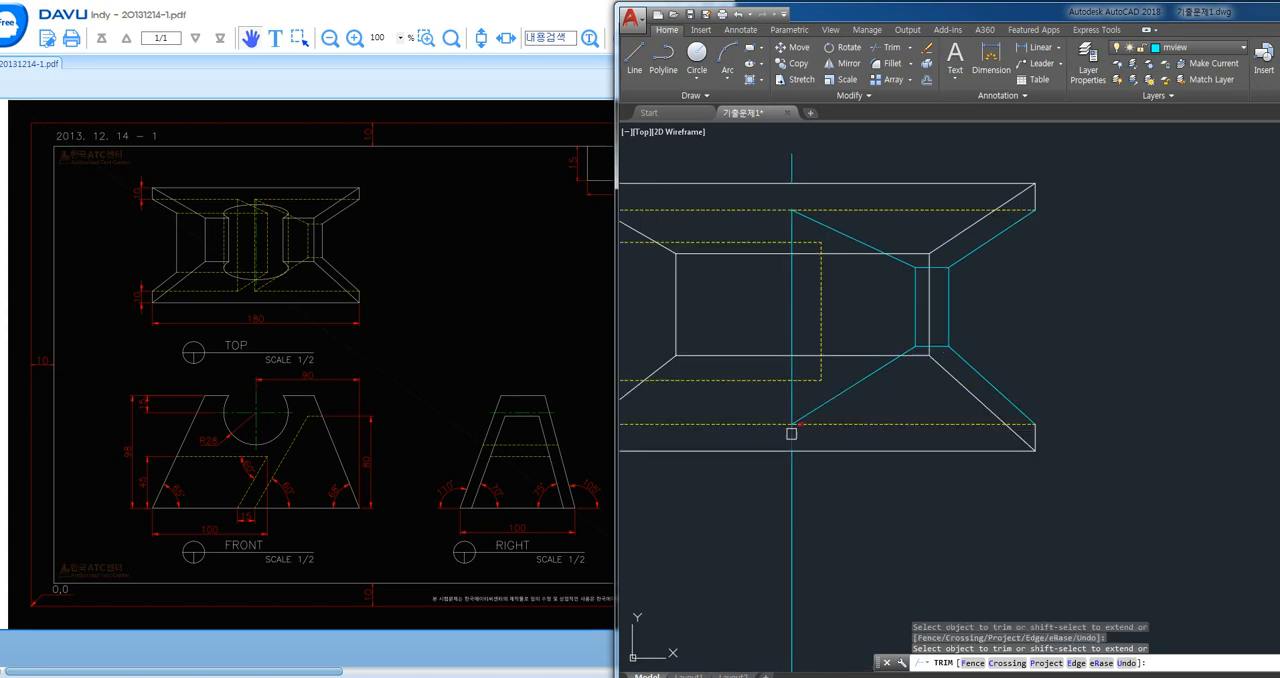
key("Return")
left_click(818, 500)
left_click(747, 543)
left_click(791, 165)
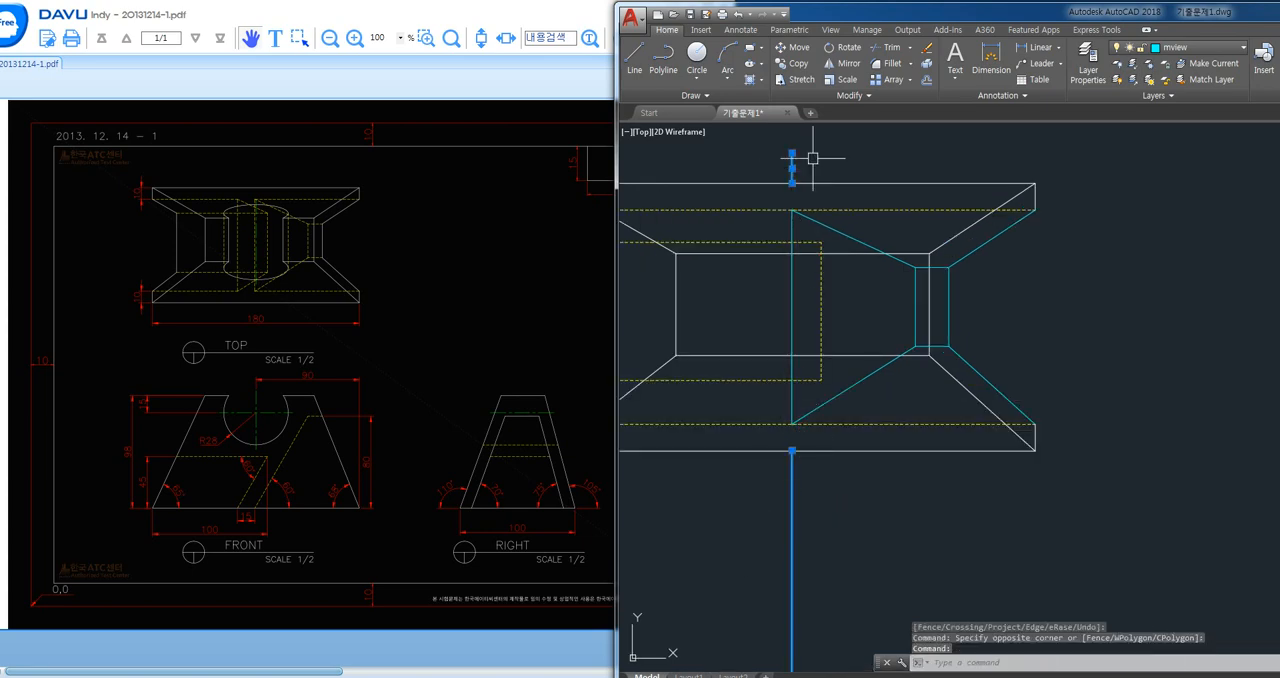
key("Delete")
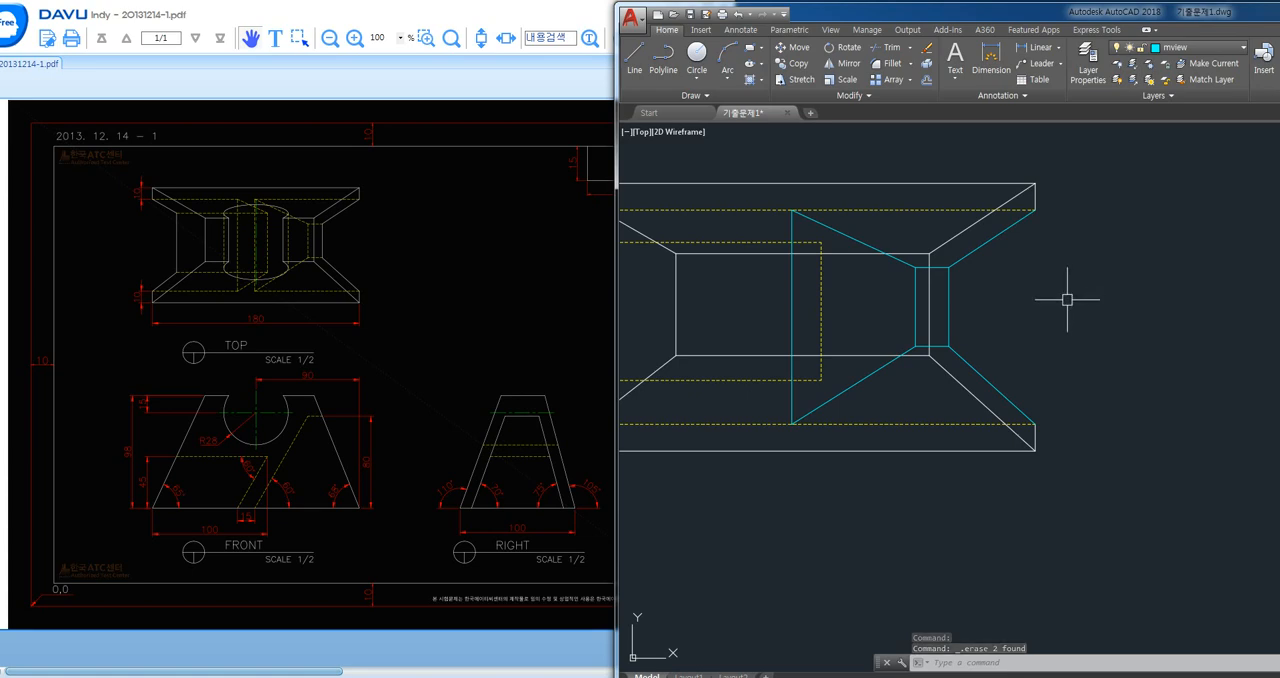
- Match the new vertical, both slanted connecting lines and the small rectangle's left and short edges to the hidden line properties
type("ma")
key("Return")
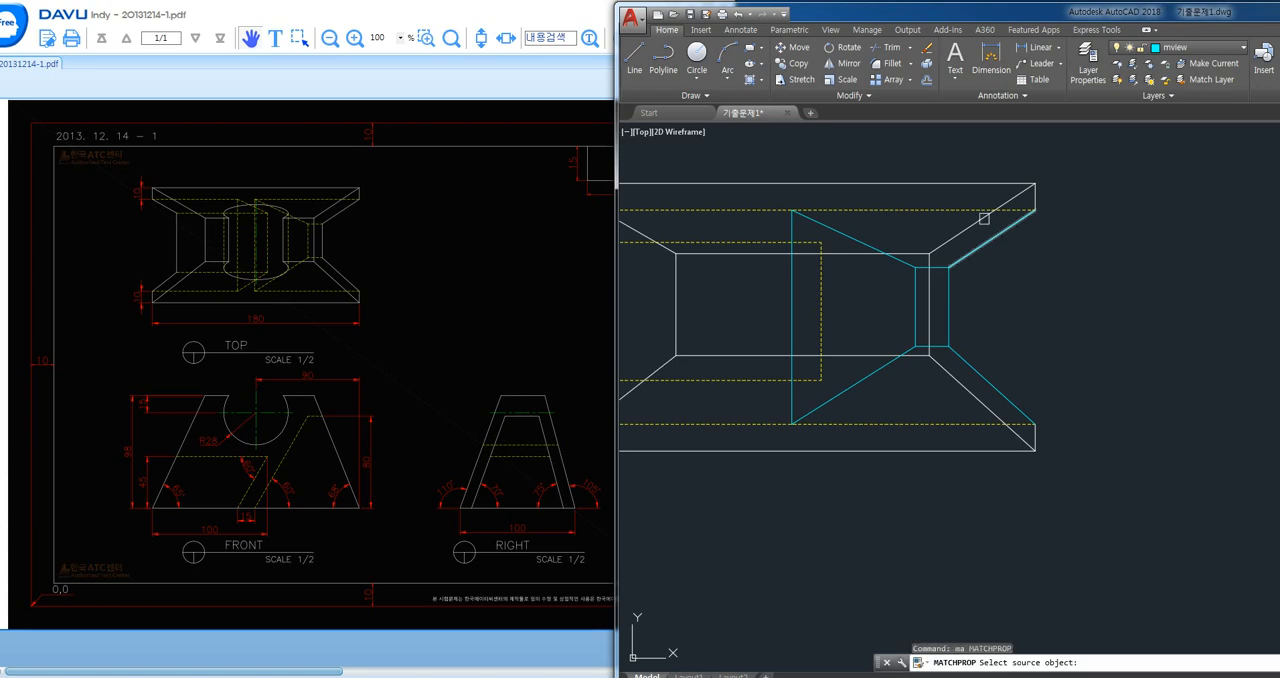
left_click(960, 210)
left_click(988, 247)
left_click(889, 262)
left_click(888, 273)
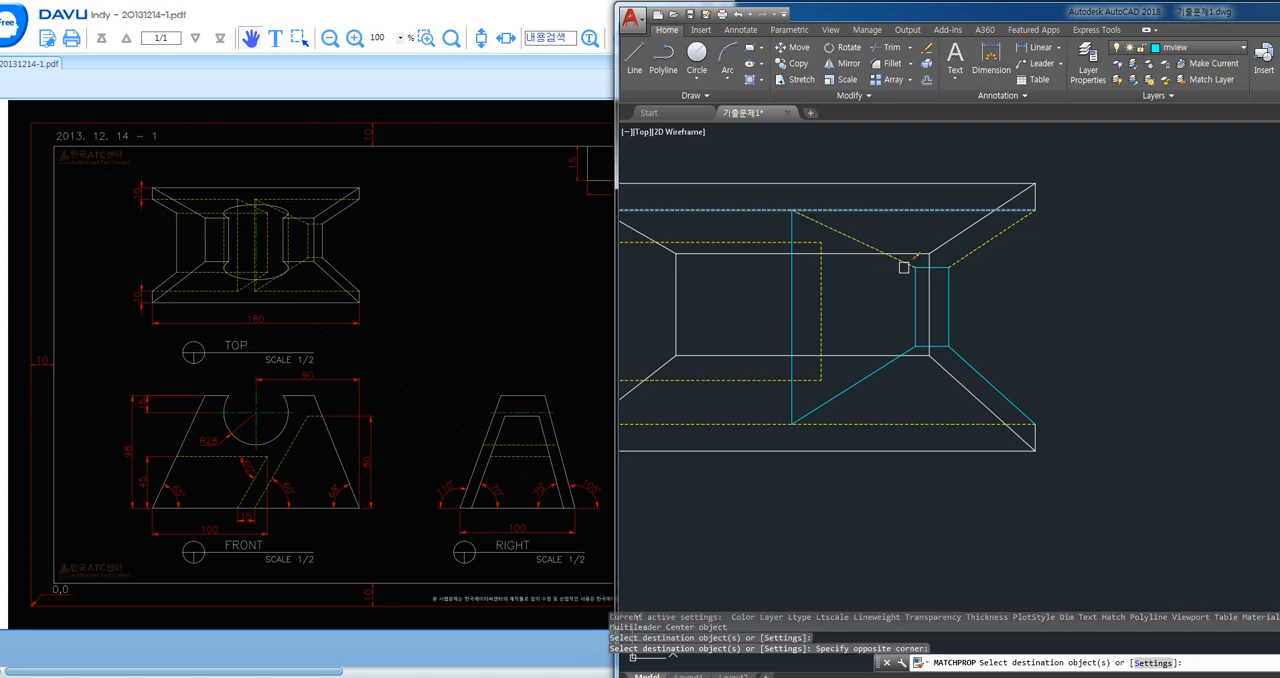
left_click(904, 266)
left_click(791, 317)
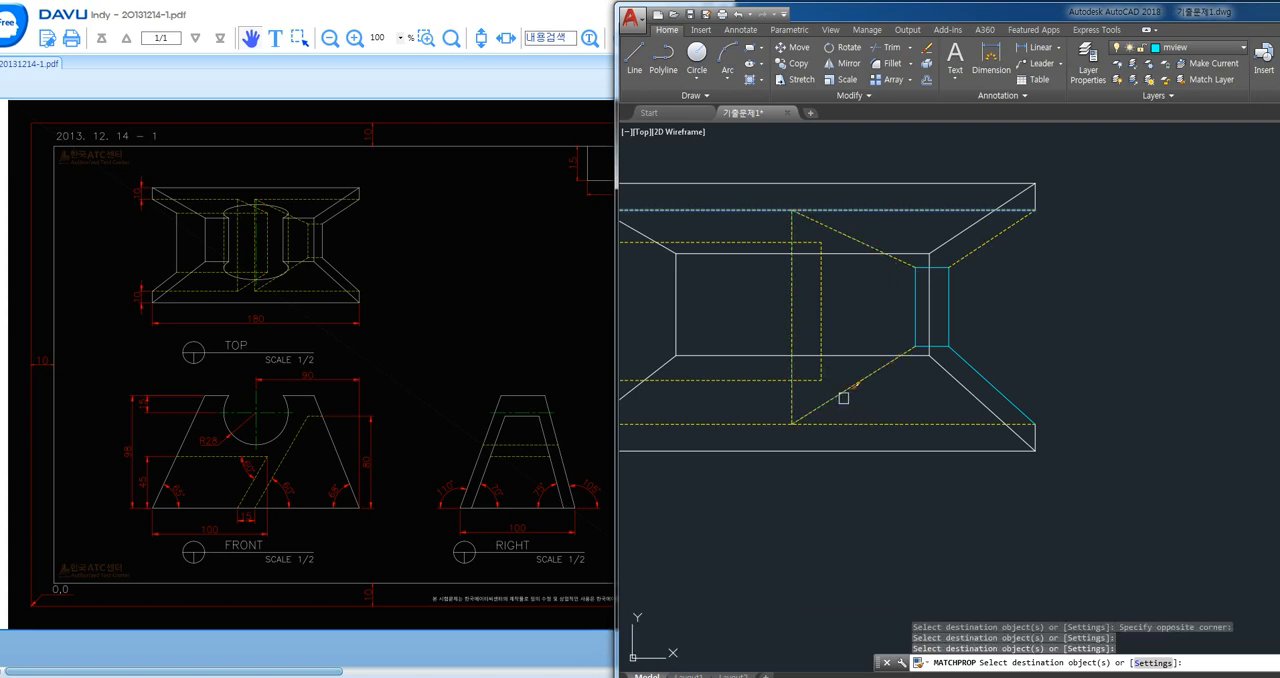
left_click(843, 397)
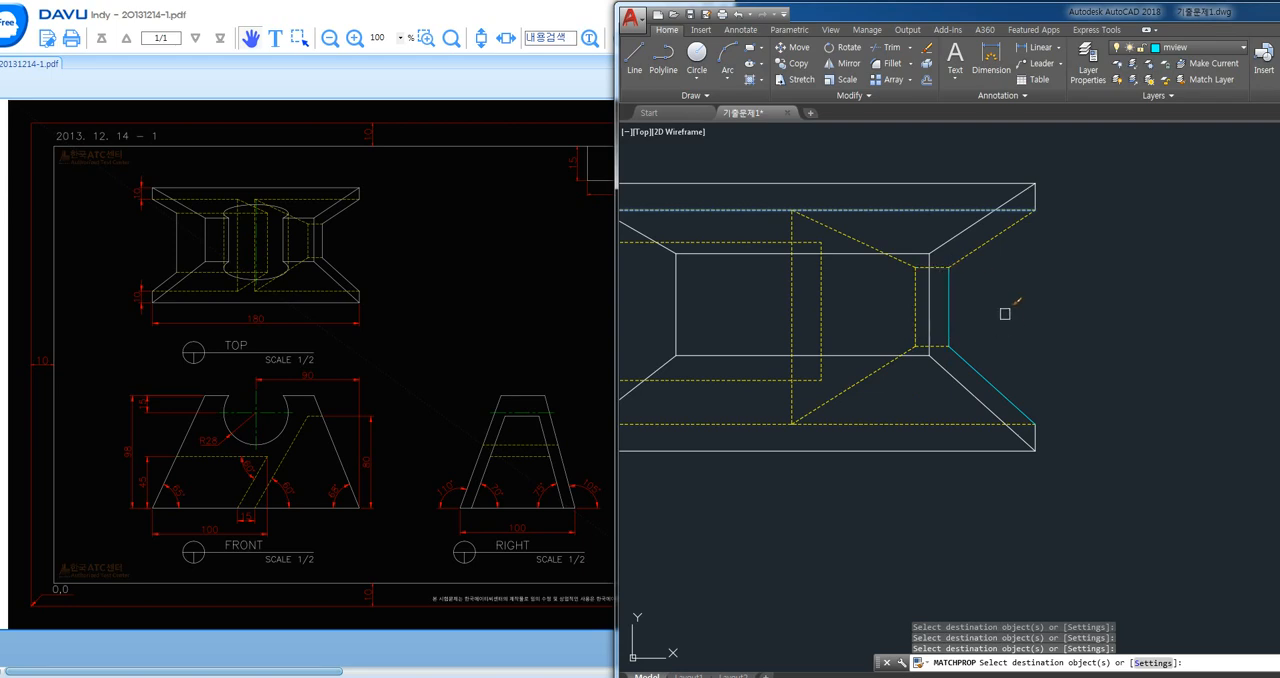
- Match the small rectangle's right edge and the two slanted lines at the top view's right end to the visible outline properties
key("Escape")
key("space")
left_click(997, 404)
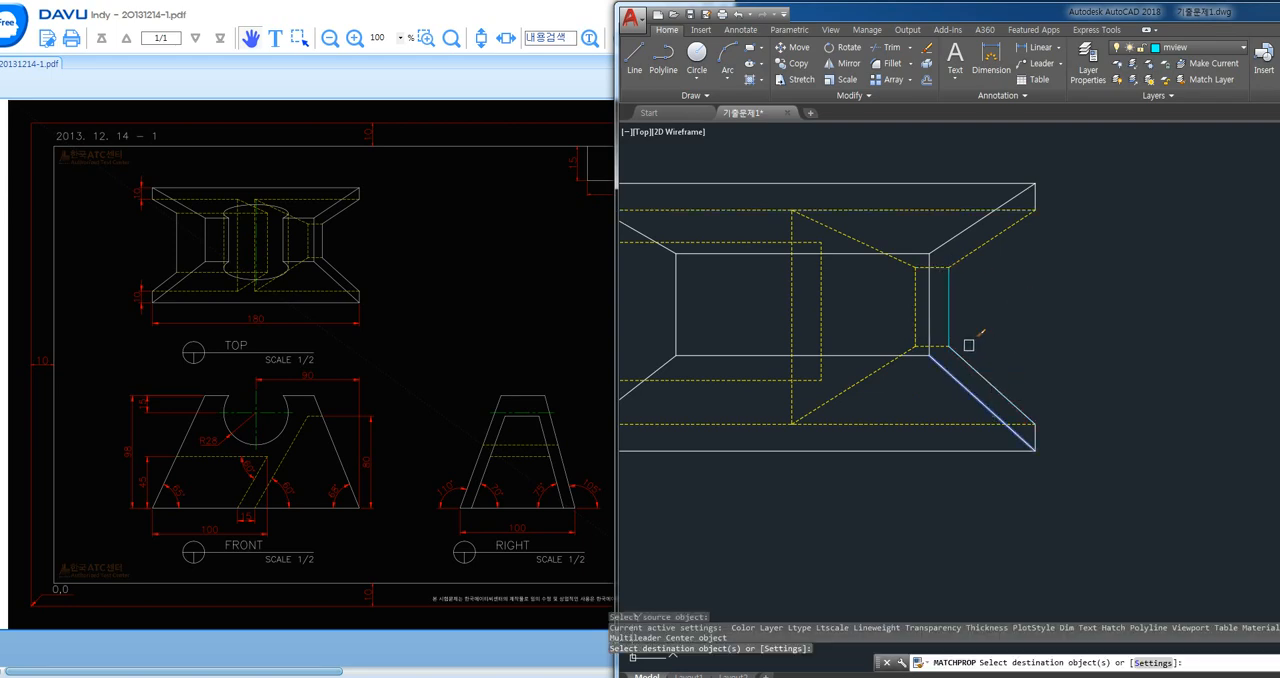
left_click(949, 318)
left_click(972, 257)
key("space")
scroll(1049, 315, "down", 4)
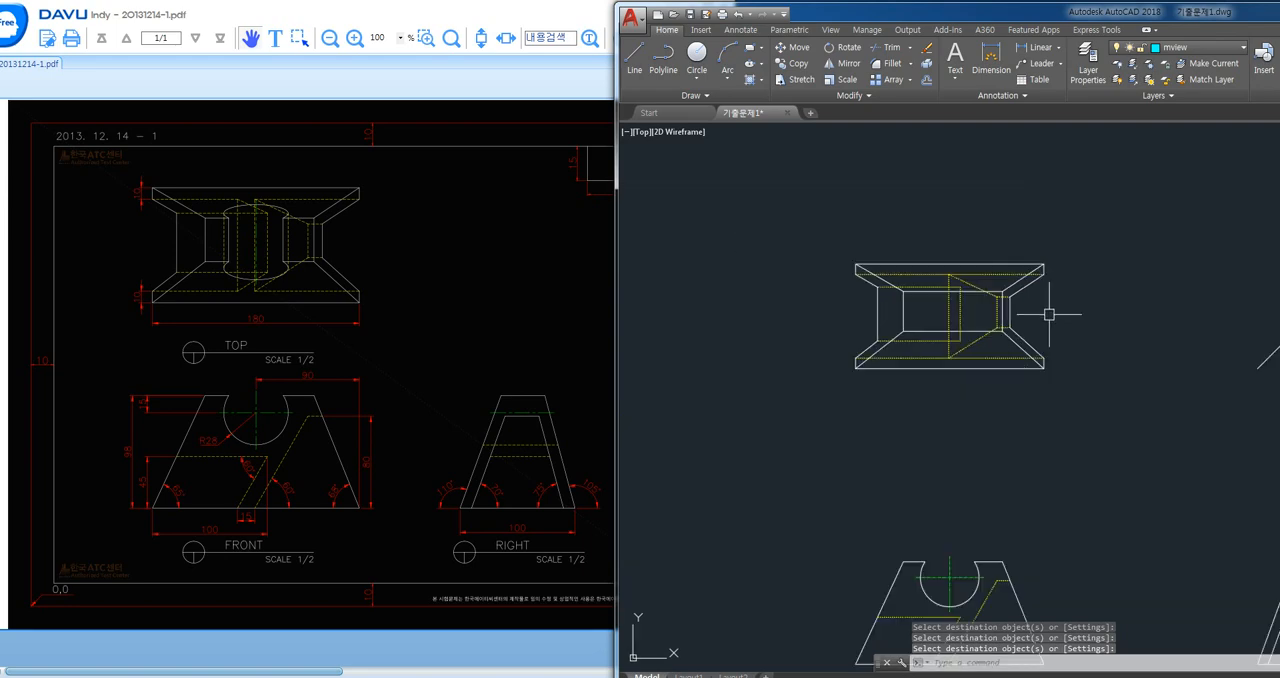
middle_click_drag(1079, 366, 1000, 323)
middle_click_drag(1054, 382, 992, 364)
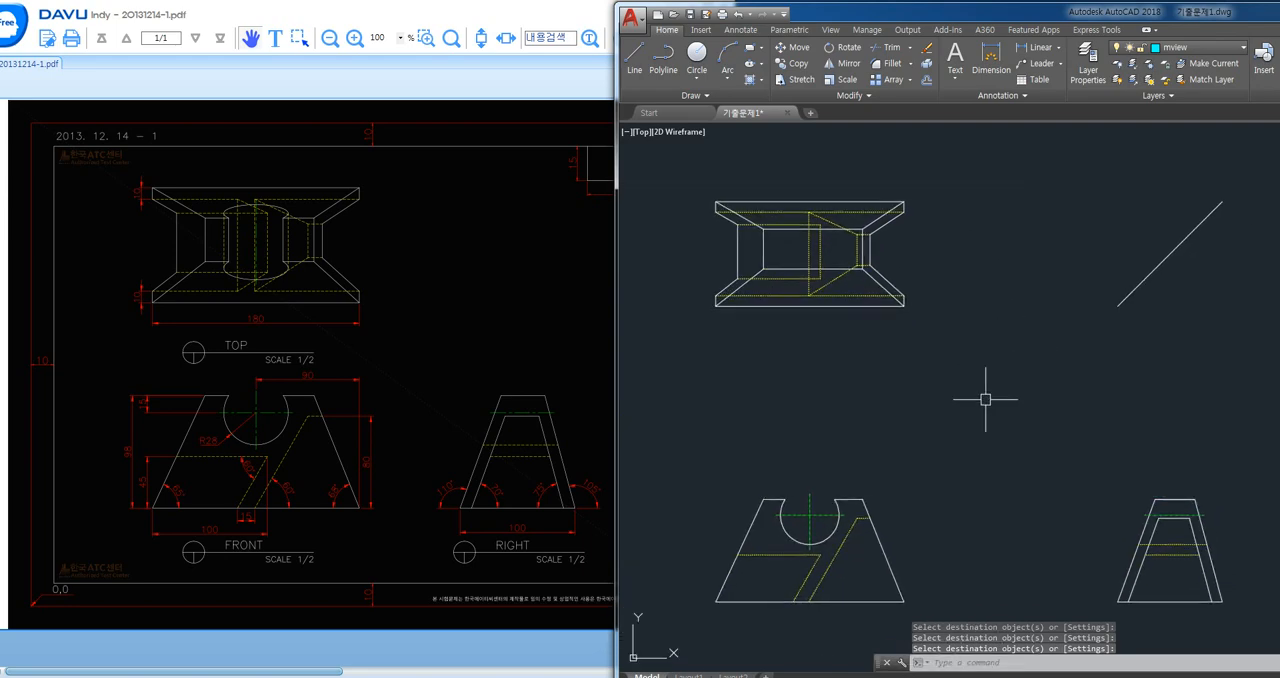
scroll(790, 605, "up", 2)
key("Escape")
type("l")
key("space")
left_click(843, 519)
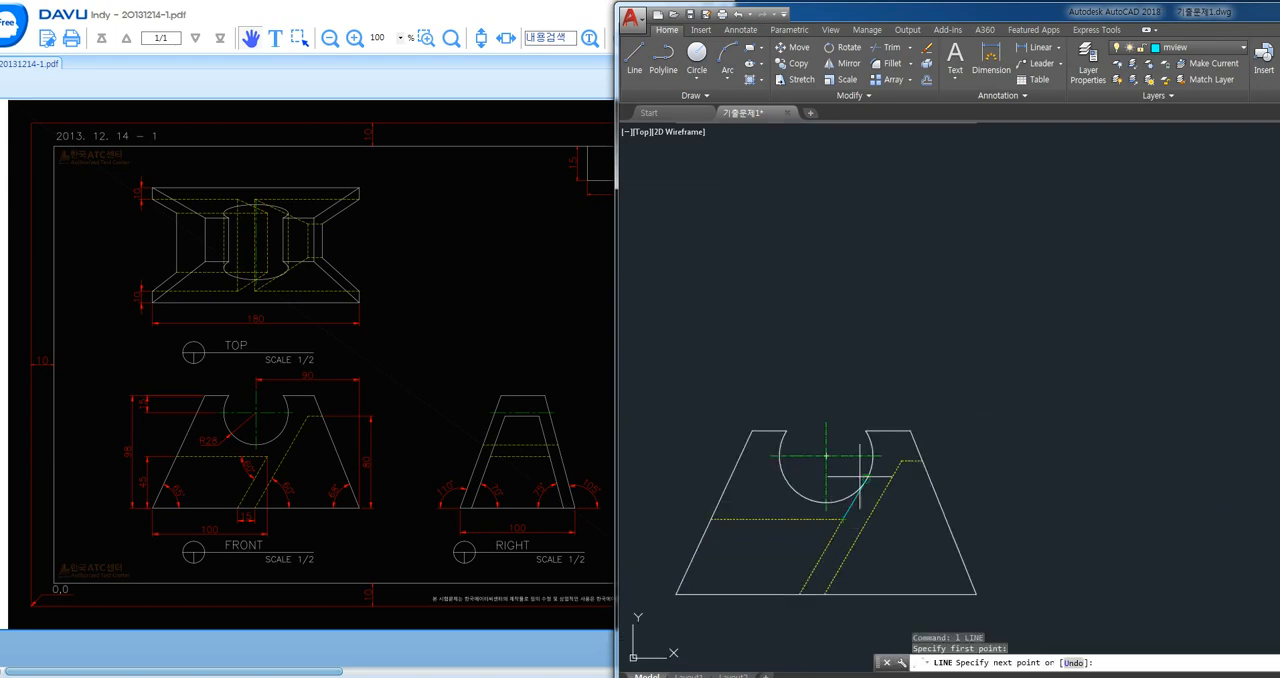
middle_click_drag(887, 279, 926, 300)
key("space")
left_click(859, 203)
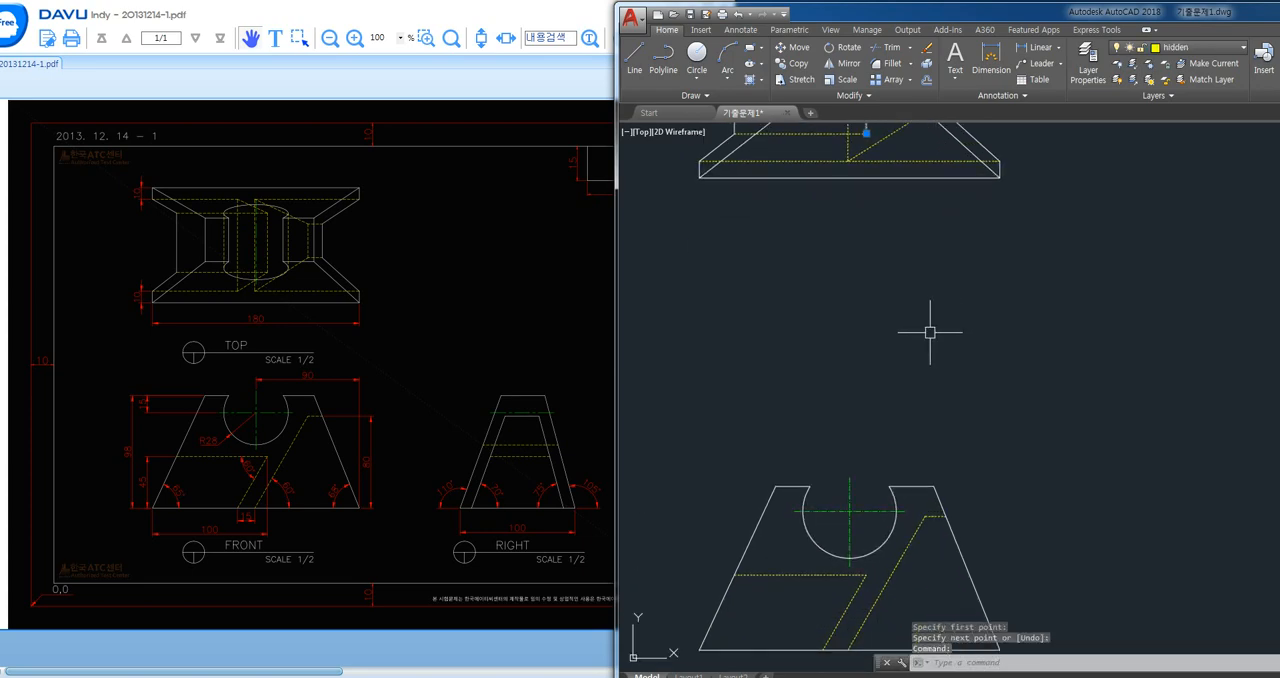
- Draw a vertical line from the lower end of the front view's shorter slanted hidden edge up to the top view's upper hidden line
type("l")
key("space")
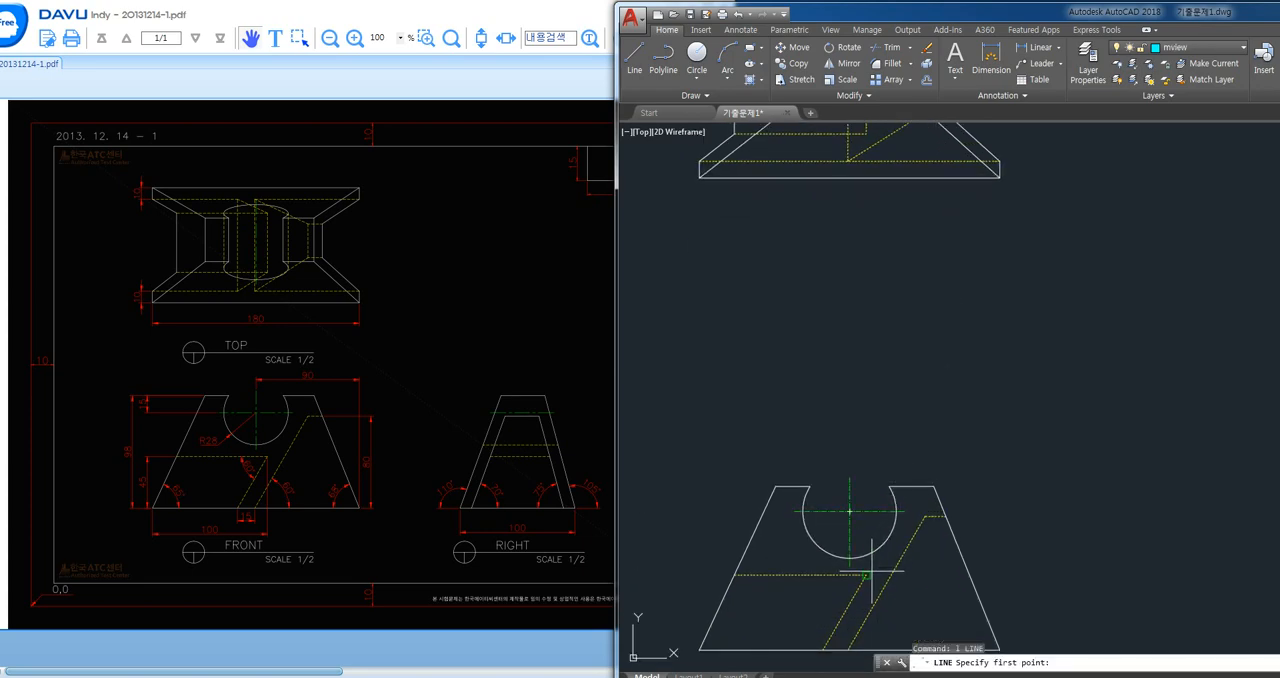
left_click(823, 650)
middle_click_drag(897, 240, 915, 375)
scroll(915, 371, "up", 1)
scroll(850, 263, "down", 1)
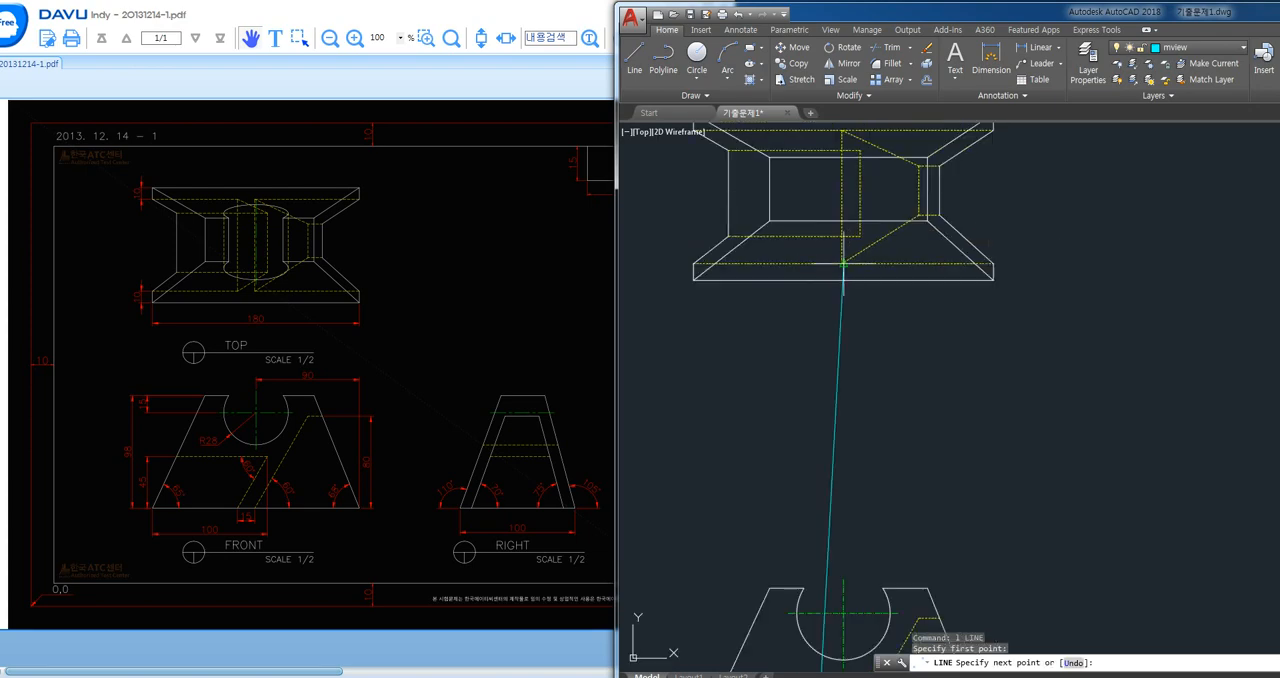
middle_click_drag(848, 263, 863, 347)
left_click(832, 212)
key("space")
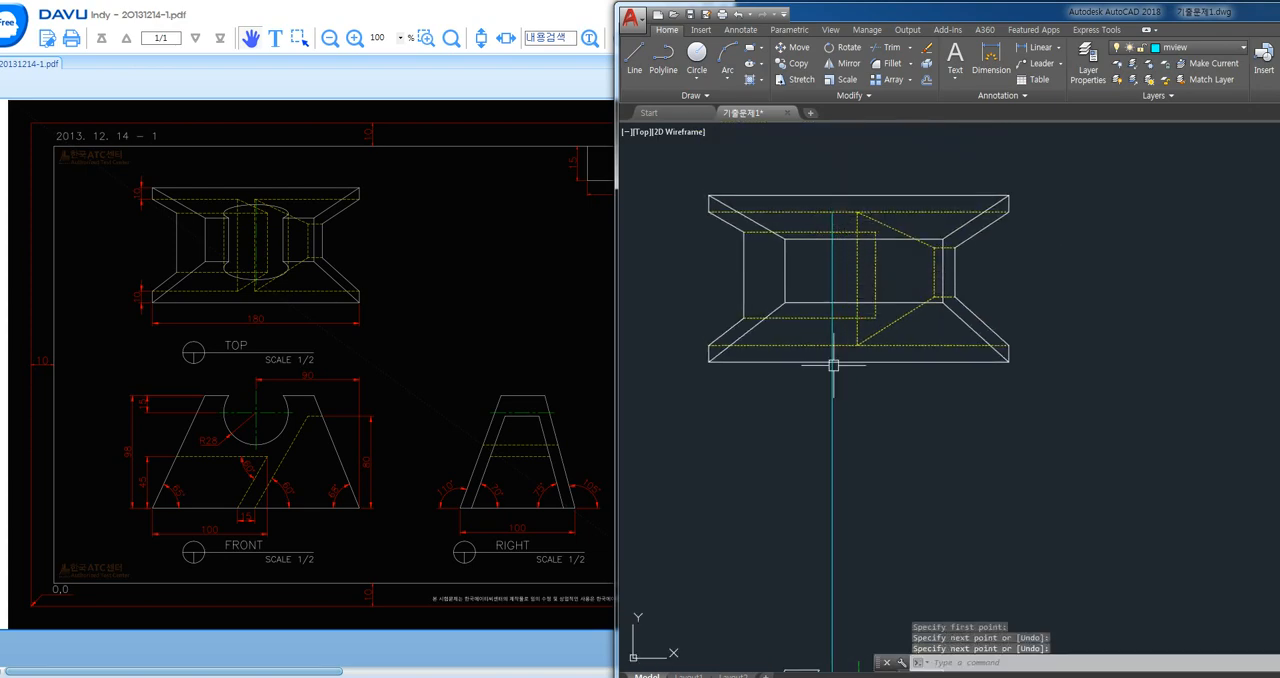
- Draw a slanted line from the vertical's crossing with the lower outer hidden line to the hidden rectangle's lower right corner
type("l")
key("space")
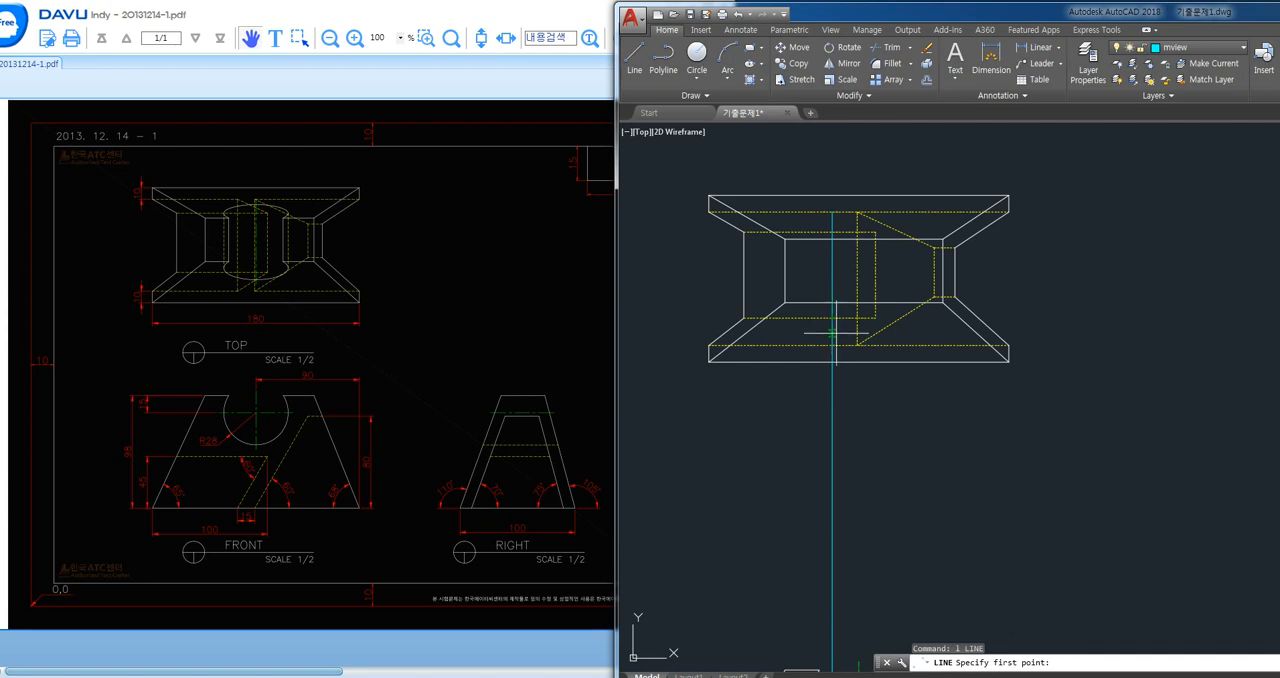
left_click(834, 342)
left_click(874, 318)
key("space")
- Draw a slanted line from the hidden rectangle's upper right corner to the new vertical's crossing with the upper outer hidden line
middle_click_drag(872, 274, 866, 289)
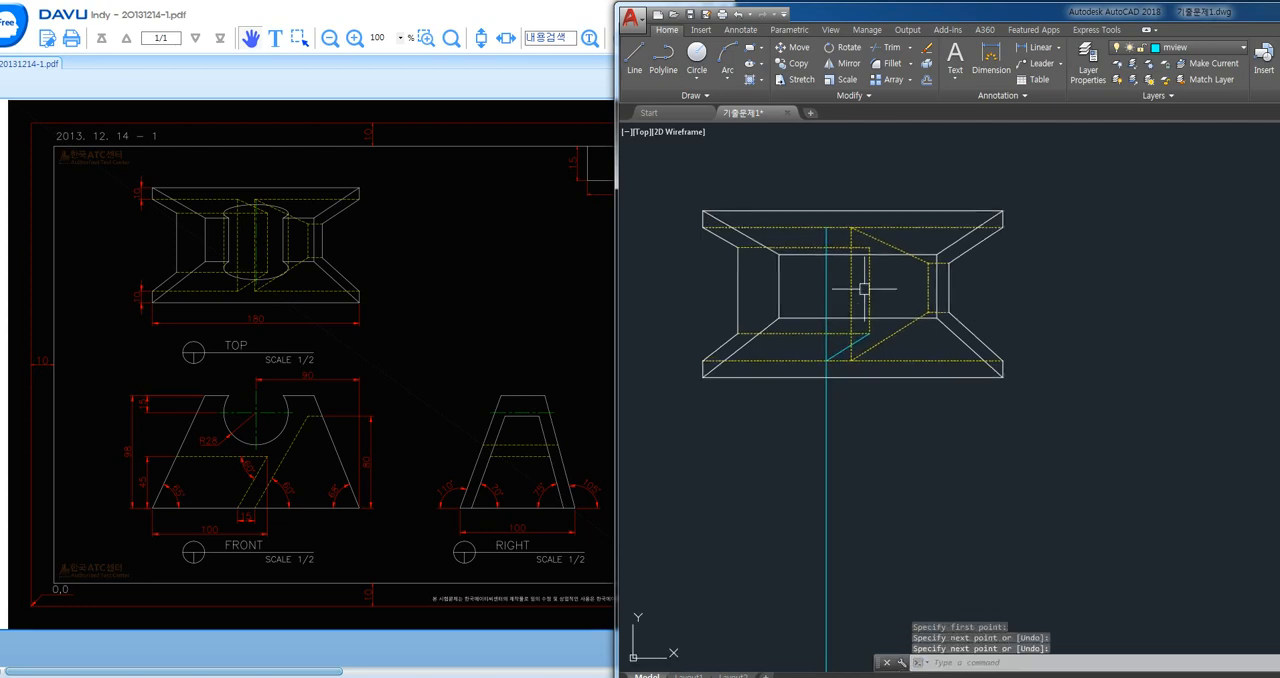
key("space")
left_click(868, 245)
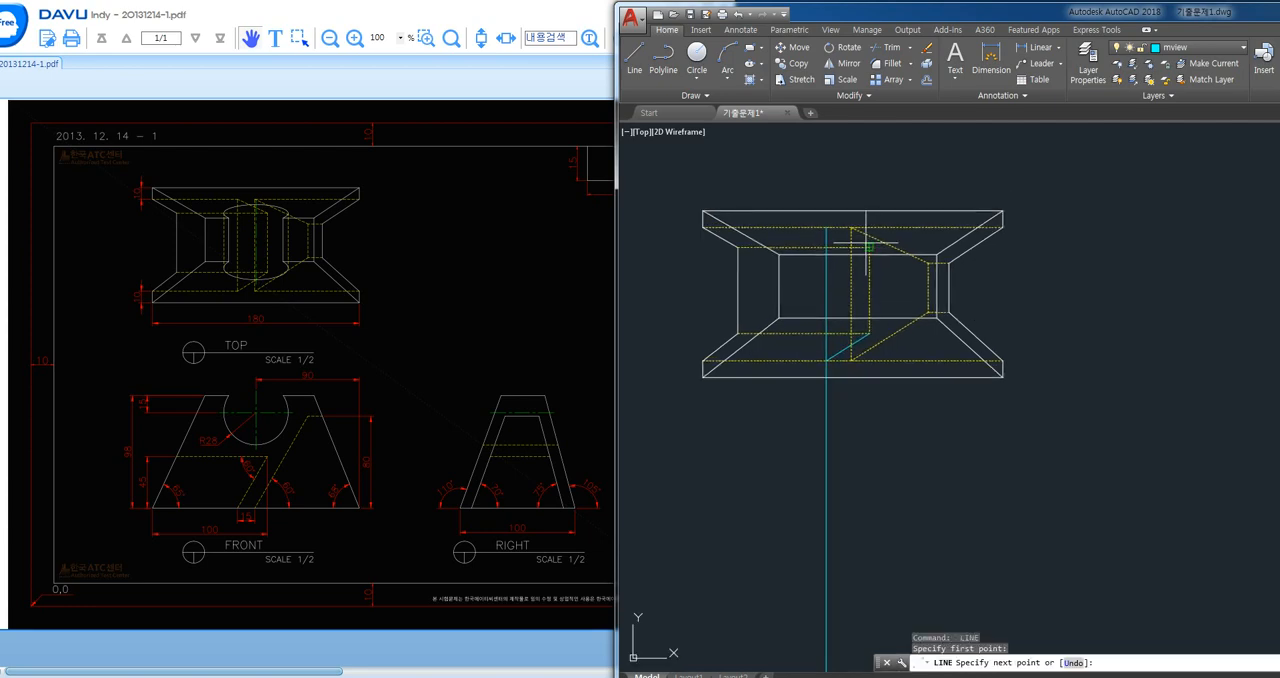
left_click(831, 229)
key("space")
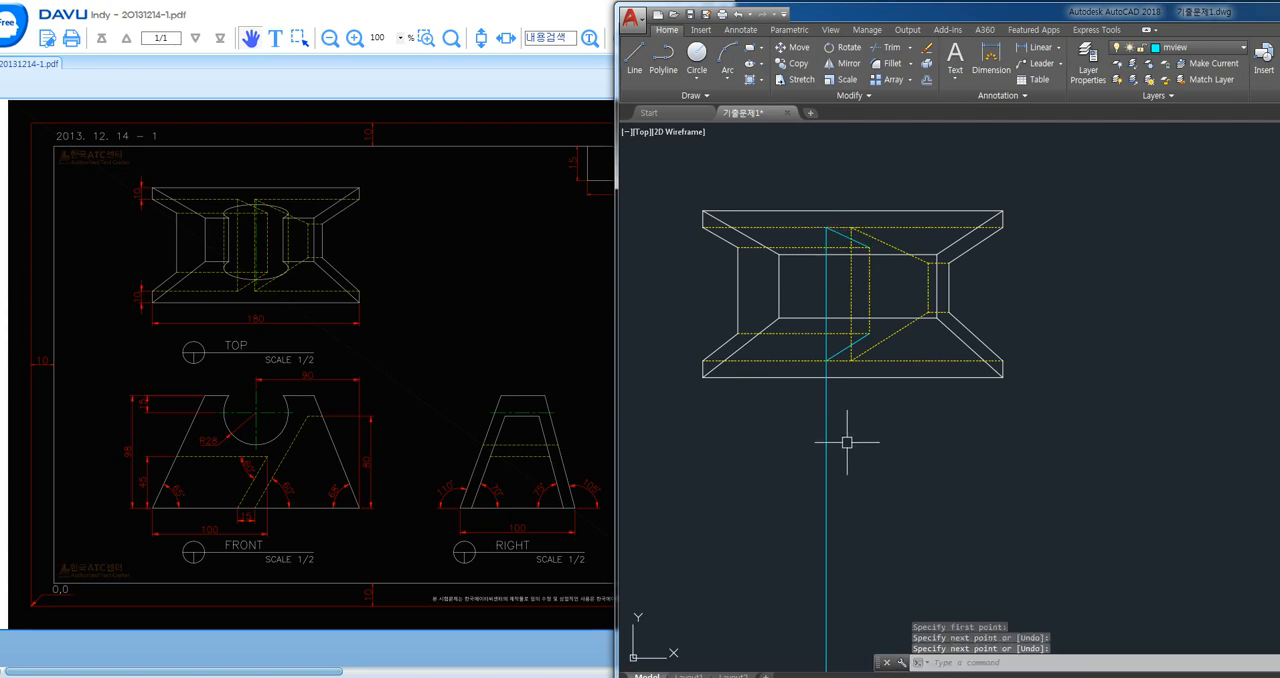
- Trim the new vertical below the top view's lower outer hidden line and delete the leftover piece down to the front view
type("tr")
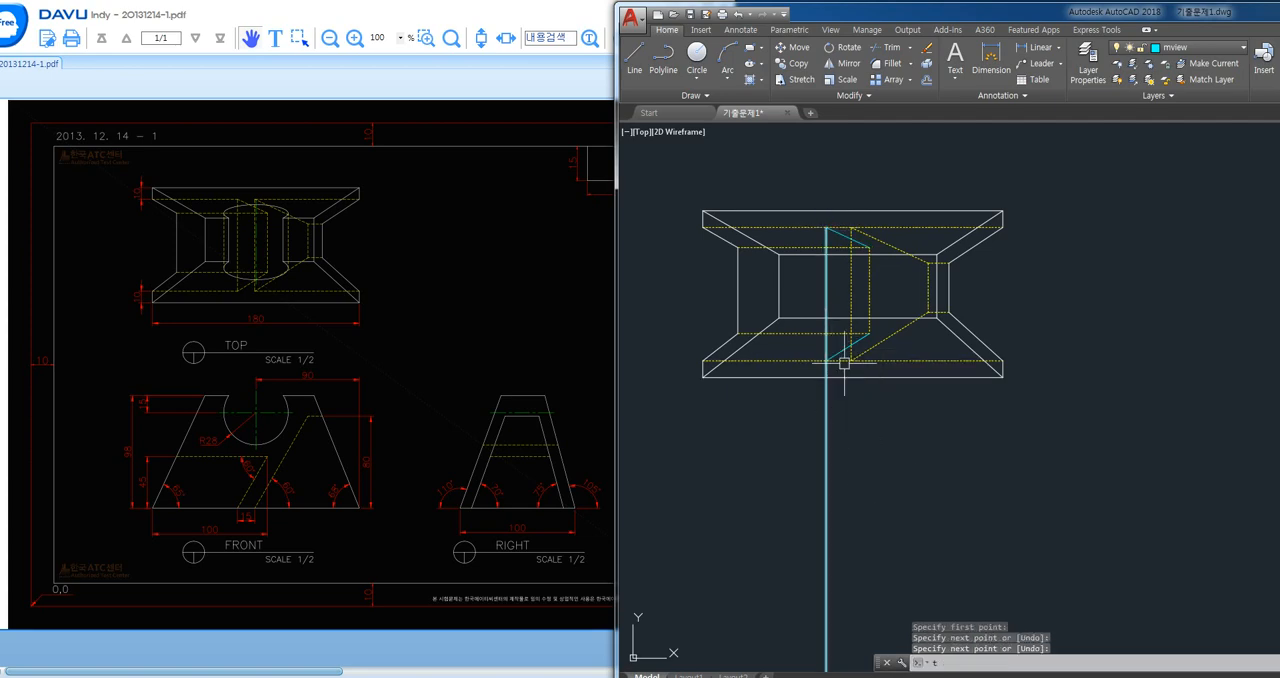
key("space")
key("space")
key("space")
left_click(859, 429)
left_click(730, 484)
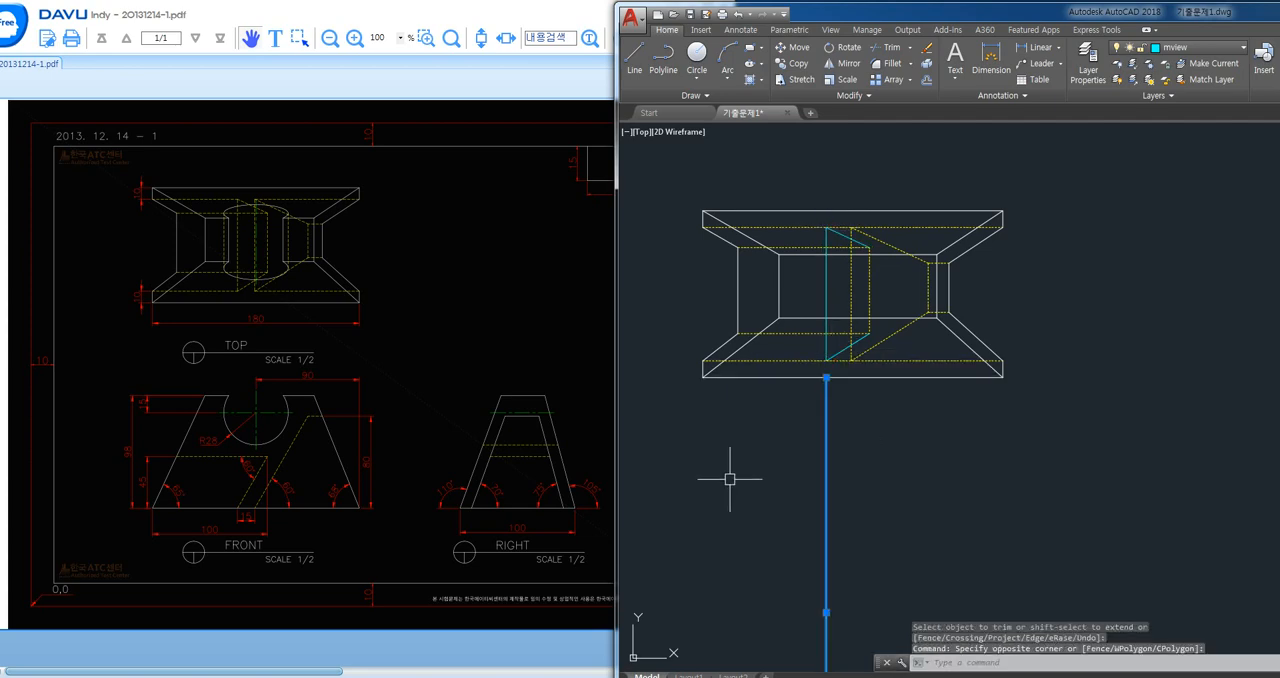
key("Delete")
- Trim the upper and lower outer hidden lines between the new vertical and the neighbouring vertical hidden line
type("tr")
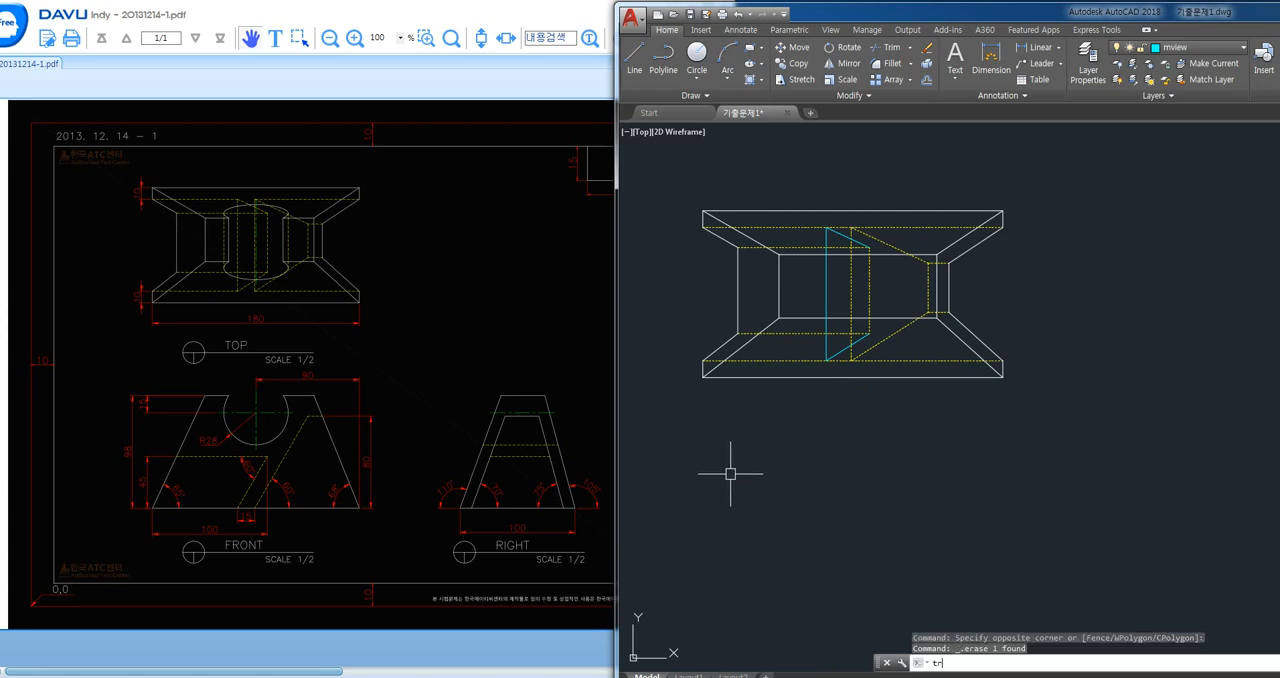
key("space")
key("space")
left_click(841, 225)
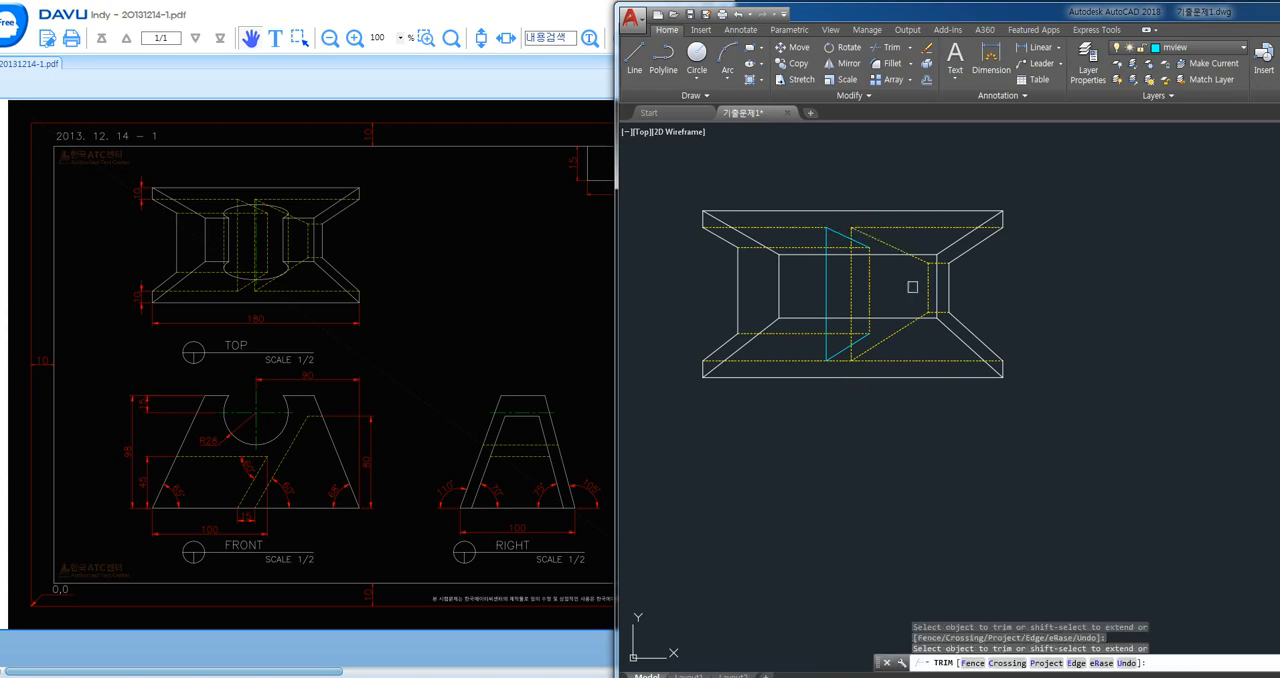
left_click(867, 368)
scroll(830, 355, "up", 2)
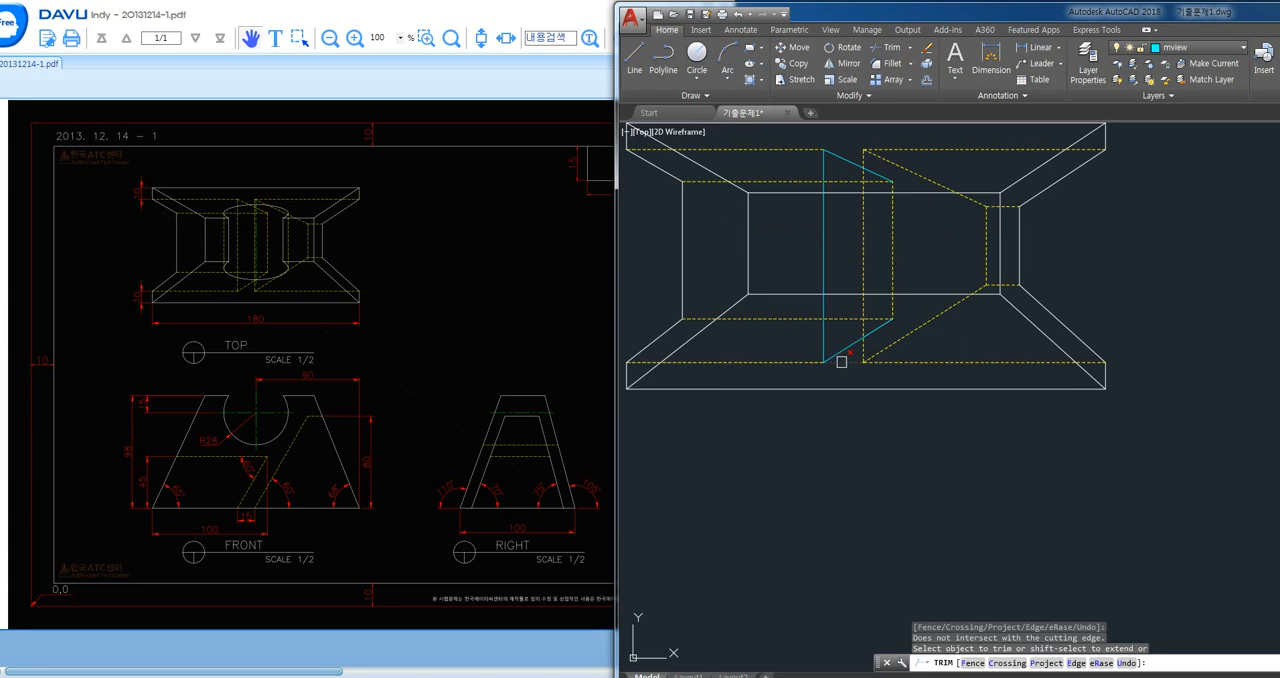
key("space")
- Match the top view's new vertical and both slanted lines beside it to the hidden line properties
type("ma")
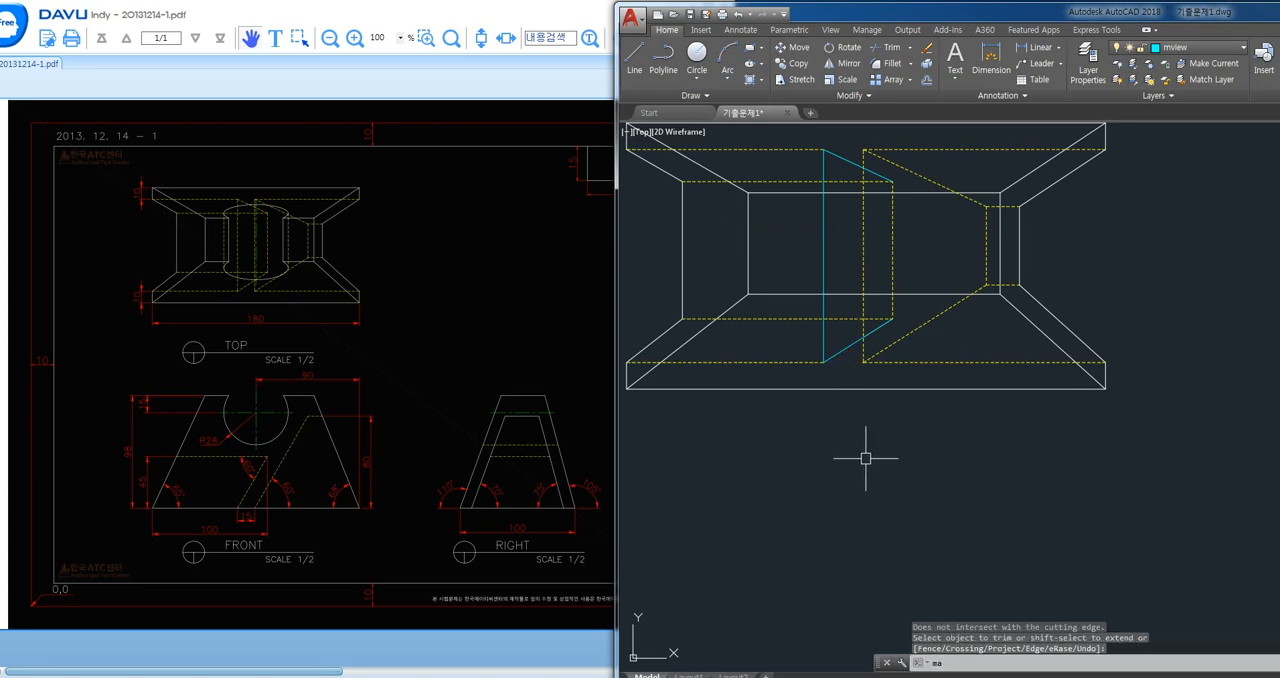
key("space")
left_click(814, 362)
left_click(822, 348)
left_click(820, 346)
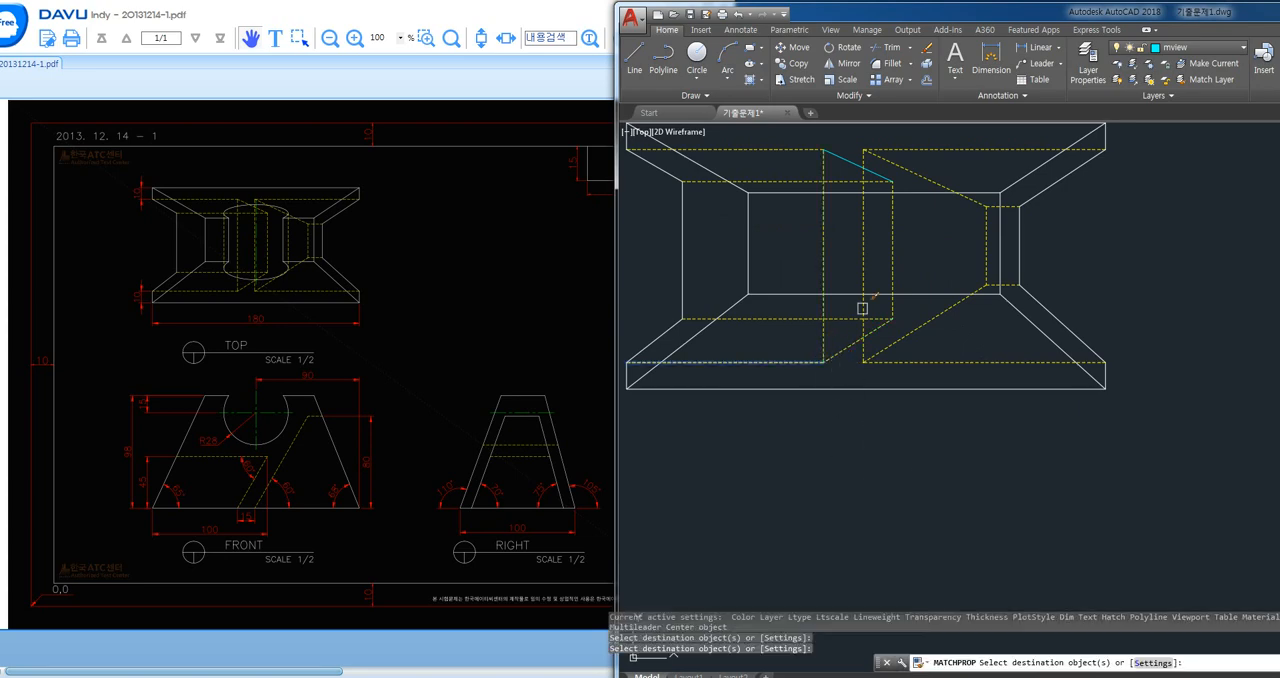
middle_click_drag(854, 207, 847, 241)
key("space")
- Draw a full circle of radius 28 at the centre of the front view's round notch
scroll(867, 363, "down", 2)
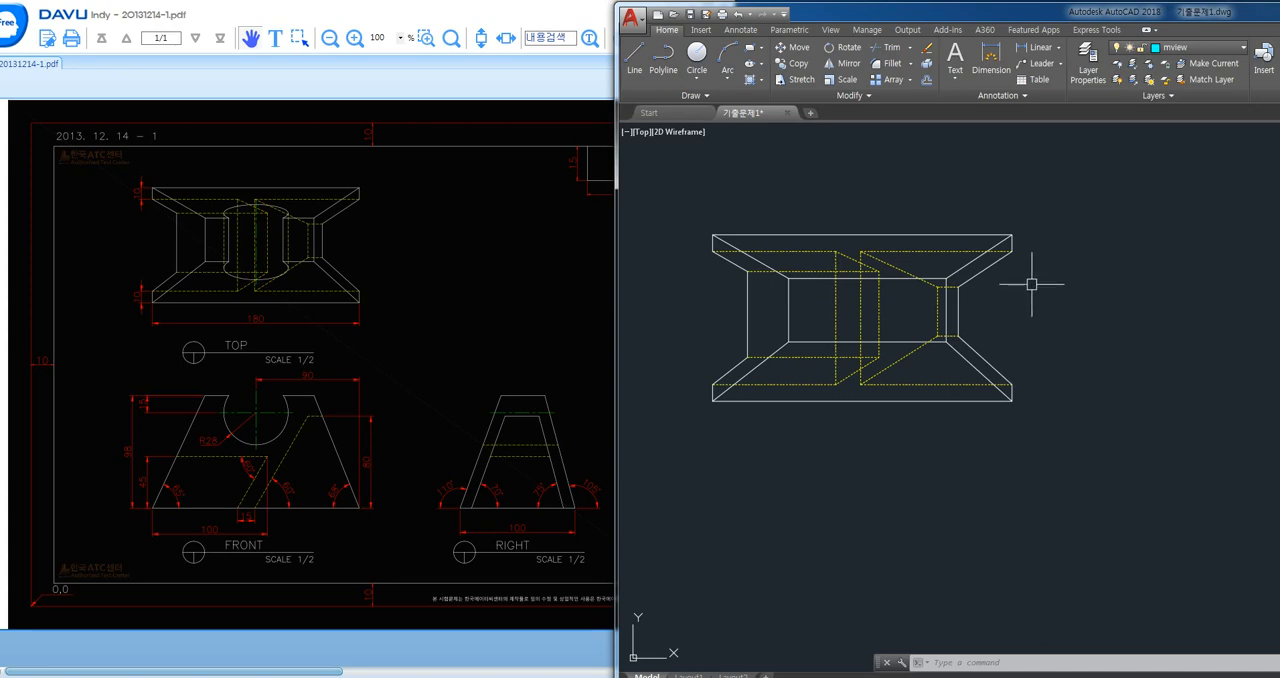
scroll(835, 311, "down", 2)
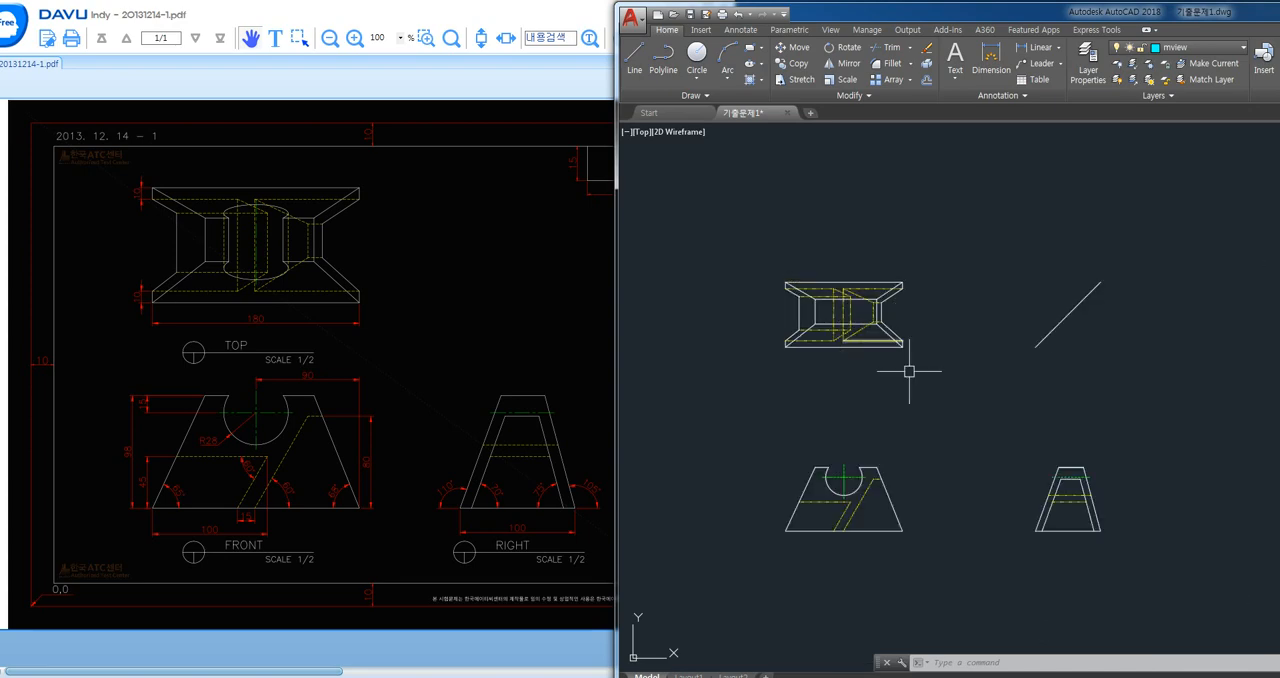
middle_click_drag(909, 430, 806, 401)
scroll(708, 390, "up", 1)
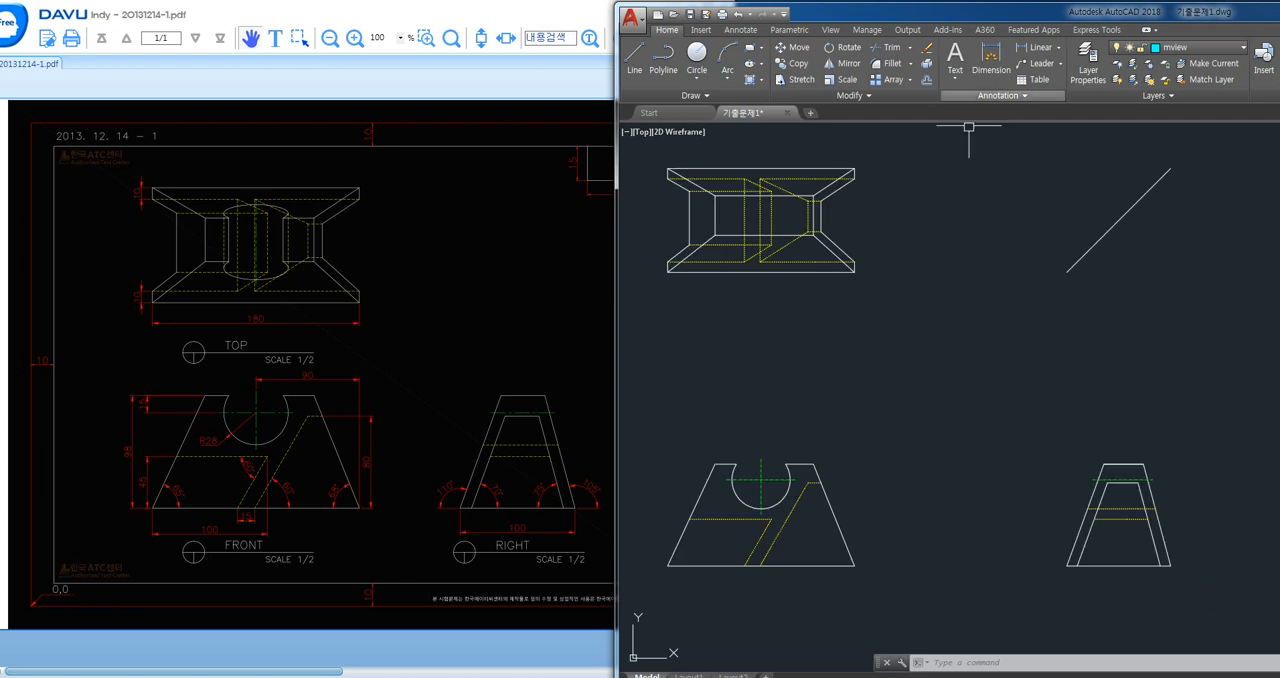
type("c")
key("Return")
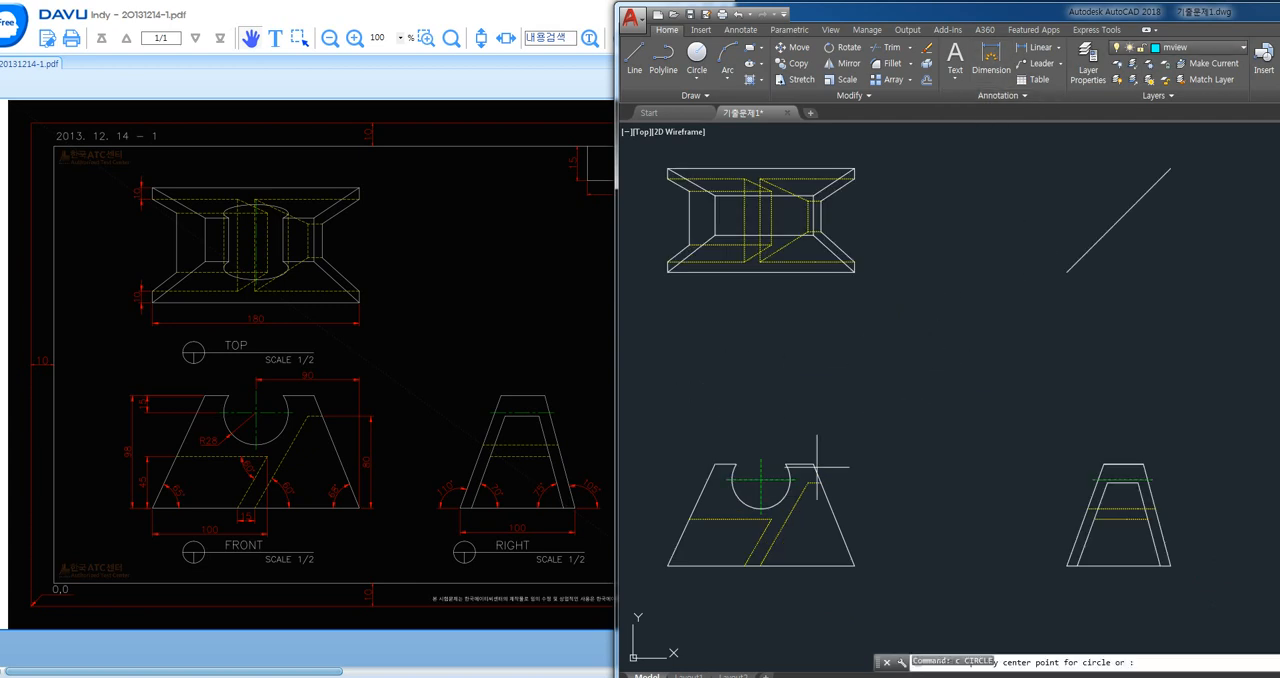
scroll(755, 530, "up", 4)
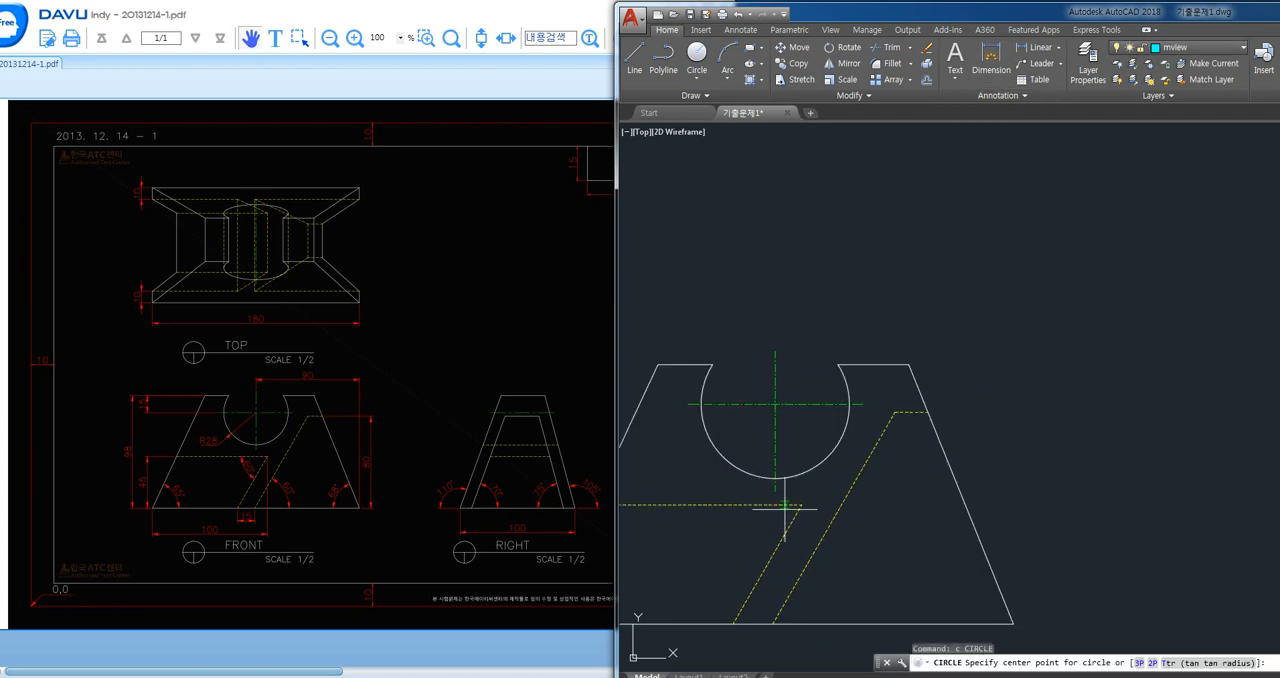
left_click(775, 405)
key("Return")
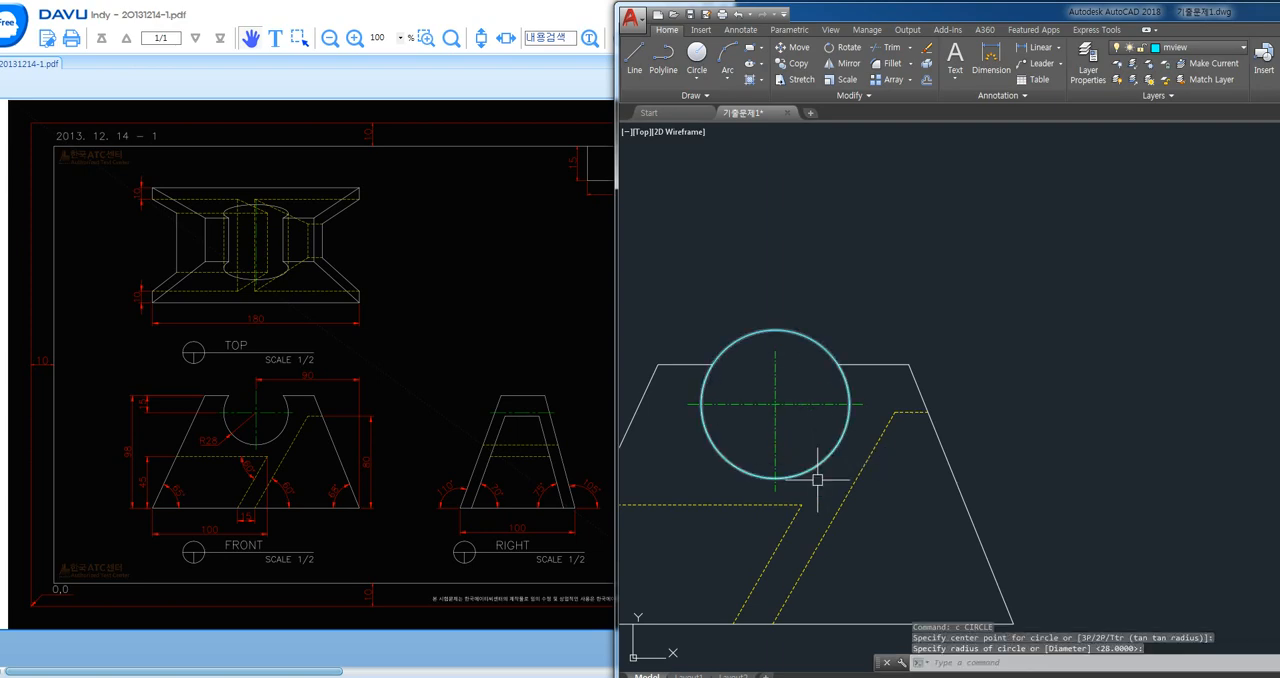
- Make the center layer current and draw a vertical centre line from the front view's notch centre mark up past the top view
left_click(1190, 47)
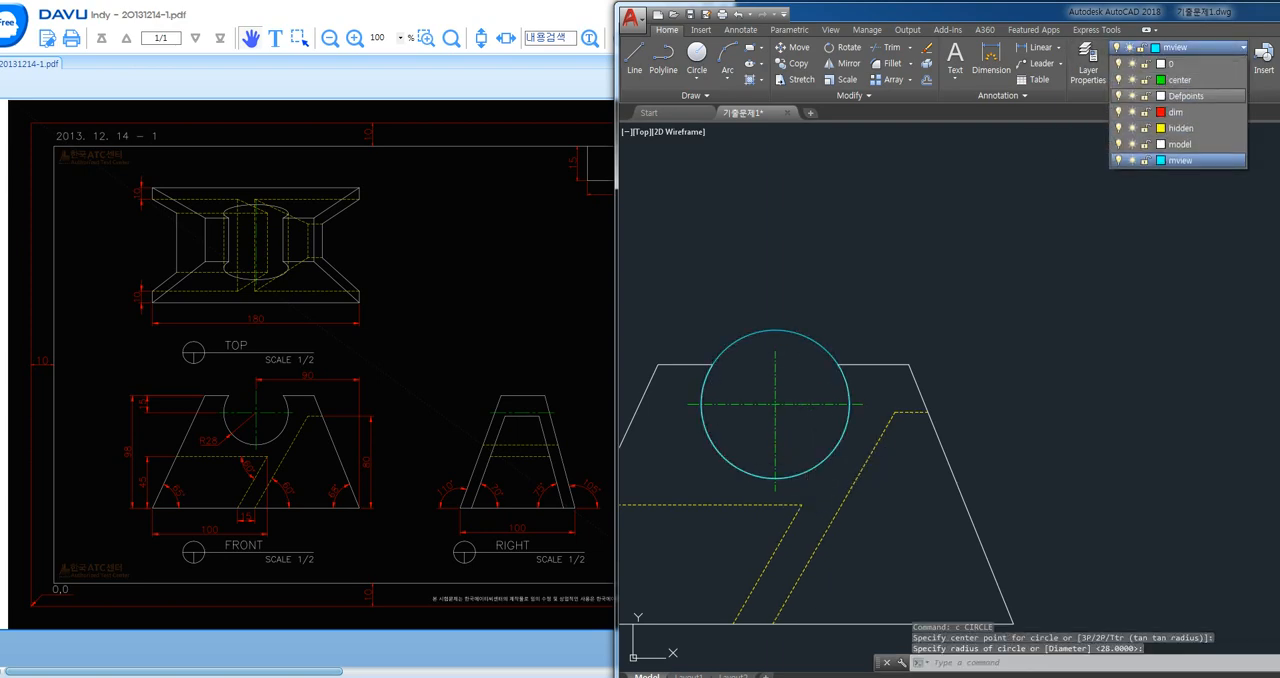
left_click(1170, 80)
type("l")
key("Return")
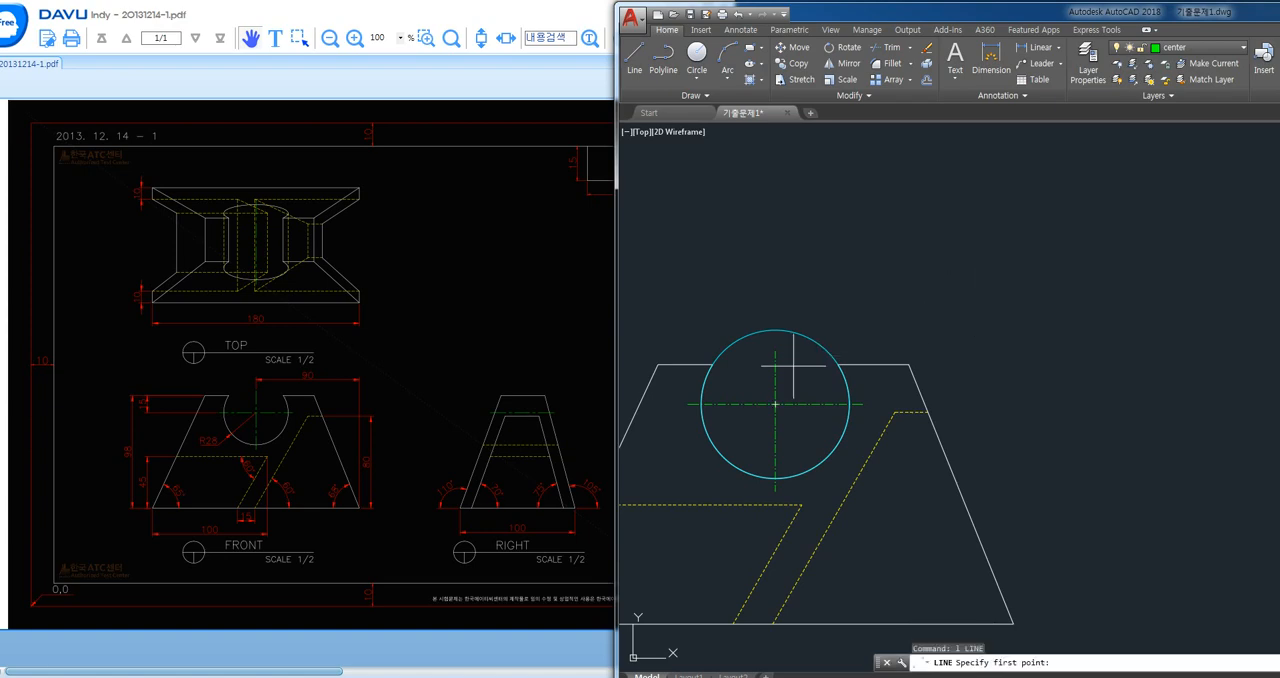
left_click(781, 353)
scroll(786, 356, "down", 4)
middle_click_drag(793, 275, 774, 432)
left_click(897, 166)
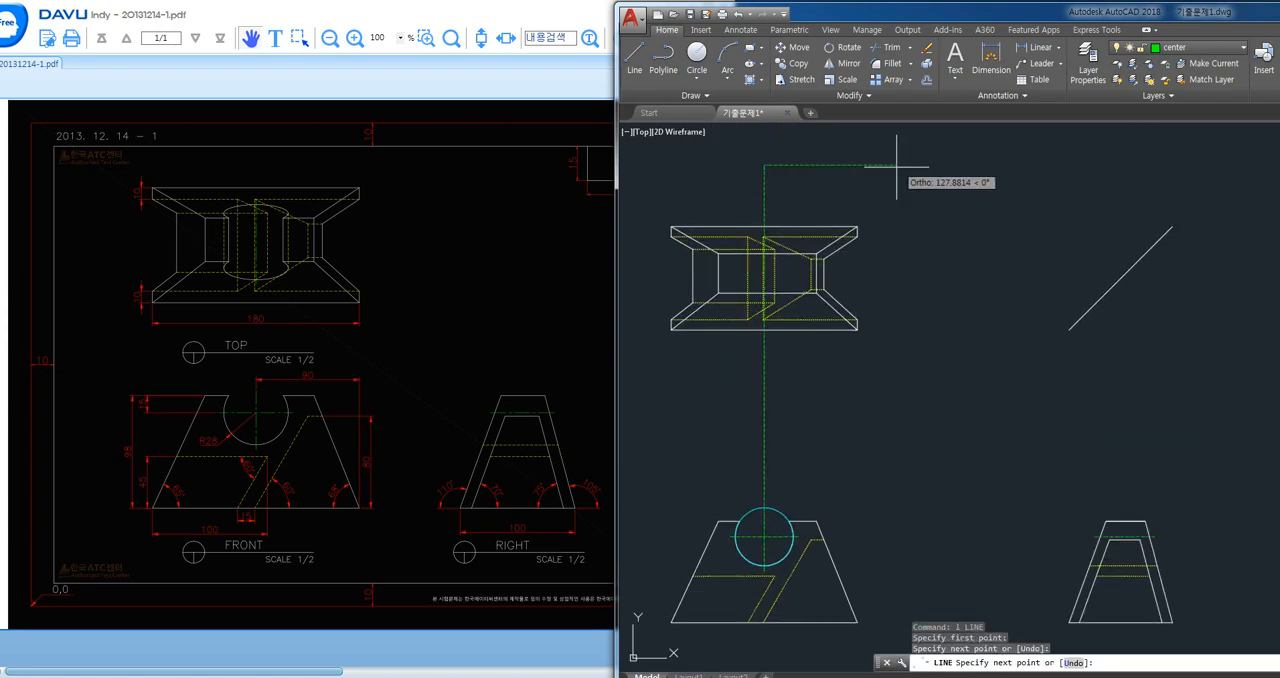
key("Return")
- Draw a centre line from the front view's horizontal centre mark to the right view's left outer edge, then up past the diagonal line
scroll(786, 539, "up", 5)
key("Return")
left_click(830, 528)
middle_click_drag(1097, 498, 777, 457)
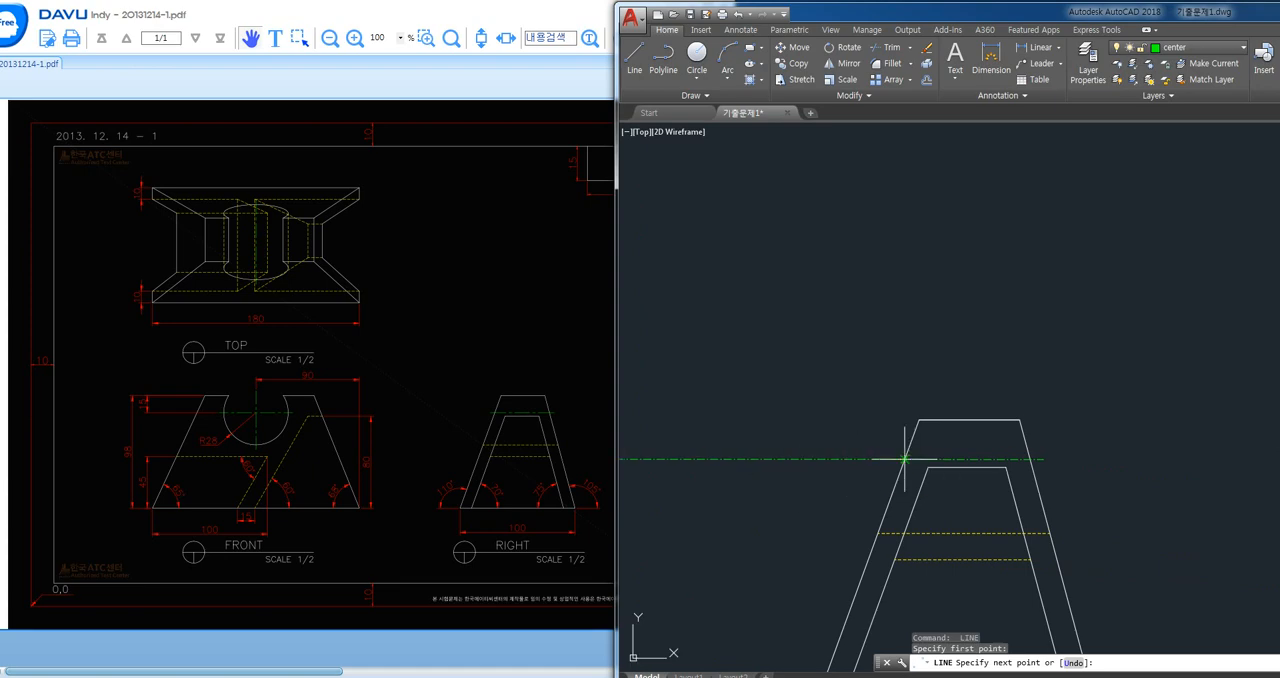
scroll(890, 320, "down", 2)
key("Return")
key("Return")
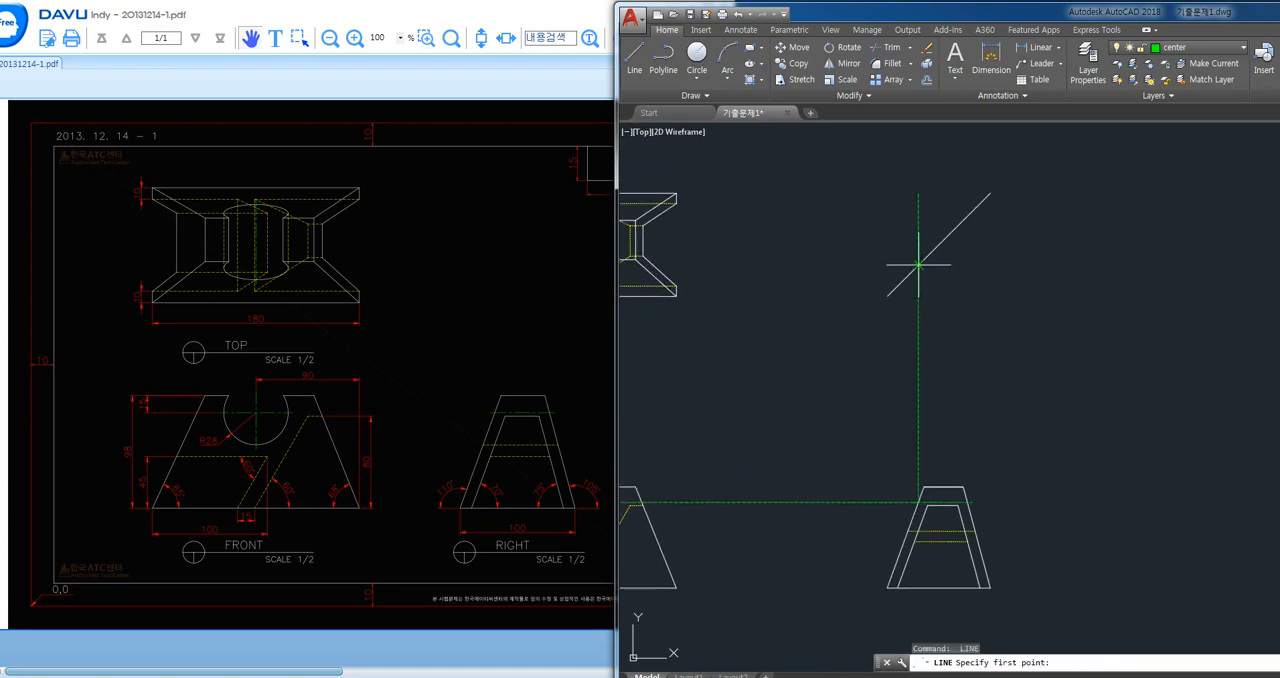
- Draw a horizontal centre line from the projected vertical's crossing with the diagonal line leftward across the top view
left_click(918, 265)
middle_click_drag(789, 337, 986, 346)
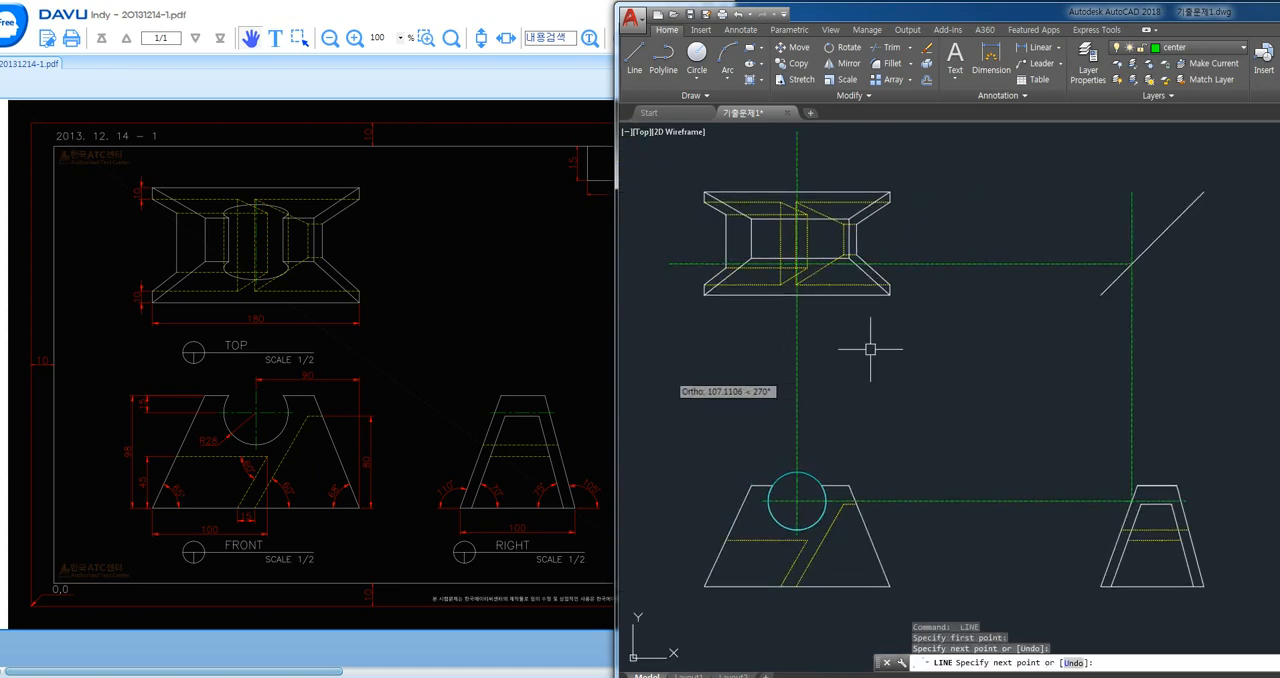
key("Return")
- Make the mview layer current and draw a vertical line from the circle's right quadrant up into the top view
left_click(1180, 47)
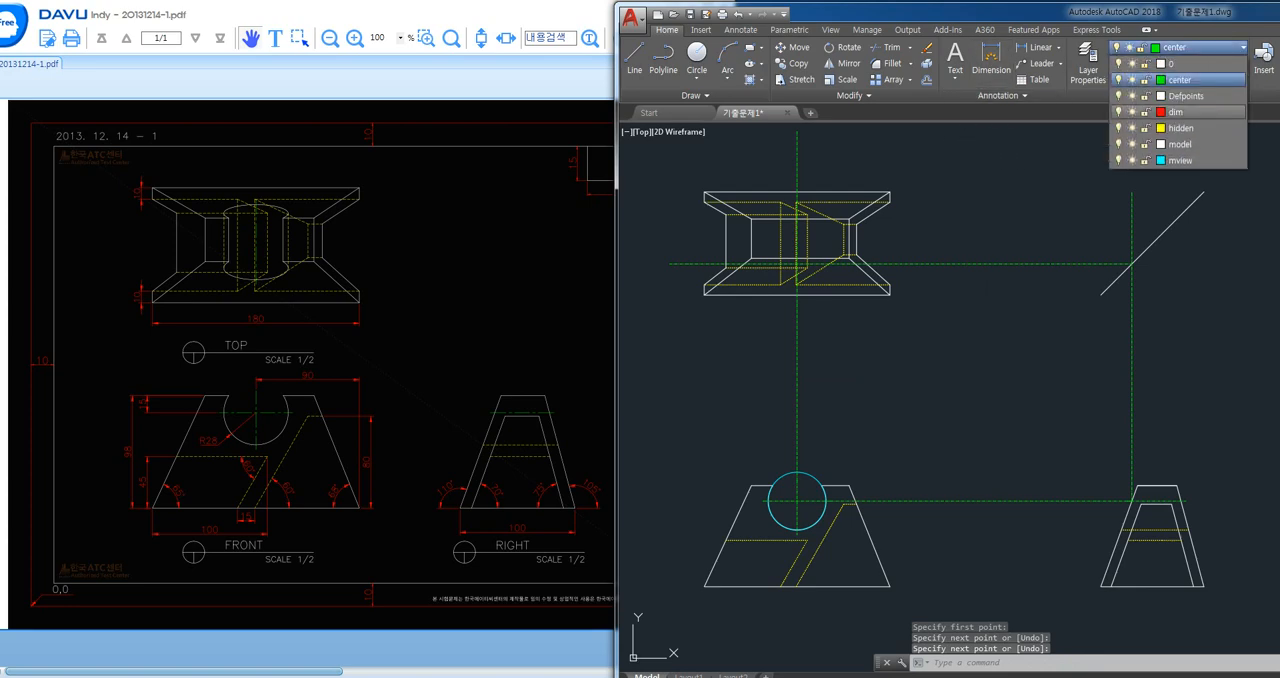
left_click(1180, 160)
type("l")
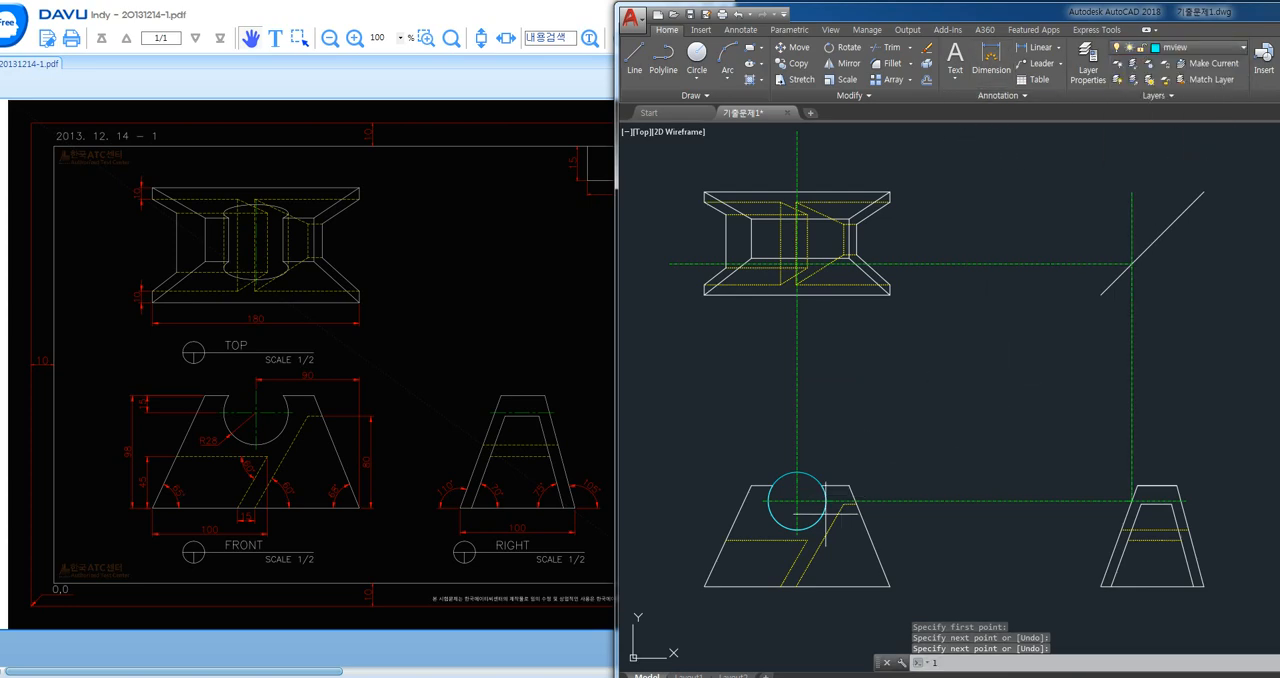
key("Return")
scroll(820, 520, "up", 4)
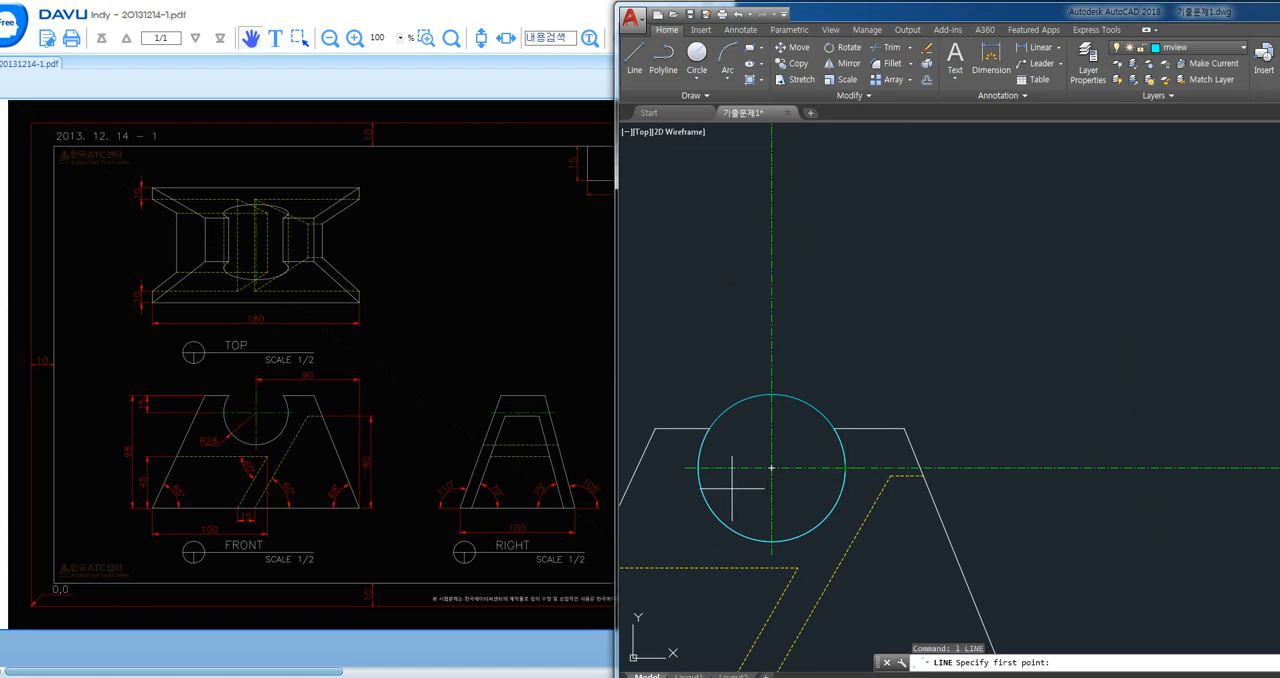
left_click(846, 467)
middle_click_drag(909, 200, 901, 471)
left_click(836, 205)
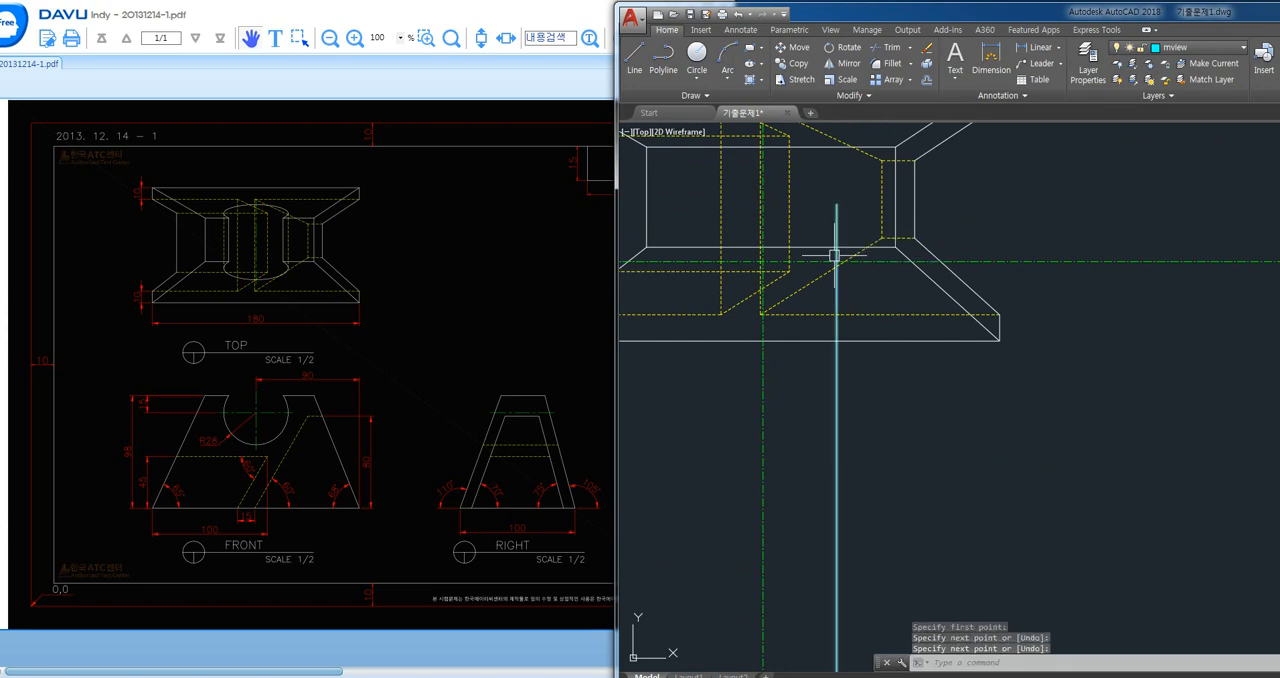
- Draw a horizontal line from the circle's bottom quadrant to the right view's left outer edge
scroll(893, 300, "down", 3)
scroll(790, 630, "up", 3)
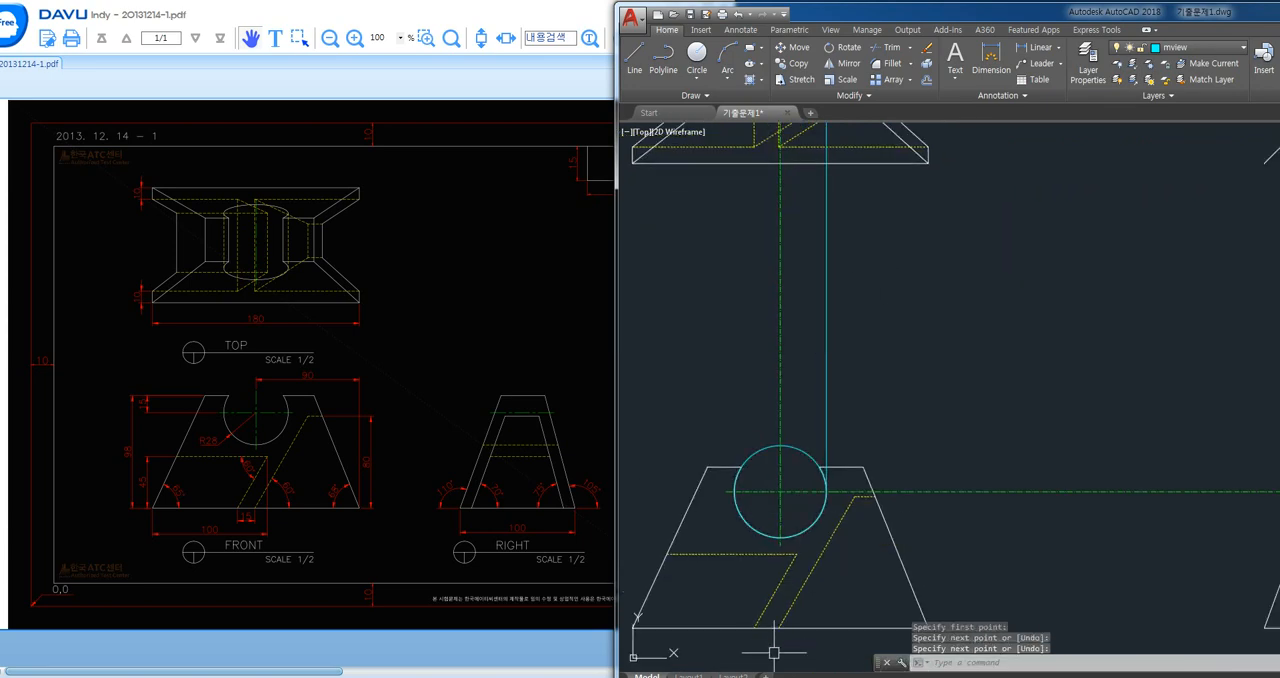
key("Return")
key("Return")
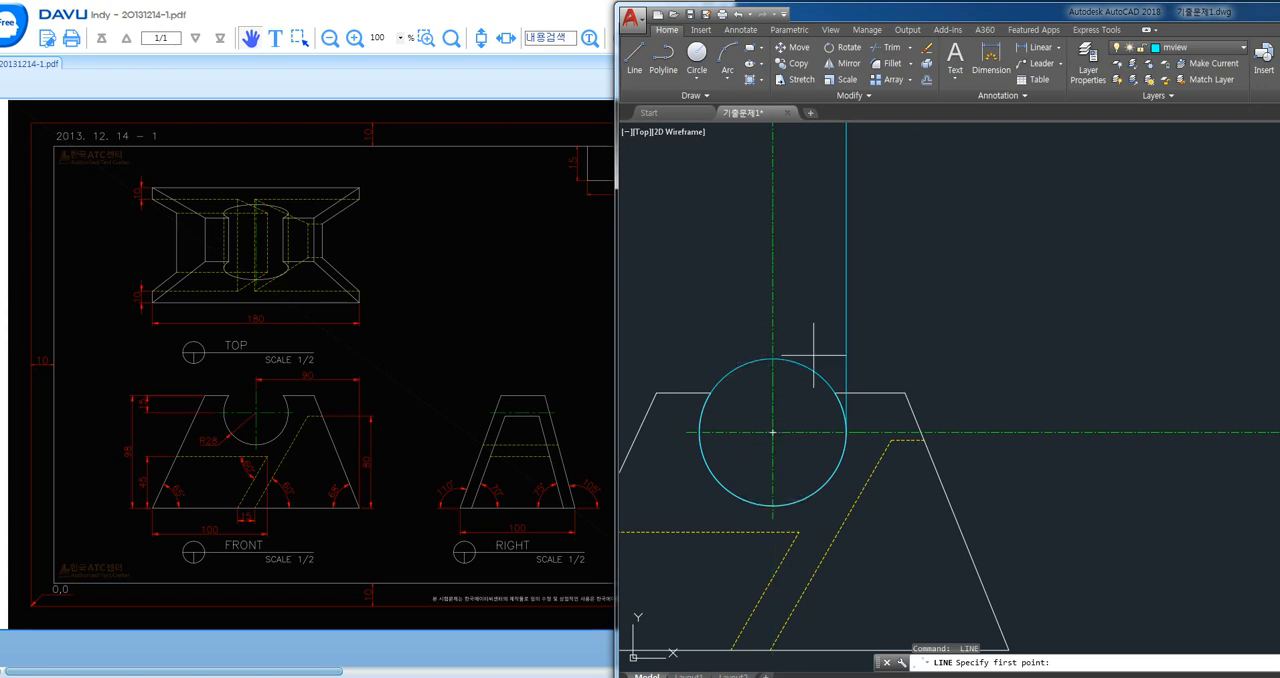
left_click(772, 505)
middle_click_drag(1197, 554, 823, 518)
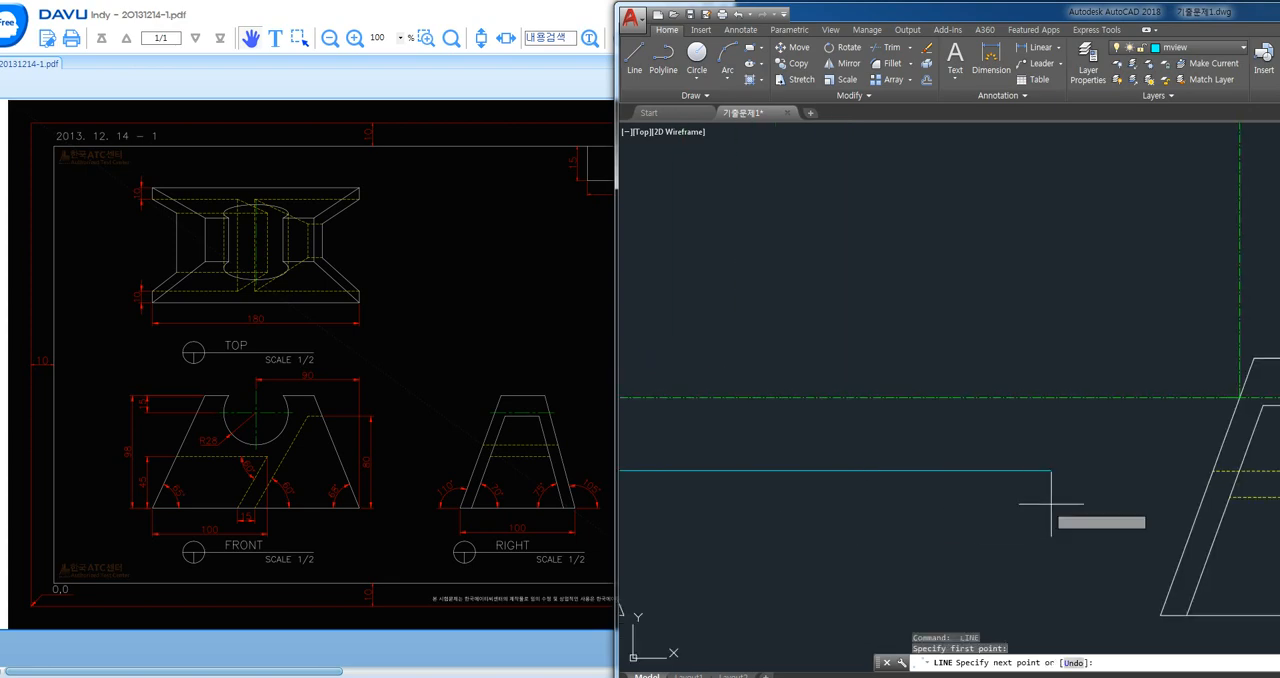
middle_click_drag(1100, 497, 901, 522)
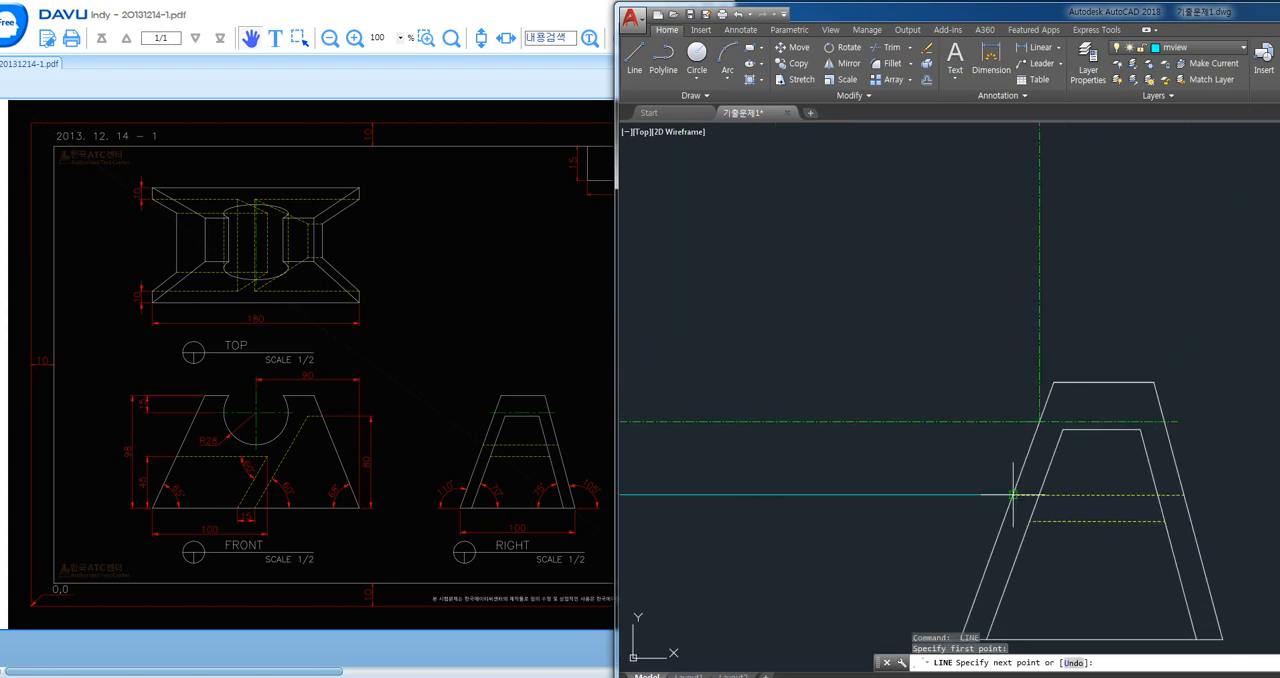
left_click(1013, 494)
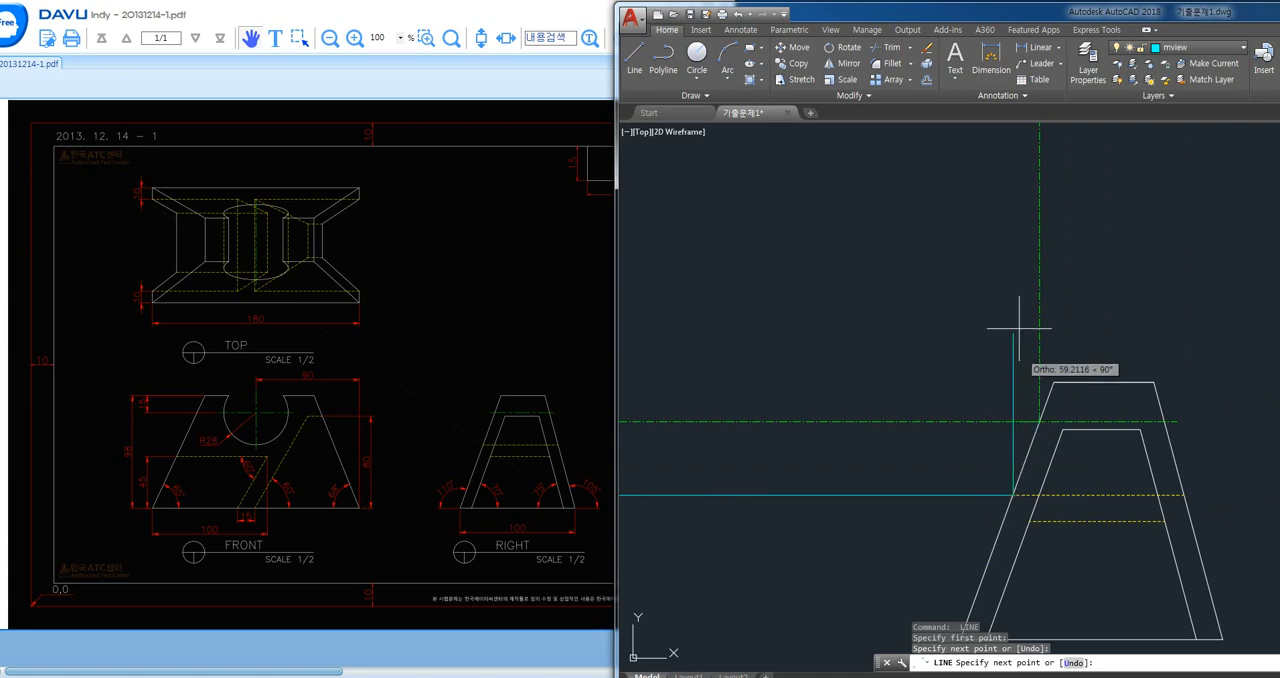
- Continue the projection line vertically from the right view's left outer edge up to the diagonal line
middle_click_drag(1000, 170, 1004, 425)
middle_click_drag(1012, 200, 1013, 394)
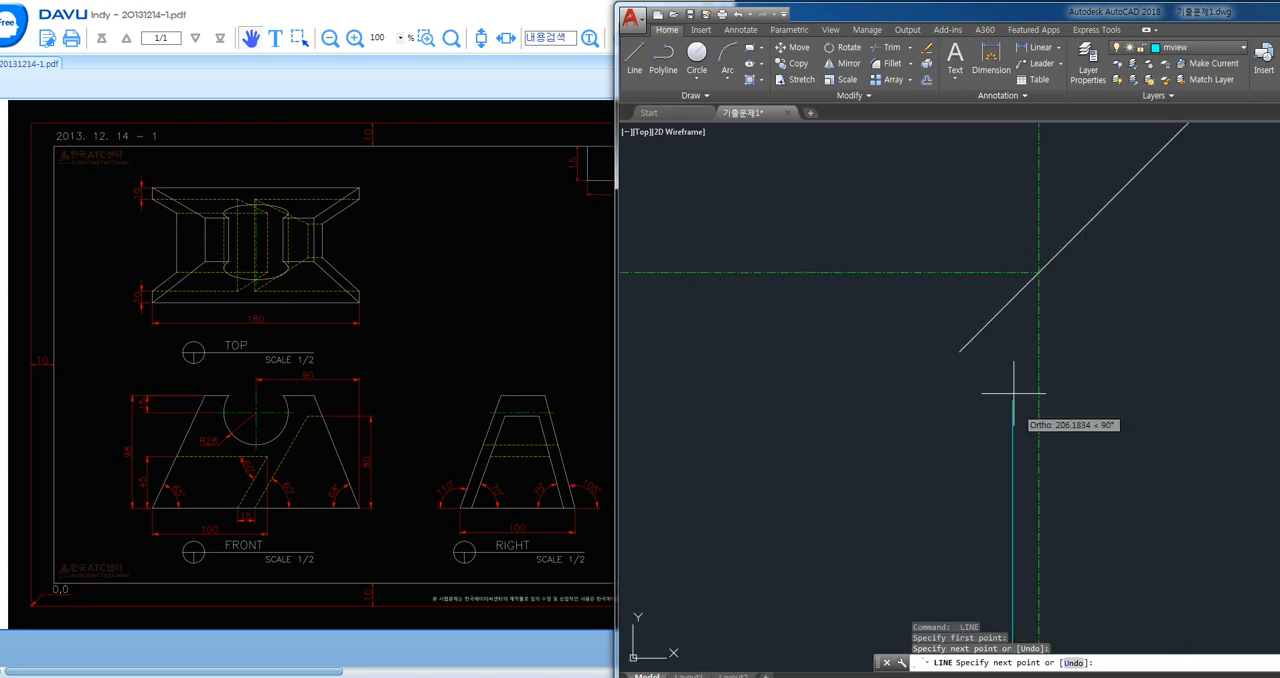
left_click(1013, 297)
key("Return")
key("Return")
- Draw a horizontal line from that point on the diagonal leftward into the top view, past its vertical centre line
left_click(1013, 297)
middle_click_drag(830, 354, 1098, 360)
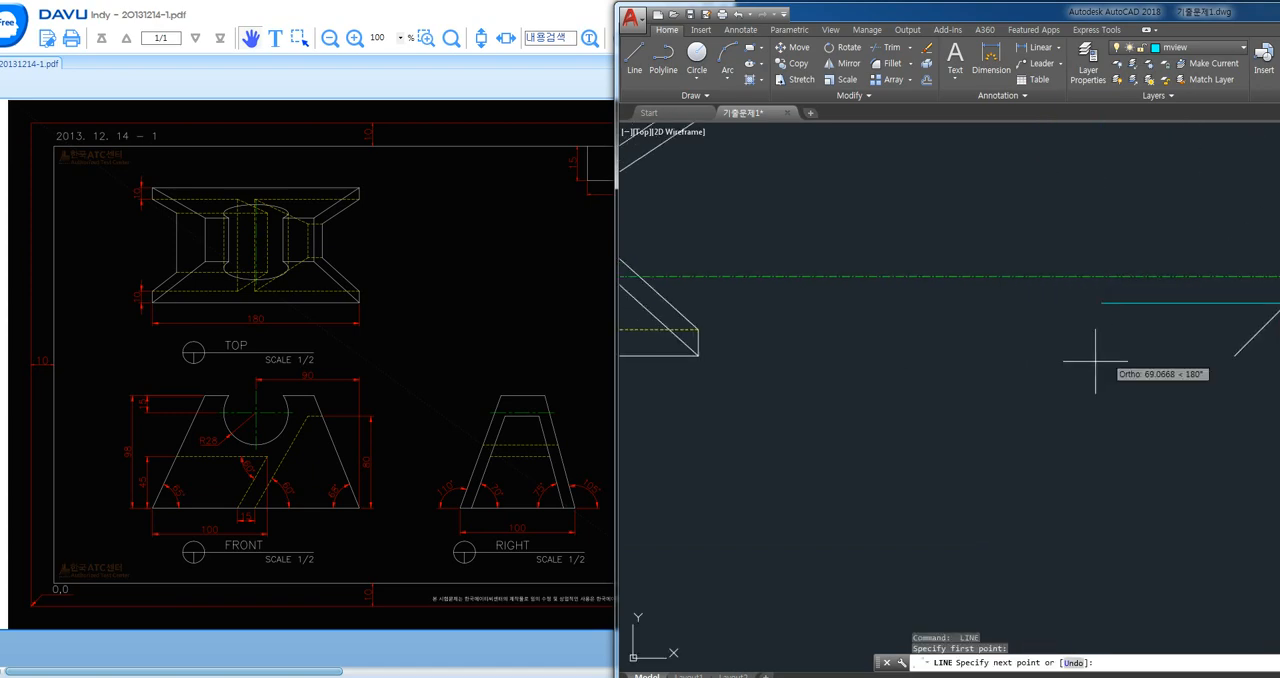
middle_click_drag(783, 379, 1095, 426)
left_click(752, 450)
key("Return")
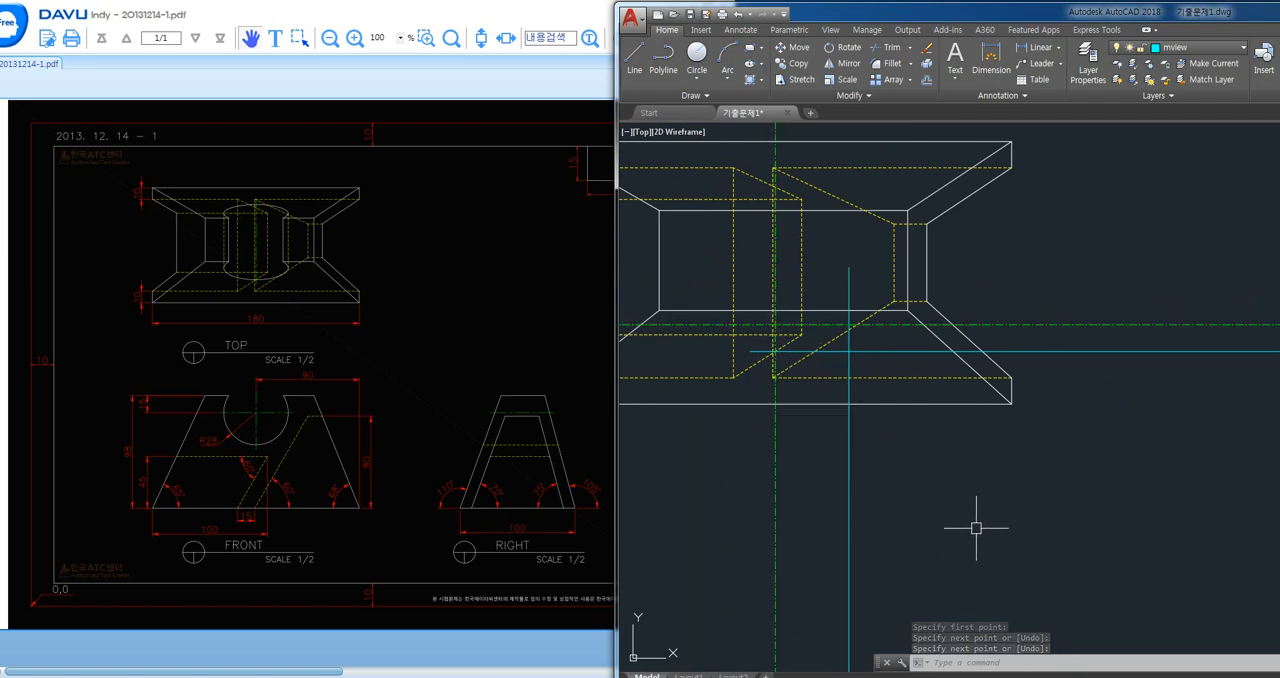
- Turn off the hidden layer and make the model layer current
left_click(1200, 47)
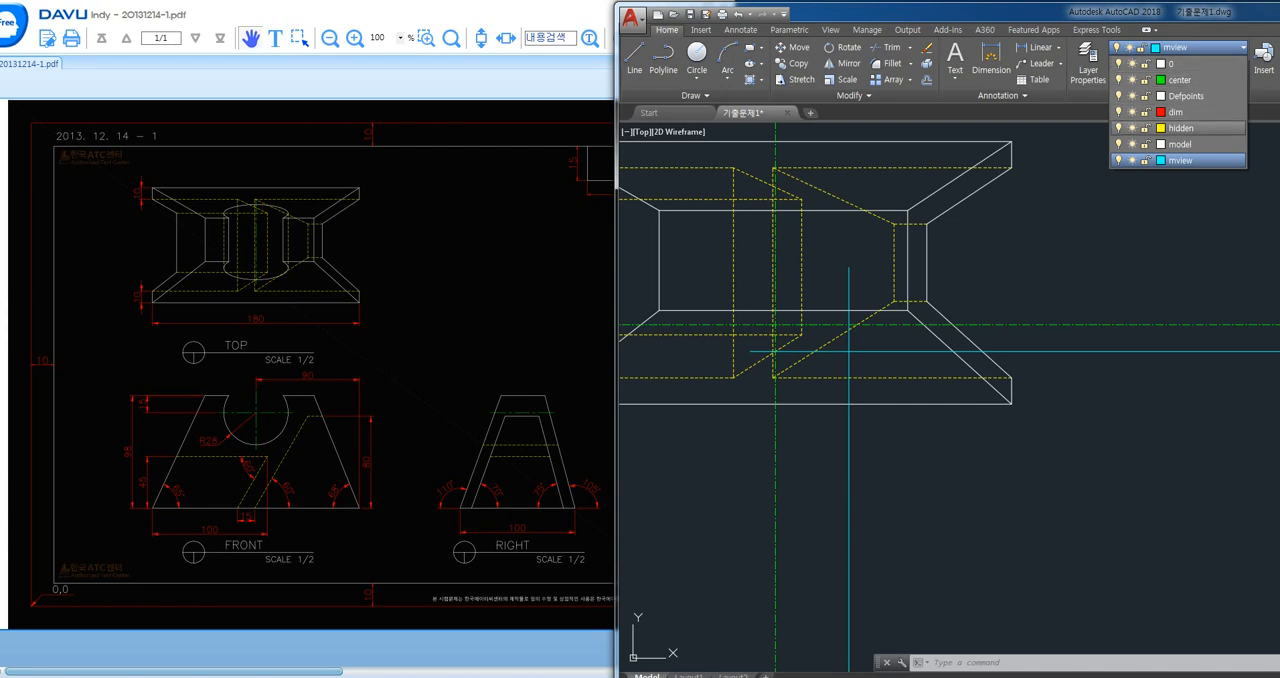
left_click(1118, 128)
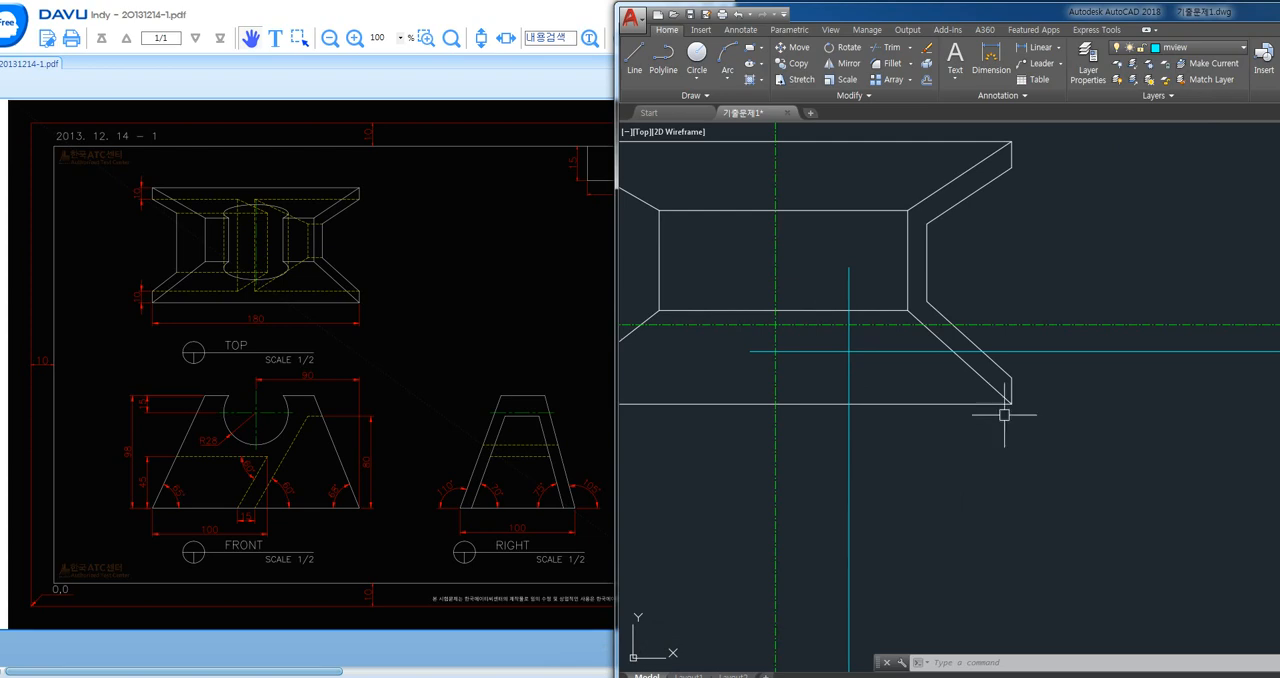
left_click(1180, 47)
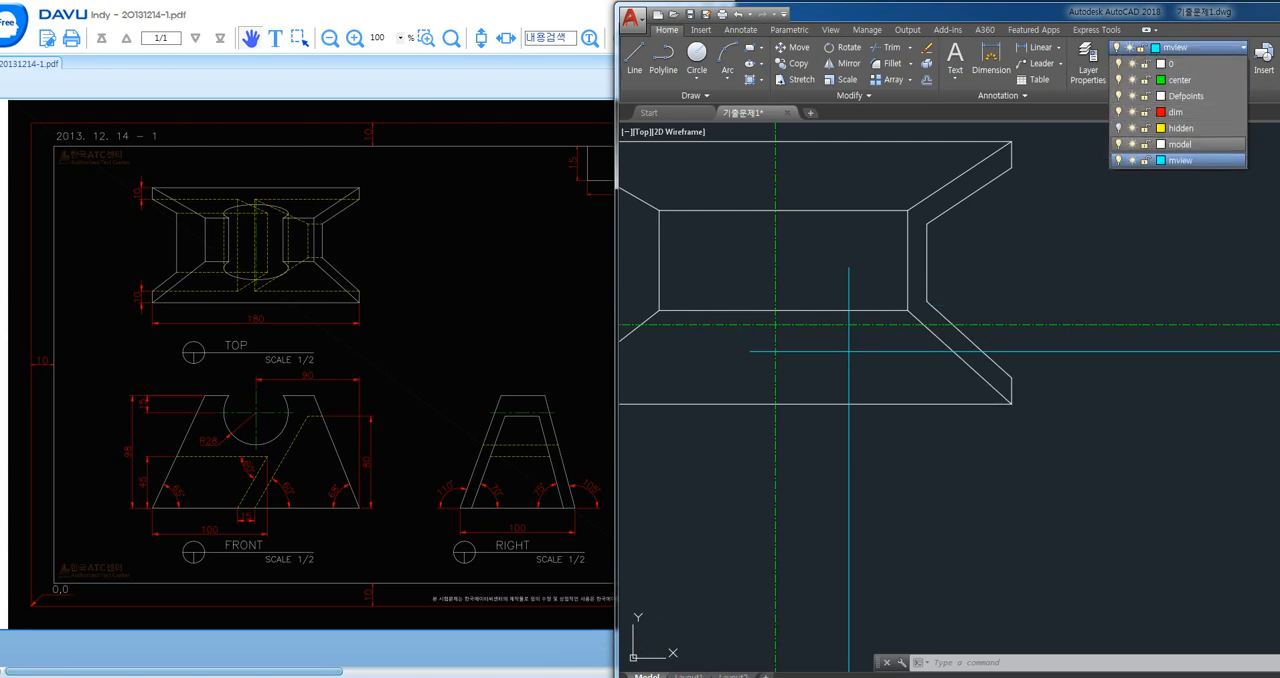
left_click(1180, 144)
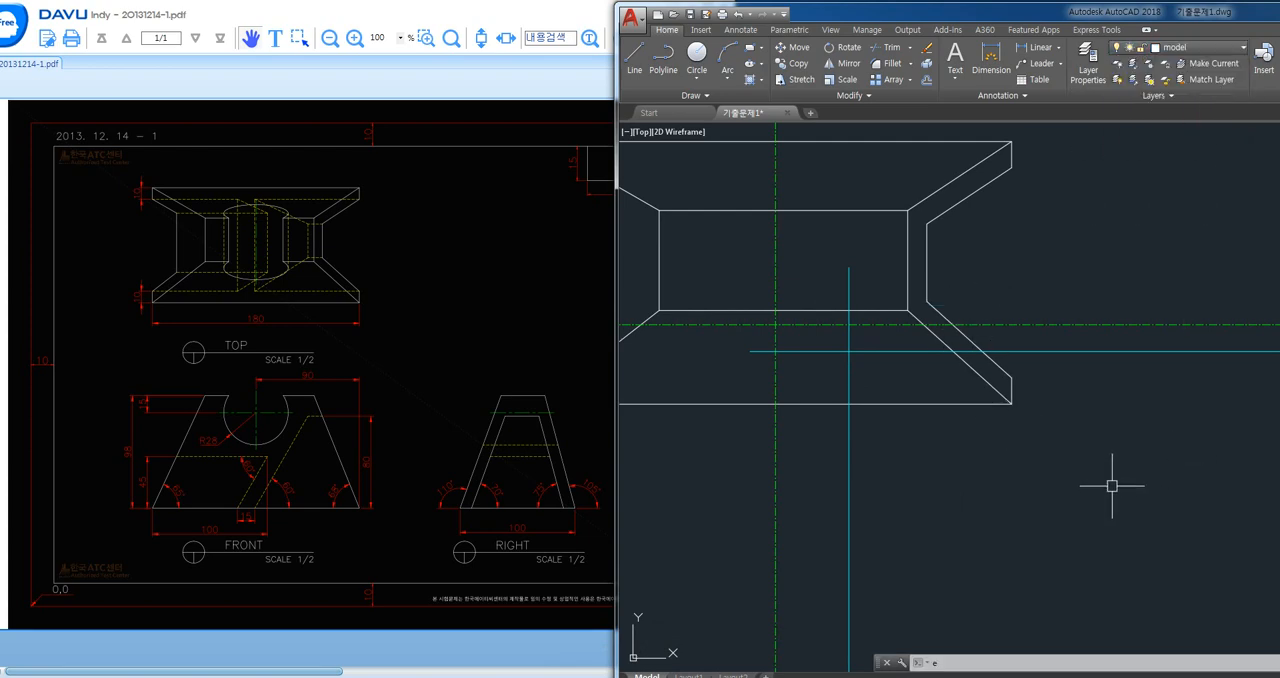
- Draw an ellipse in the top view centred on the centre lines' intersection, reaching the vertical and horizontal mview projection lines
type("EL")
key("Return")
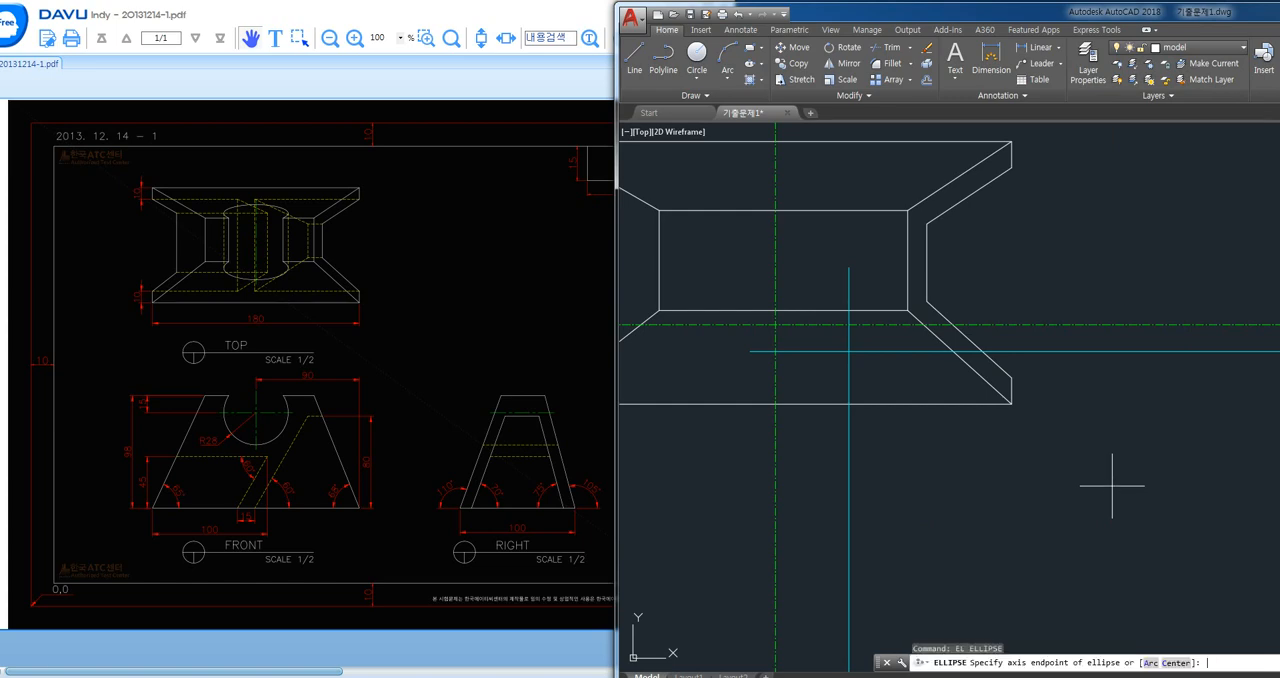
type("c")
key("Return")
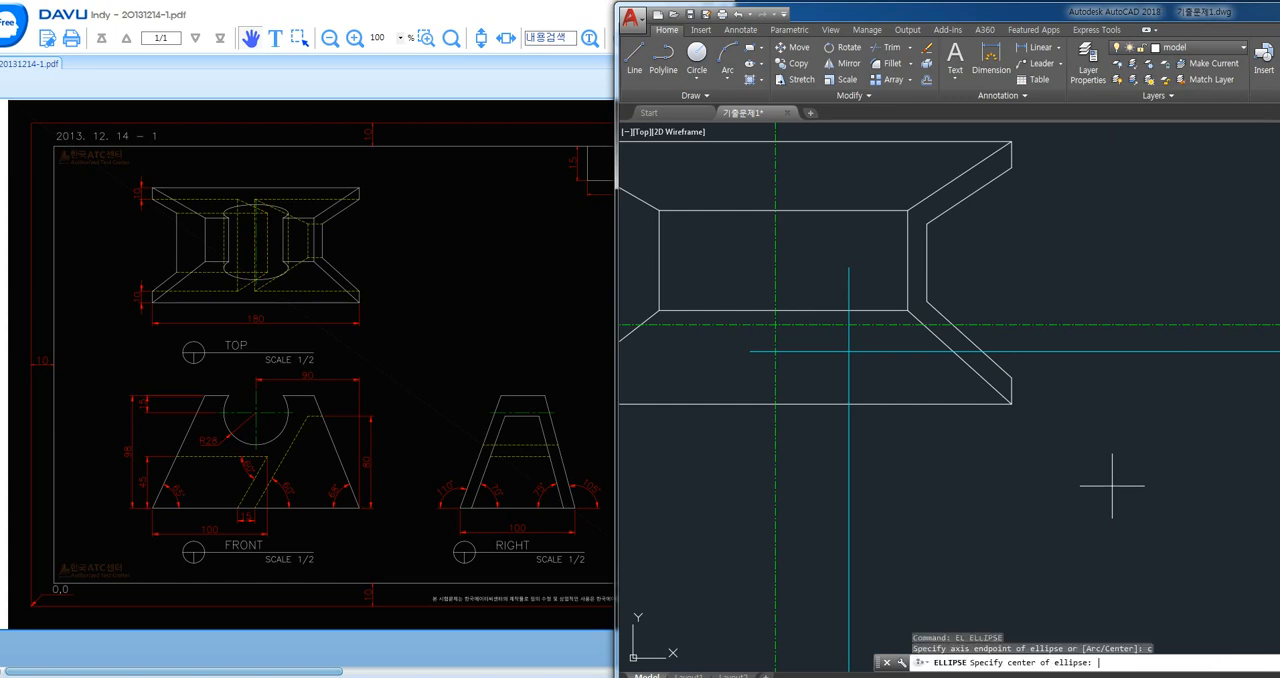
left_click(775, 324)
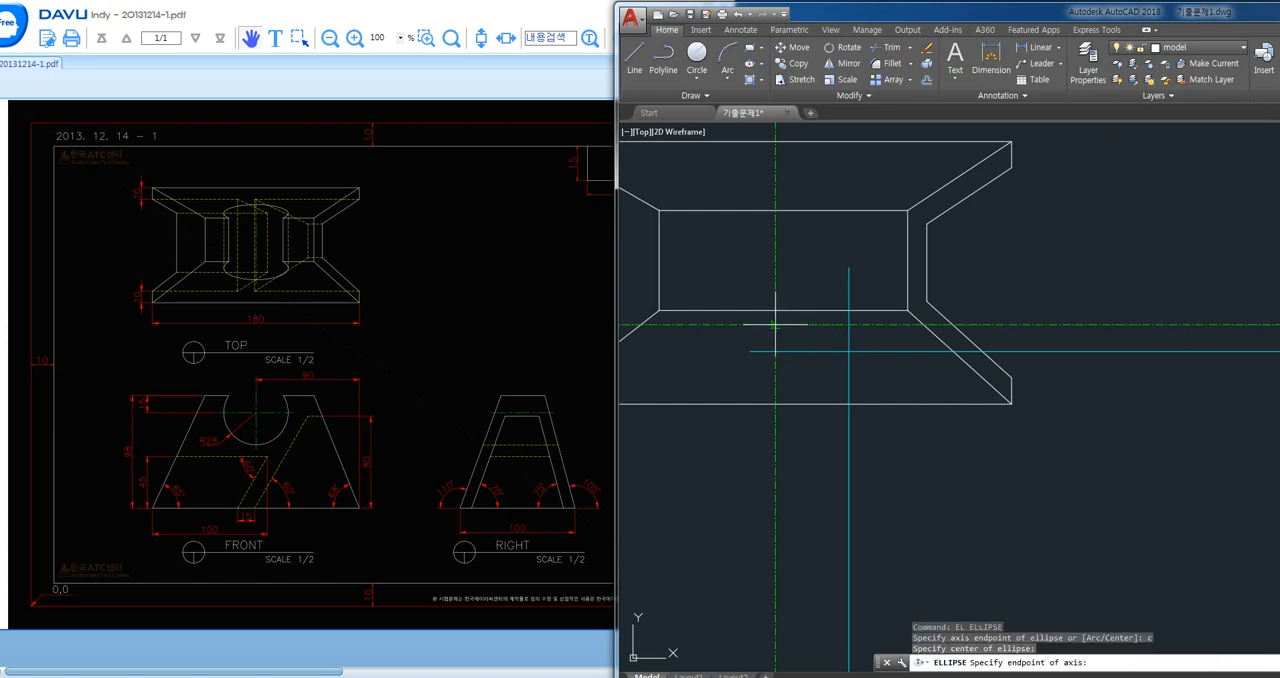
left_click(848, 324)
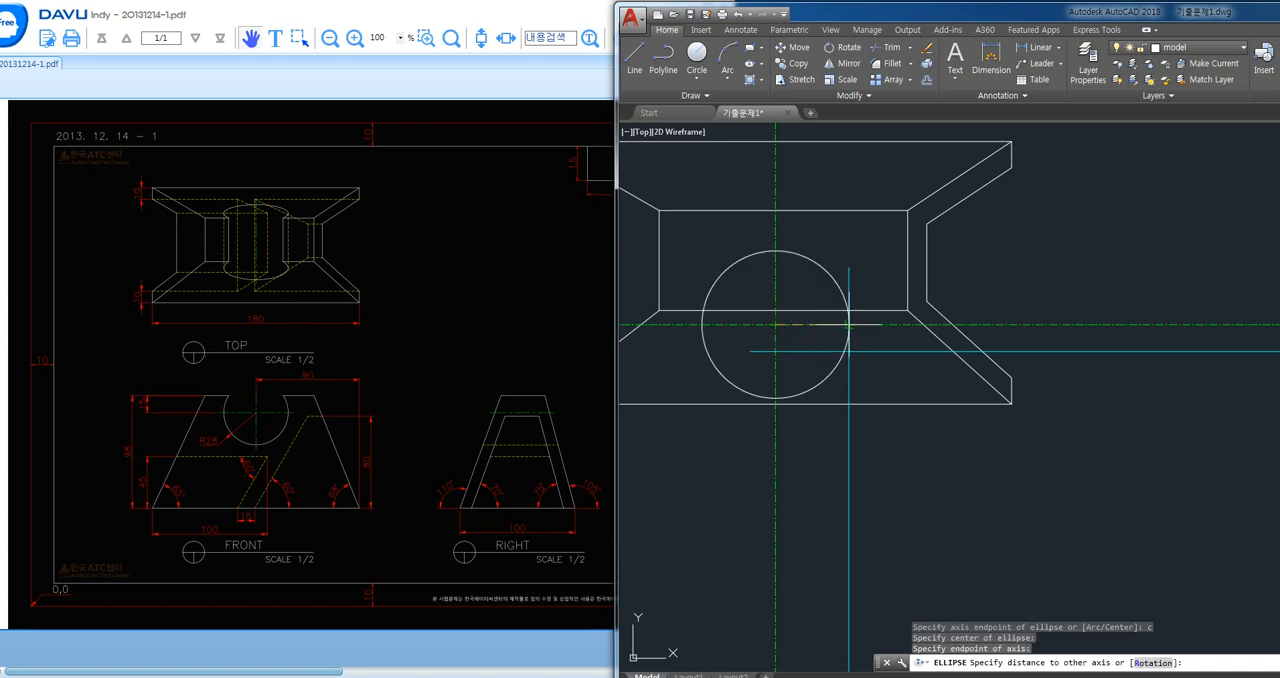
left_click(778, 348)
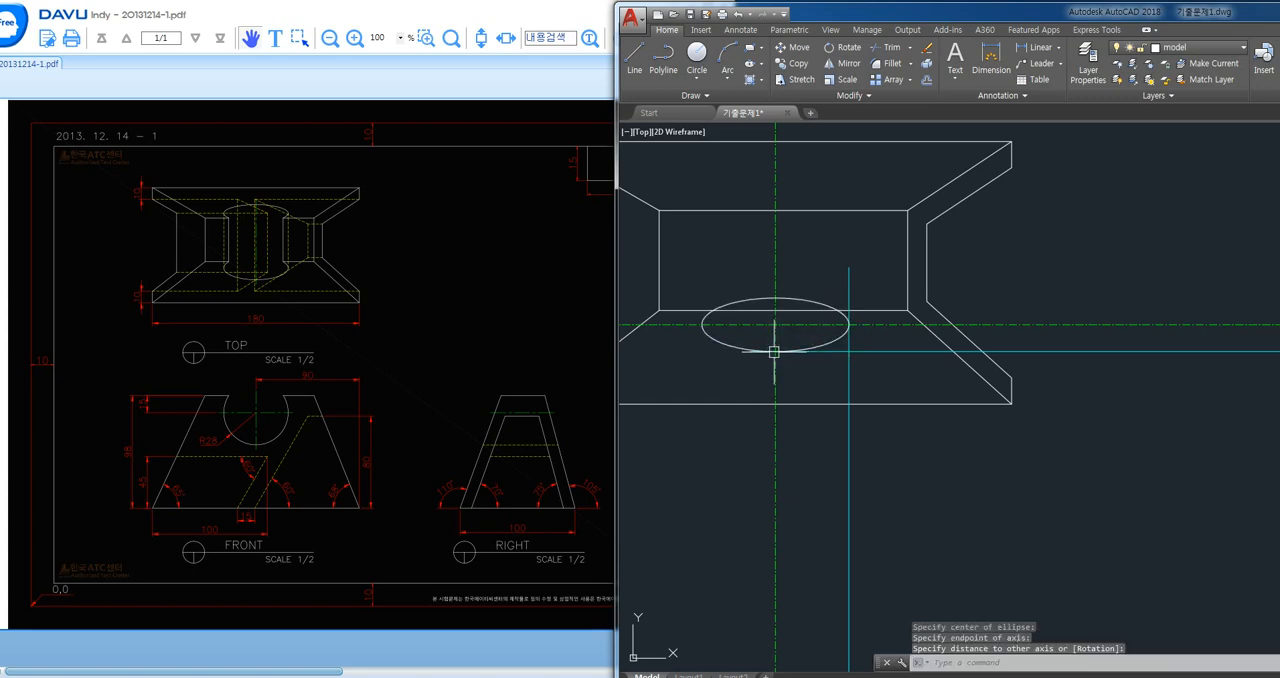
- Erase the projection lines and long centre lines running between the top, front and right views
scroll(807, 485, "down", 5)
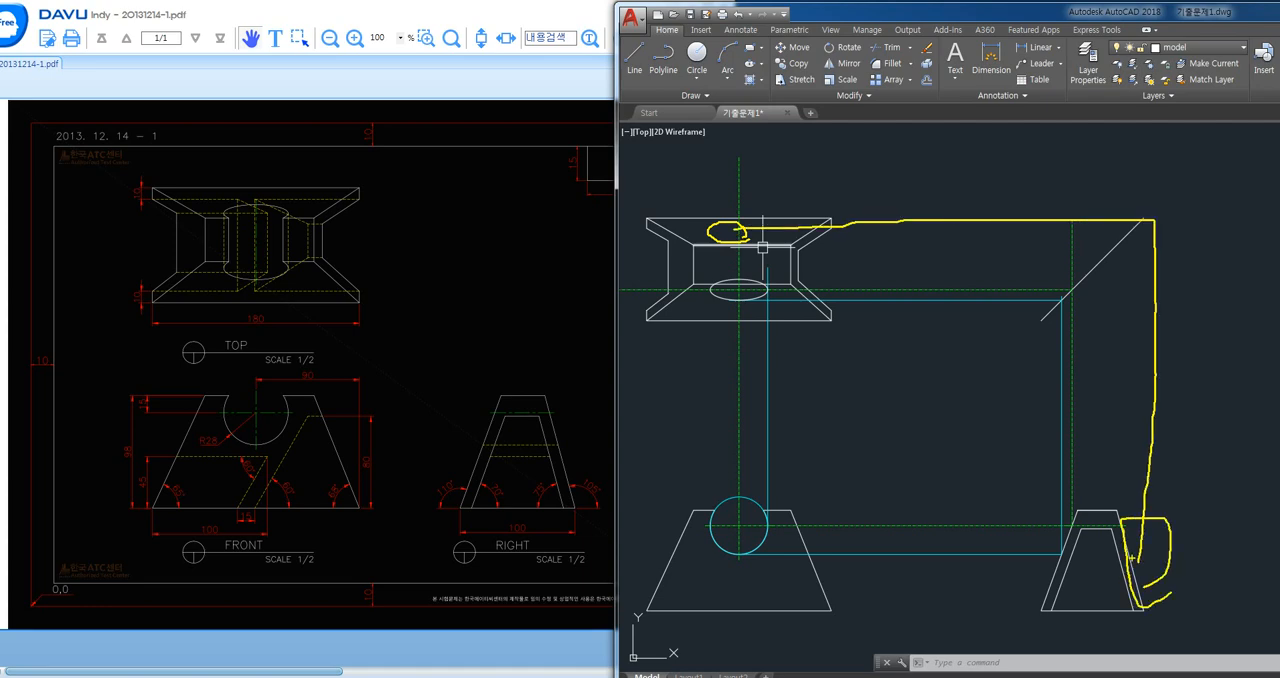
left_click(866, 430)
left_click(700, 446)
key("Delete")
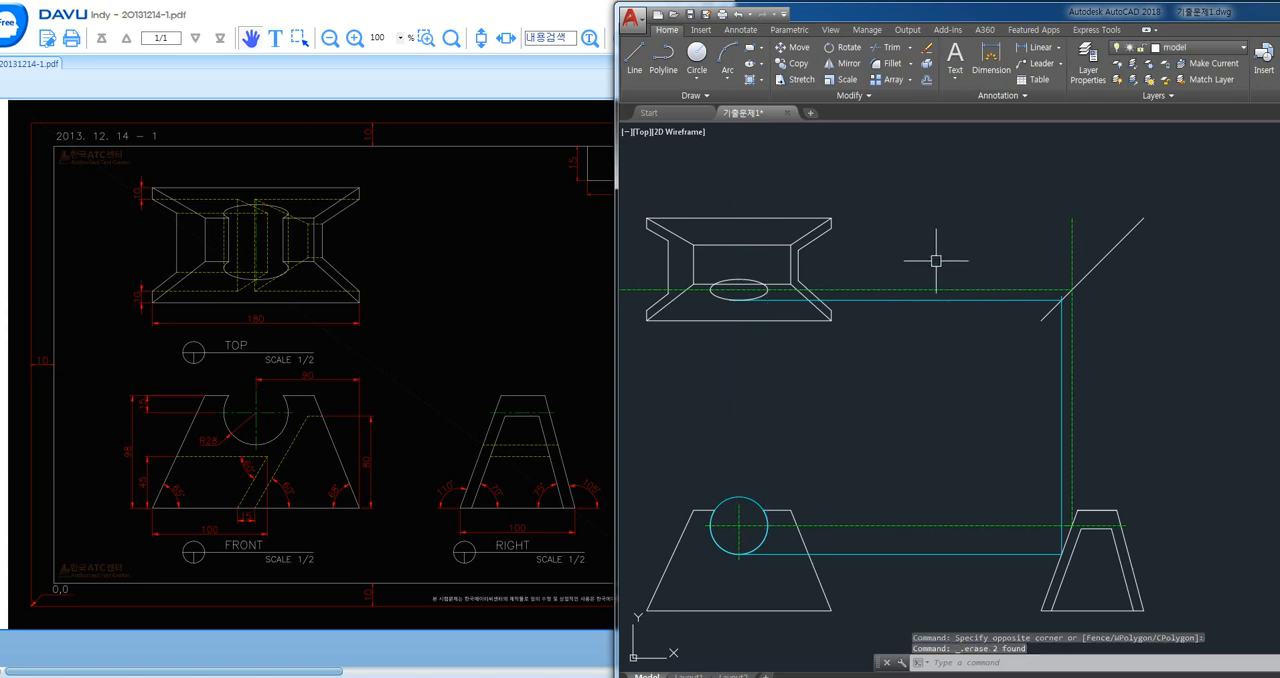
left_click(936, 261)
key("Delete")
left_click(1126, 404)
left_click(991, 454)
key("Delete")
left_click(990, 464)
left_click(937, 598)
key("Delete")
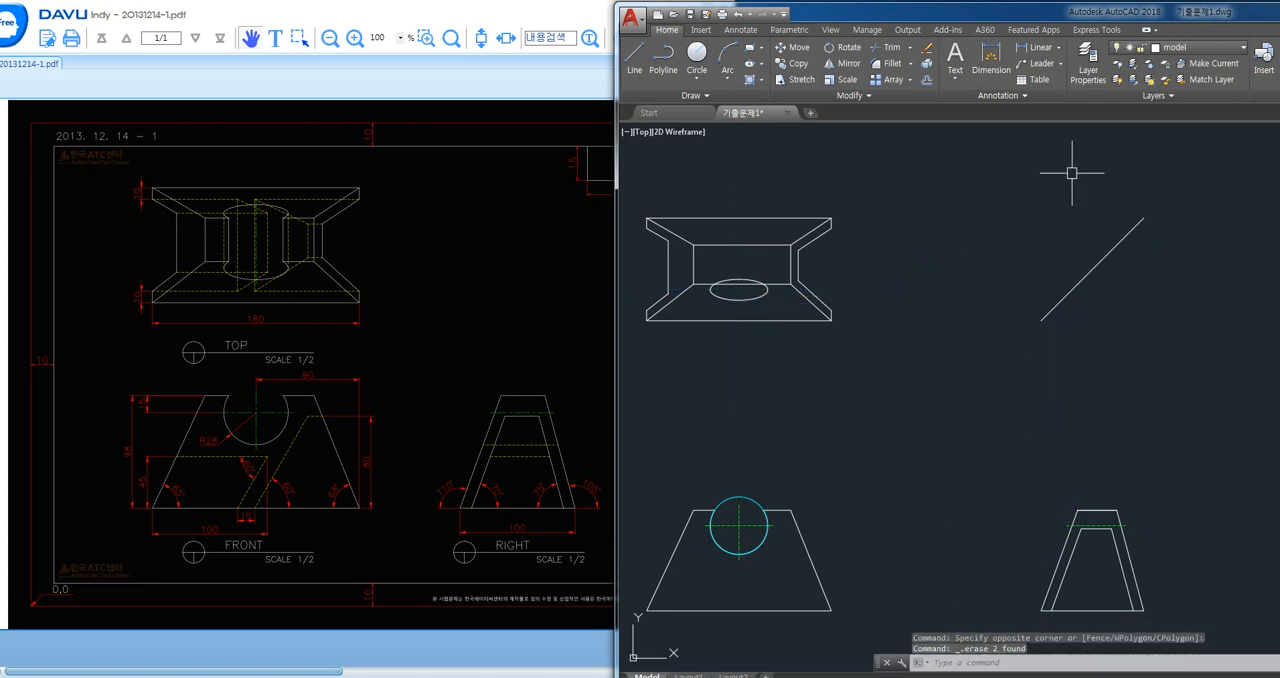
- Make the center layer current and draw a vertical centre line from below the front view's circle up past the top view
left_click(1180, 47)
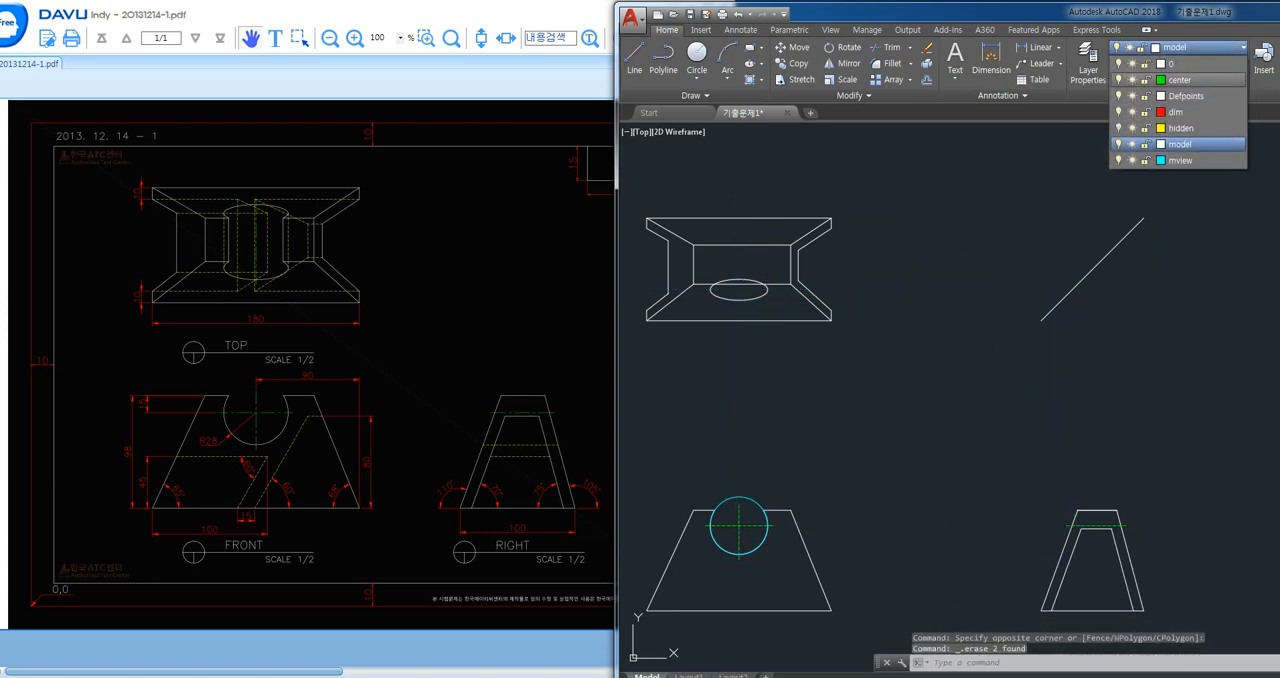
left_click(1180, 80)
type("l")
key("Return")
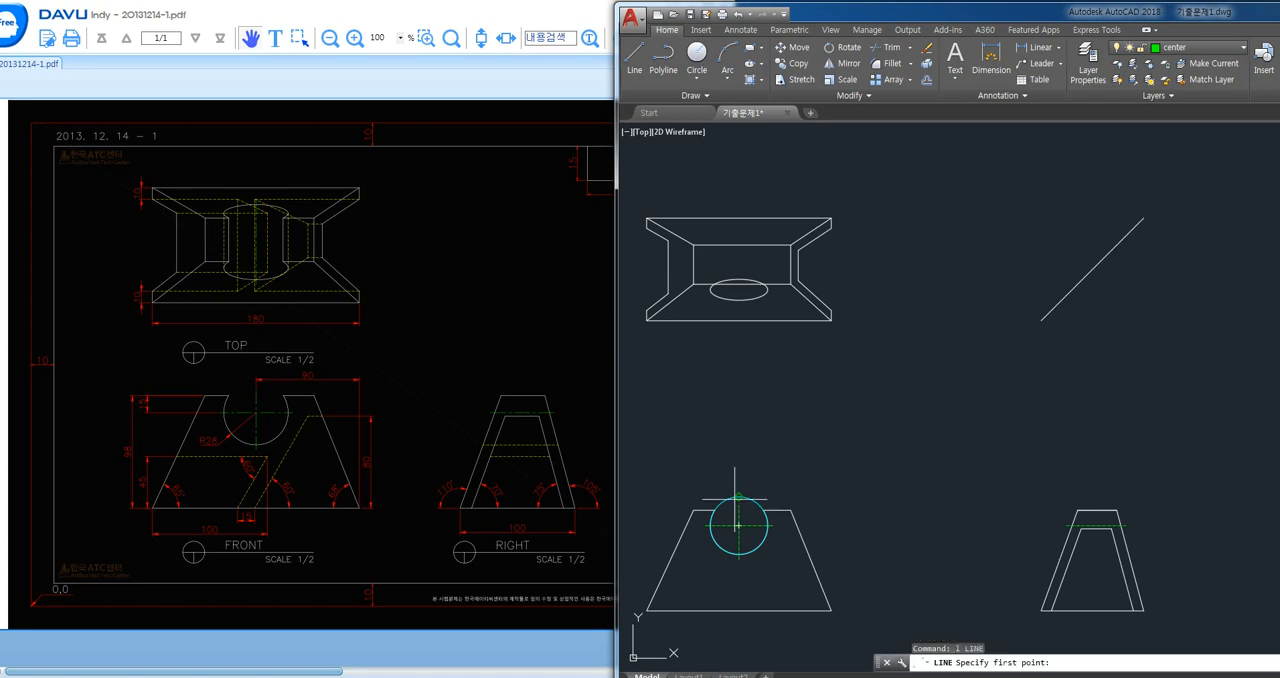
left_click(738, 556)
left_click(738, 182)
key("Return")
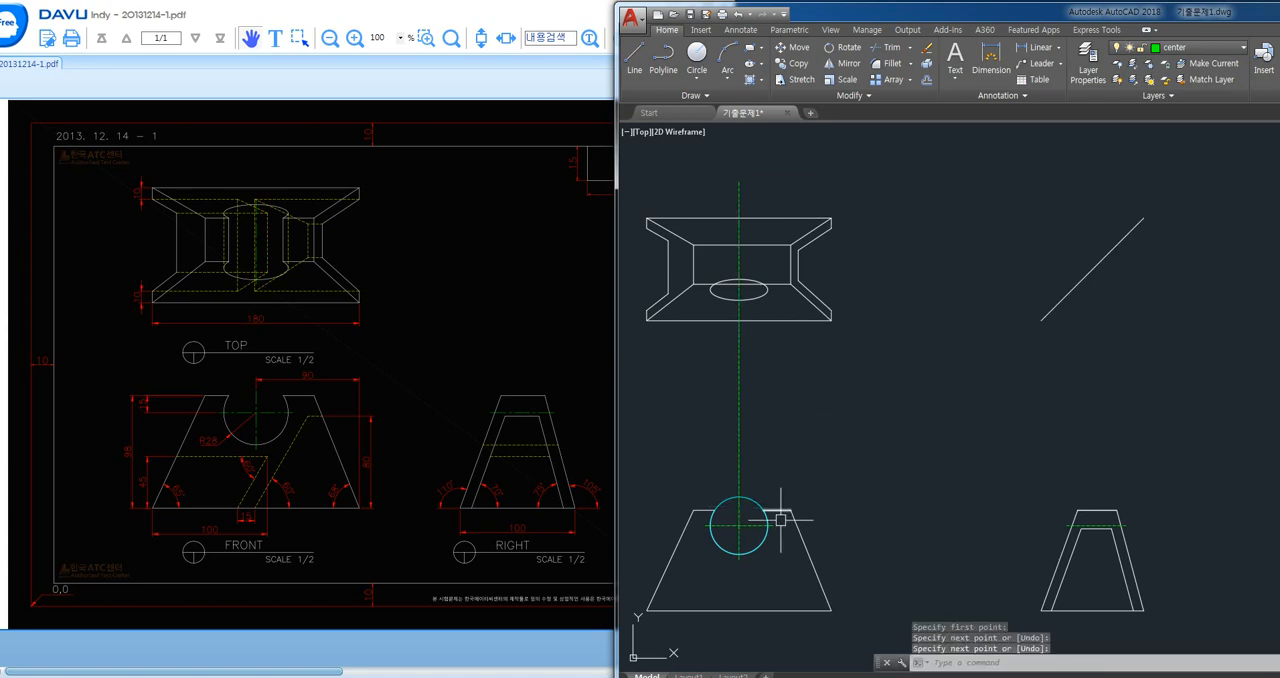
- Draw a horizontal centre line from the front view's circle to beyond the right view
key("Return")
left_click(775, 528)
left_click(1165, 524)
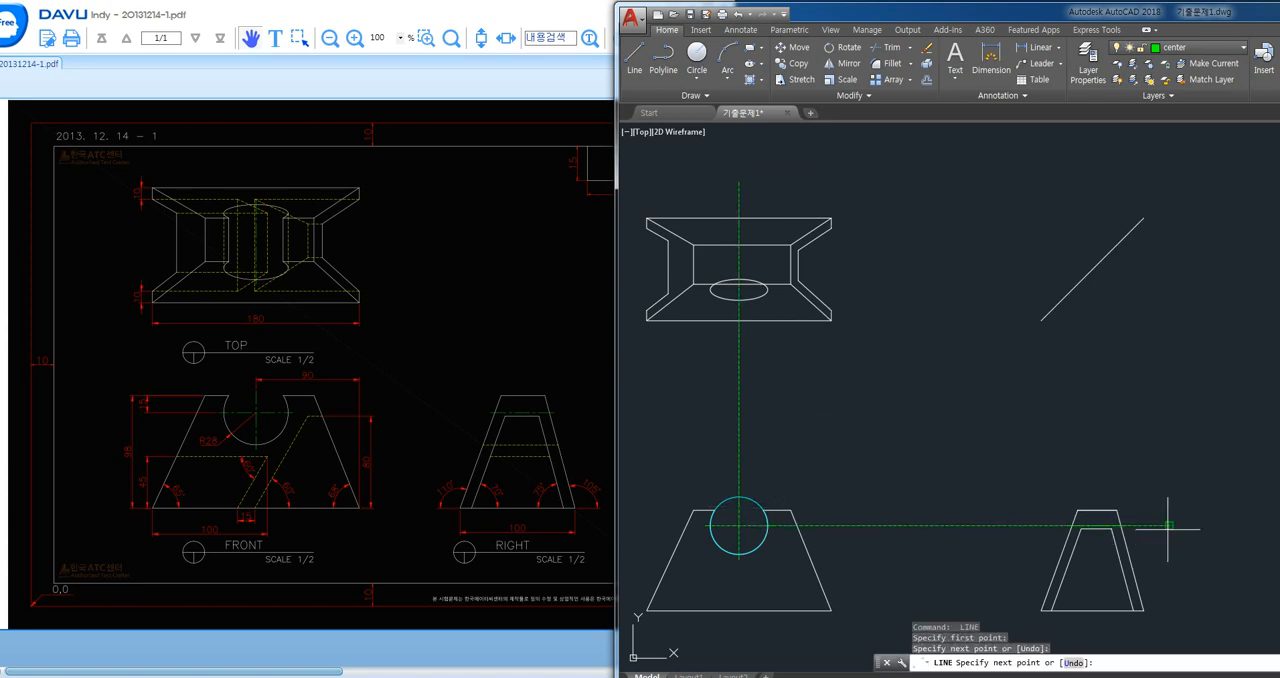
key("Return")
key("Return")
- Draw a vertical line from the centre line's crossing with the right view's right outer edge up past the diagonal line
left_click(1120, 523)
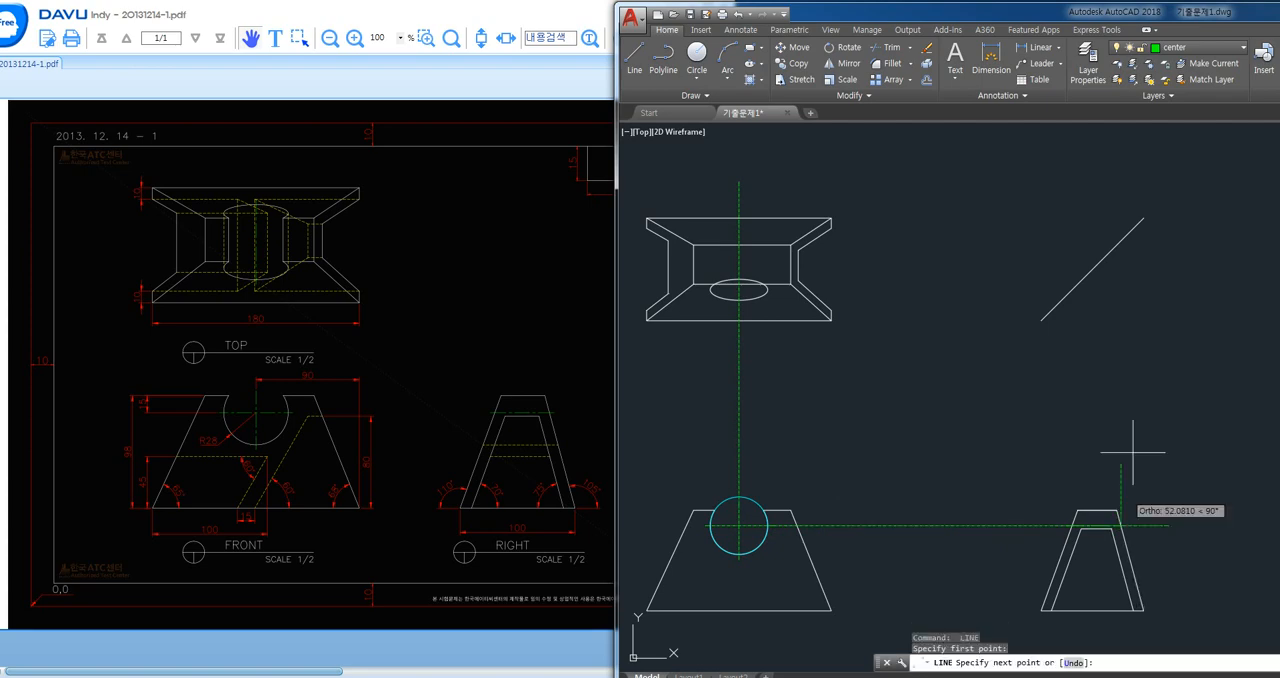
left_click(1177, 186)
key("Return")
key("Return")
- Draw a horizontal centre line from the vertical line's crossing with the diagonal leftward across the top view
left_click(1121, 240)
left_click(650, 240)
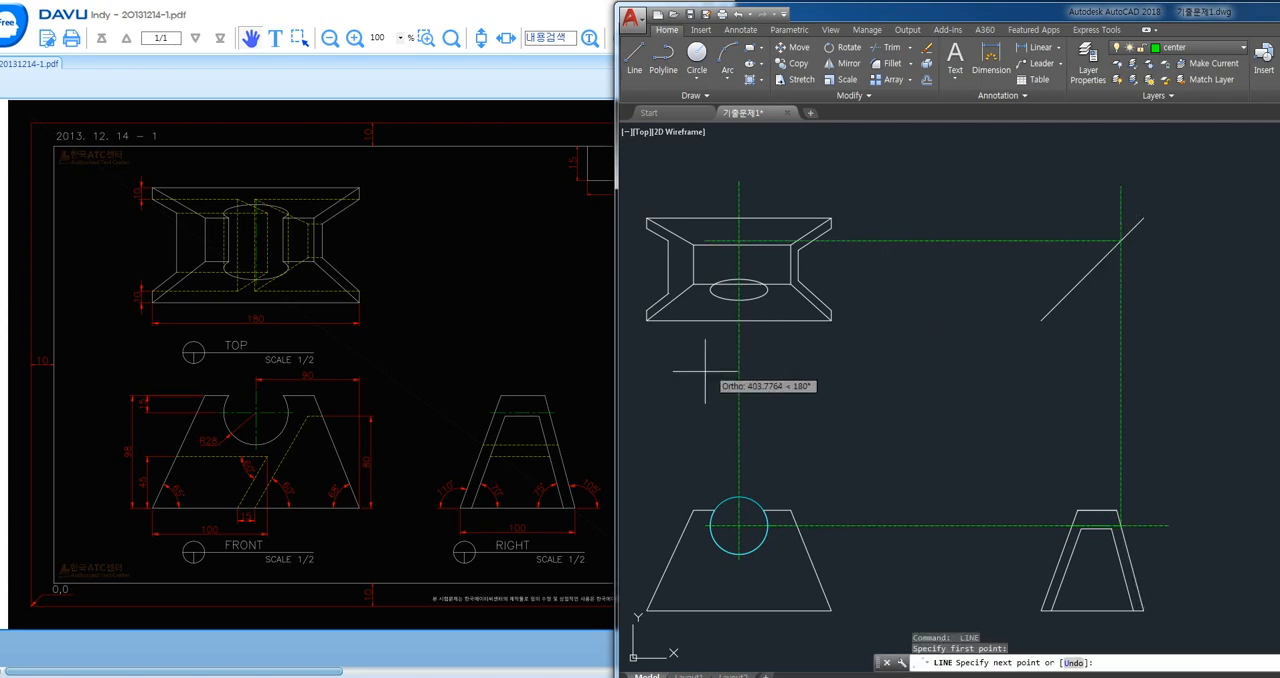
key("Return")
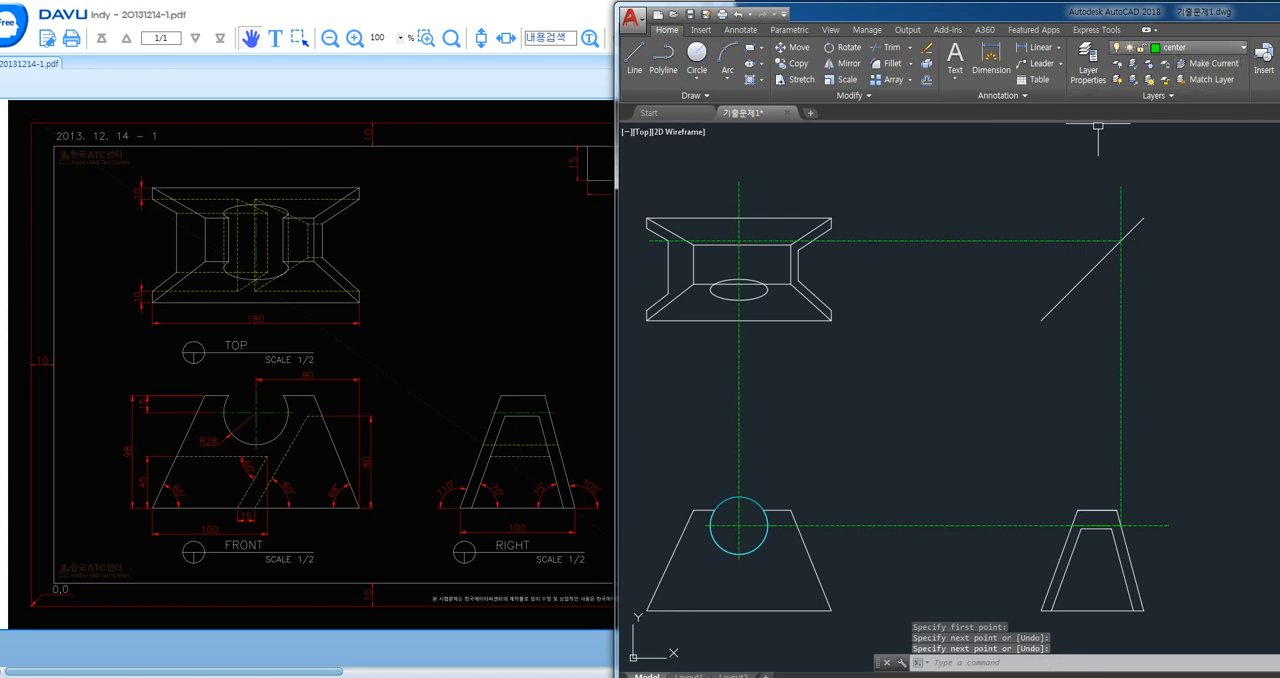
- Make the mview layer current and draw a vertical line from the circle's left quadrant up past the top view
left_click(1200, 47)
left_click(1180, 160)
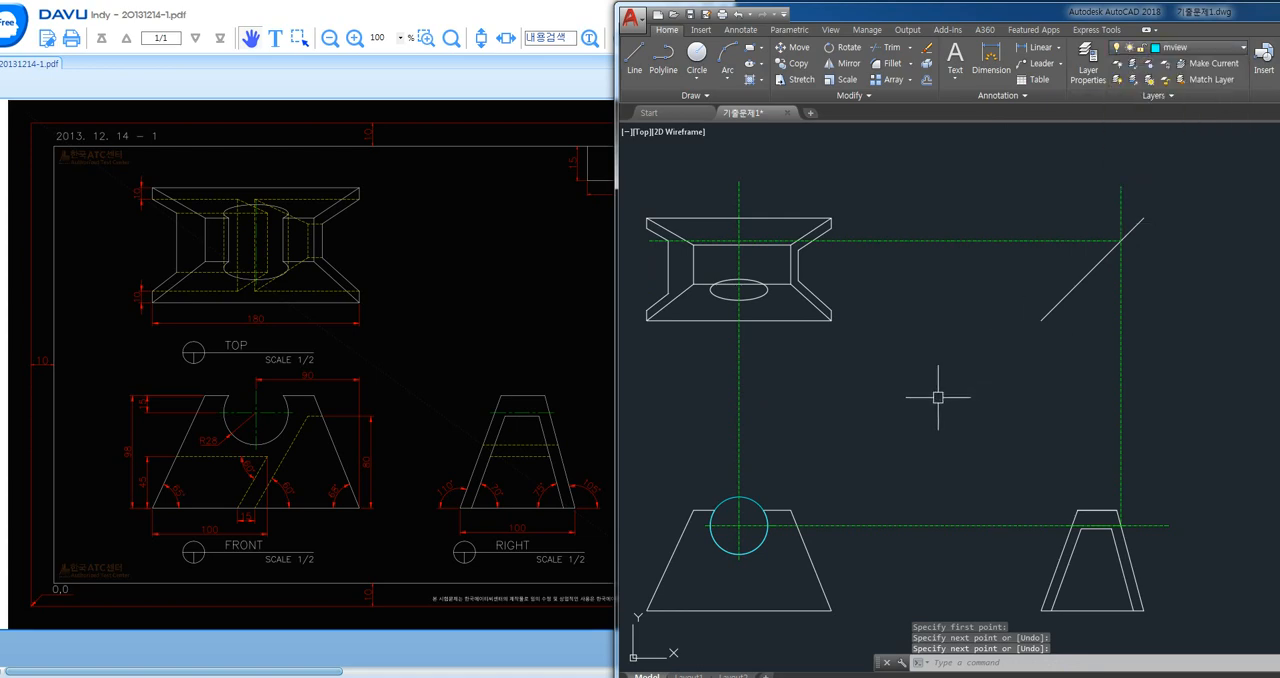
type("l")
key("Return")
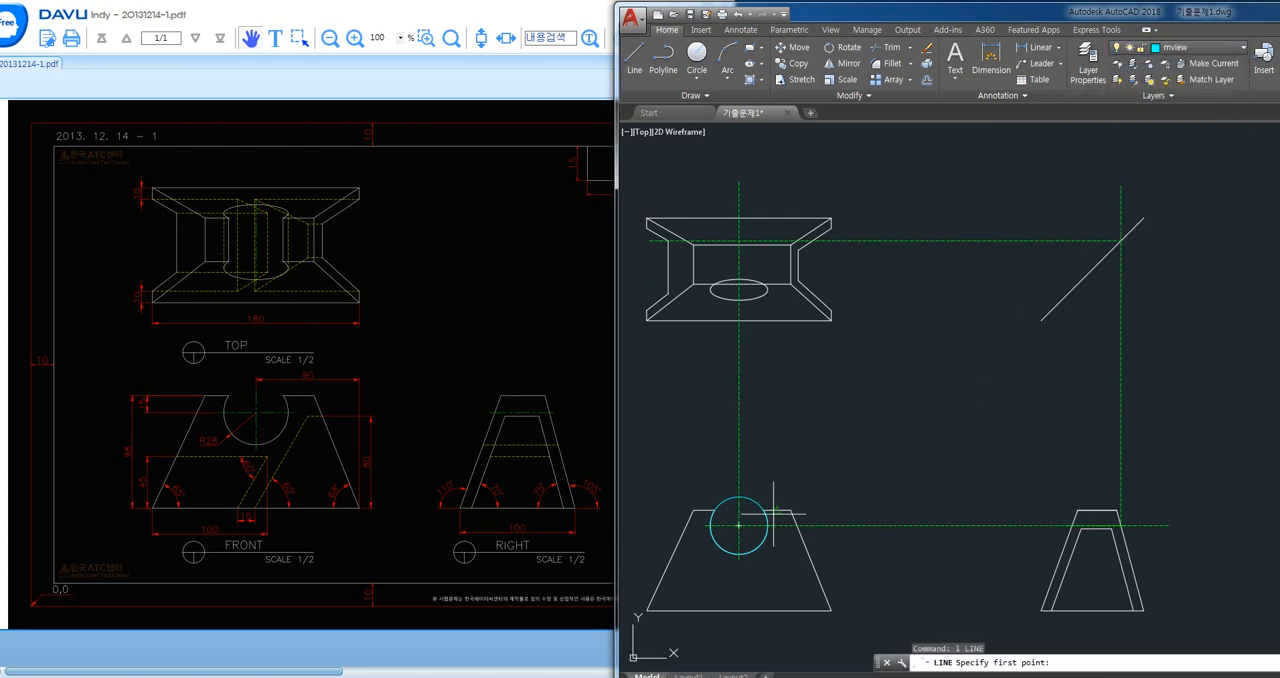
left_click(710, 524)
left_click(832, 182)
key("Return")
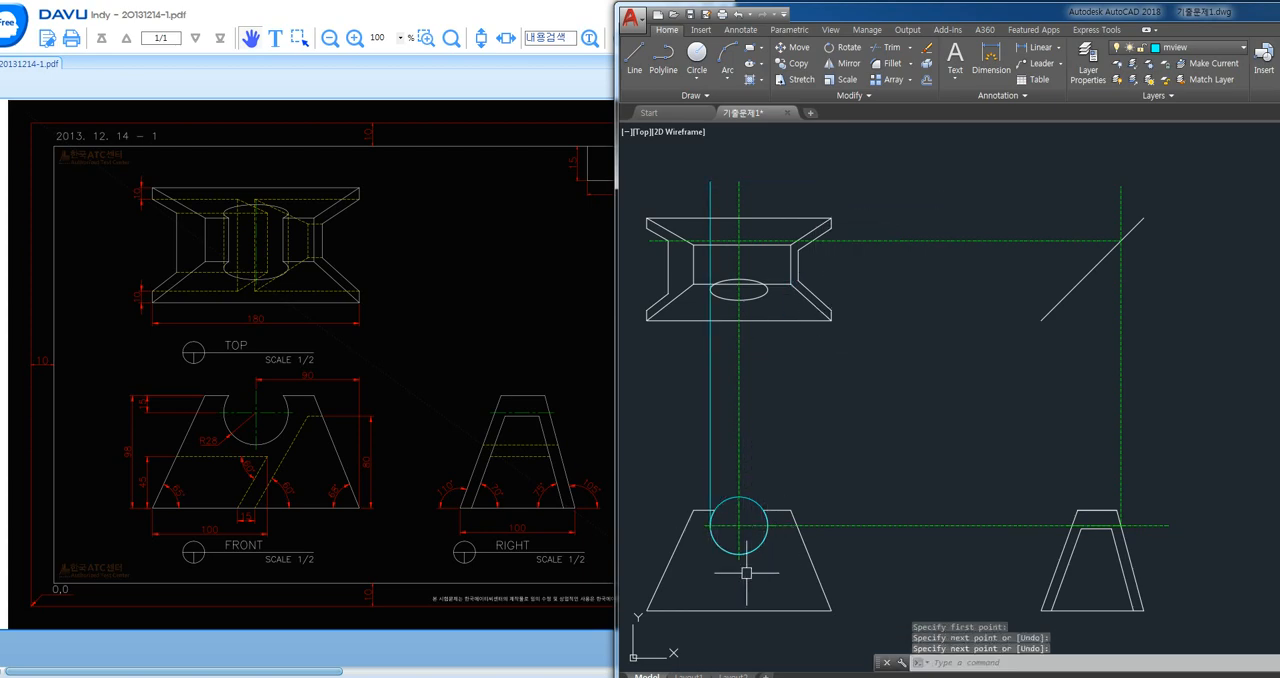
- Project the circle's bottom quadrant horizontally past the right view, and from its right outer edge vertically up past the diagonal
key("Return")
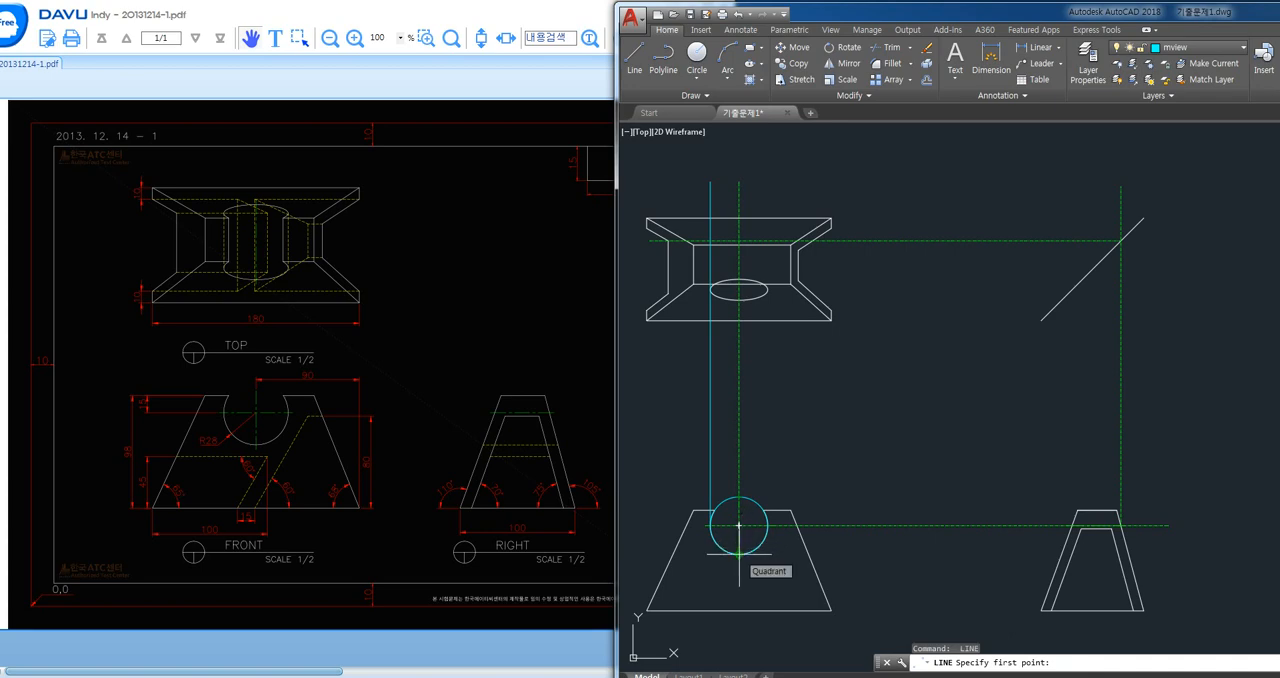
left_click(739, 553)
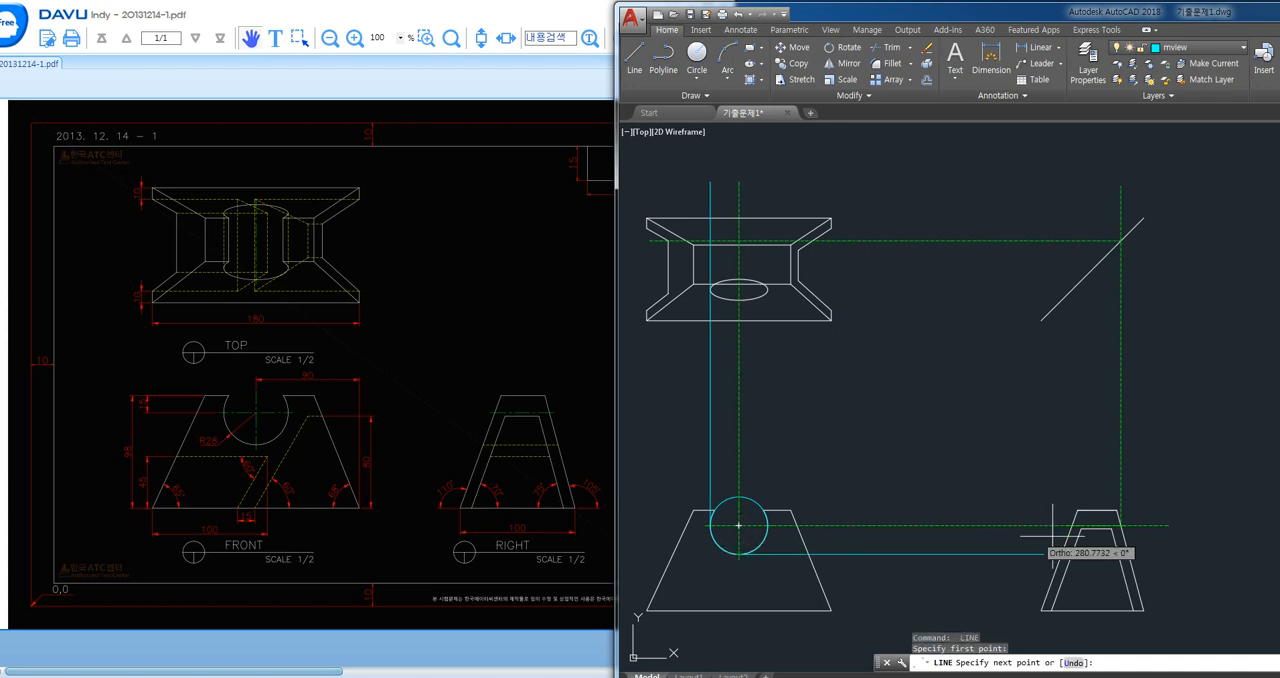
left_click(1128, 553)
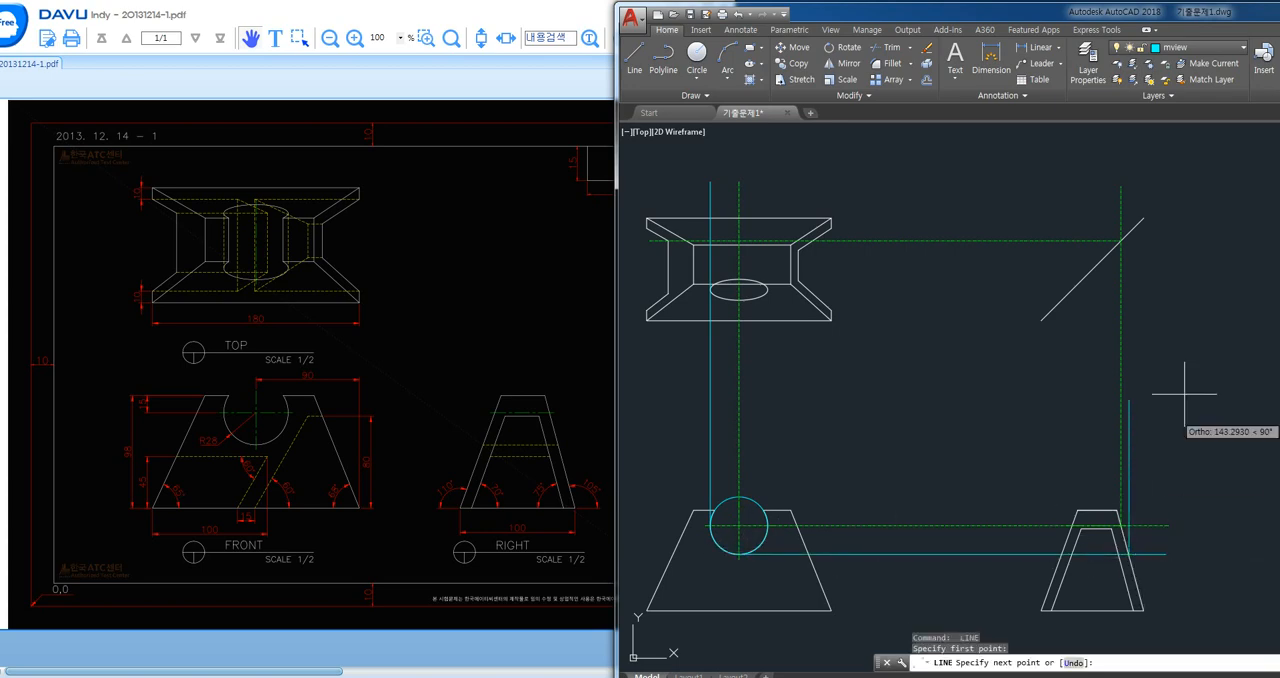
- Draw a horizontal line from the mview projection's crossing with the diagonal leftward into the top view, past the circle's left projection line
left_click(1130, 233)
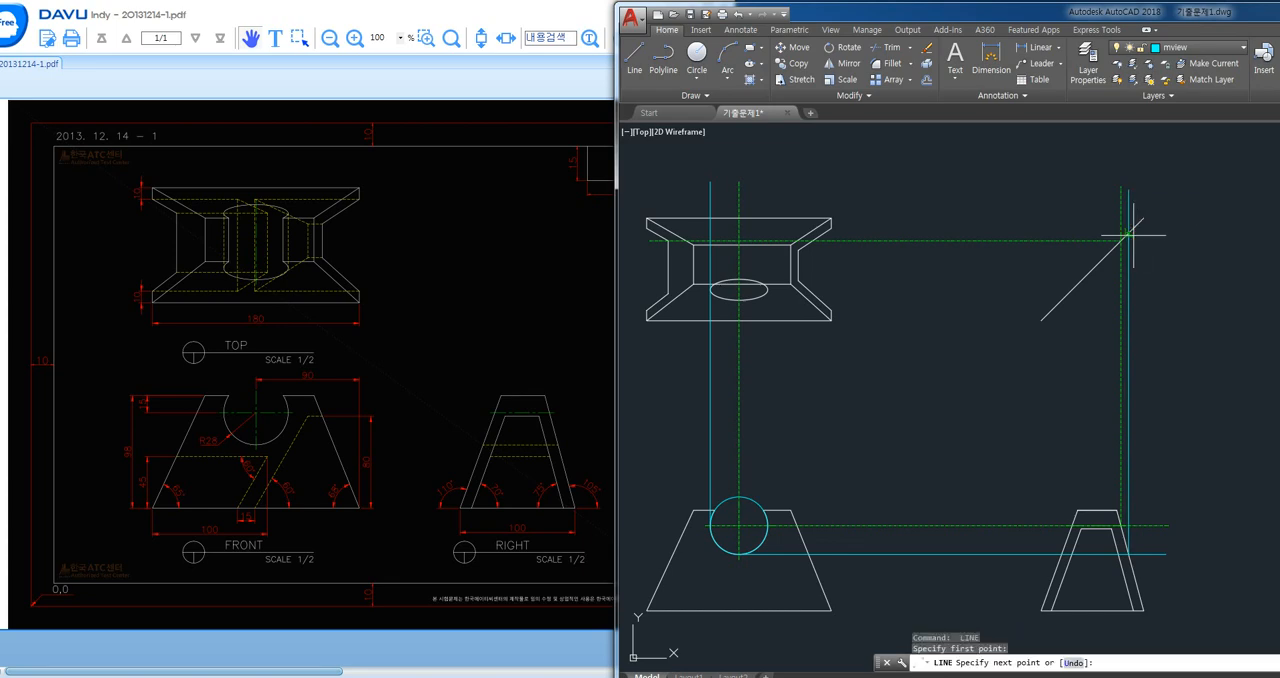
left_click(693, 364)
key("Return")
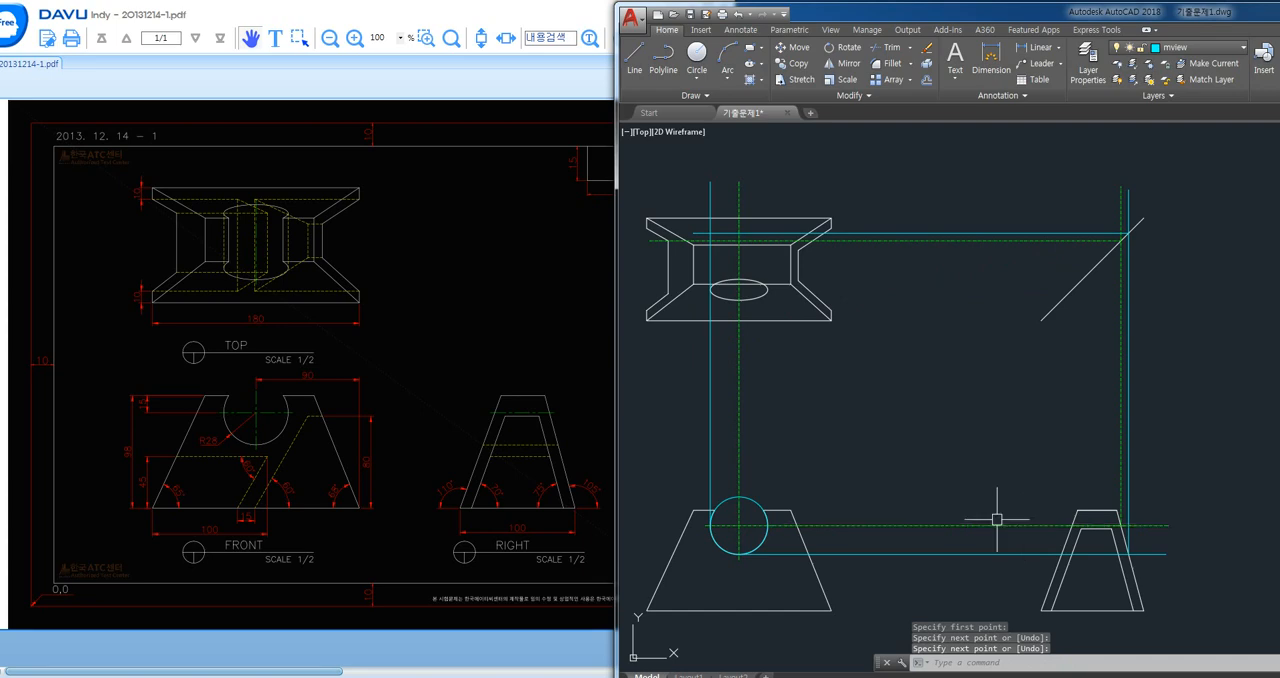
type("tr")
key("Return")
key("Escape")
- Draw a second ellipse centred on the top view's upper centre line intersection, reaching the left vertical and upper horizontal projection lines
type("e")
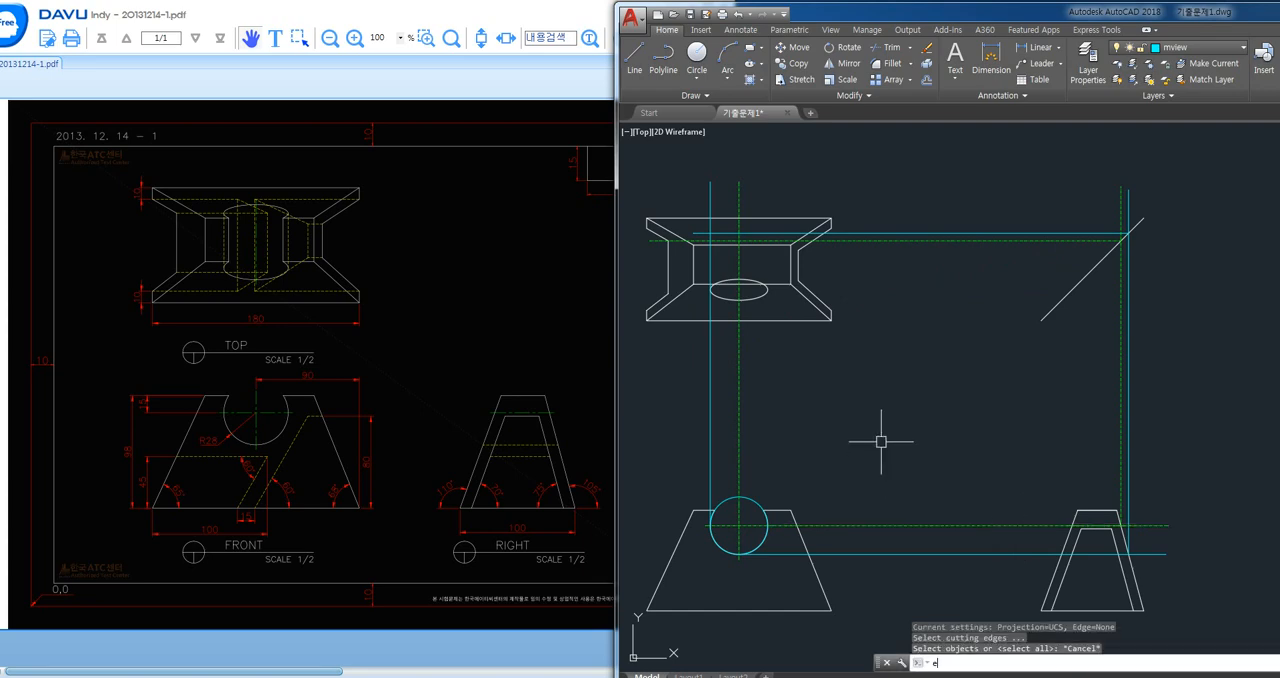
type("l")
key("Return")
type("c")
key("Return")
scroll(713, 194, "up", 2)
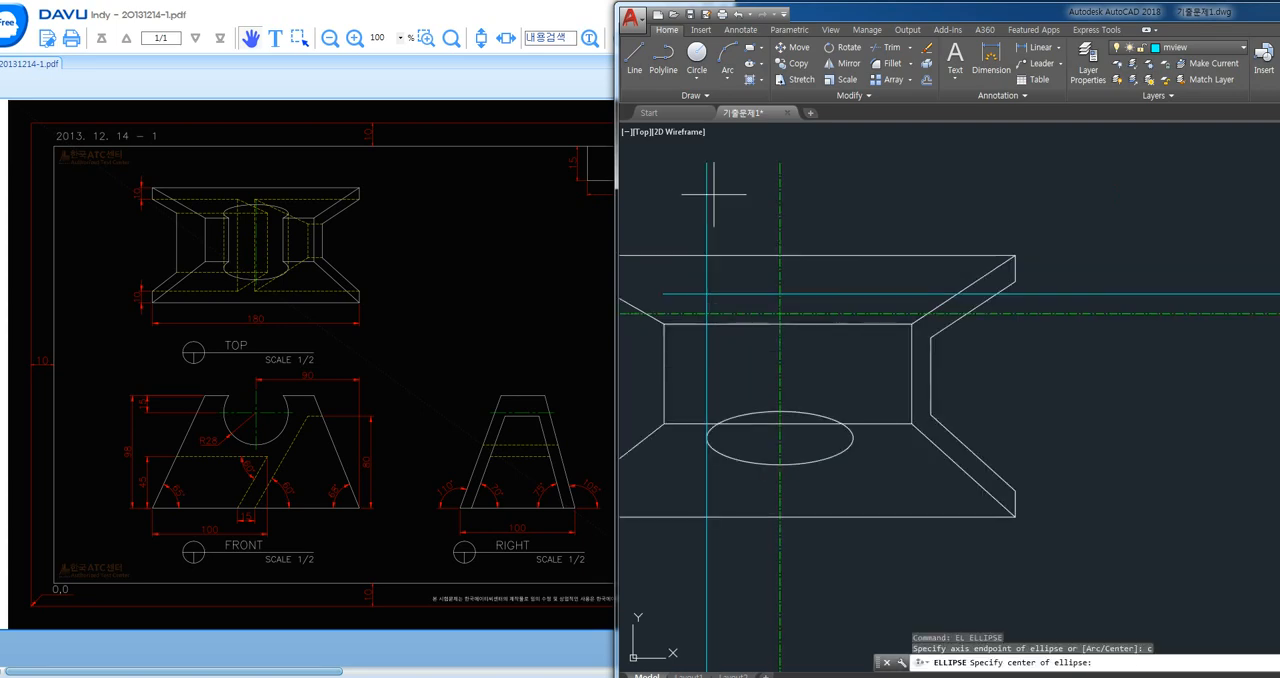
middle_click_drag(846, 345, 887, 354)
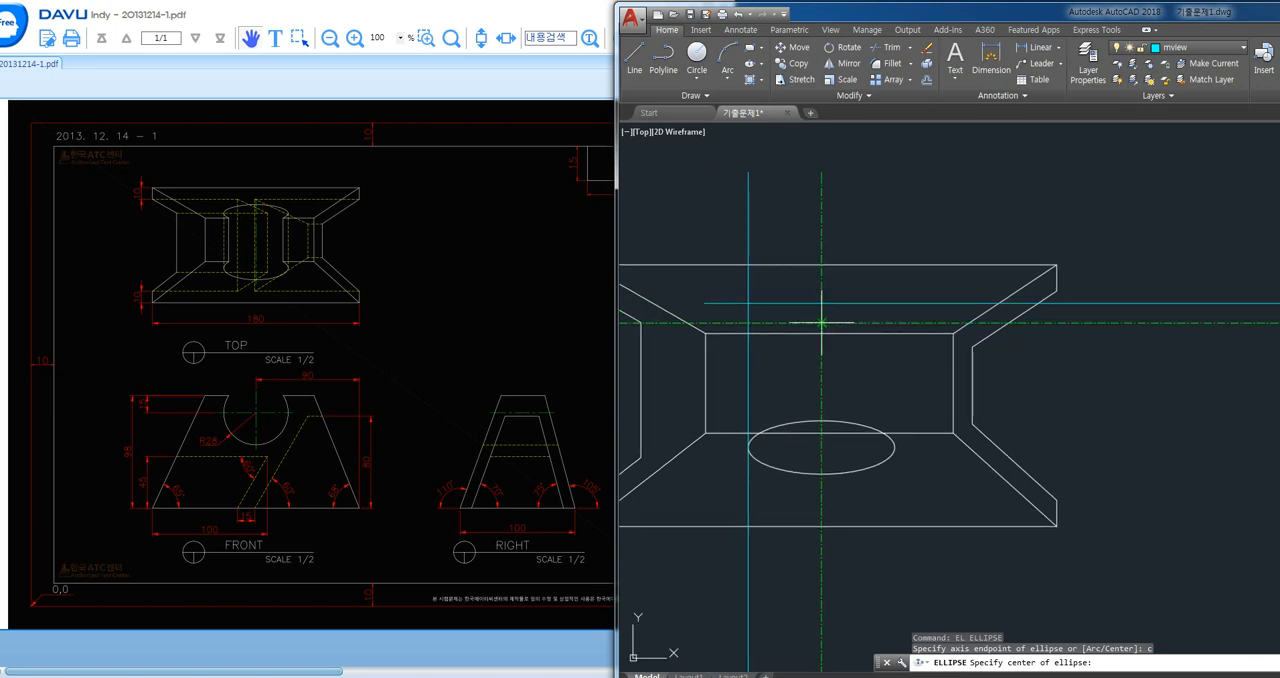
left_click(821, 322)
left_click(748, 322)
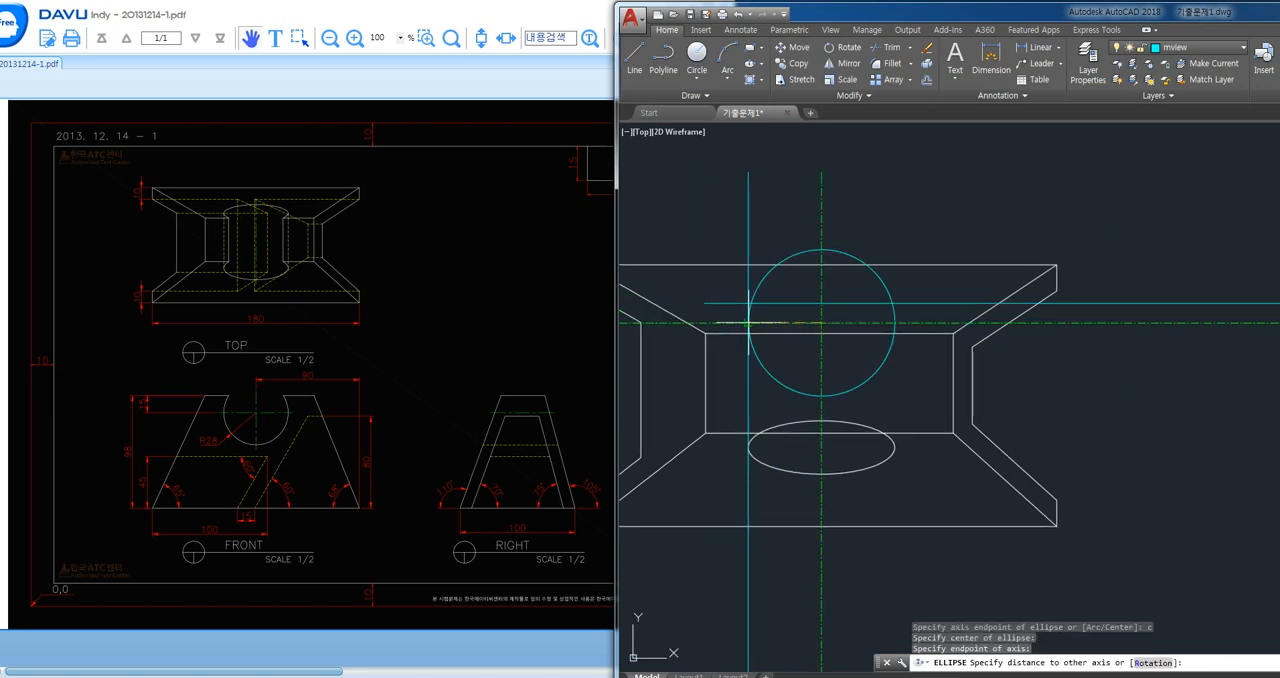
left_click(821, 303)
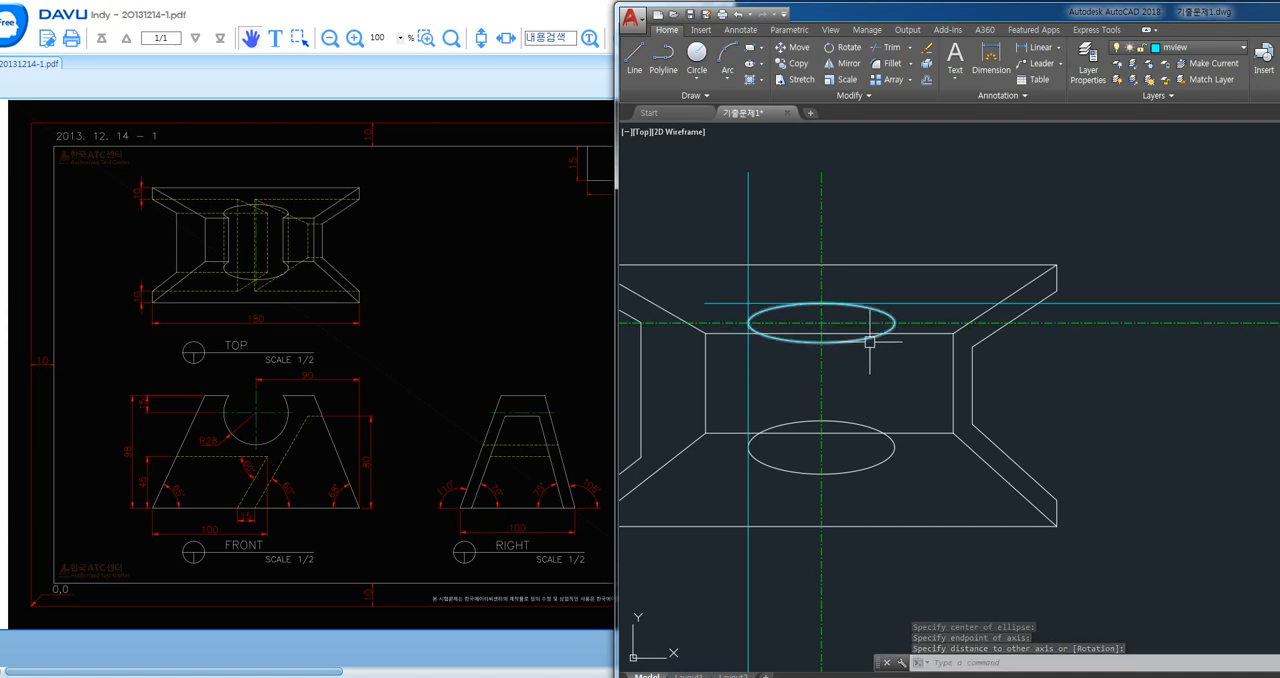
scroll(884, 398, "down", 4)
middle_click_drag(1041, 485, 982, 378)
left_click(995, 225)
left_click(957, 362)
left_click(1243, 409)
left_click(978, 479)
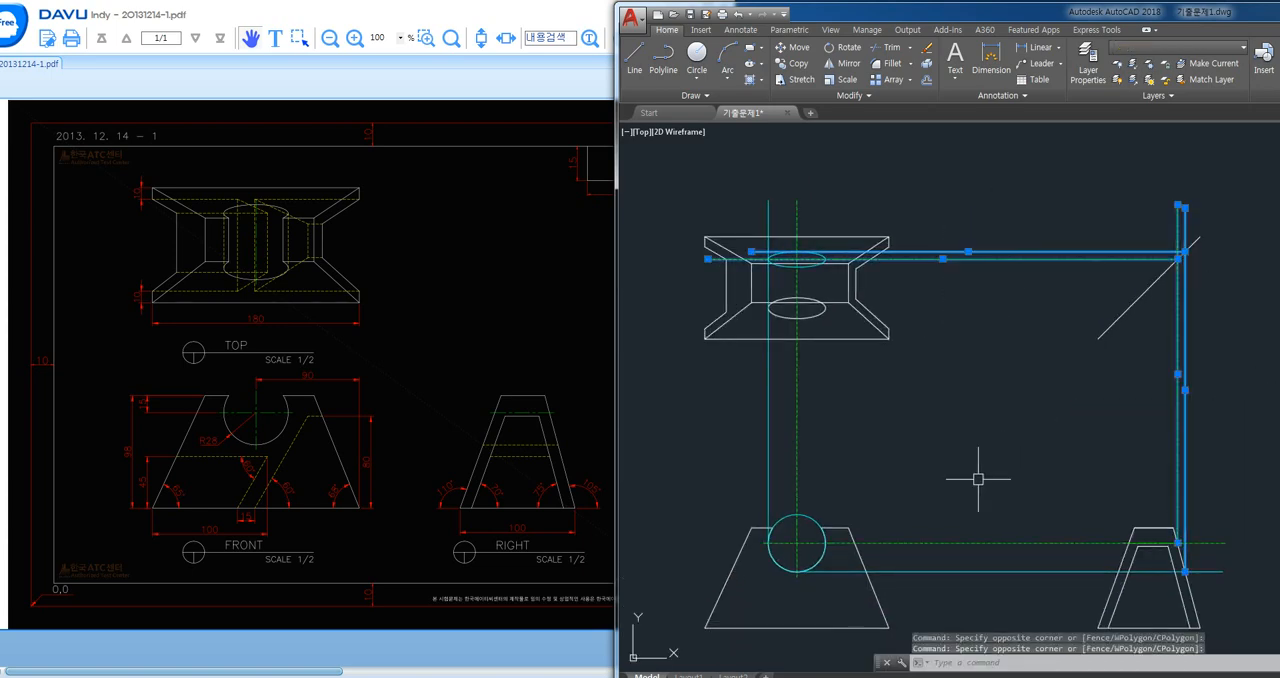
key("Escape")
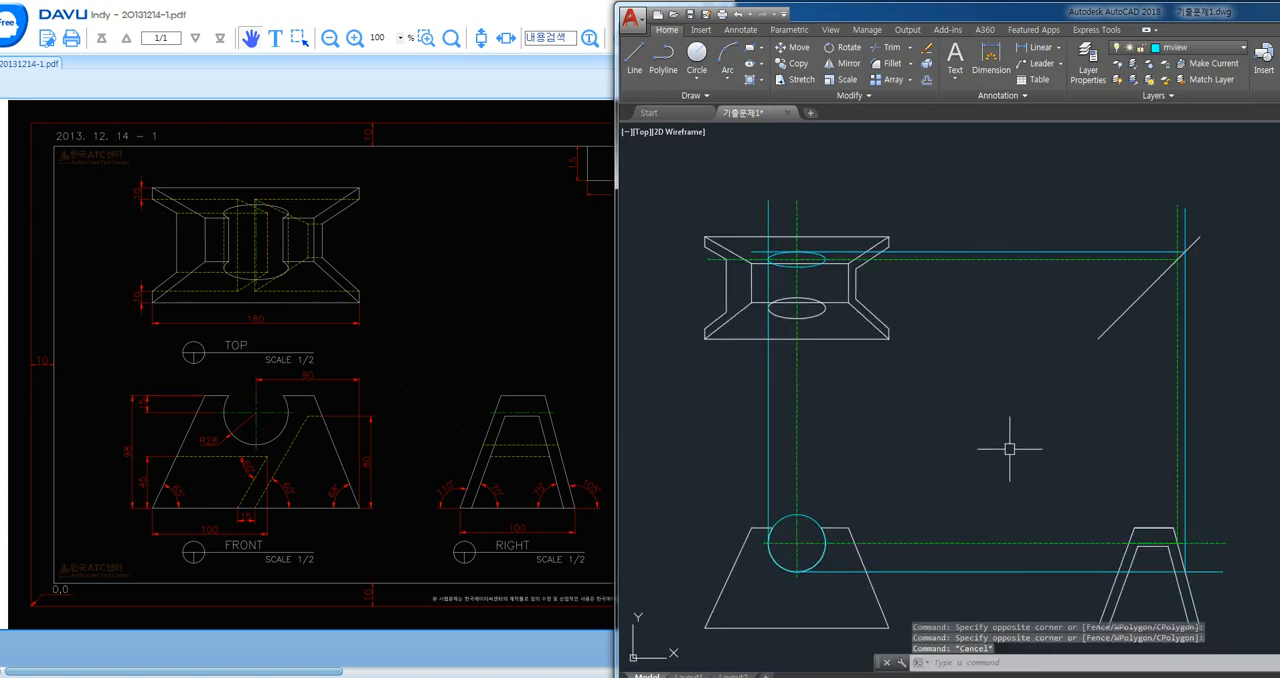
- Erase all the vertical and horizontal projection lines running between the three views, keeping the 45-degree diagonal
left_click(1232, 413)
left_click(1094, 427)
left_click(988, 416)
left_click(744, 432)
left_click(1023, 429)
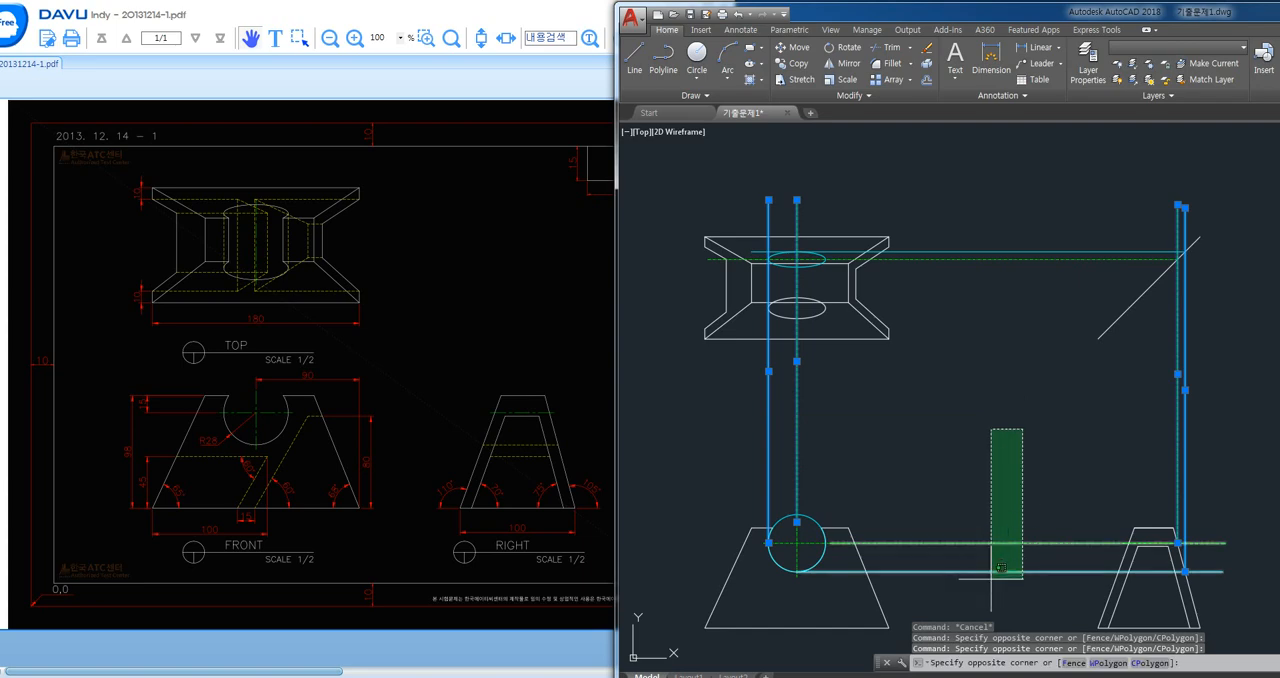
left_click(991, 579)
left_click(985, 256)
key("Delete")
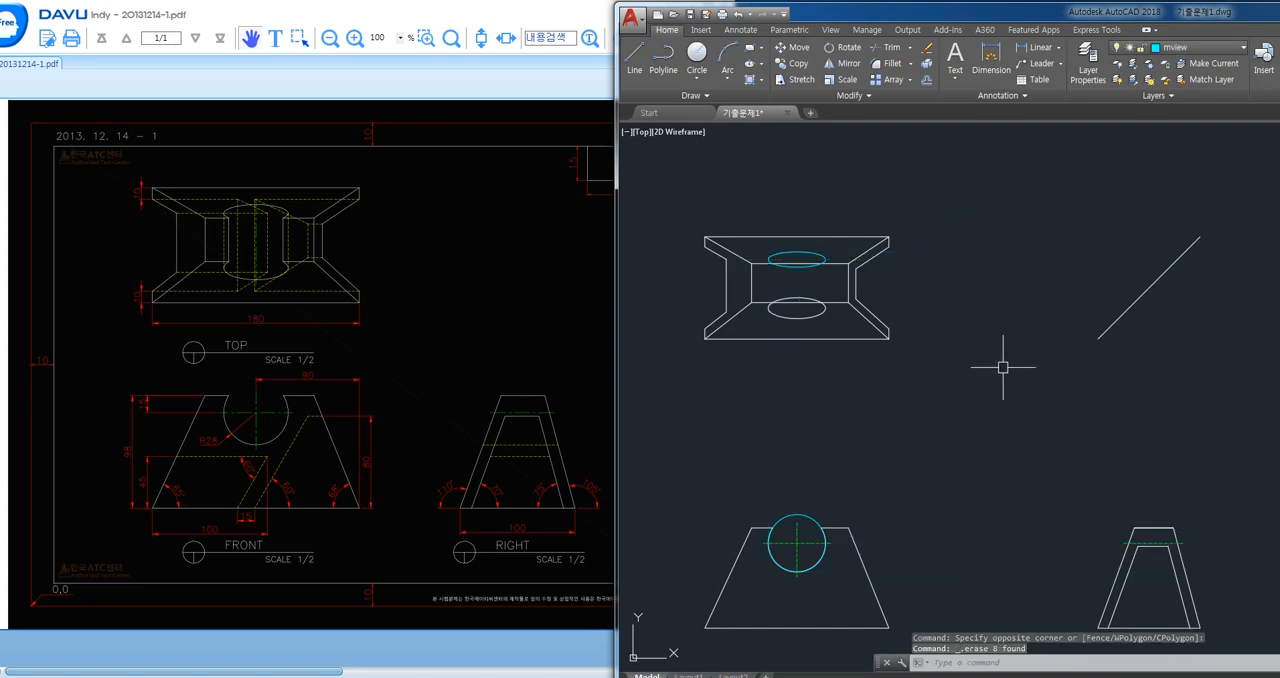
type("m")
key("Return")
left_click(800, 299)
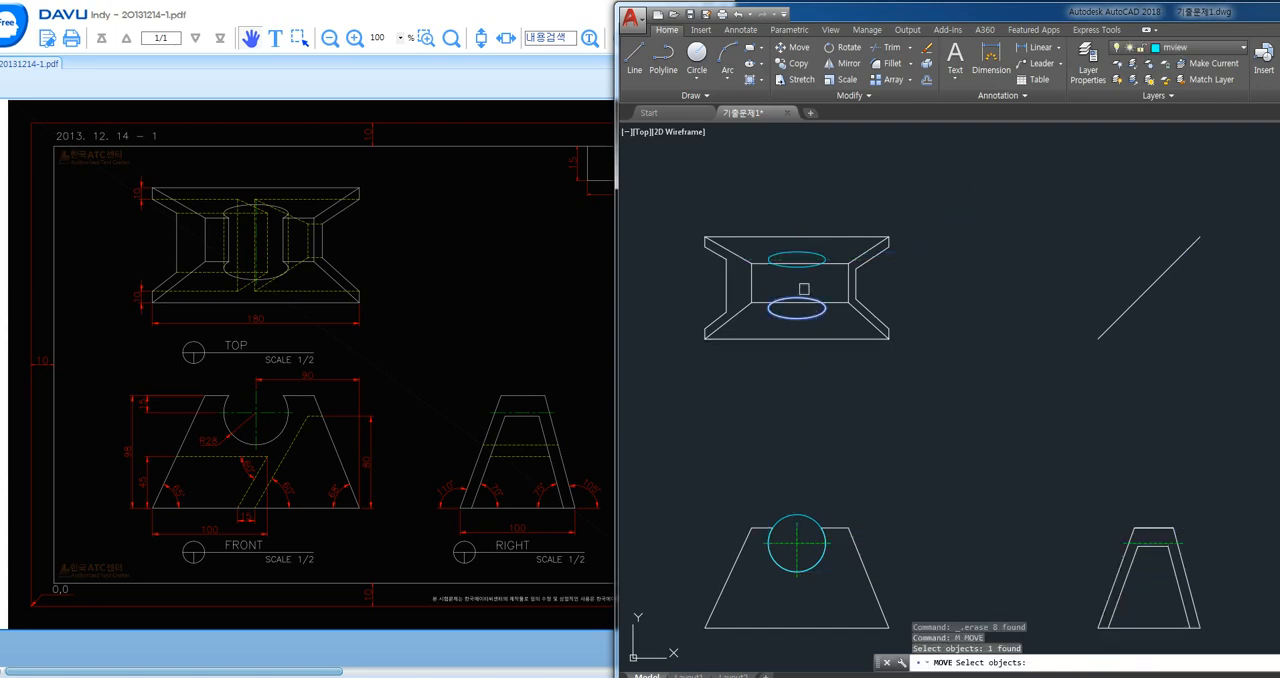
left_click(799, 256)
key("Return")
key("Escape")
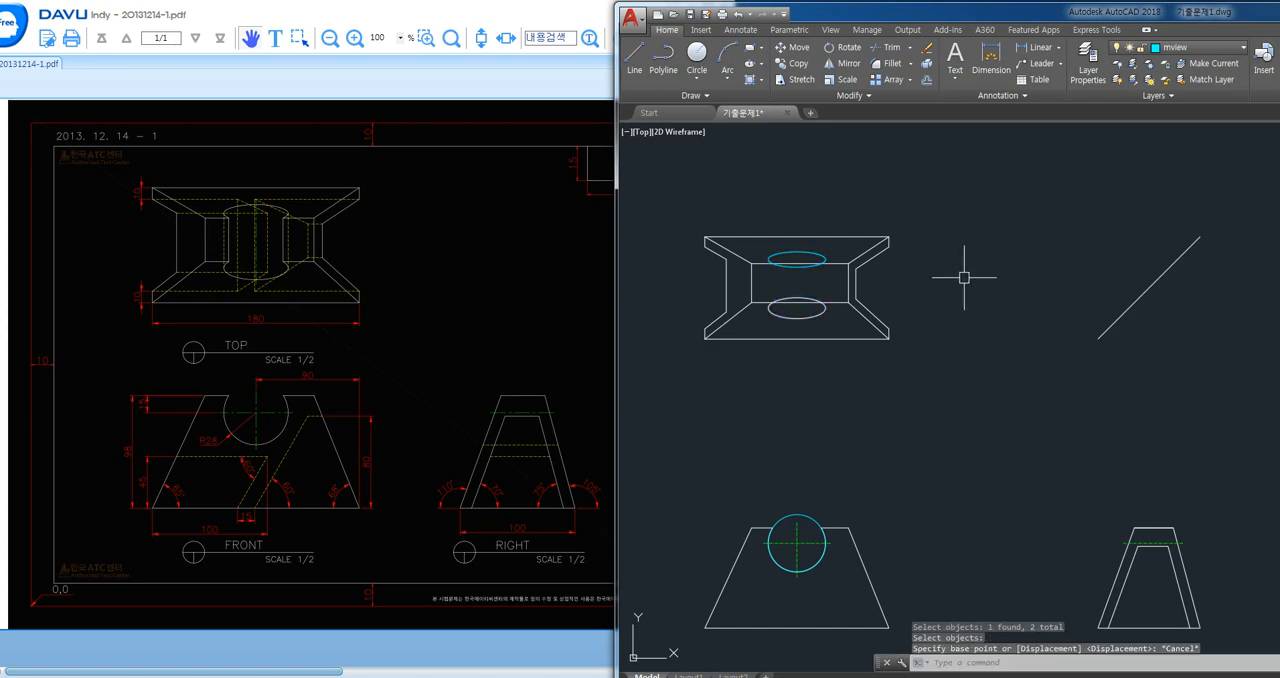
- Match the top view's upper ellipse to the properties of the view's white outline
type("ma")
key("Return")
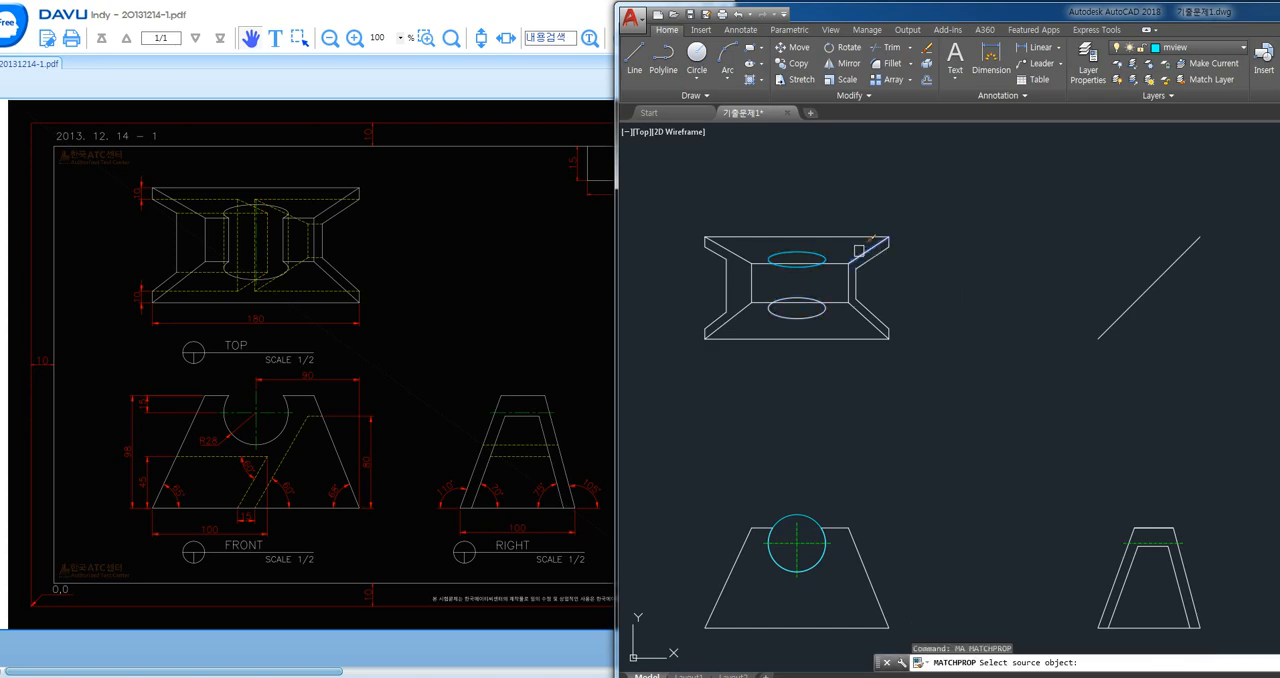
left_click(858, 250)
left_click(823, 258)
key("Return")
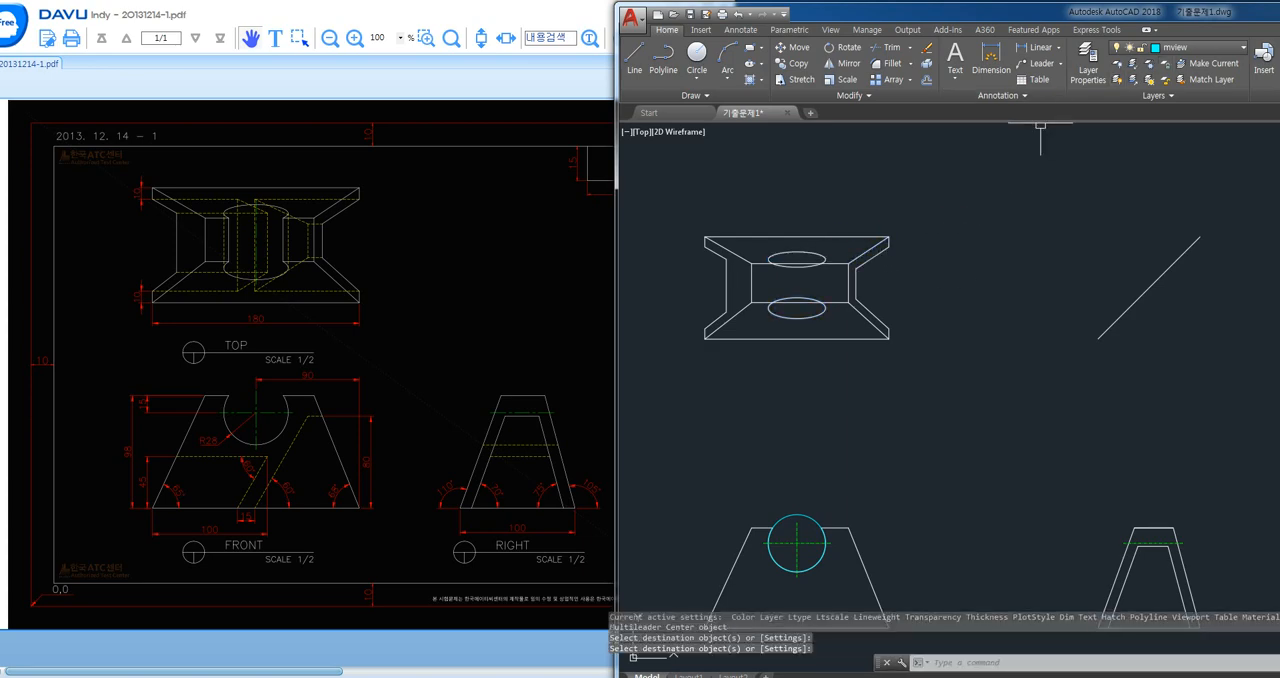
- Turn on the hidden layer
left_click(1180, 47)
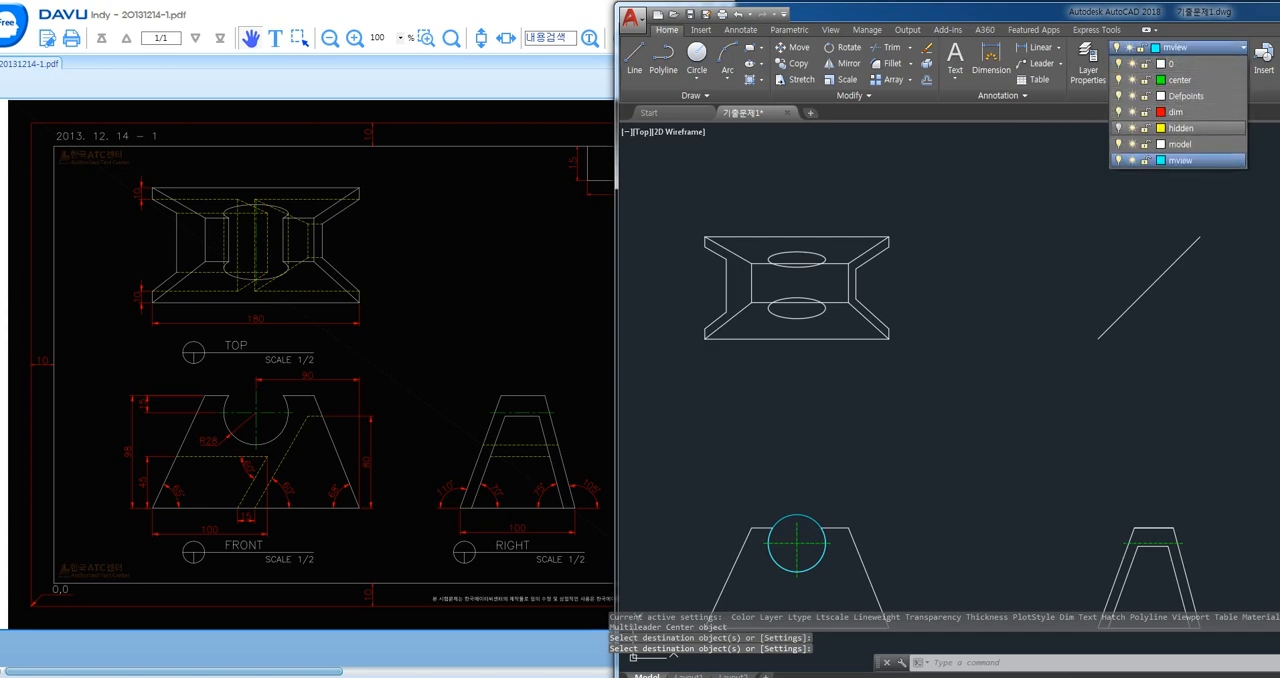
left_click(1117, 128)
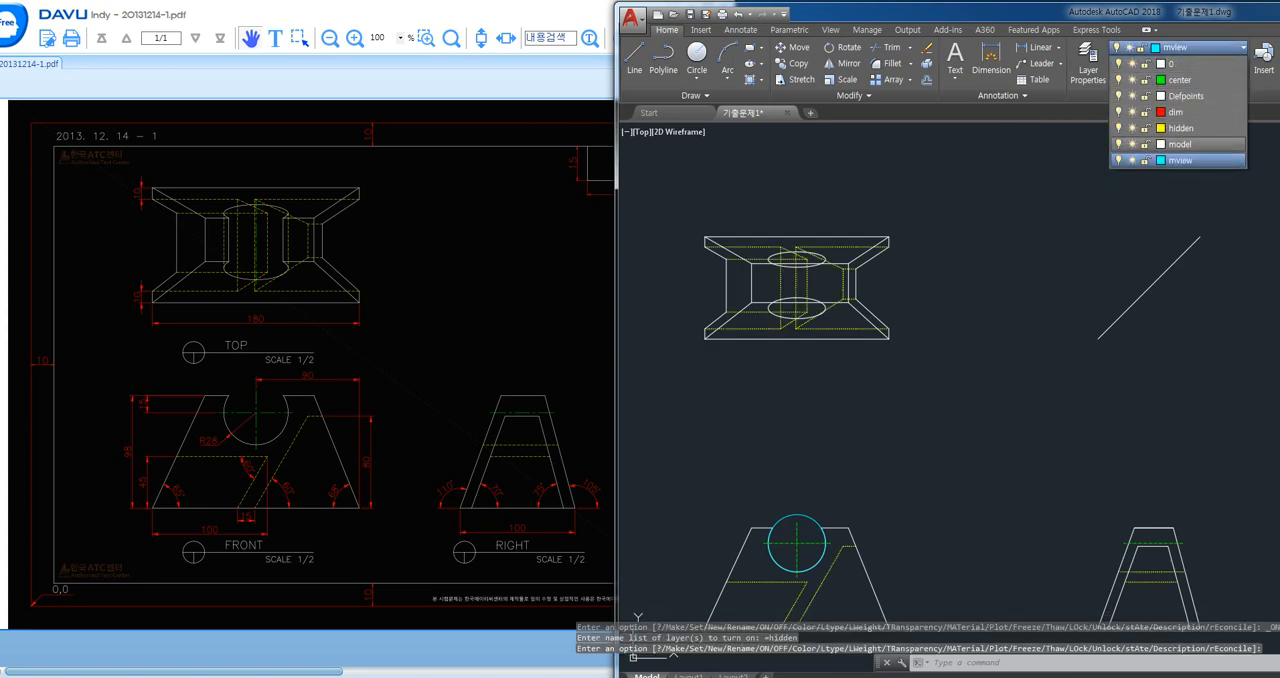
key("Escape")
key("Escape")
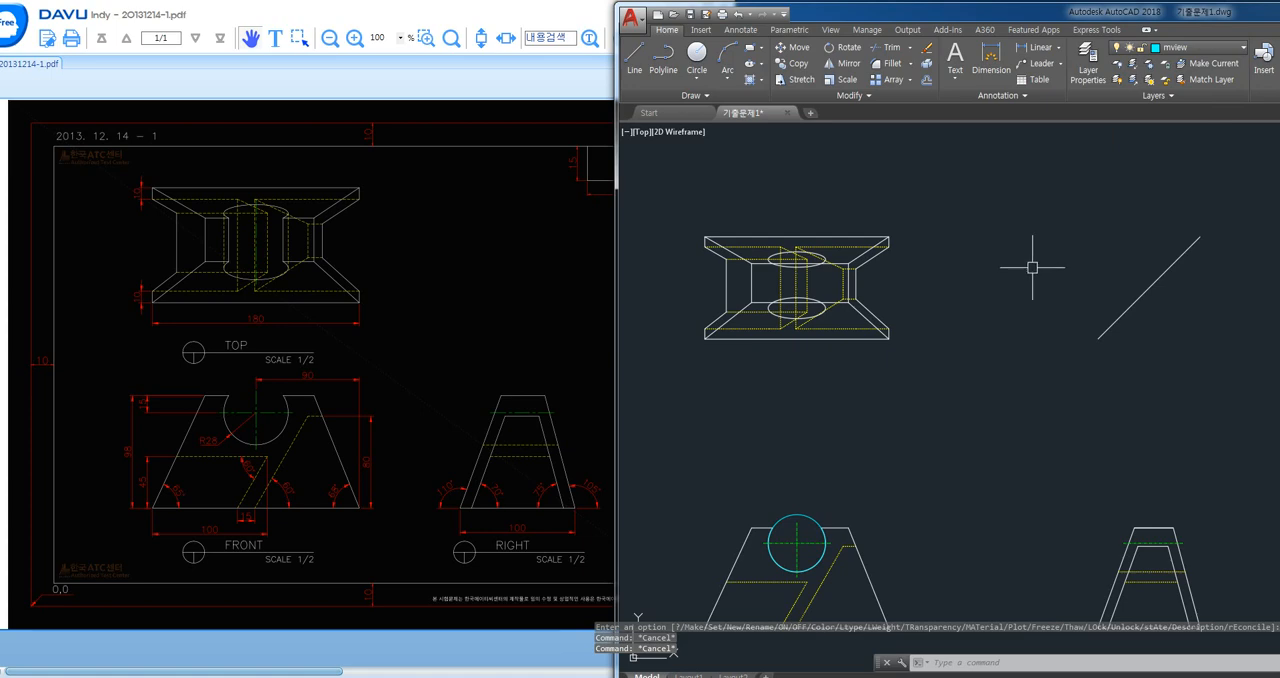
- Draw a vertical line joining the right quadrants of the two ellipses in the top view
type("l")
key("Return")
scroll(800, 284, "up", 6)
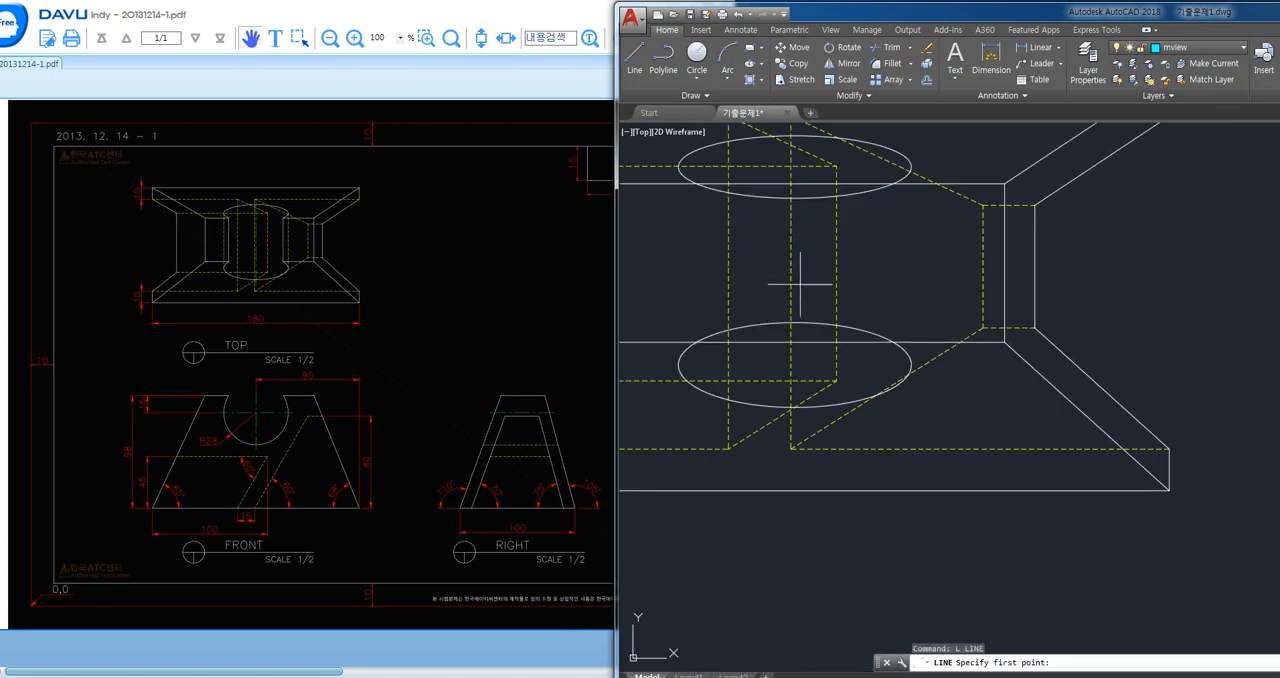
middle_click_drag(768, 264, 814, 295)
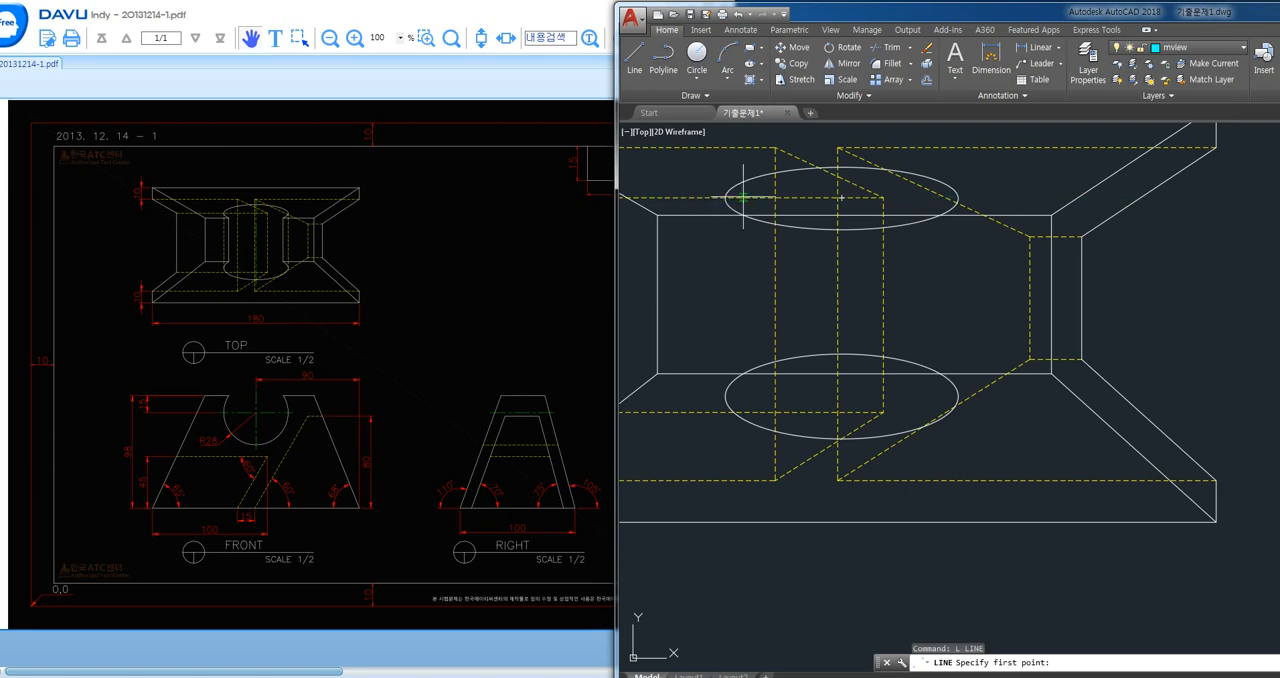
left_click(958, 199)
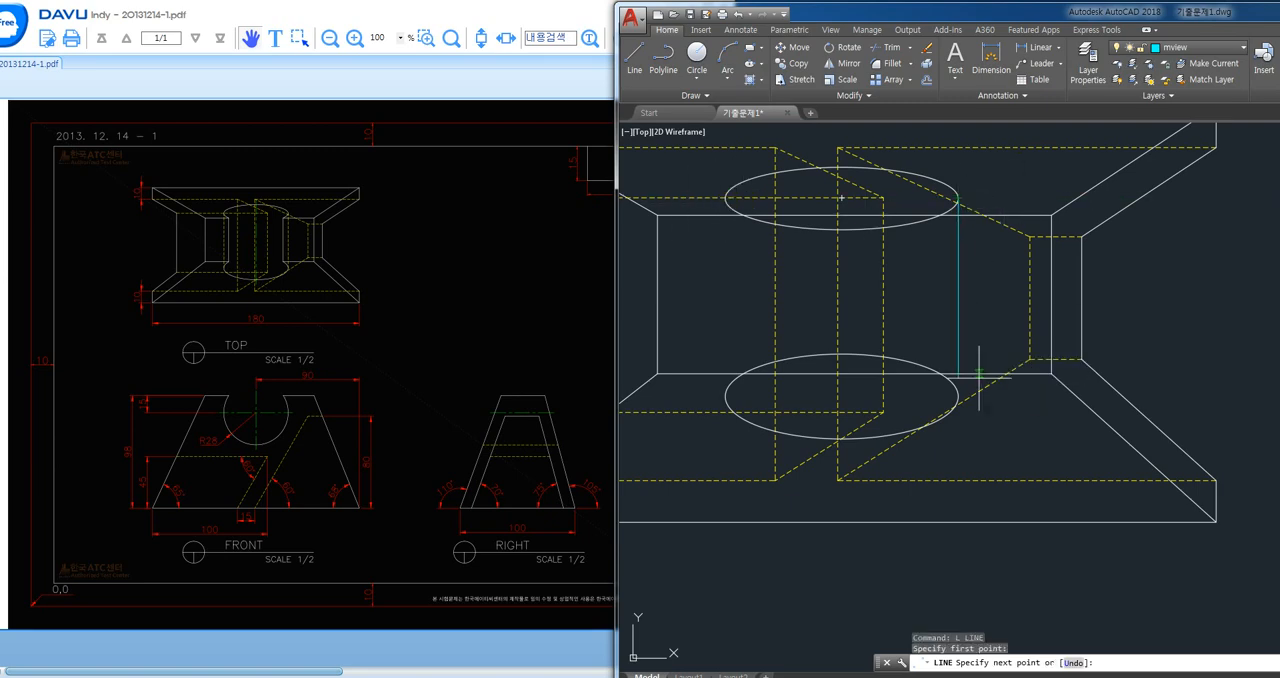
left_click(958, 397)
key("Return")
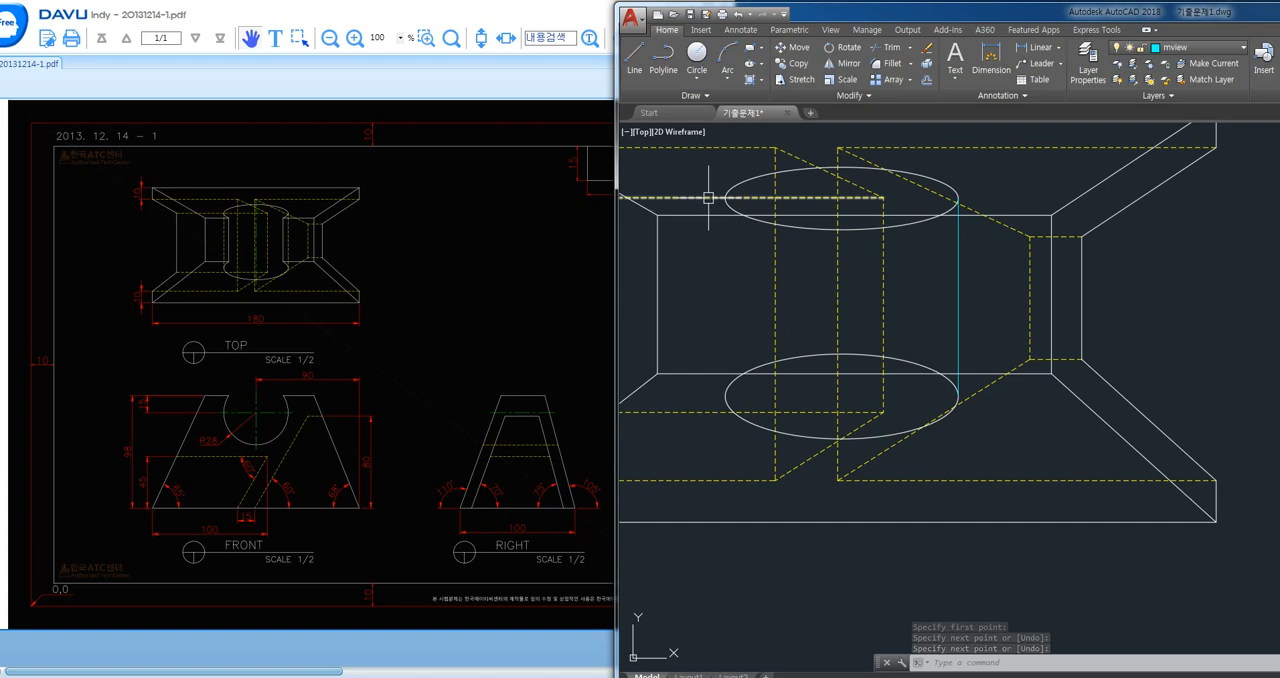
- Draw a vertical line joining the left quadrants of the two ellipses in the top view, using the quadrant snap
type("l")
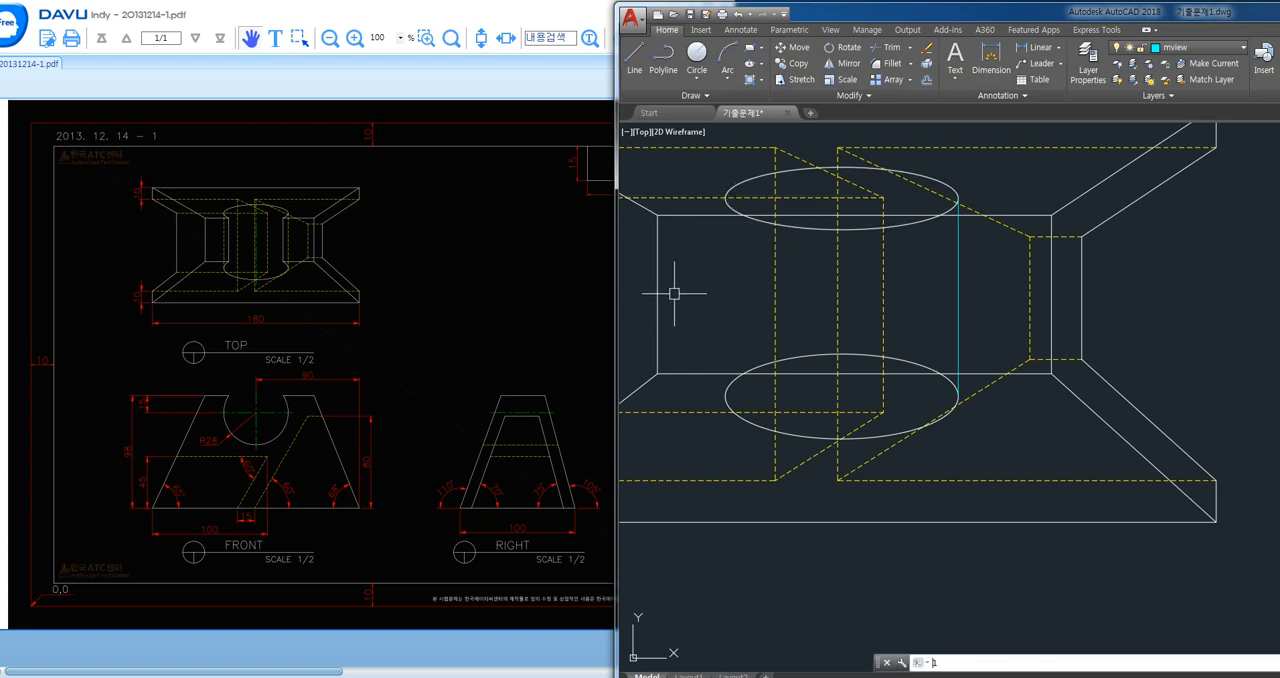
key("Return")
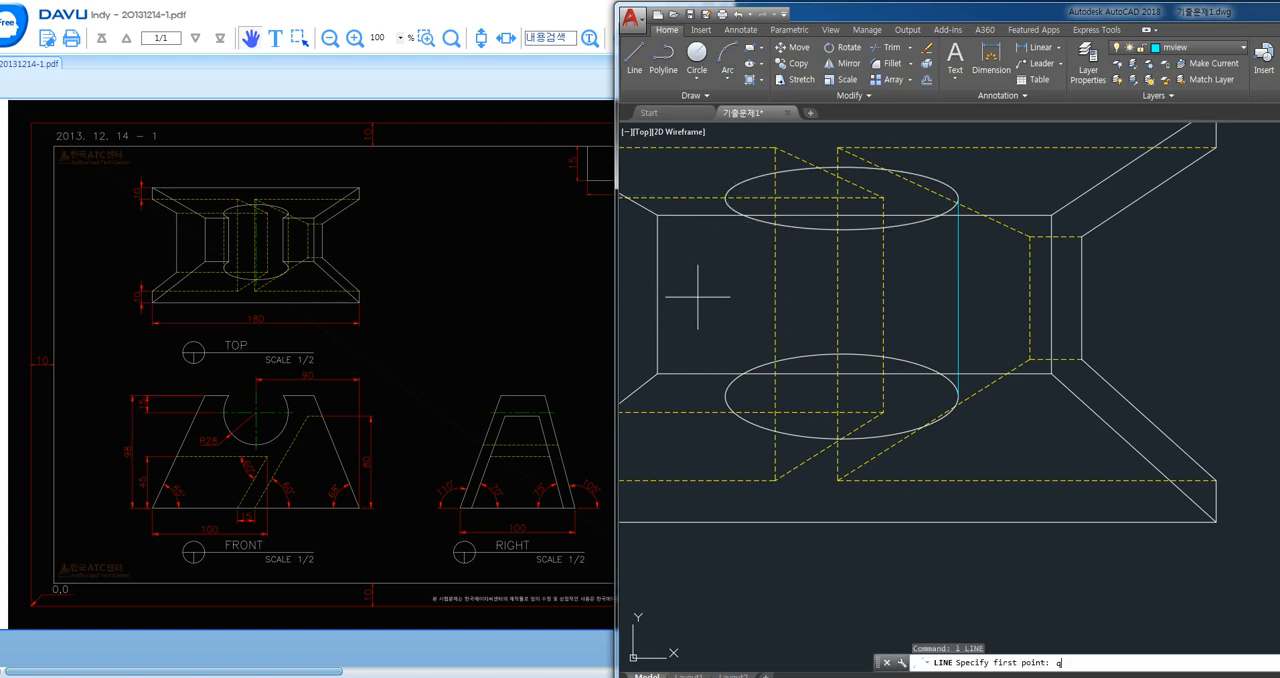
type("qua")
key("Return")
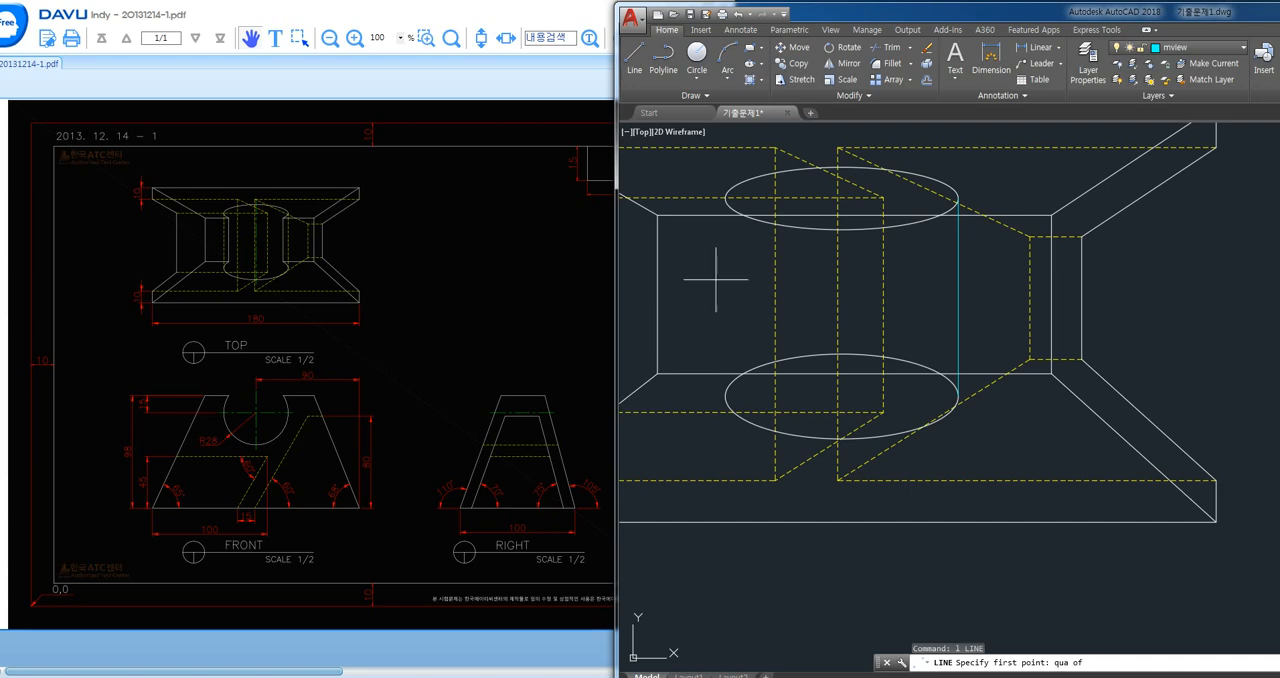
left_click(725, 197)
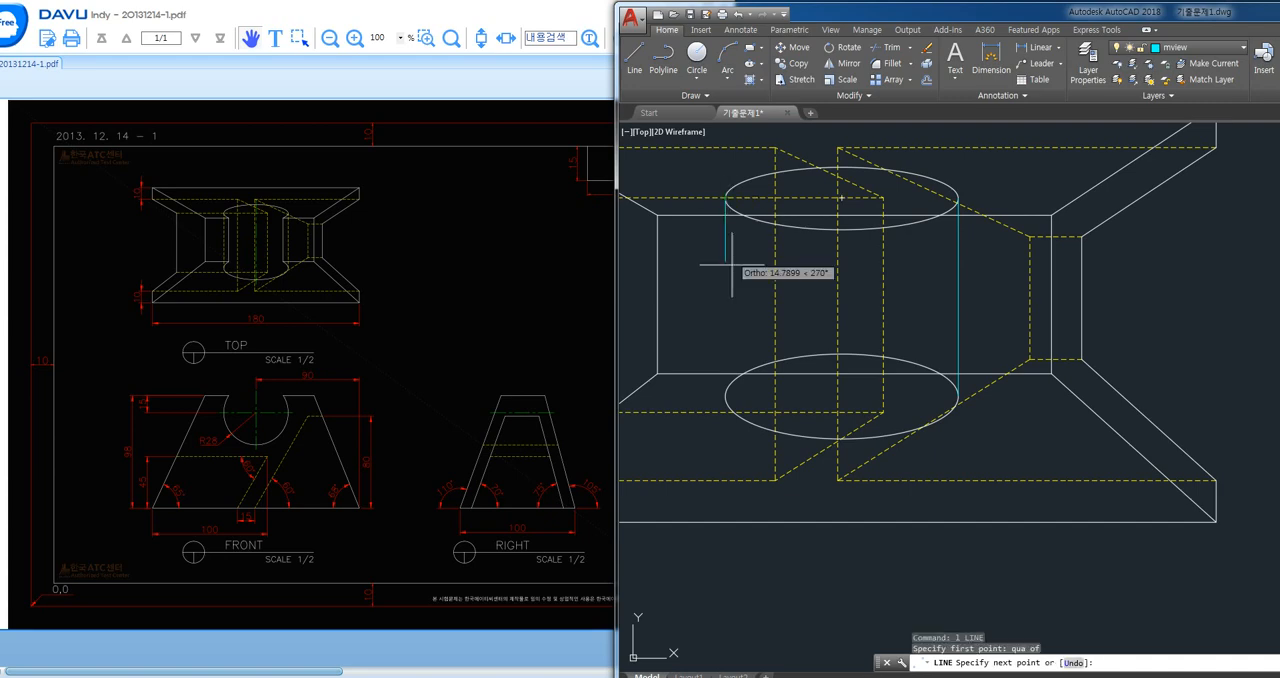
left_click(725, 396)
key("Return")
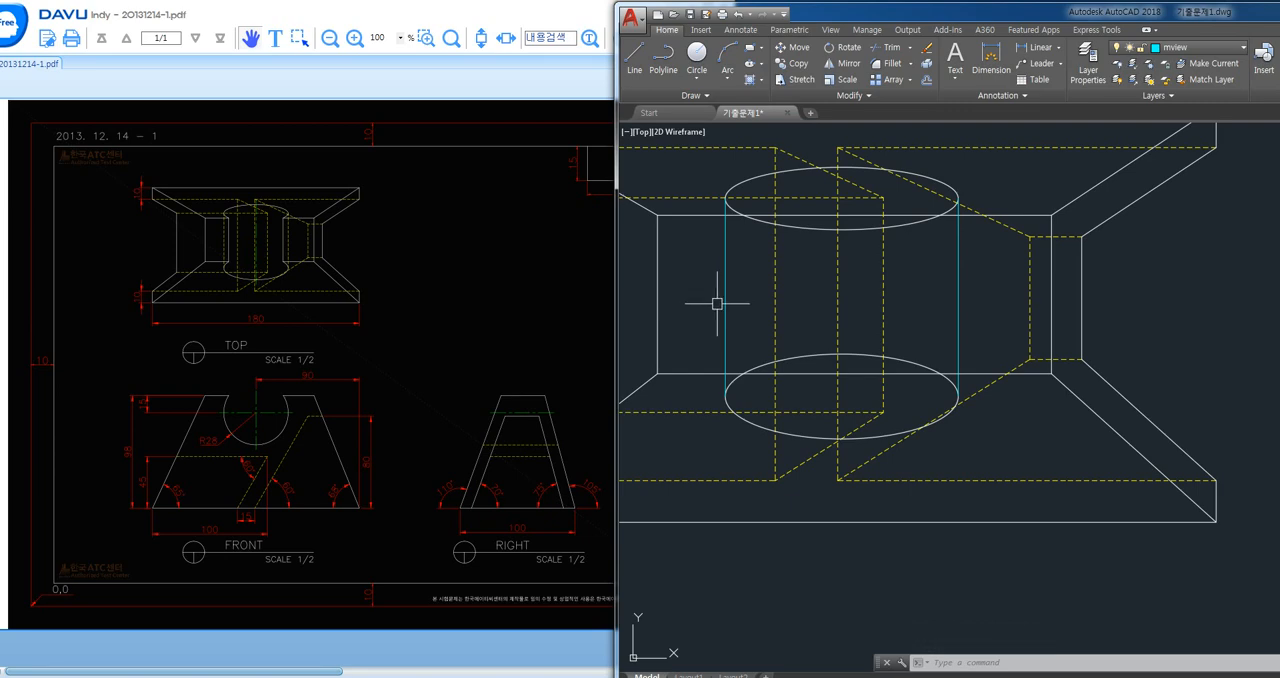
type("tr")
key("Return")
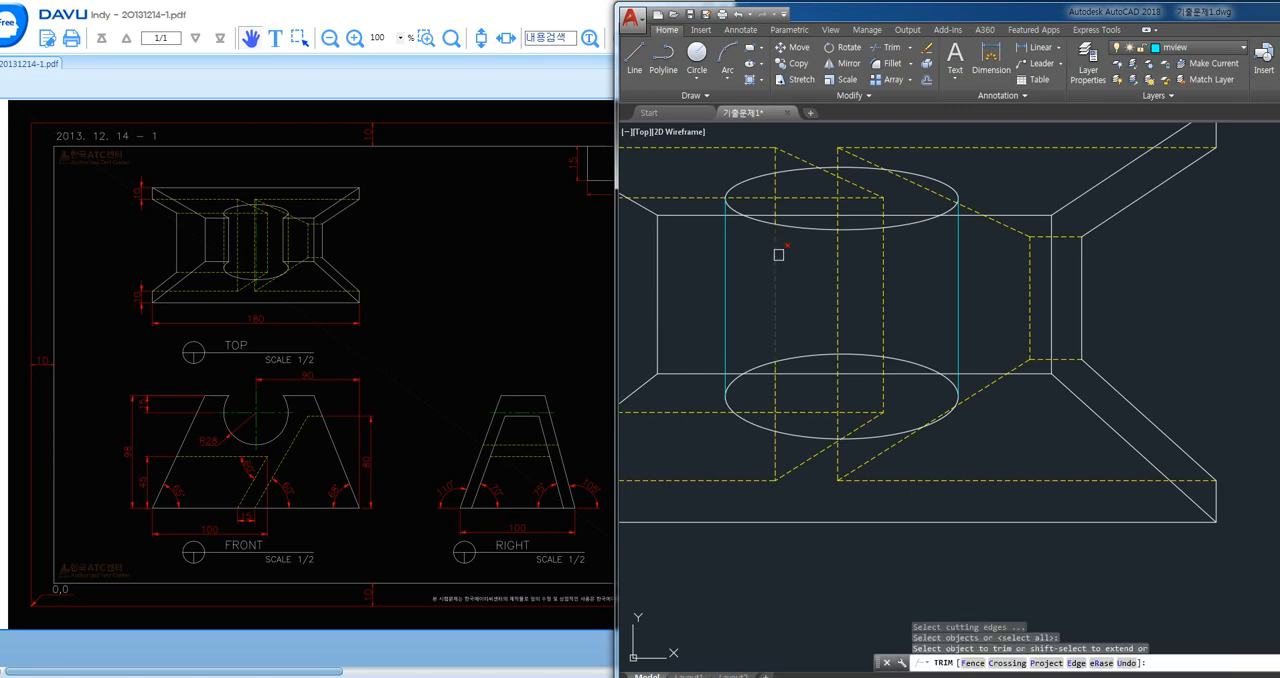
key("Escape")
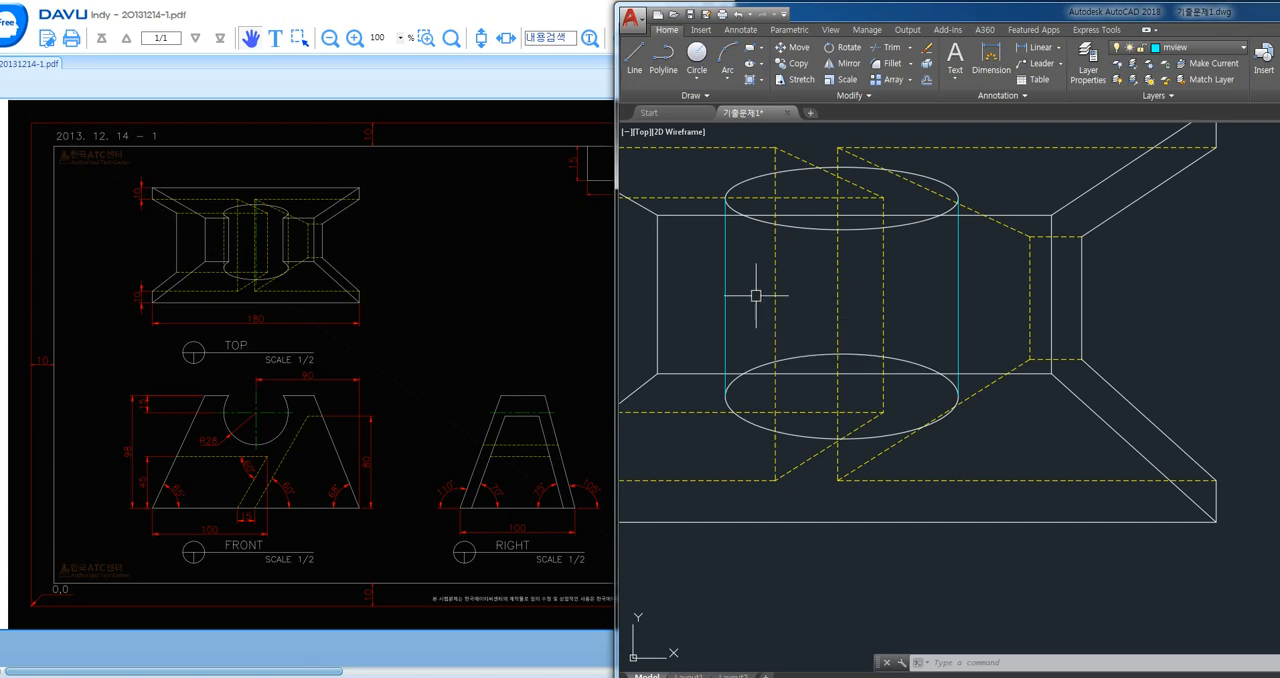
- Trim the ellipses' inner arcs and the top face edges between them, and erase the leftover middle pieces
type("tr")
key("space")
key("space")
left_click(762, 368)
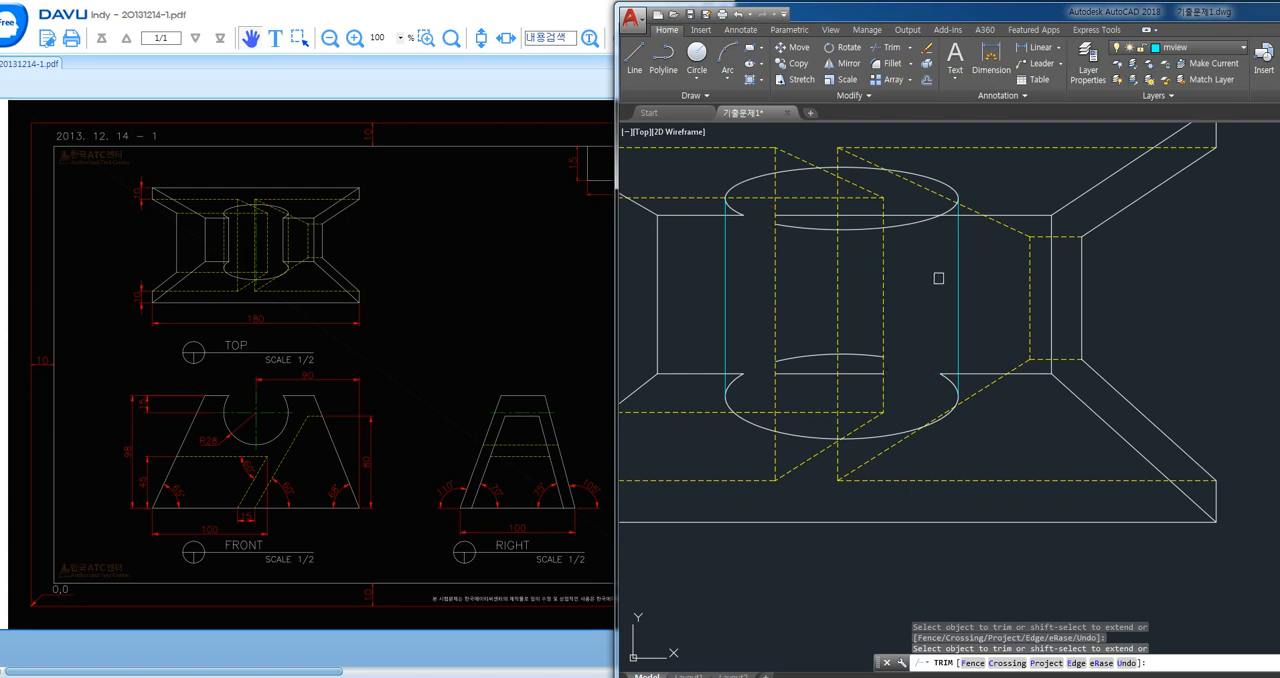
key("space")
left_click(855, 225)
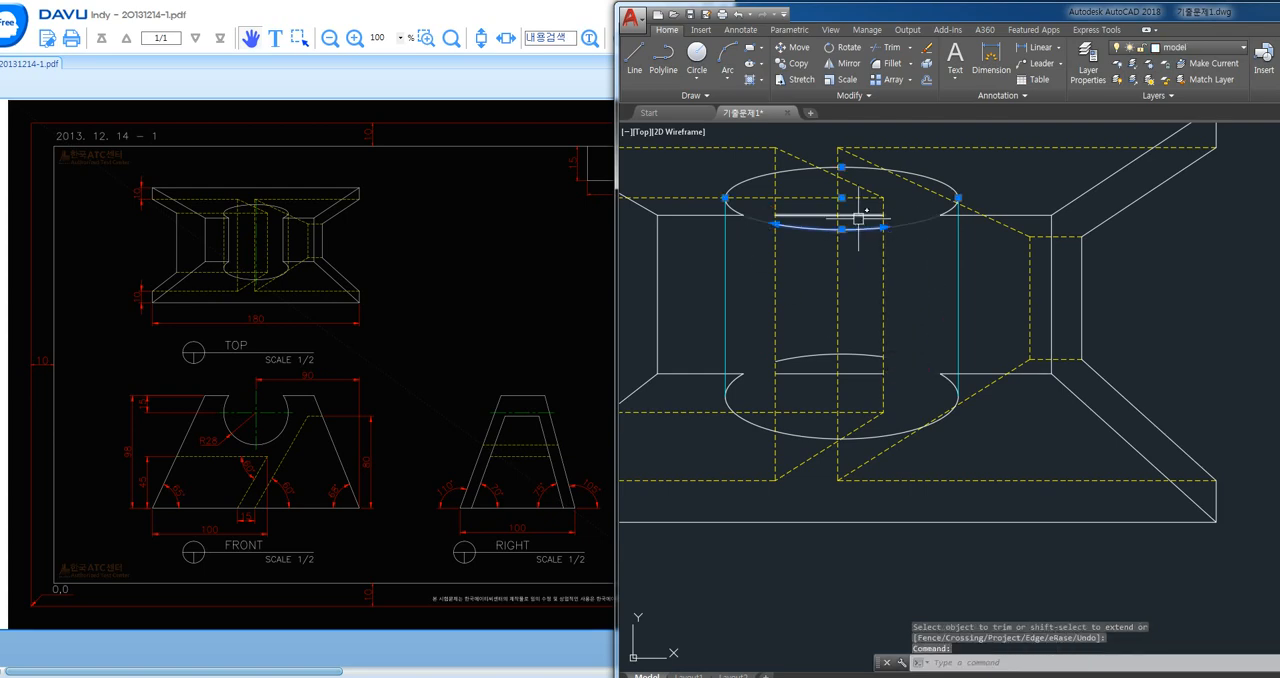
left_click(855, 356)
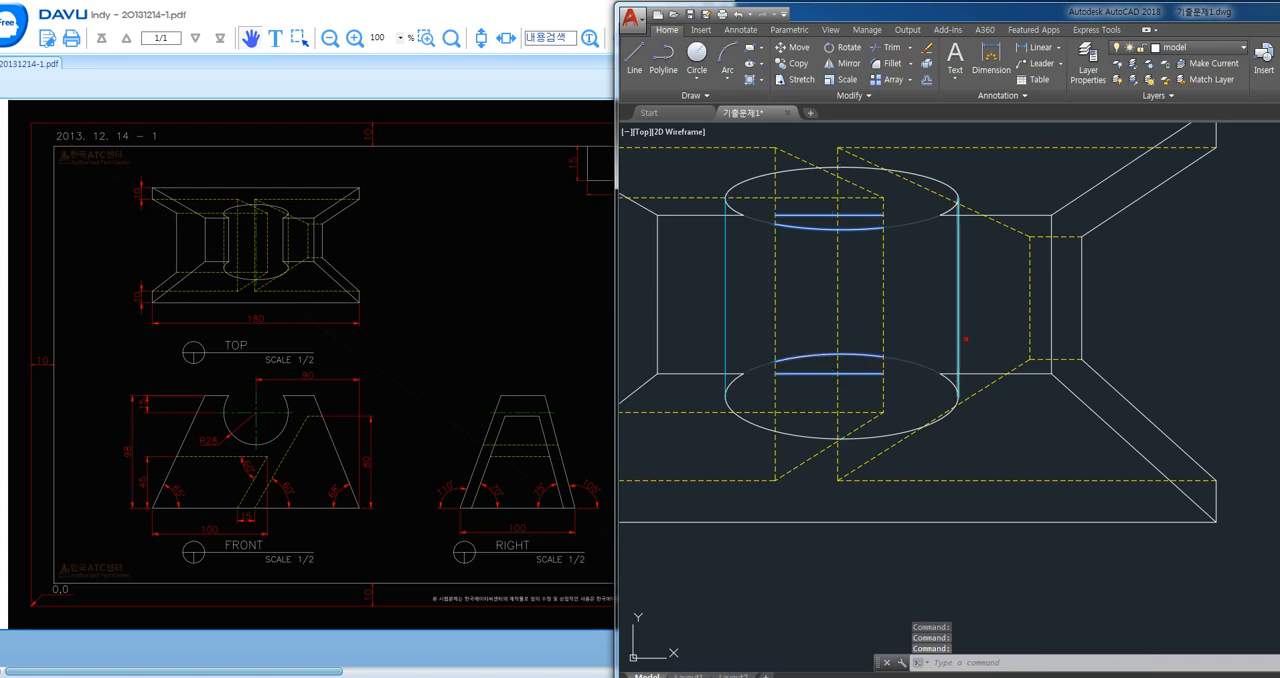
key("Delete")
- Draw vertical lines on both sides of the notch joining the points where the trimmed ellipses meet the top face edges
key("Return")
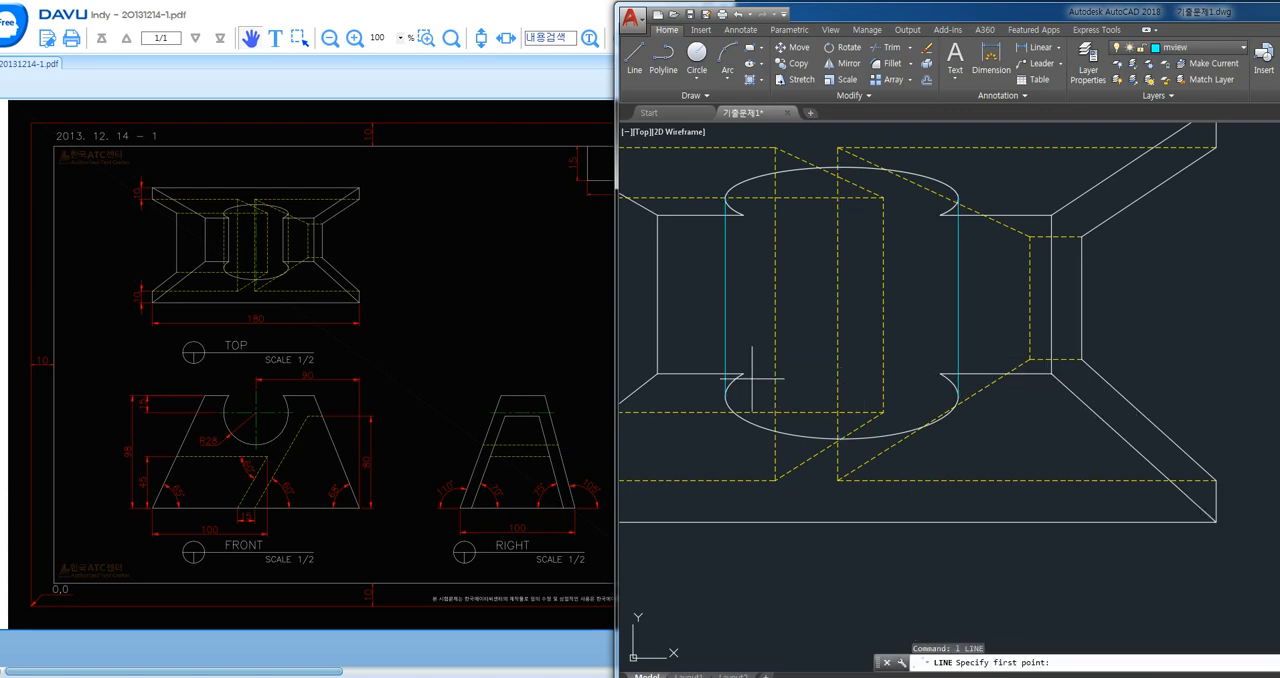
left_click(742, 374)
left_click(742, 214)
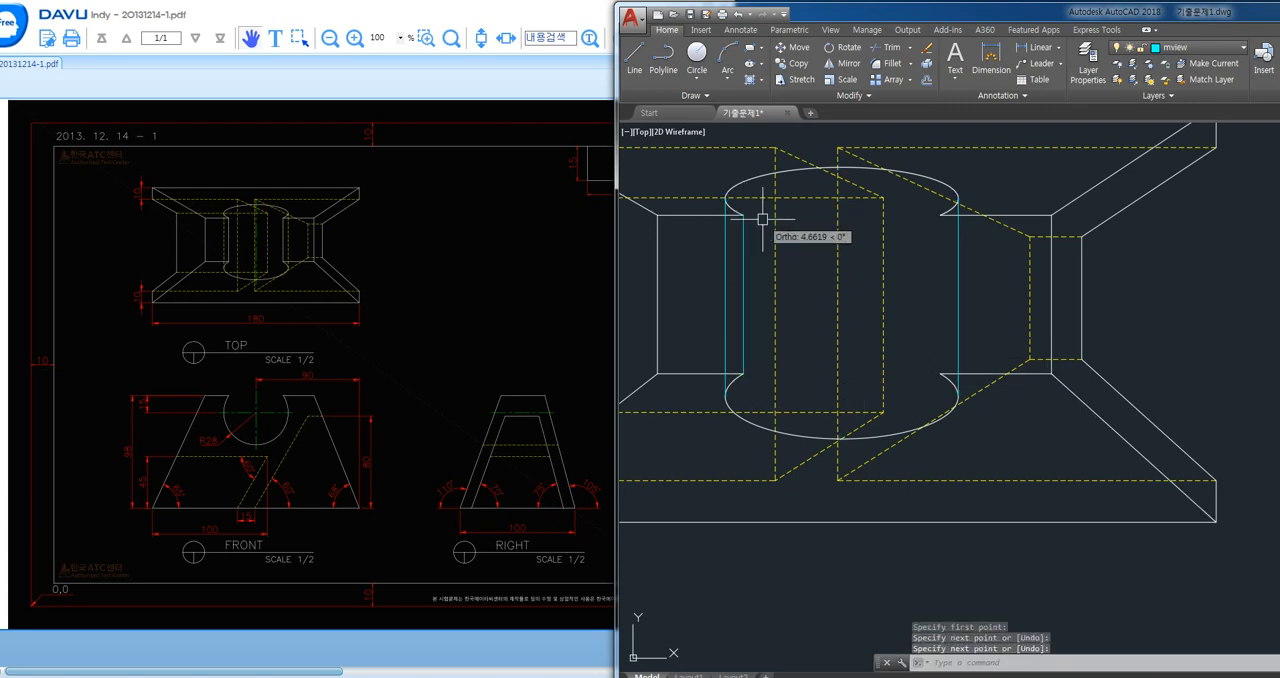
key("Return")
key("Return")
left_click(941, 214)
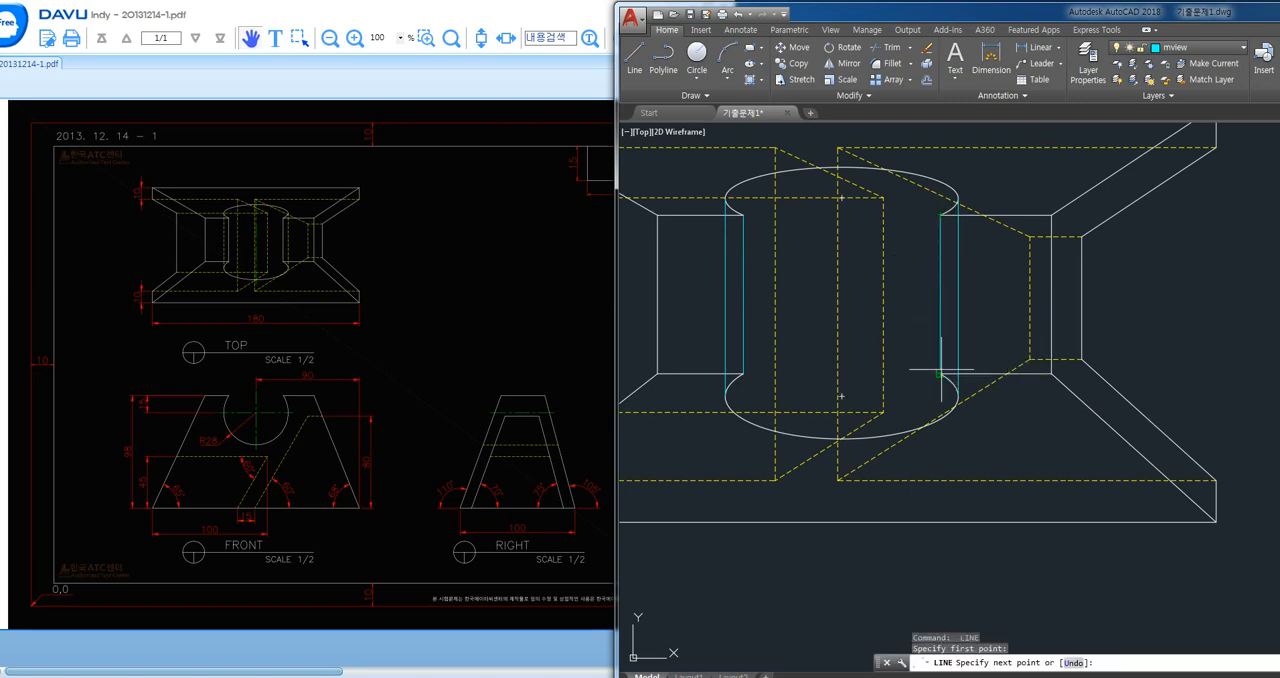
left_click(942, 372)
key("Return")
- Match the two vertical lines at the ellipse quadrants to the properties of a yellow dashed hidden line
type("ma")
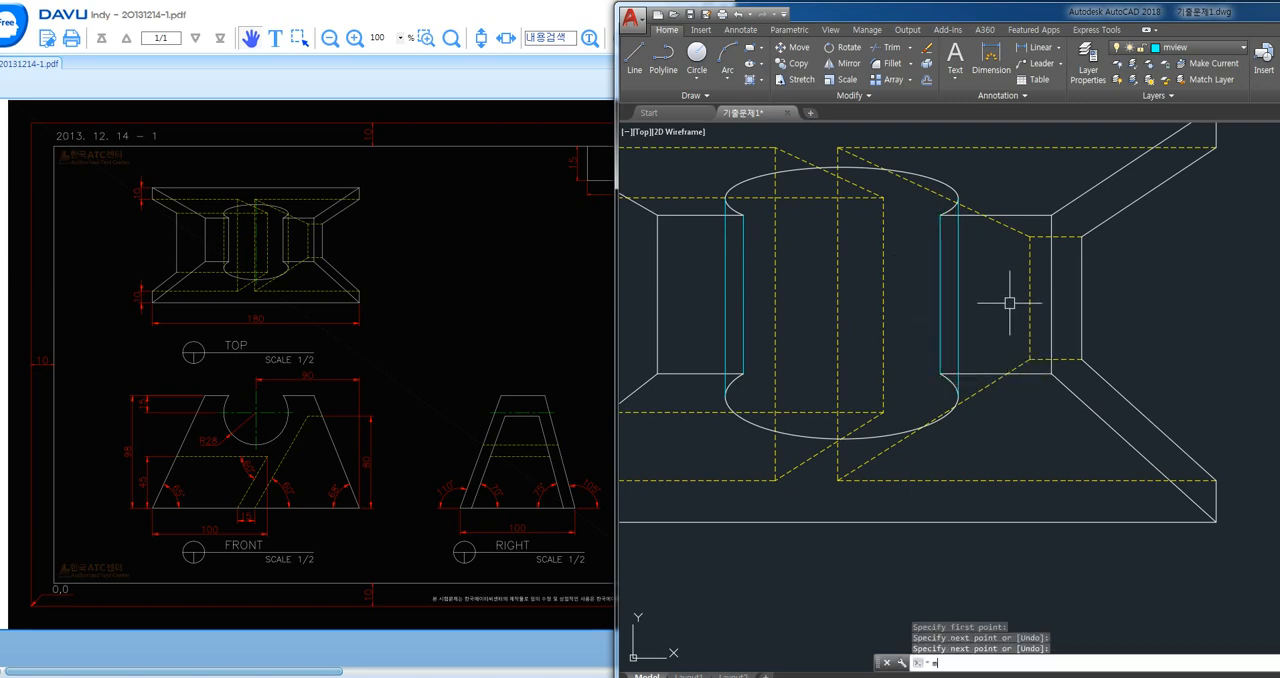
key("Return")
left_click(1030, 314)
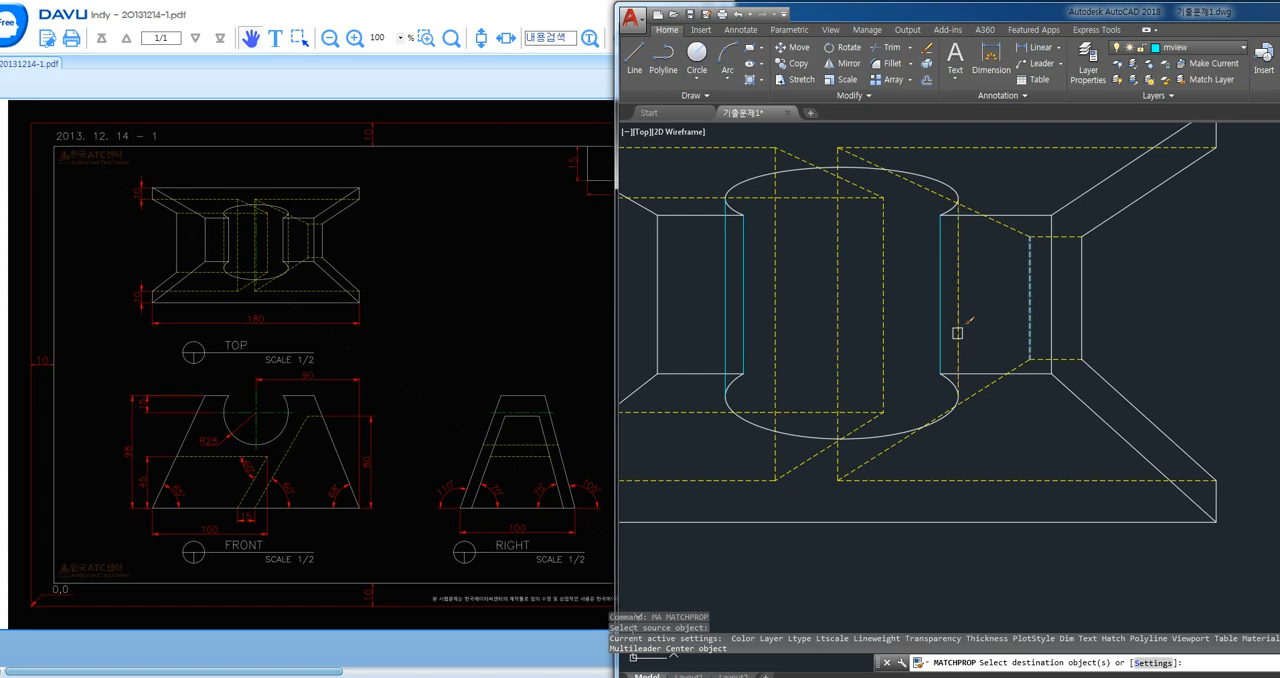
left_click(727, 317)
key("Return")
key("Return")
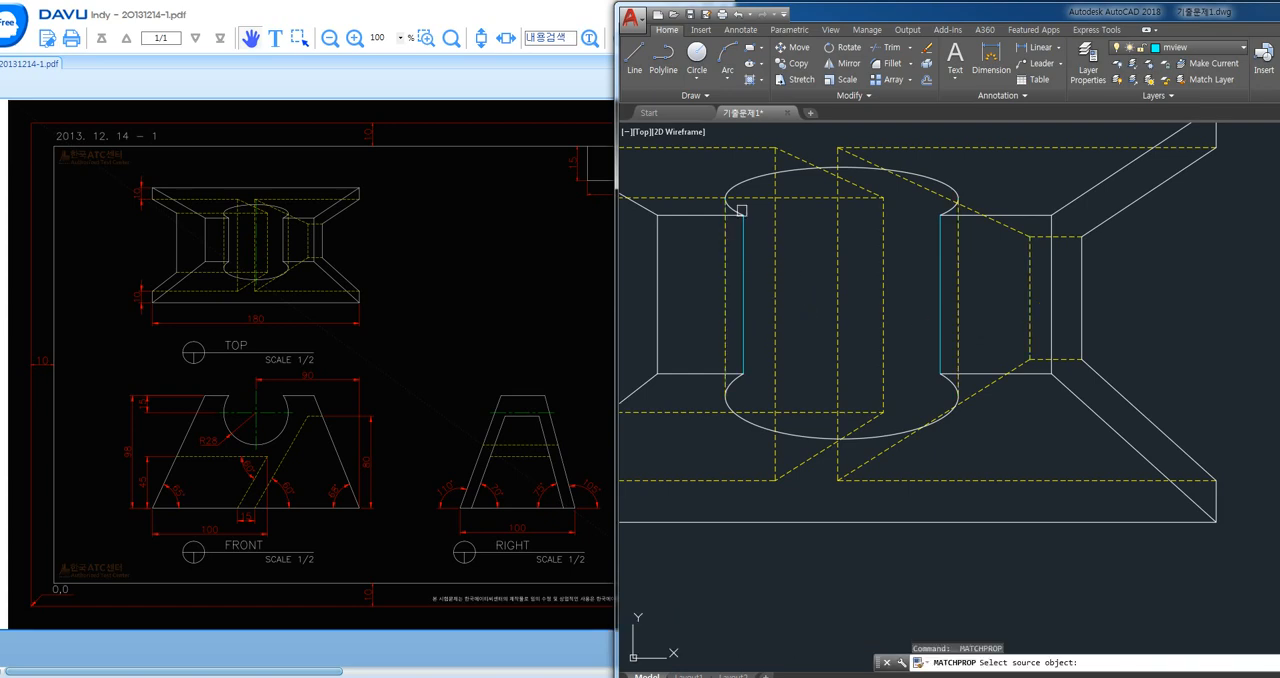
- Match the two inner vertical notch edges to the properties of the white upper ellipse arc
left_click(732, 203)
left_click(741, 245)
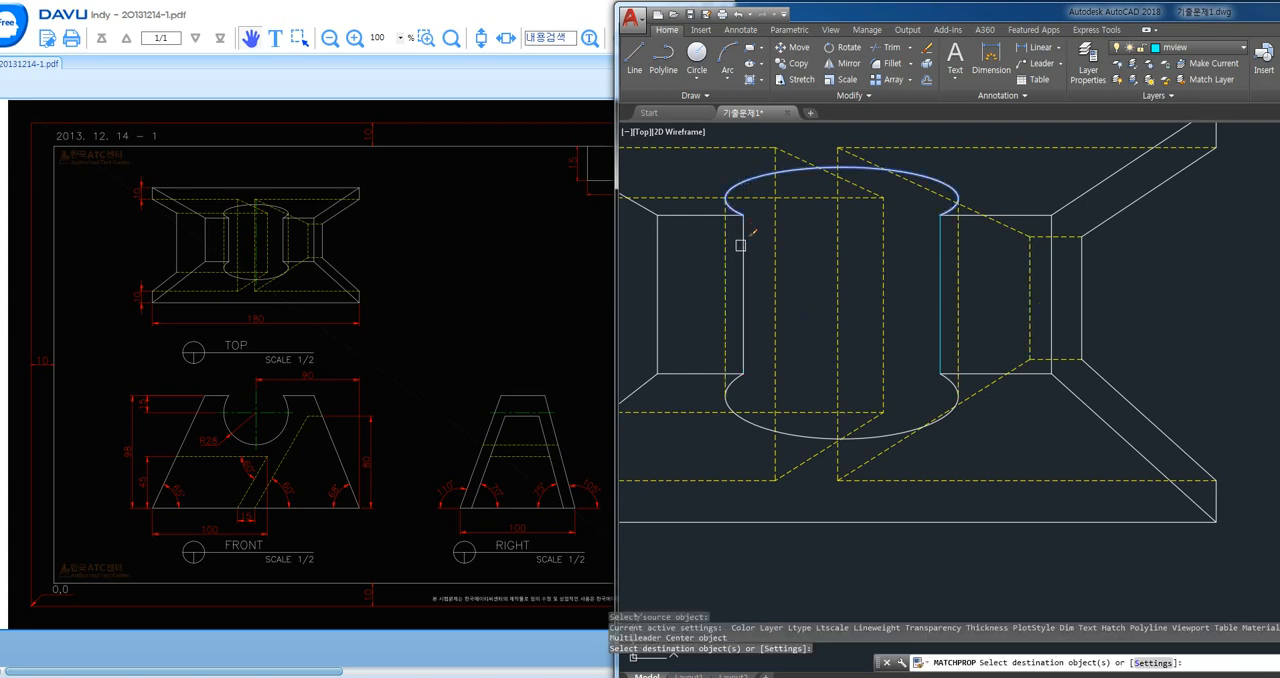
left_click(935, 336)
key("Return")
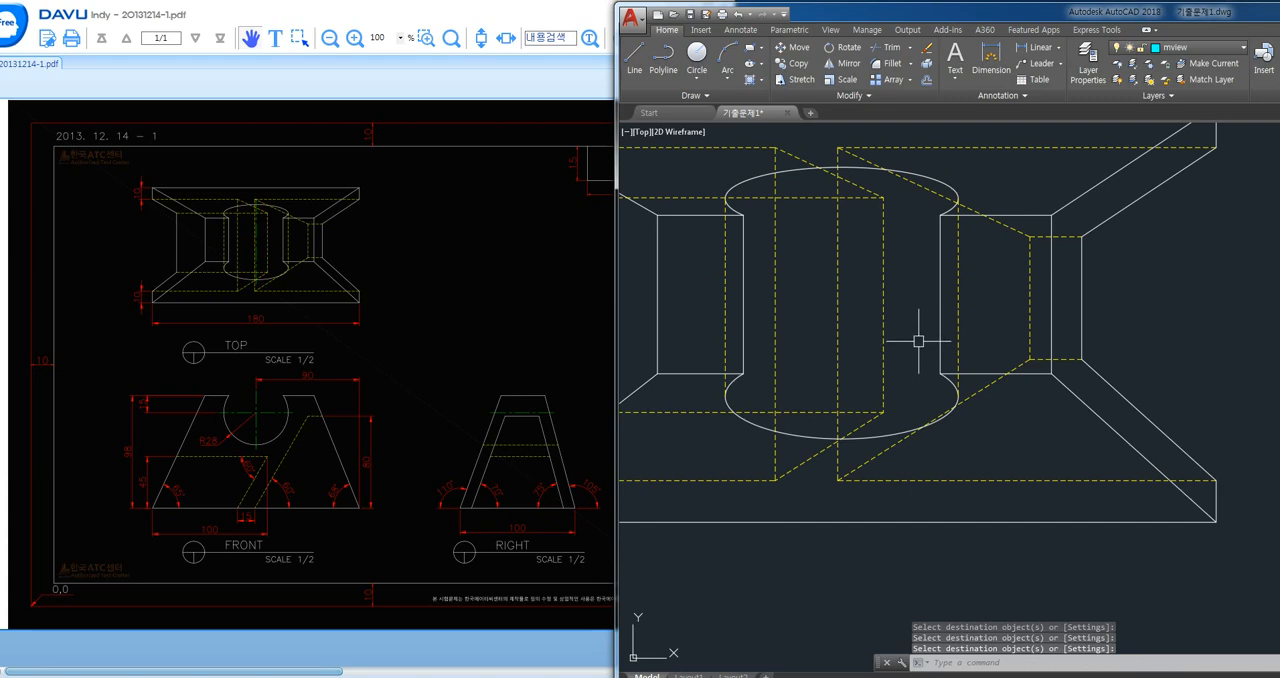
- Erase the cyan mview circle from the front view
scroll(907, 357, "down", 2)
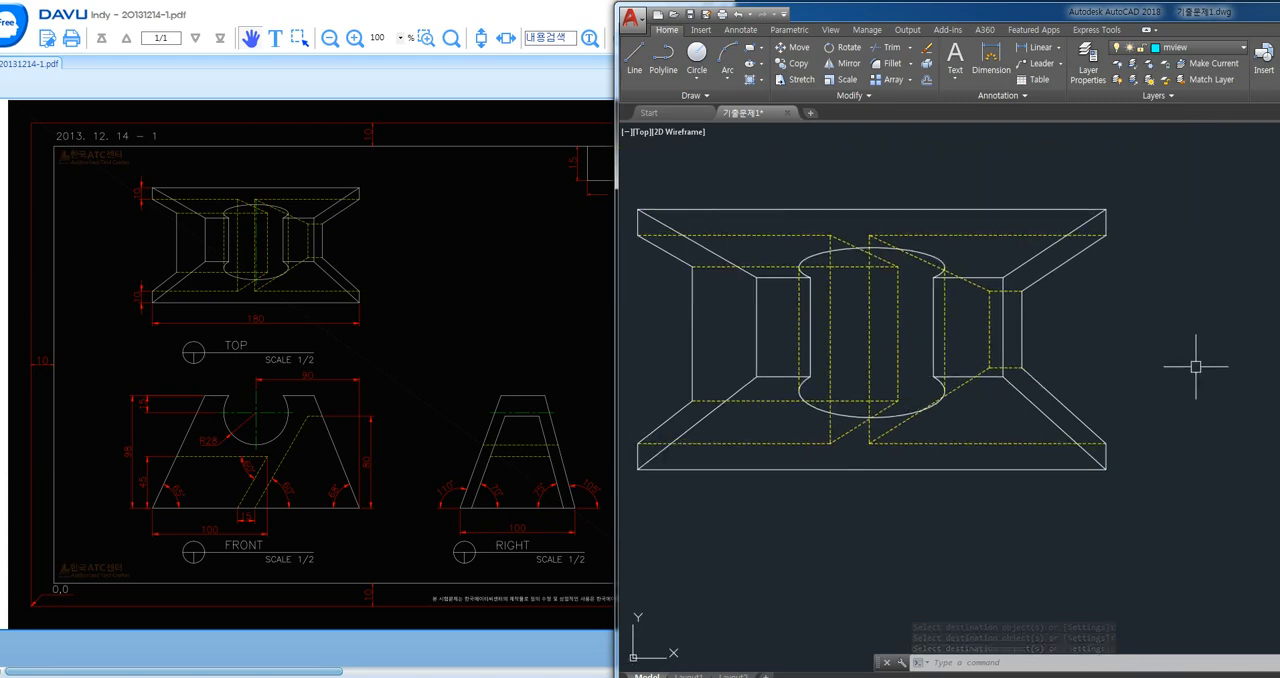
scroll(1000, 420, "down", 4)
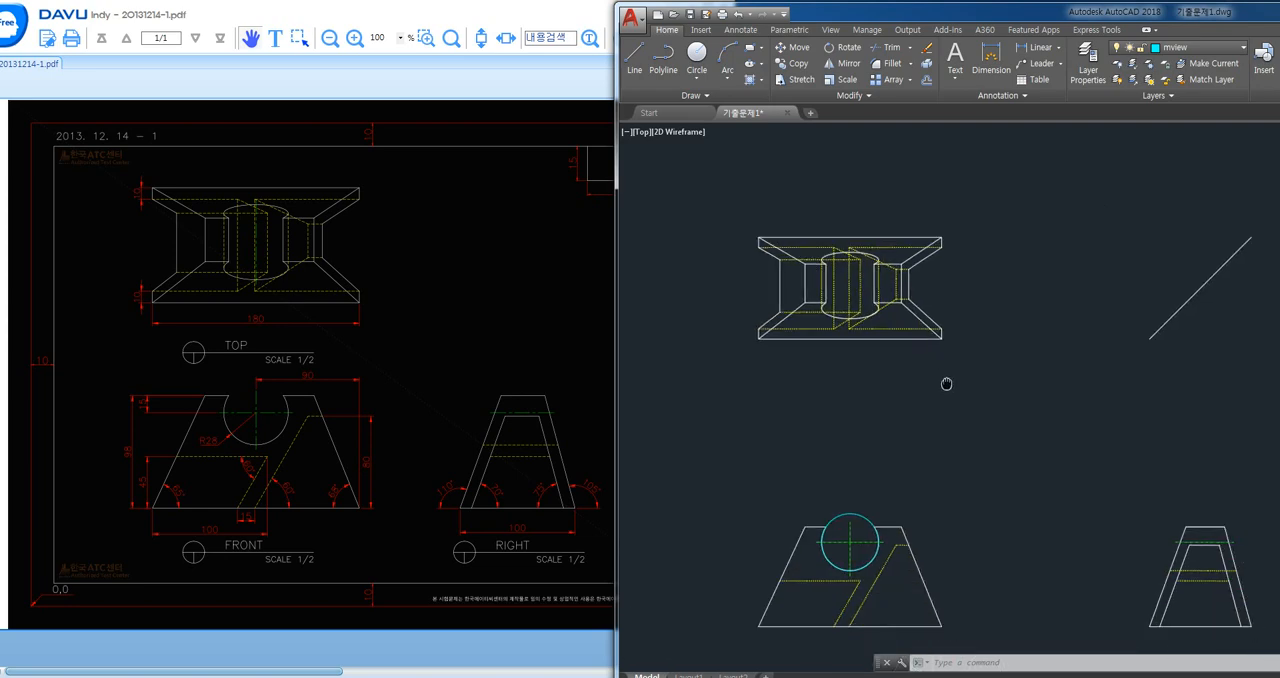
left_click(817, 477)
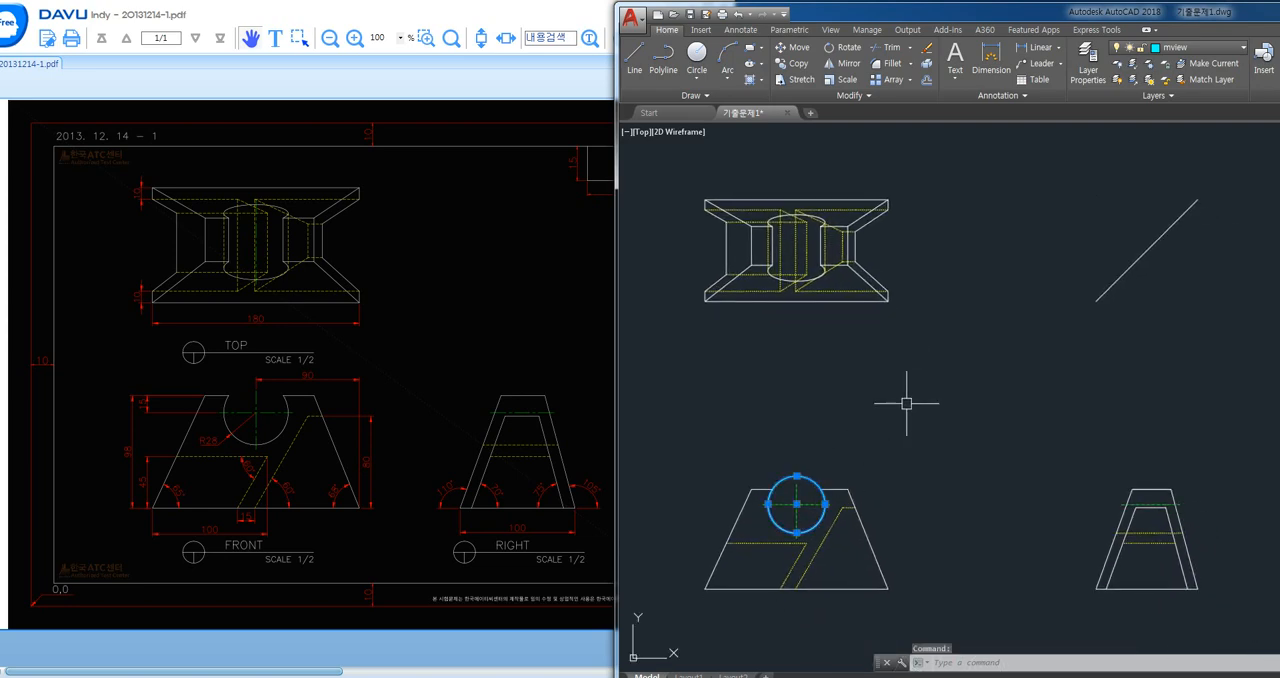
key("Delete")
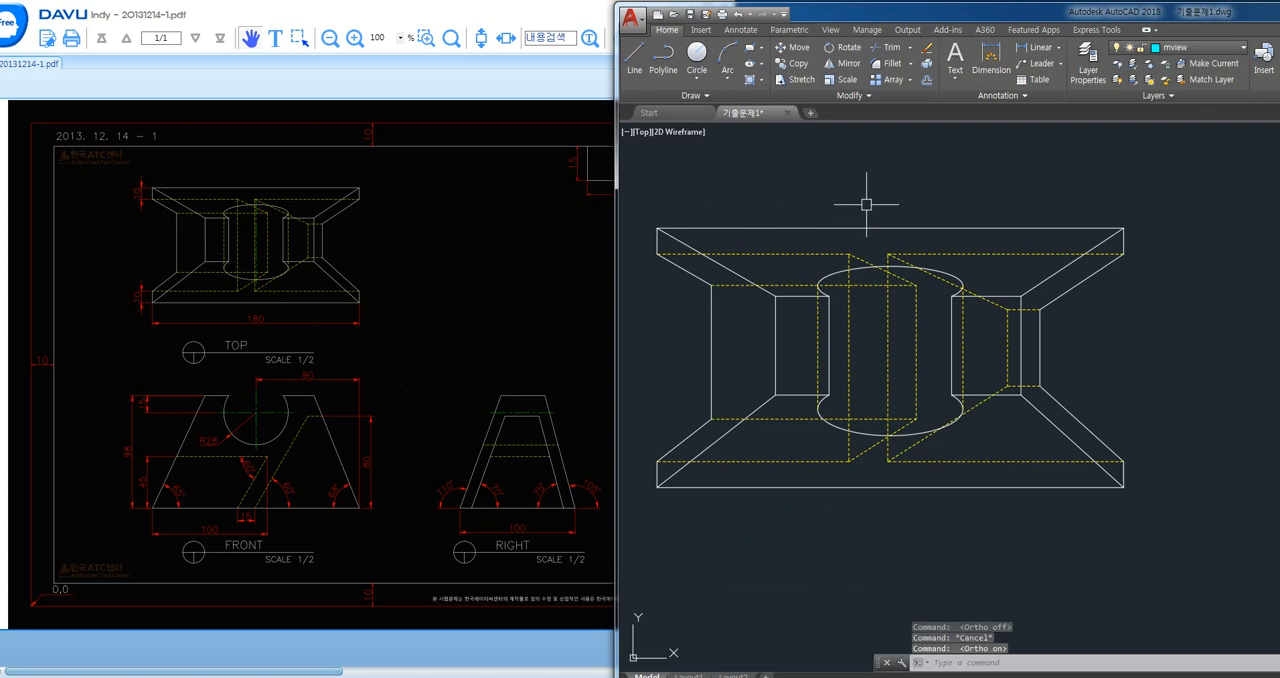
- Turn the hidden layer off to examine the top view's visible edges, and turn it back on
scroll(869, 206, "down", 2)
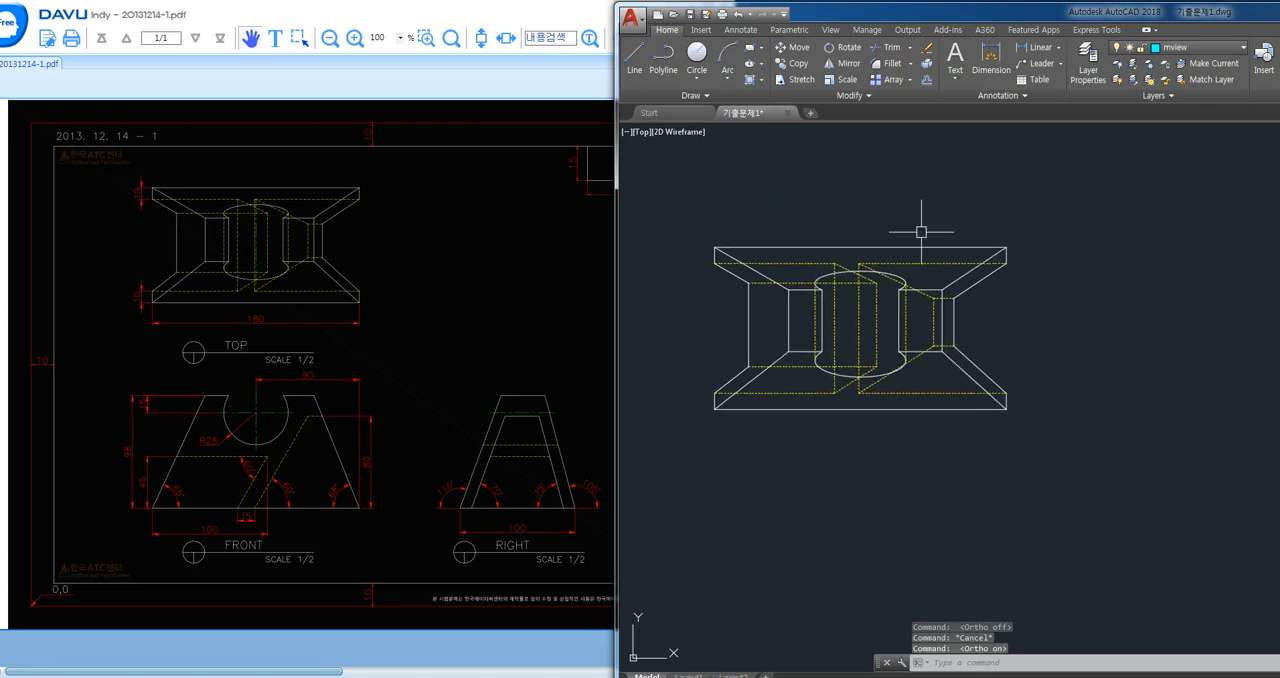
left_click(1180, 47)
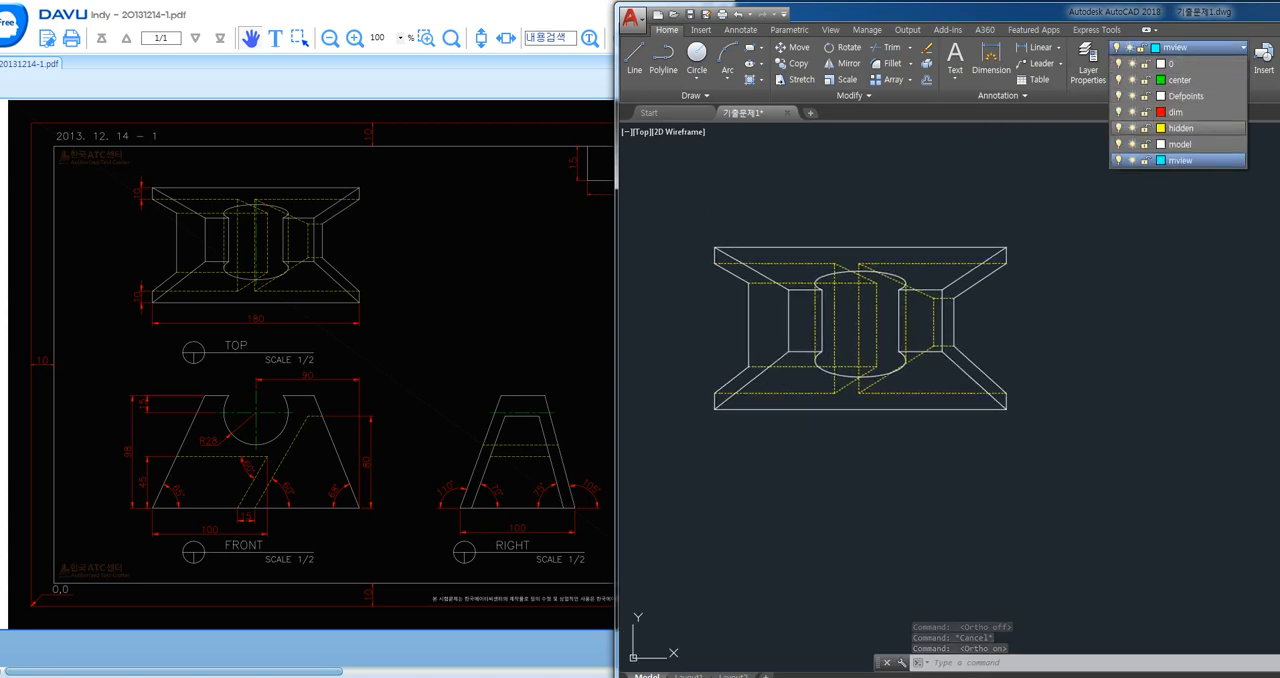
left_click(1118, 128)
key("Escape")
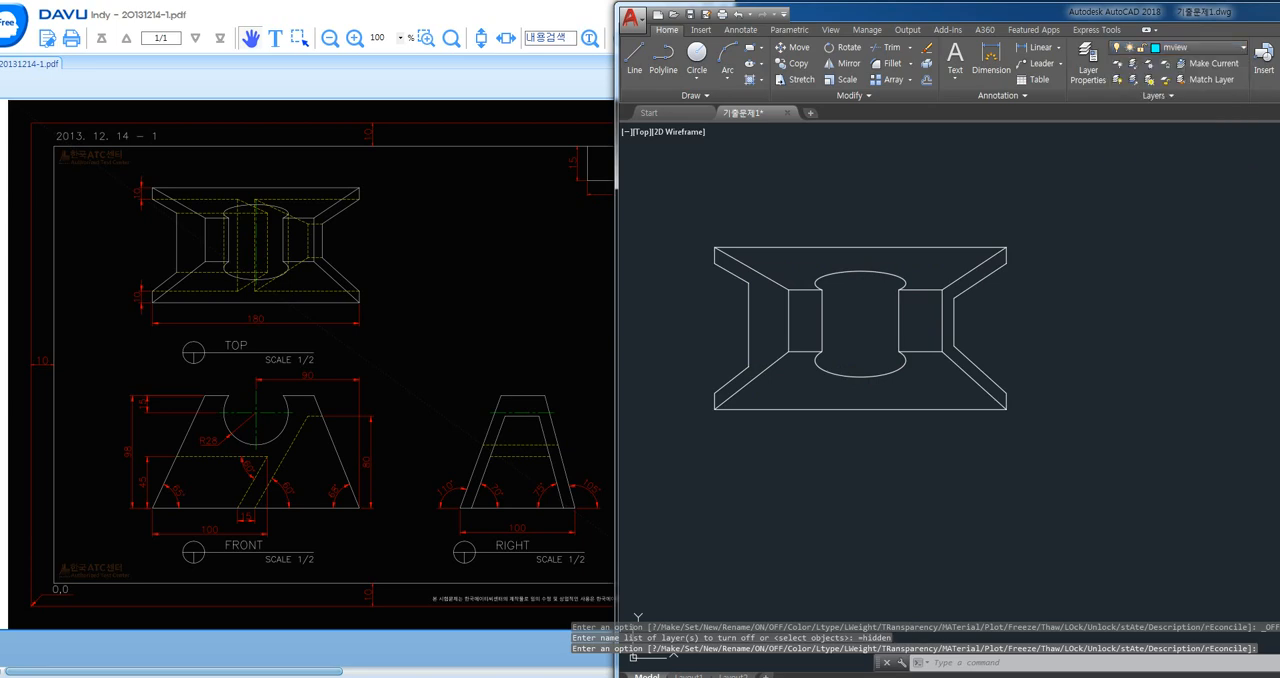
key("Escape")
left_click(1180, 47)
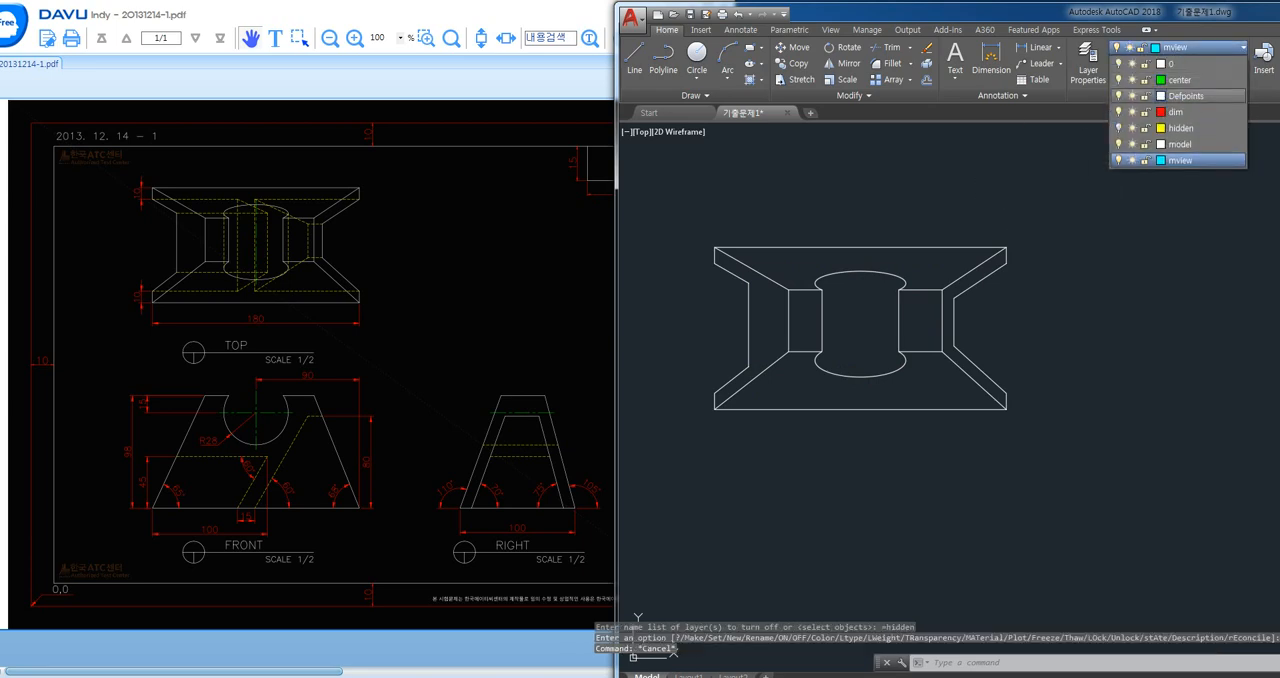
left_click(1118, 128)
left_click(1001, 184)
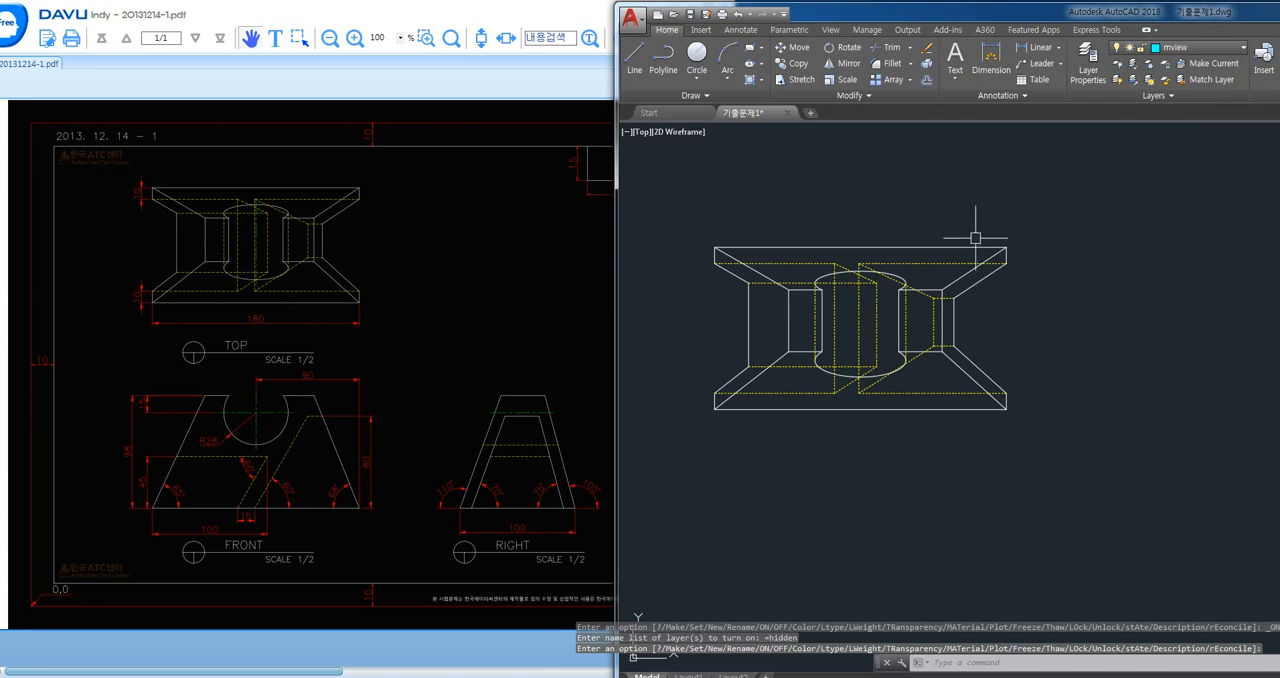
- Draw a vertical line from the front view's notch centre up through the top view
type("l")
key("Return")
mouse_move(890, 537)
middle_mouse_down()
mouse_move(872, 347)
mouse_move(875, 452)
middle_mouse_up()
left_click(848, 508)
left_click(1063, 147)
key("Return")
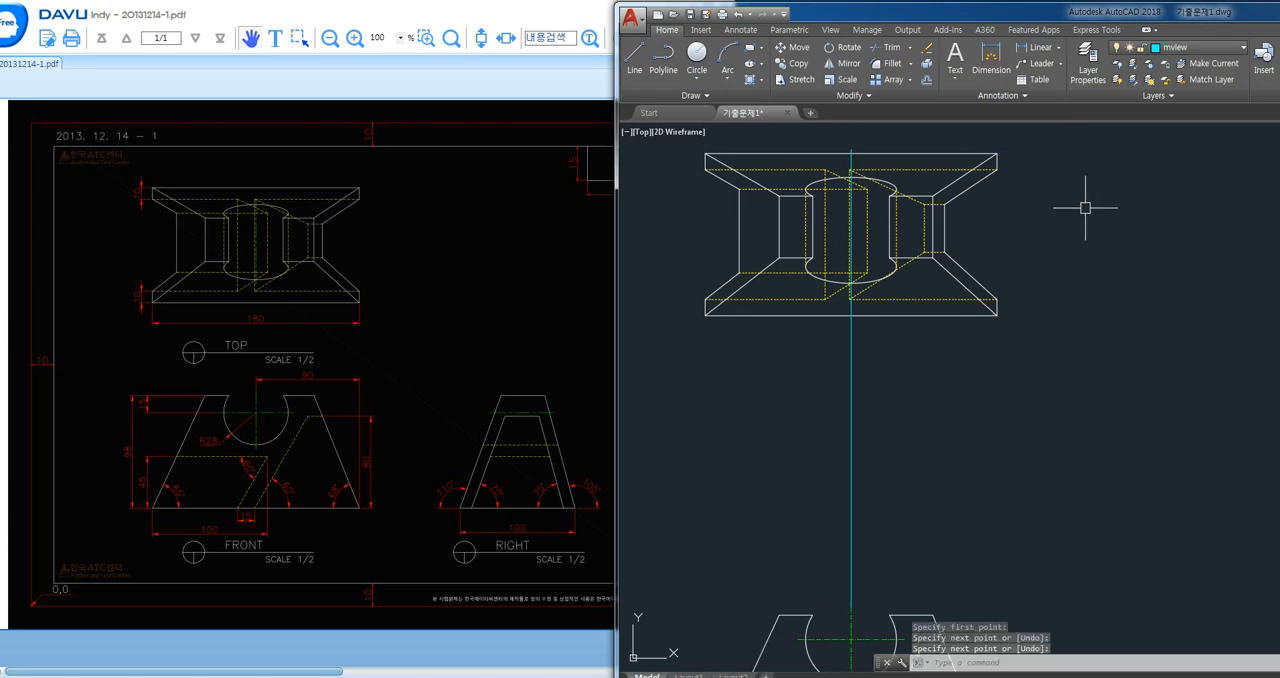
- Trim the vertical line's portions that extend outside the top view's outline
type("tr")
key("Return")
key("Return")
left_click(886, 350)
left_click(838, 336)
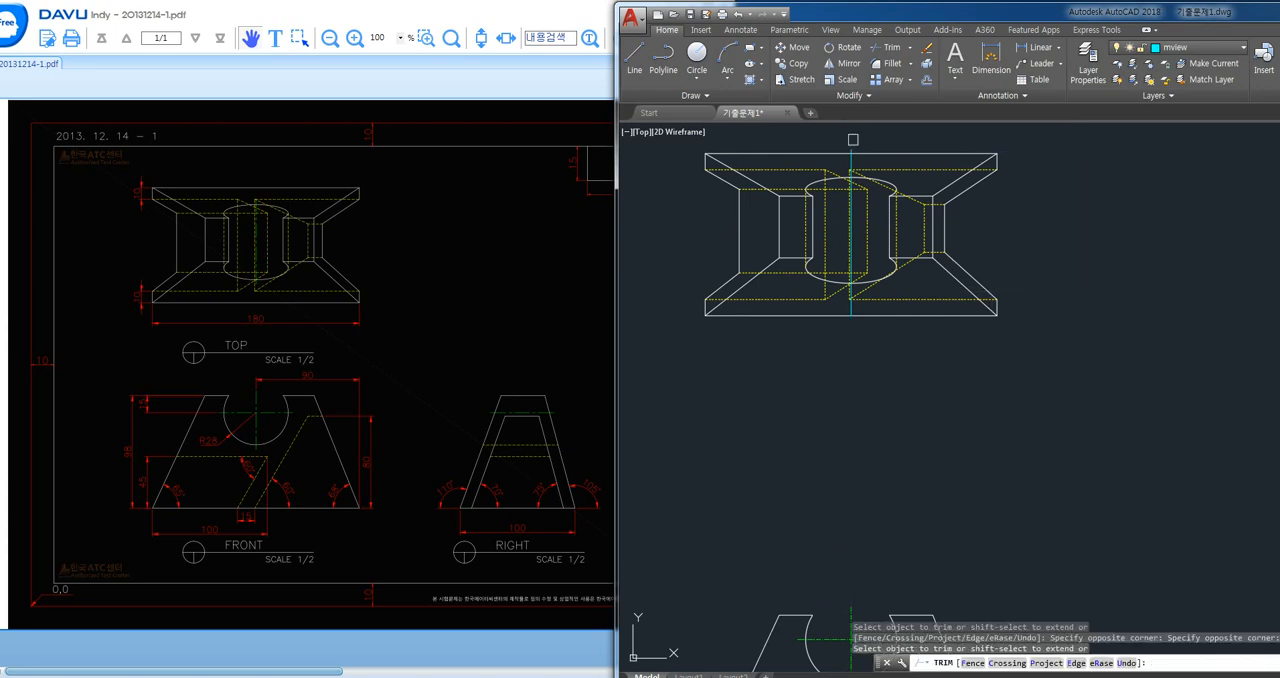
key("Return")
- Move the trimmed vertical line to the center layer
left_click(851, 240)
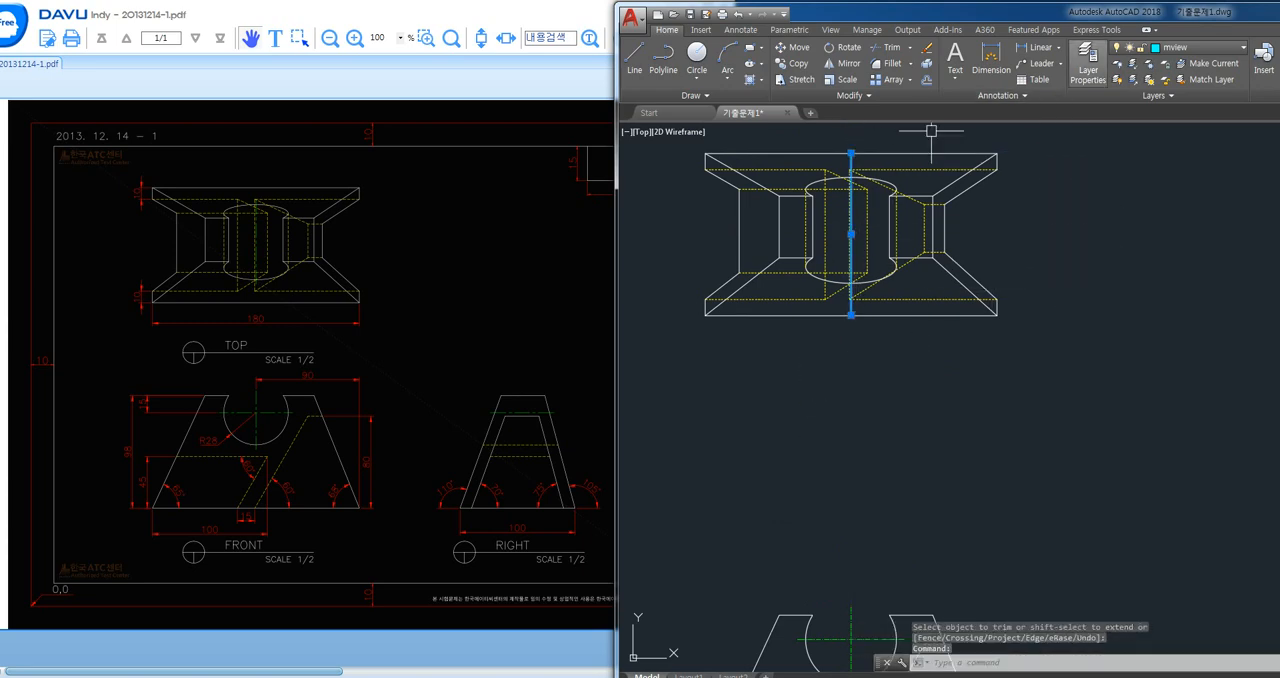
left_click(1180, 47)
left_click(1175, 62)
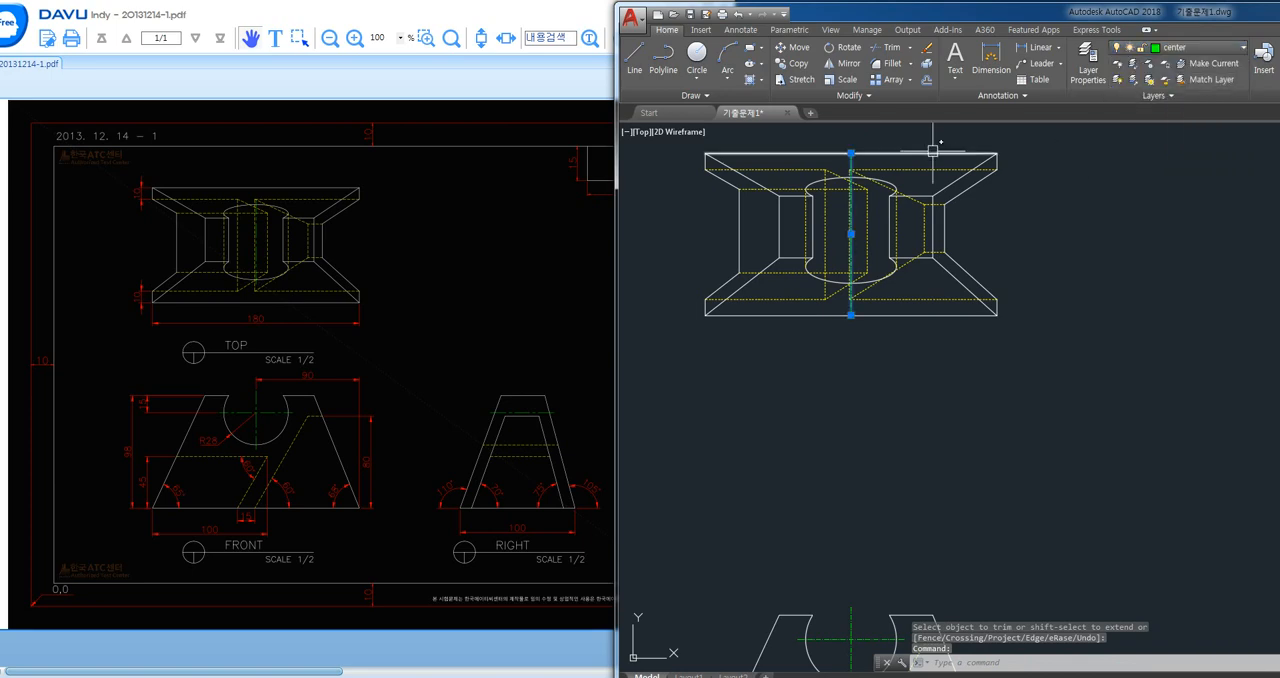
key("Escape")
key("Escape")
- Trim the centre line below the notch's lower ellipse and erase the leftover piece reaching the lower outer edge
scroll(832, 140, "up", 5)
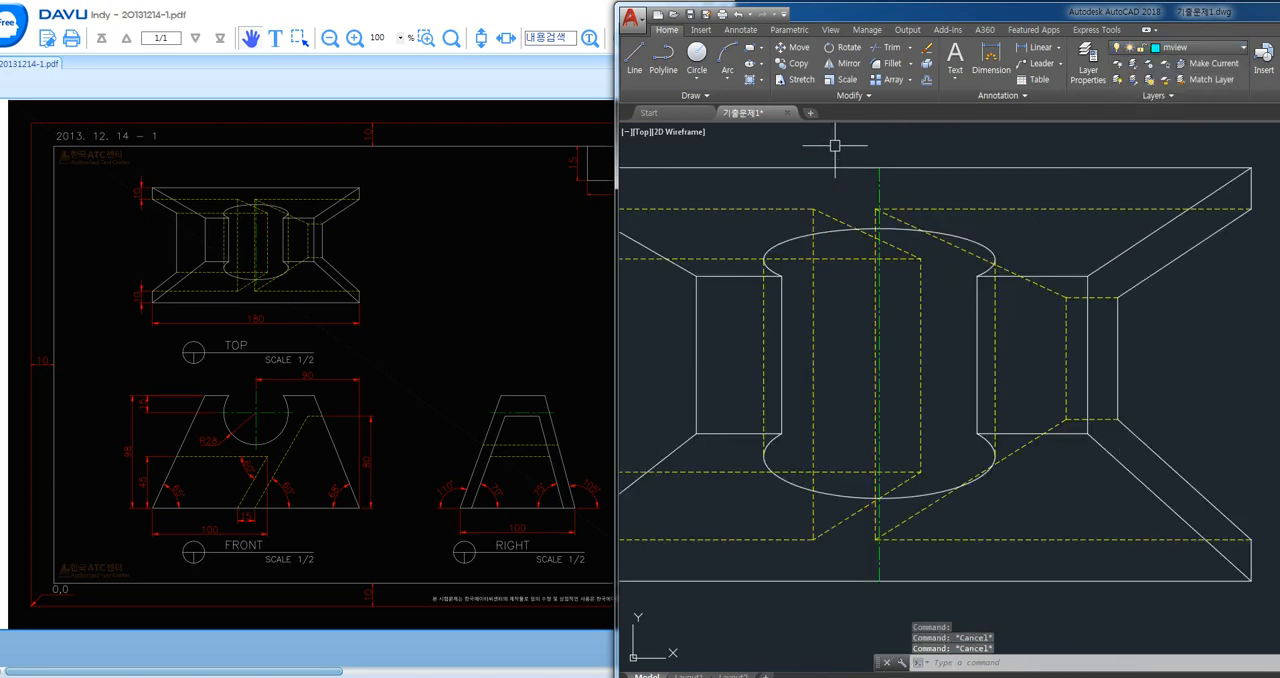
type("tr")
key("Return")
key("Return")
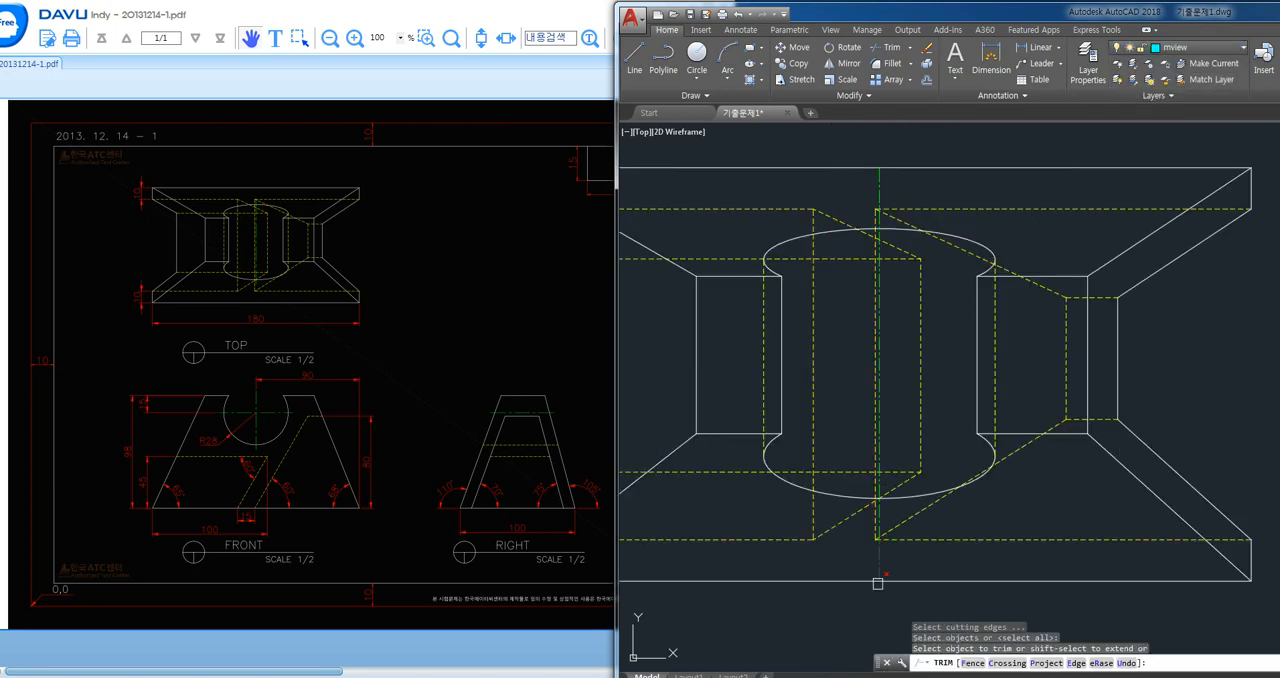
scroll(890, 532, "up", 5)
left_click(855, 471)
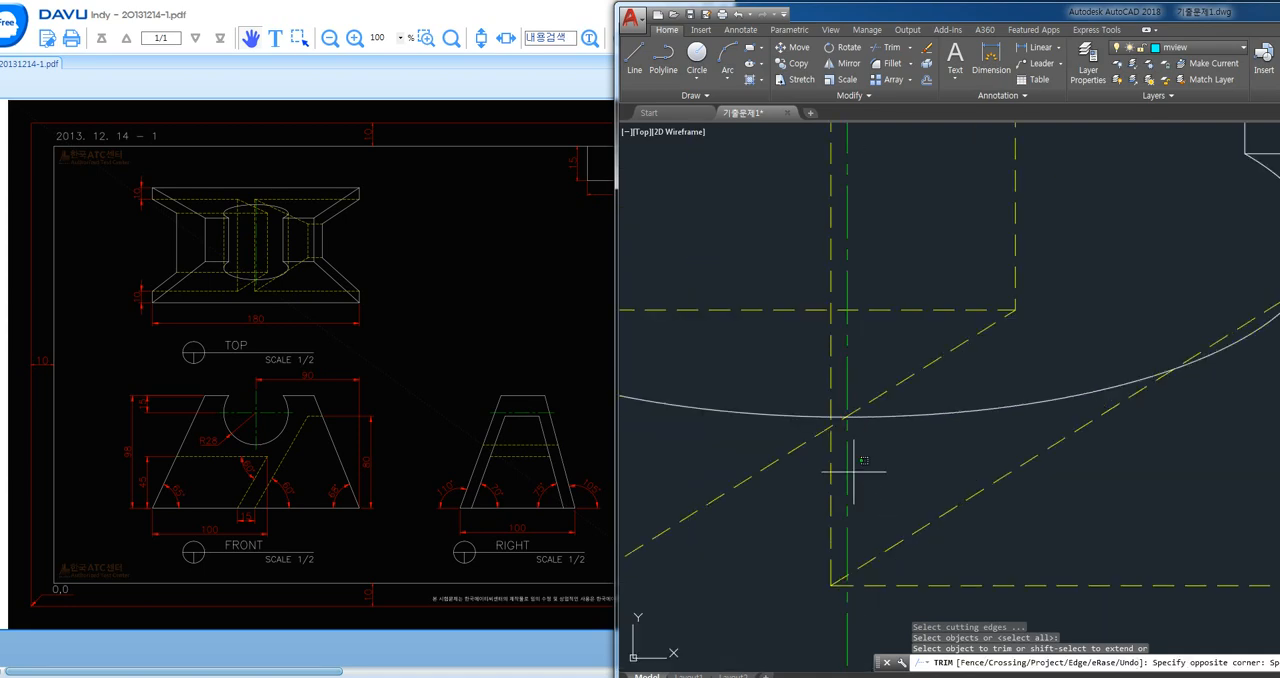
left_click(844, 474)
scroll(888, 503, "down", 4)
key("Return")
left_click(870, 570)
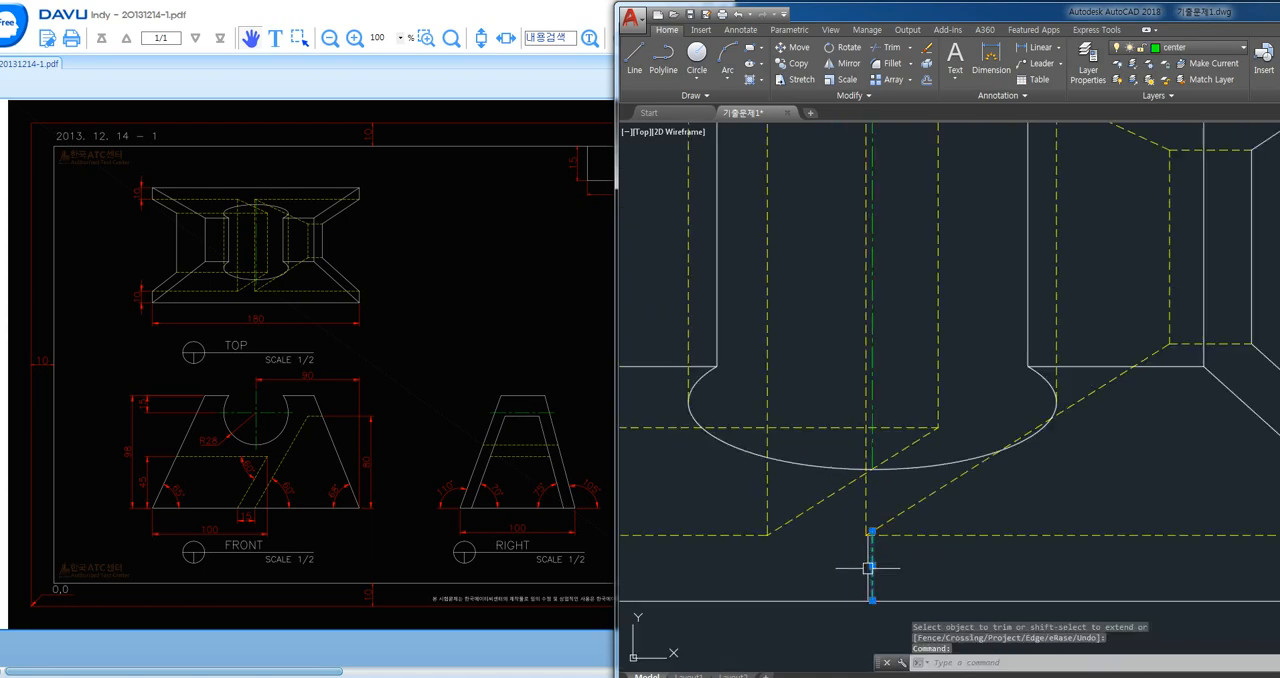
key("Delete")
- Trim the centre line above the notch's upper ellipse and erase the leftover piece reaching the upper outer edge
type("tr")
key("Return")
key("Return")
middle_click_drag(903, 347, 886, 473)
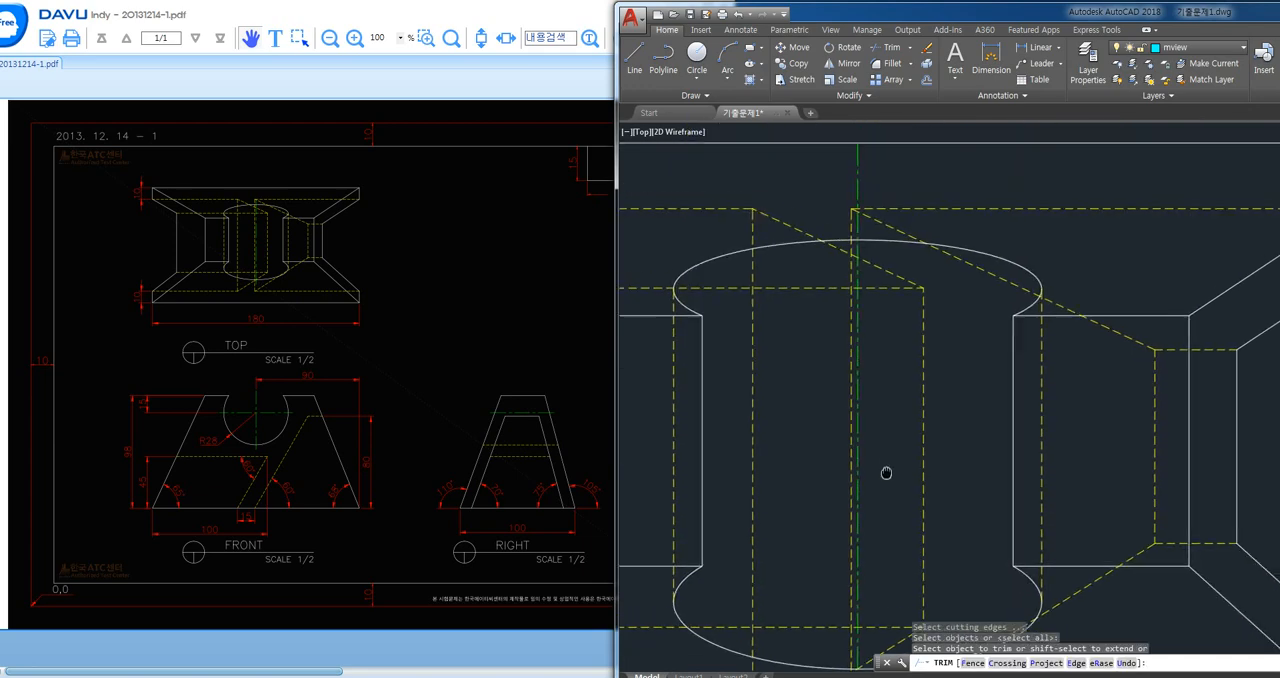
key("Escape")
left_click(857, 186)
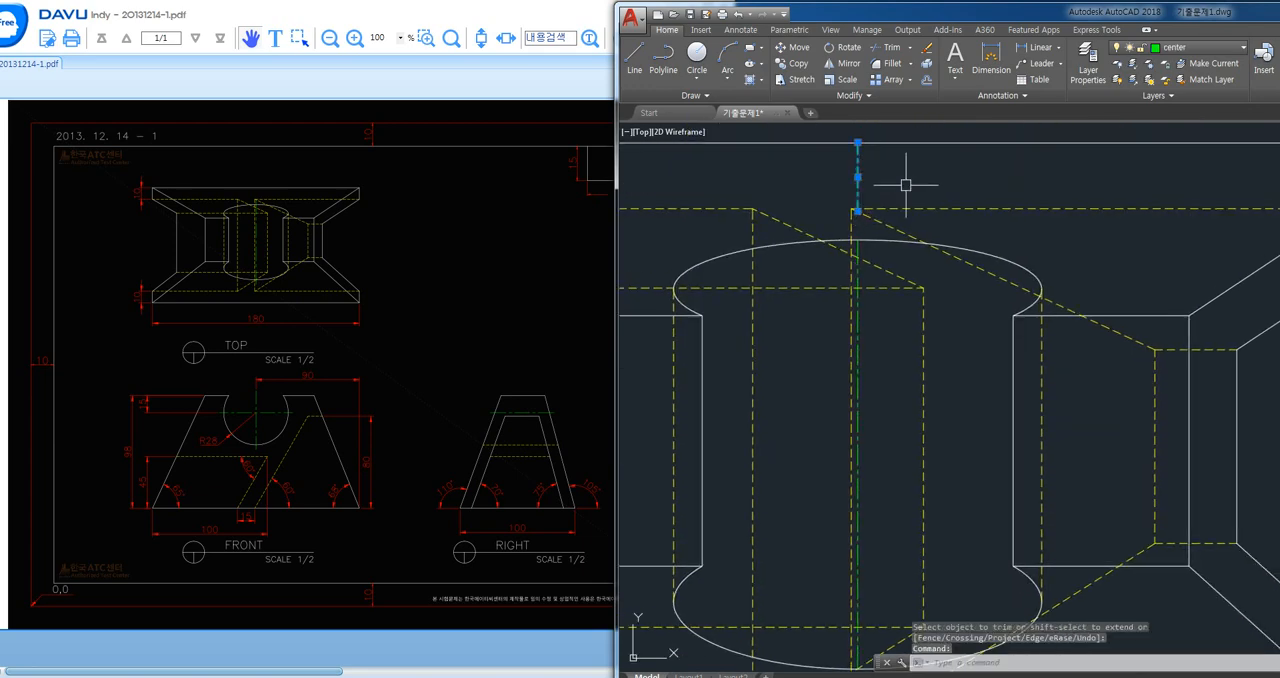
key("Delete")
- Lengthen the notch's centre line past both ellipses using the Delta option with increments of 2
type("l")
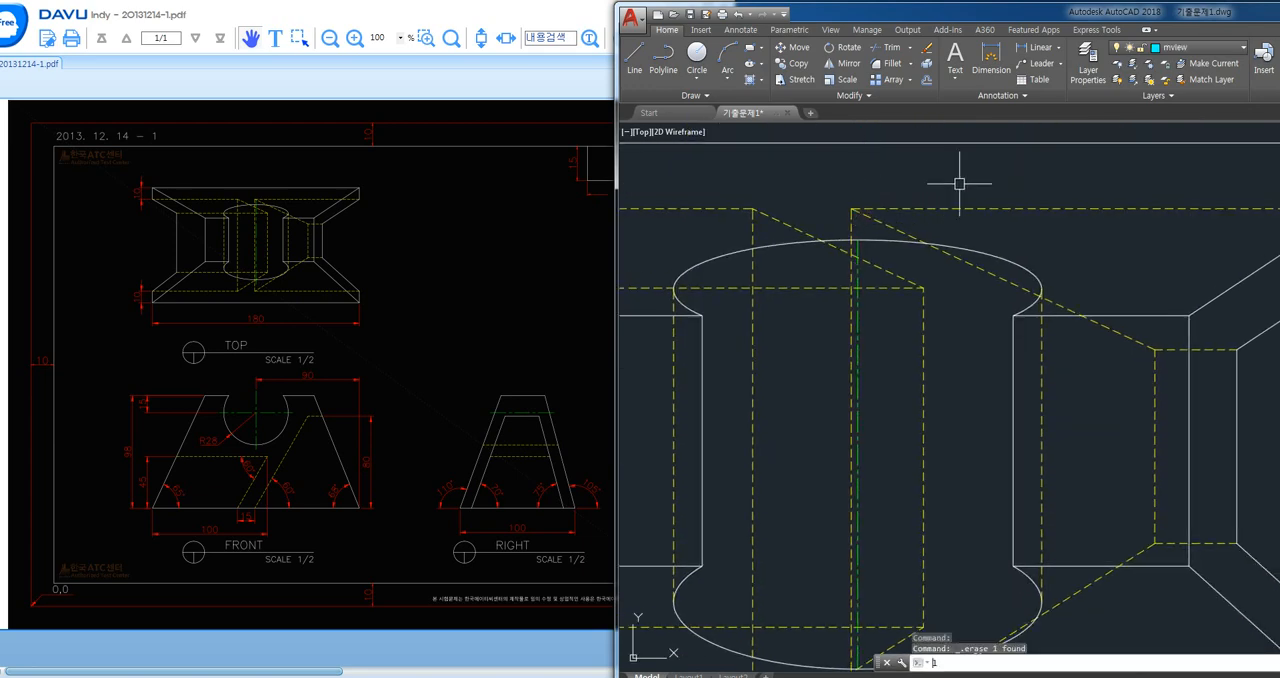
type("ect an")
key("Return")
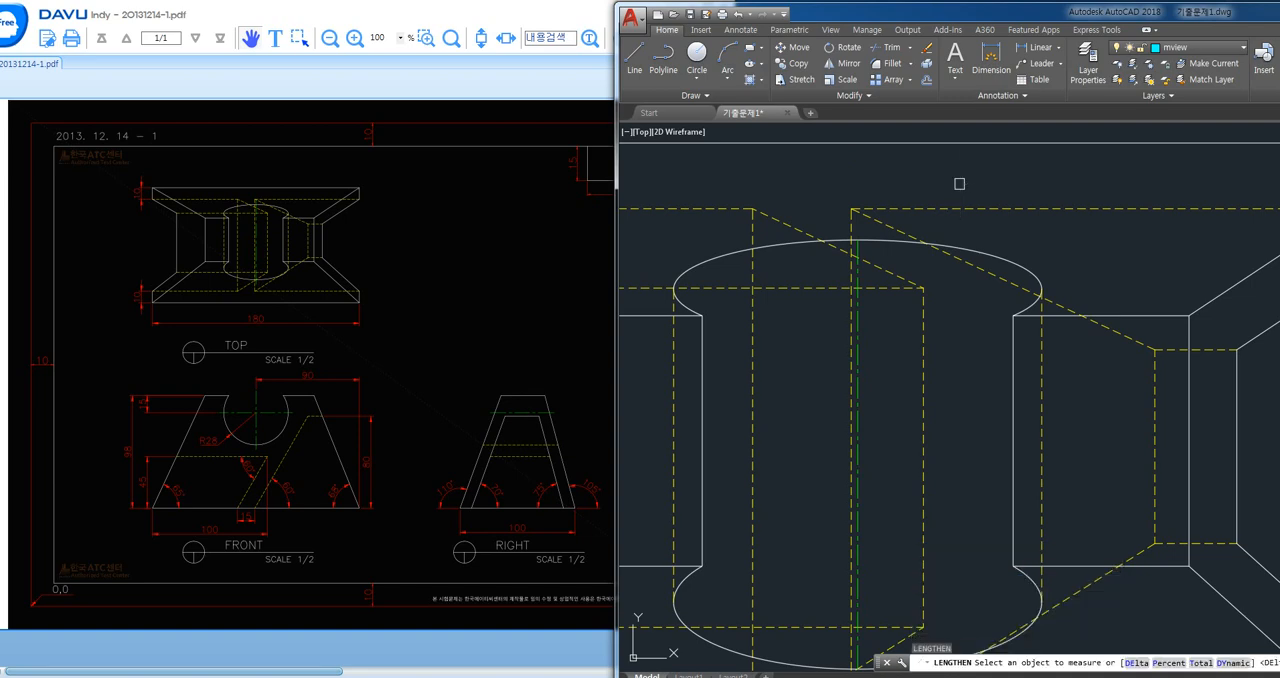
type("de")
key("Return")
type("2")
key("Return")
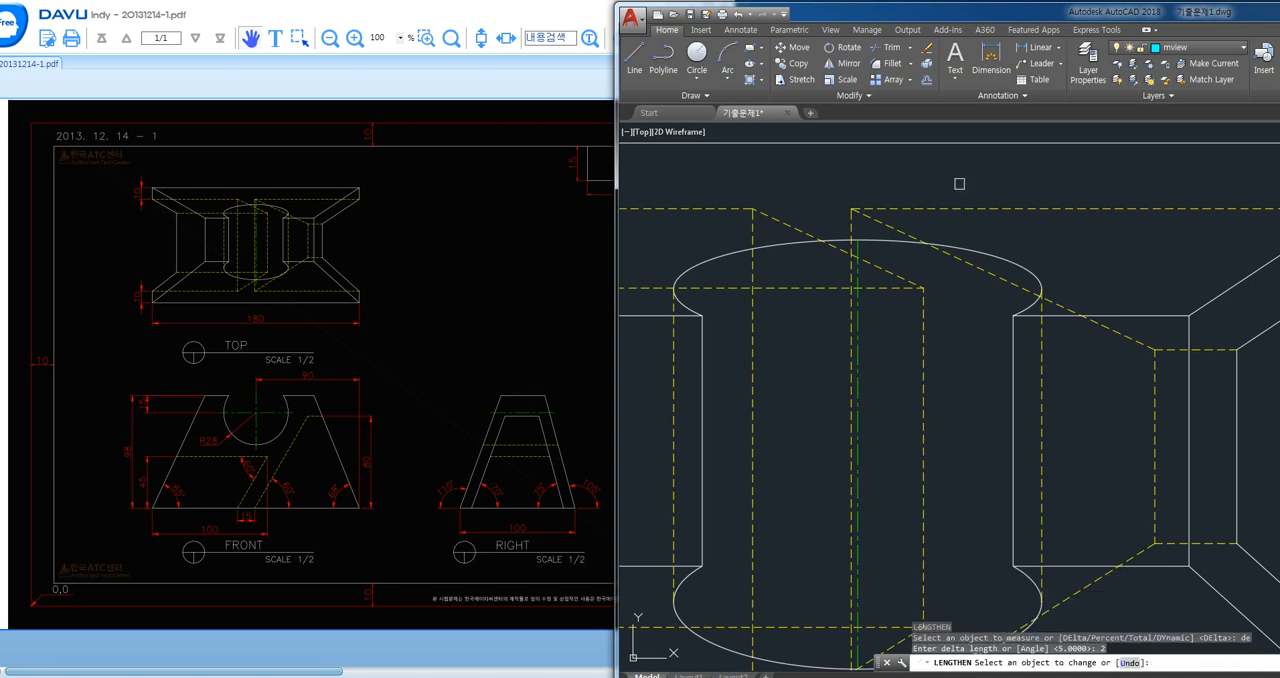
left_click(855, 278)
middle_click_drag(896, 485, 913, 278)
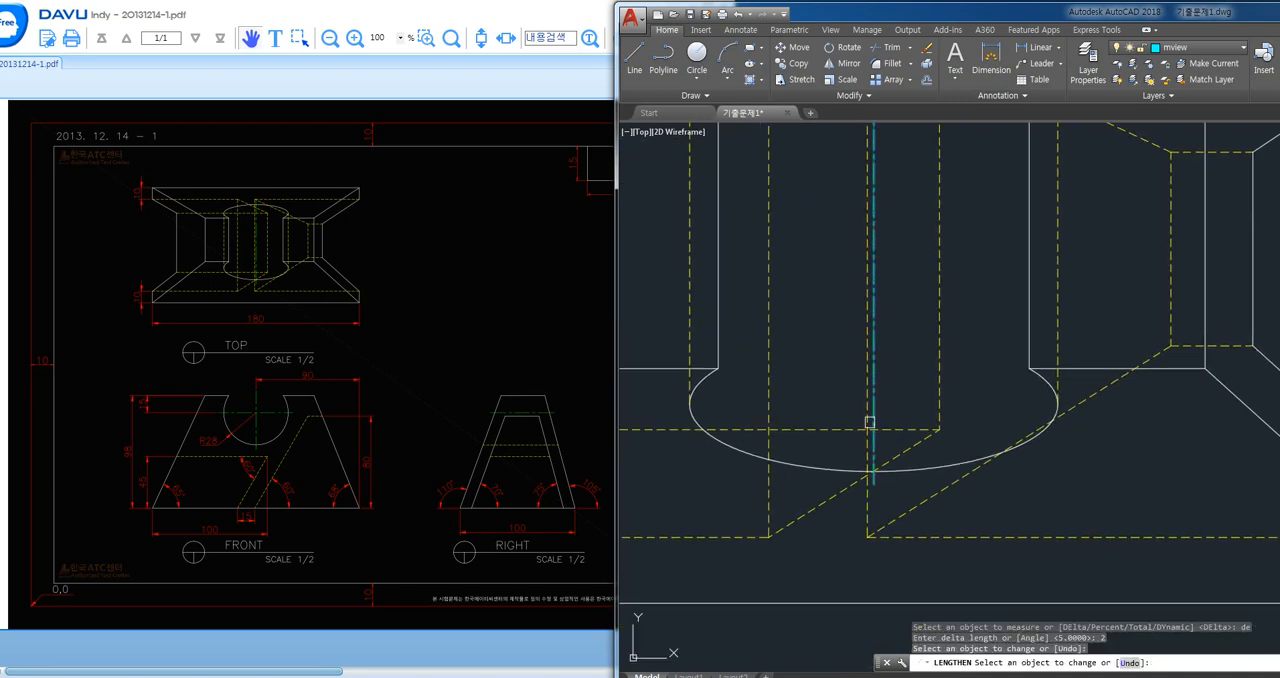
left_click(874, 438)
mouse_move(970, 323)
middle_mouse_down()
mouse_move(960, 440)
mouse_move(949, 209)
middle_mouse_up()
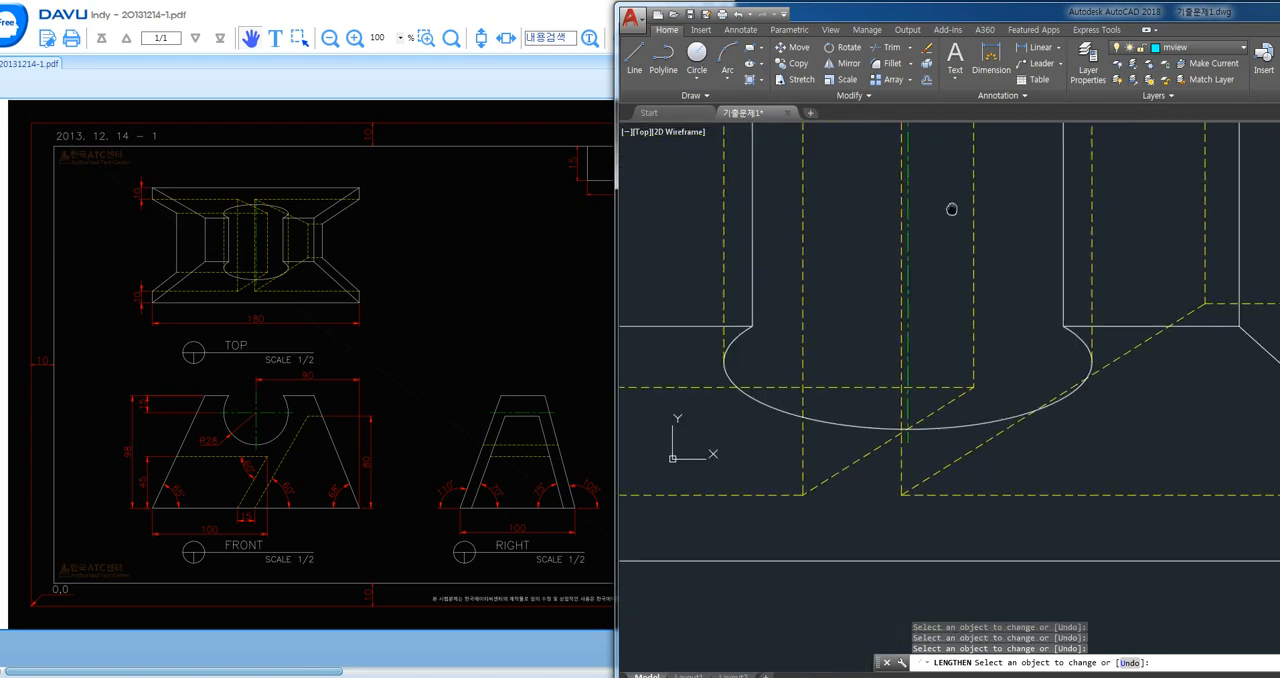
left_click(917, 371)
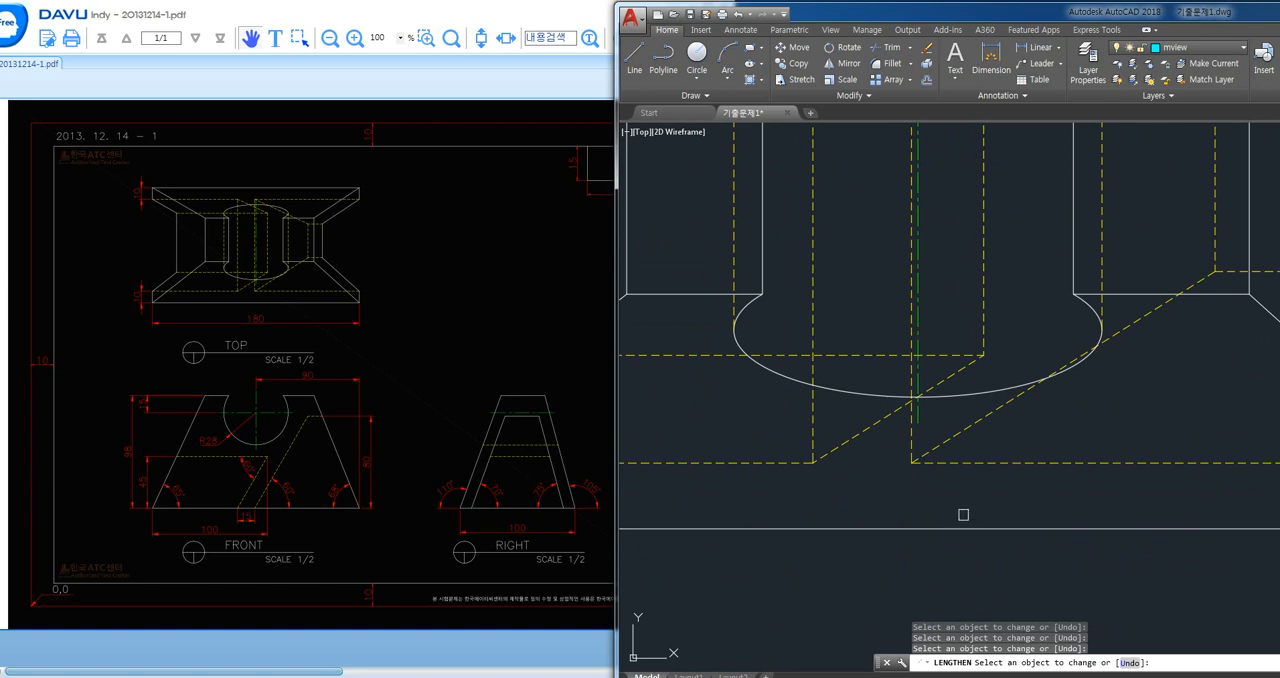
scroll(963, 515, "down", 5)
key("Escape")
scroll(1021, 350, "down", 1)
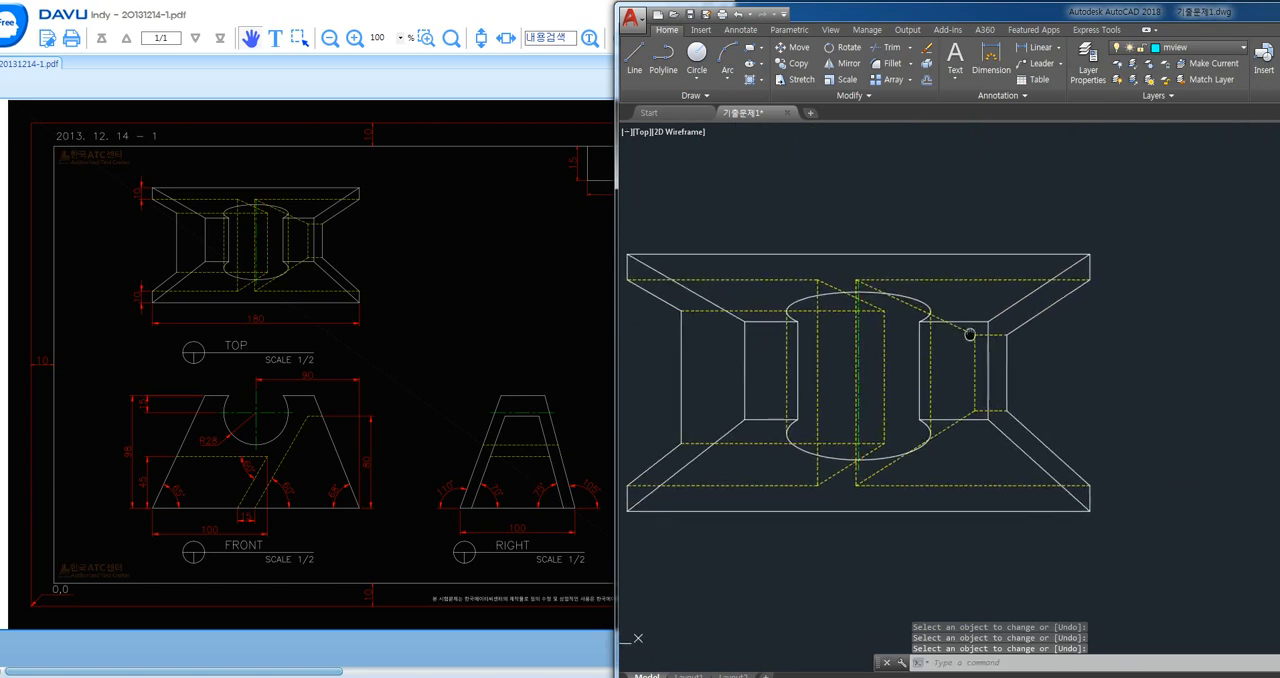
- Override the ISO-25 dimension style with an overall scale of 1 and text aligned with the dimension line
scroll(1114, 351, "down", 3)
mouse_move(1114, 351)
middle_mouse_down()
mouse_move(974, 263)
mouse_move(939, 280)
mouse_move(943, 302)
middle_mouse_up()
scroll(942, 279, "down", 1)
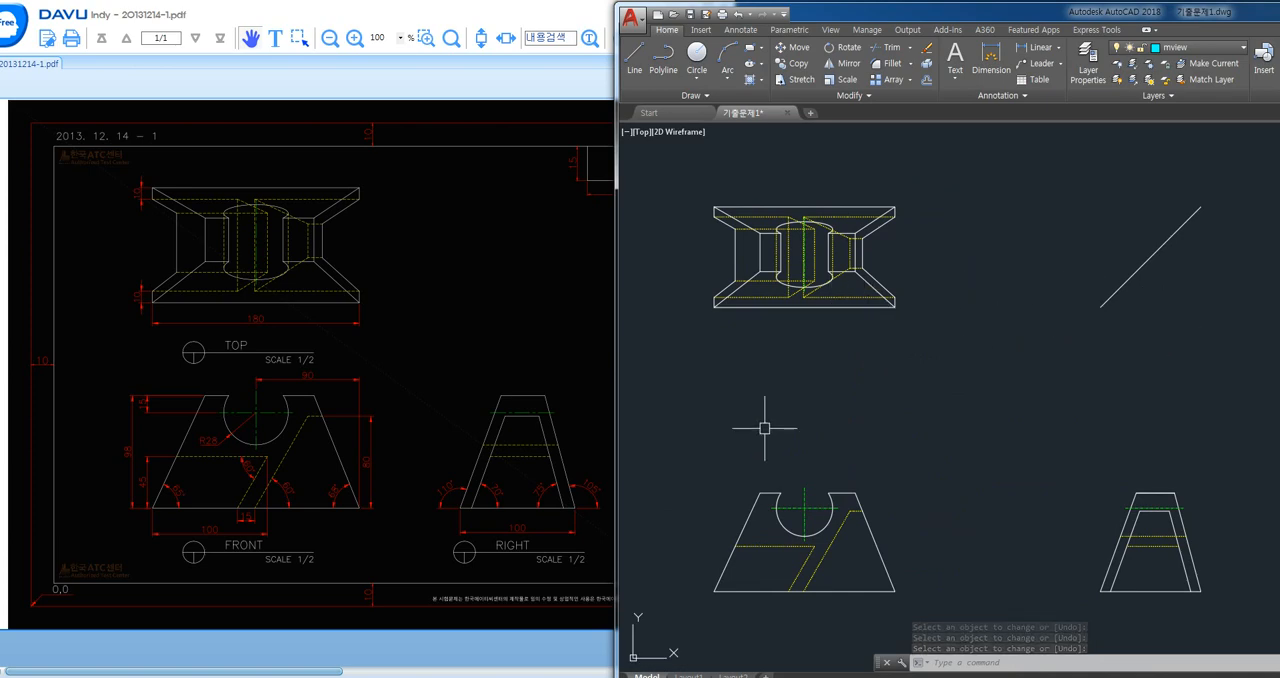
type("d")
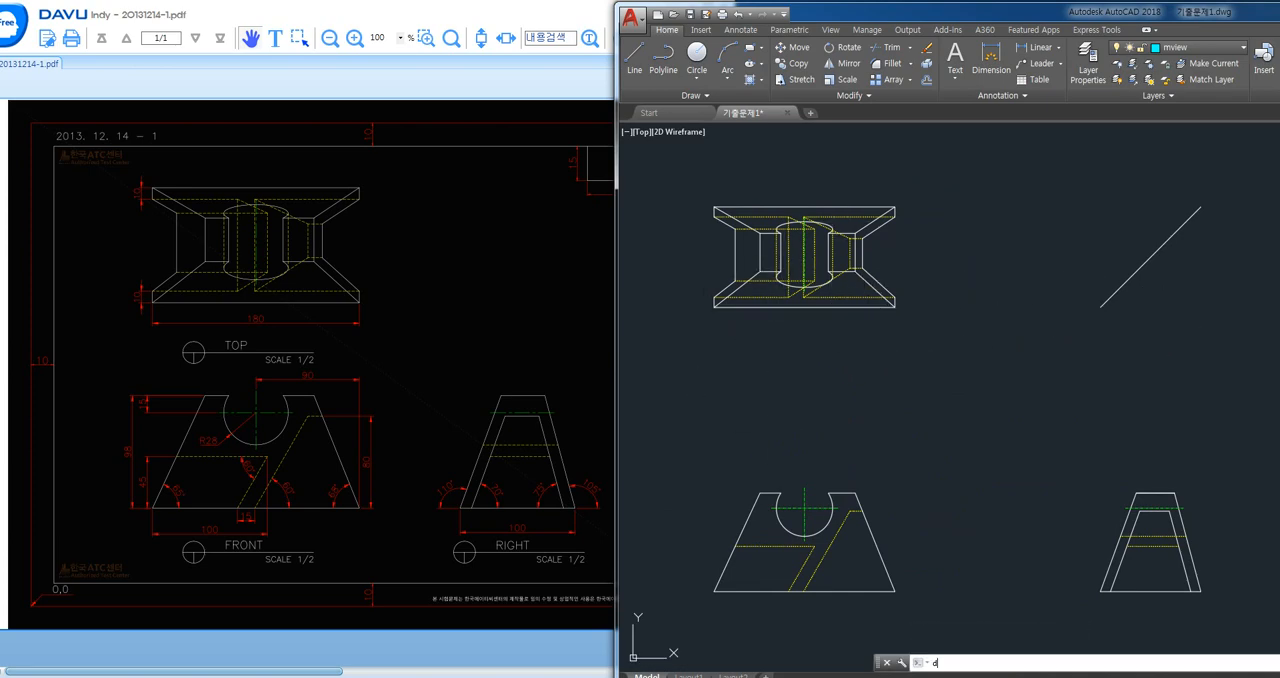
key("Return")
left_click(1240, 346)
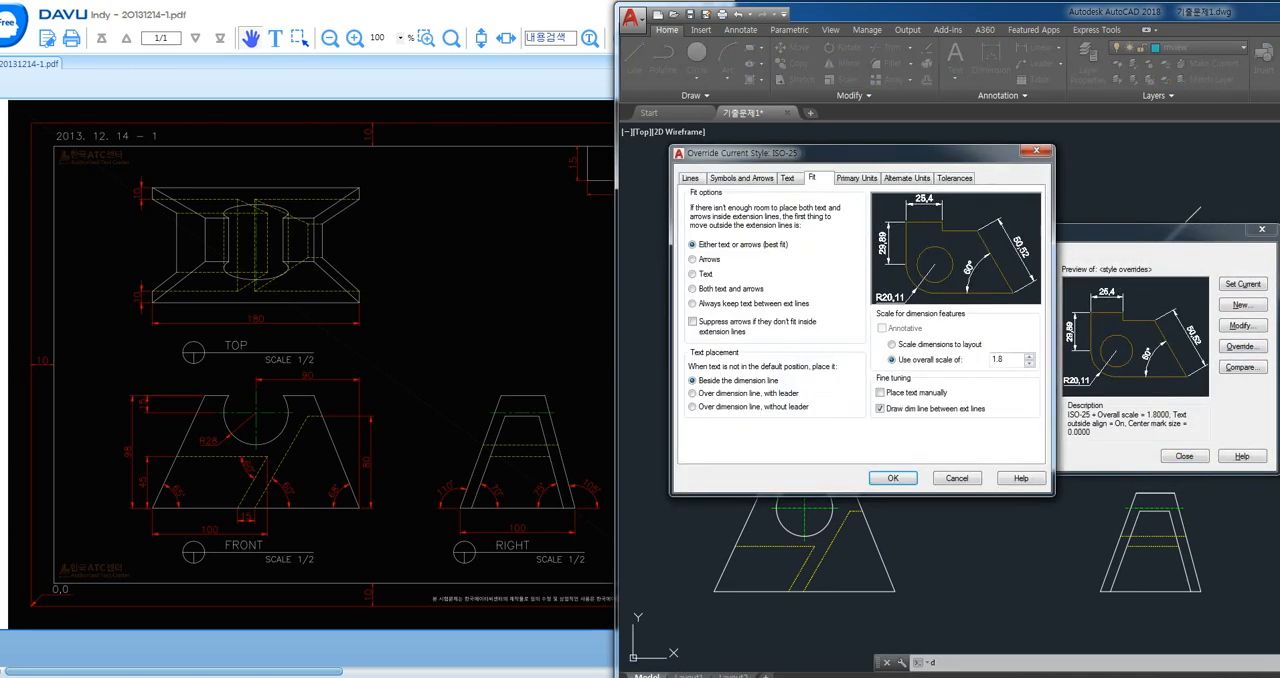
left_click(741, 178)
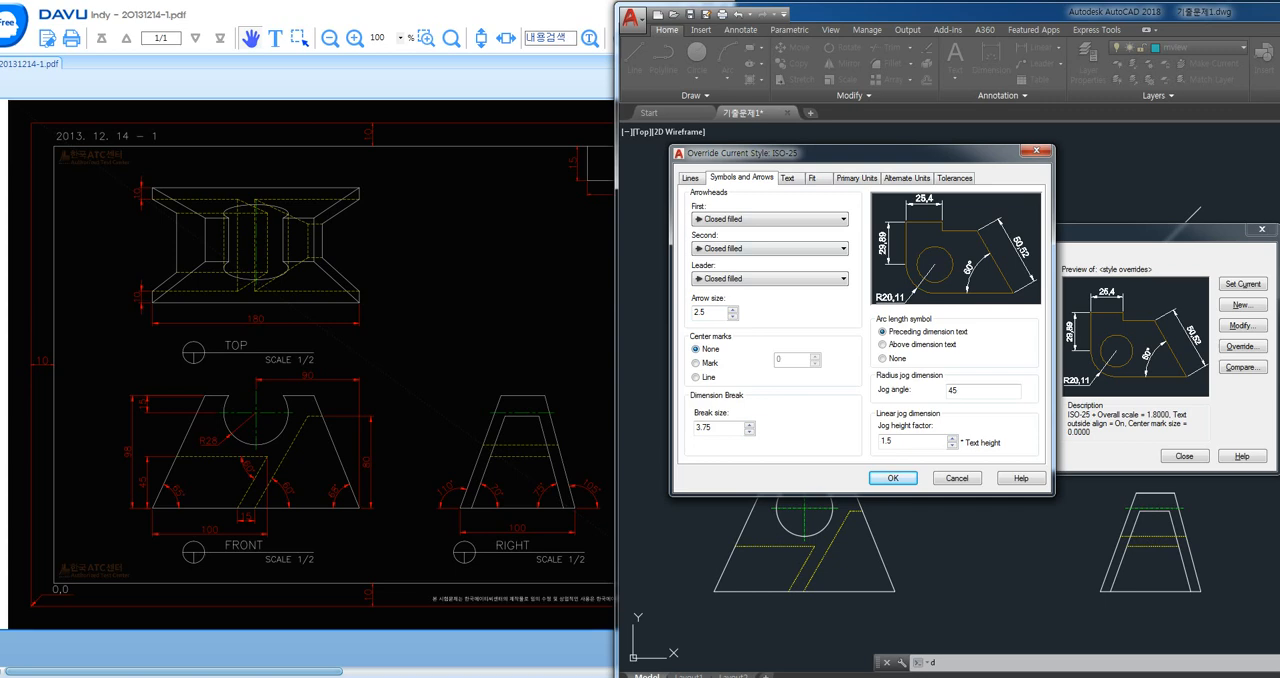
left_click(812, 178)
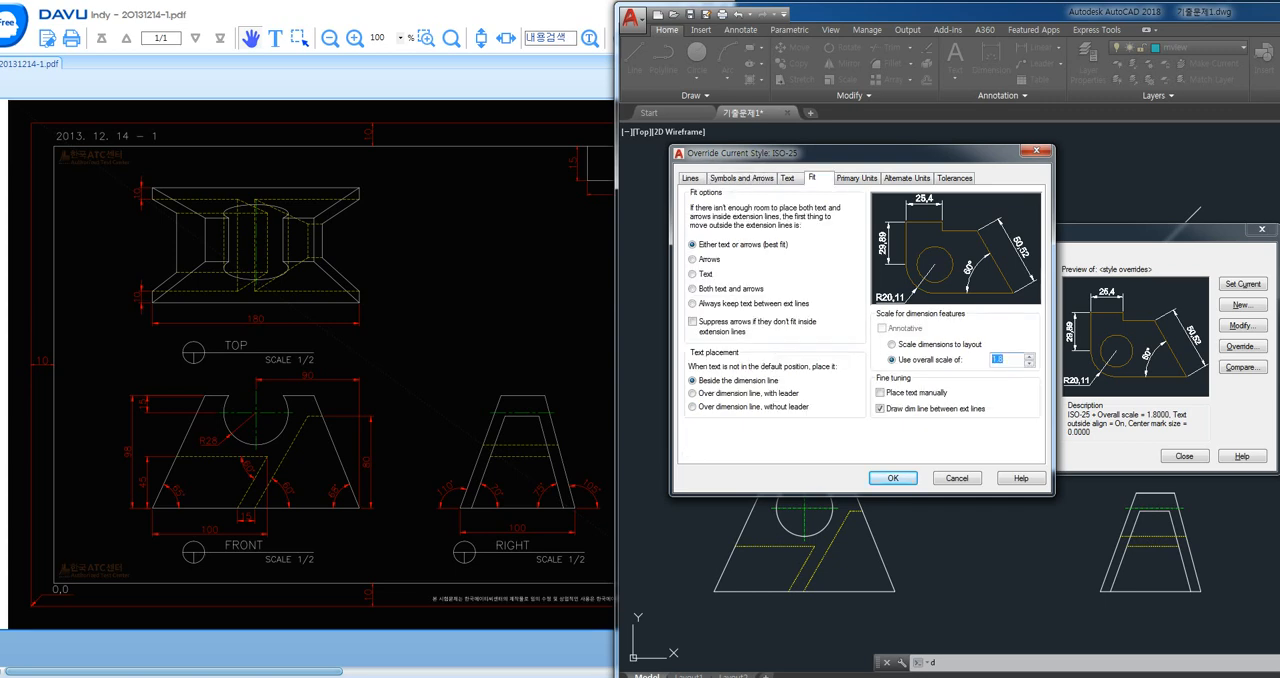
type("1")
left_click(788, 178)
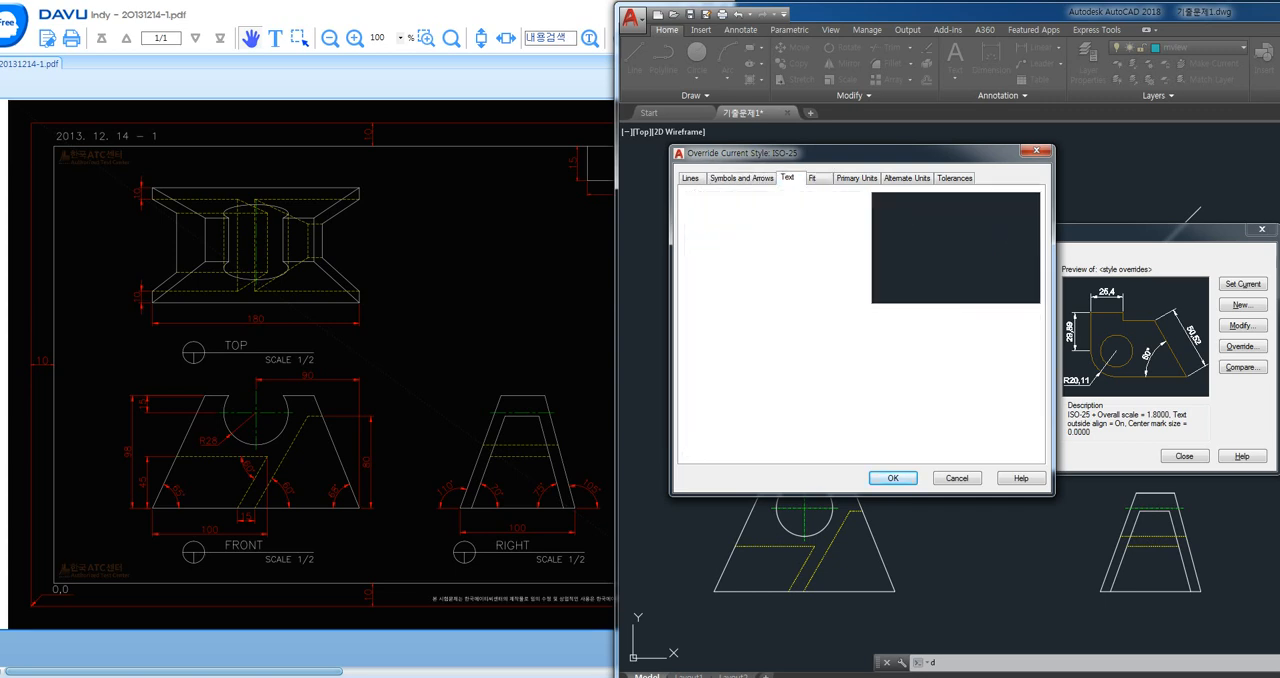
left_click(882, 386)
left_click(893, 478)
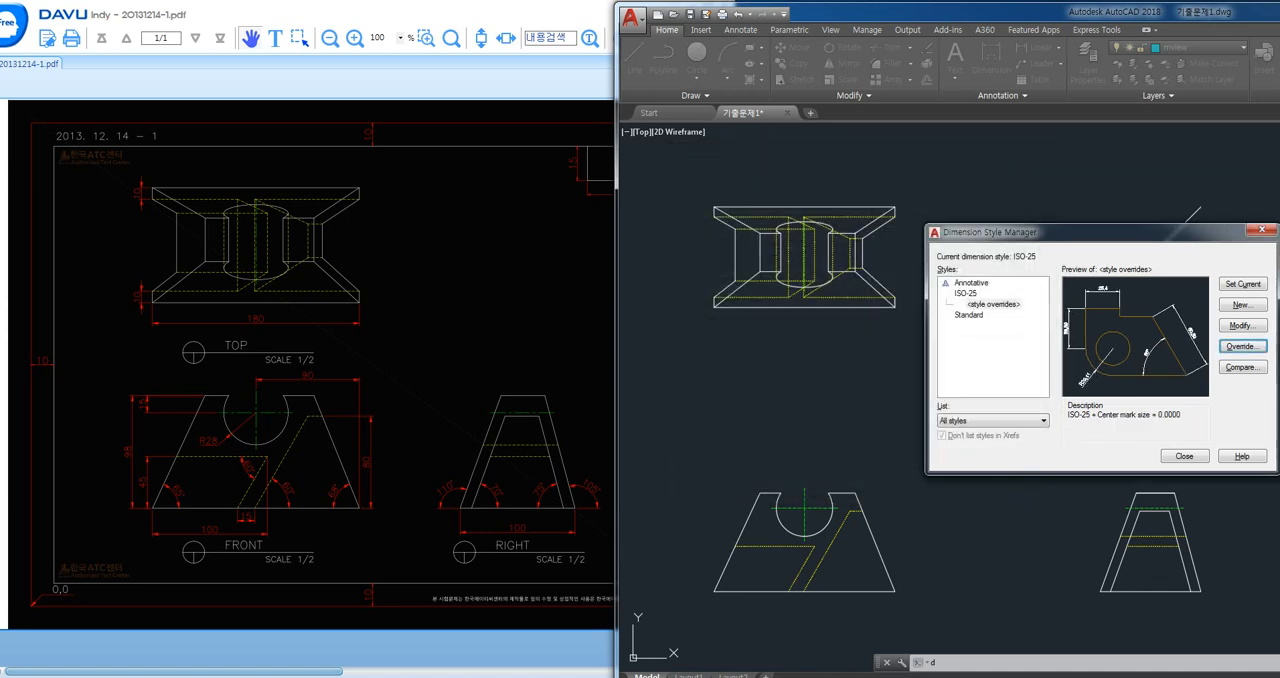
left_click(1184, 456)
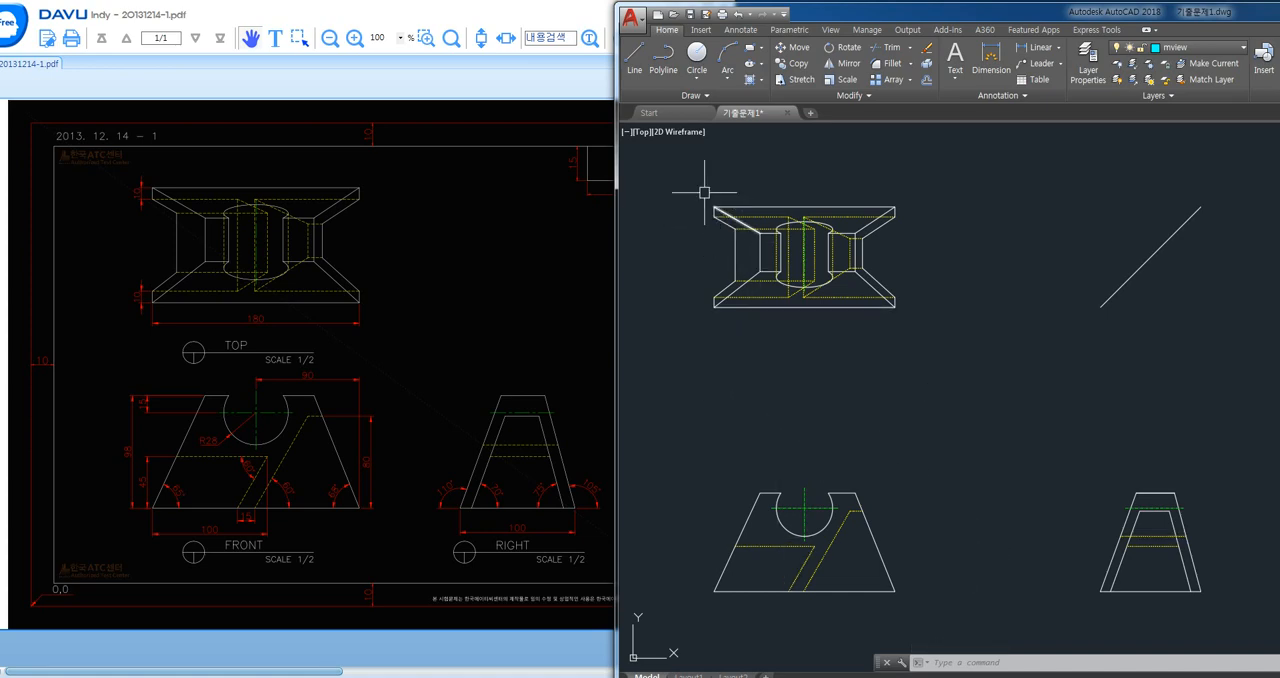
- Make dim the current layer for dimensioning the top view
scroll(695, 197, "up", 4)
middle_click_drag(714, 214, 714, 209)
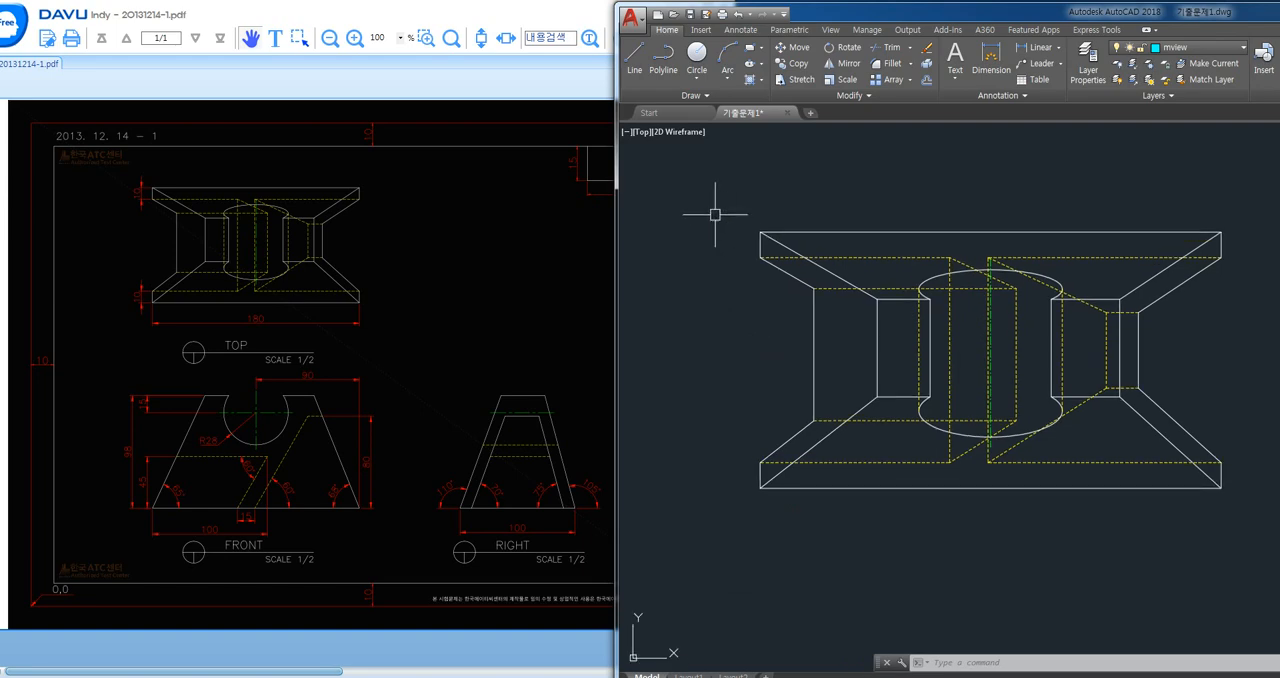
type("dli")
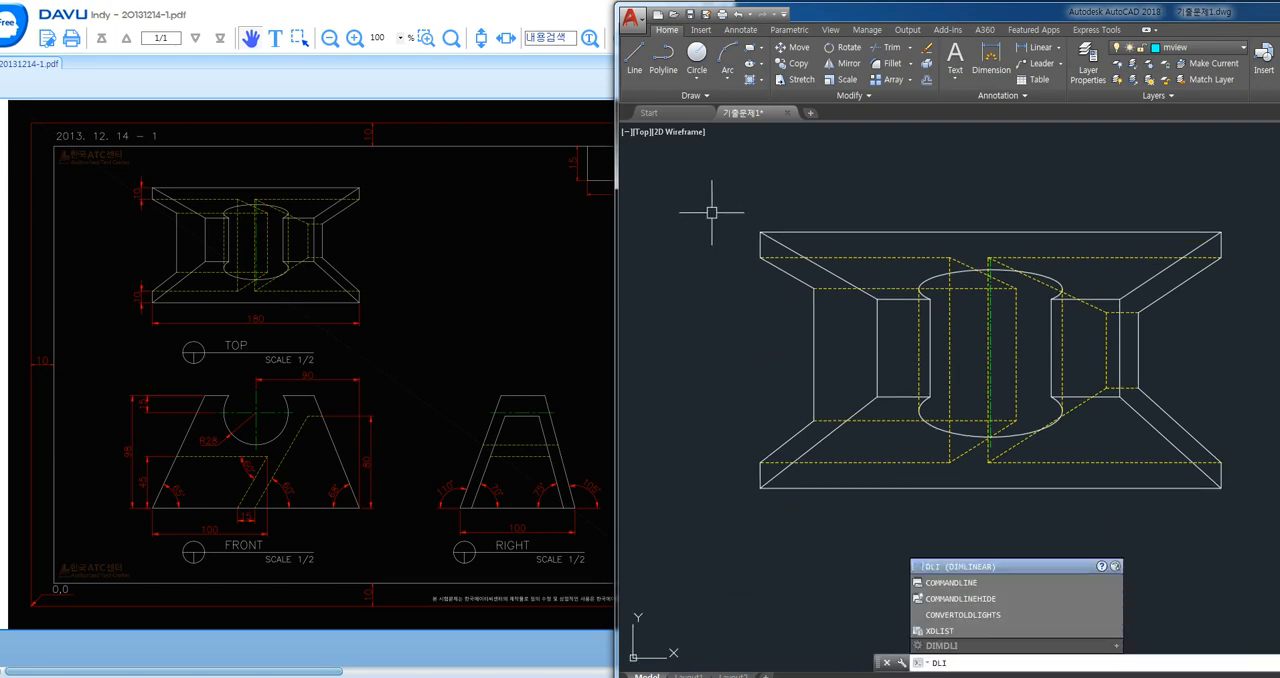
key("Return")
left_click(1195, 47)
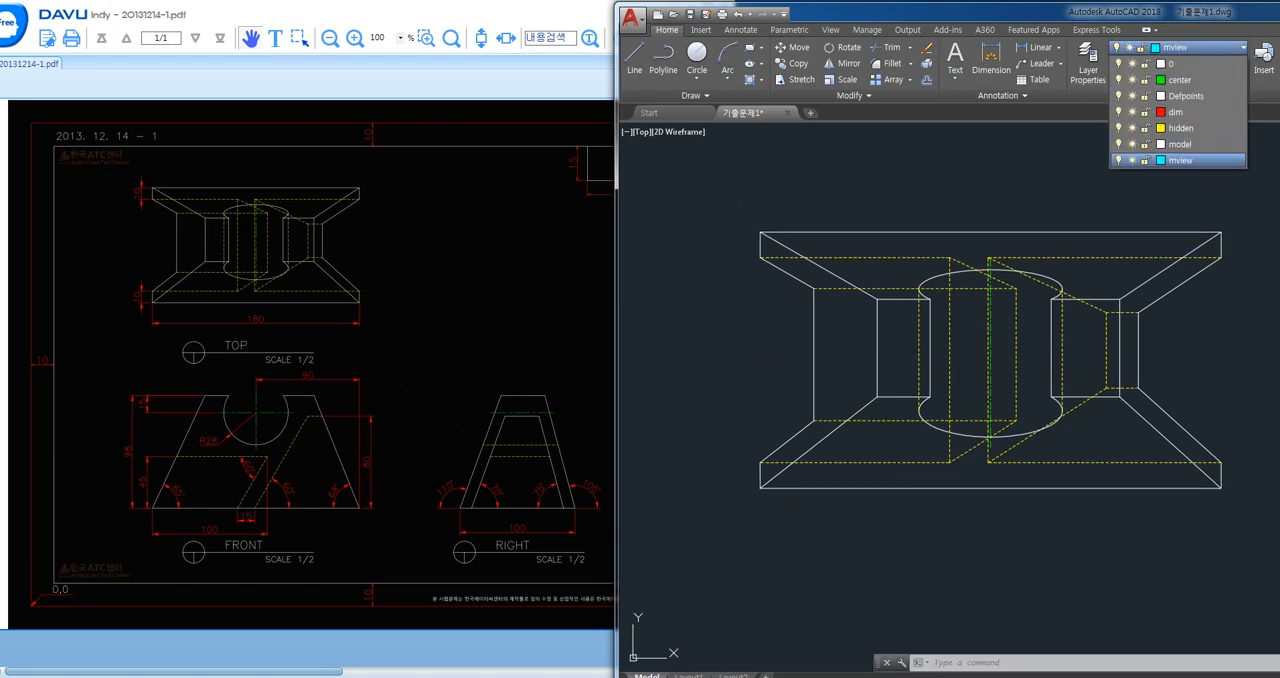
left_click(1175, 112)
- Add a vertical linear dimension to the short upper-left edge of the top view, placed outside the outline
type("dli")
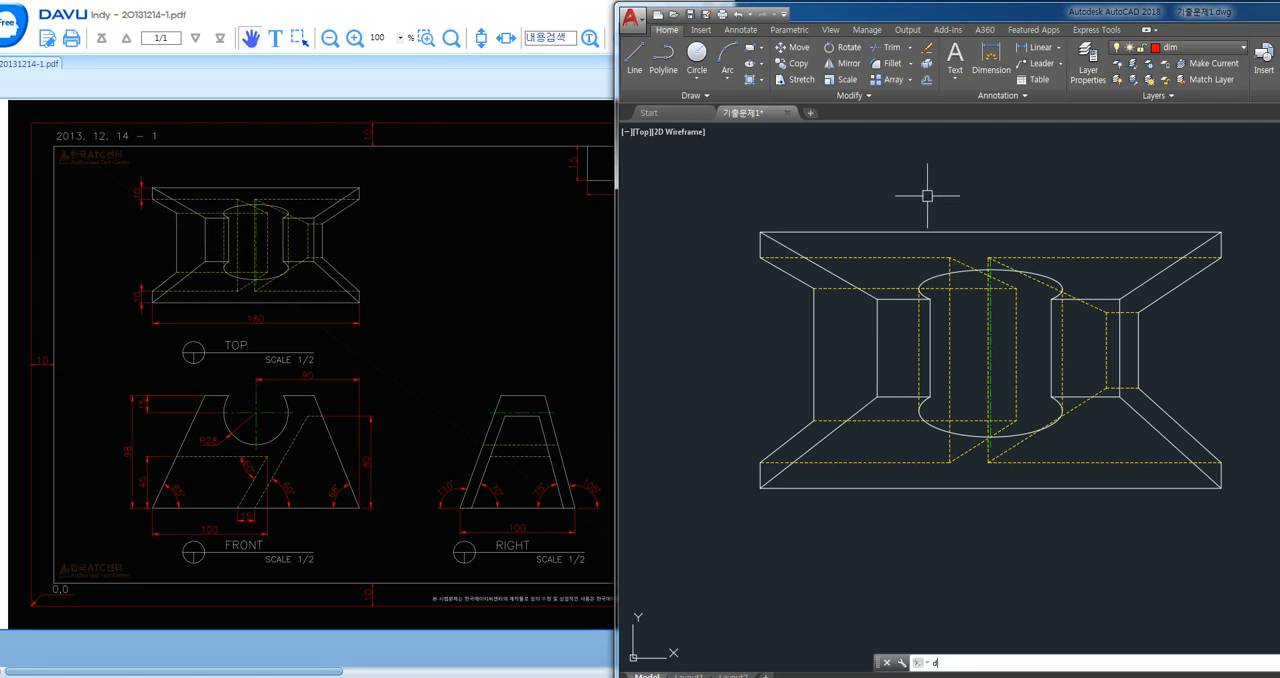
key("Return")
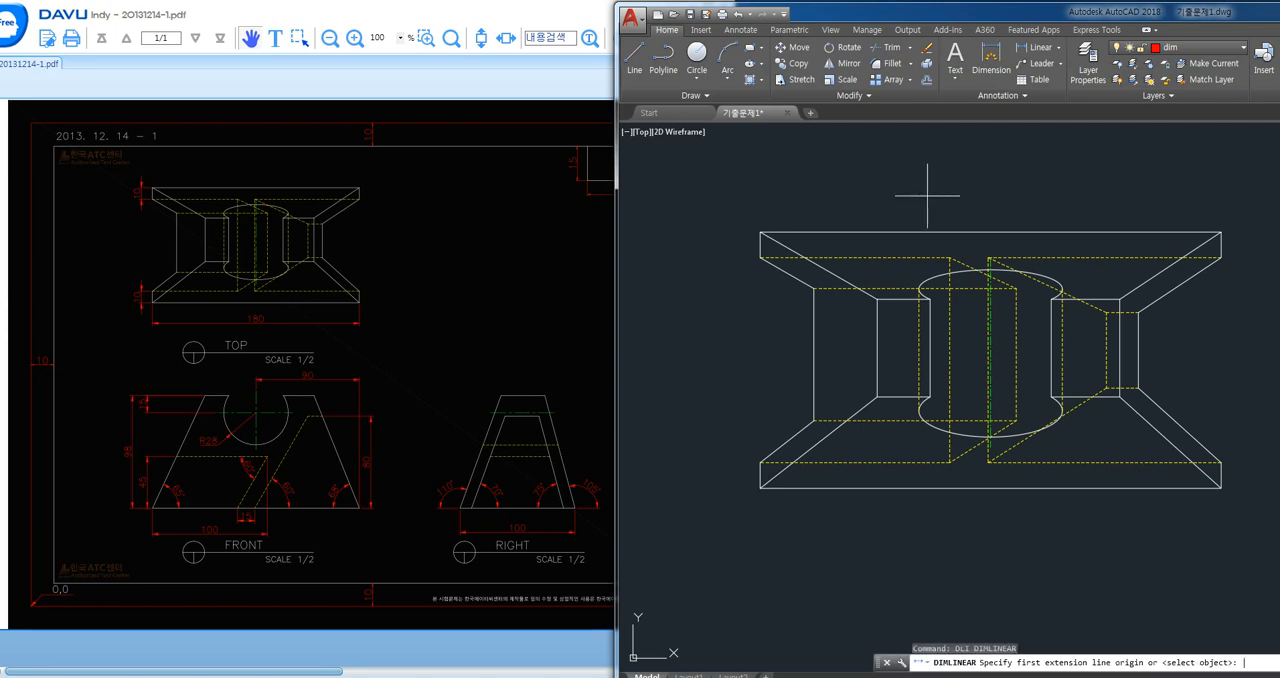
left_click(760, 230)
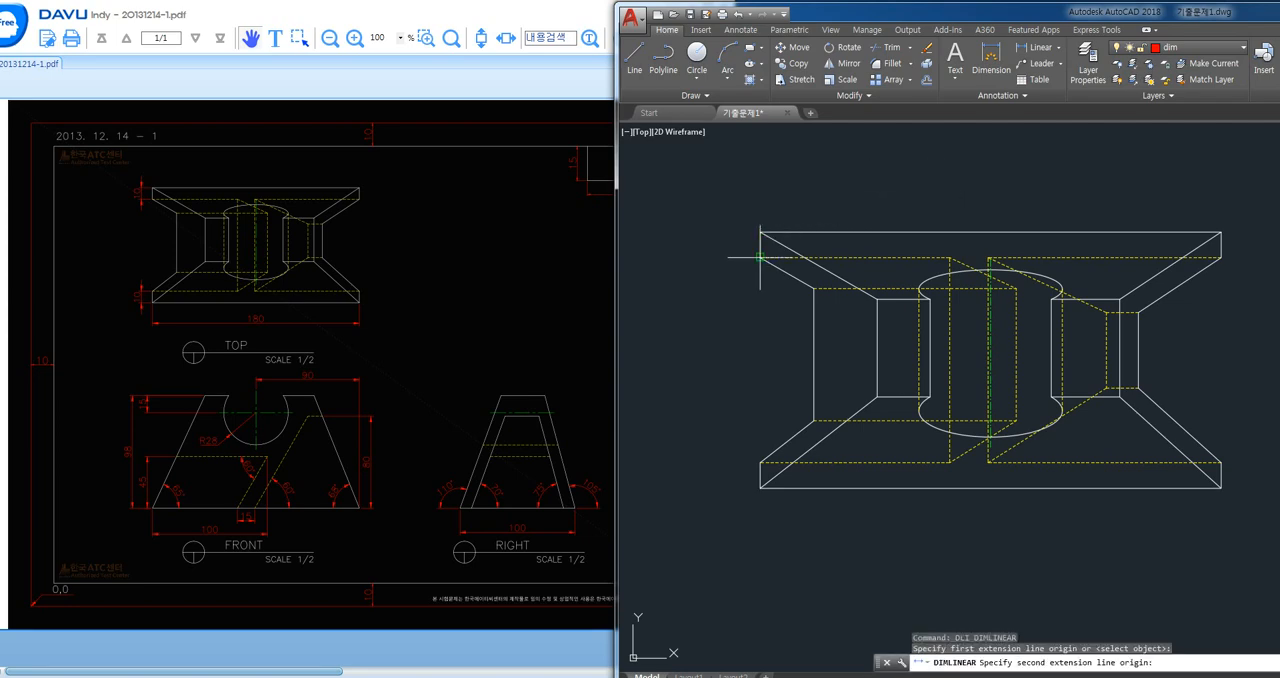
left_click(760, 258)
left_click(742, 245)
- Override the ISO-25 dimension style with an overall scale of 1.7
scroll(757, 251, "up", 2)
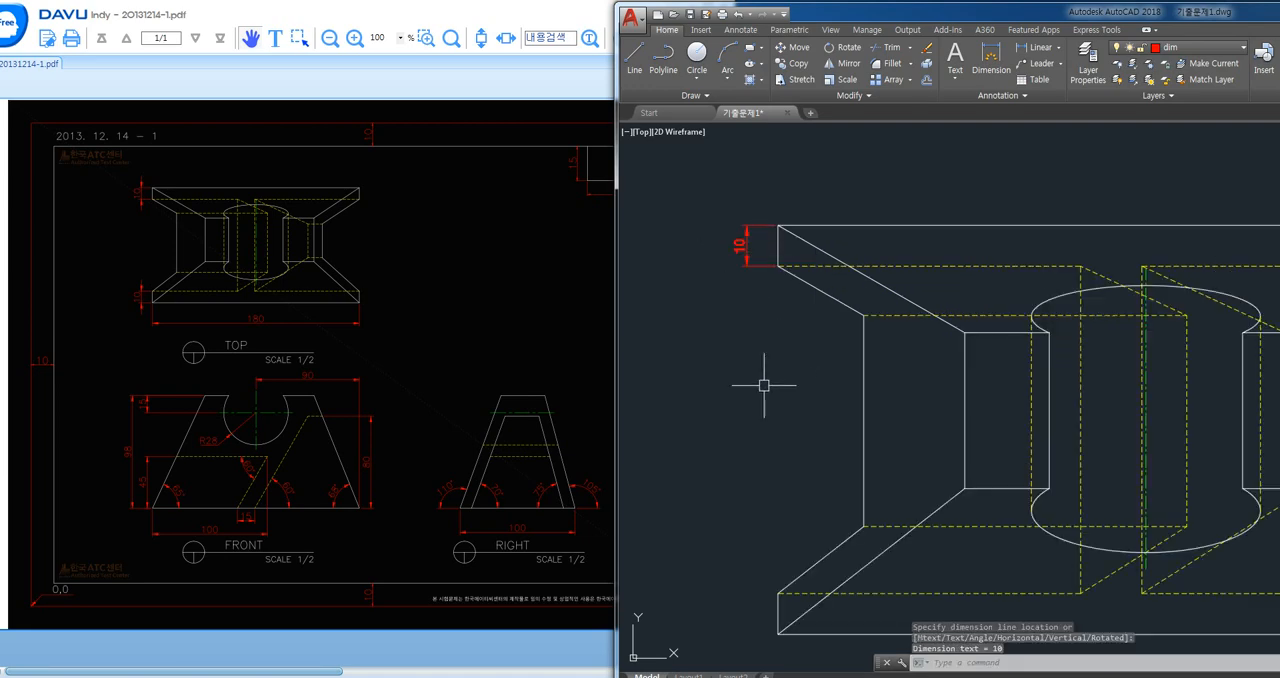
type("d")
key("Return")
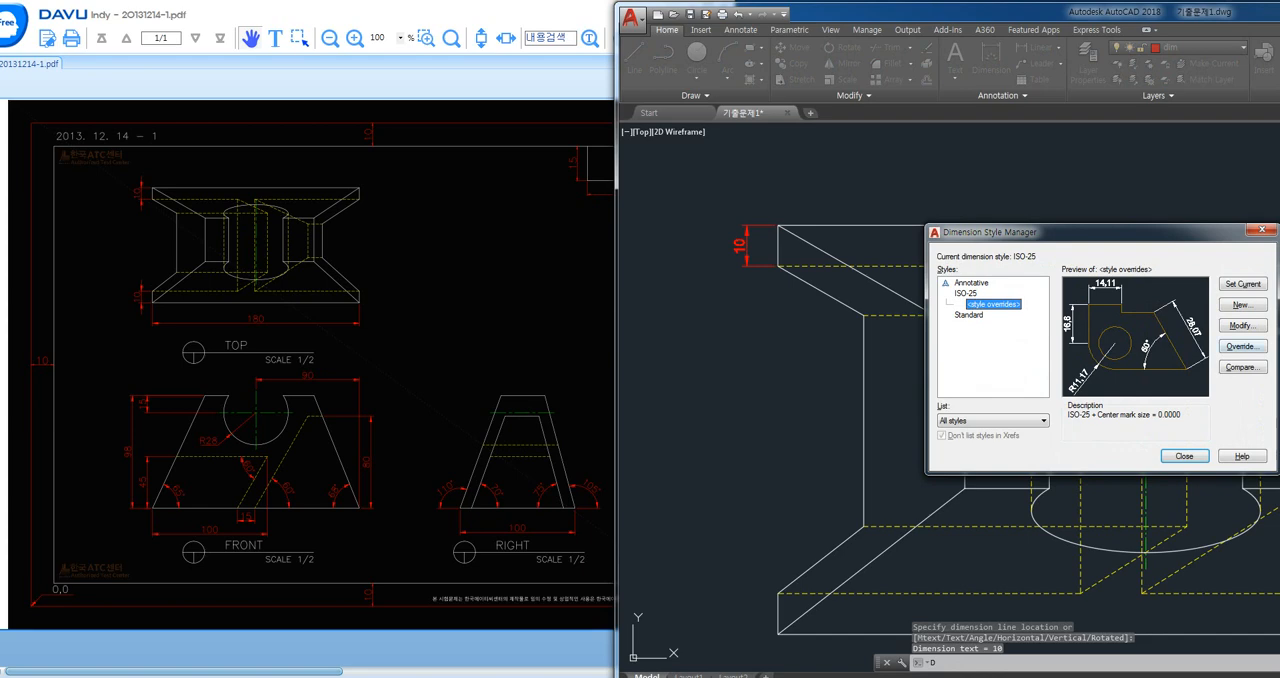
left_click(1243, 346)
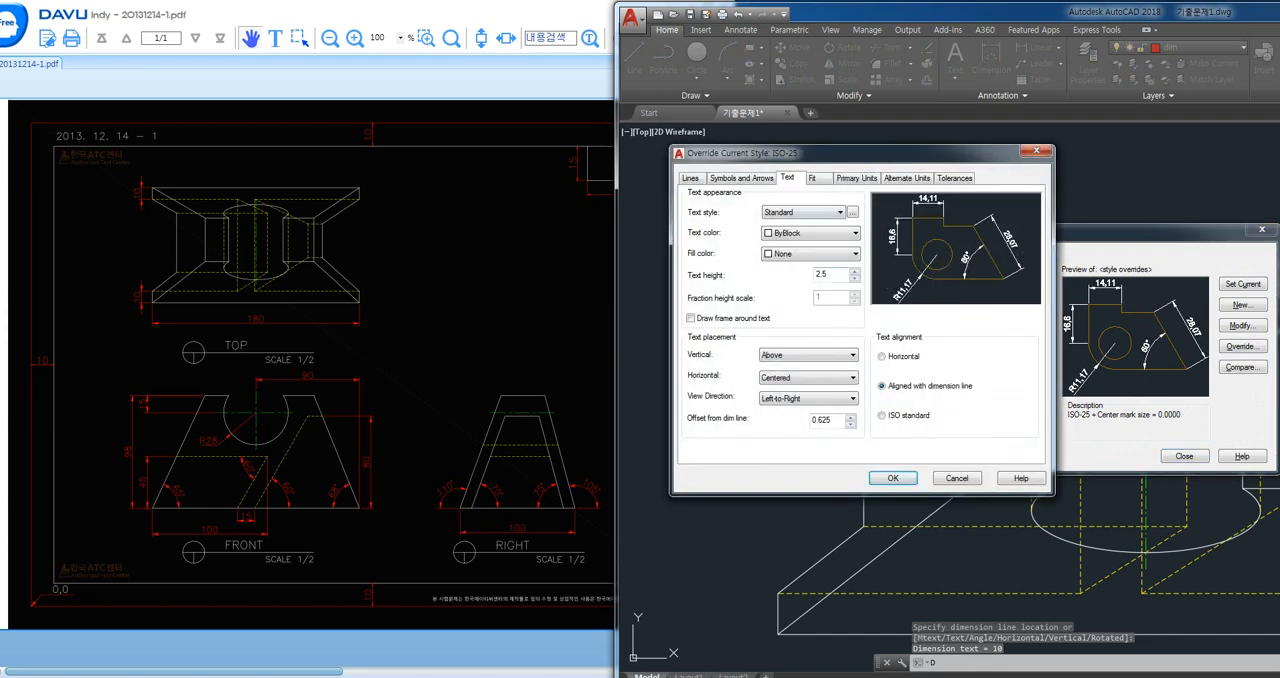
left_click(813, 178)
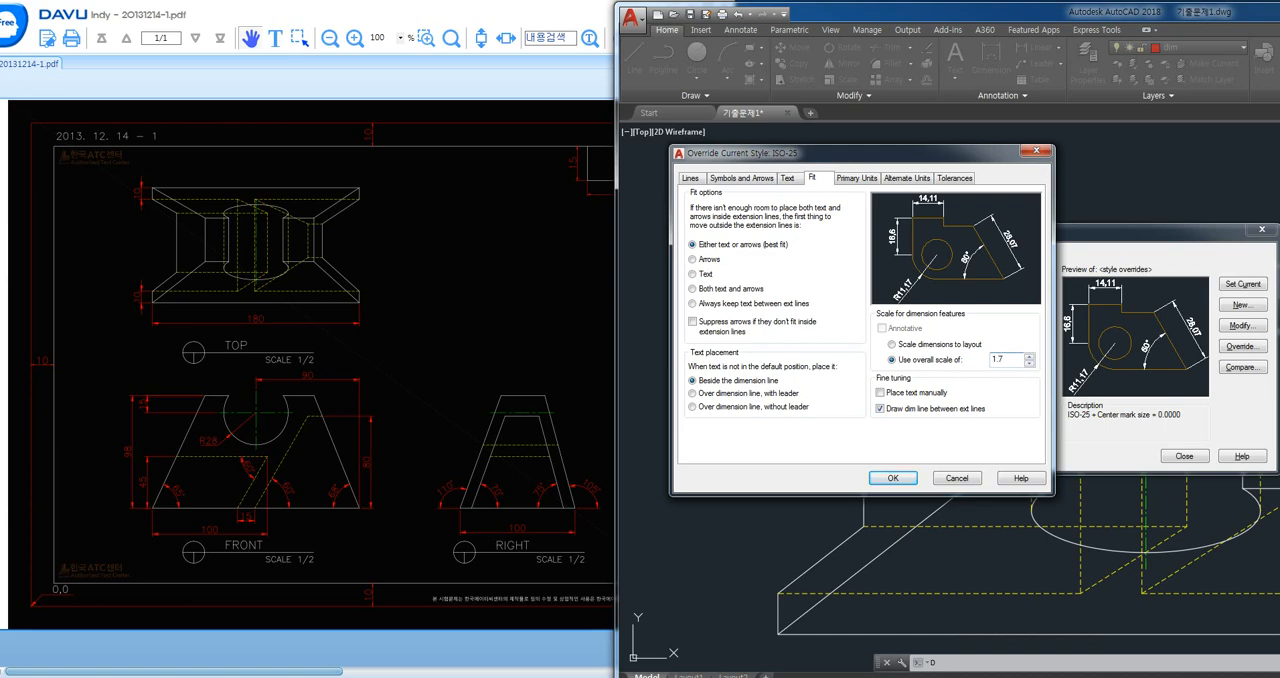
left_click(893, 478)
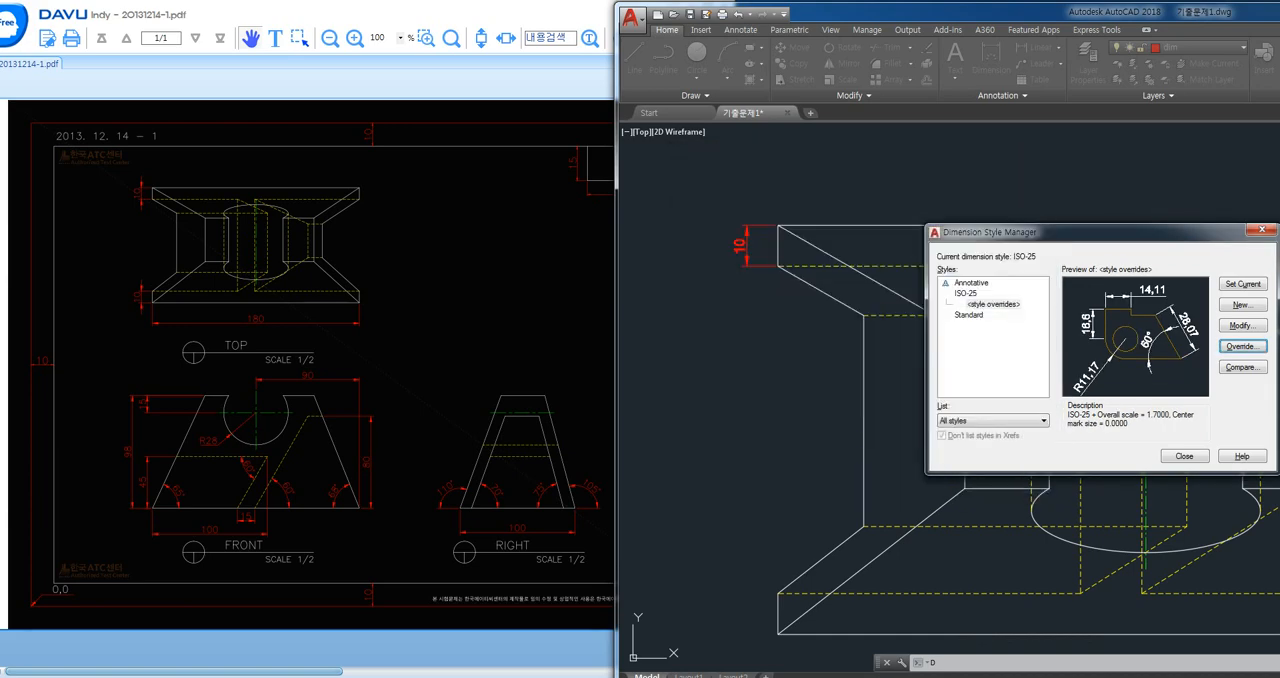
left_click(1184, 456)
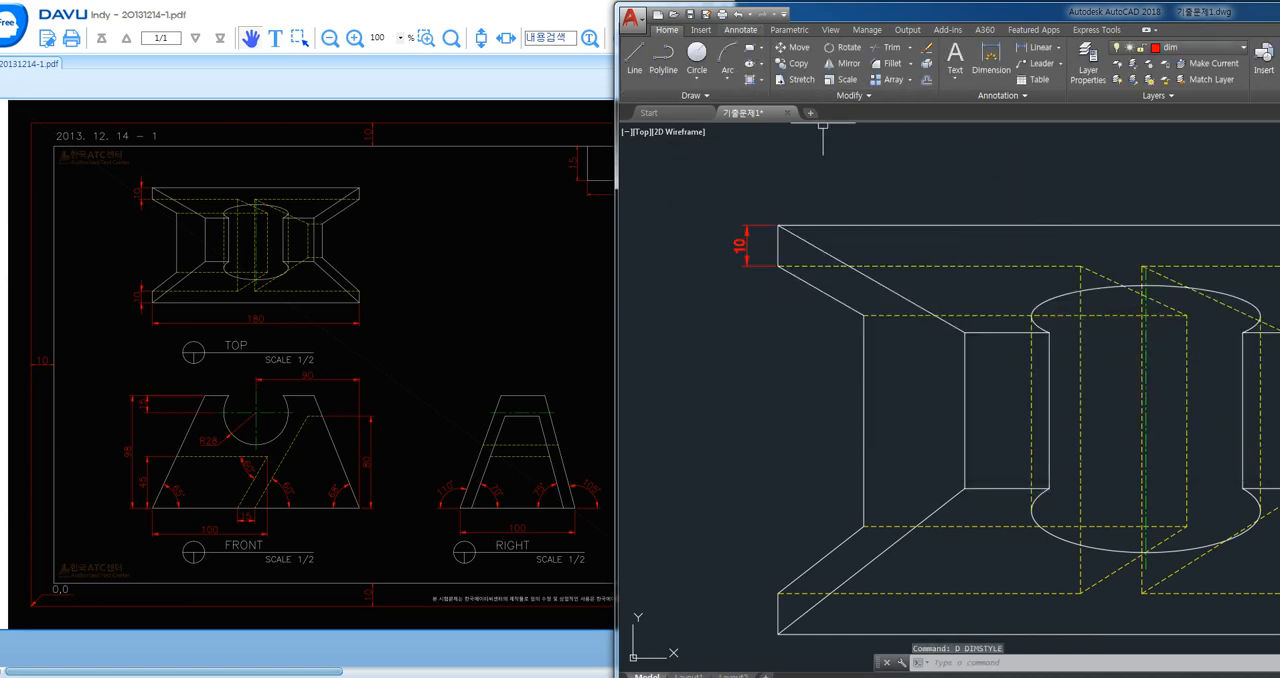
- Update the dimension on the top view's upper-left edge to the current dimension style
left_click(741, 29)
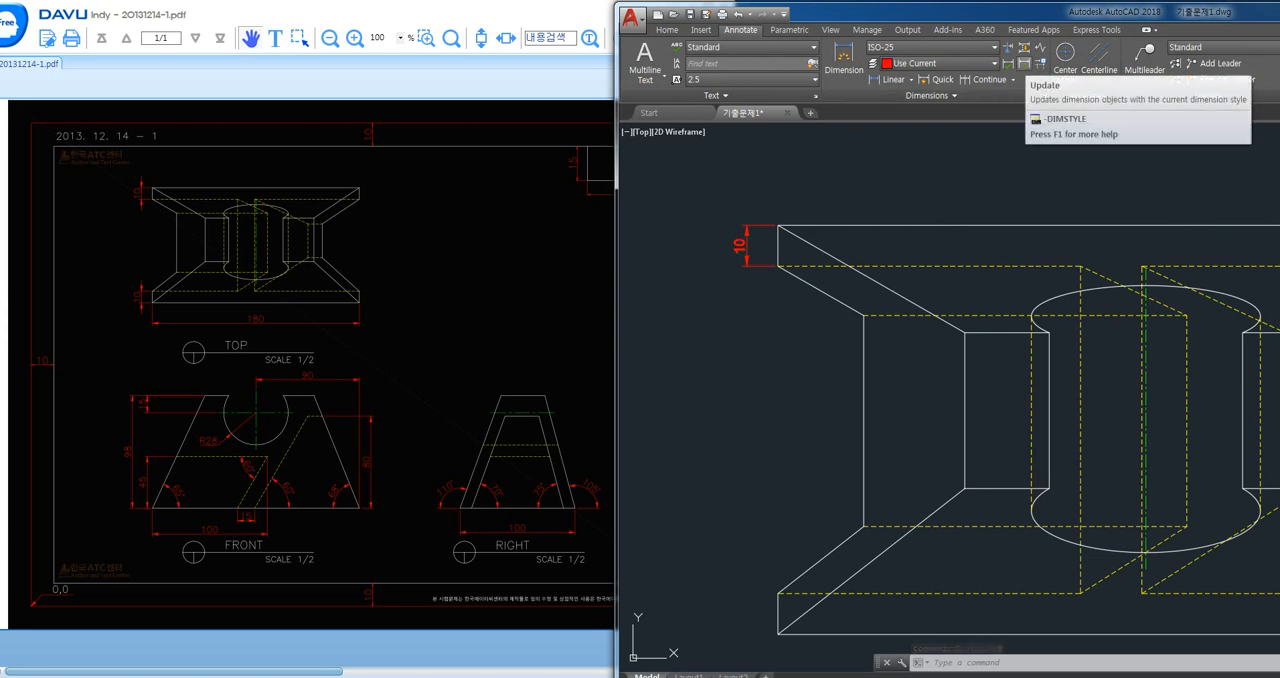
left_click(1024, 63)
left_click(747, 240)
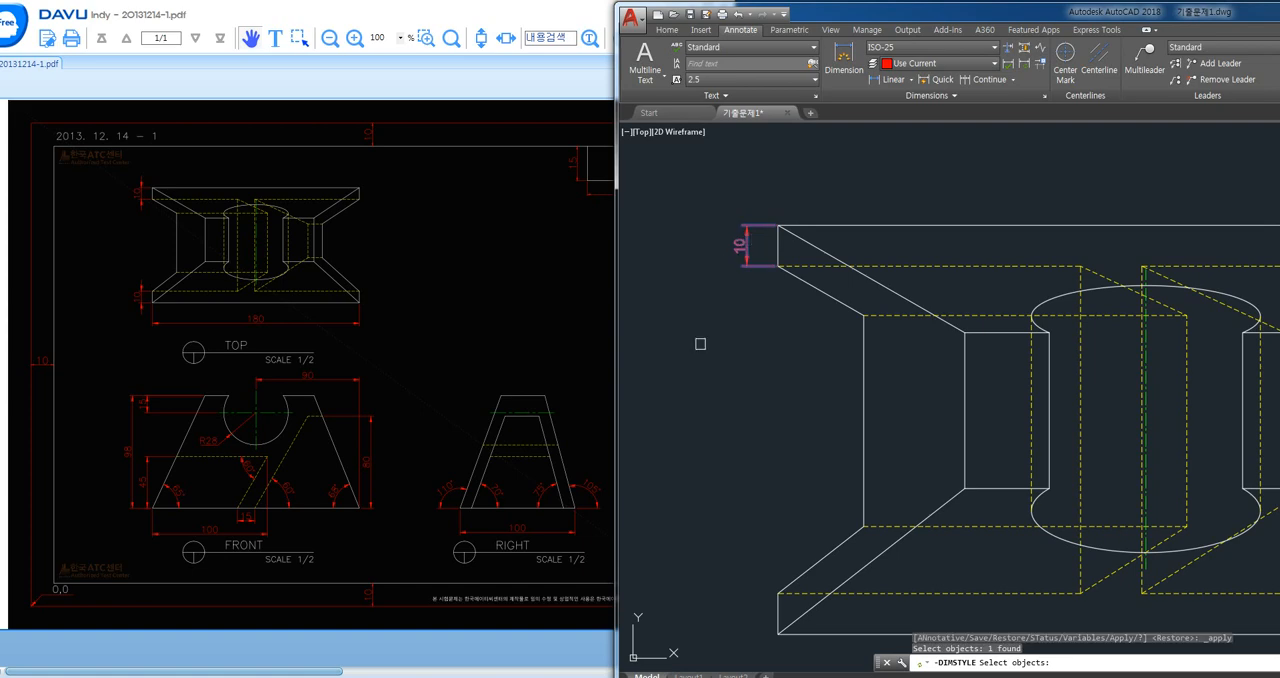
key("Return")
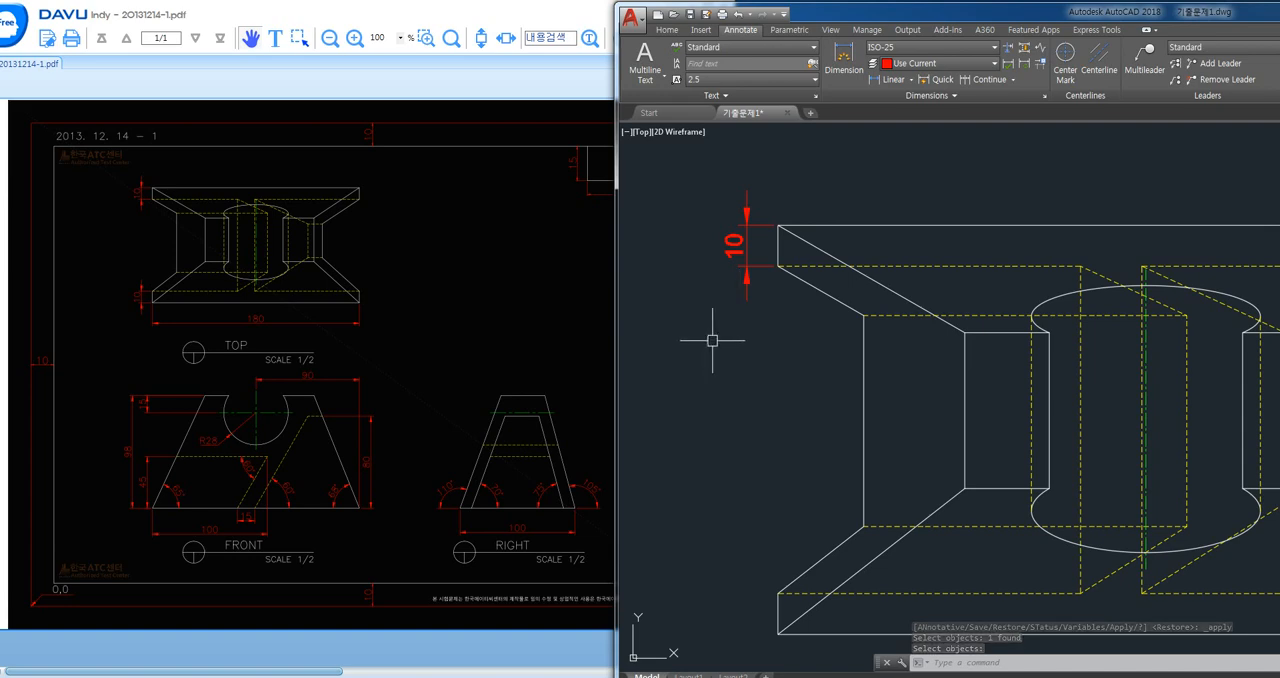
- Add a vertical linear dimension to the short lower-left edge of the top view, in line with the upper dimension
type("d1i")
key("Return")
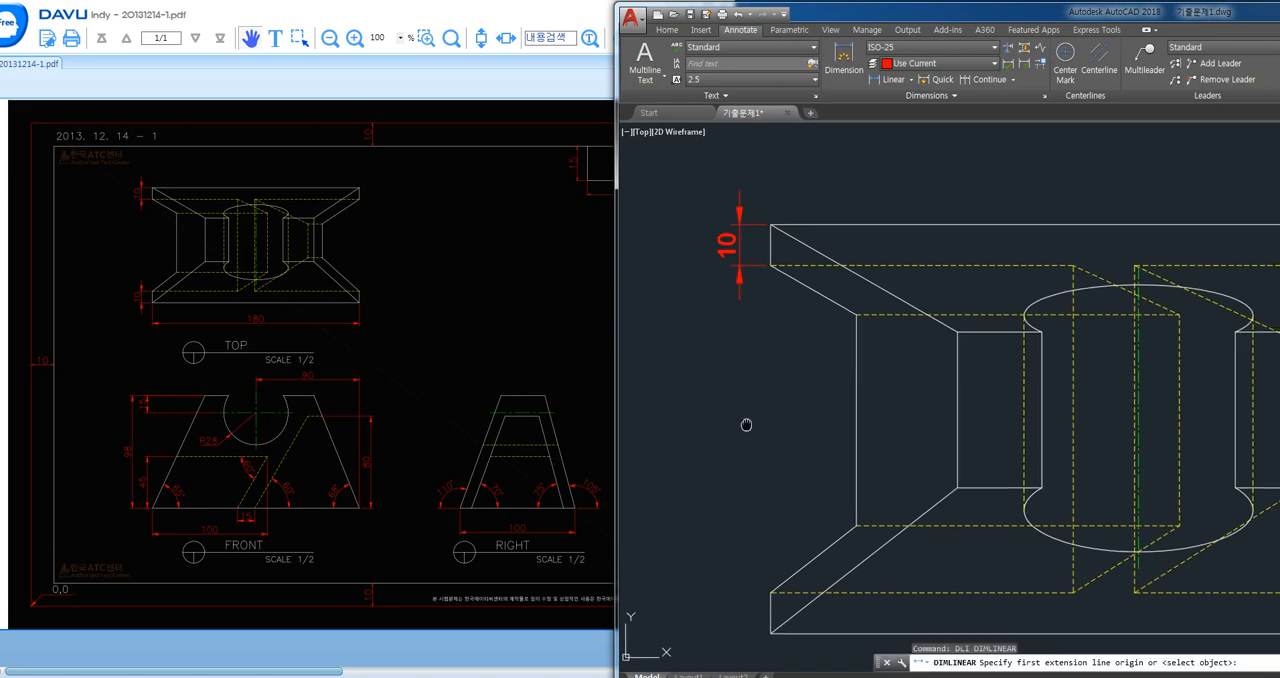
middle_click_drag(746, 423, 737, 386)
left_click(749, 543)
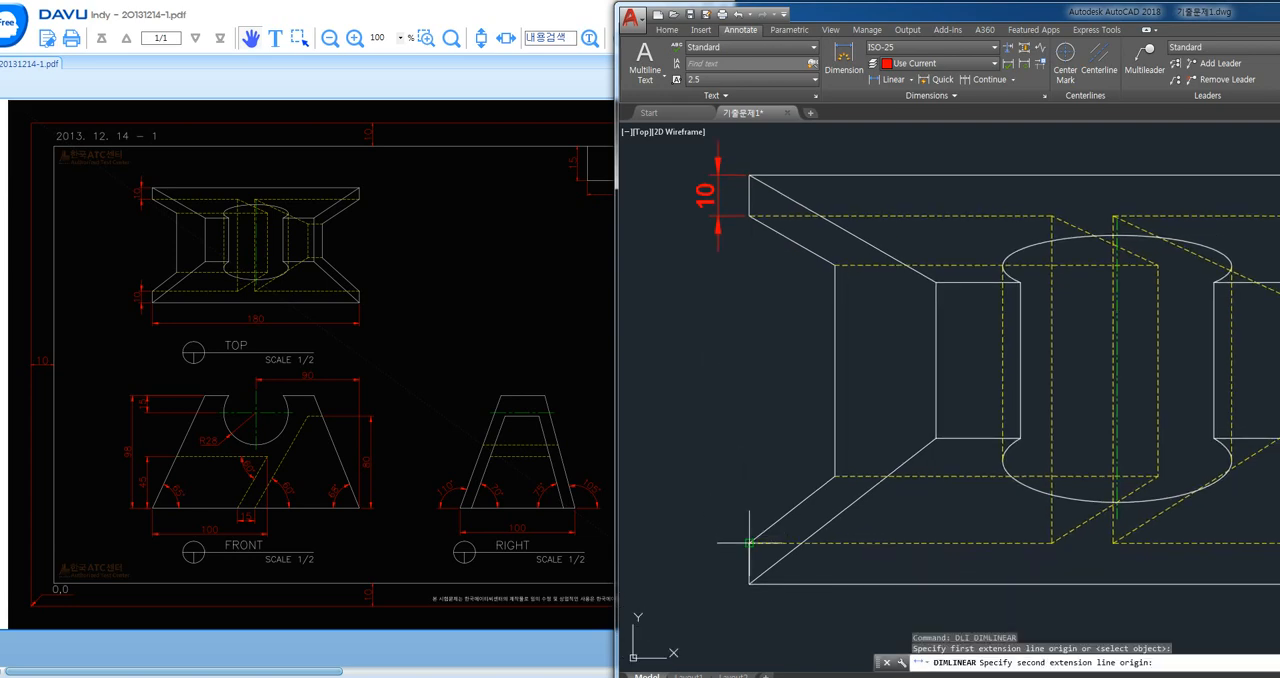
left_click(749, 582)
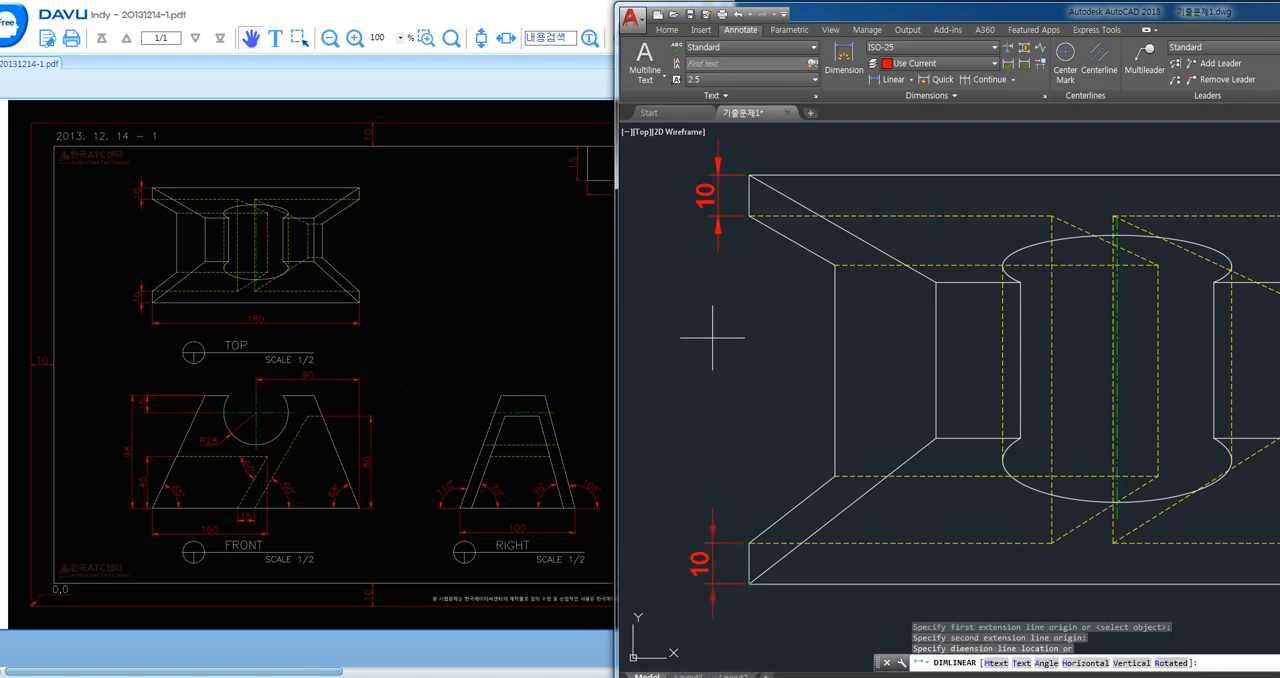
left_click(717, 241)
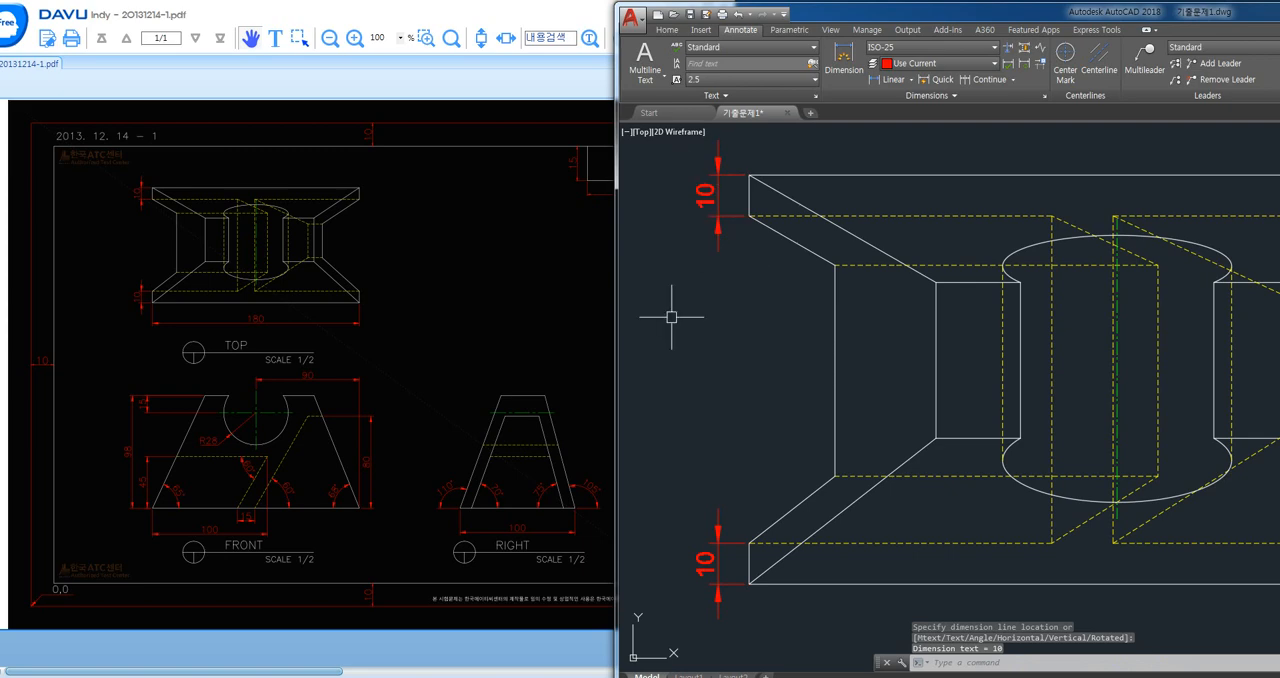
- Dimension the top view's overall width below its lower edge and turn Ortho on
scroll(690, 370, "down", 2)
key("Return")
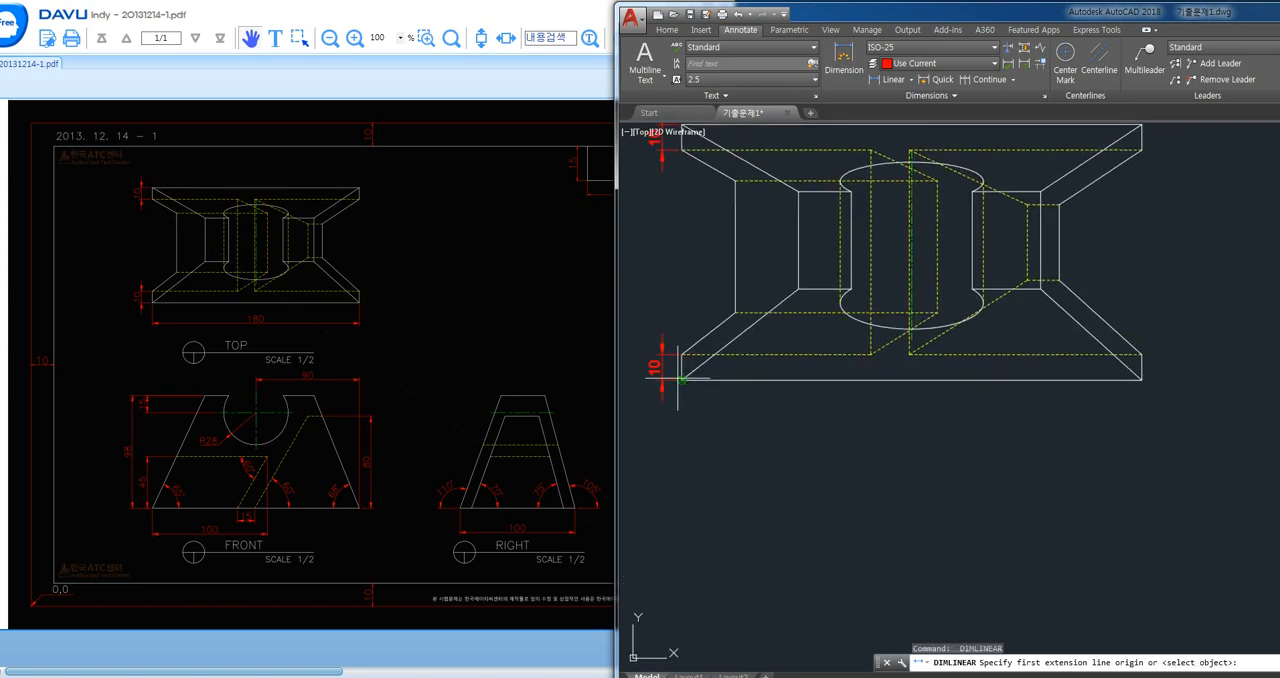
left_click(681, 380)
left_click(1140, 379)
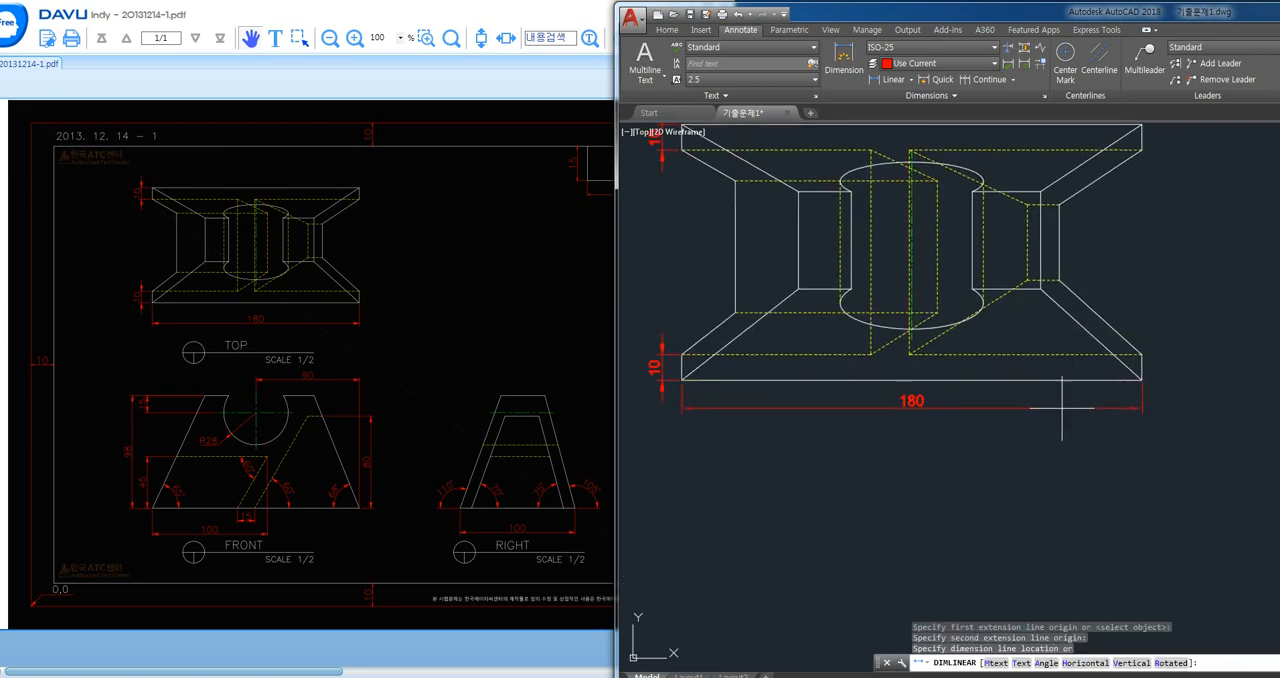
left_click(1060, 412)
key("F8")
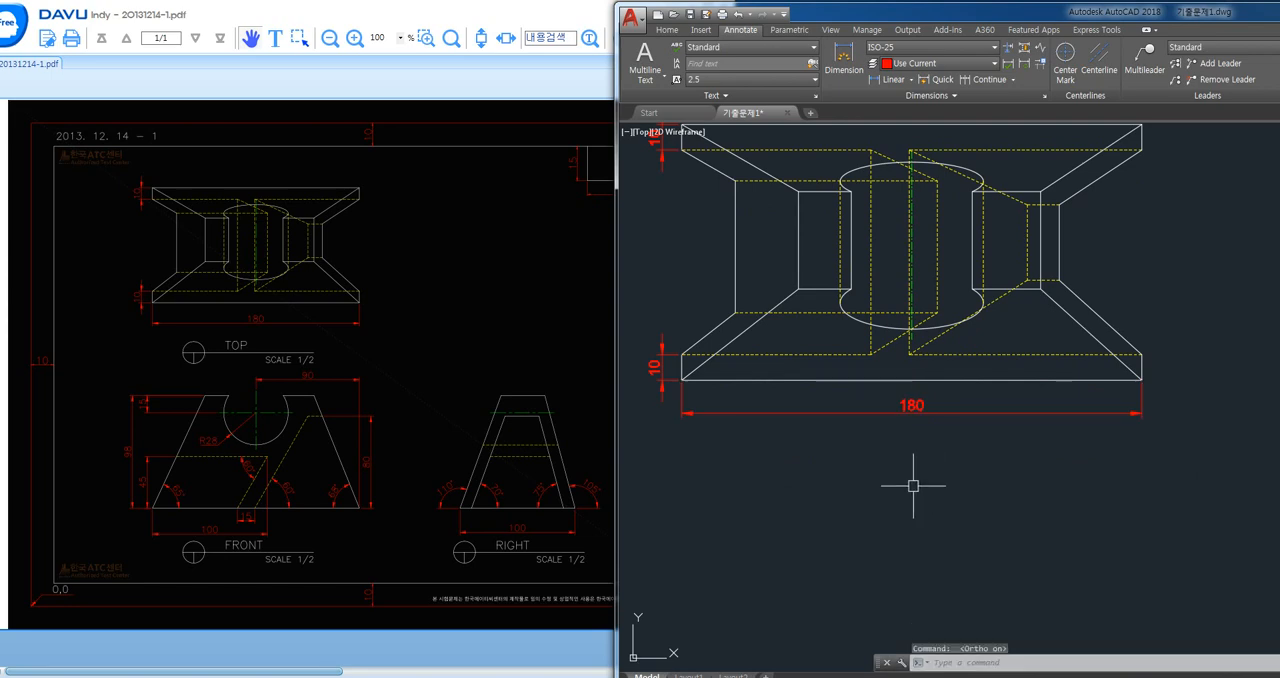
- Dimension the vertical distance from the front view's top edge to the notch's horizontal centre line, placed outside the left slanted edge
scroll(913, 406, "down", 2)
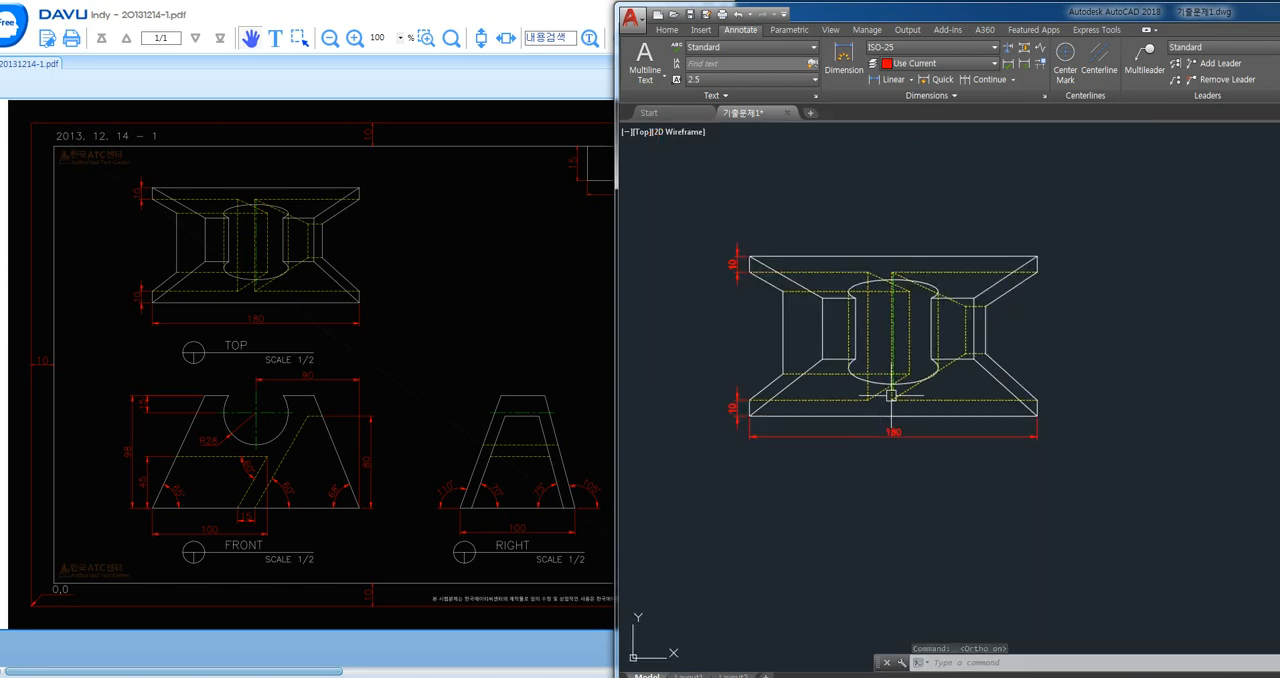
scroll(889, 380, "up", 2)
middle_click_drag(908, 357, 901, 383)
middle_click_drag(905, 437, 907, 314)
scroll(886, 352, "down", 2)
middle_click_drag(918, 438, 936, 368)
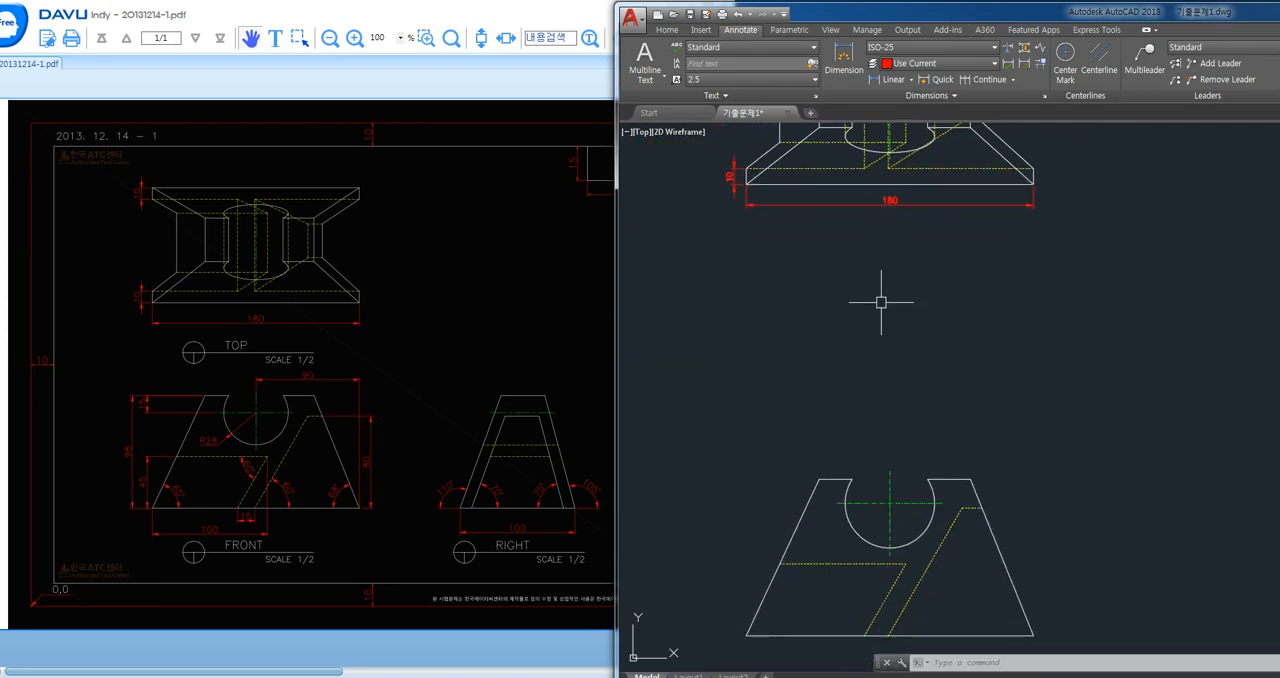
middle_click_drag(885, 293, 906, 325)
middle_click_drag(905, 423, 874, 391)
key("space")
scroll(838, 449, "up", 2)
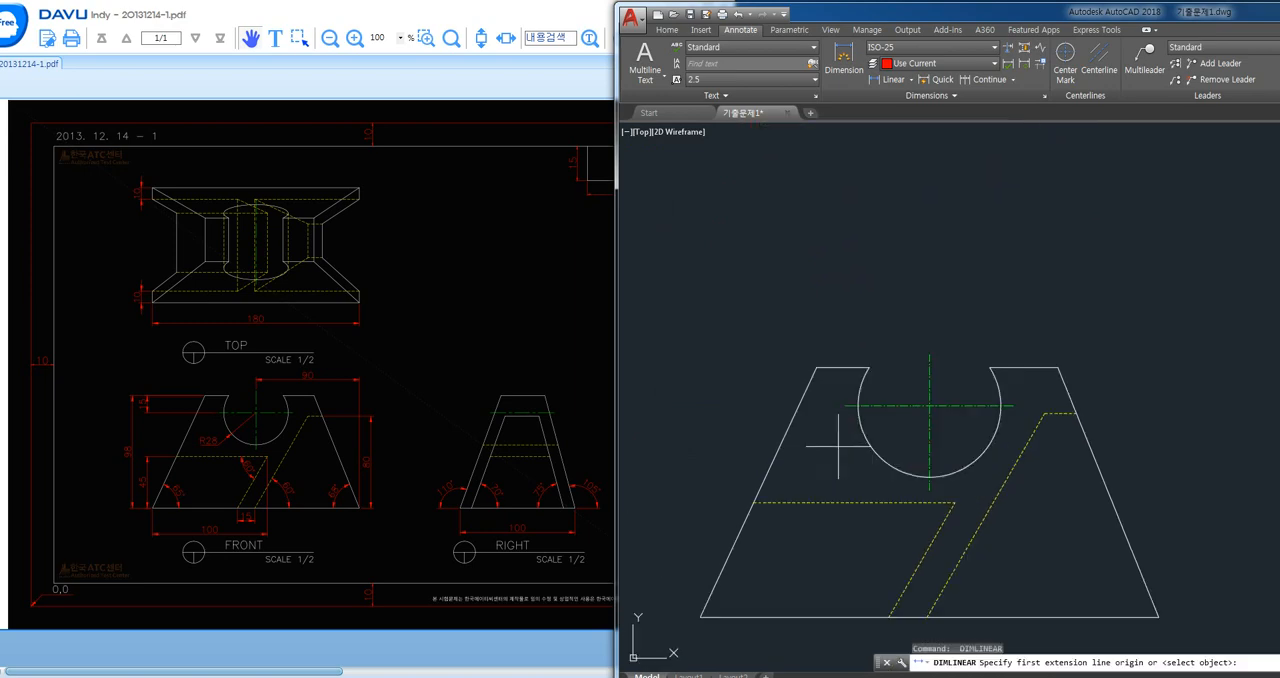
left_click(816, 367)
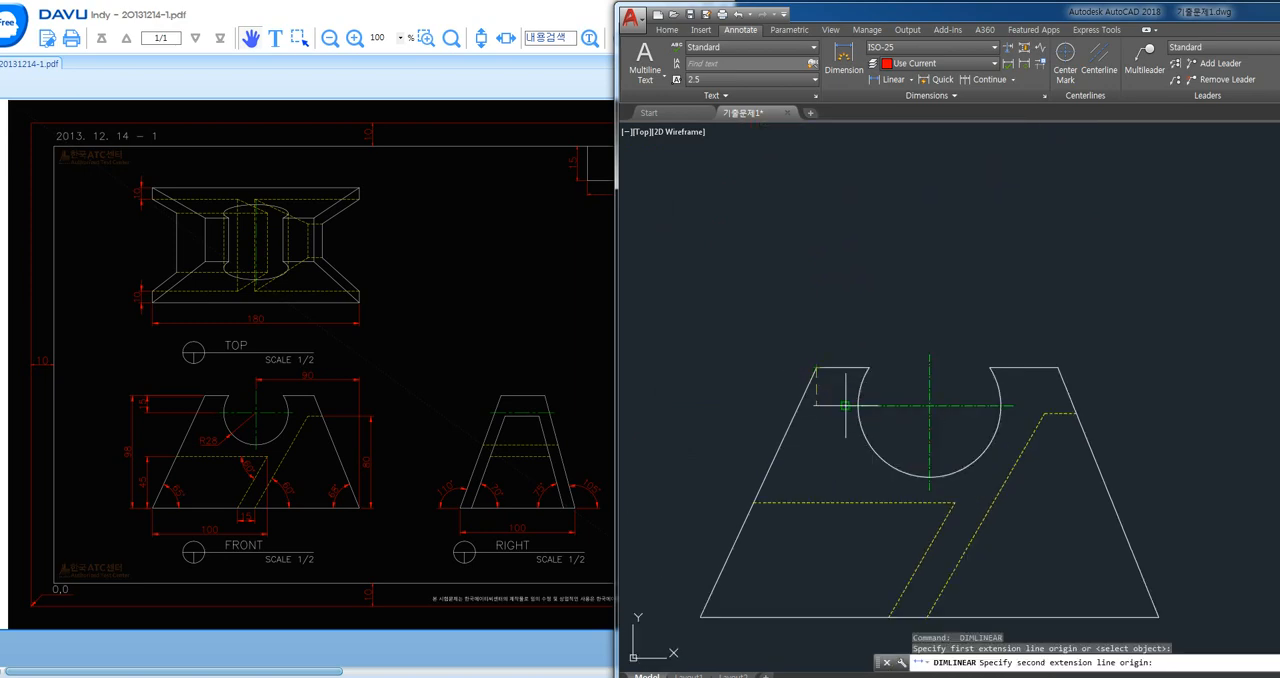
left_click(846, 405)
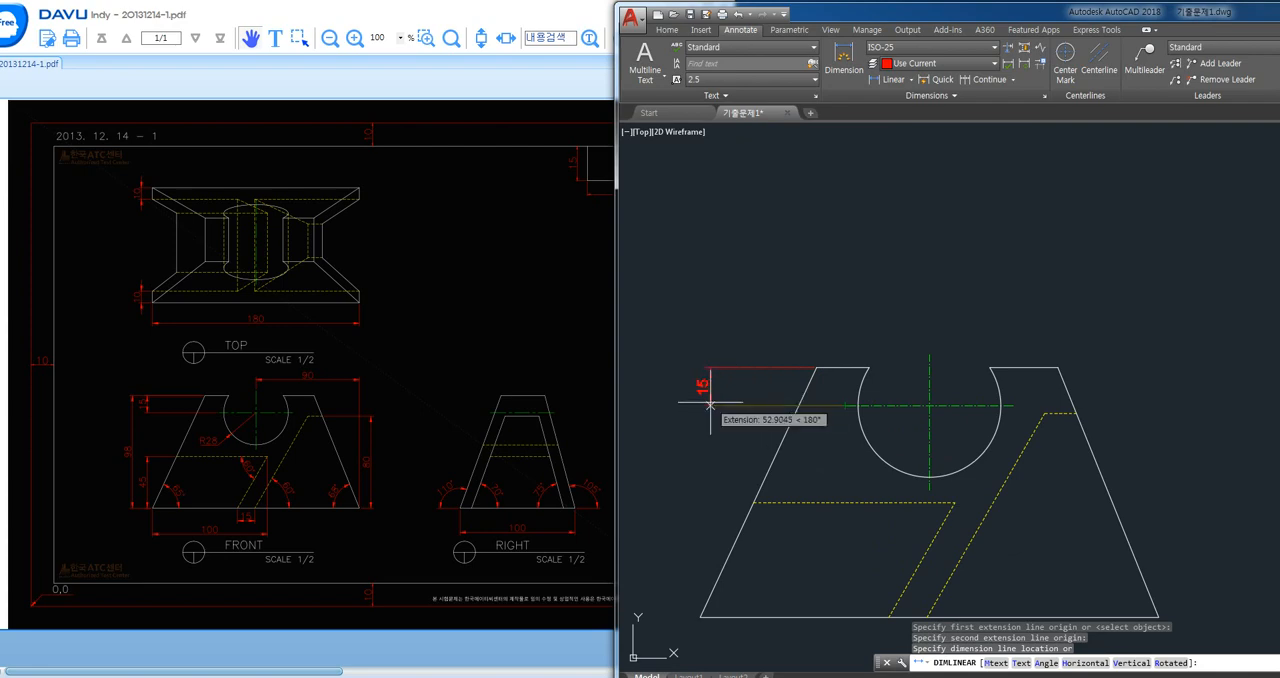
middle_click_drag(712, 403, 739, 397)
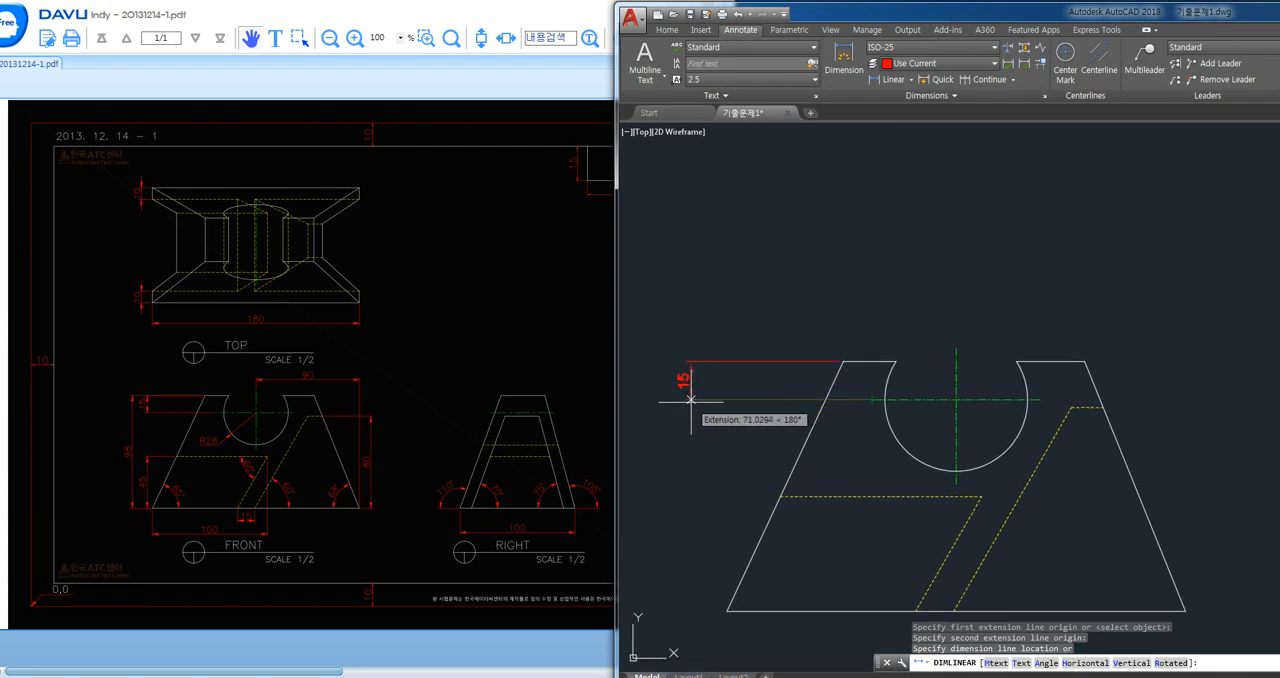
left_click(690, 398)
- Dimension the height of the front view's horizontal hidden line above the base, in line with the notch centre dimension
key("space")
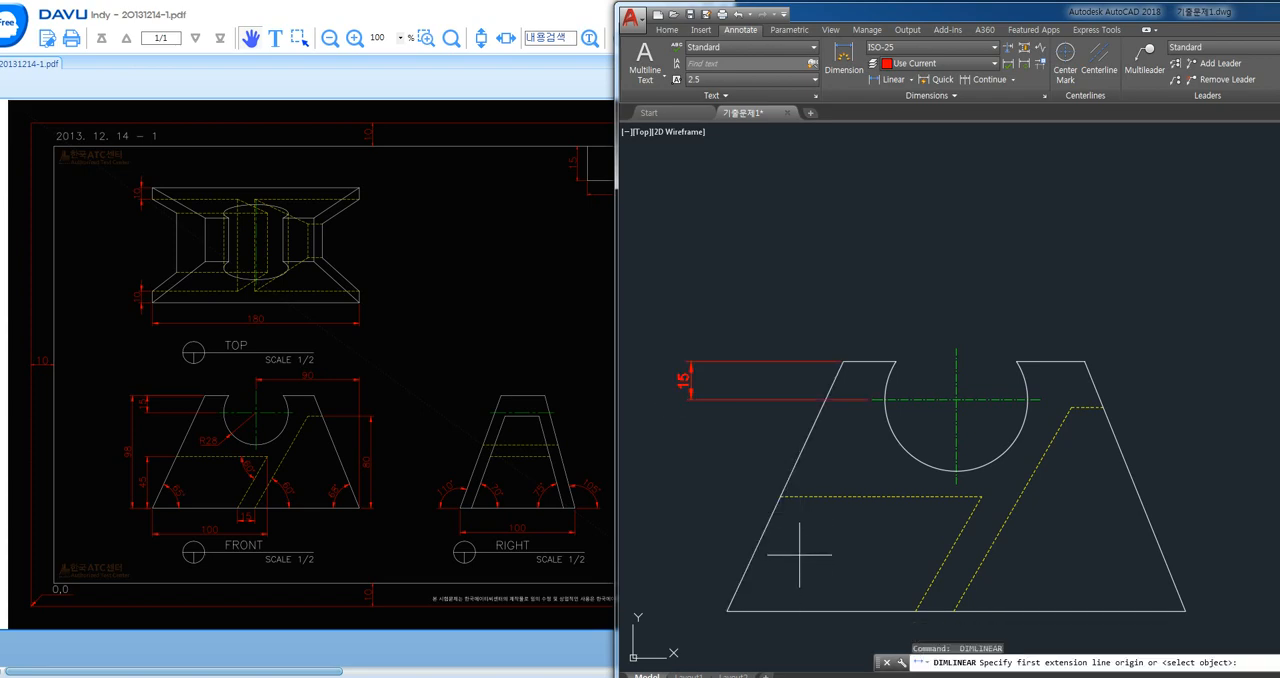
left_click(780, 496)
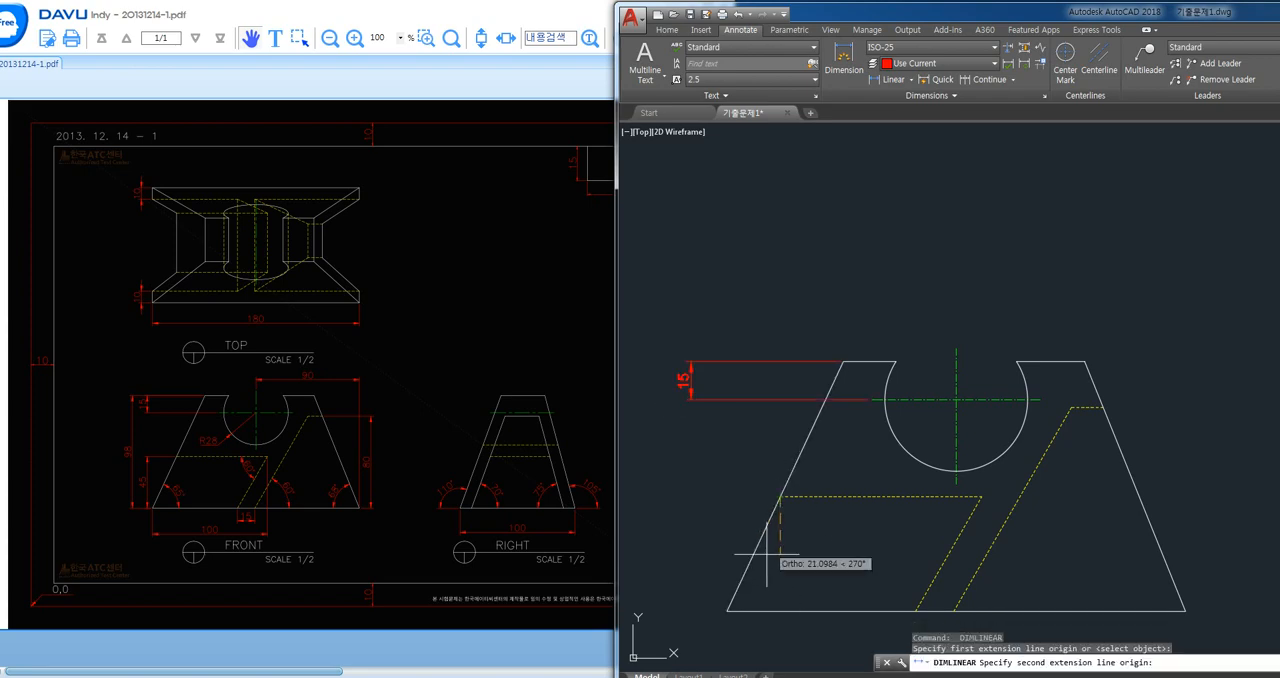
left_click(728, 610)
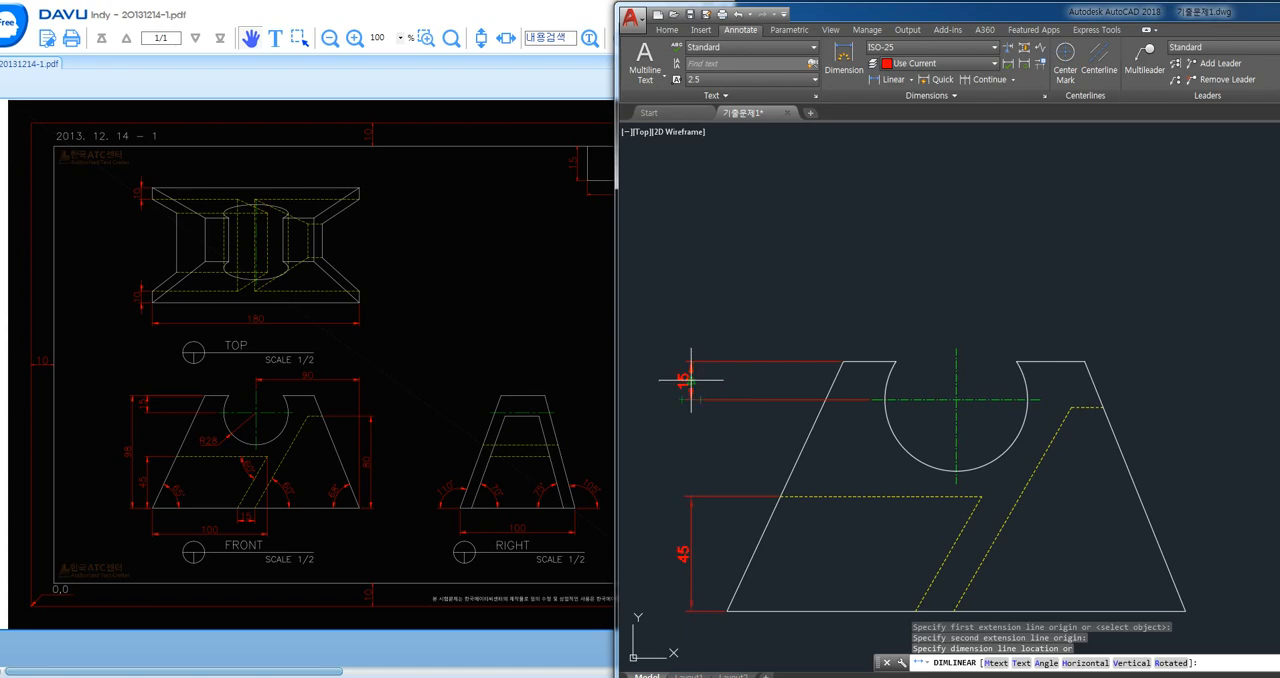
left_click(691, 380)
- Dimension the front view's overall height, placed outside the two shorter vertical dimensions
middle_click_drag(778, 552, 804, 509)
key("space")
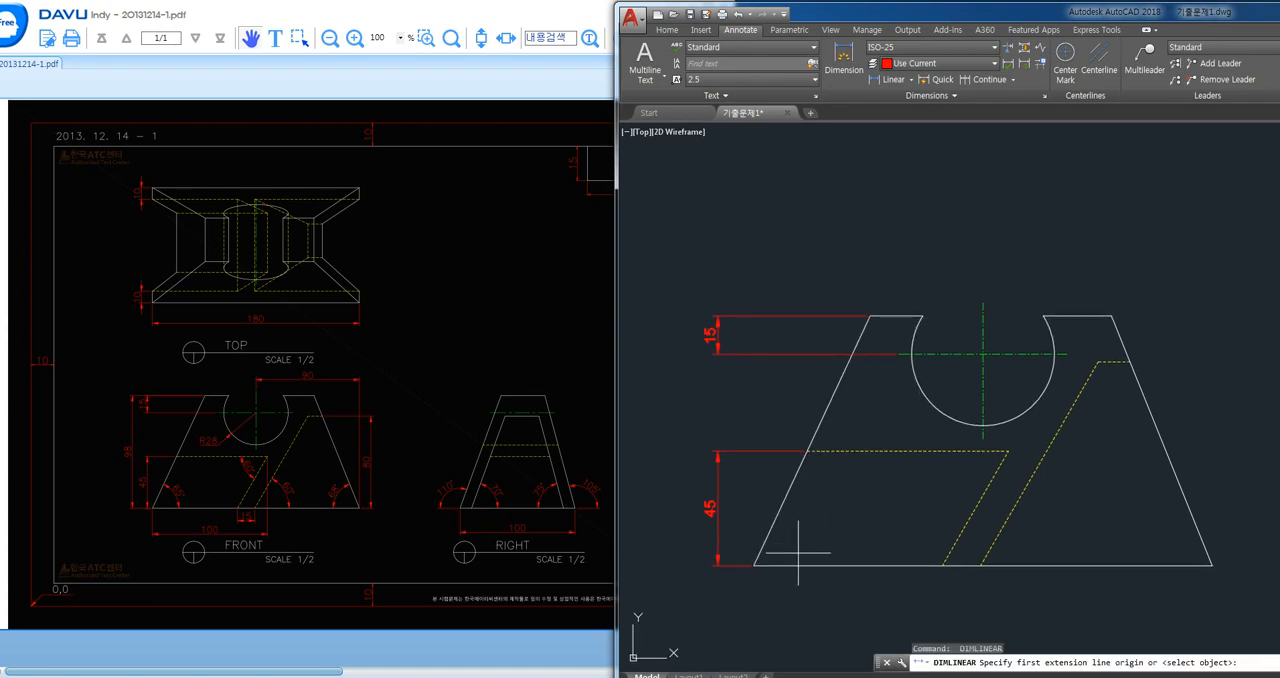
left_click(756, 563)
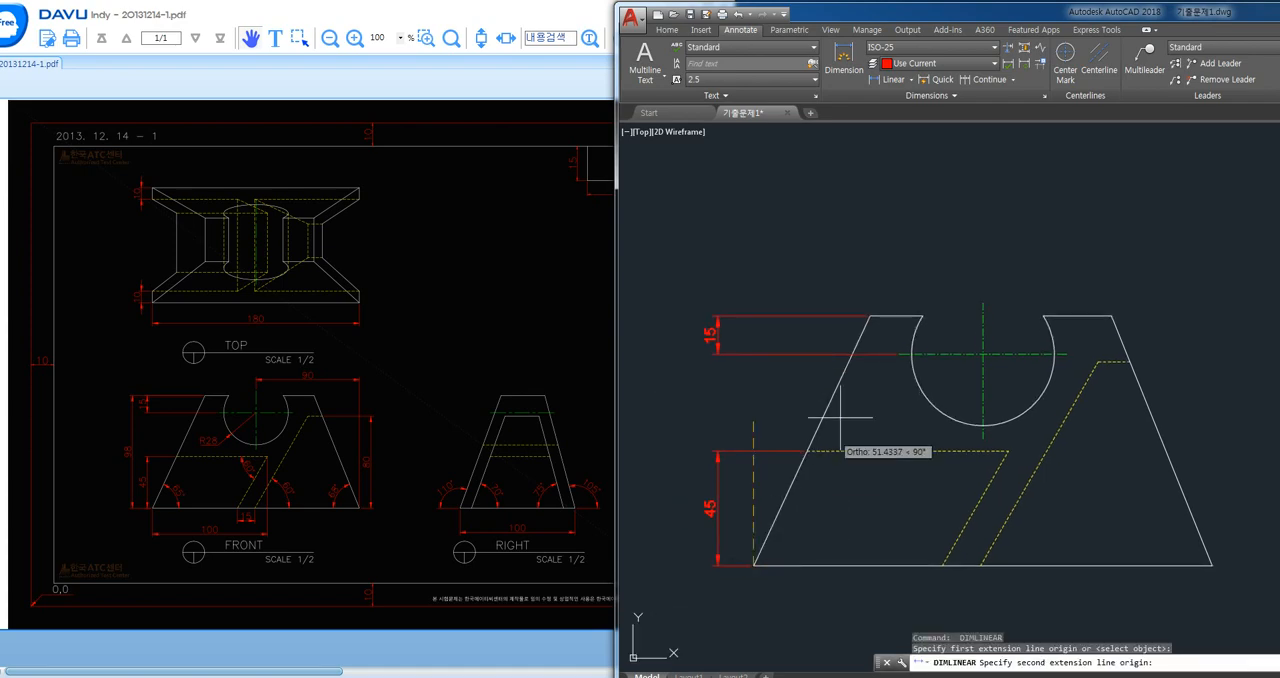
left_click(866, 316)
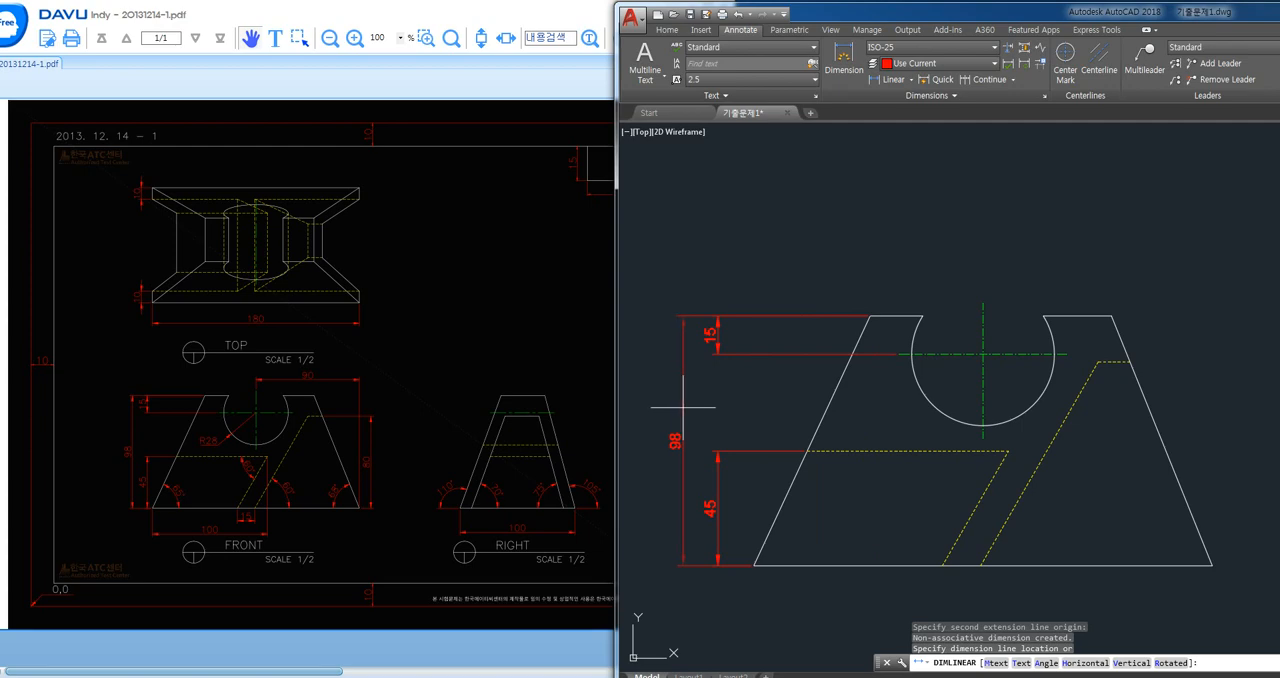
left_click(684, 432)
- Dimension the horizontal distance from the front view's lower-left corner to the inner end of the horizontal hidden line, placed below the base
middle_click_drag(850, 493, 846, 374)
key("space")
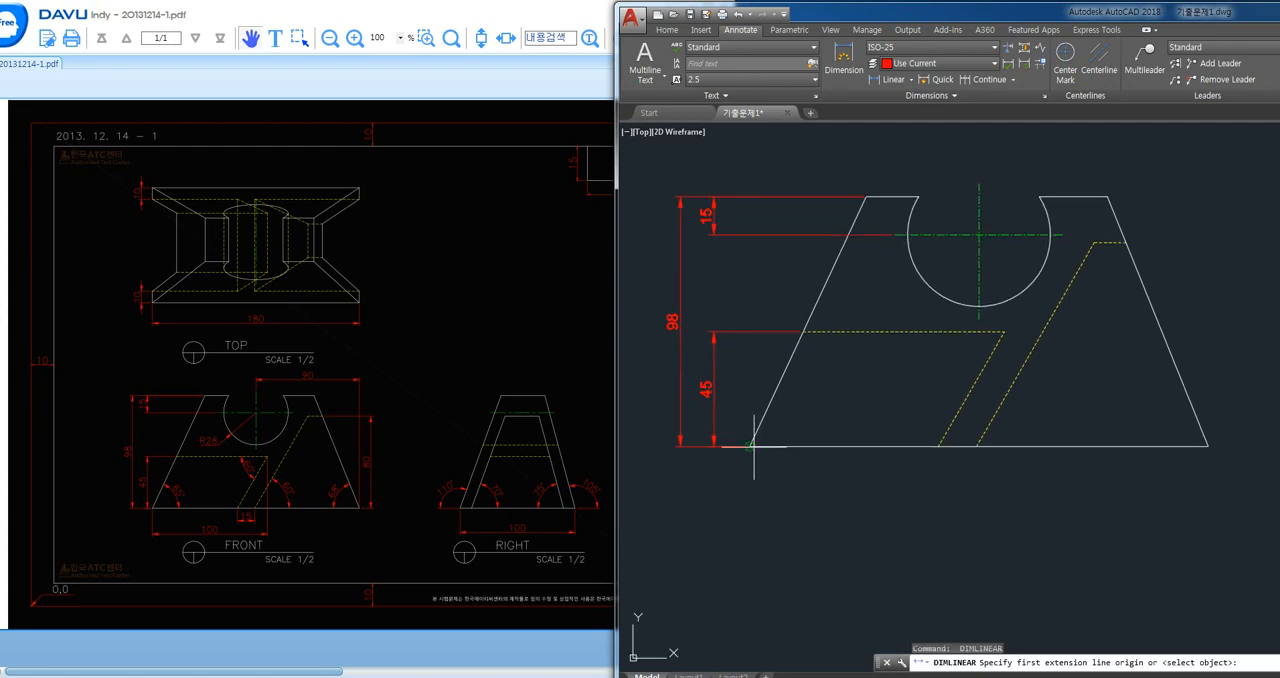
left_click(753, 446)
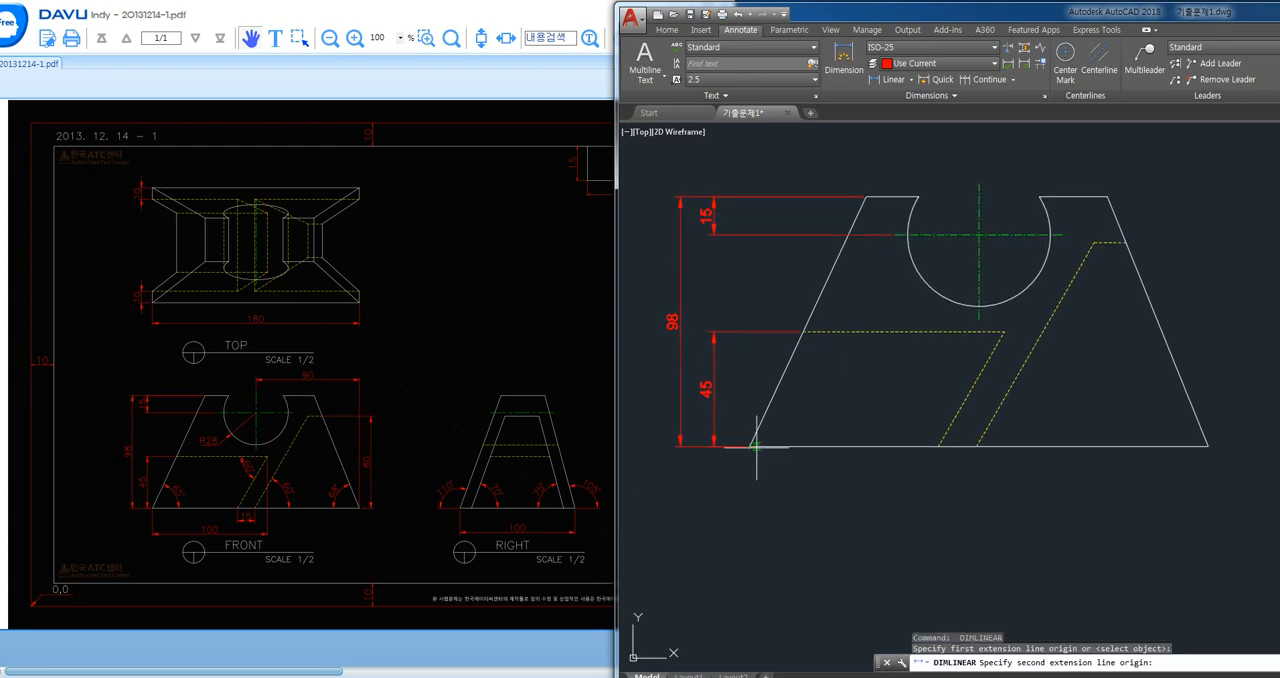
left_click(1004, 331)
left_click(972, 511)
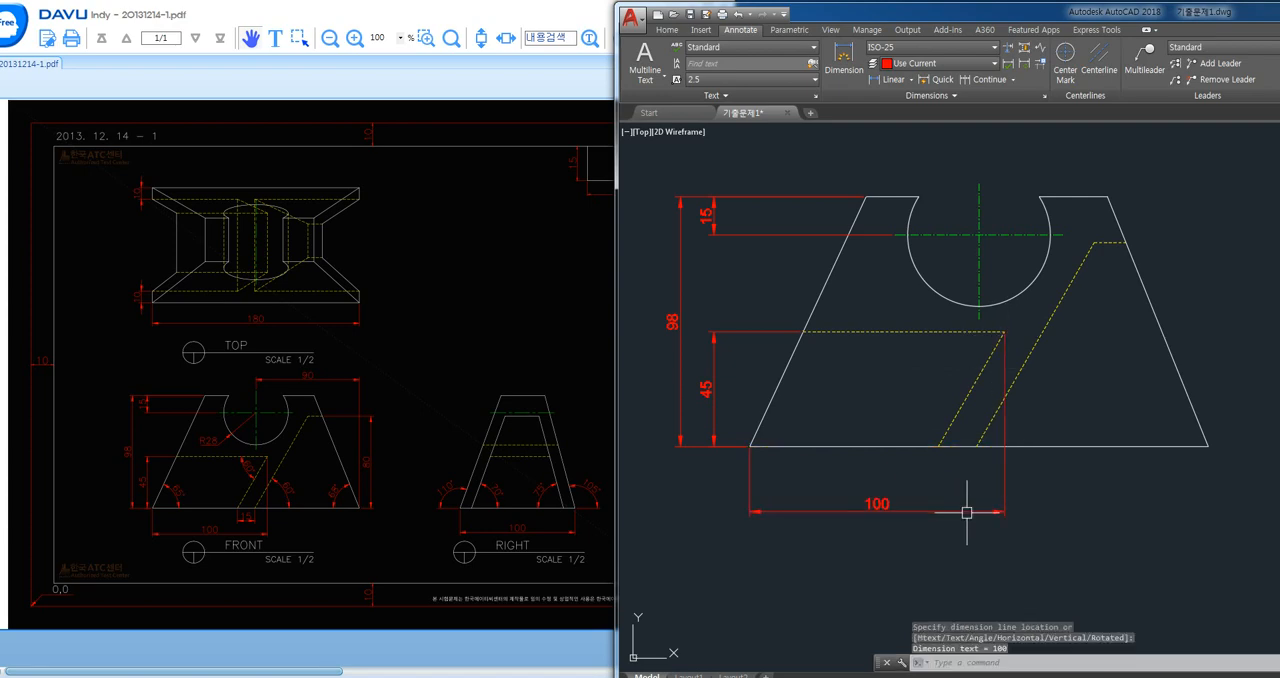
- Dimension the horizontal gap between the two slanted hidden lines at the front view's base, placed between the base and the wider dimension
key("space")
left_click(941, 446)
left_click(977, 446)
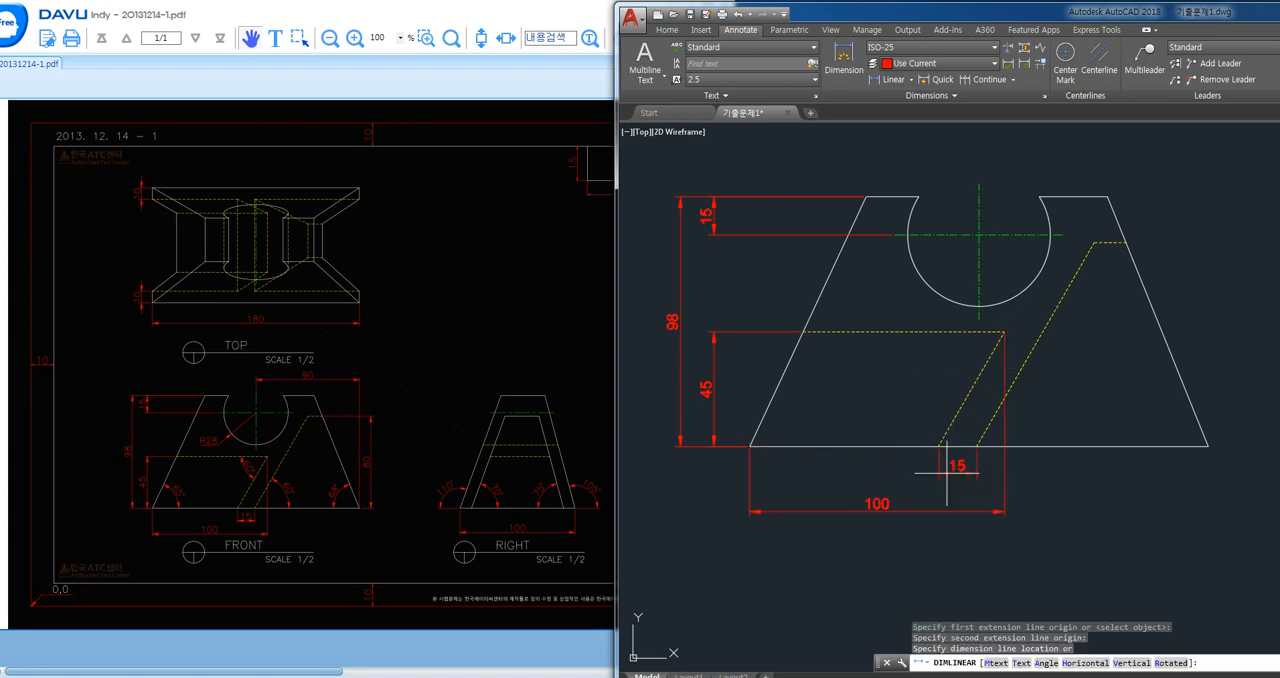
left_click(950, 472)
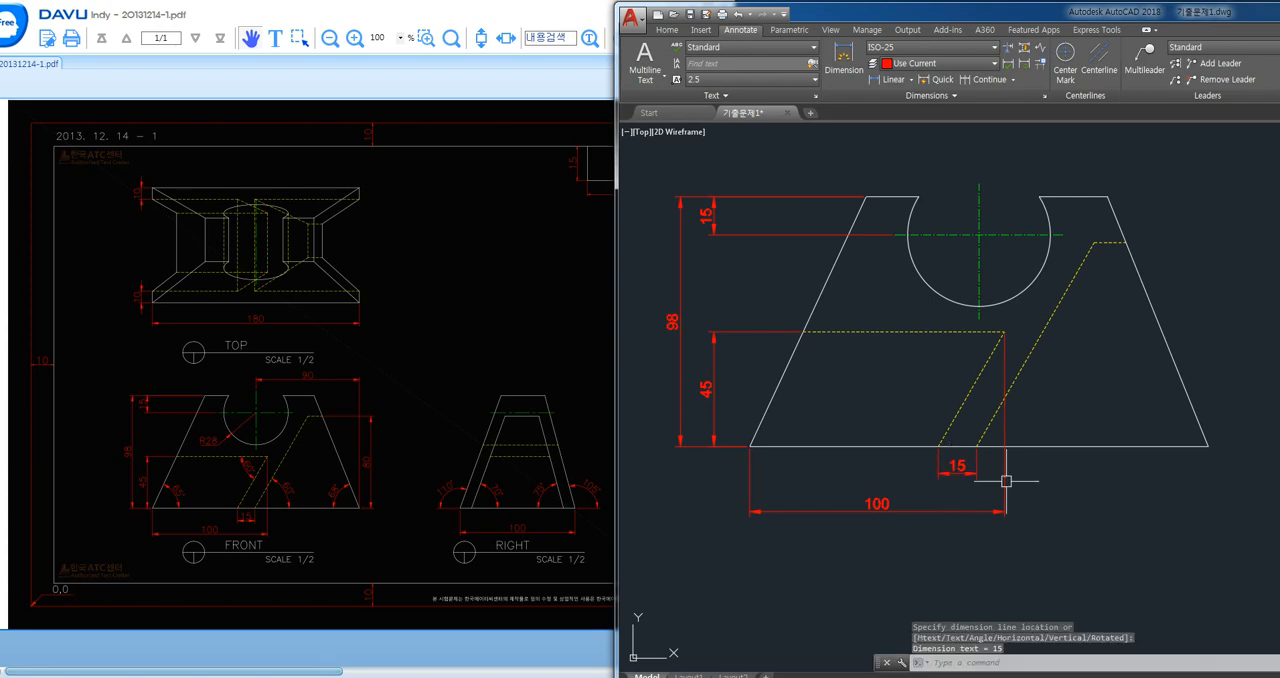
- Dimension the height of the short upper hidden line above the front view's base, placed outside the right slanted edge
middle_click_drag(1090, 485, 974, 481)
key("Return")
left_click(1090, 440)
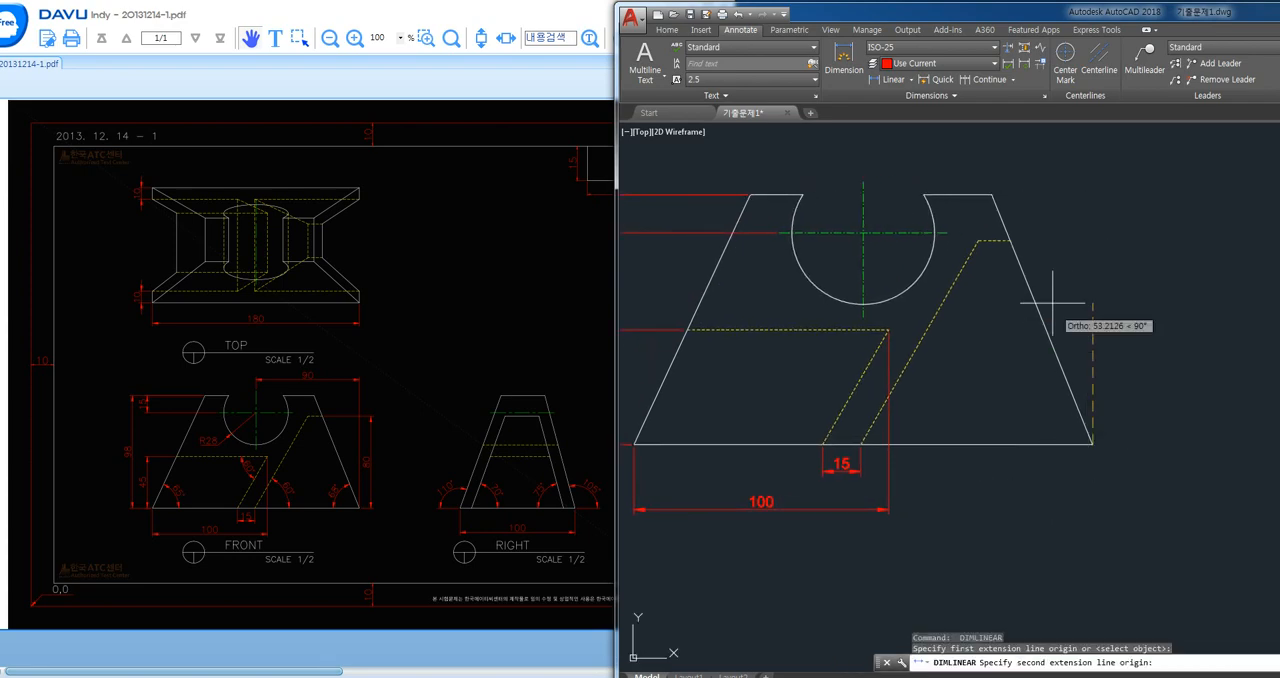
left_click(1010, 240)
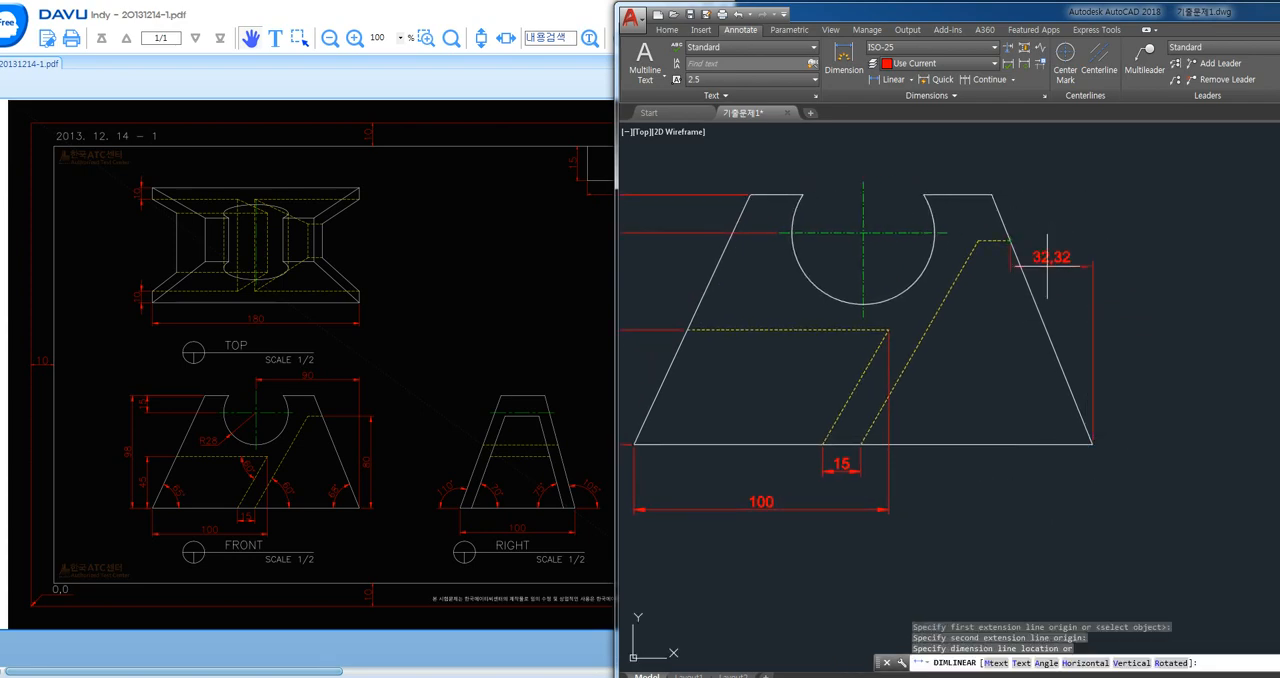
left_click(1110, 340)
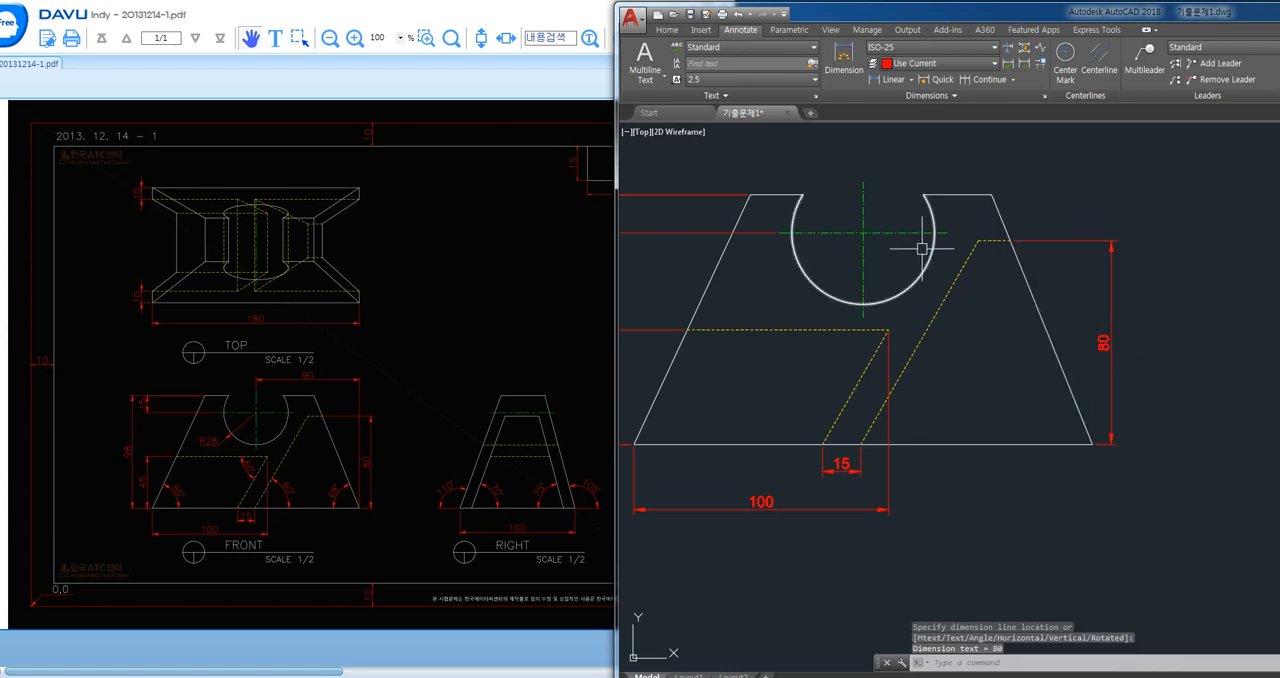
- Dimension the horizontal distance from the notch's centre to the front view's lower-right corner
key("Return")
left_click(1089, 440)
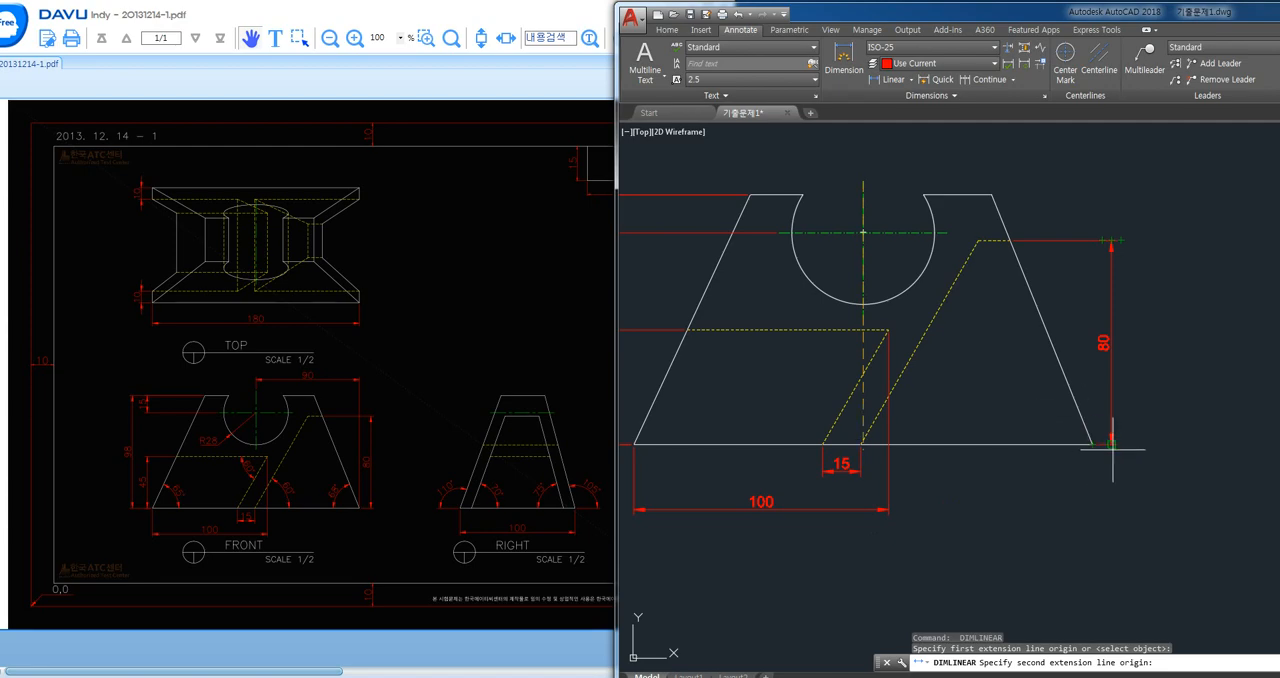
- Finish the horizontal dimension from the notch's centre at the front view's lower-right corner, placing it above the view
scroll(1112, 447, "up", 5)
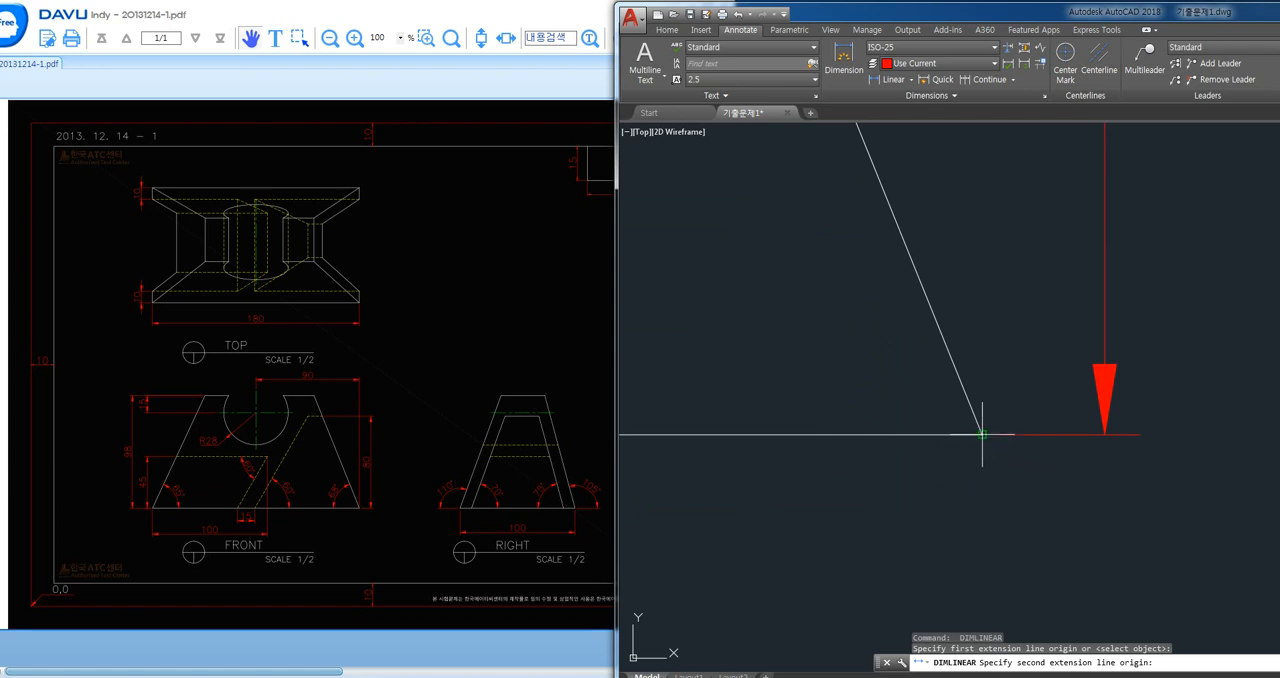
scroll(980, 440, "down", 5)
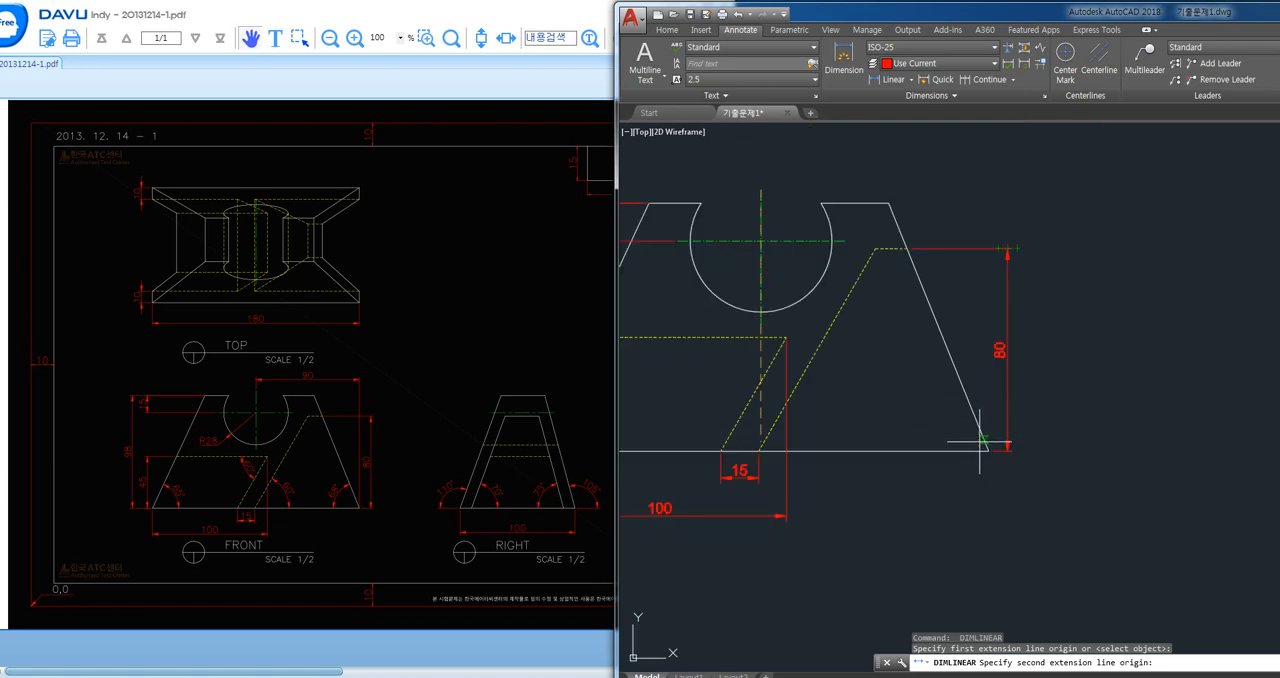
left_click(989, 451)
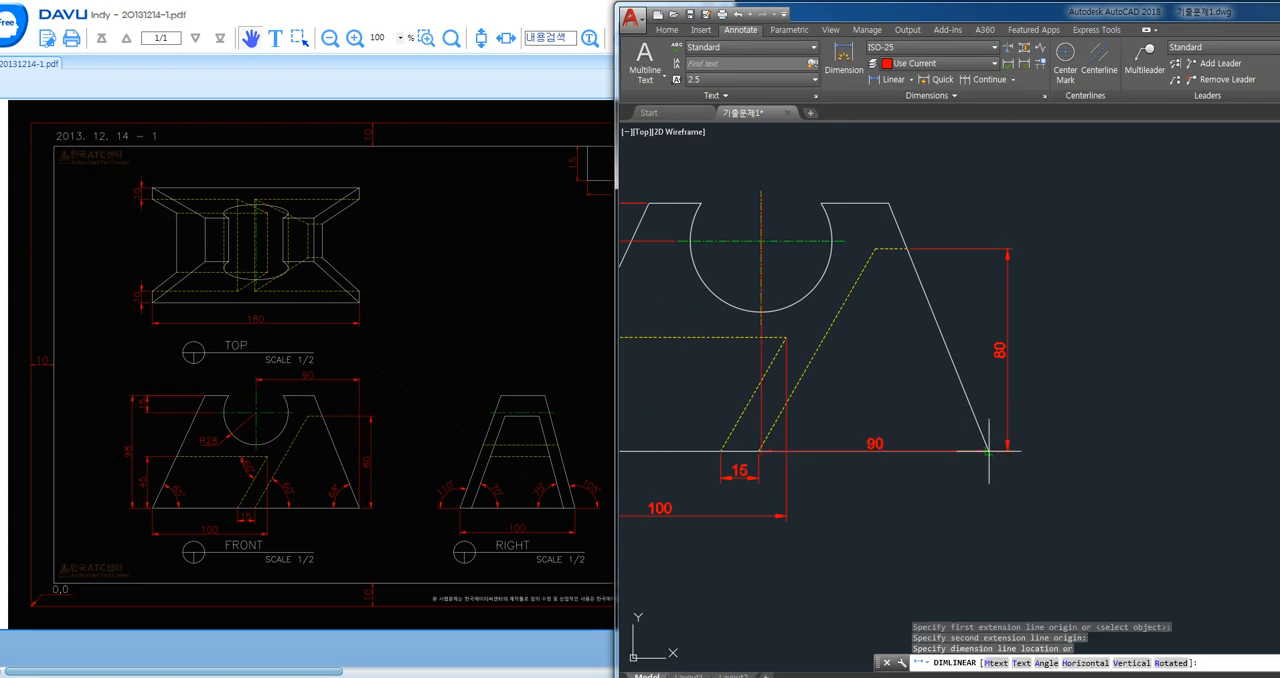
left_click(880, 172)
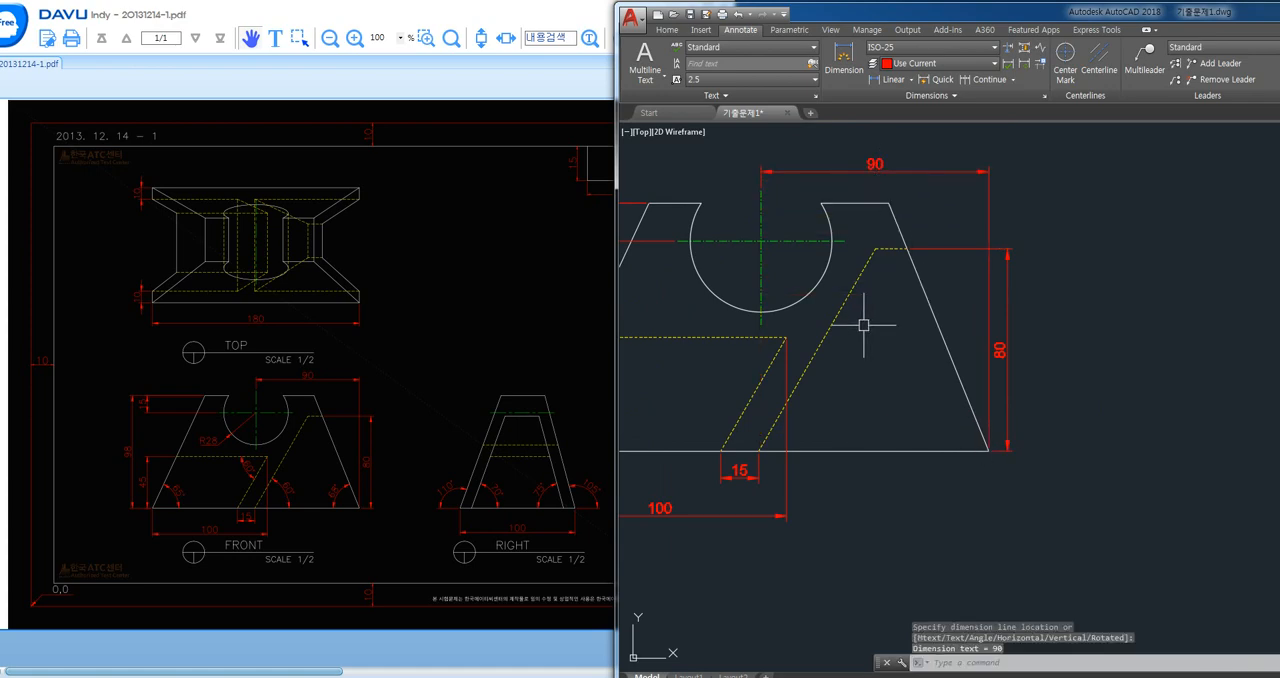
- Dimension the right view's base width, placing the dimension line level with the front view's lower horizontal dimension
scroll(850, 336, "down", 2)
middle_click_drag(1045, 396, 893, 354)
middle_click_drag(1126, 385, 924, 399)
key("Return")
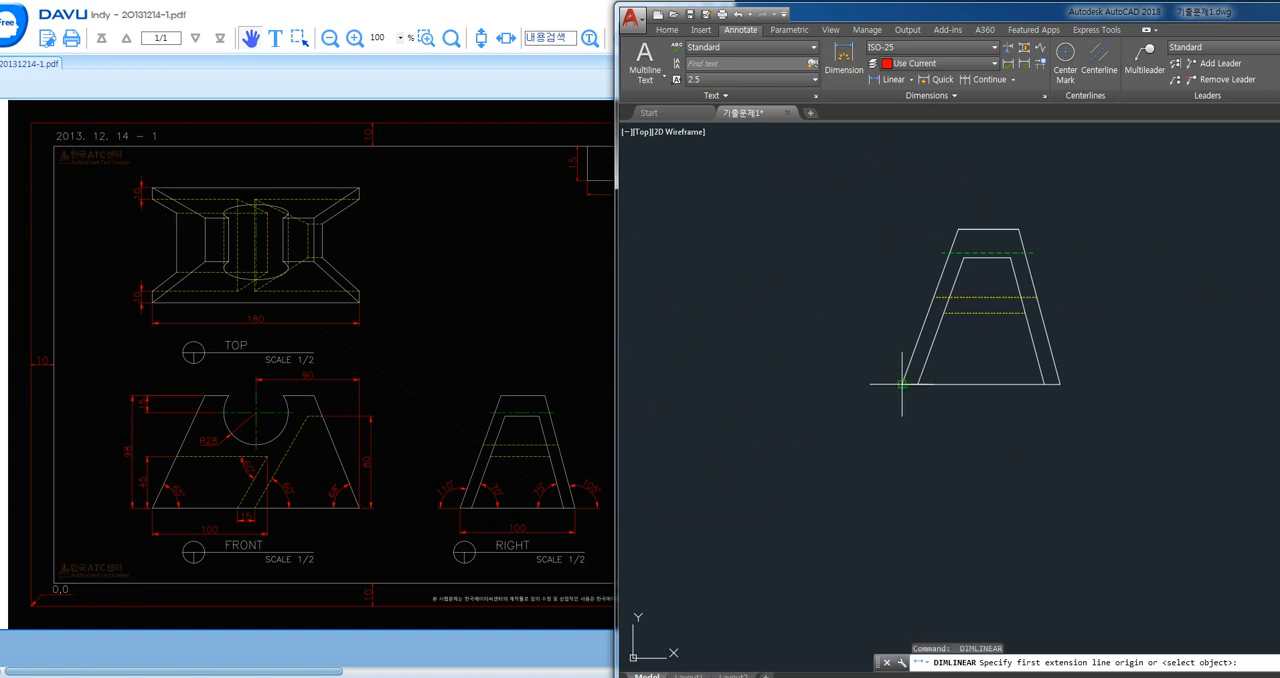
left_click(903, 383)
left_click(1060, 383)
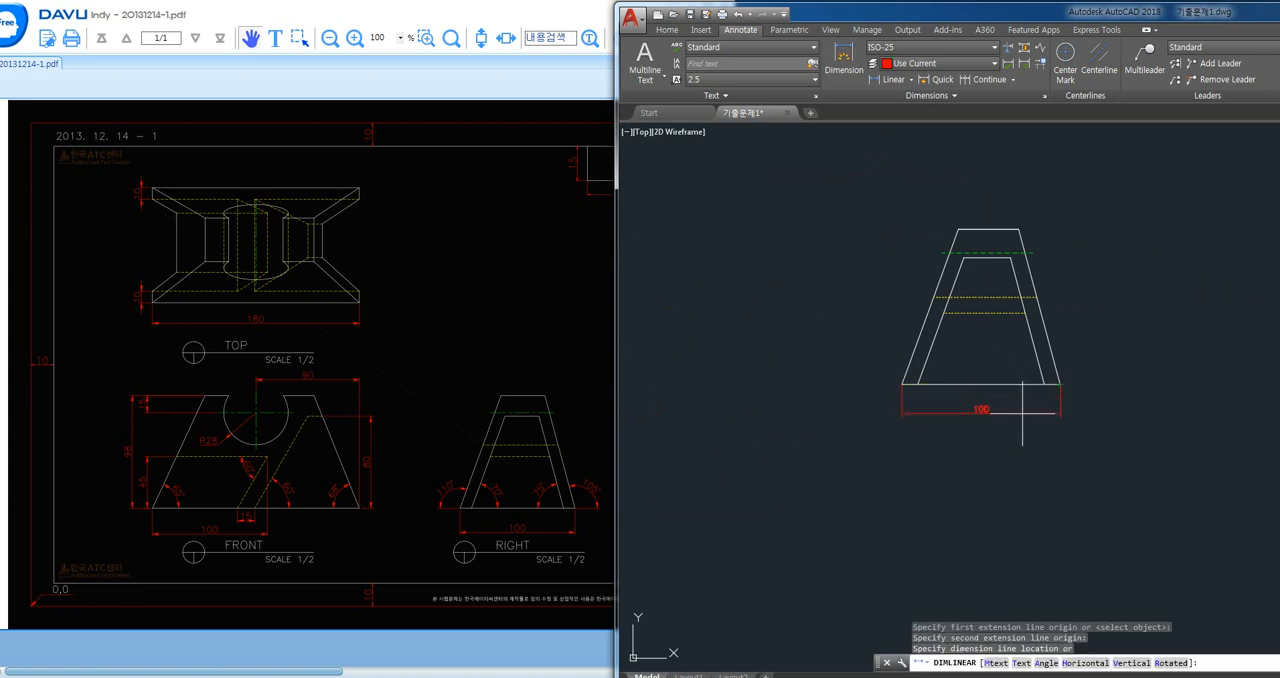
left_click(1022, 420)
scroll(1022, 420, "down", 1)
middle_click_drag(730, 420, 834, 425)
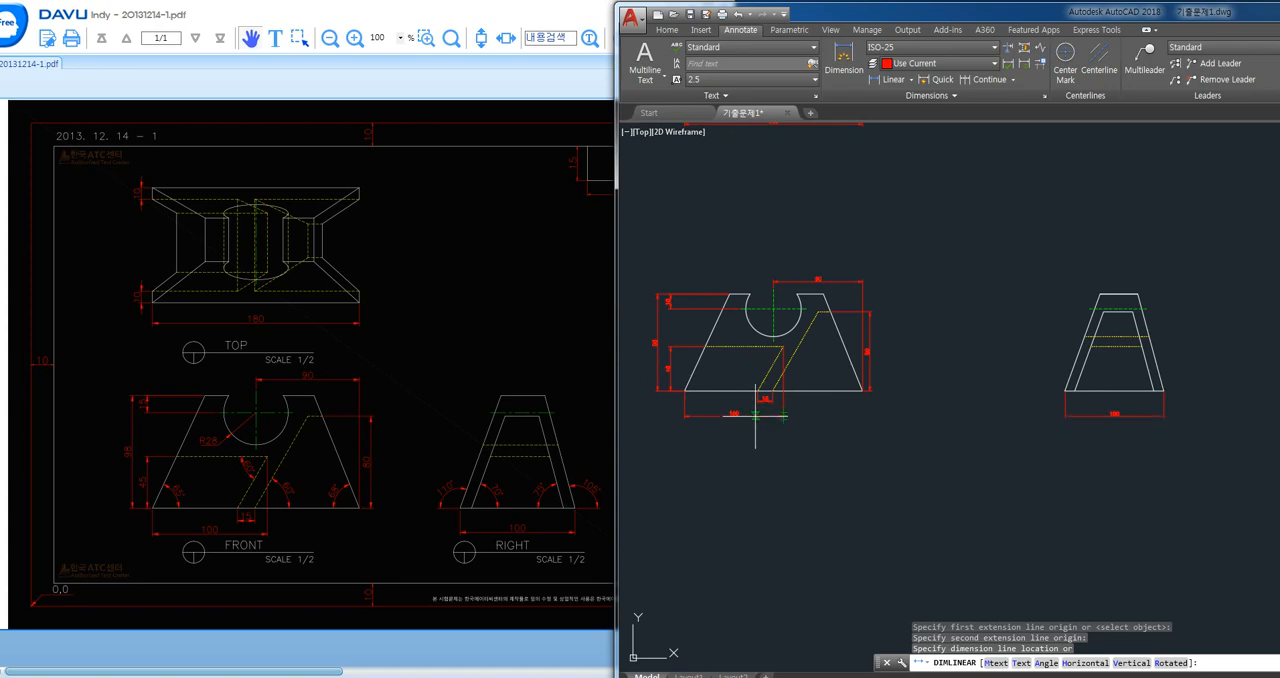
left_click(755, 416)
- Add an angular dimension between the front view's base and its right slanted outer edge, placed inside the outline
middle_click_drag(1029, 343, 987, 351)
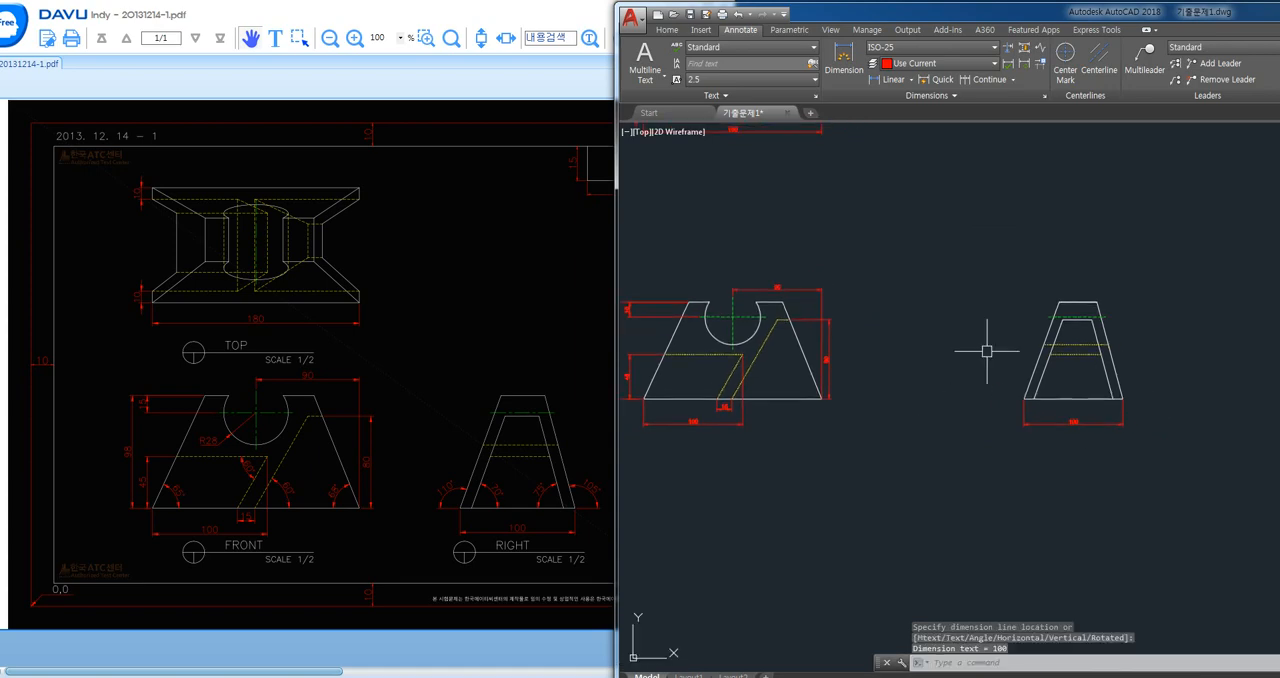
type("dan")
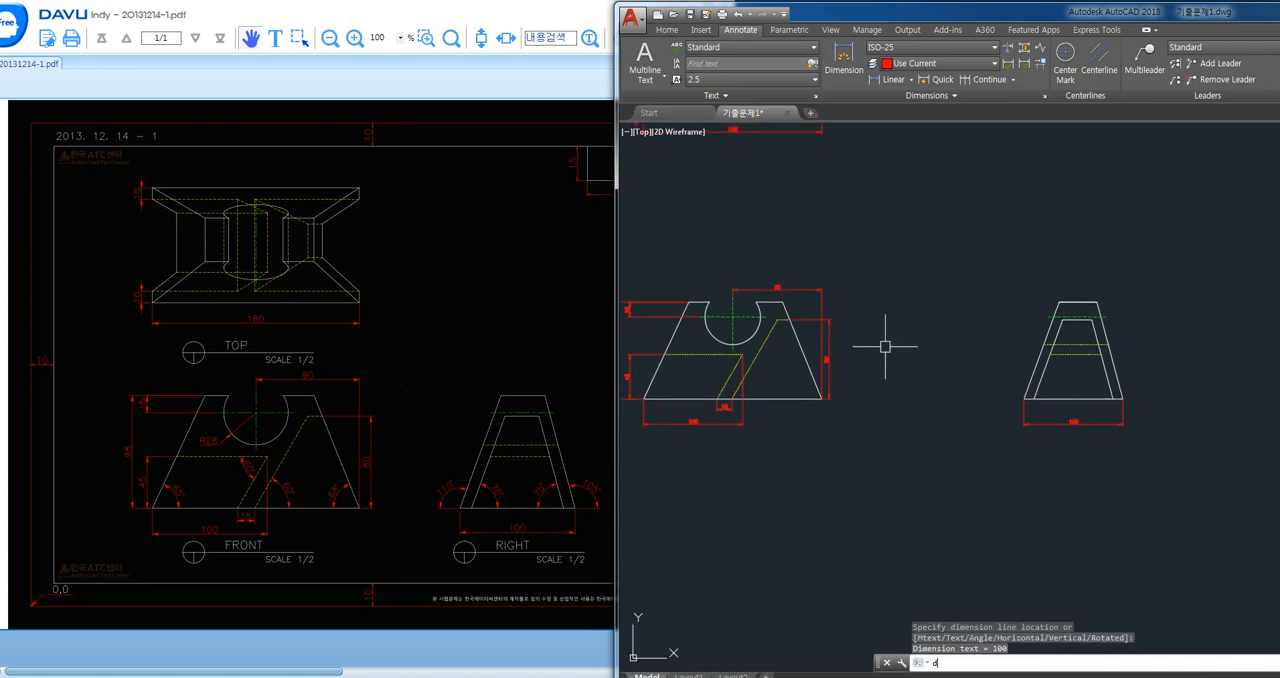
key("Return")
scroll(810, 389, "up", 2)
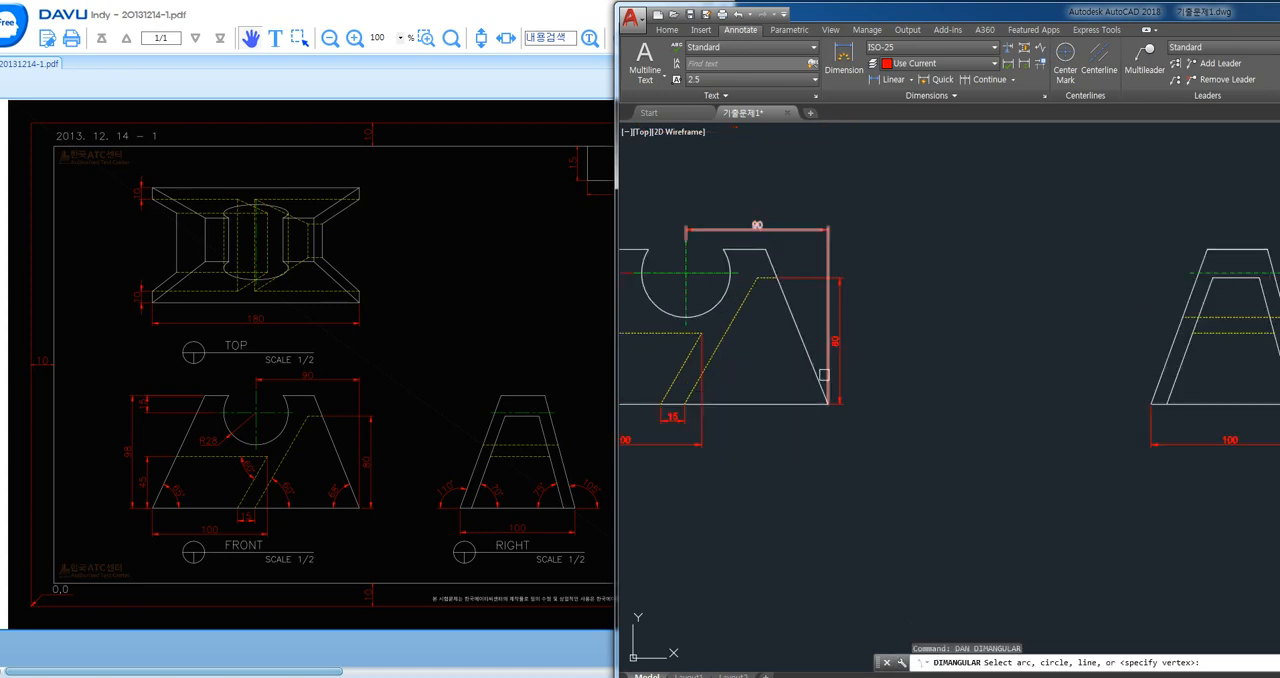
left_click(805, 404)
left_click(818, 369)
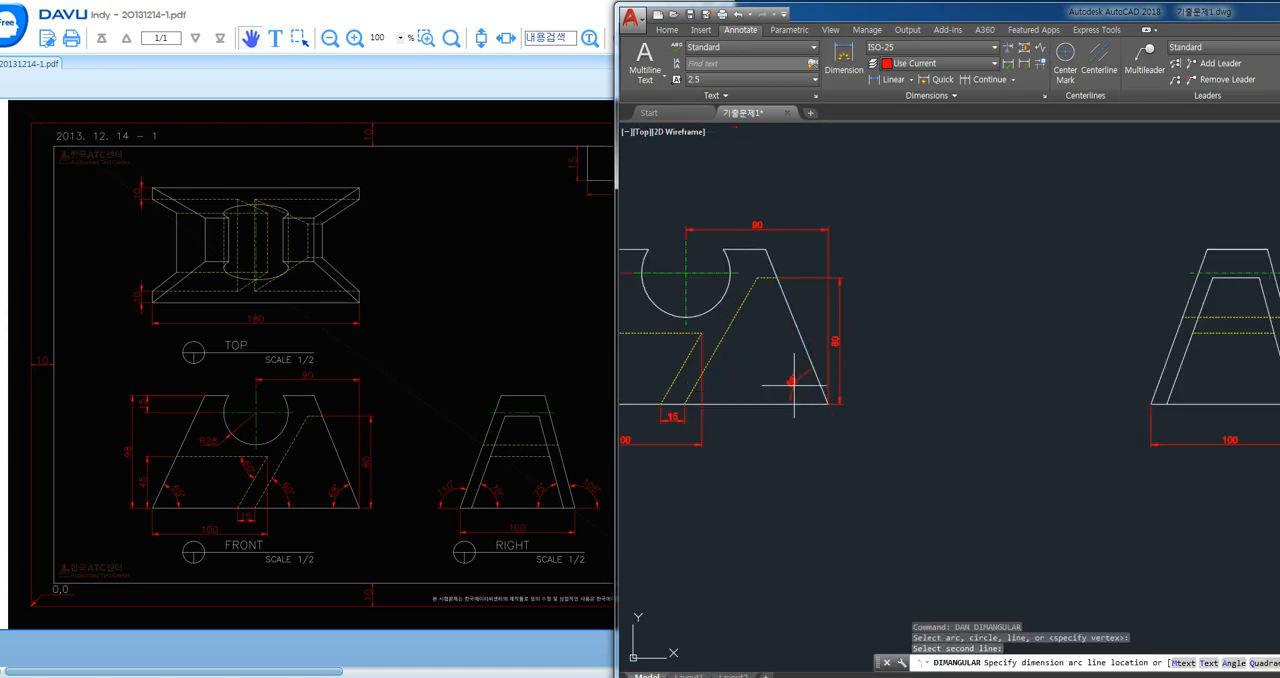
left_click(805, 388)
- Dimension the angle between the front view's longer slanted hidden line and the base, placed right of that line
scroll(760, 378, "up", 3)
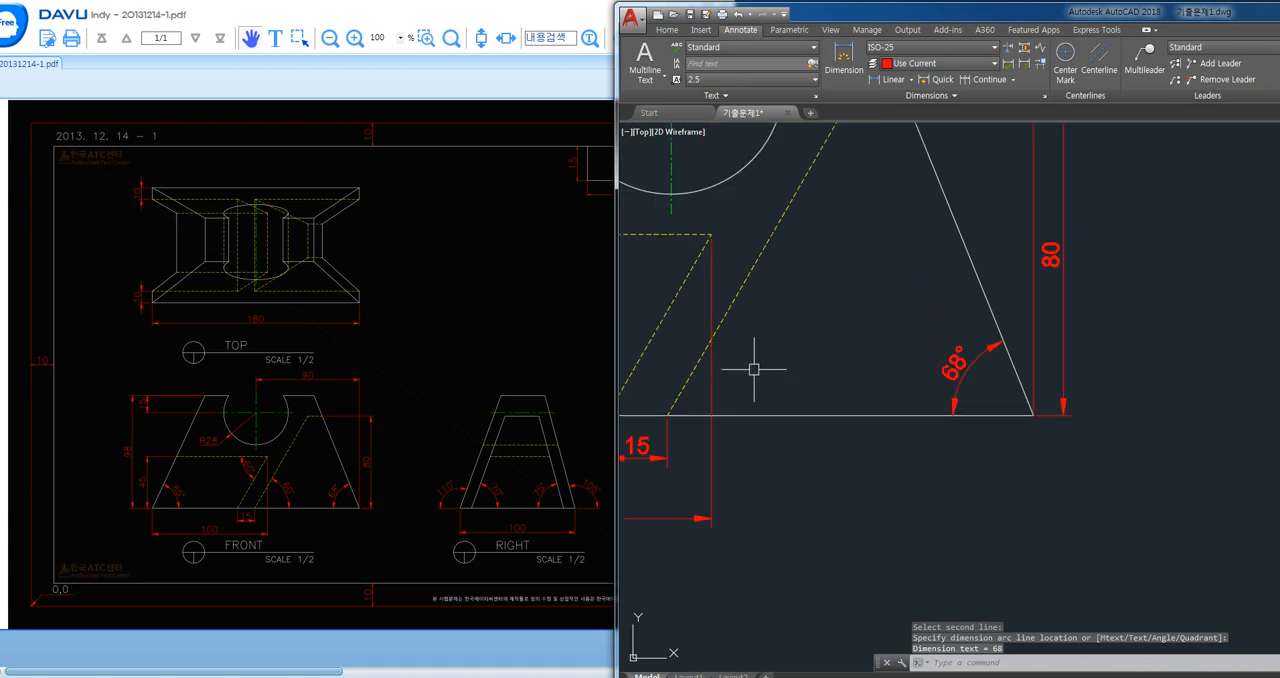
key("Return")
left_click(723, 318)
left_click(757, 408)
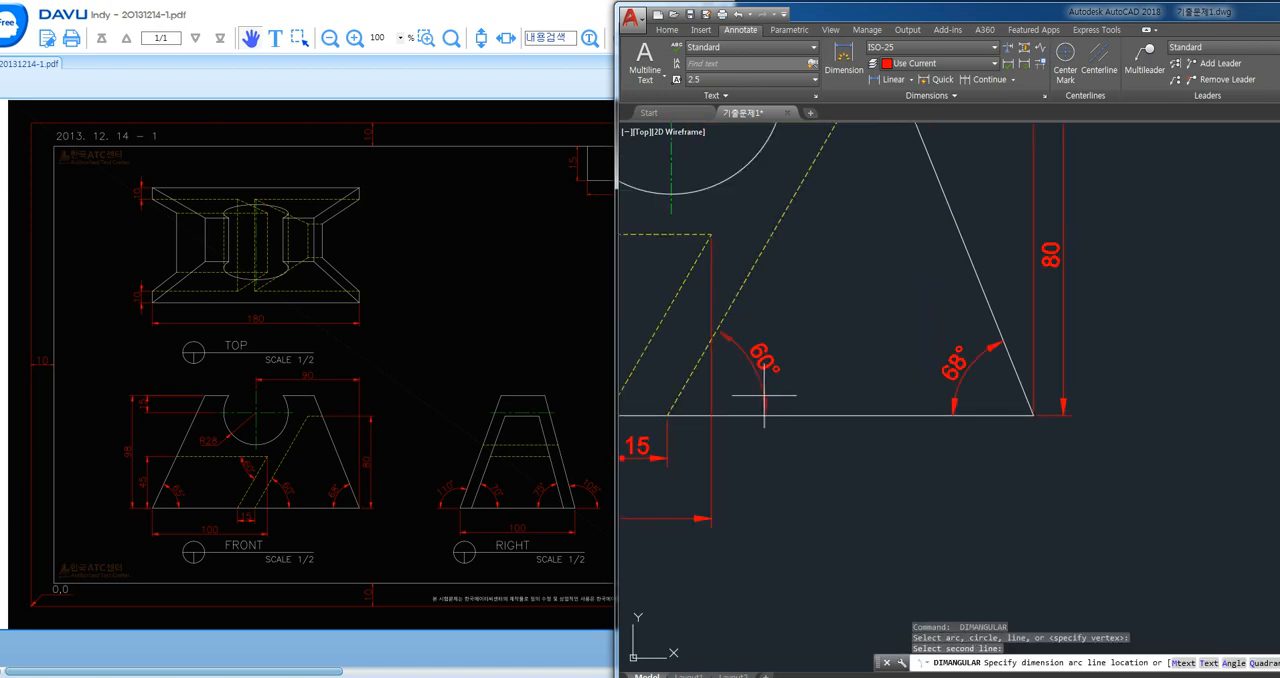
left_click(768, 397)
- Dimension the angle between the front view's long horizontal hidden line and the shorter slanted hidden line, placed inside the corner
middle_click_drag(738, 397, 928, 397)
key("Return")
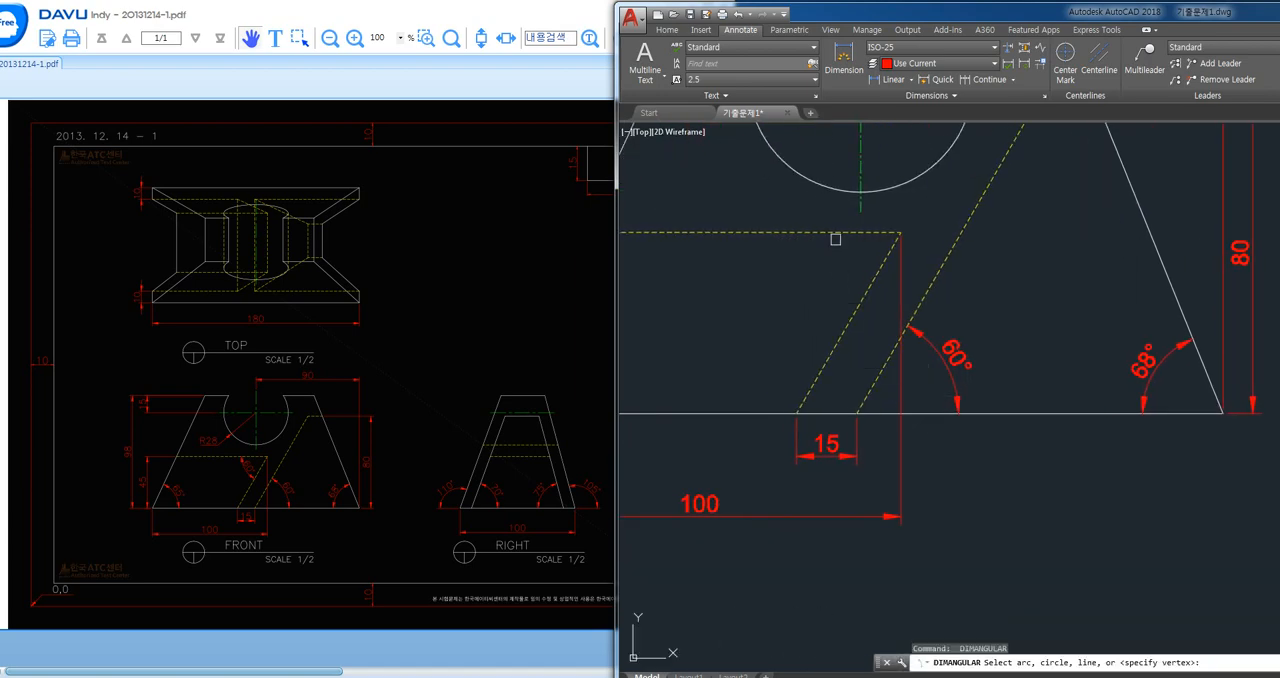
left_click(835, 234)
left_click(857, 298)
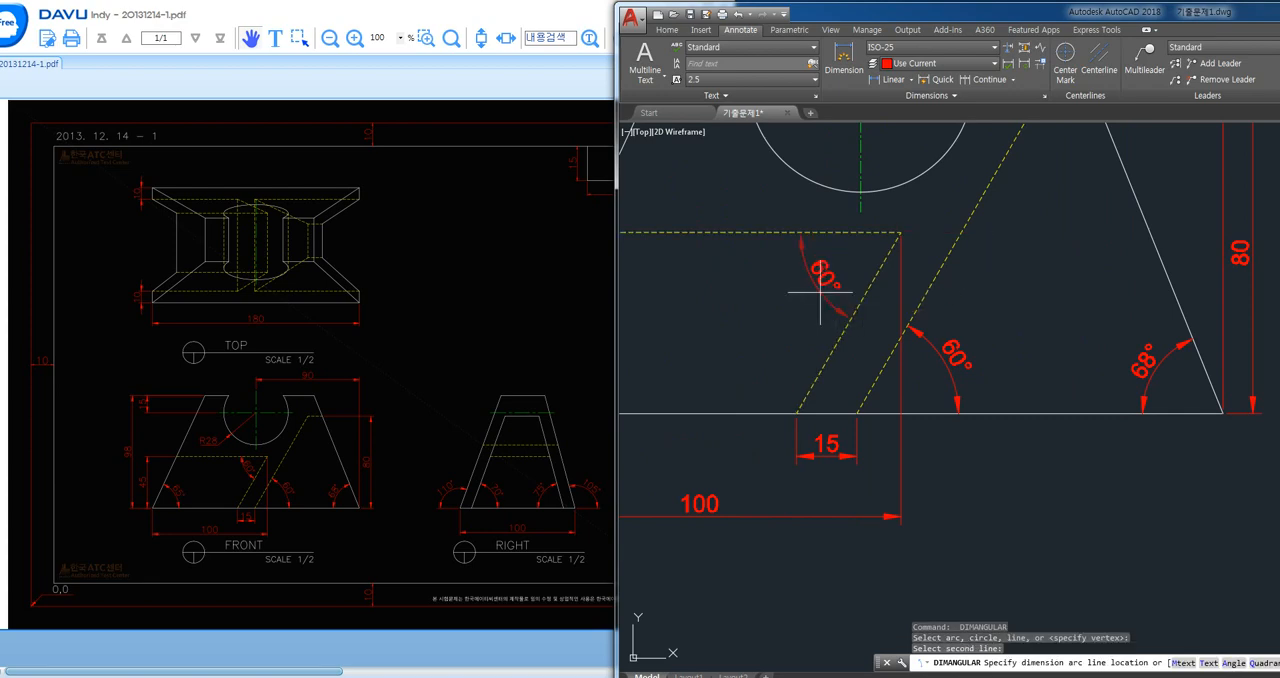
left_click(820, 293)
- Dimension the angle between the front view's left slanted outer edge and the base, placed inside the outline
middle_click_drag(737, 346, 843, 351)
key("Return")
left_click(755, 346)
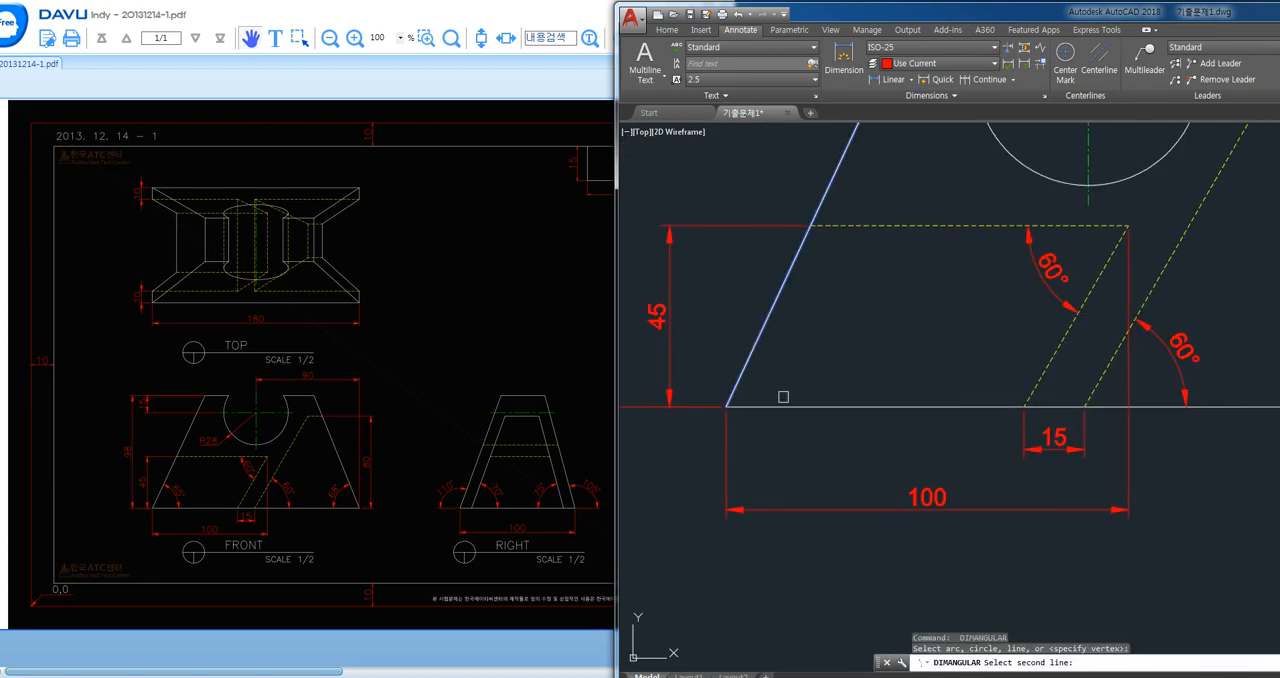
left_click(788, 405)
left_click(818, 374)
- Dimension the angle between the right view's inner left slanted edge and the base, placed inside the inner trapezoid
scroll(857, 414, "down", 3)
scroll(857, 414, "up", 2)
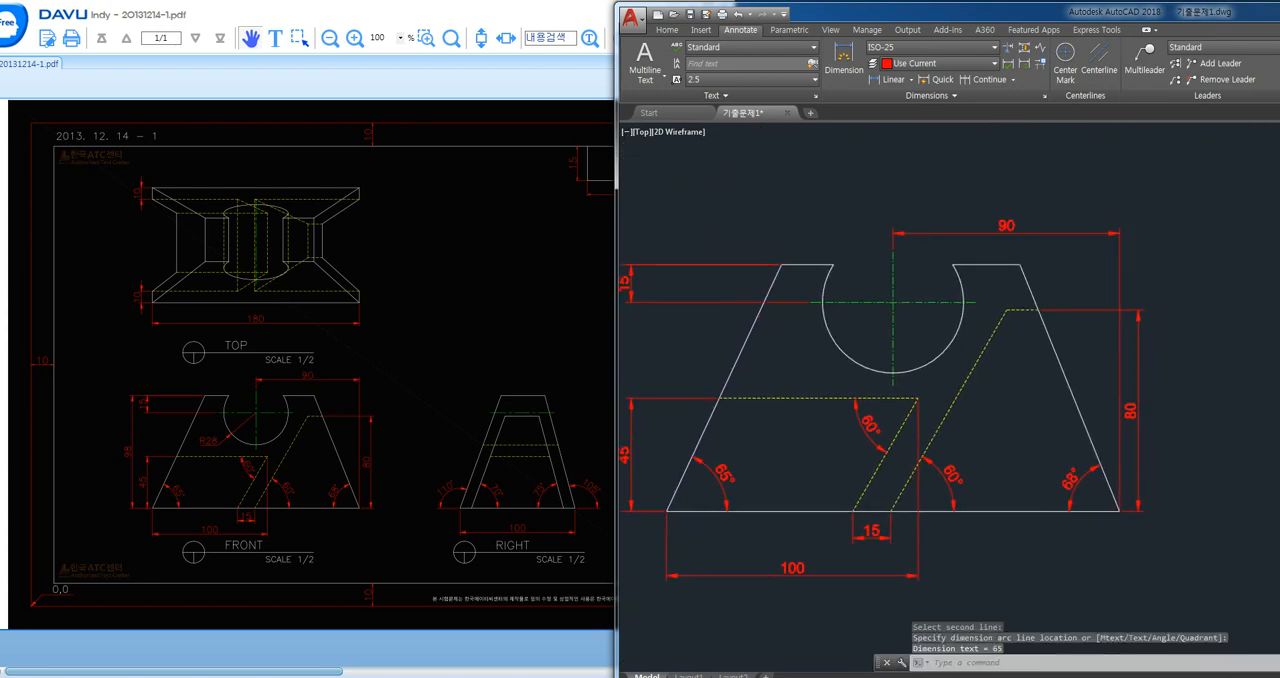
middle_click_drag(967, 449, 893, 419)
scroll(893, 419, "down", 2)
middle_click_drag(1048, 408, 860, 397)
left_click(1275, 527)
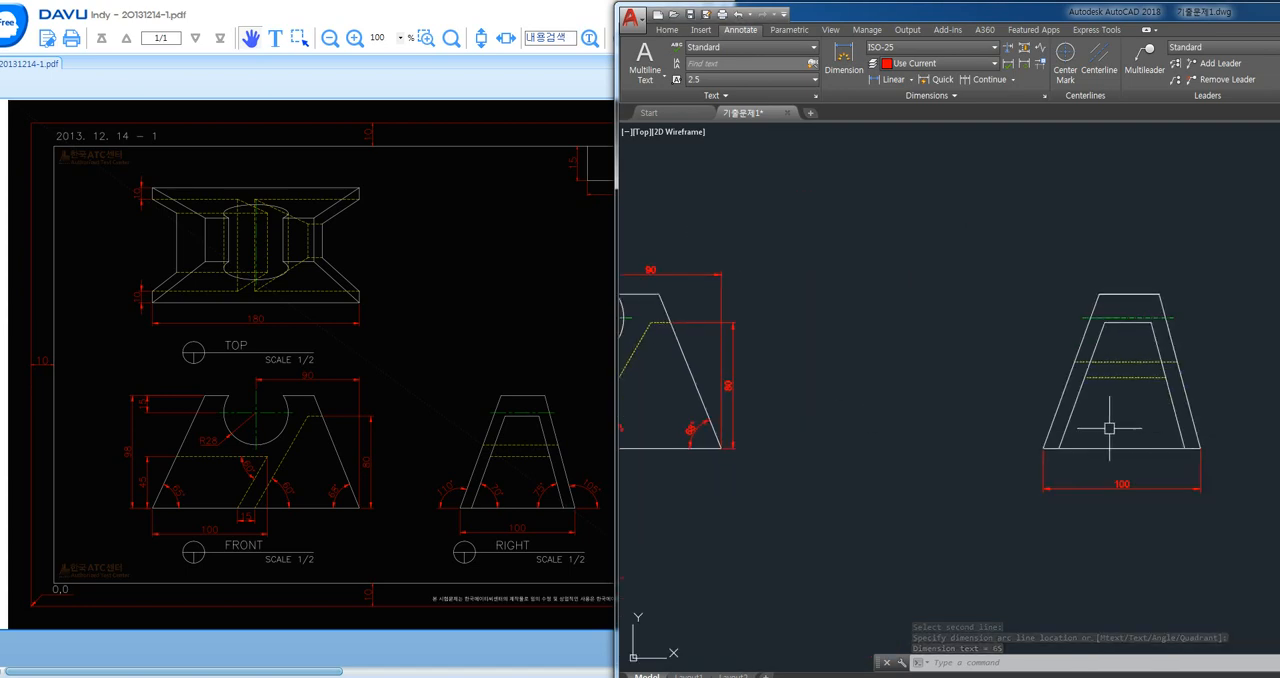
key("space")
left_click(1070, 426)
left_click(1084, 446)
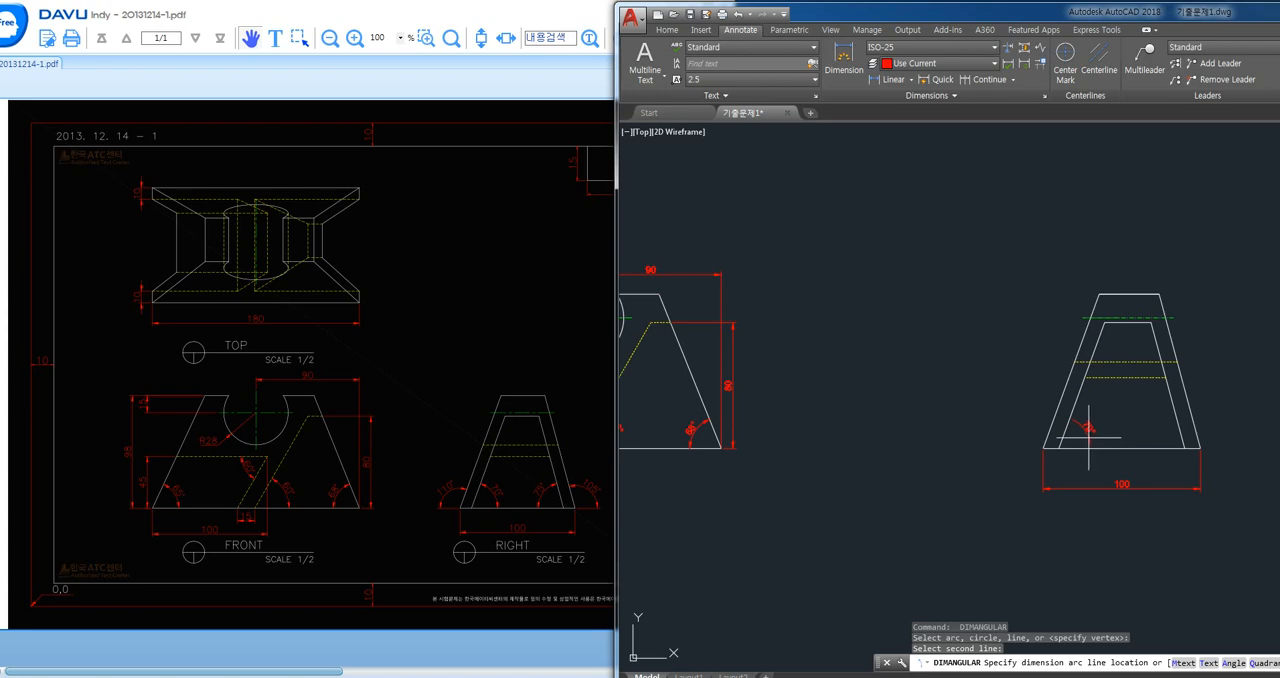
left_click(1095, 434)
- Dimension the angle between the right view's inner right slanted edge and the base, placed inside the inner trapezoid
scroll(1155, 435, "up", 3)
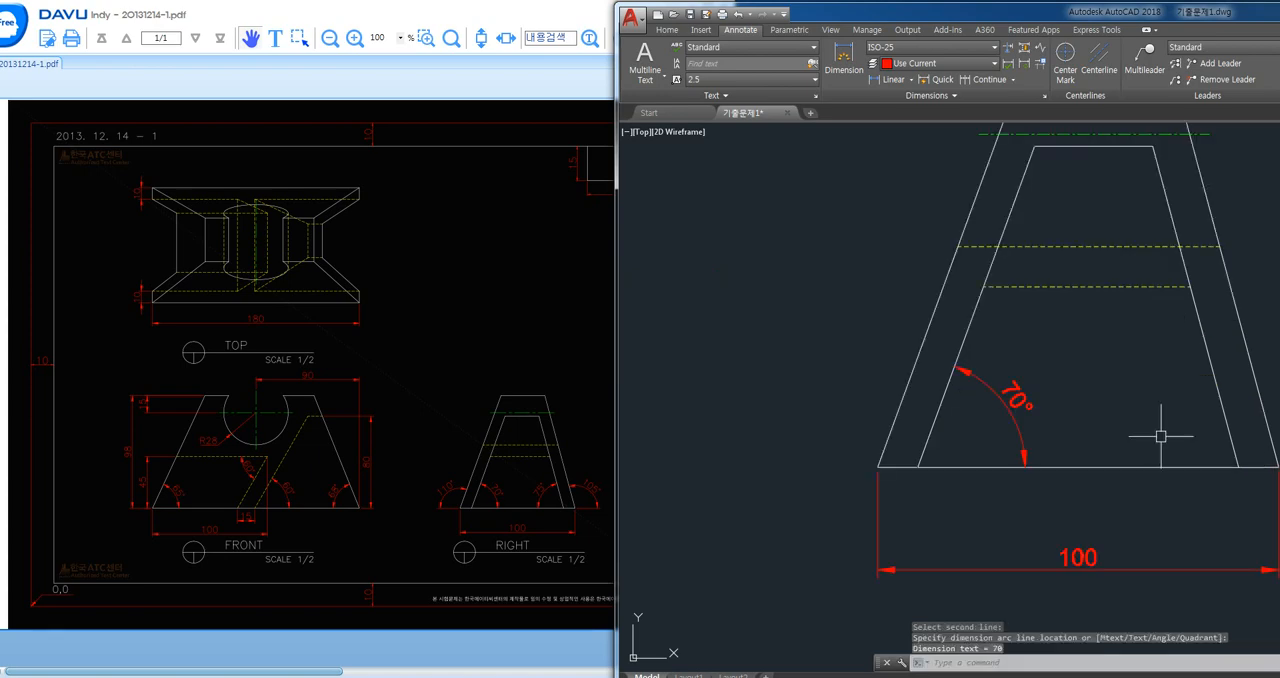
key("space")
left_click(1230, 440)
left_click(1200, 466)
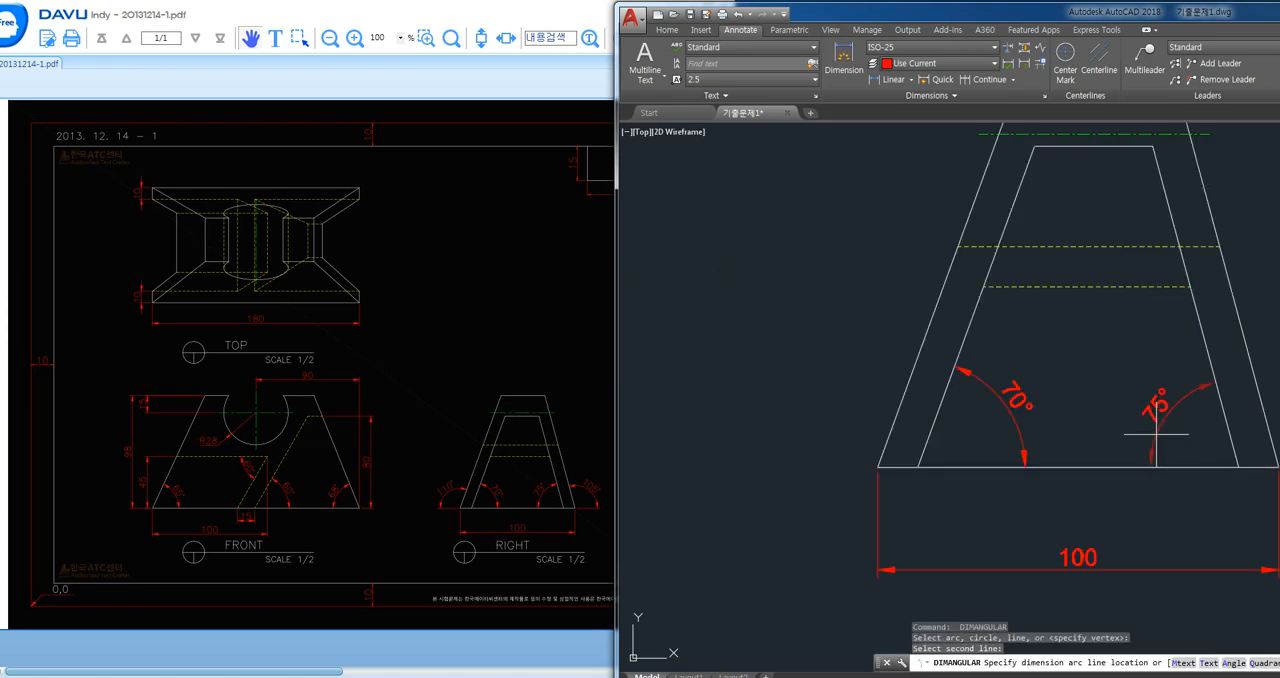
left_click(1157, 437)
- Dimension the exterior angle between the right view's outer left slanted edge and the base, placed outside the outline
key("space")
left_click(900, 422)
left_click(908, 462)
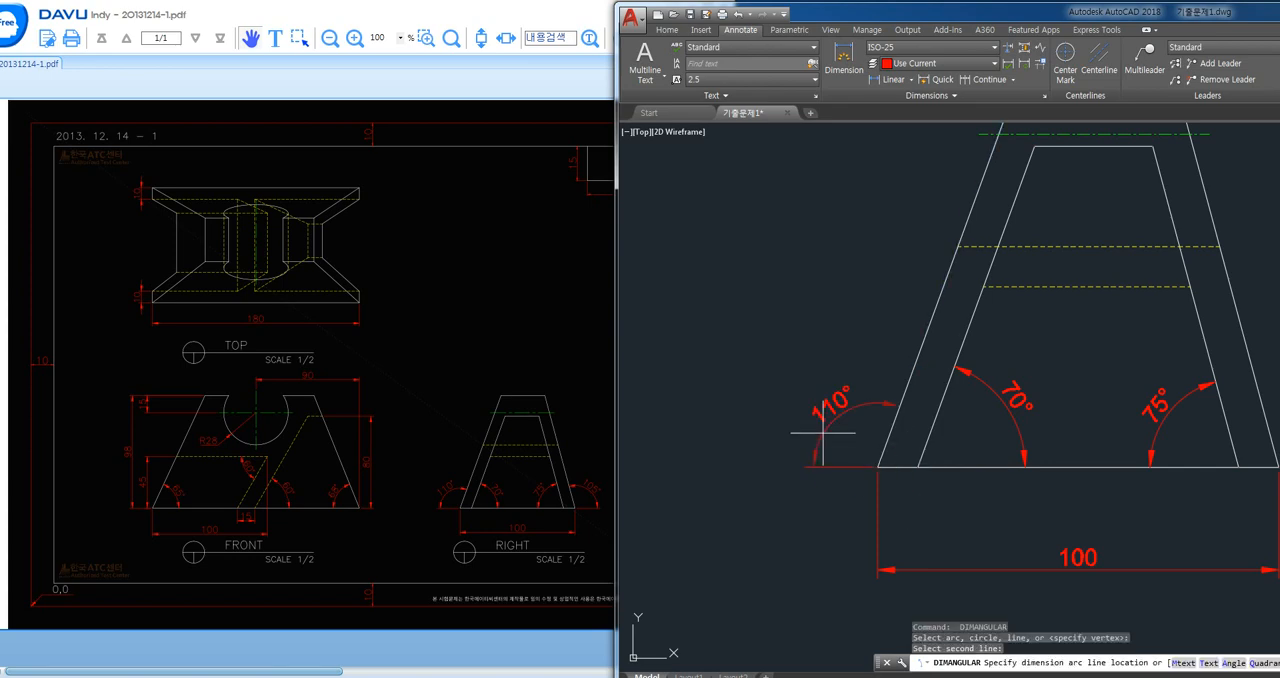
left_click(812, 430)
- Dimension the exterior angle between the right view's outer right slanted edge and the base, placed outside the outline
middle_click_drag(1085, 454, 803, 428)
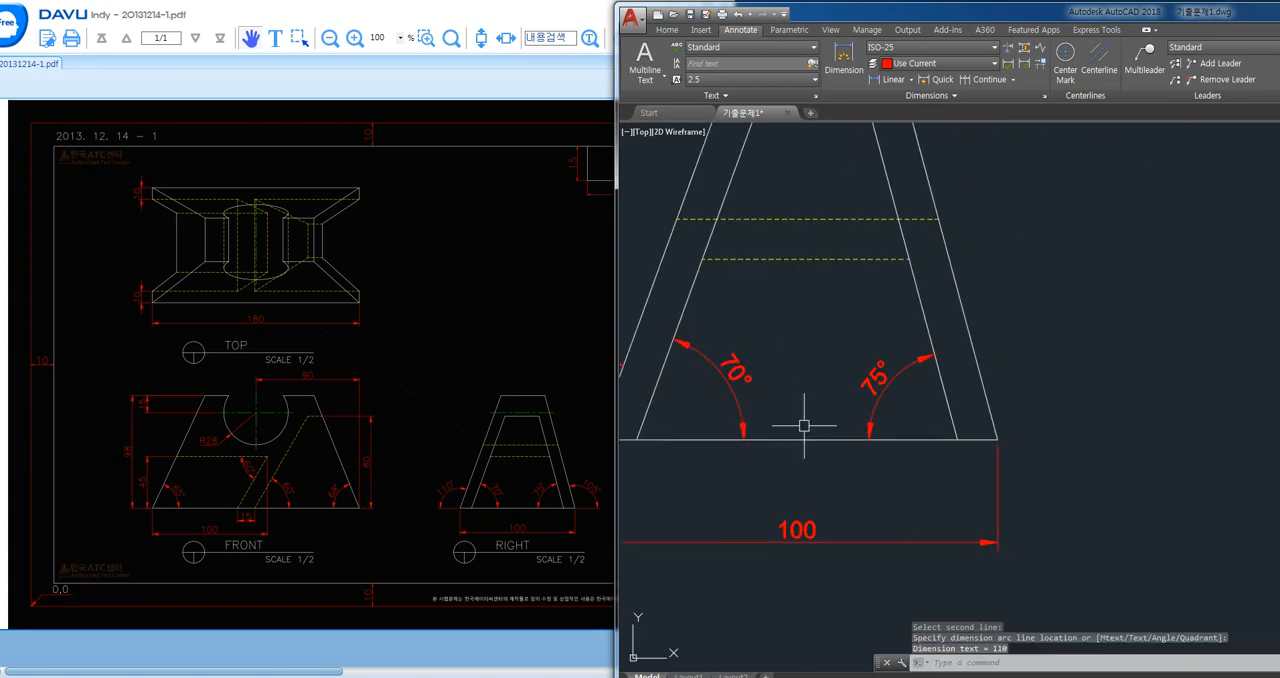
key("space")
left_click(995, 414)
left_click(990, 438)
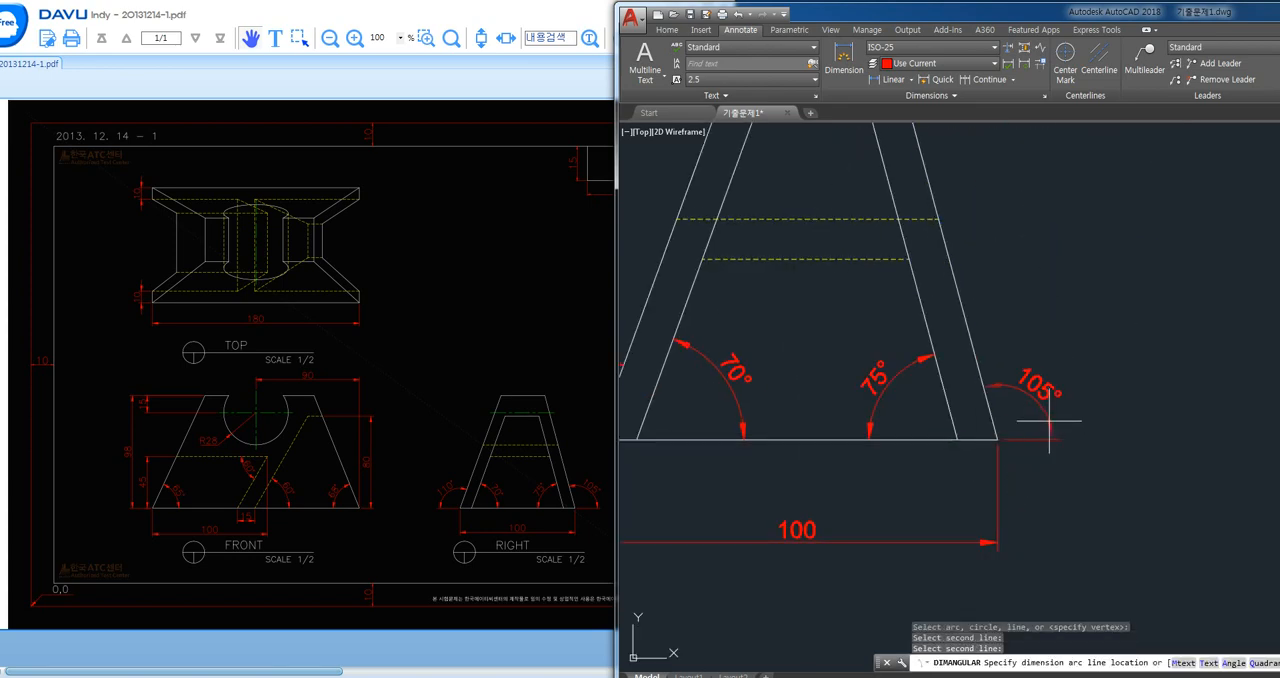
left_click(1054, 408)
- Add a radius dimension to the front view's circular notch, with its text outside the arc at the lower left
scroll(1066, 366, "down", 3)
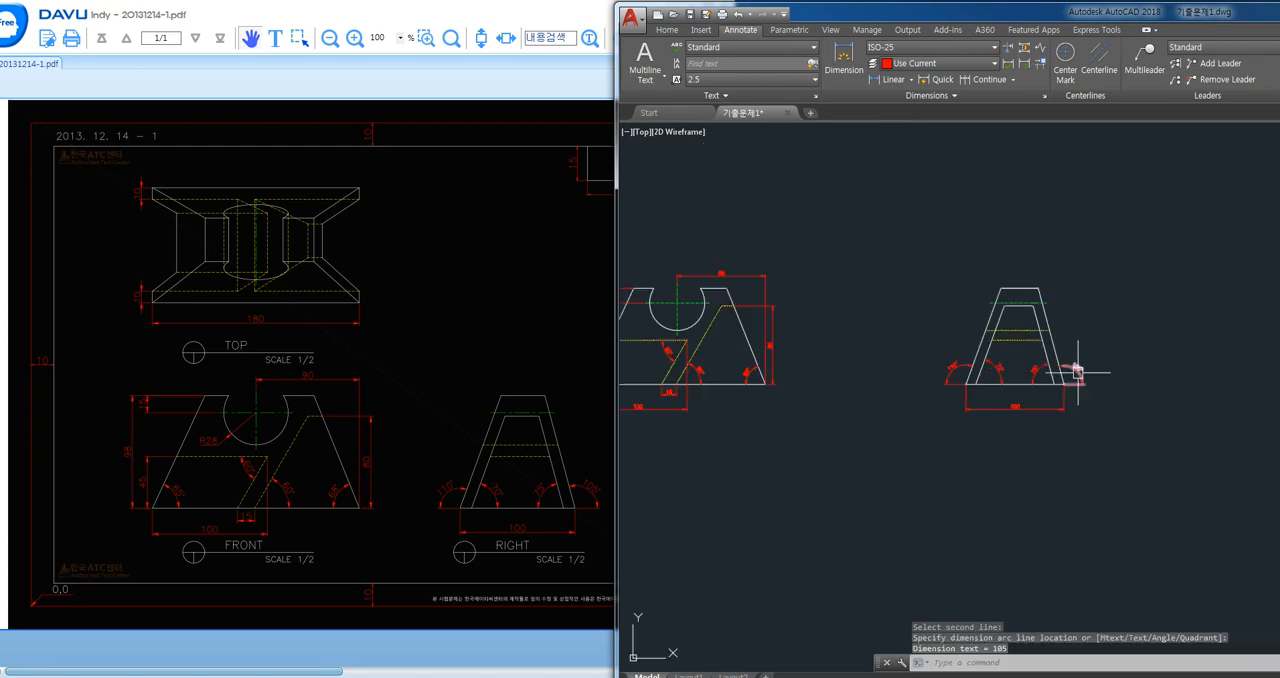
middle_click_drag(811, 439, 831, 445)
type("dra")
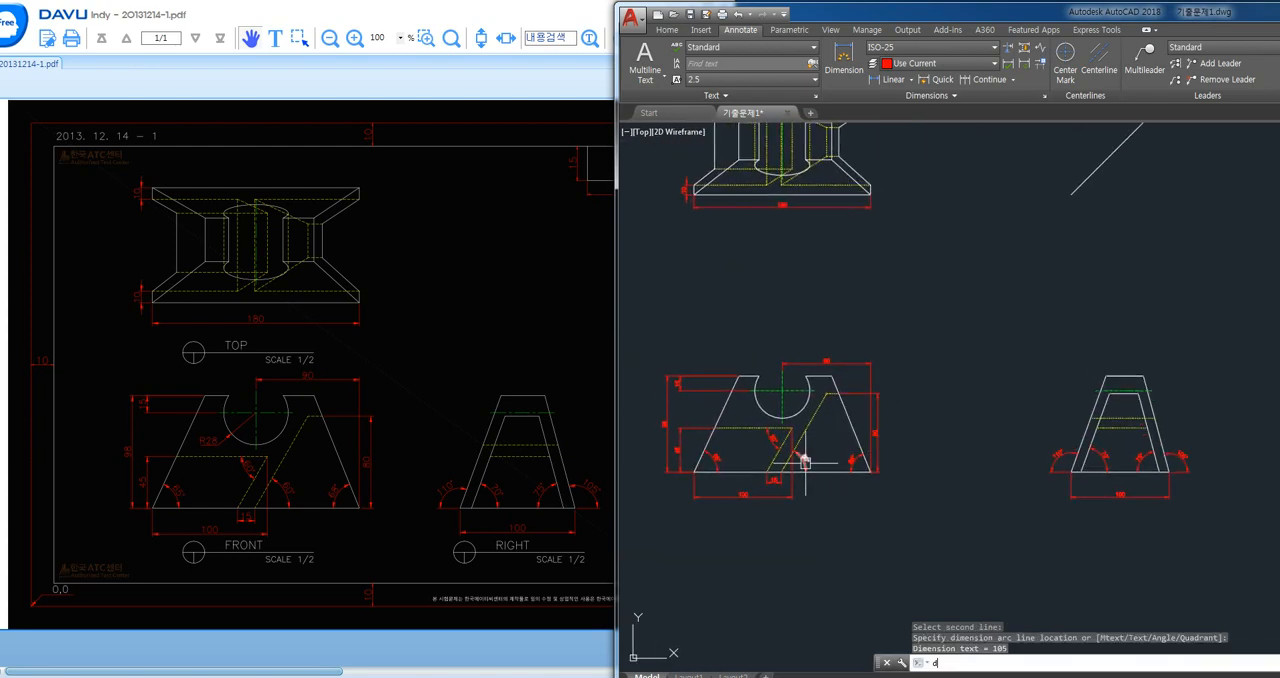
key("Return")
left_click(764, 407)
scroll(758, 400, "up", 2)
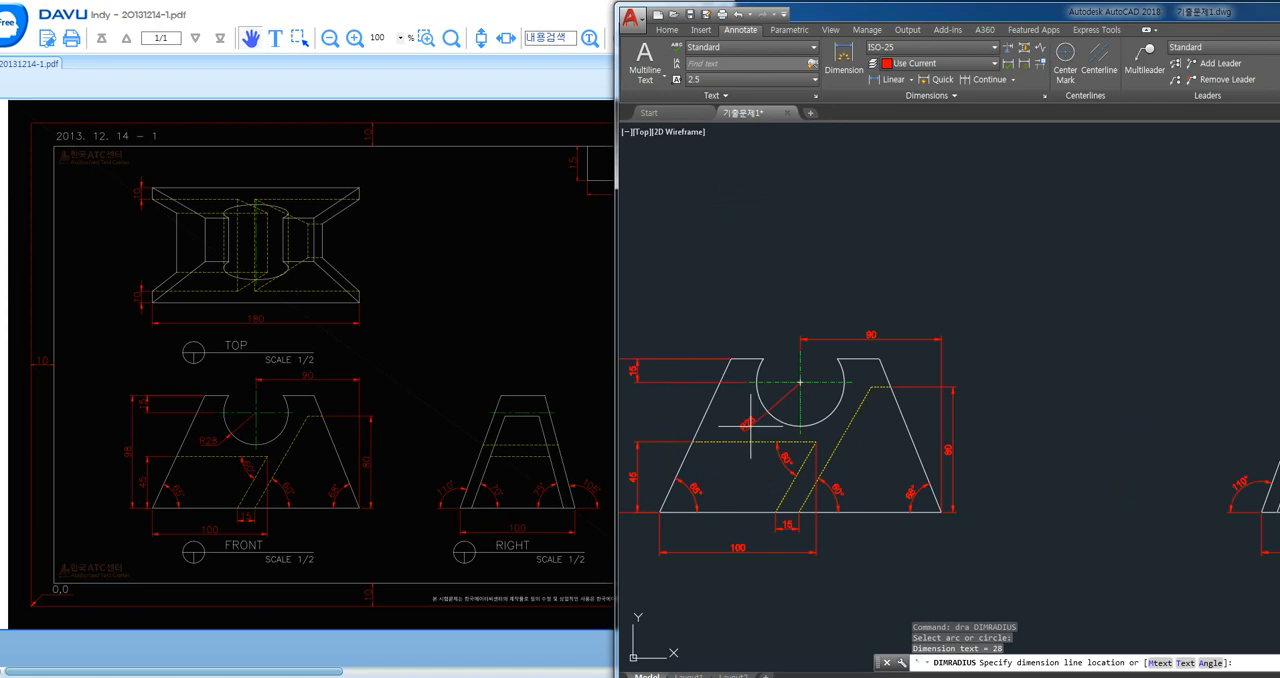
scroll(748, 423, "up", 4)
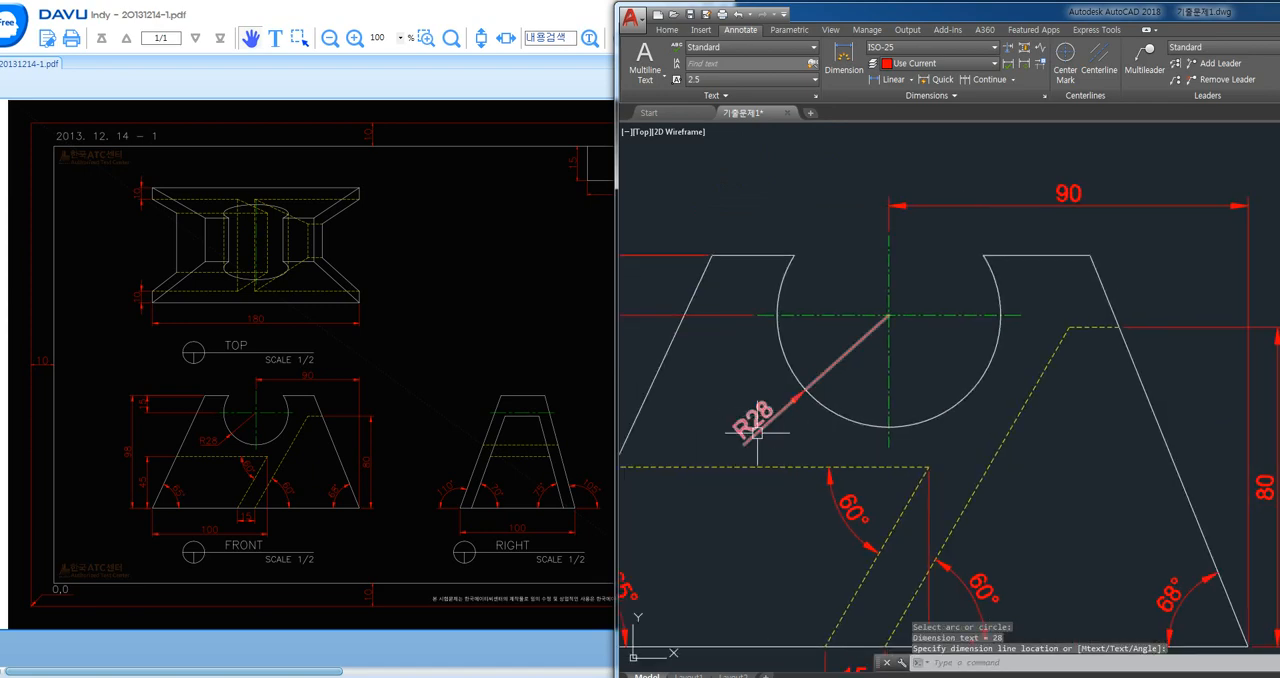
left_click(757, 433)
- Override the current ISO-25 dimension style so its text alignment is ISO standard
type("d")
key("Return")
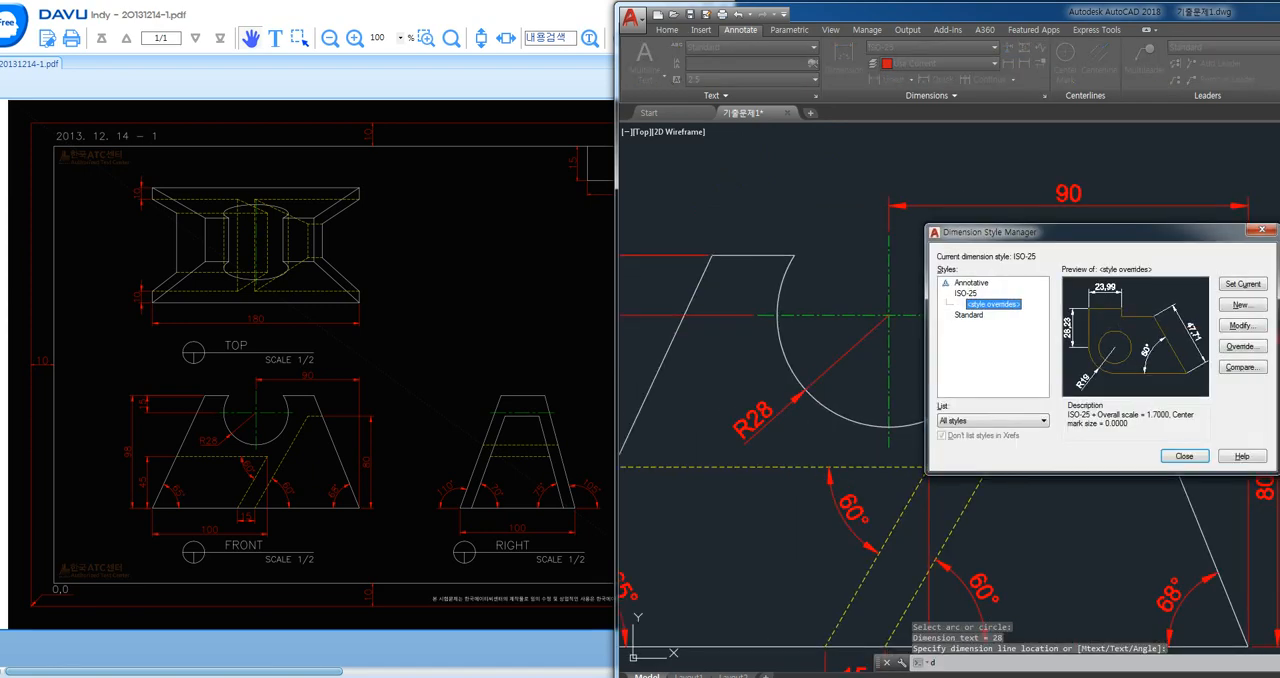
left_click(1240, 346)
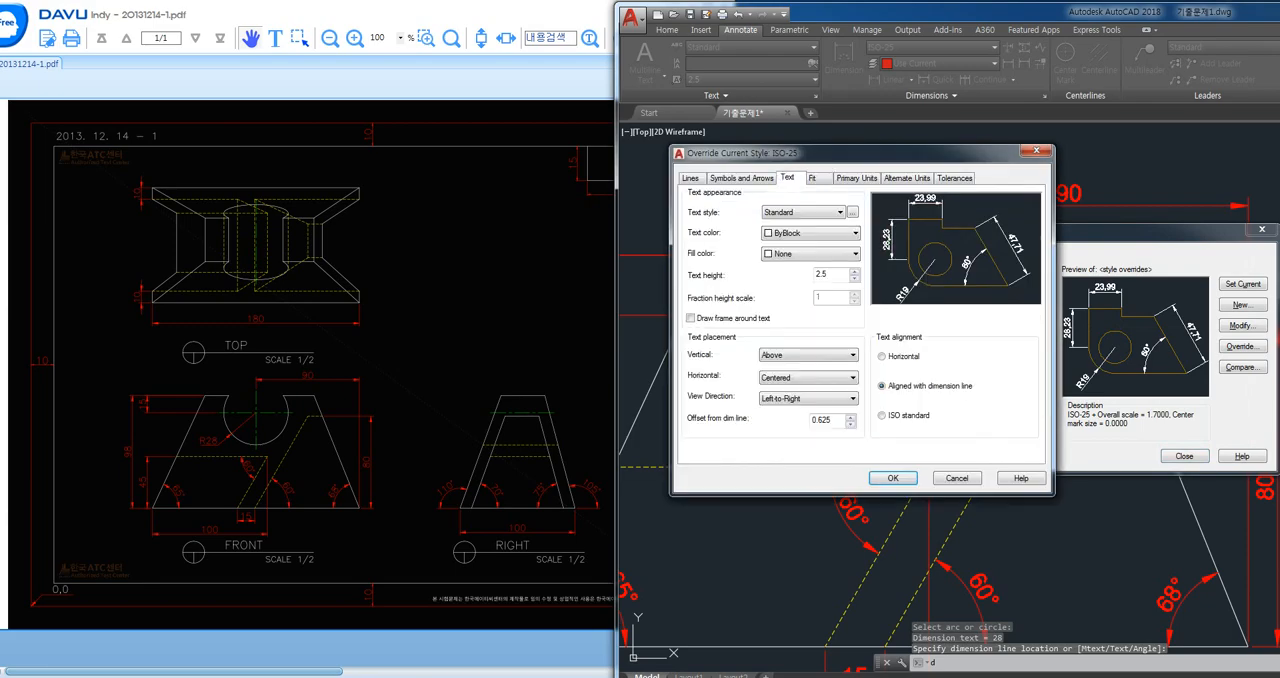
left_click(882, 415)
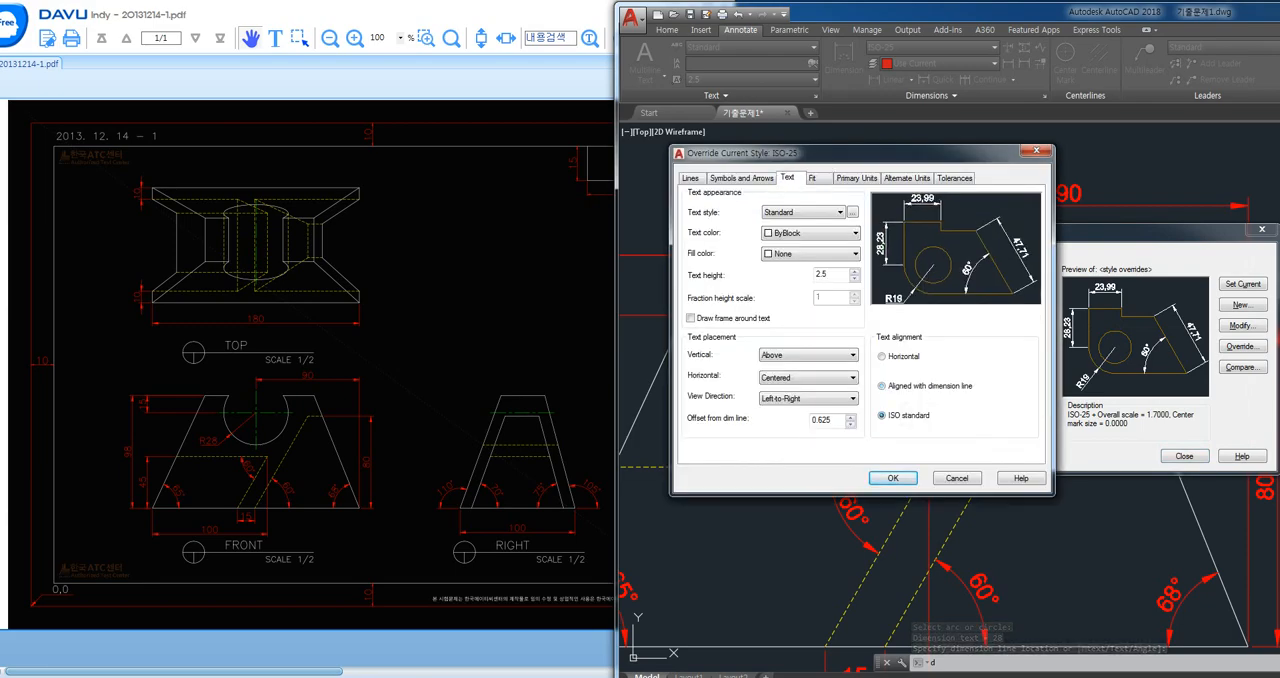
left_click(893, 478)
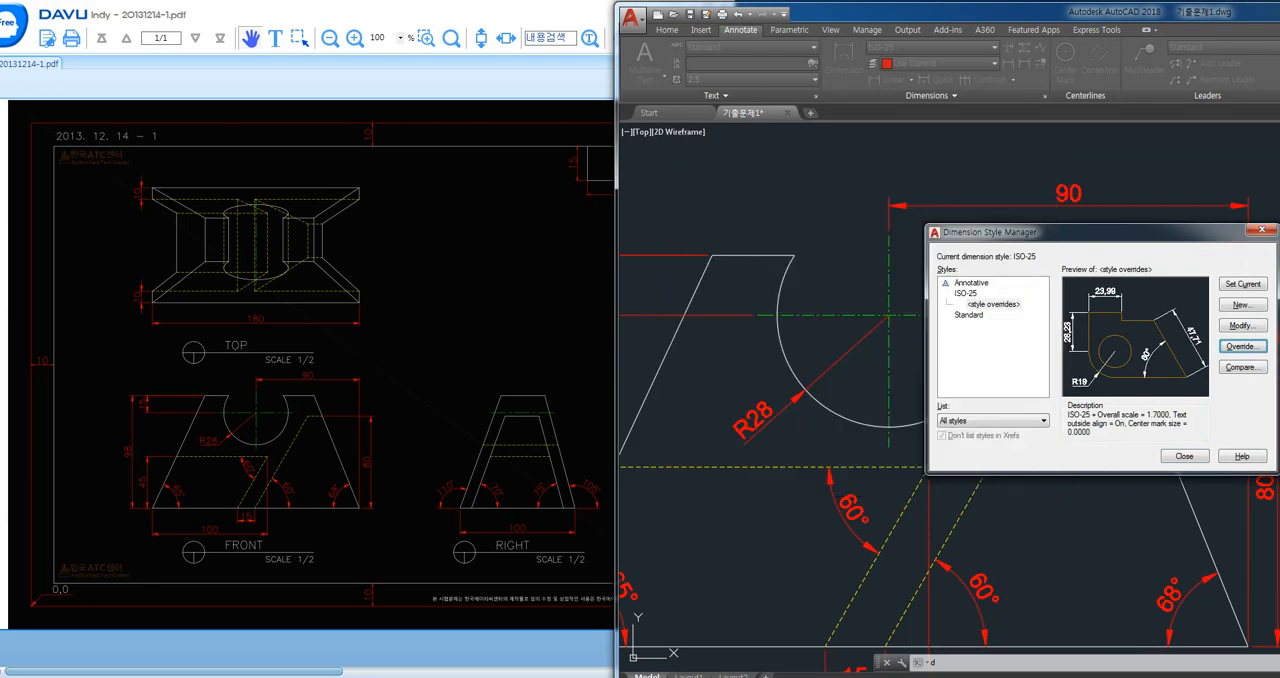
left_click(1183, 455)
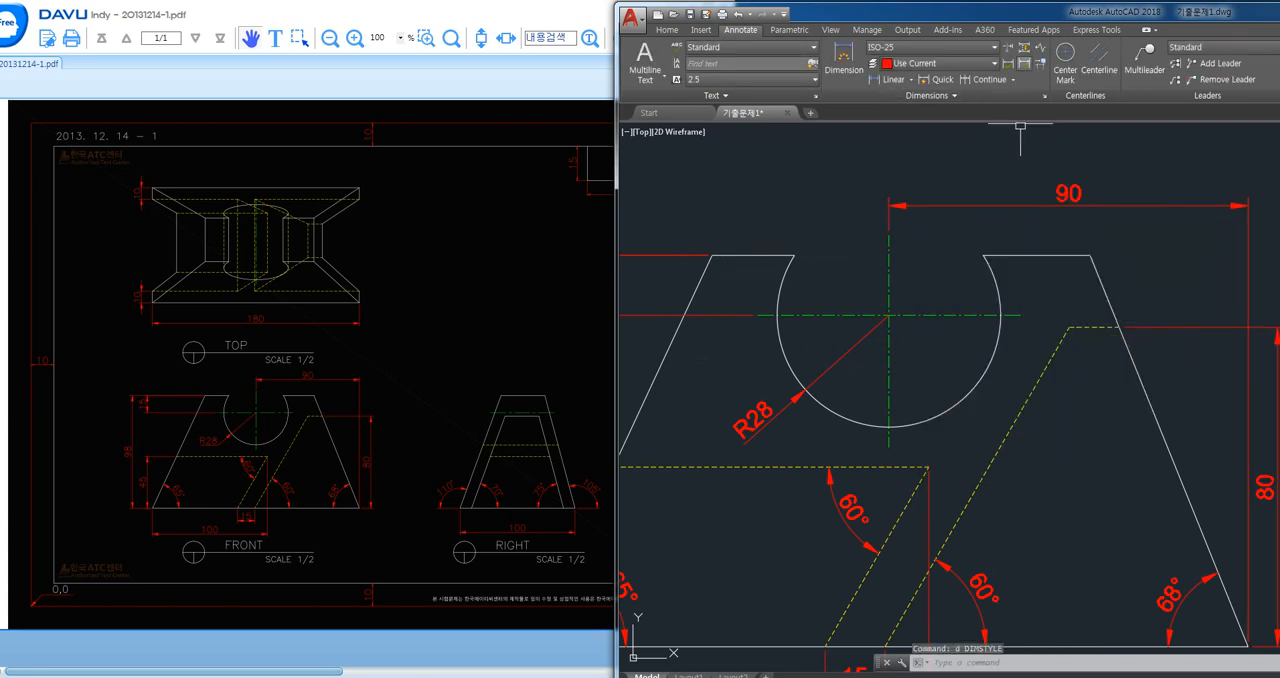
- Update the notch's radius dimension to the current dimension style override
left_click(1024, 63)
left_click(765, 425)
key("Return")
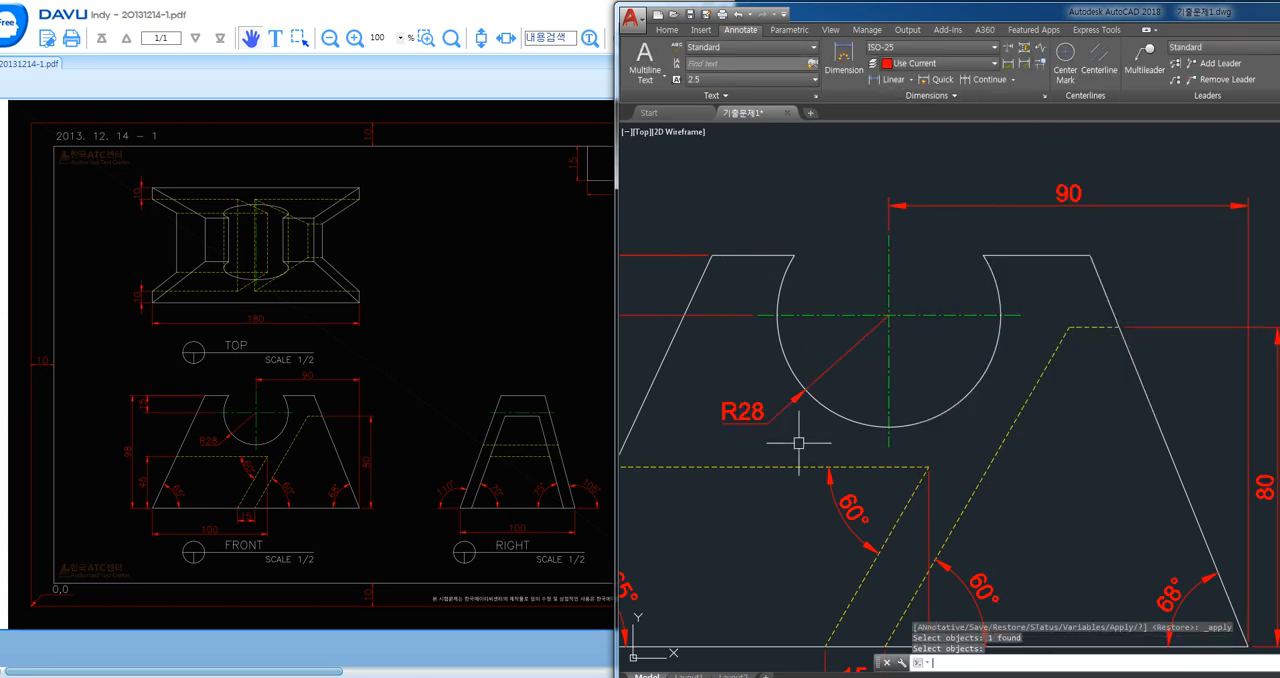
scroll(783, 431, "down", 2)
middle_click_drag(907, 407, 1014, 378)
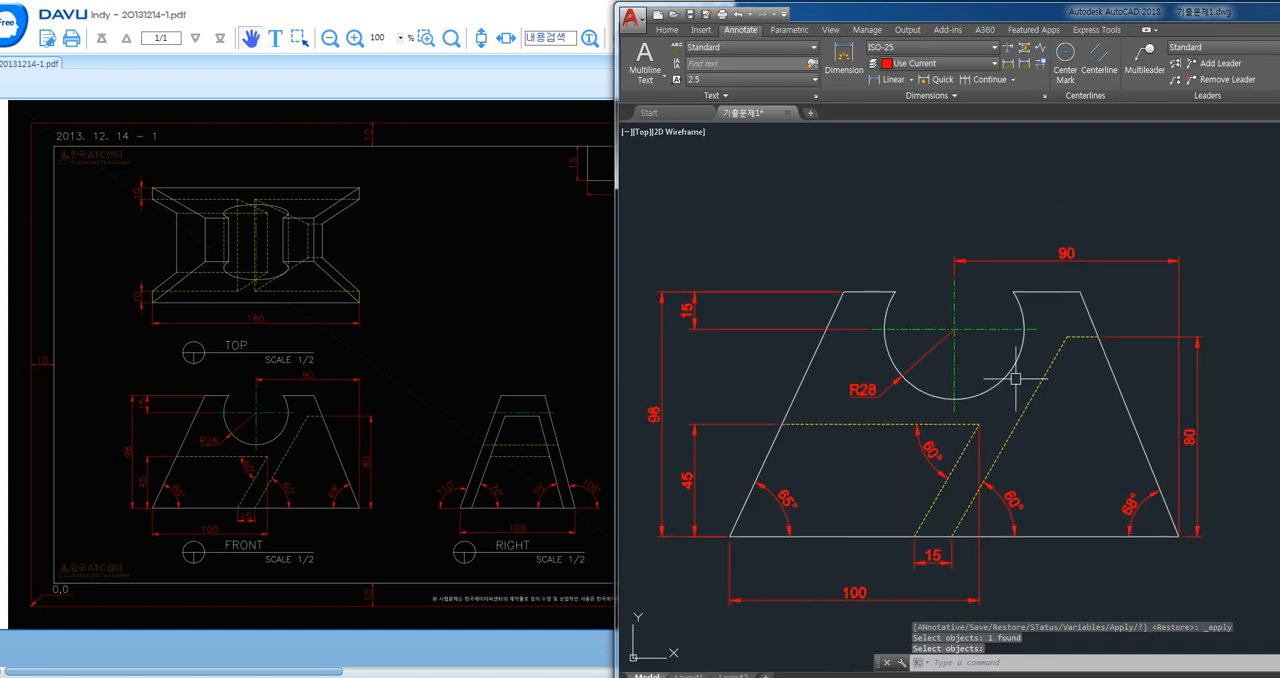
- Erase the diagonal construction line above the right view
scroll(893, 416, "down", 2)
mouse_move(931, 332)
middle_mouse_down()
mouse_move(905, 439)
mouse_move(886, 434)
mouse_move(834, 486)
mouse_move(877, 320)
mouse_move(864, 375)
middle_mouse_up()
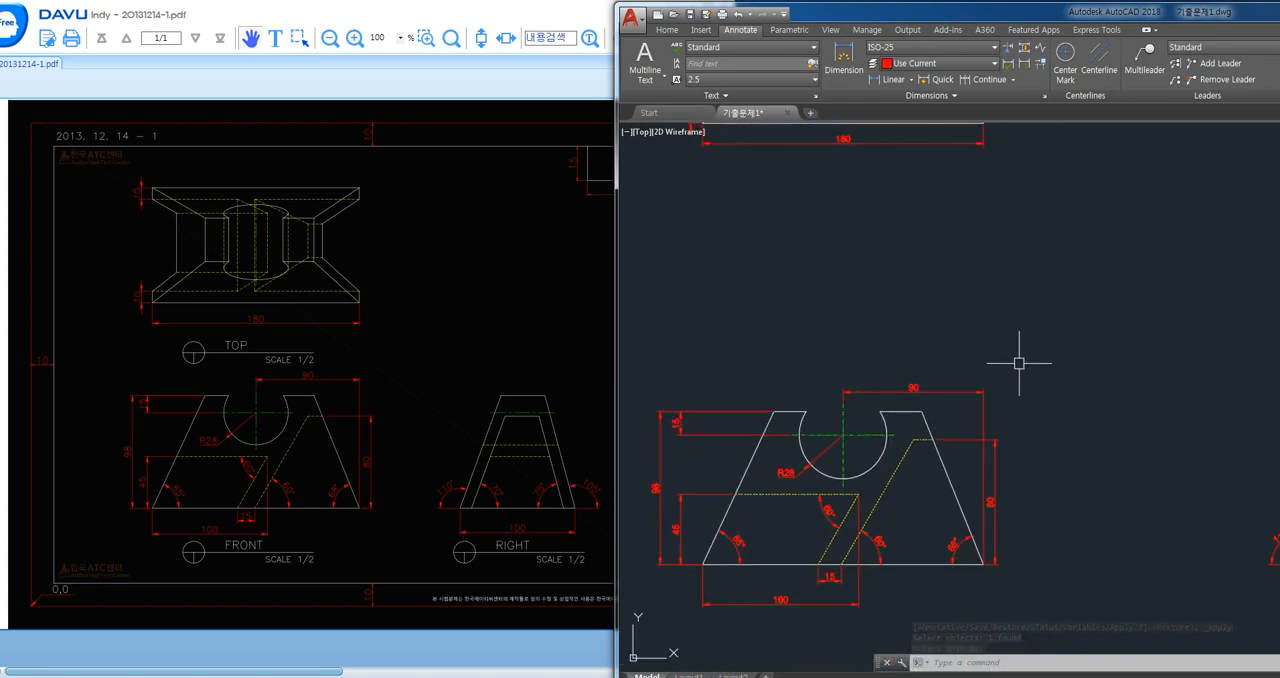
middle_click_drag(1019, 363, 974, 337)
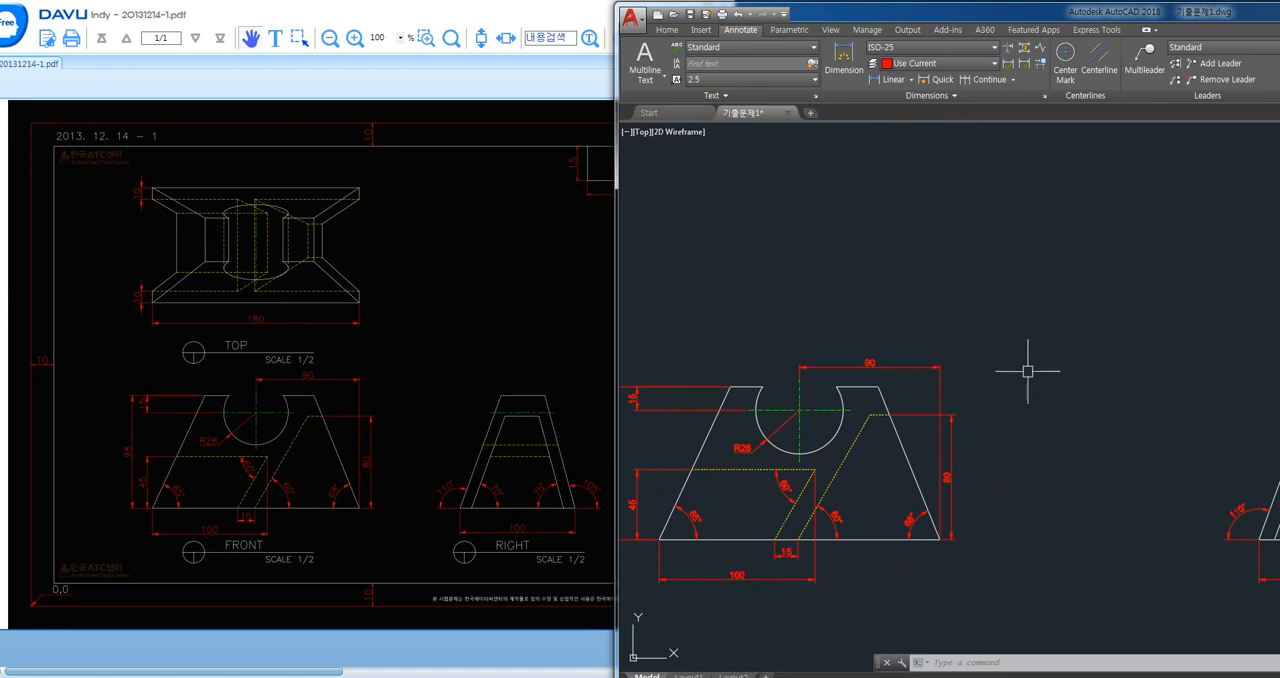
mouse_move(1027, 371)
middle_mouse_down()
mouse_move(994, 363)
mouse_move(943, 417)
mouse_move(989, 443)
mouse_move(962, 456)
middle_mouse_up()
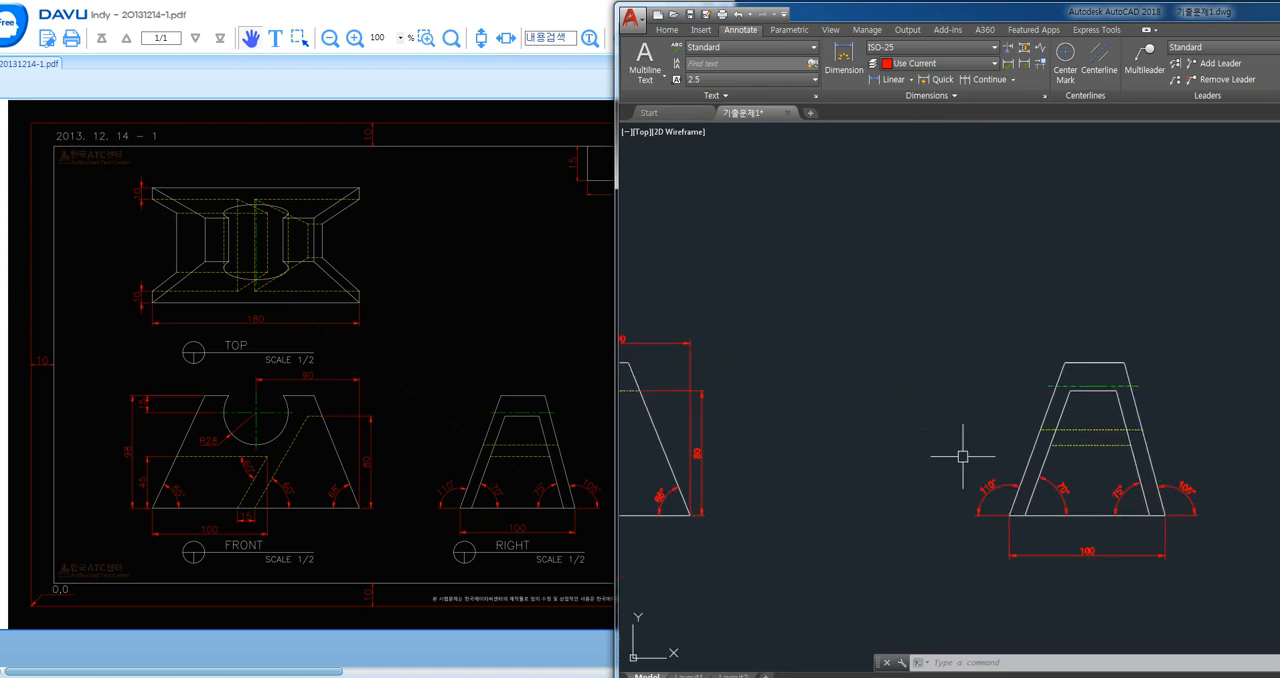
scroll(950, 420, "down", 2)
mouse_move(814, 403)
middle_mouse_down()
mouse_move(854, 420)
mouse_move(855, 379)
mouse_move(917, 429)
middle_mouse_up()
left_click(1074, 314)
left_click(1034, 186)
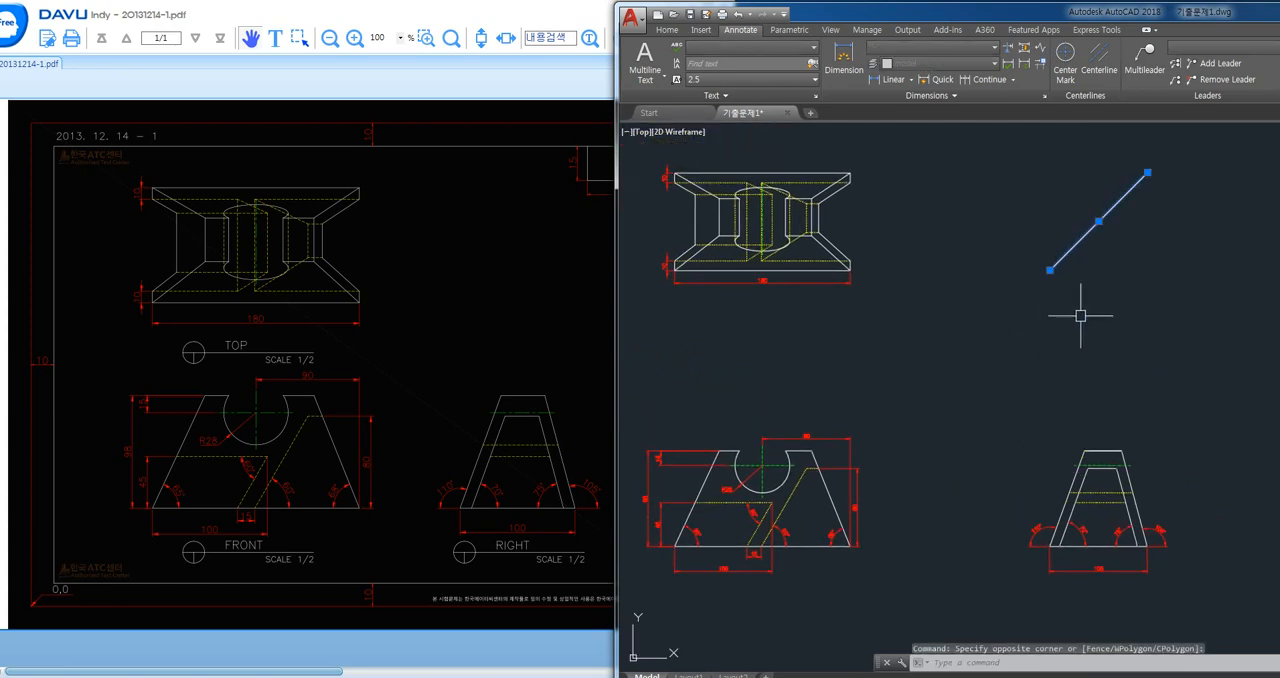
key("Delete")
- In Layout1, set the paper space limits from 0,0 to 297,210 and fit the whole sheet in view
double_click(896, 13)
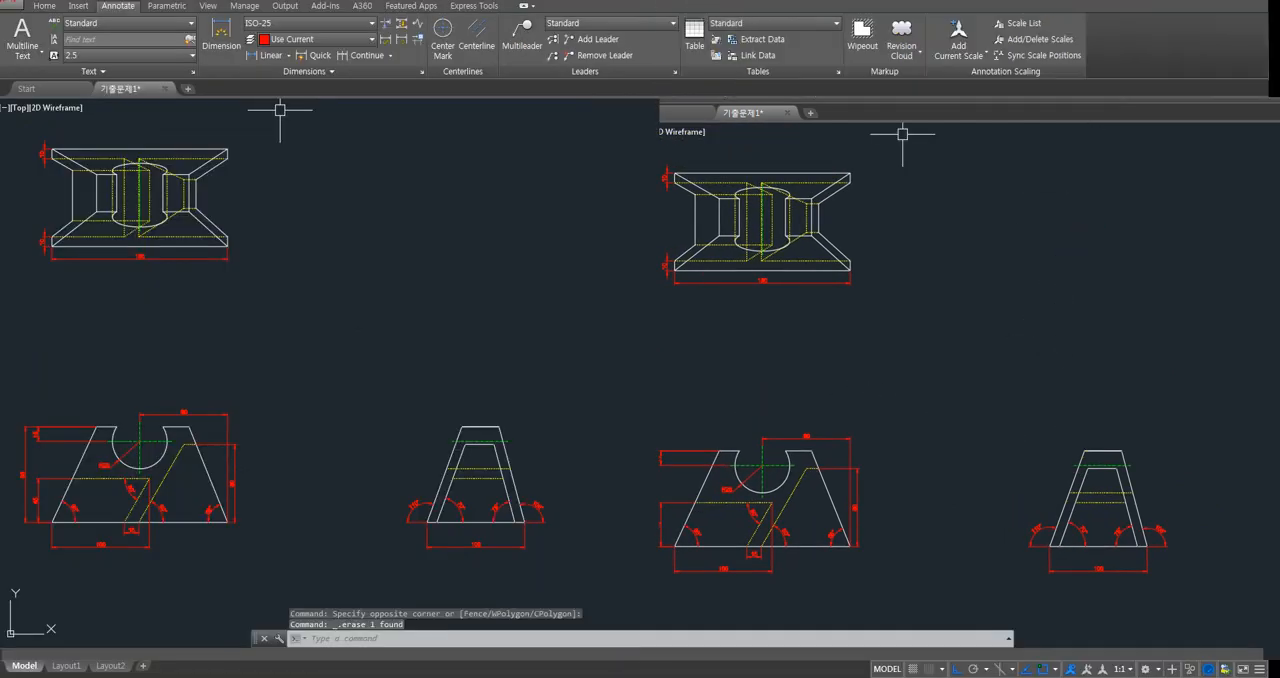
left_click(66, 666)
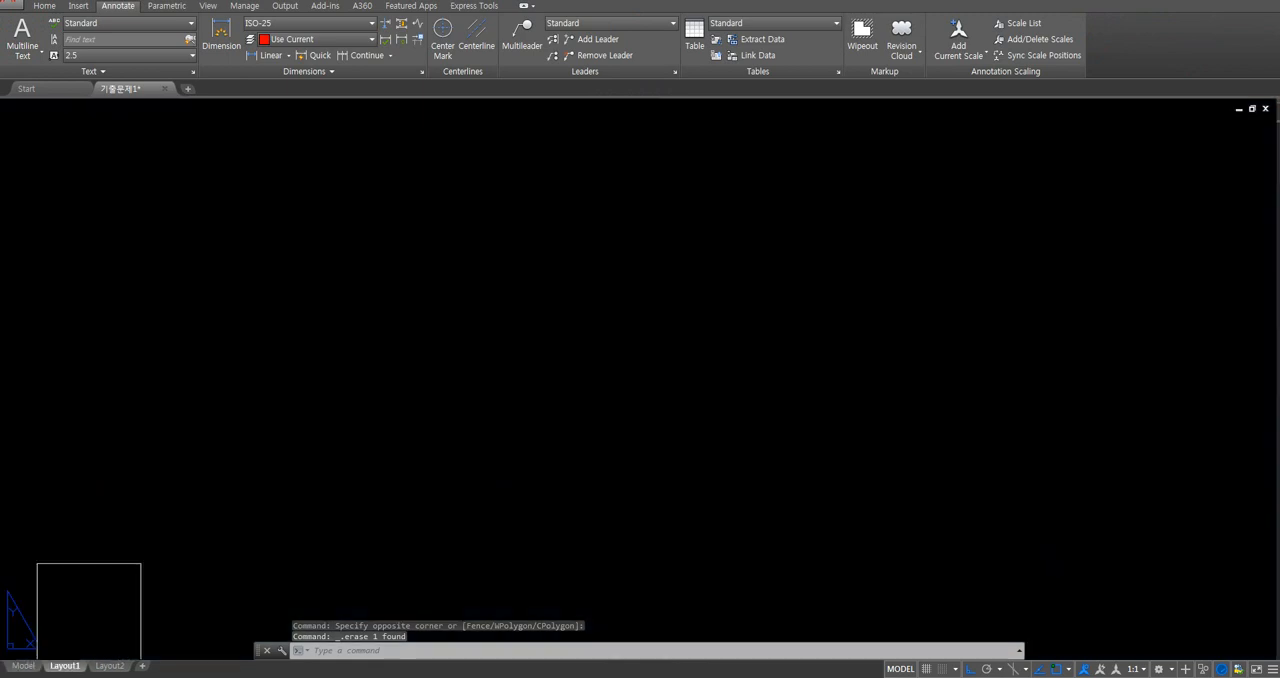
type("1")
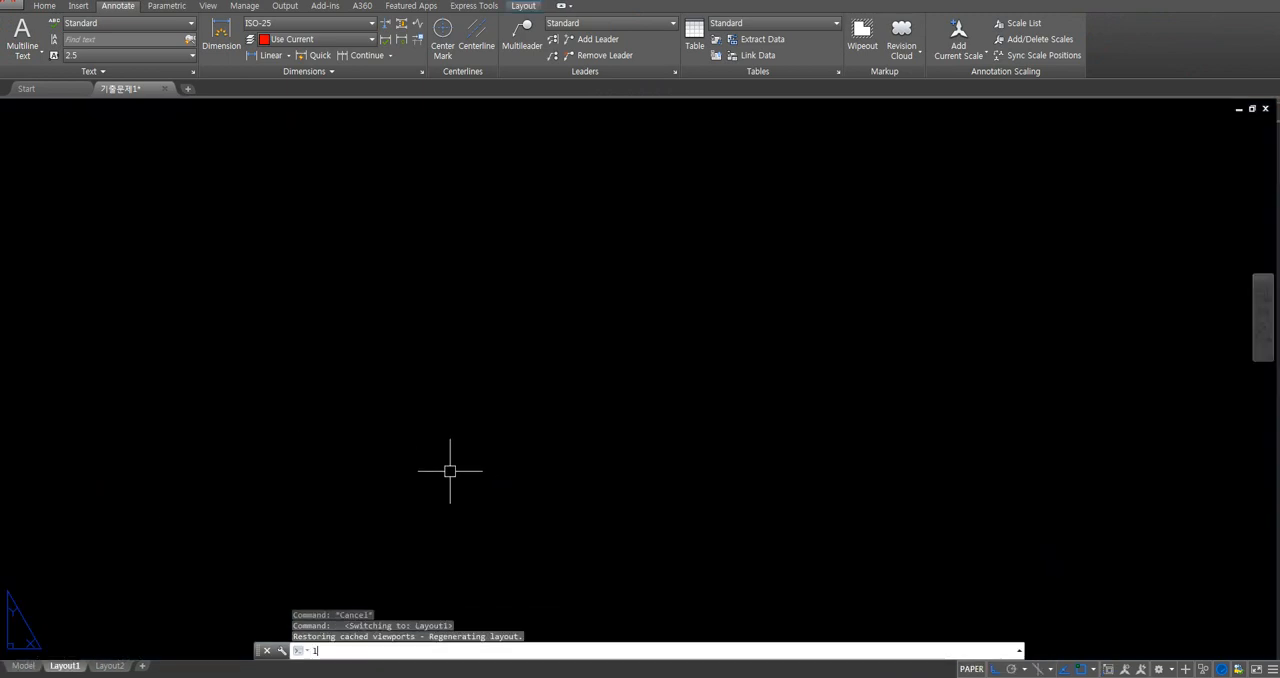
type("imits")
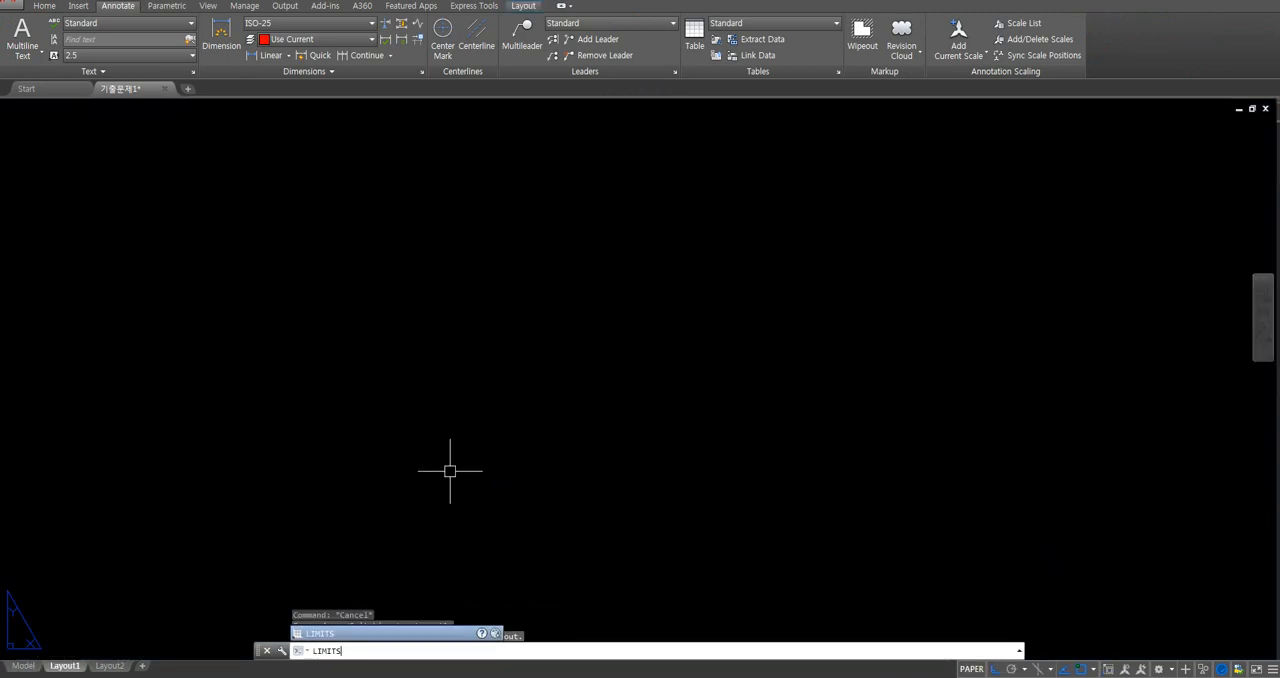
key("Return")
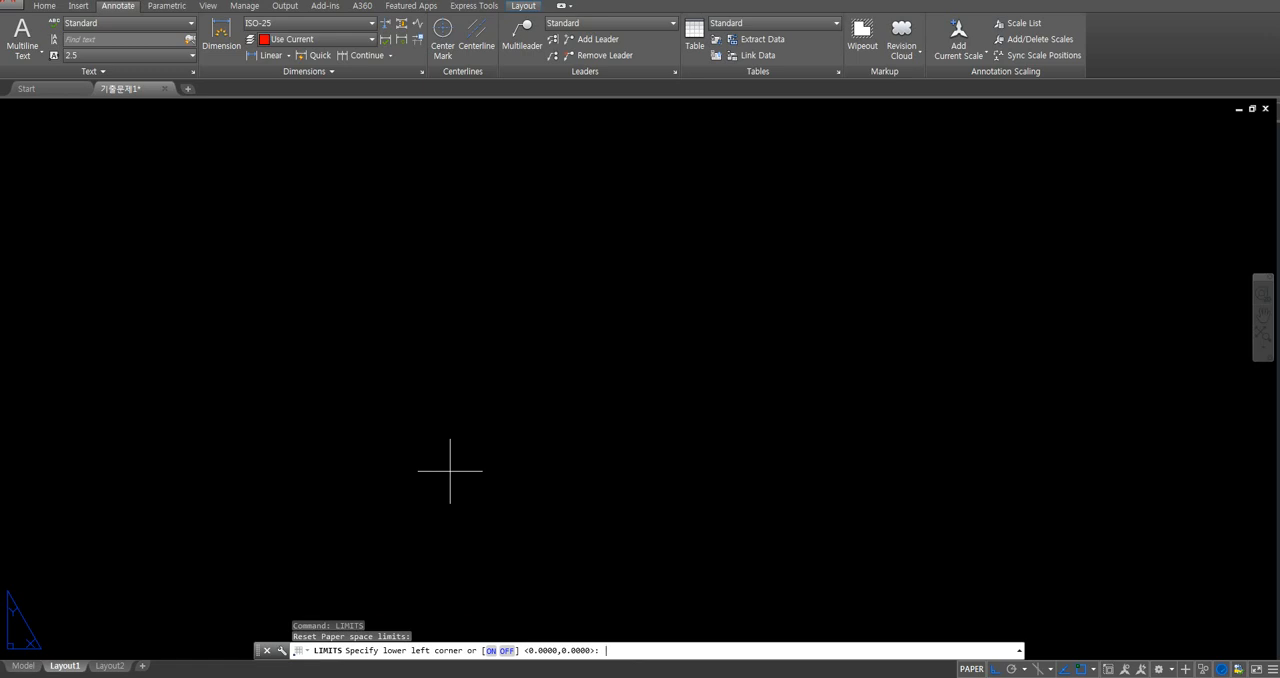
key("Return")
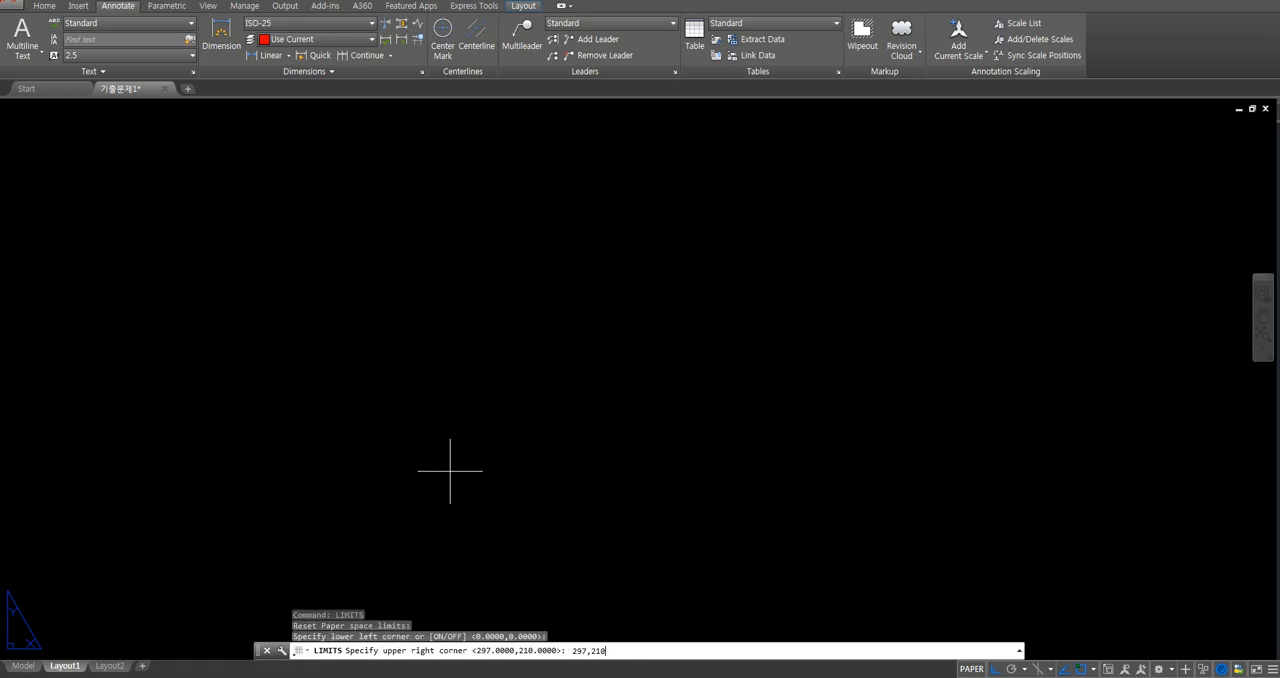
key("Return")
type("z")
key("Return")
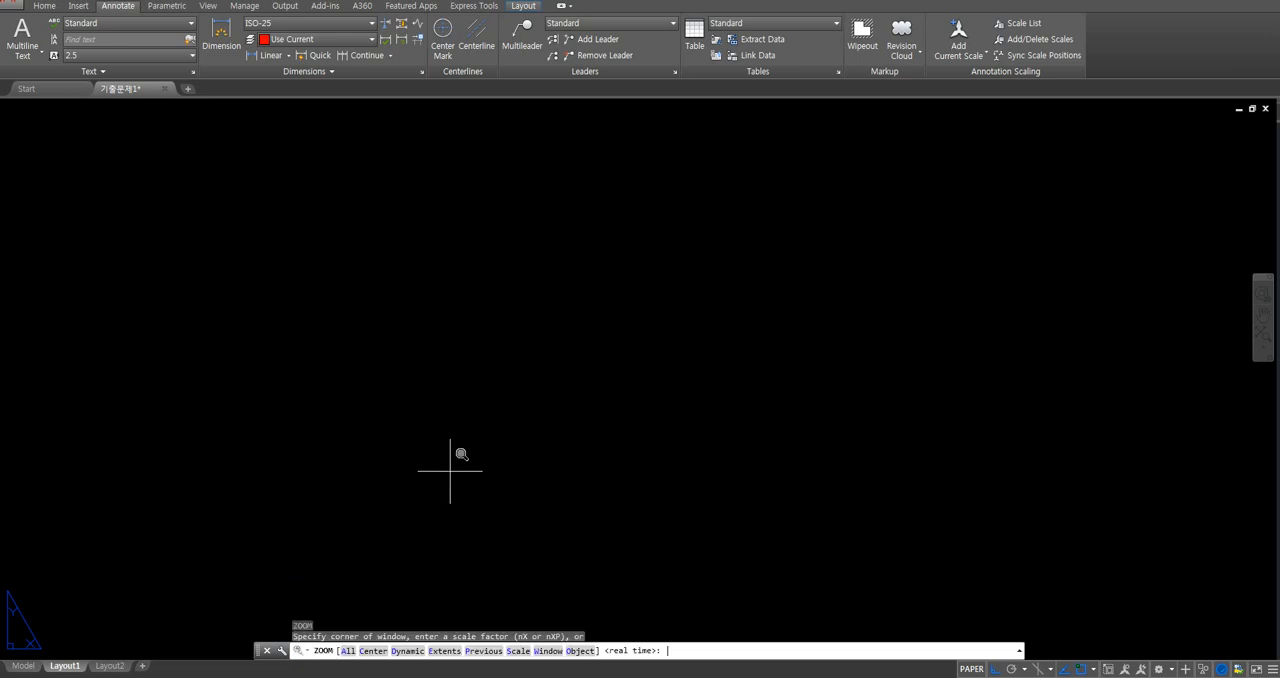
key("Return")
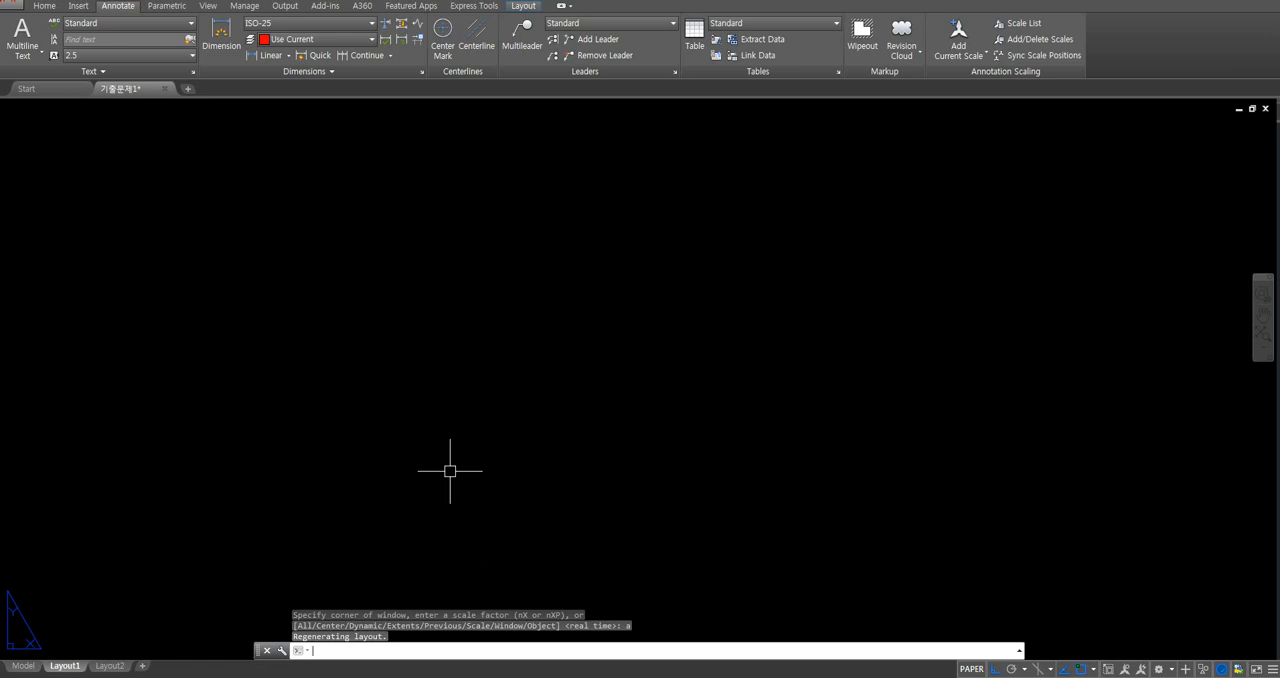
- Draw the sheet rectangle from 0,0 to 297,210
key("Return")
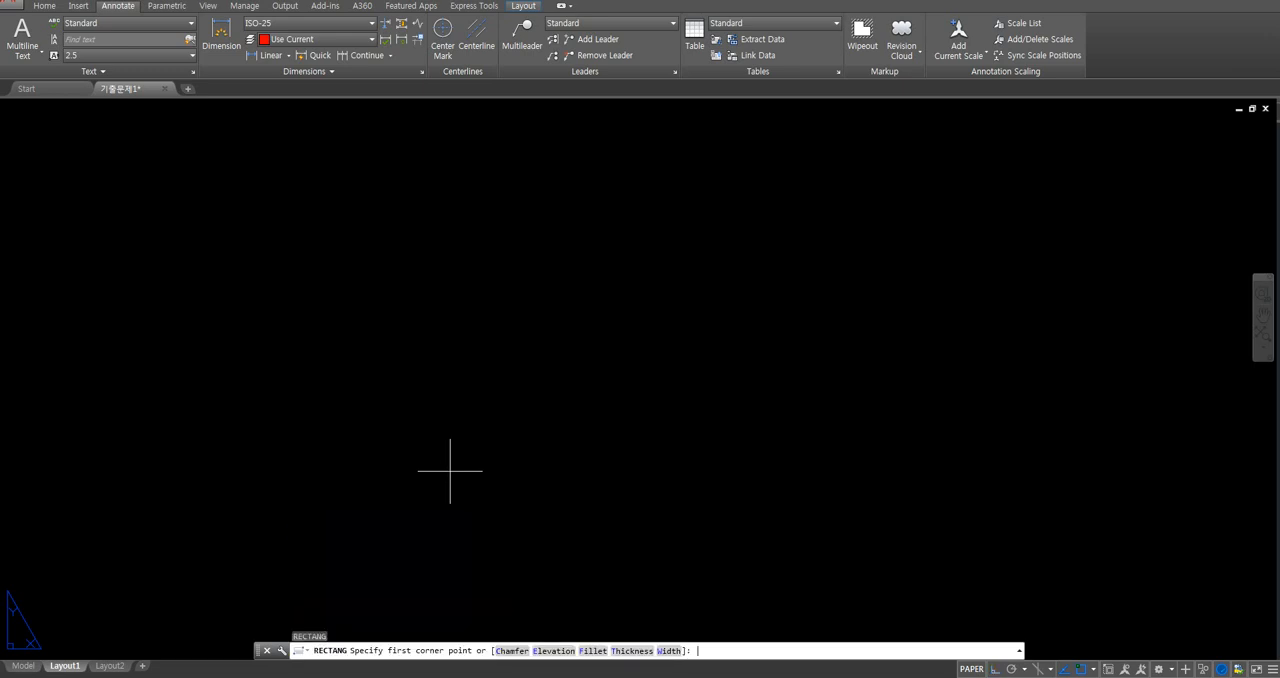
type("0,0")
key("Return")
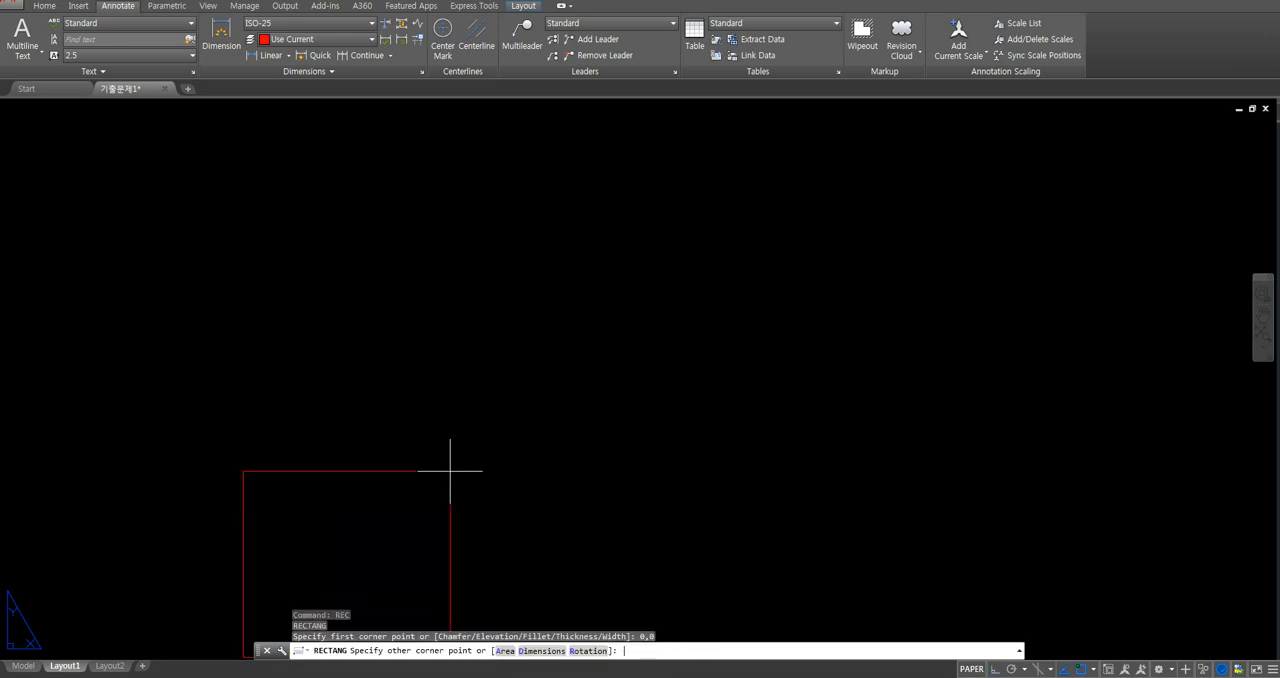
type("297,210")
key("Return")
- Offset the sheet rectangle 10 inward and erase the outer original to leave the border
type("o")
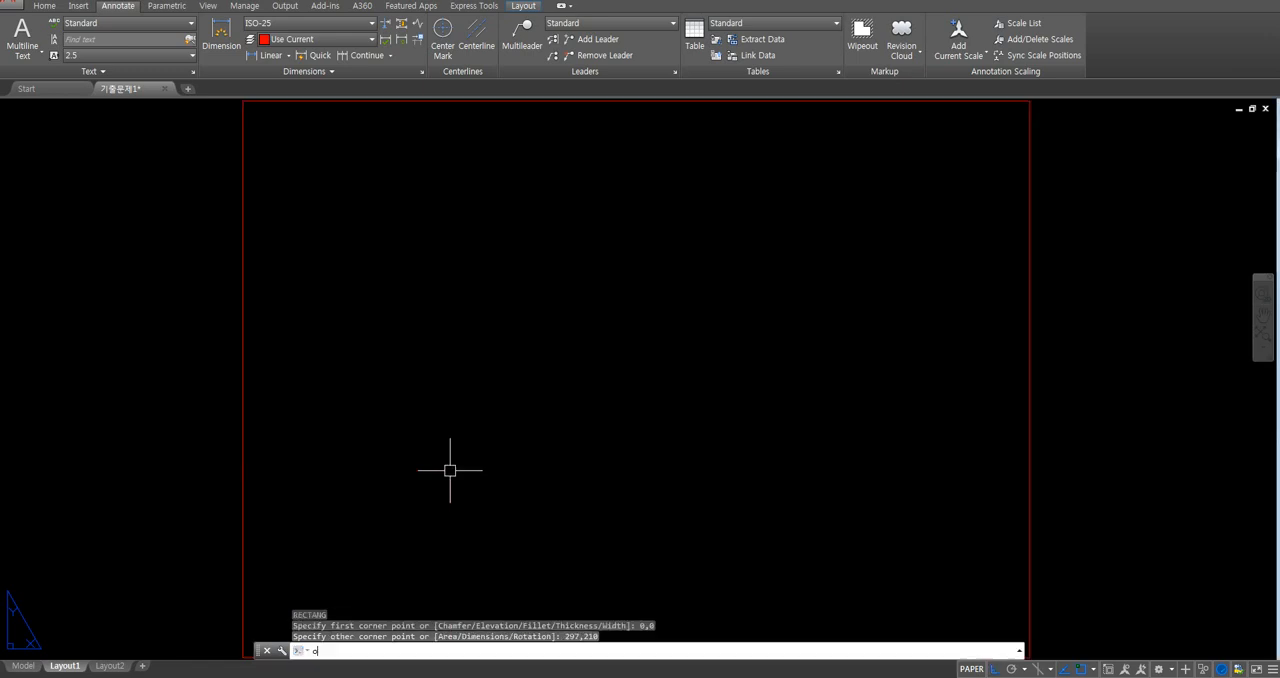
key("Return")
type("10")
key("Return")
left_click(241, 504)
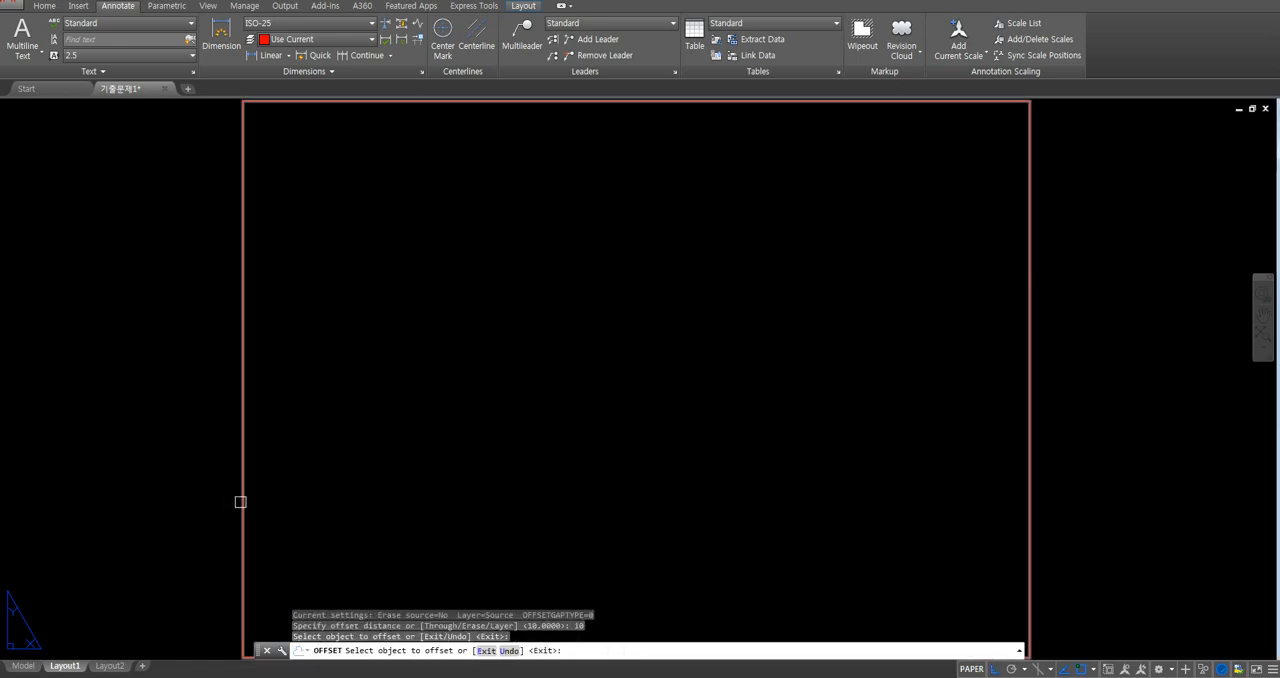
left_click(329, 480)
key("Escape")
left_click(245, 477)
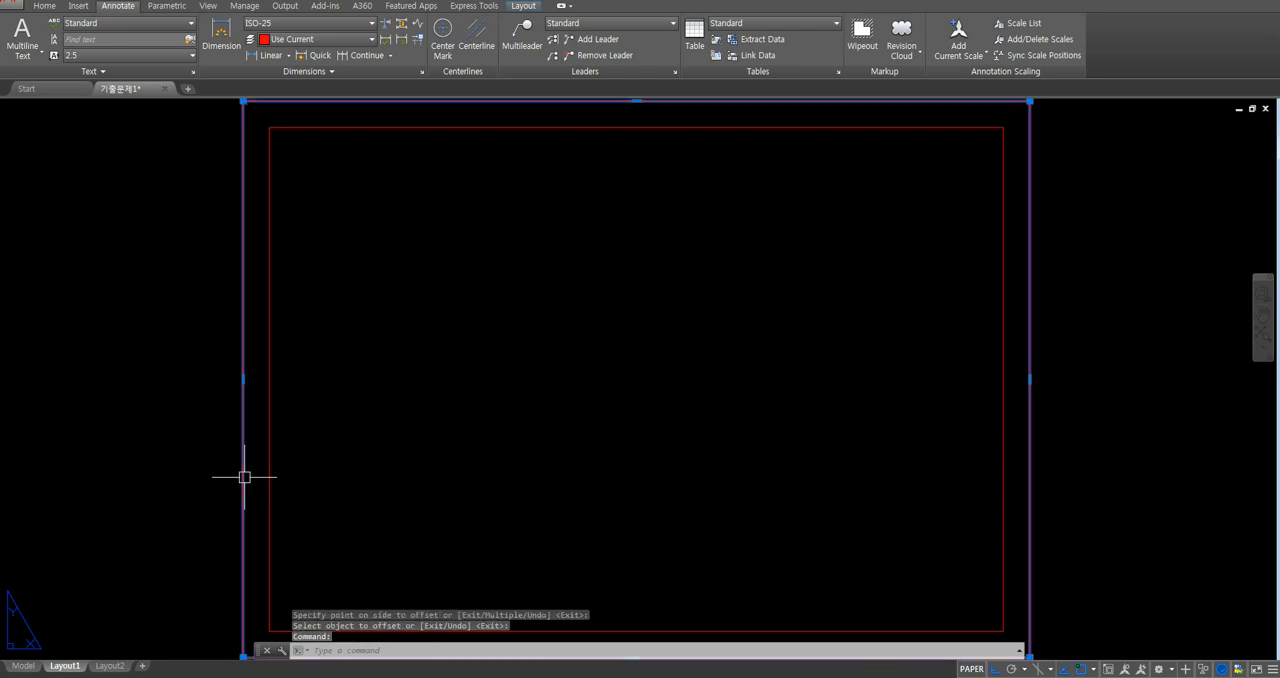
key("Delete")
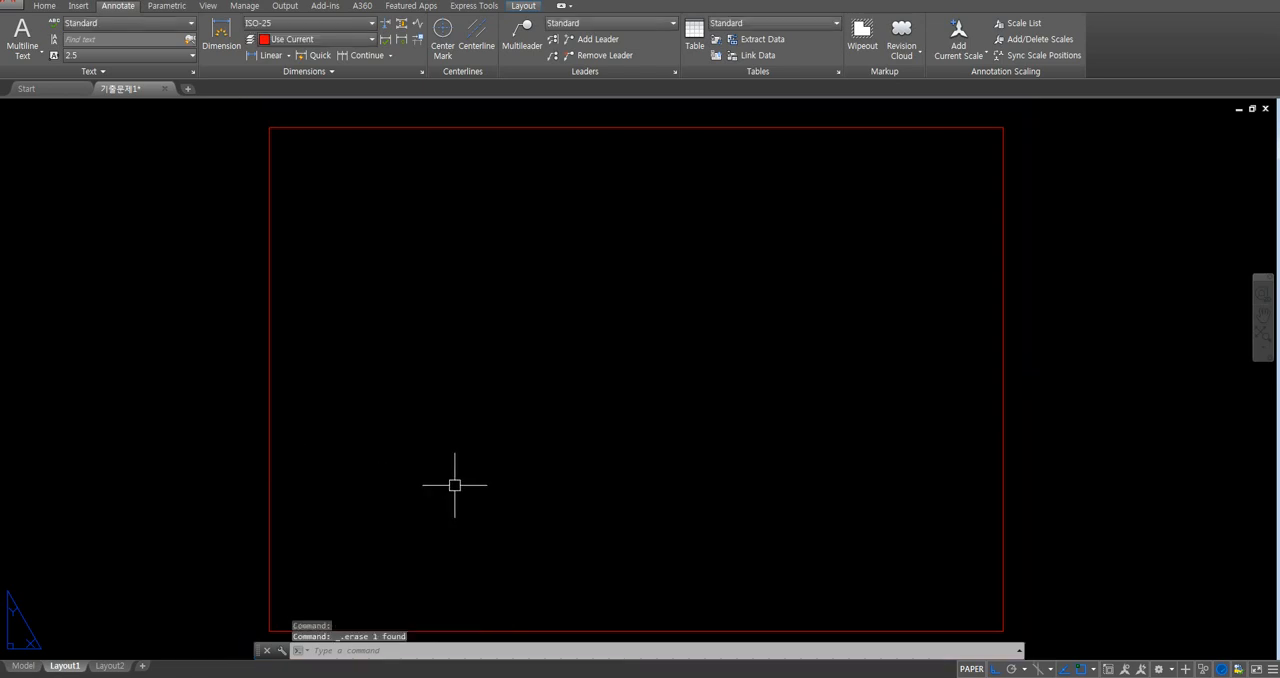
- Move the border rectangle to the model layer
left_click(255, 475)
left_click(331, 394)
left_click(247, 427)
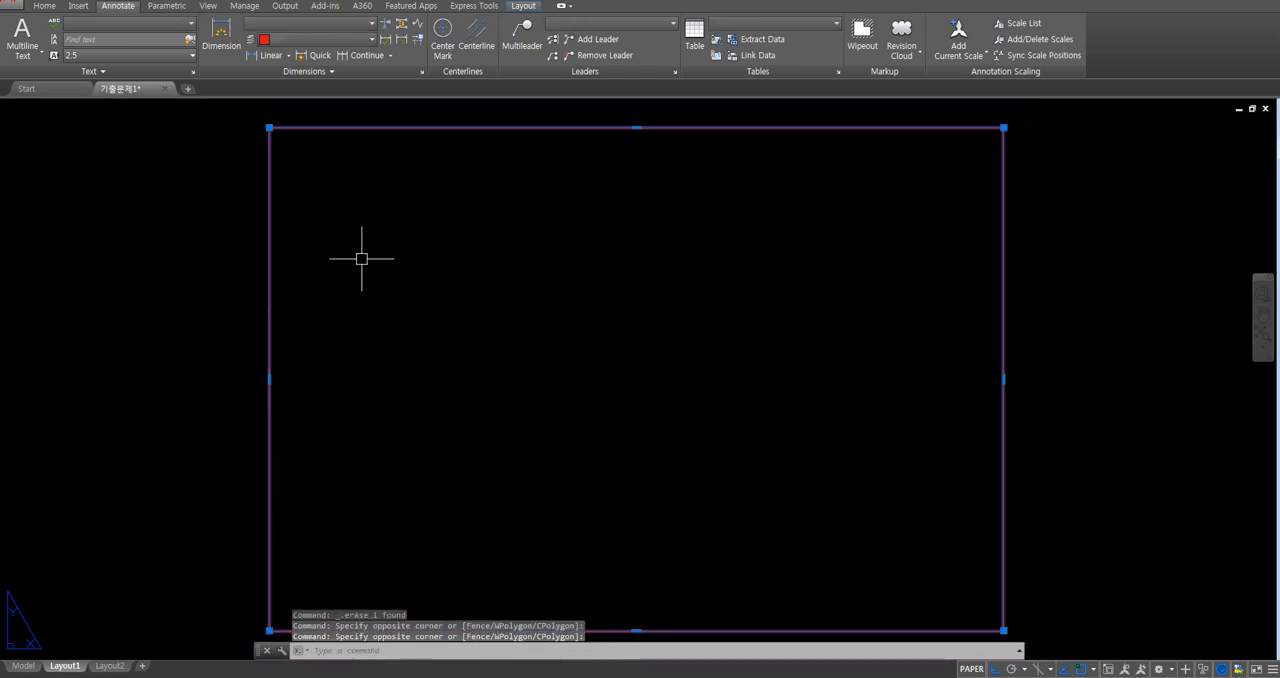
left_click(44, 5)
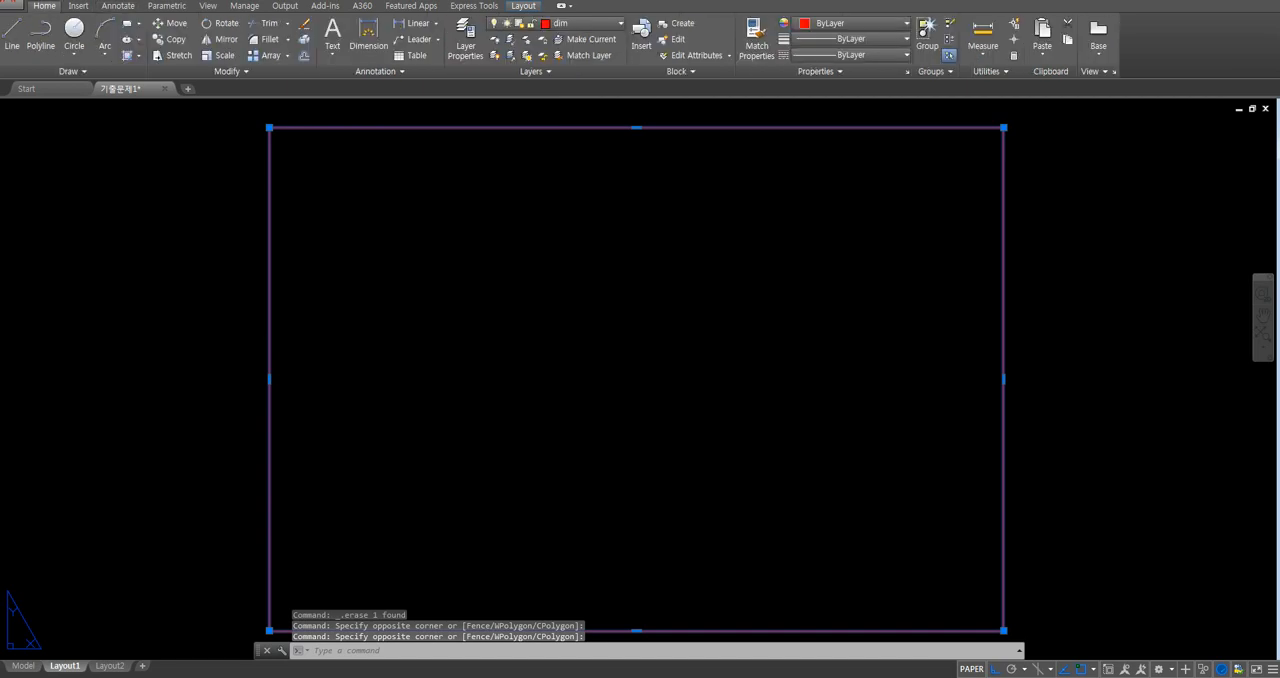
left_click(555, 22)
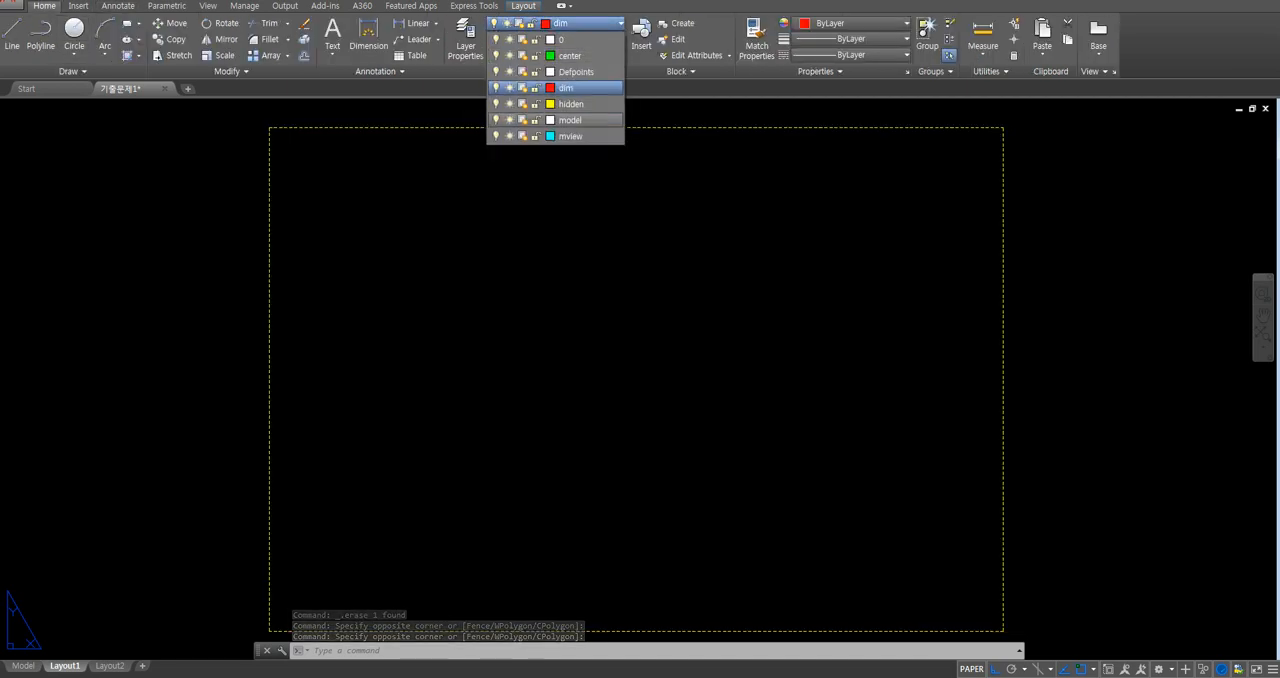
left_click(560, 85)
key("Escape")
key("Escape")
key("Escape")
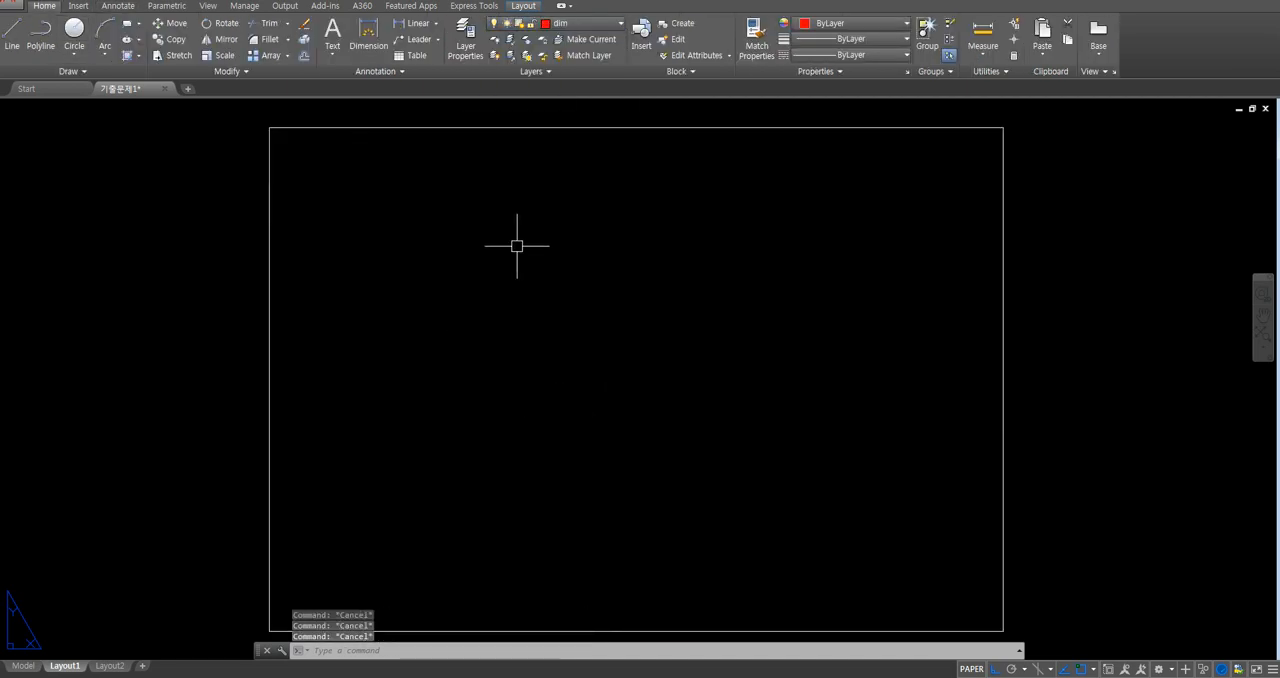
- Make mview the current layer
left_click(575, 22)
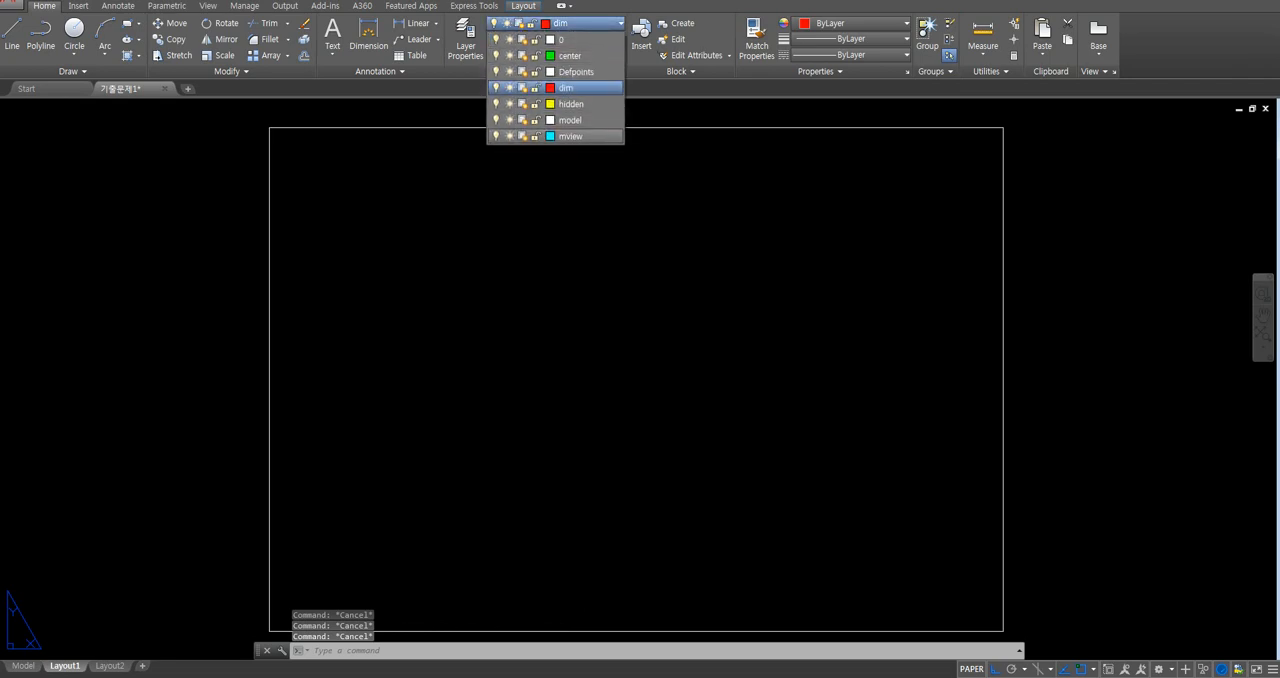
left_click(565, 104)
type("o")
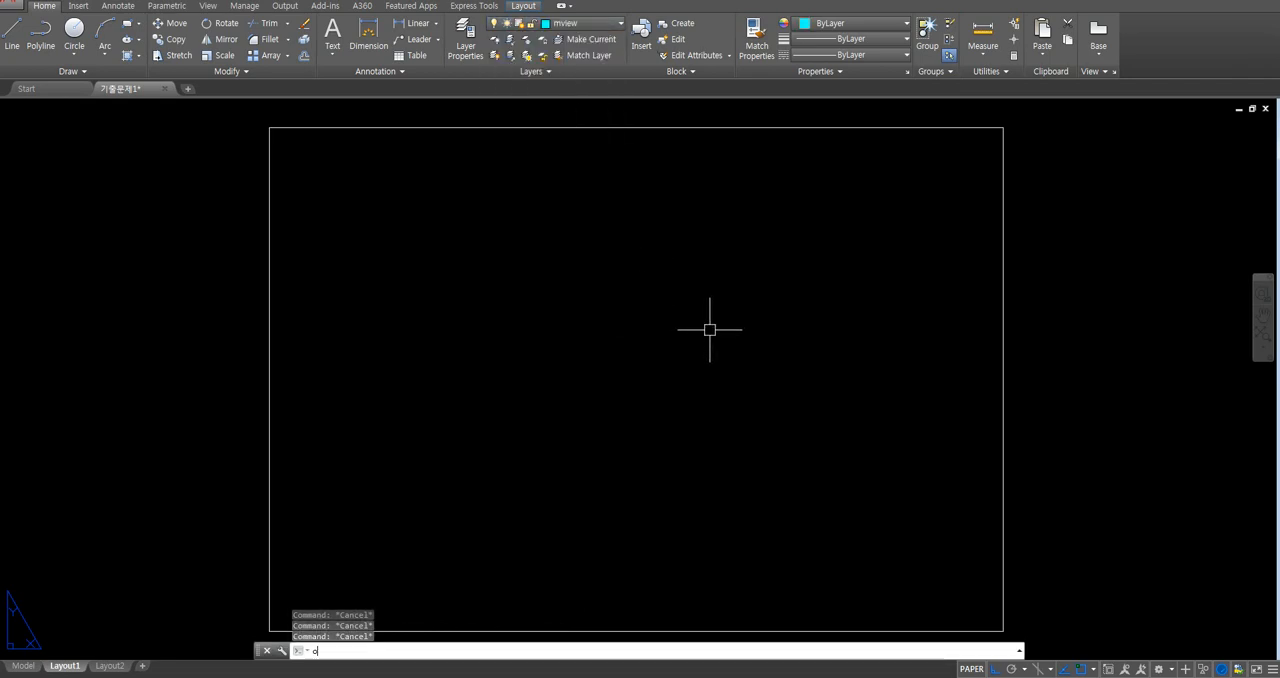
key("Return")
key("Escape")
- Explode the border rectangle into separate lines
type("x")
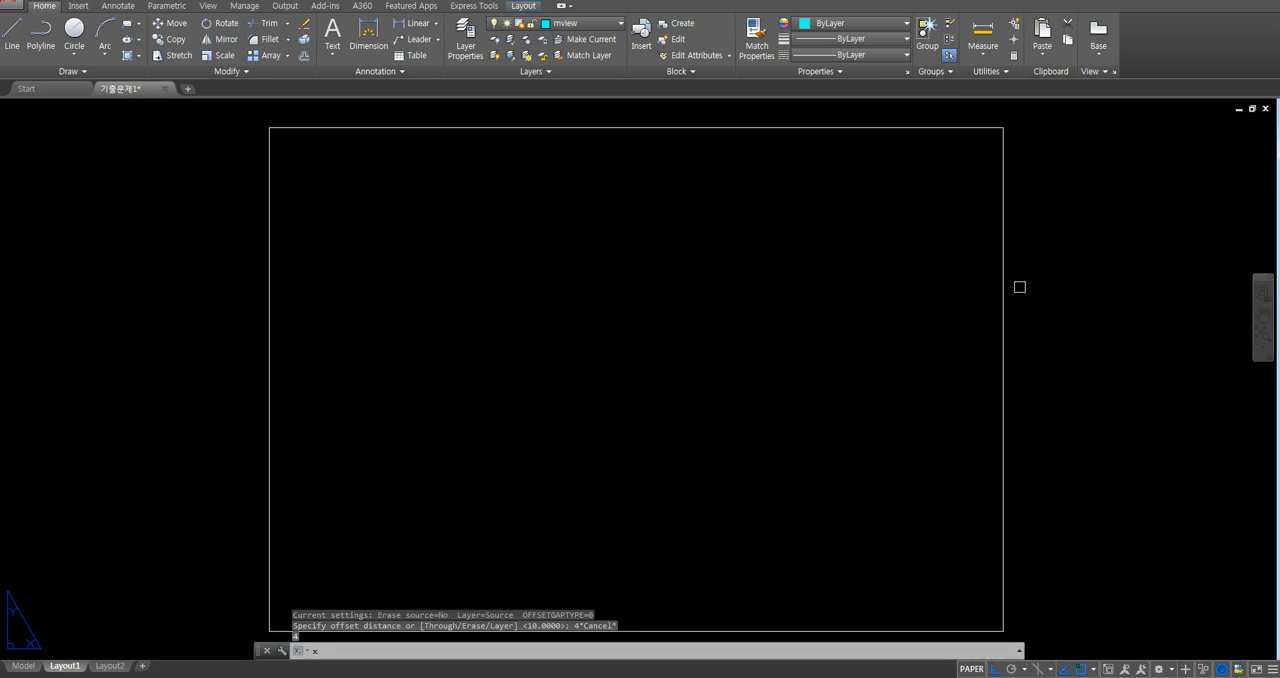
key("Return")
left_click(1053, 263)
left_click(930, 317)
key("Return")
- Offset the border's right line 45 inward
type("o")
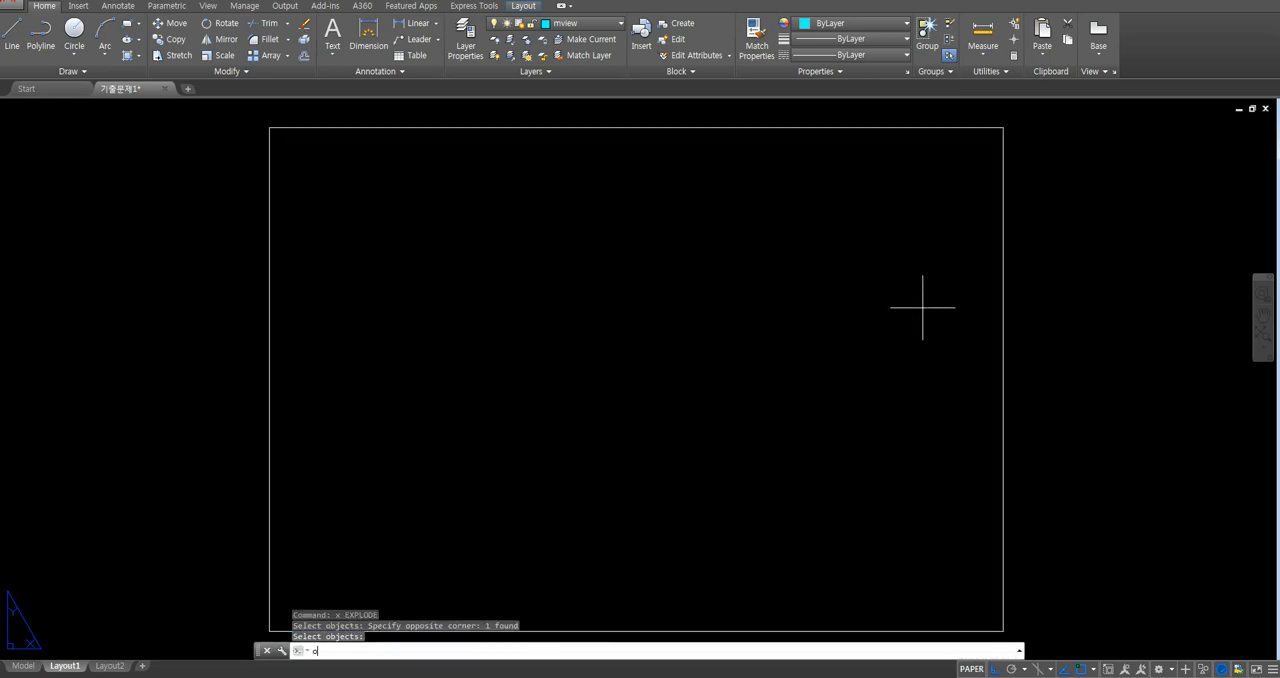
key("Return")
type("45")
key("Return")
left_click(1004, 214)
left_click(926, 237)
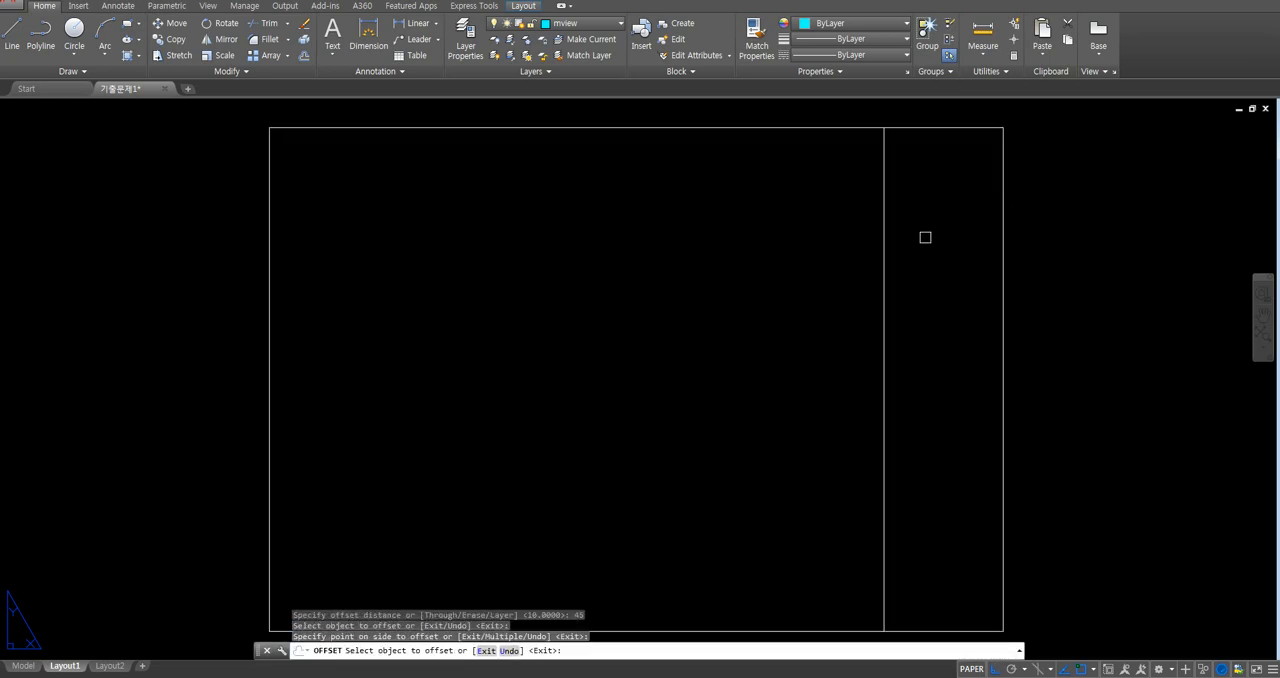
key("Return")
key("Return")
- Offset the border's top line 15 downward
type("15")
key("Return")
left_click(959, 136)
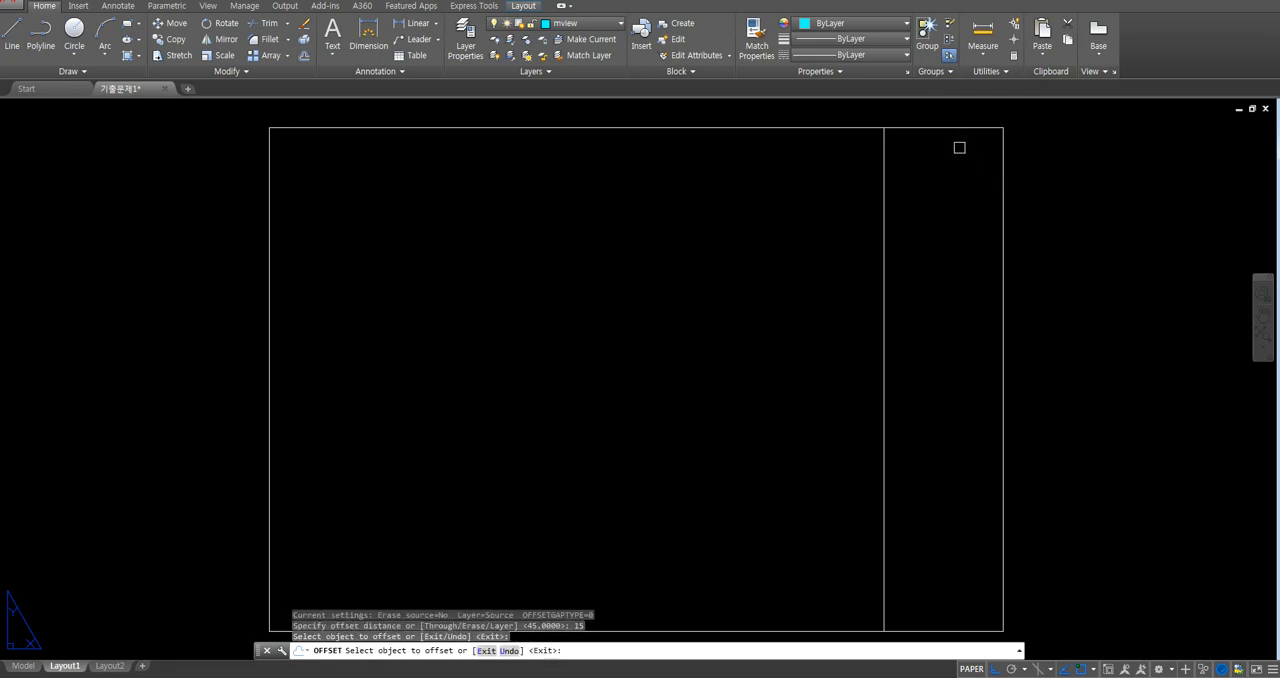
left_click(955, 129)
left_click(957, 165)
key("Return")
- Trim the two offset lines so only the title box in the border's upper-right corner remains
type("tr")
key("Return")
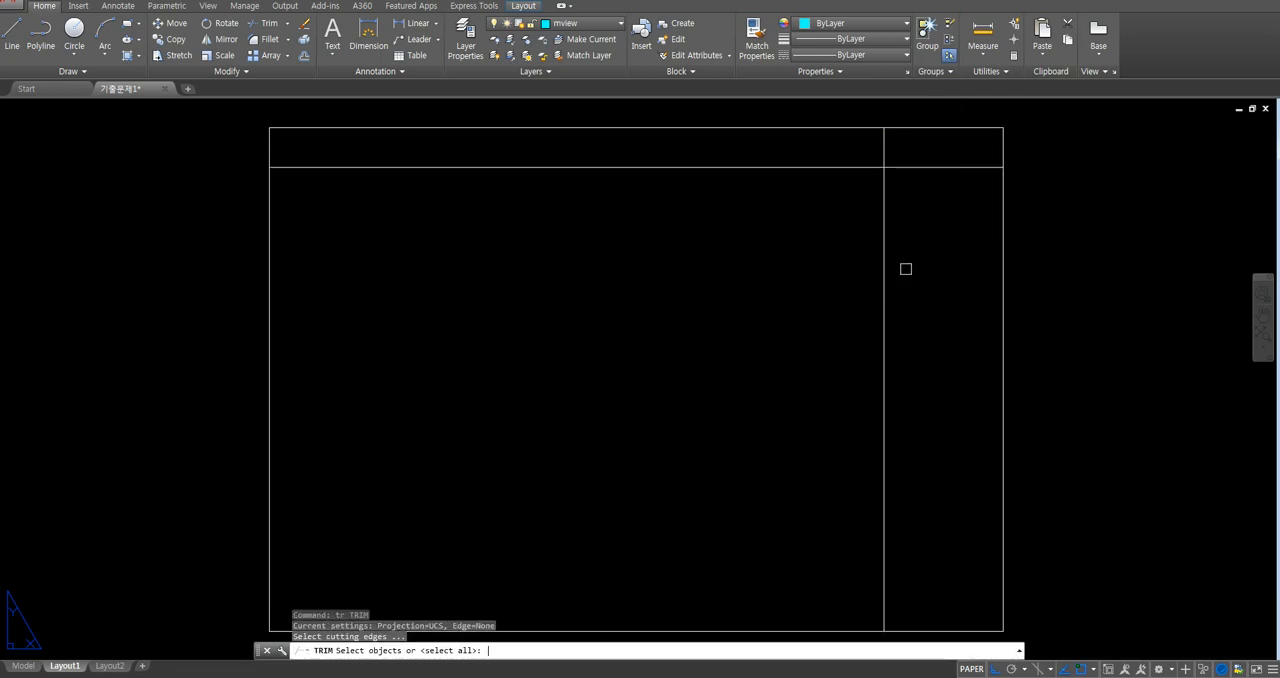
key("Return")
left_click(910, 258)
left_click(855, 278)
left_click(850, 219)
left_click(818, 162)
key("Return")
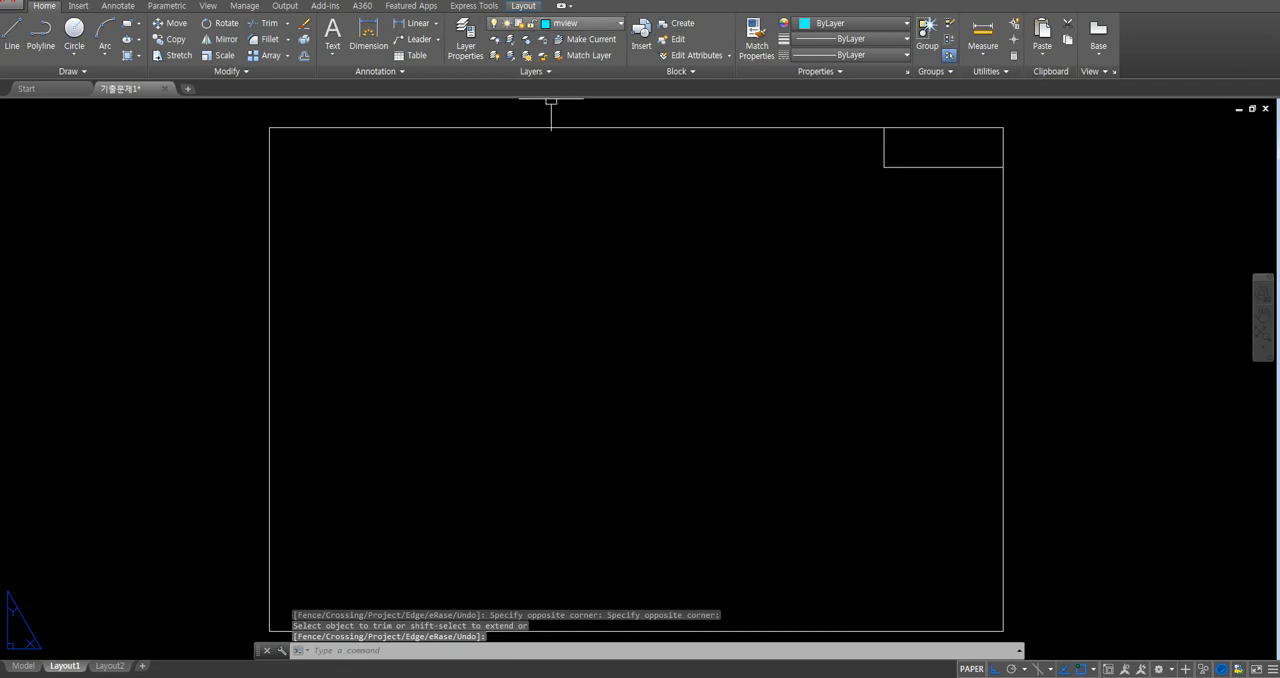
- Create four viewports filling the border from its upper-left to its lower-right corner
type("mv")
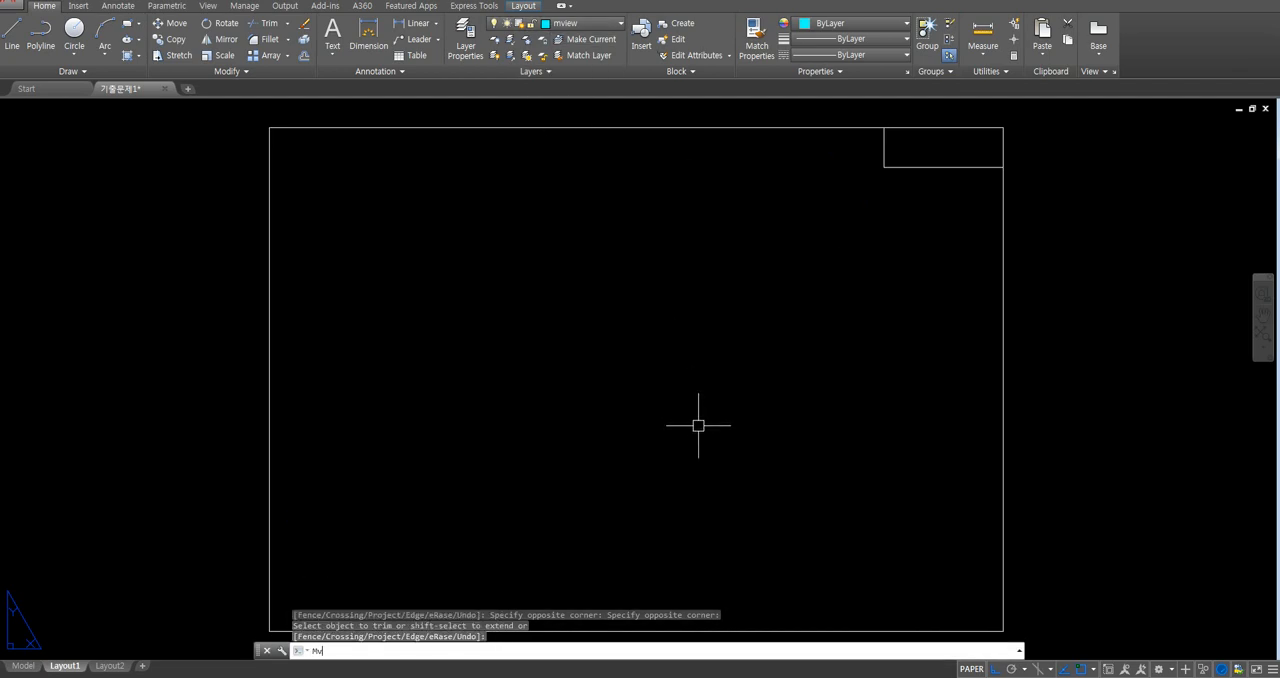
key("Return")
key("Return")
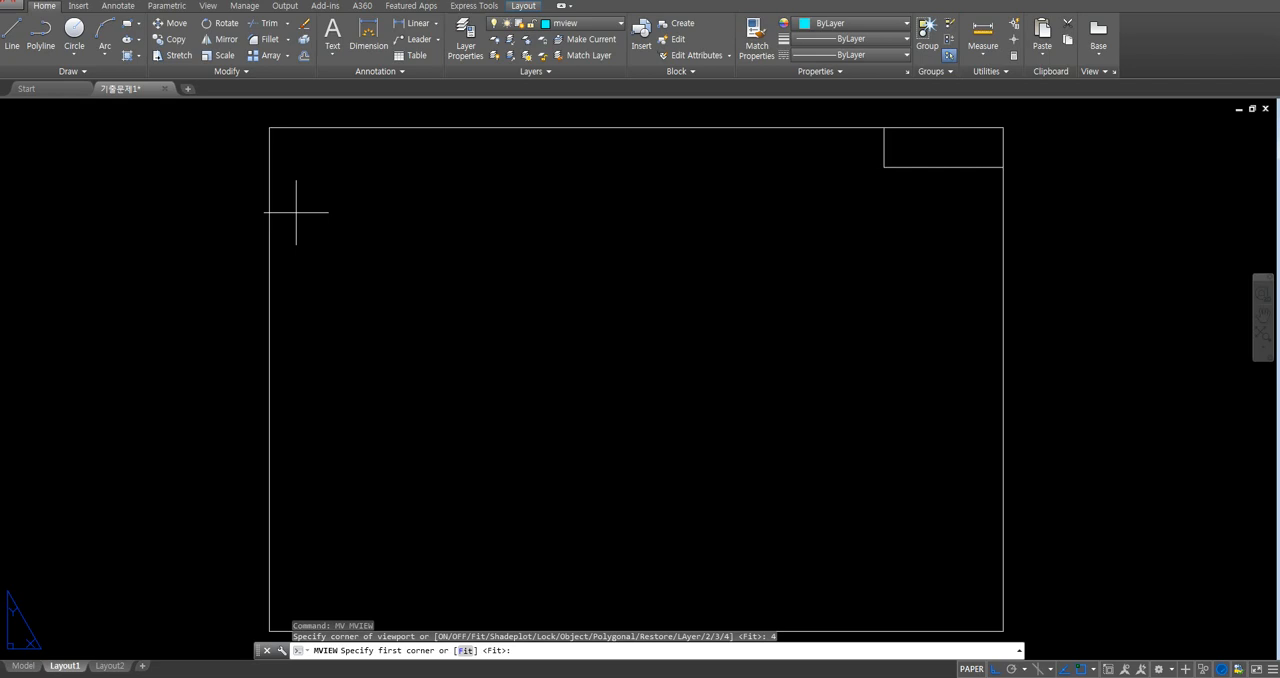
left_click(270, 128)
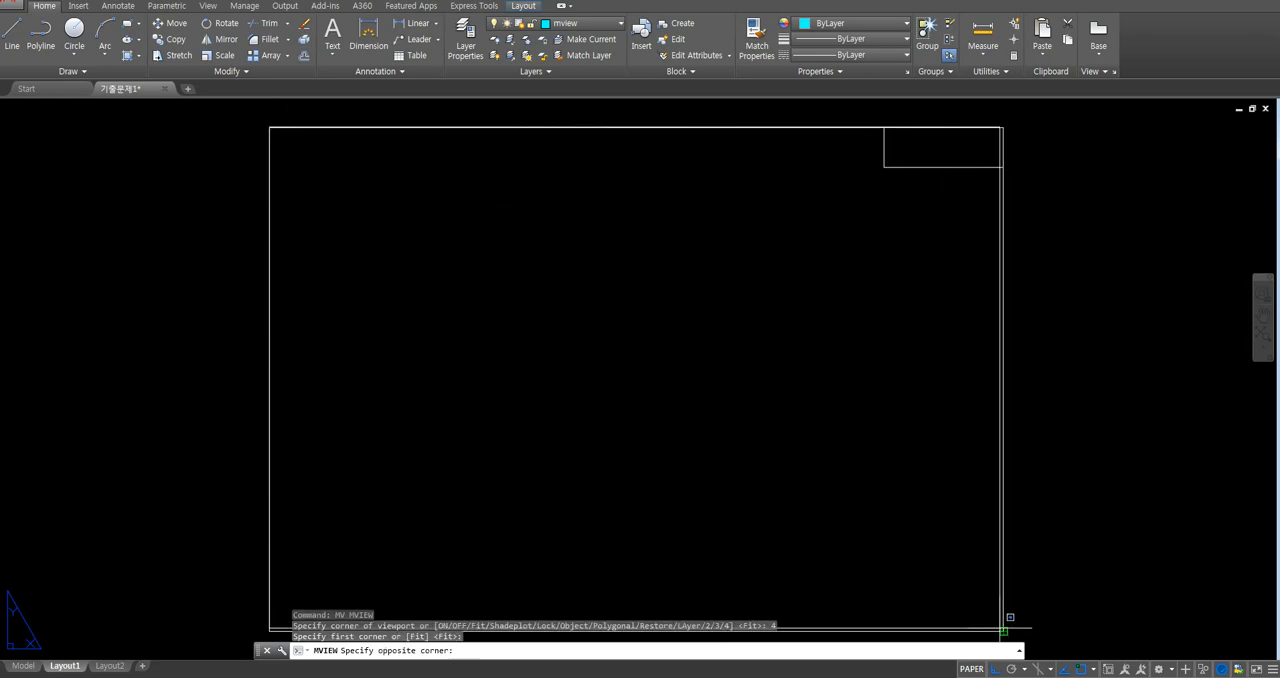
left_click(1003, 630)
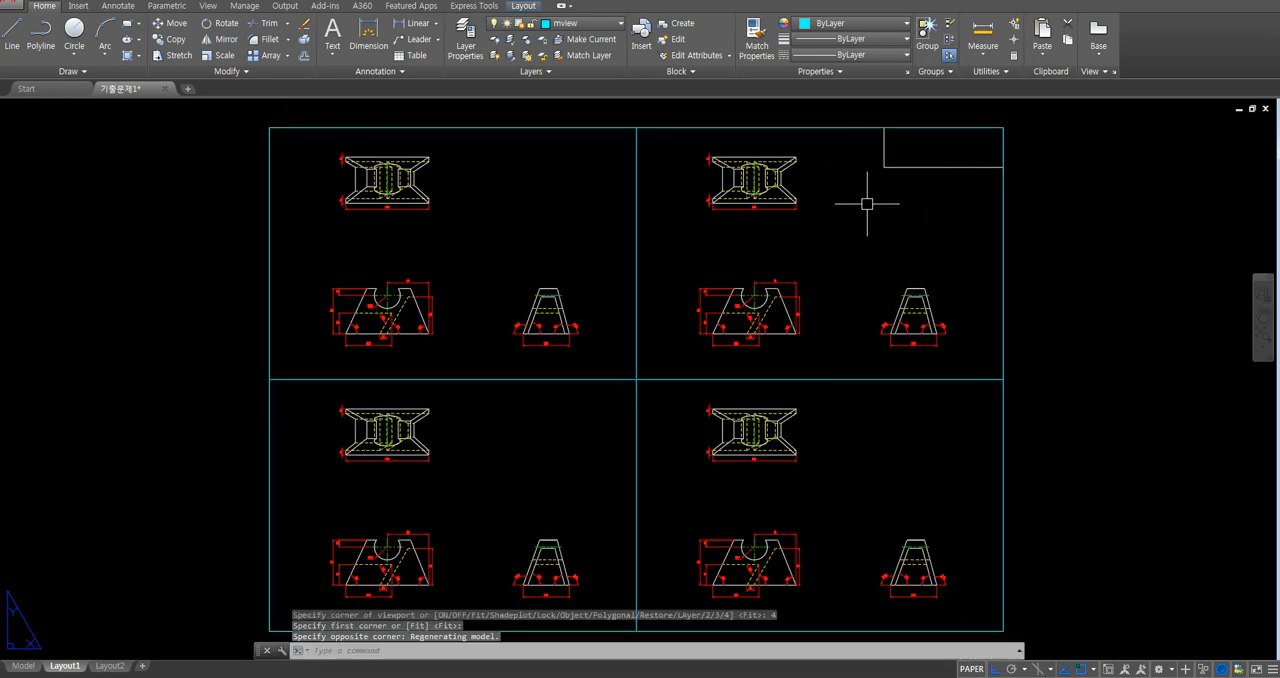
- Delete the upper-right viewport and frame the top view enlarged in the upper-left viewport
left_click(1004, 271)
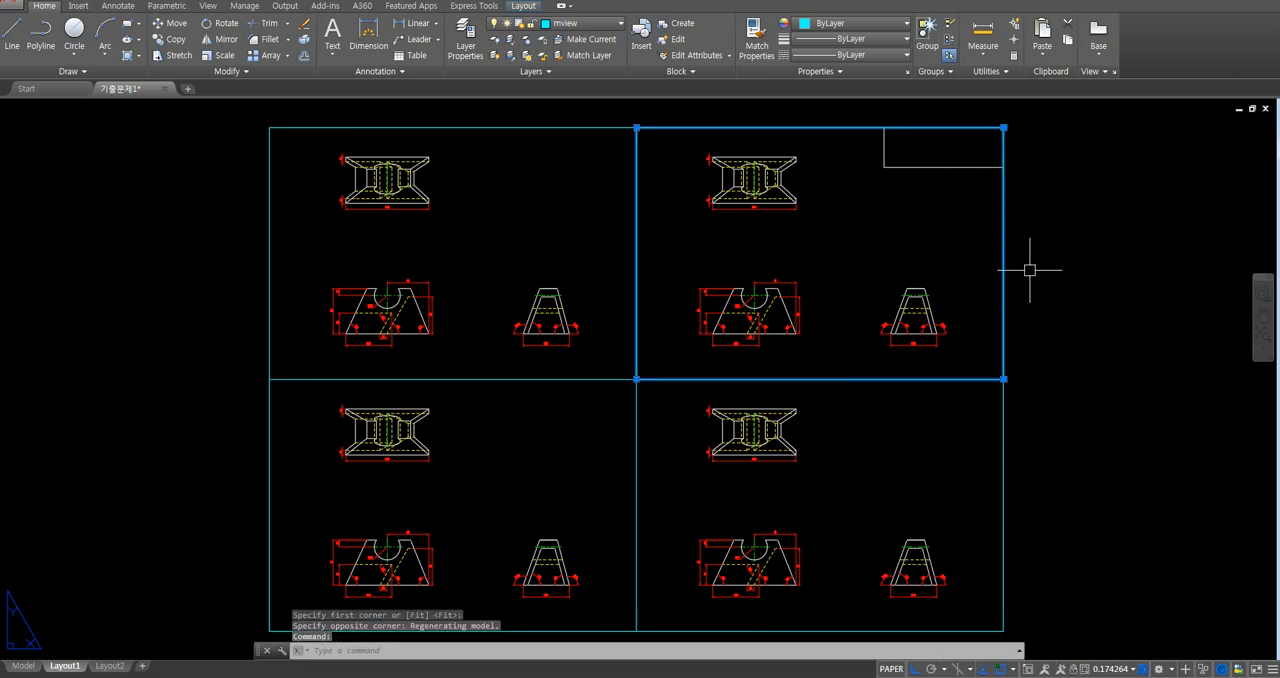
key("Delete")
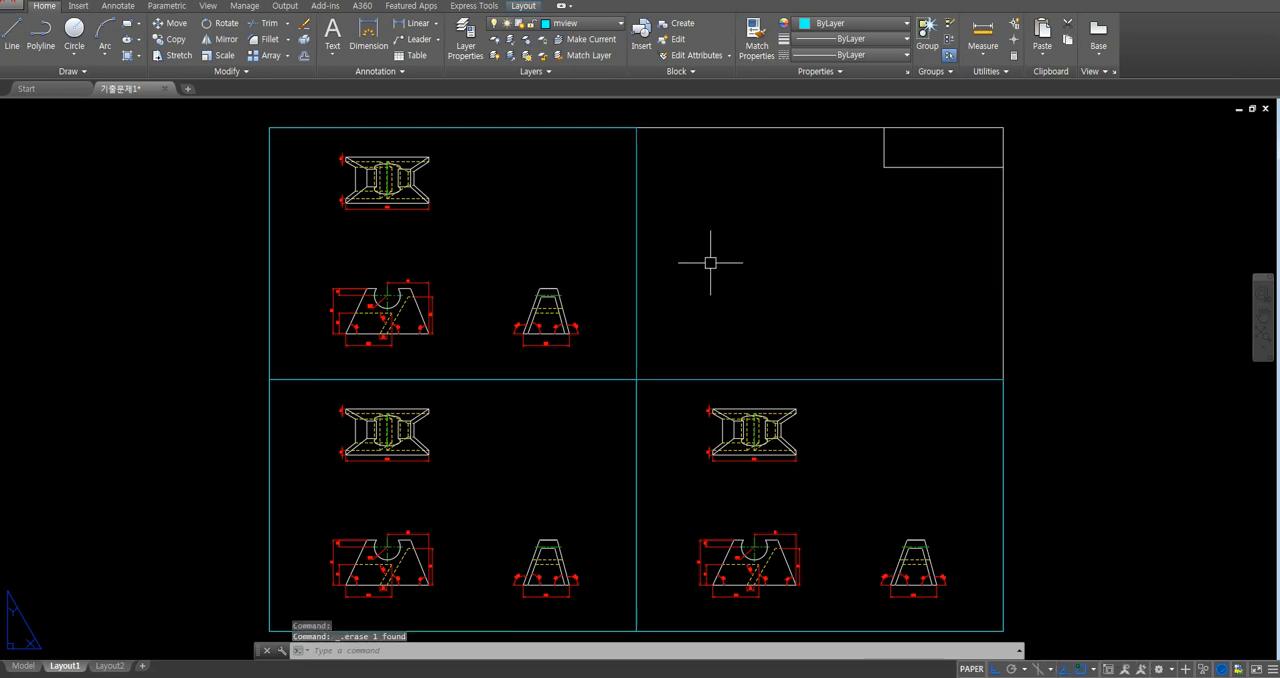
double_click(451, 272)
middle_click_drag(398, 236, 451, 284)
scroll(441, 244, "up", 4)
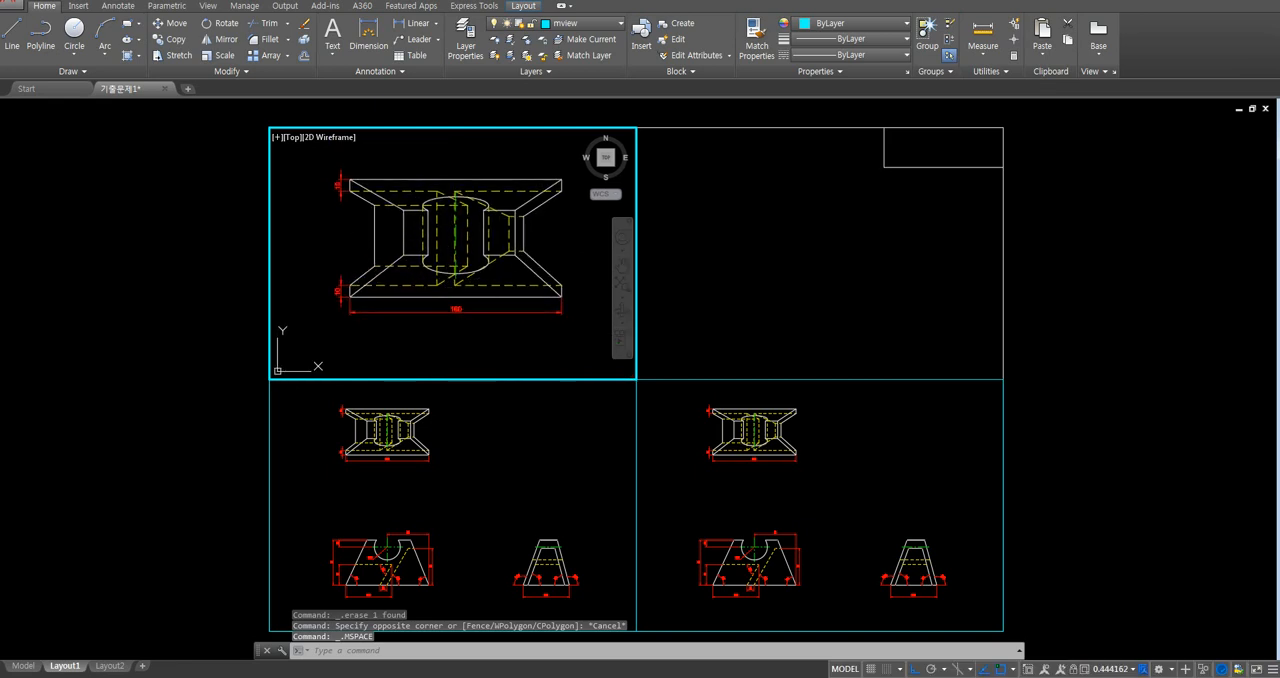
- Frame the front view in the lower-left viewport and the right-side view in the lower-right viewport
left_click(509, 455)
middle_click_drag(476, 508, 492, 479)
scroll(444, 535, "up", 4)
middle_click_drag(446, 532, 557, 497)
left_click(809, 503)
middle_click_drag(902, 541, 800, 466)
scroll(825, 500, "up", 7)
scroll(828, 503, "down", 3)
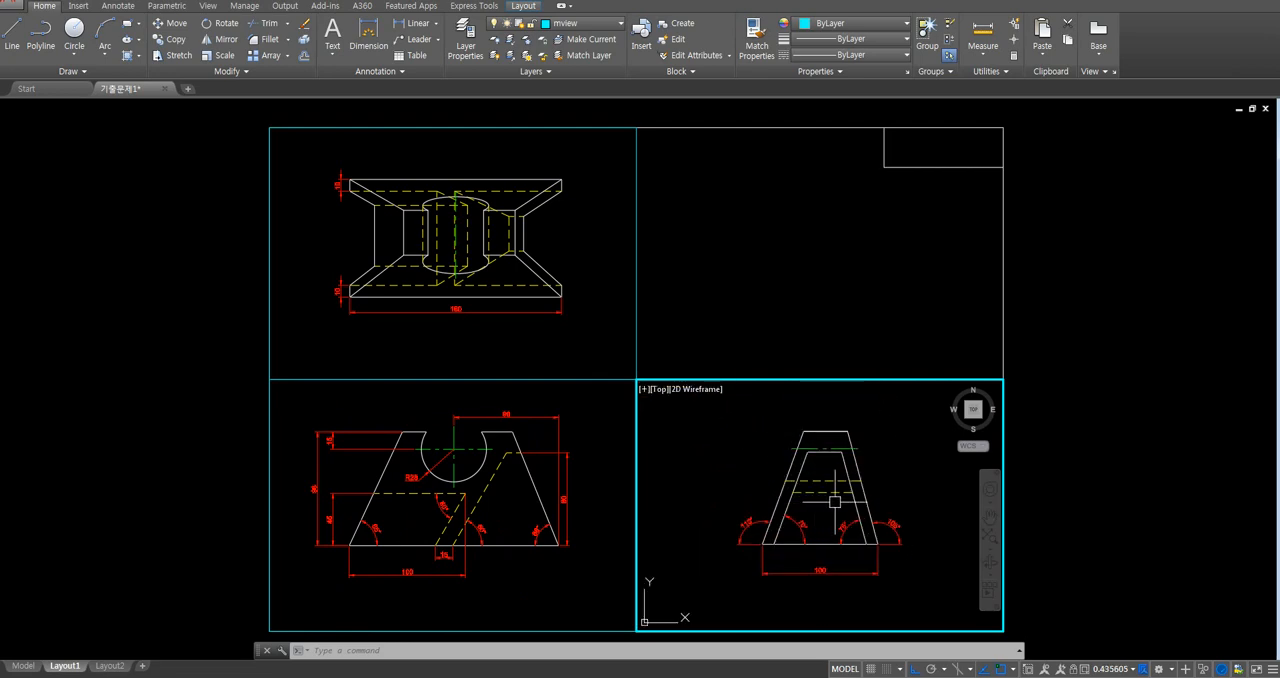
- Switch to the reference PDF to check the sheet layout and view scales, and return to the AutoCAD layout
key("alt+Tab")
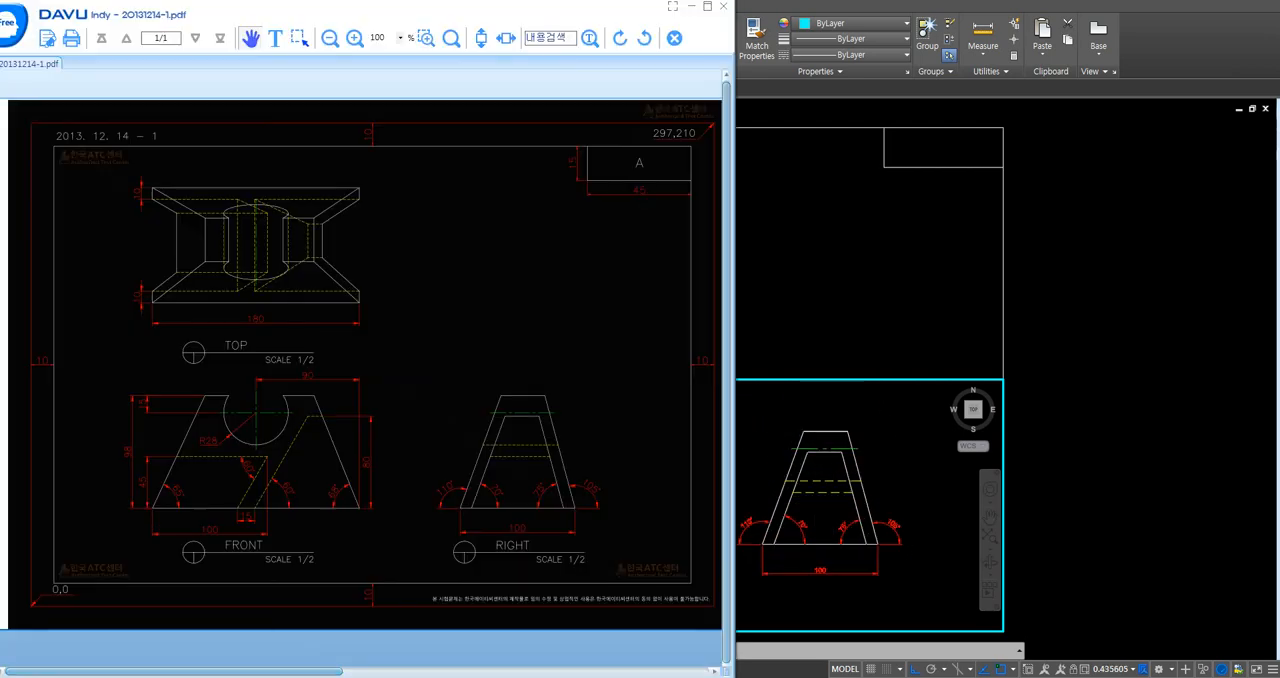
left_click_drag(350, 15, 350, 2)
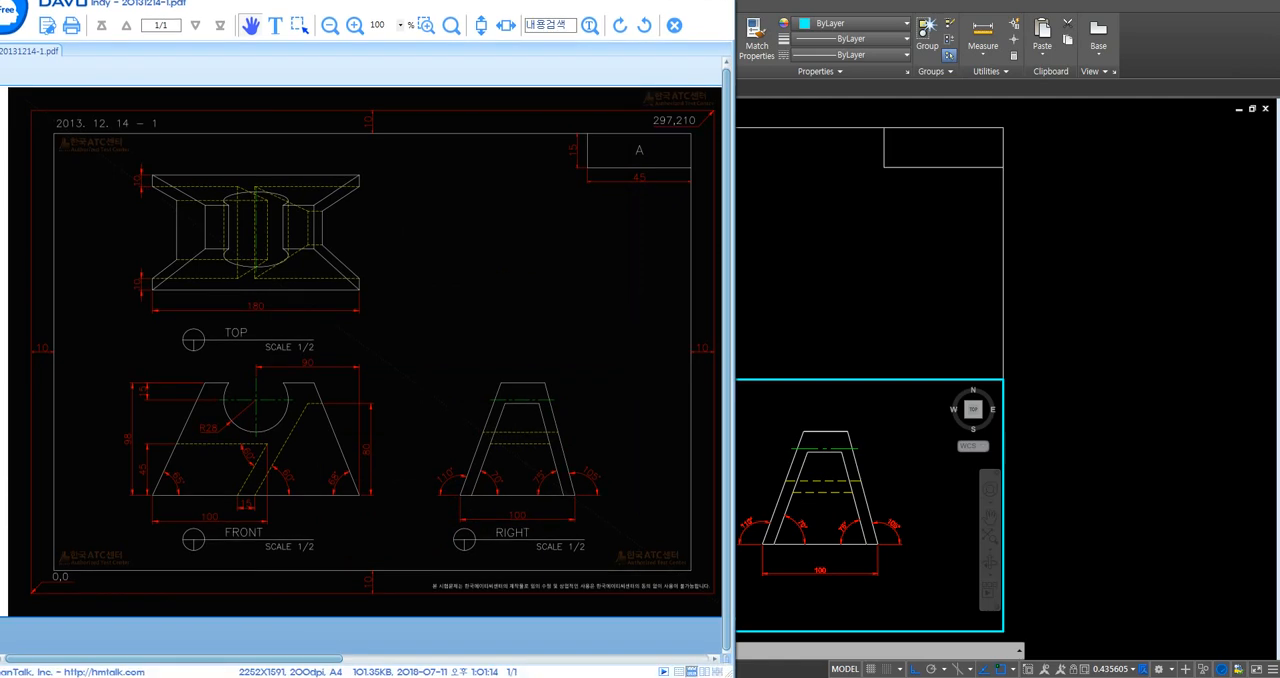
double_click(830, 300)
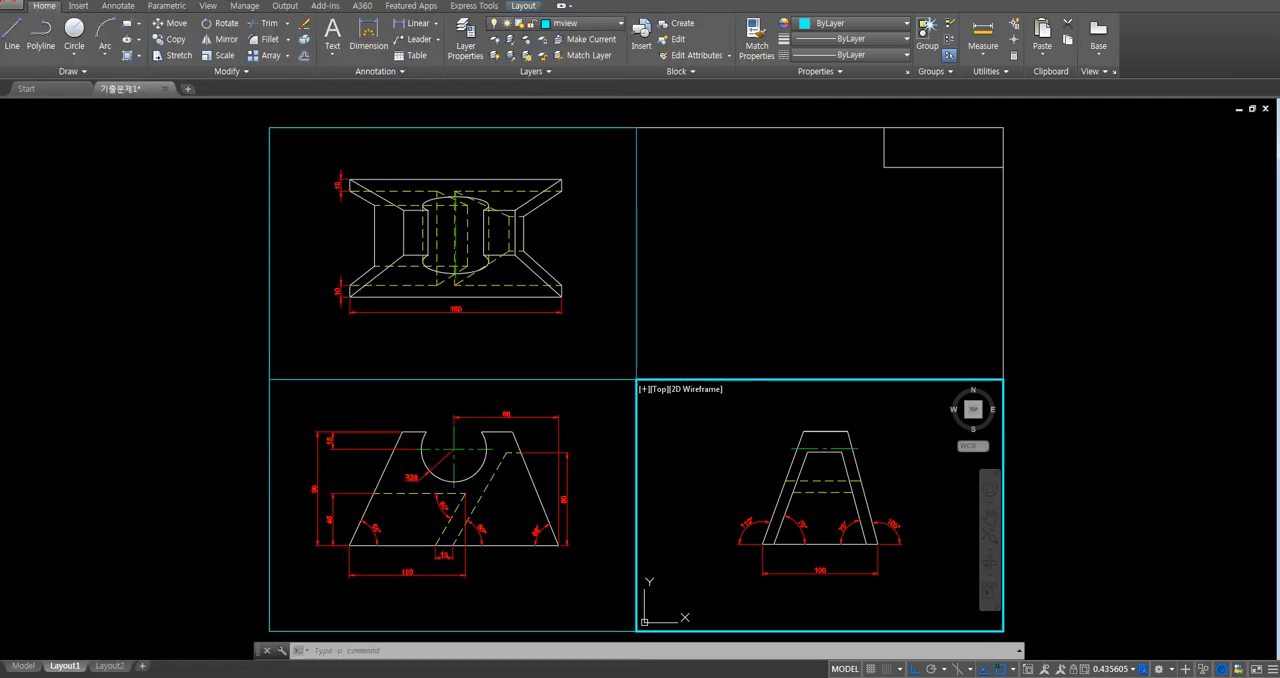
- Scale the front view in the lower-left viewport to 1/2xp
double_click(553, 444)
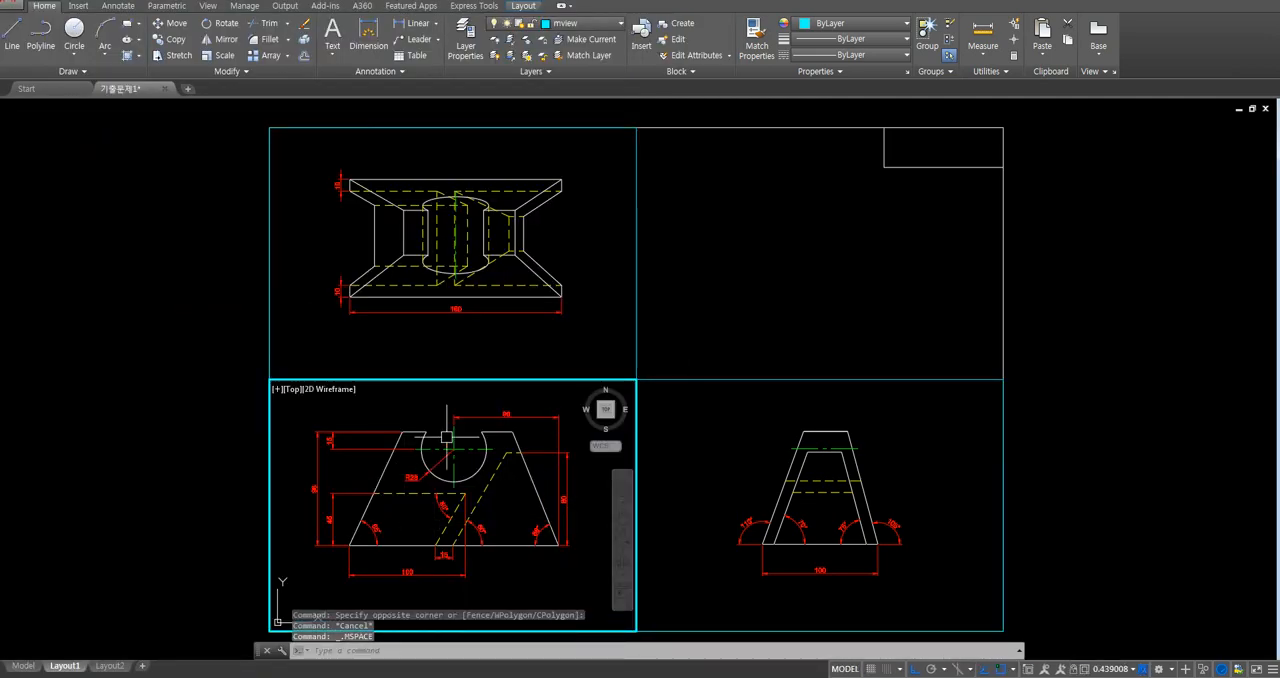
type("z")
key("space")
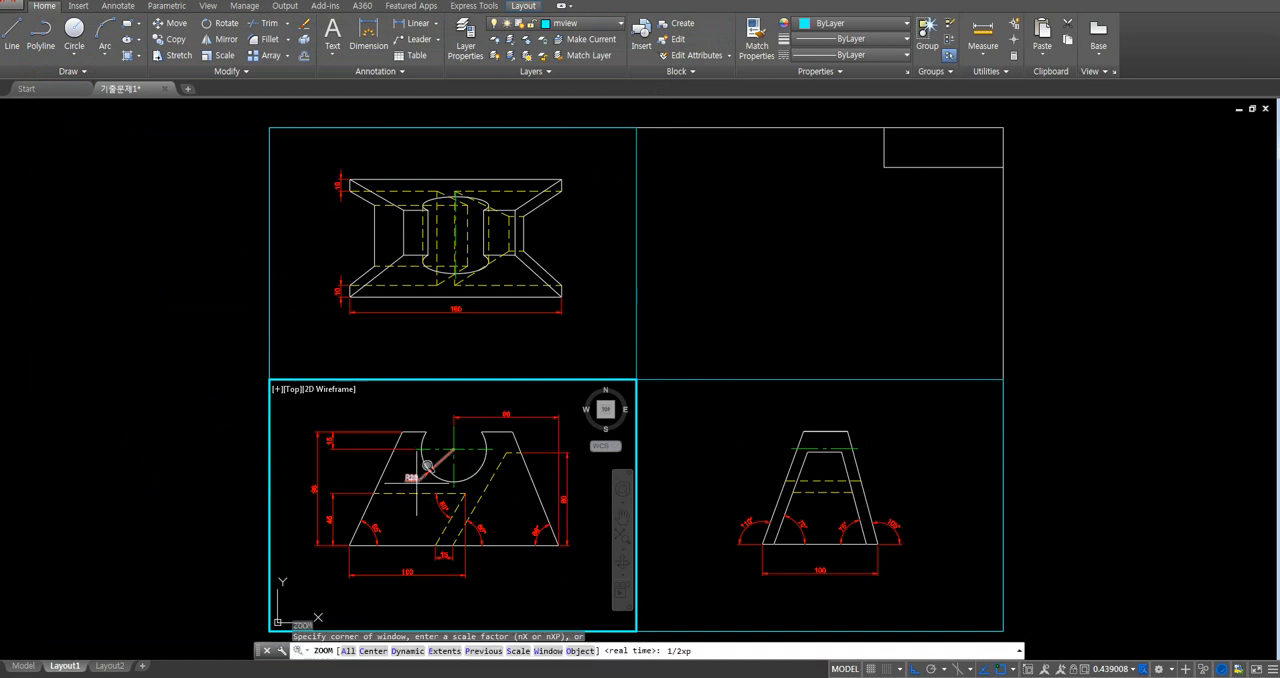
type("1/2xp")
key("Return")
- Scale the right-side view in the lower-right viewport to 1/2xp
left_click(713, 487)
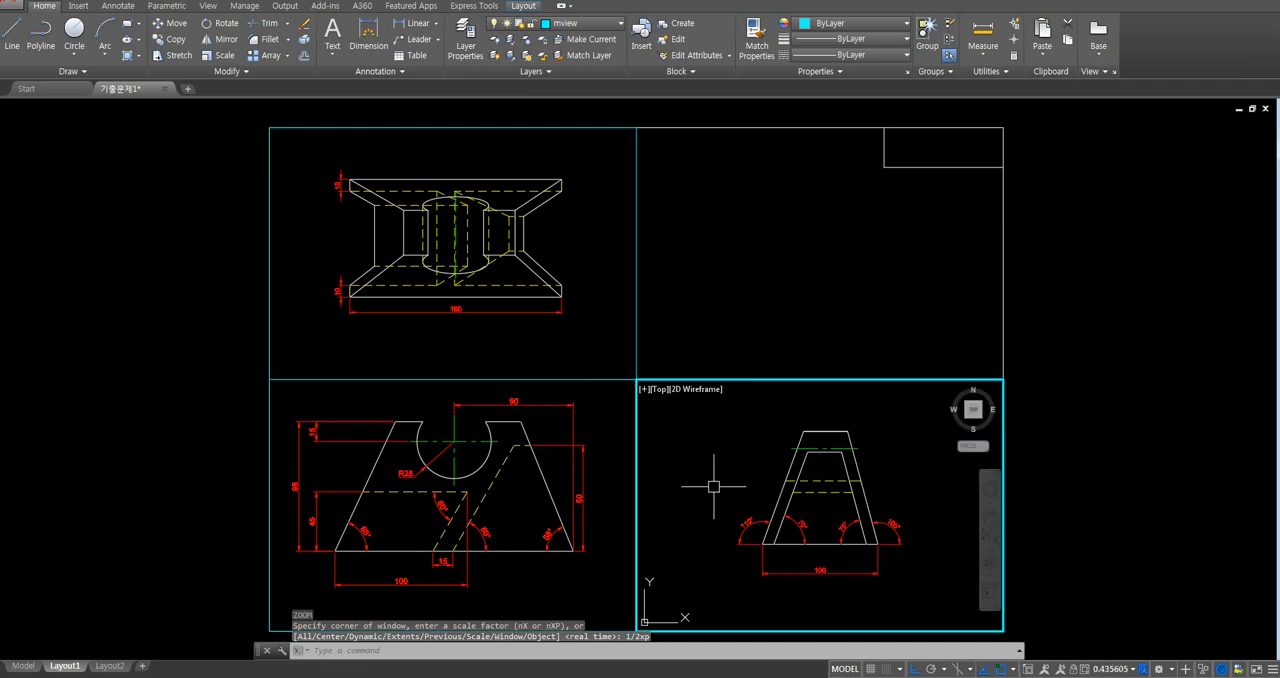
key("space")
type("1/2")
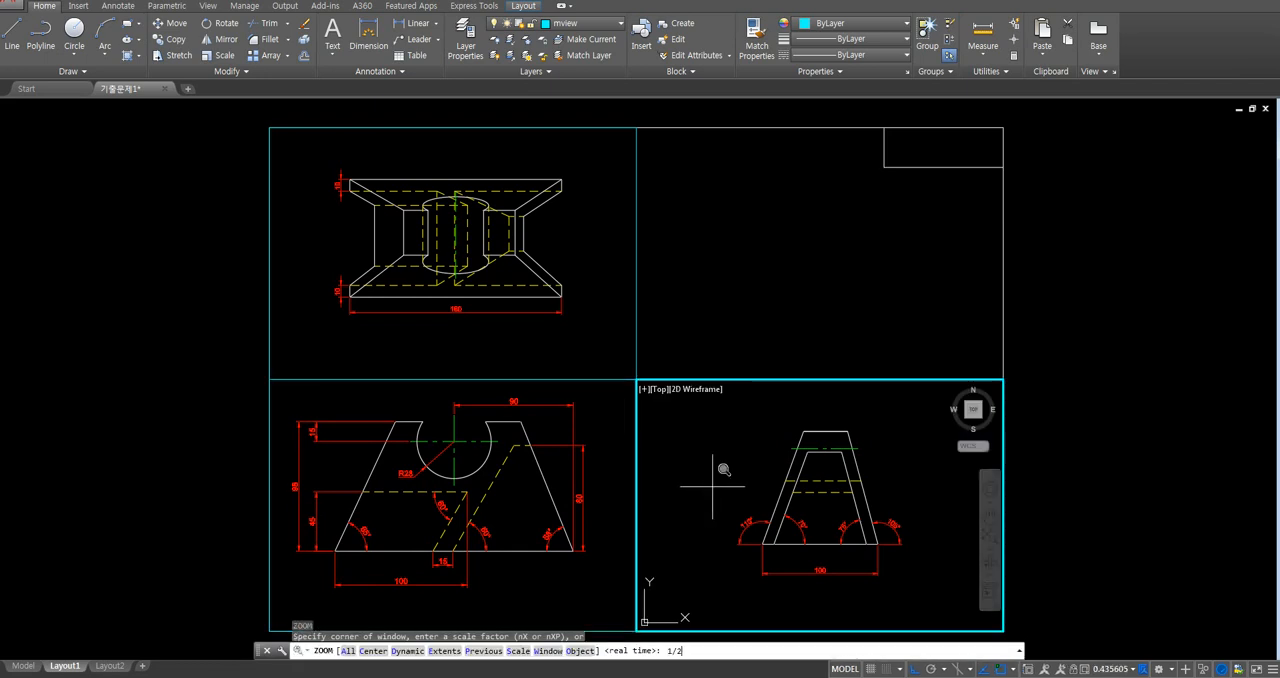
type("xp")
key("Return")
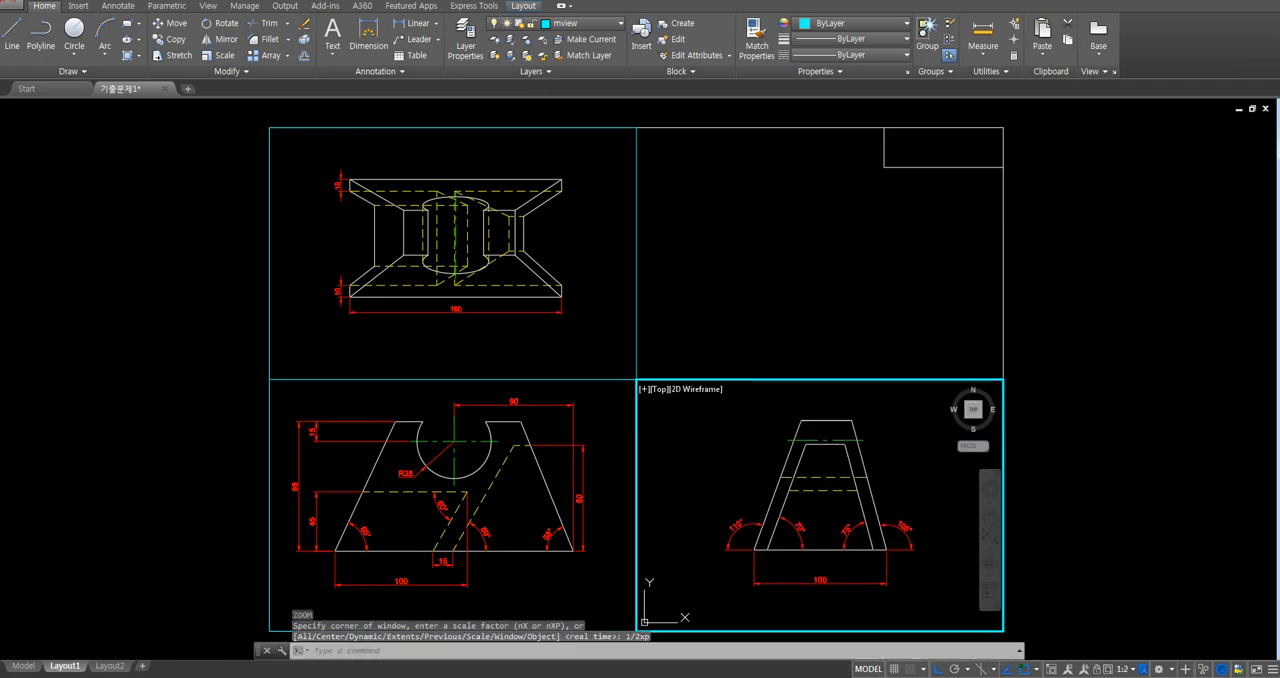
- Scale the top view in the upper-left viewport to 1/2xp
left_click(461, 307)
key("space")
type("1")
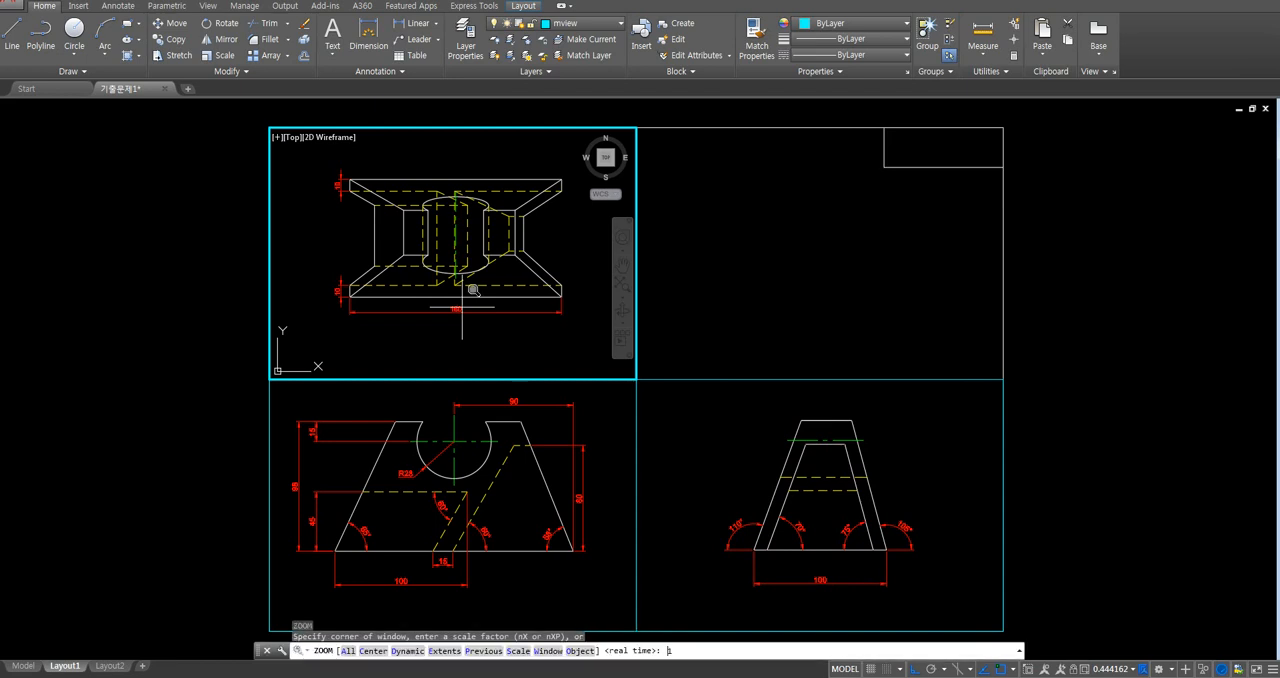
type("/2xp")
key("Return")
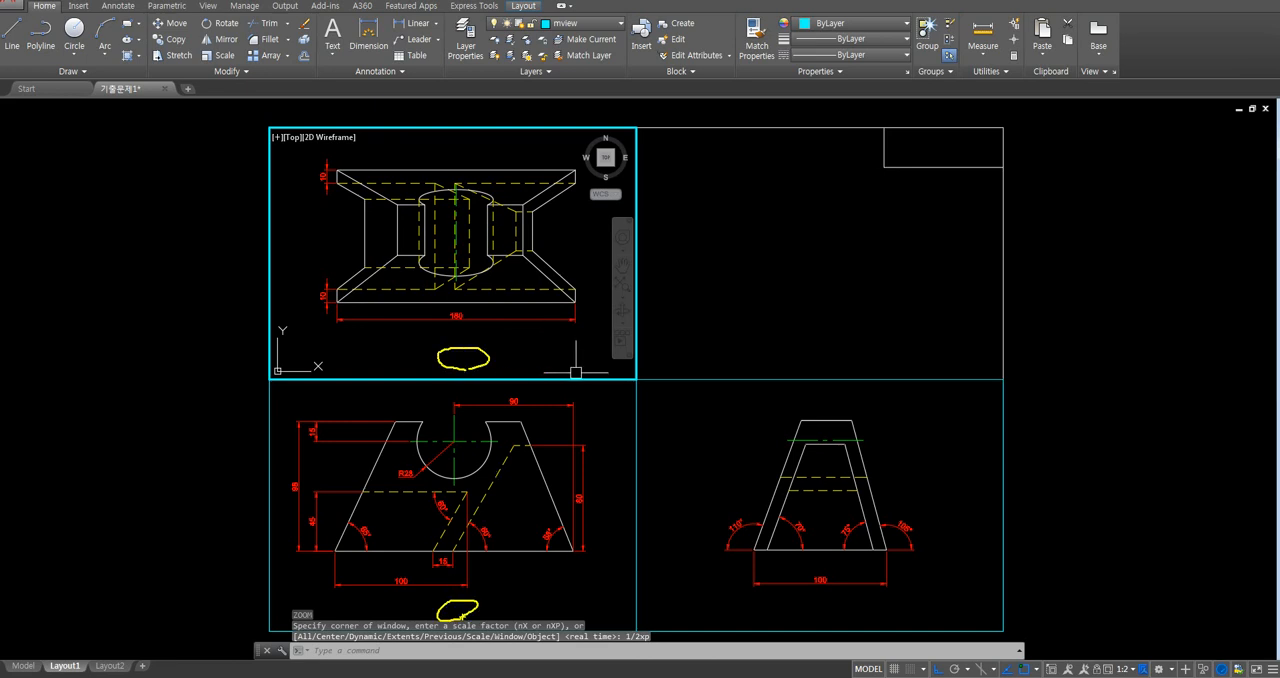
- Shift the top, front and right-side views upward inside their viewports to leave room for titles beneath them
middle_click_drag(519, 325, 517, 306)
left_click(470, 497)
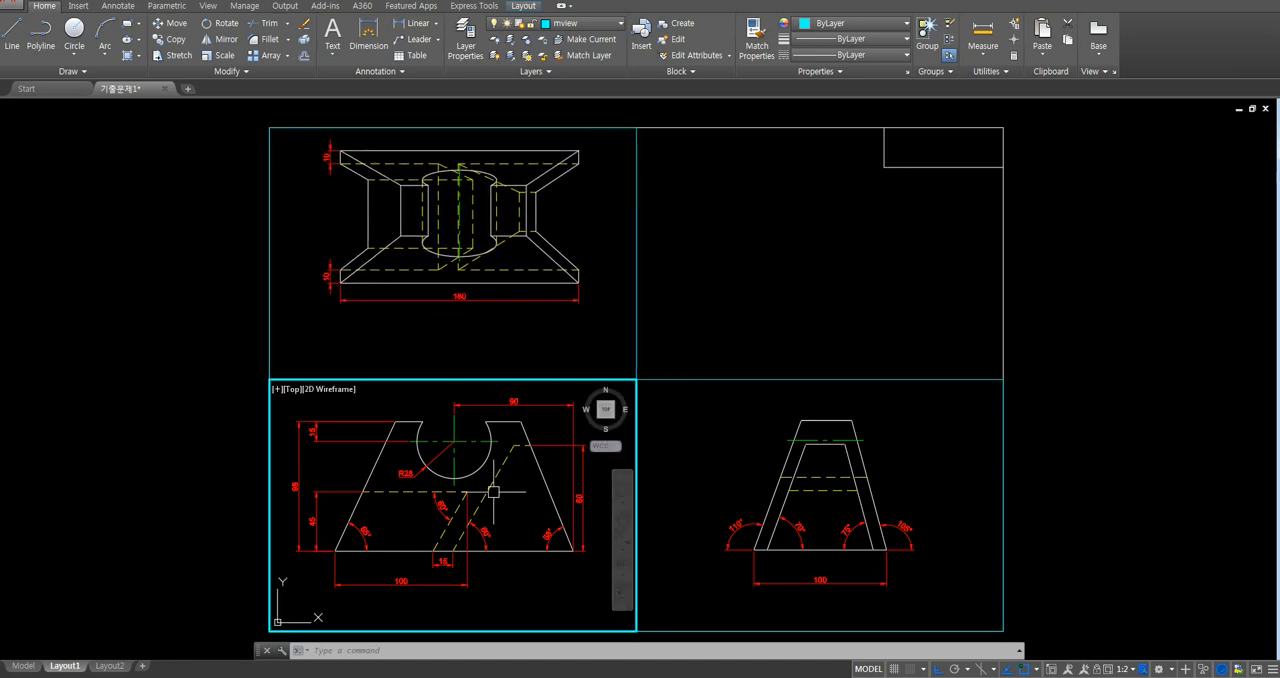
middle_click_drag(513, 500, 518, 485)
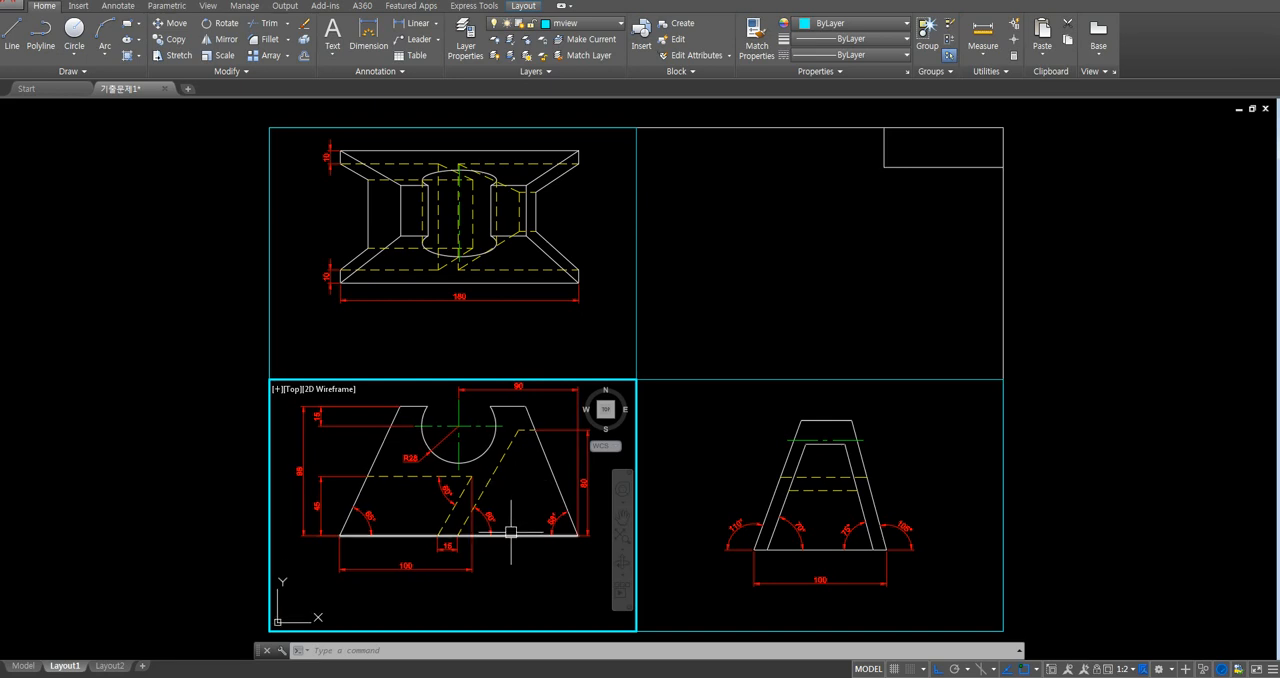
left_click(826, 535)
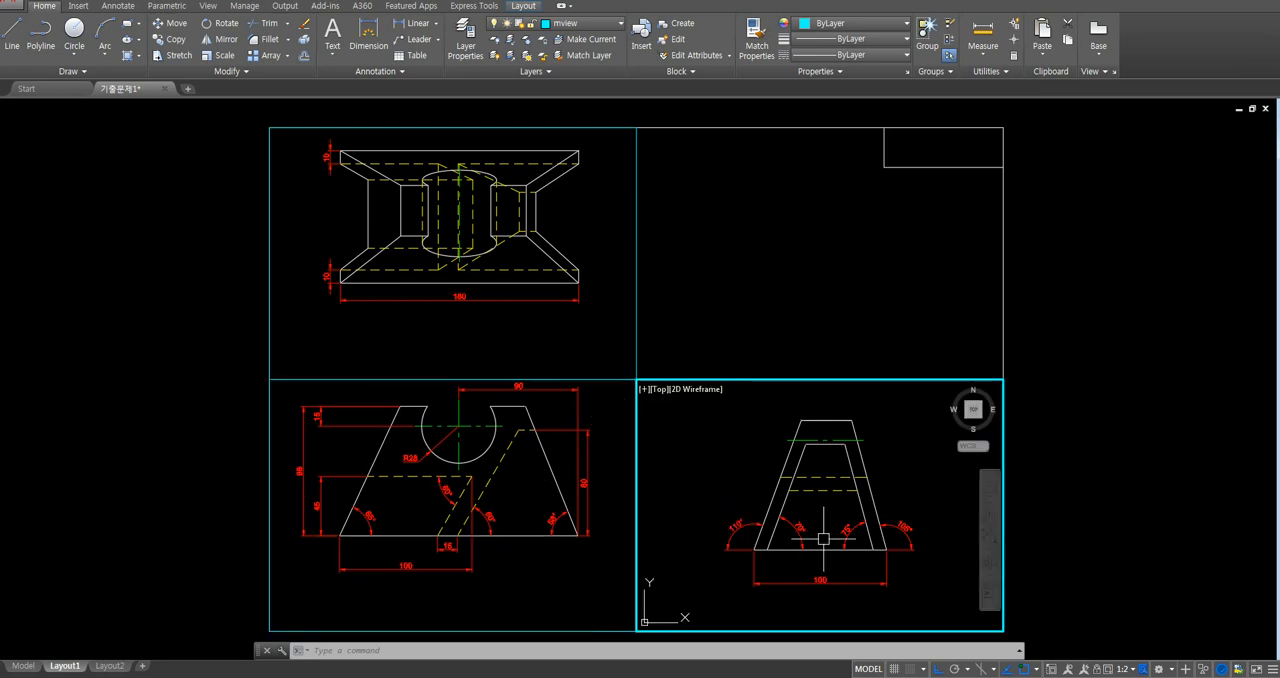
middle_click_drag(826, 535, 824, 515)
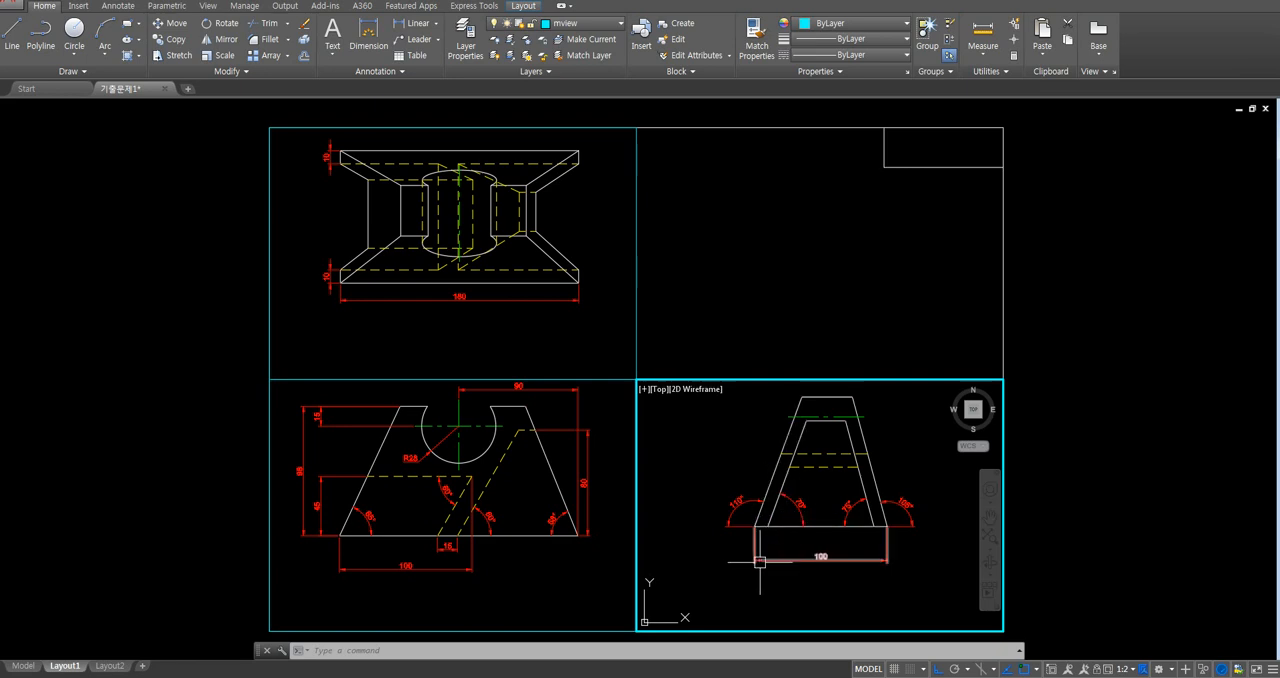
left_click(501, 587)
left_click(484, 327)
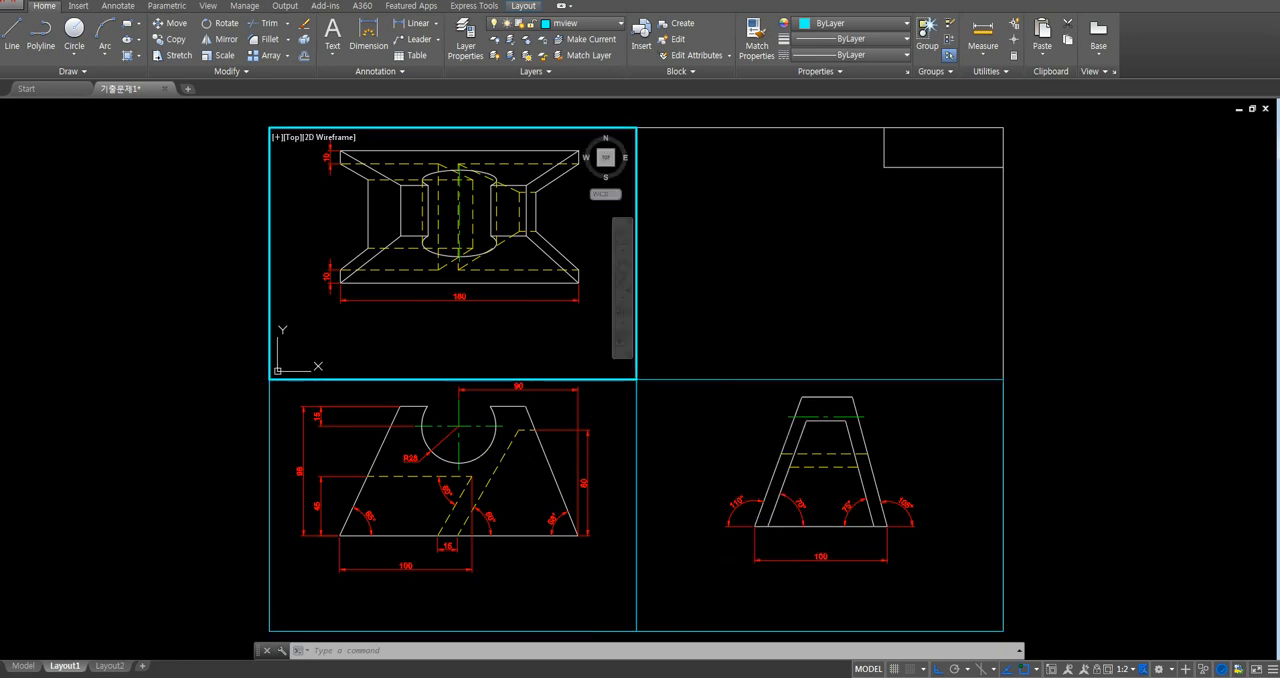
left_click(542, 492)
left_click(679, 505)
left_click(521, 411)
left_click(484, 300)
left_click(479, 461)
left_click(722, 495)
left_click(495, 590)
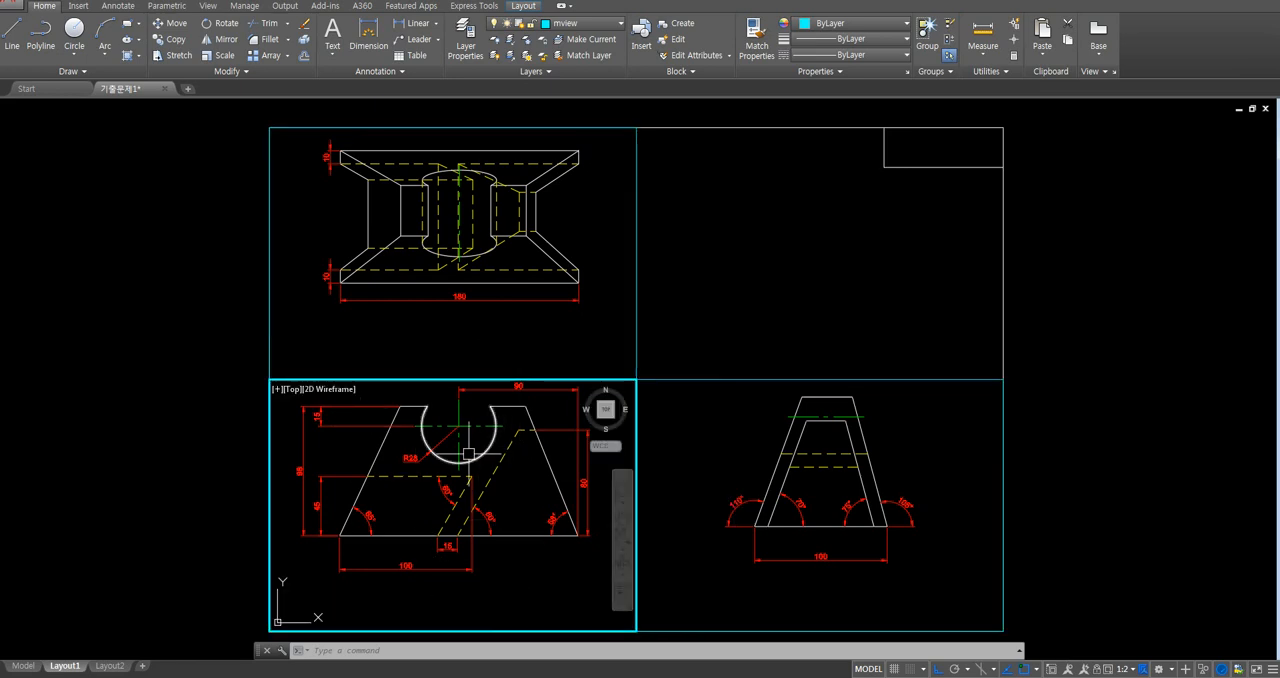
- Align the right-side view horizontally with the front view using MVSETUP, matching their base lines and snapping to the right view's base midpoint
type("e")
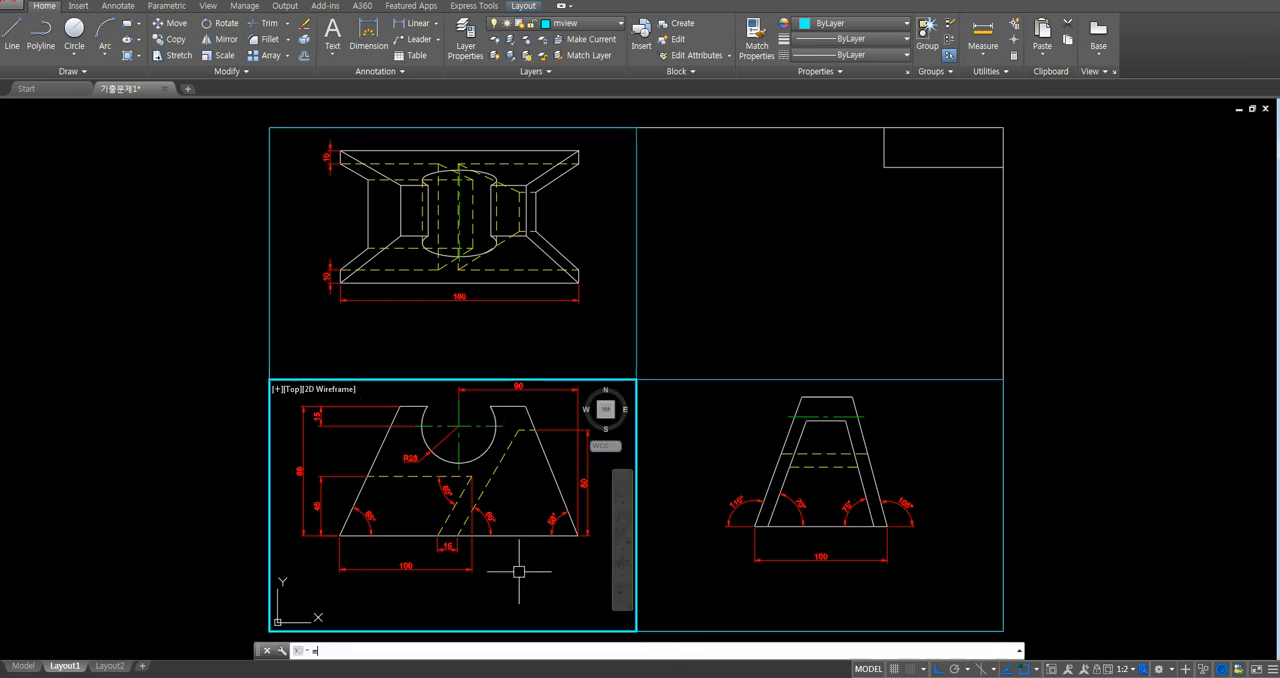
type("se")
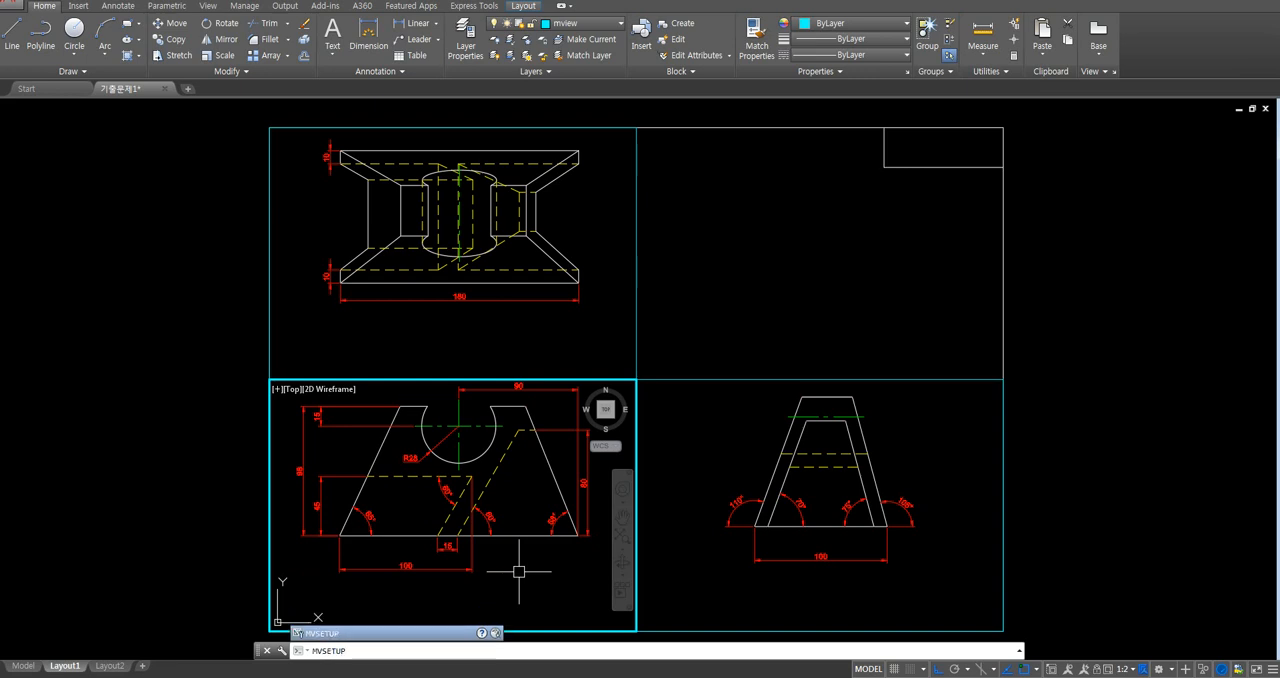
key("Return")
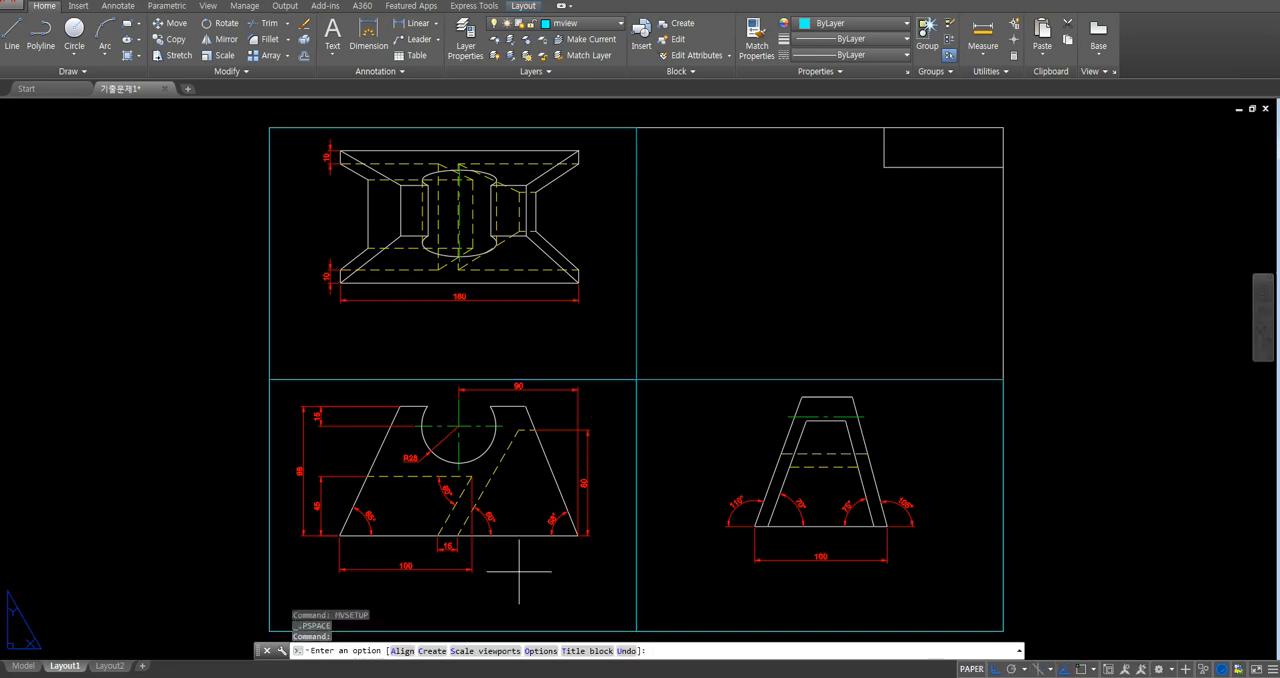
key("Return")
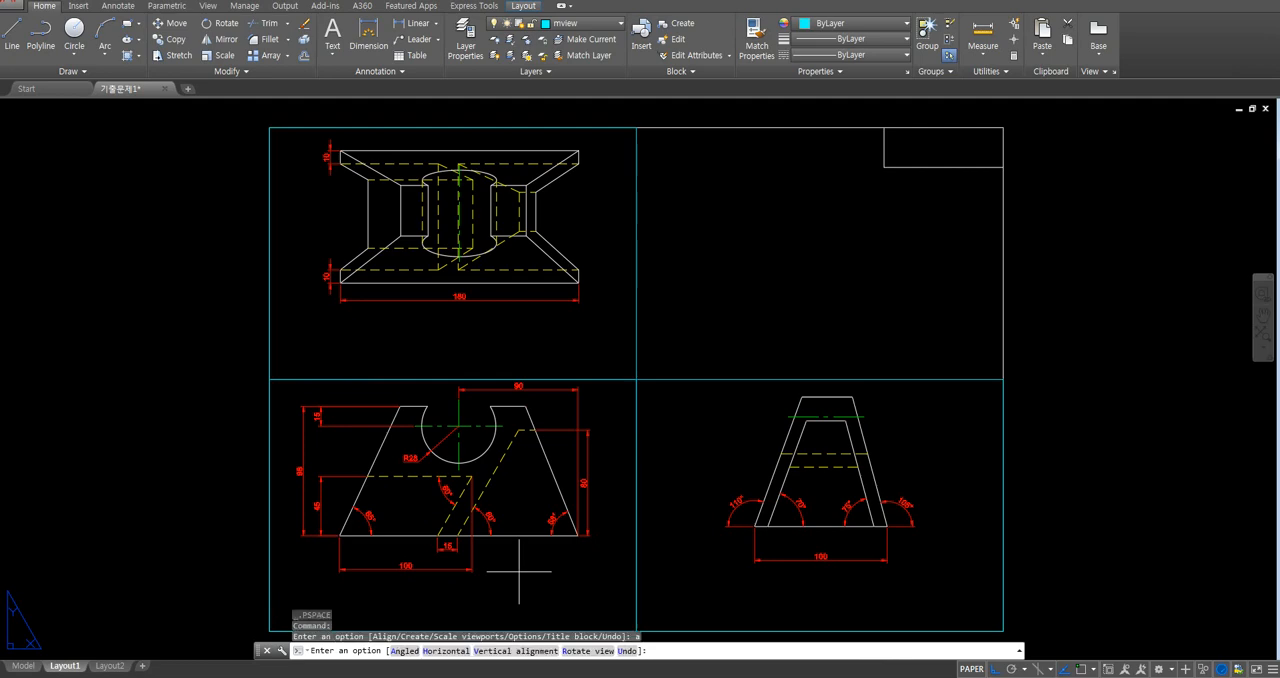
type("h")
key("Return")
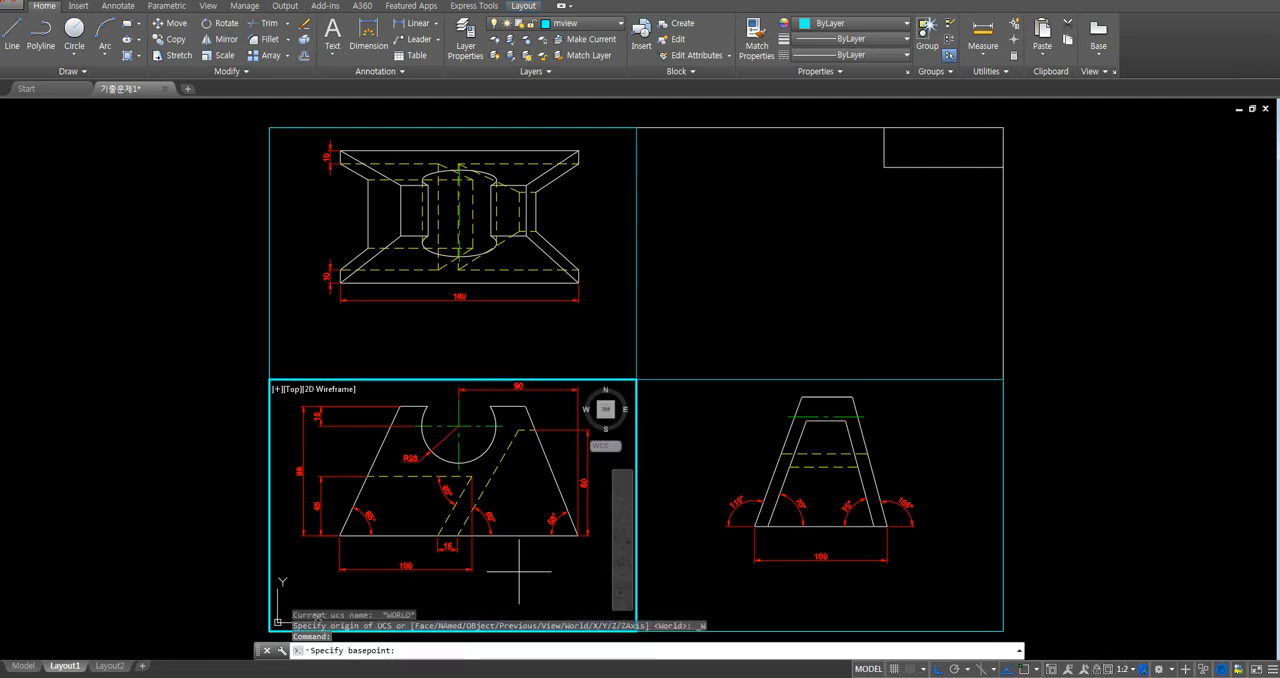
key("F3")
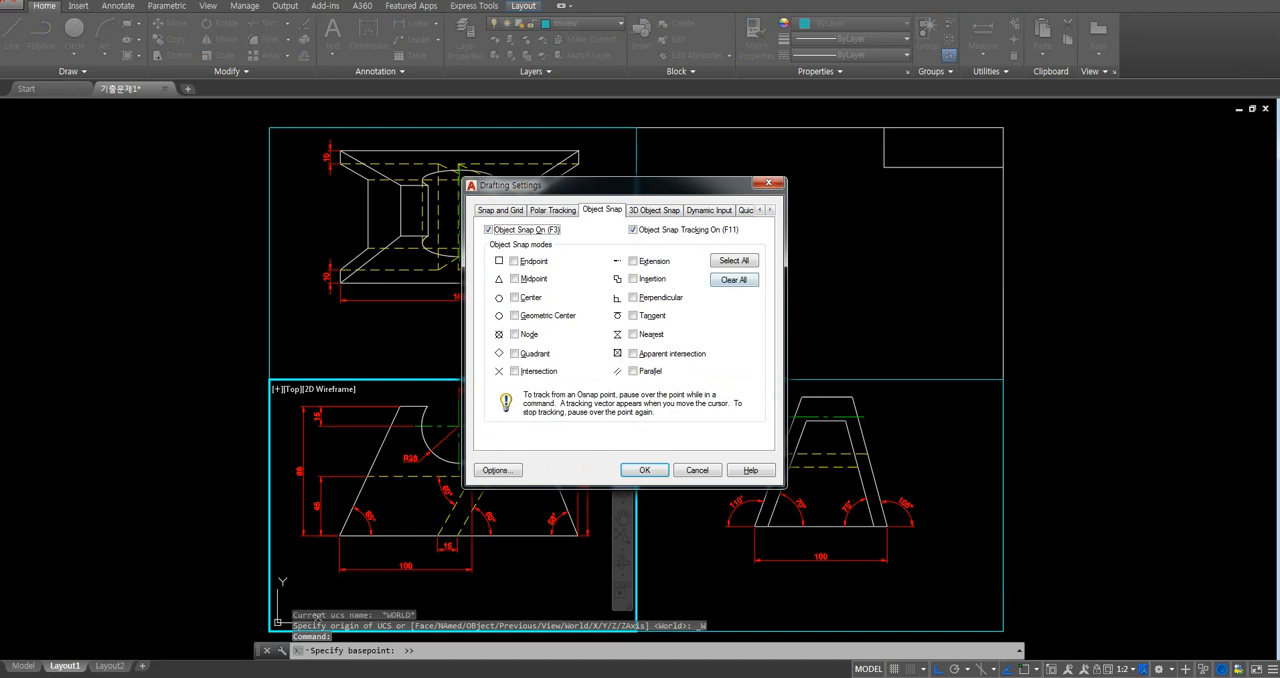
left_click(644, 470)
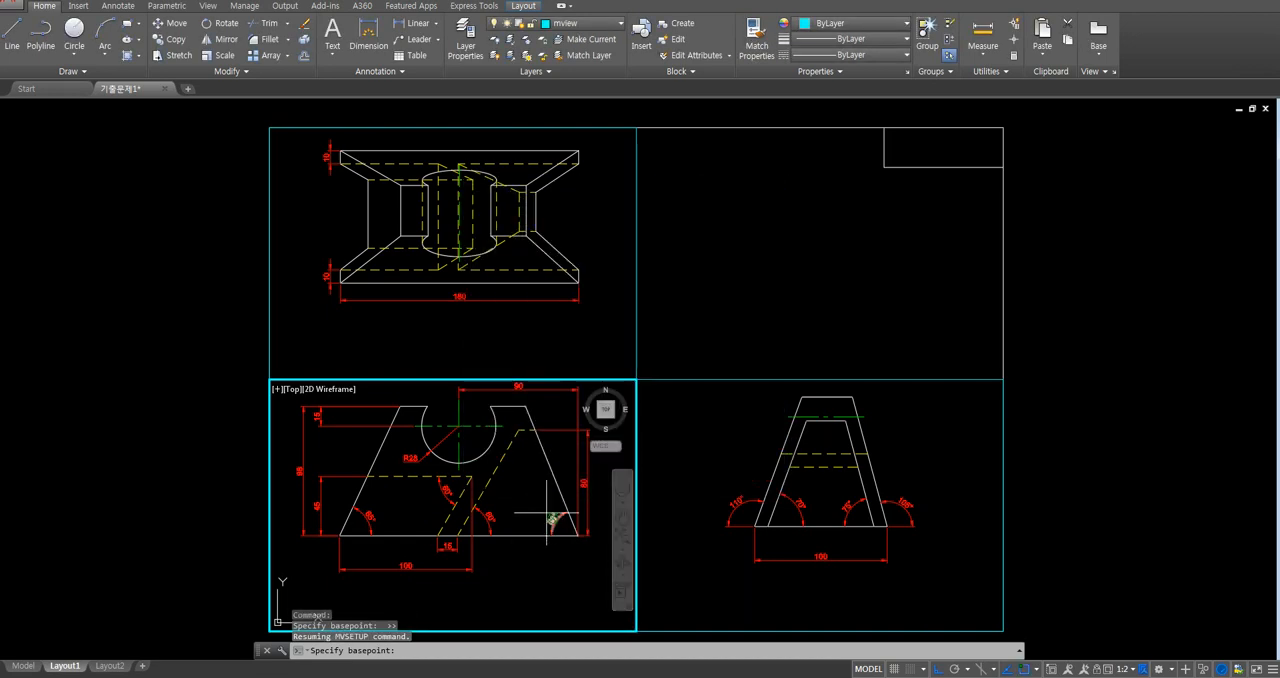
left_click(511, 535)
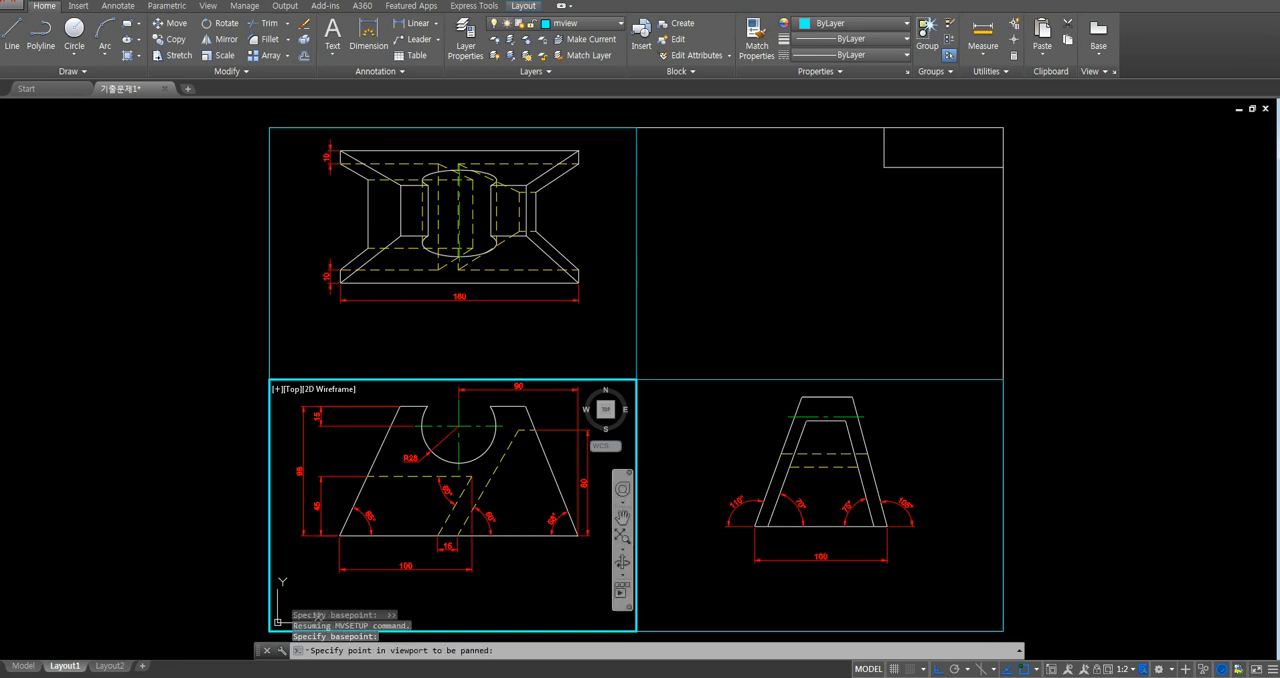
left_click(713, 582)
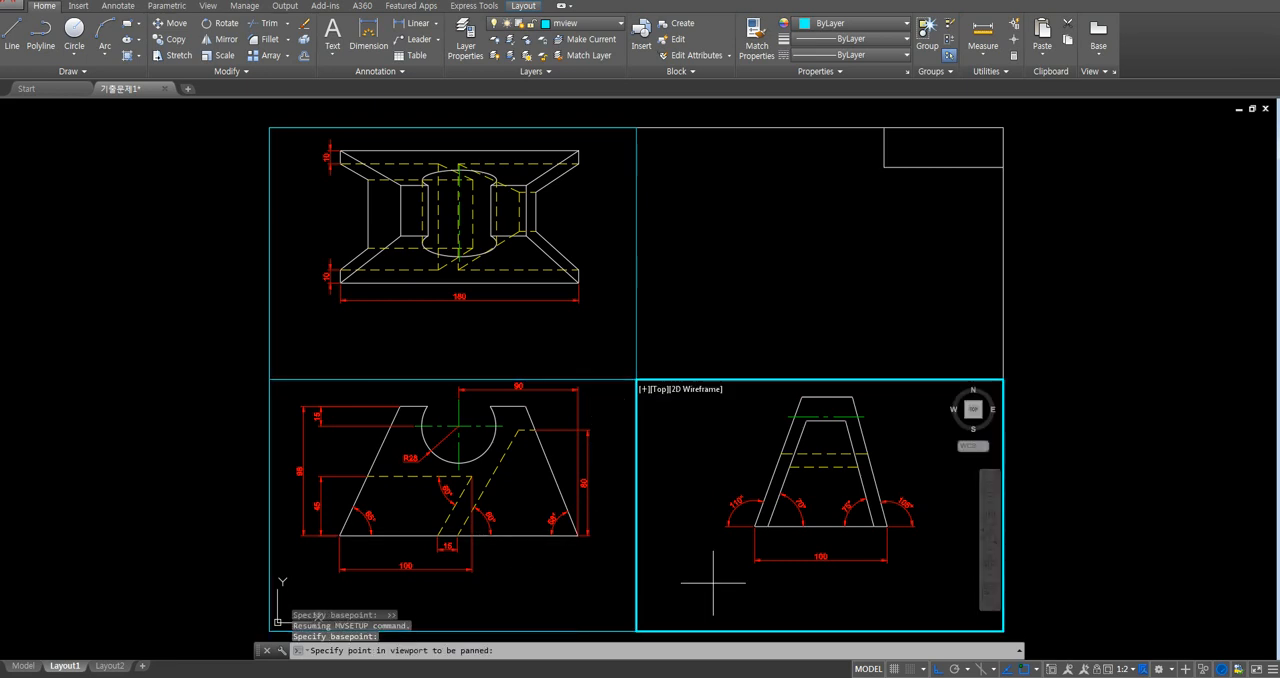
left_click(820, 526)
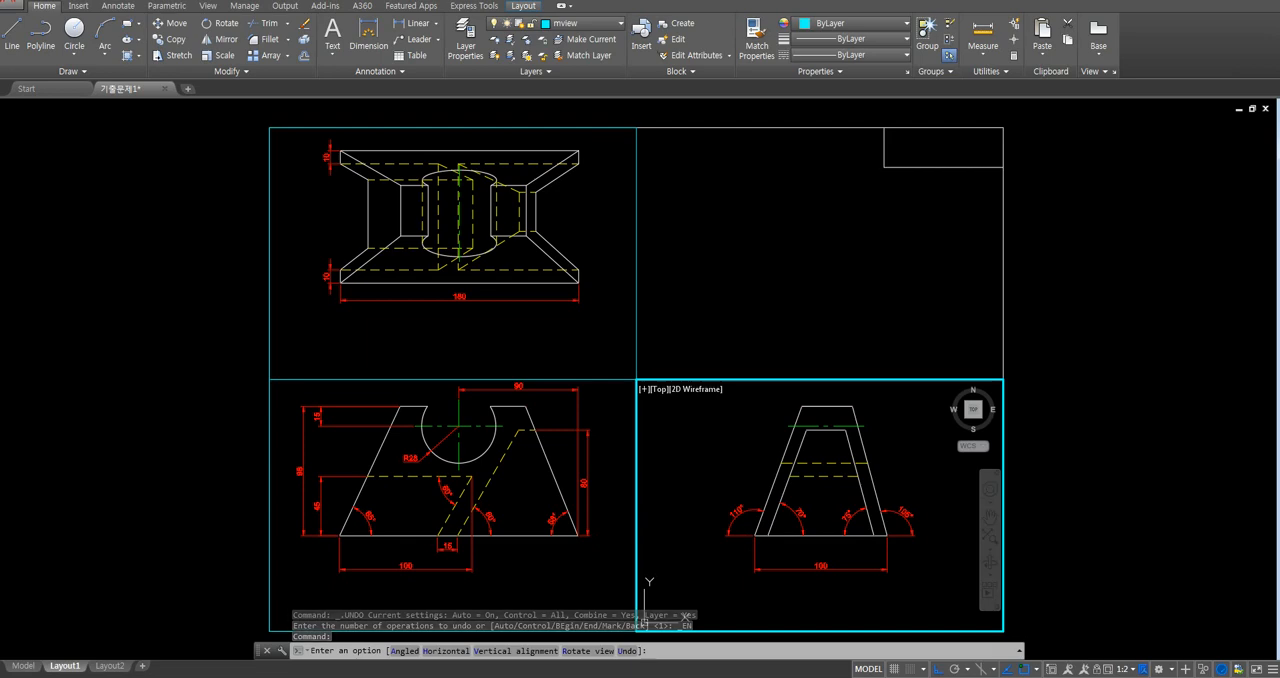
- Align the top view vertically with the front view, from the front arc's centre to the top view's centre line
left_click(540, 573)
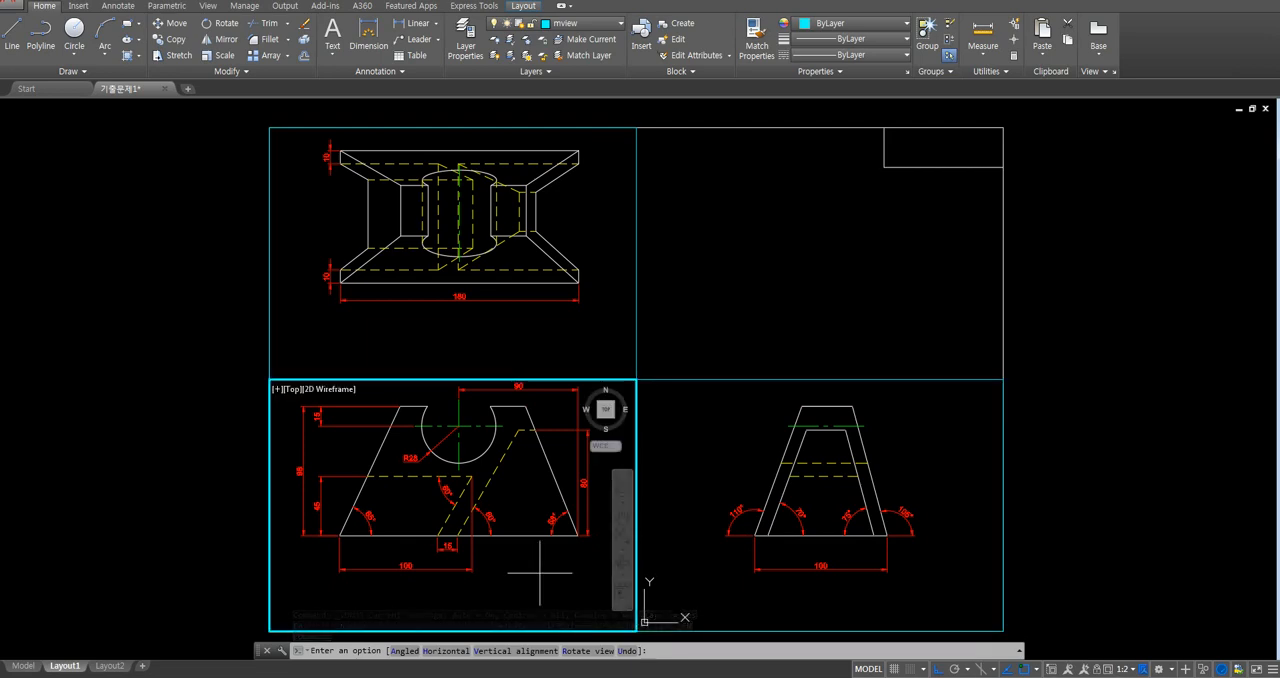
type("h")
key("Return")
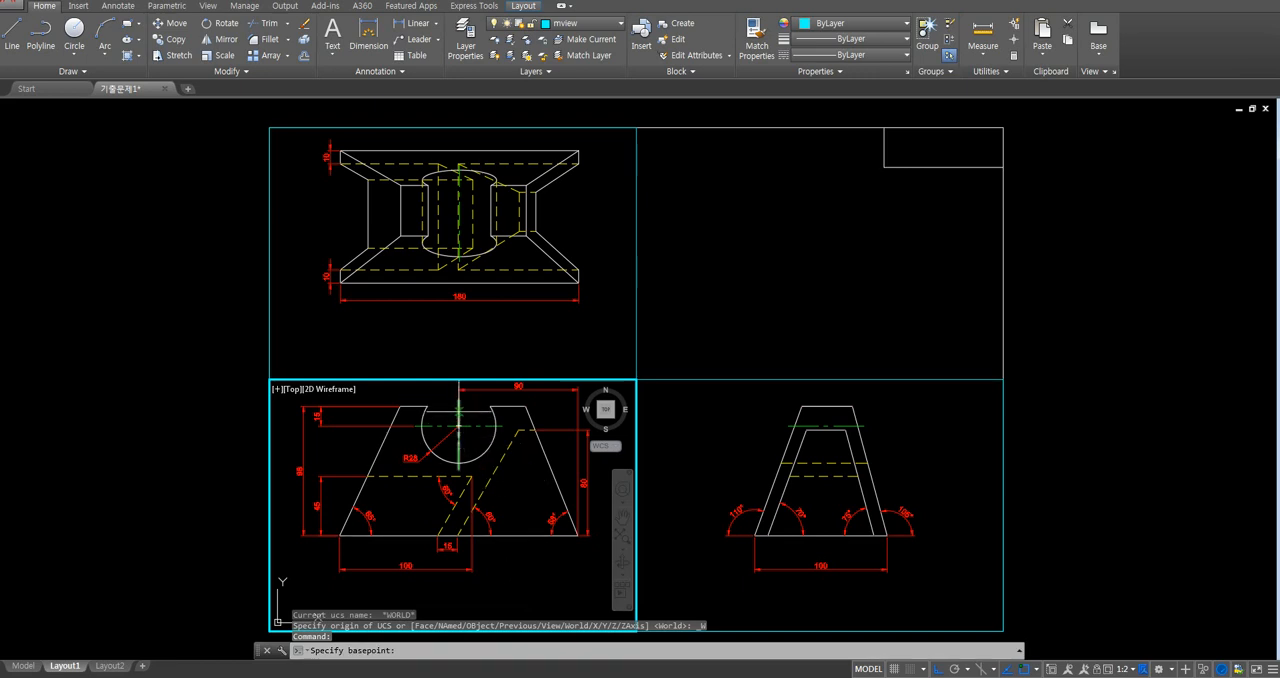
left_click(458, 425)
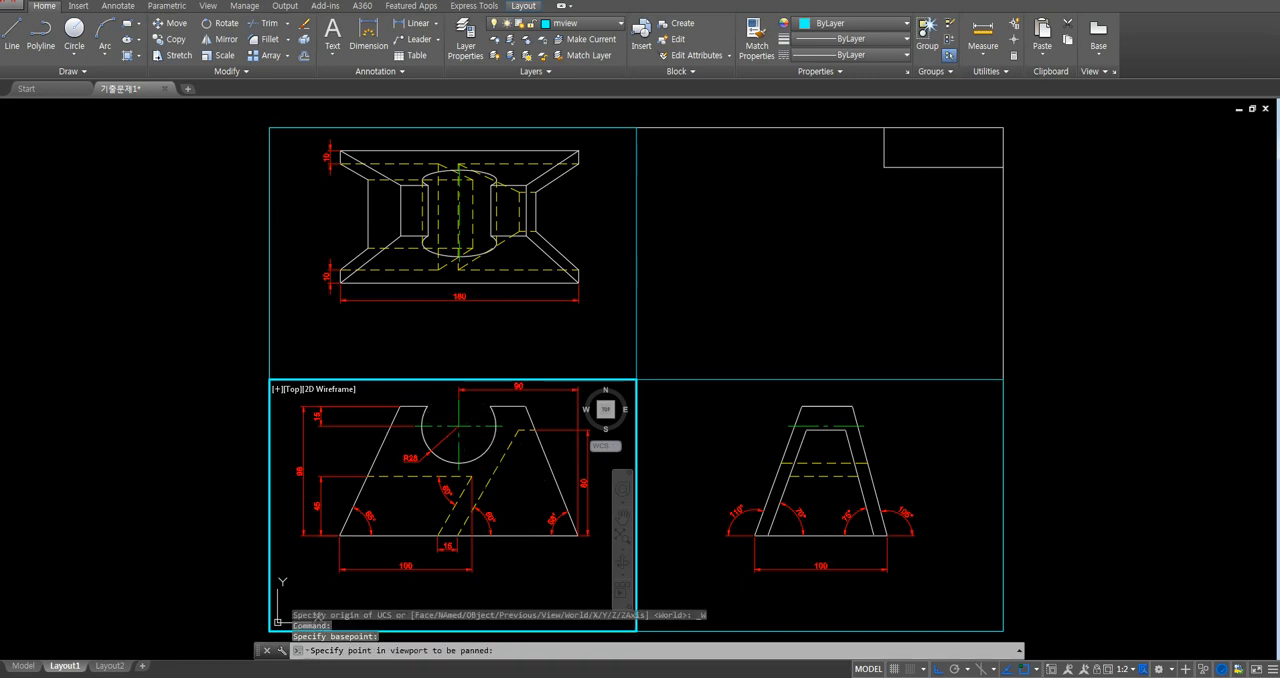
left_click(485, 336)
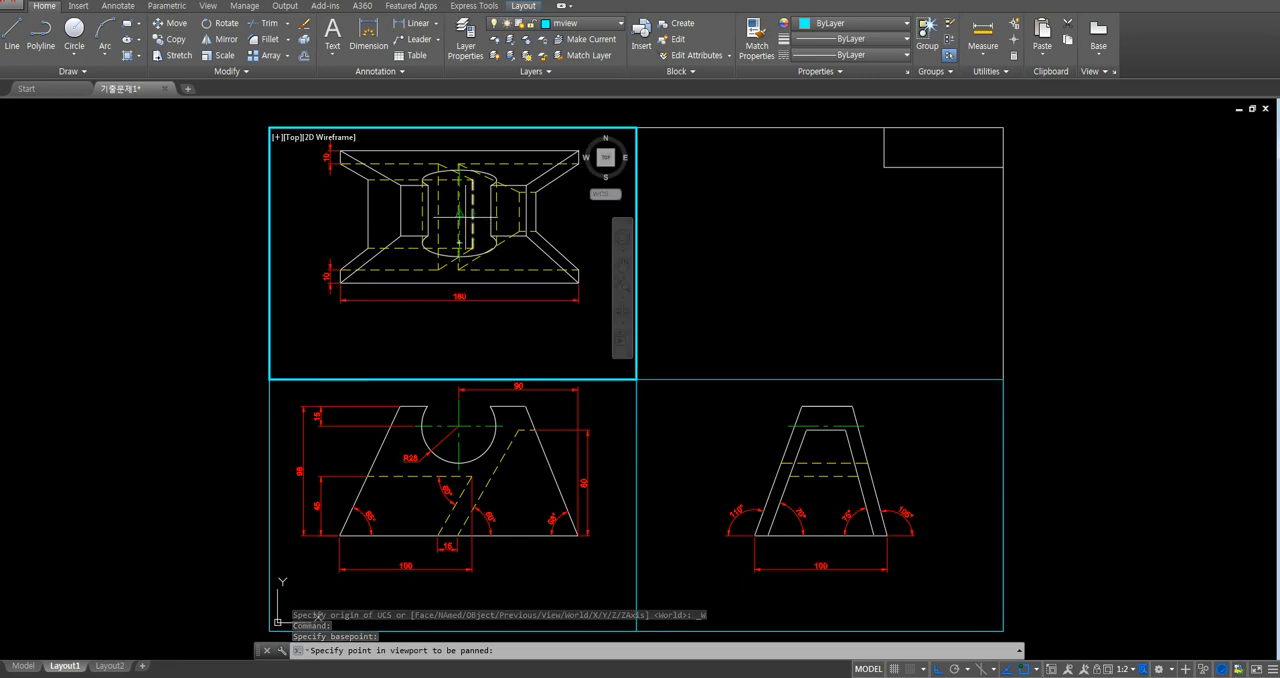
left_click(465, 222)
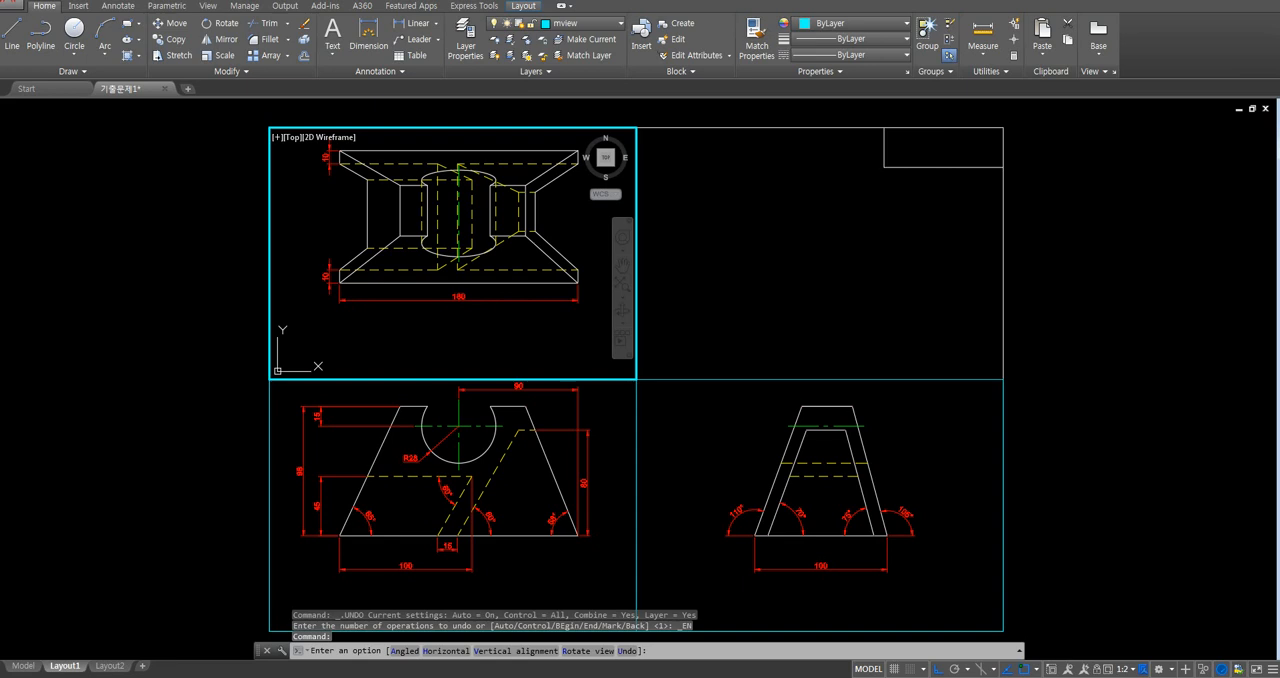
- End the alignment, return to paper space, and shrink the top-view viewport from two opposite corners to fit closely around the view
key("Escape")
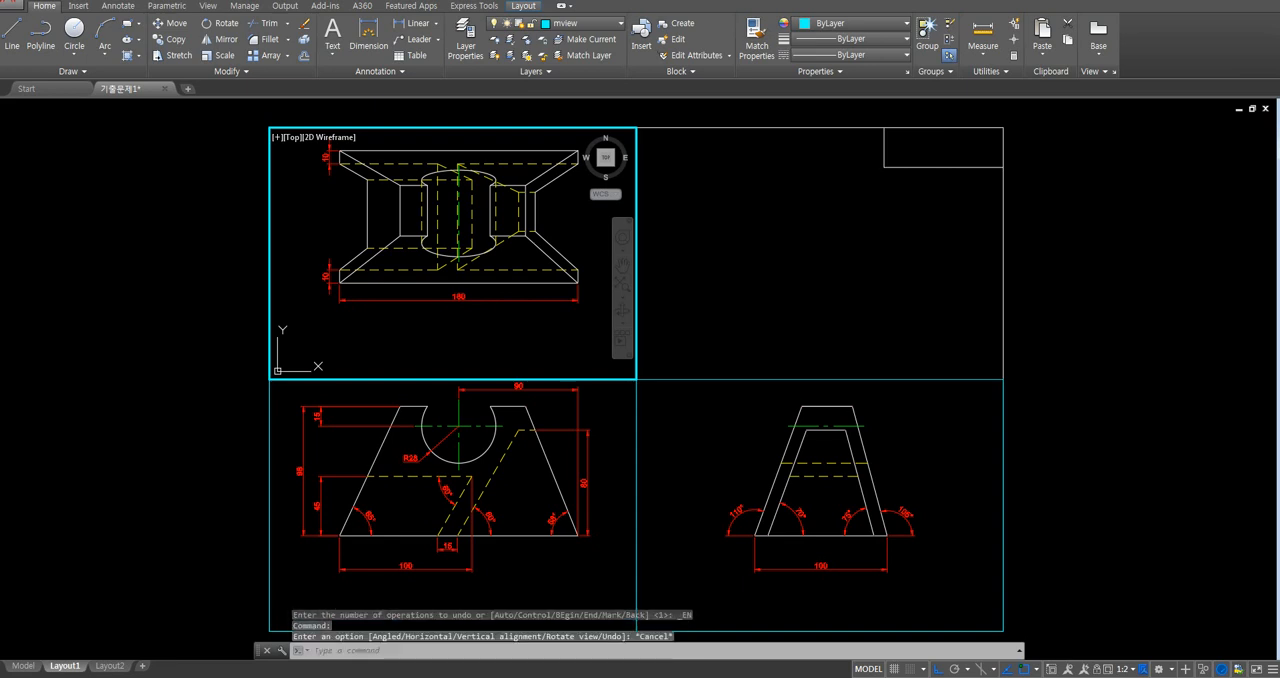
double_click(180, 363)
middle_click_drag(184, 317, 186, 329)
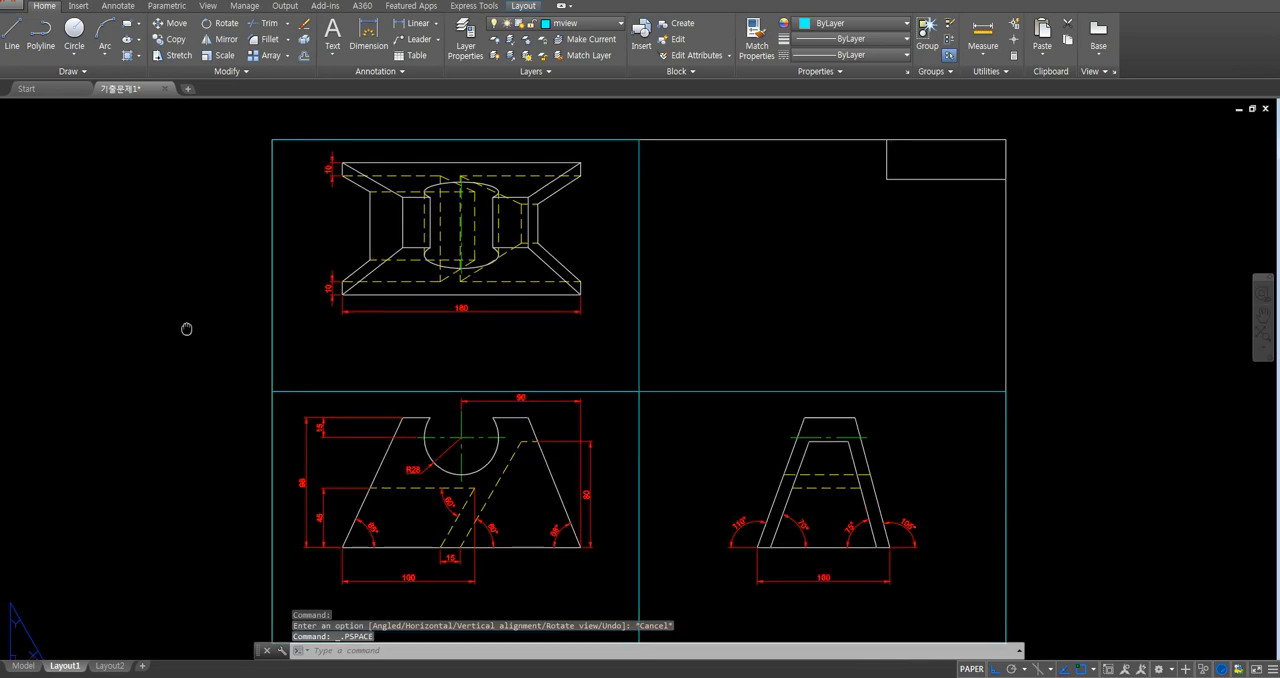
left_click(320, 139)
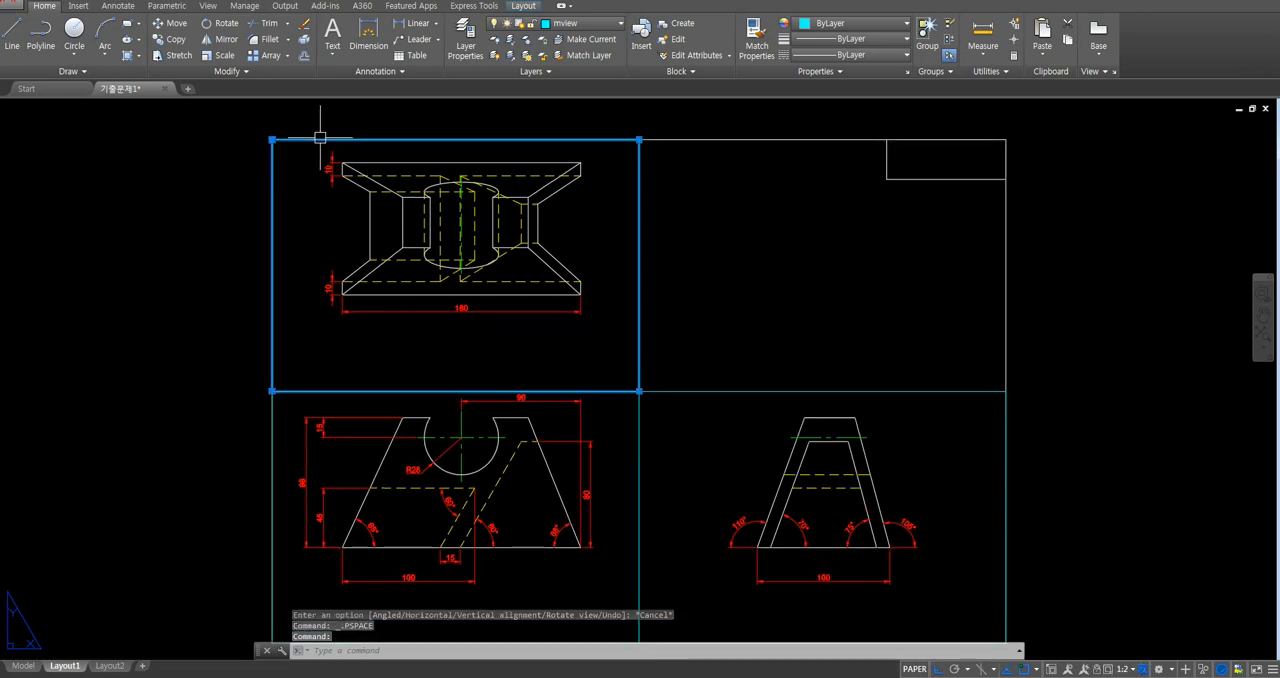
scroll(264, 110, "up", 2)
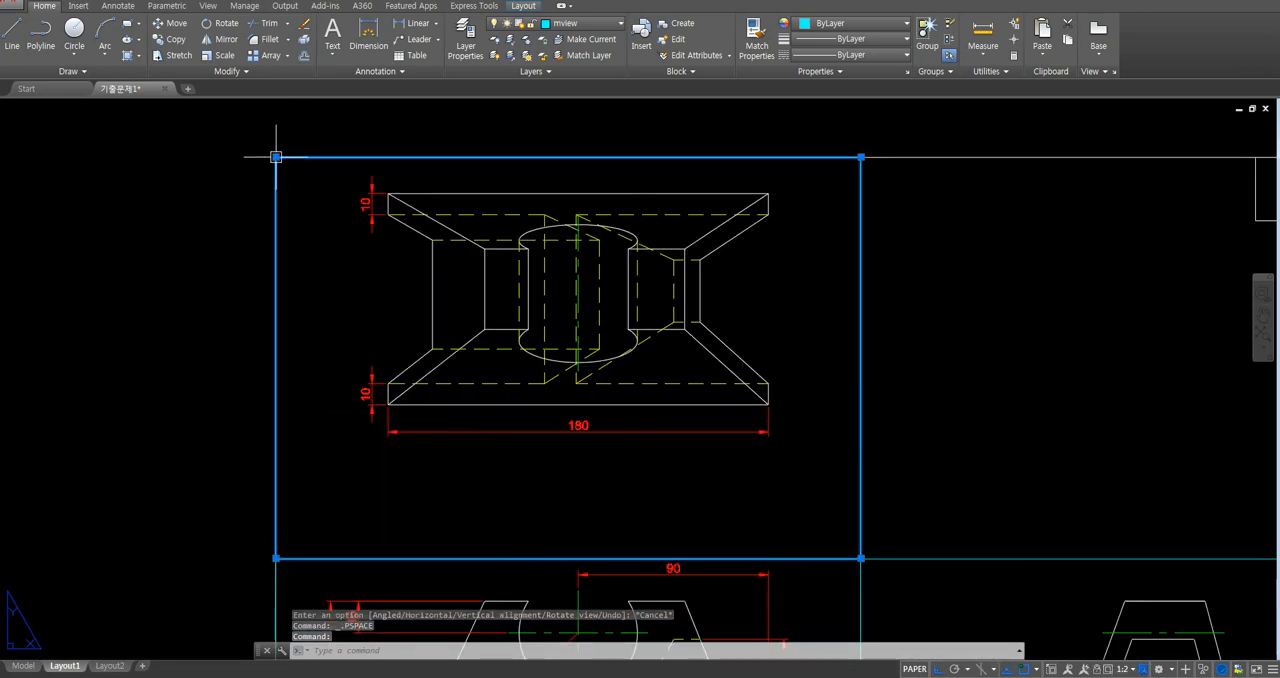
left_click(276, 156)
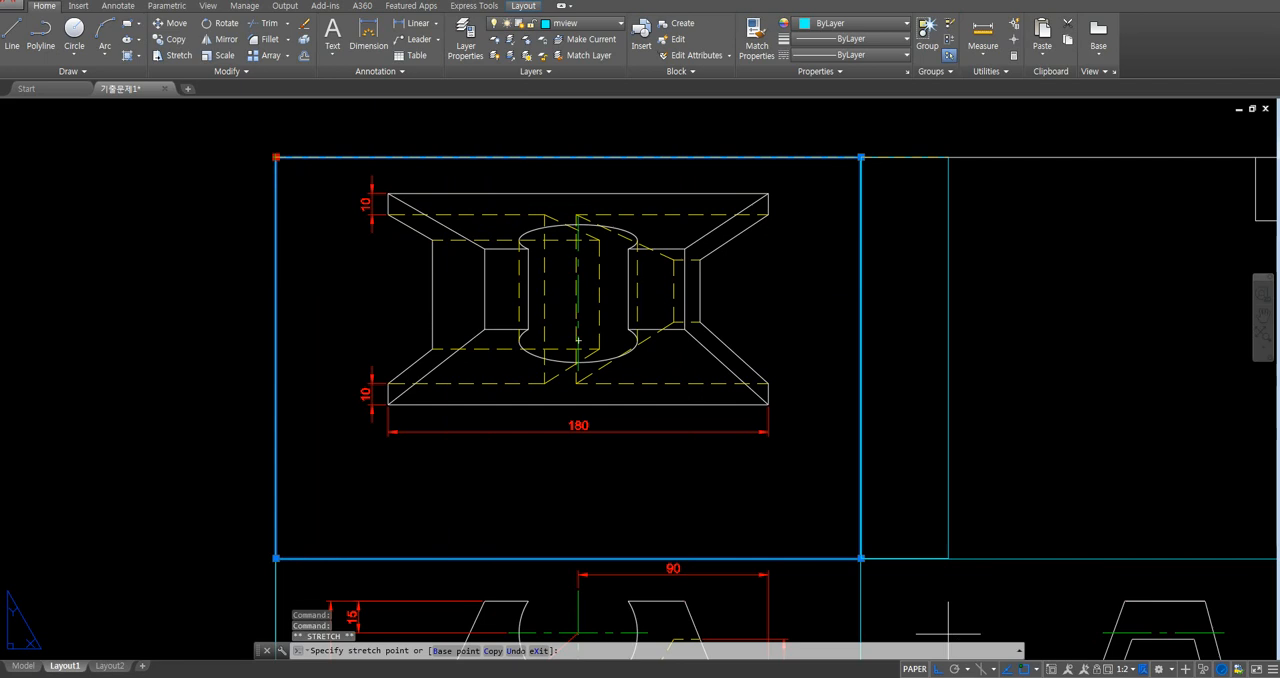
key("F8")
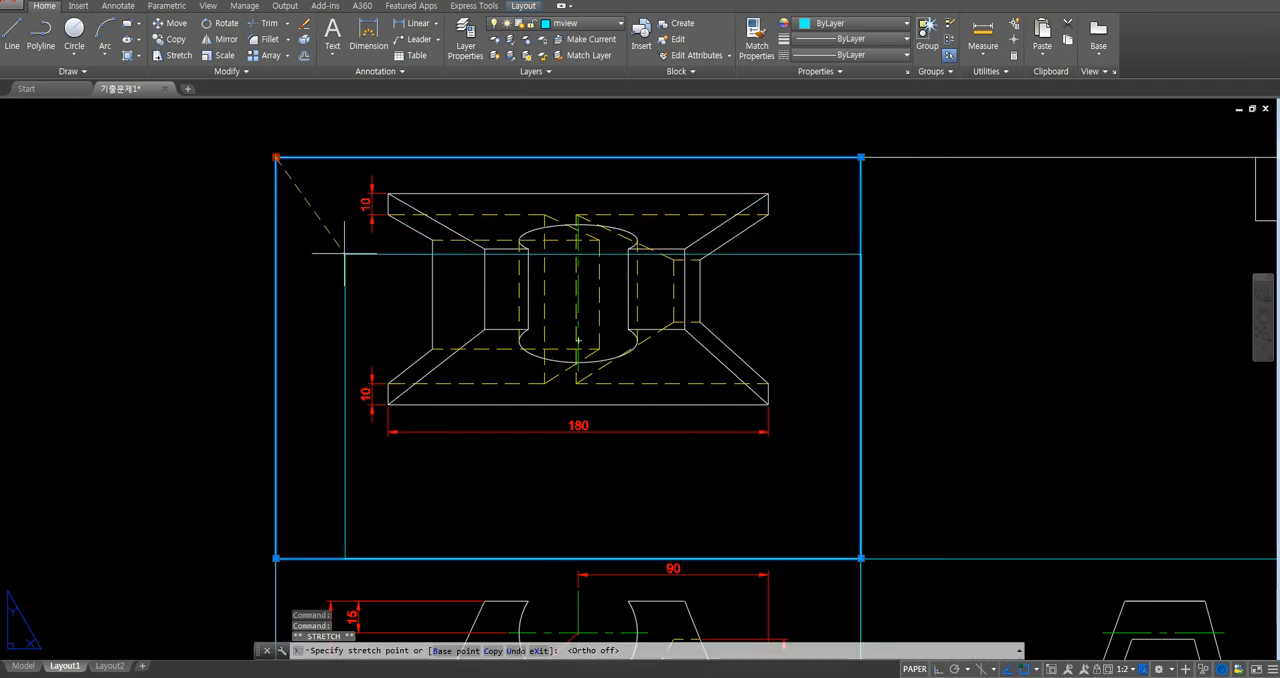
left_click(349, 171)
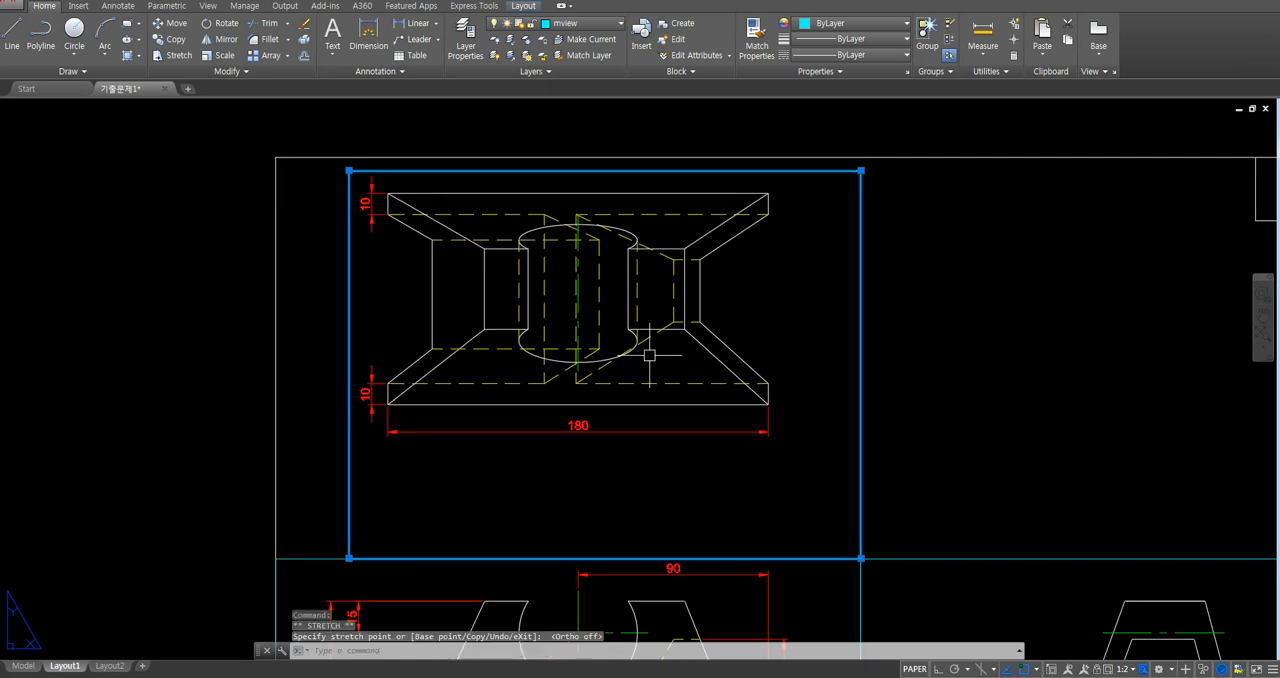
left_click(861, 558)
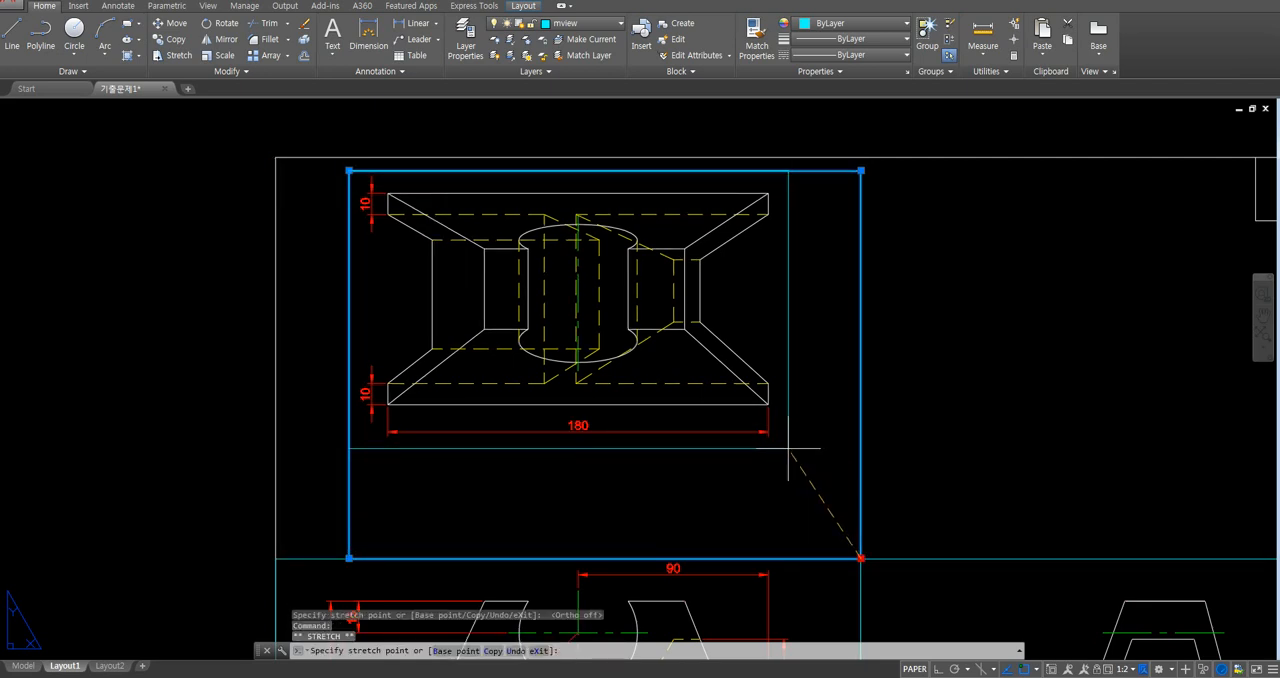
left_click(786, 449)
- Shrink the front-view viewport from its lower-left and upper-right corners so the frame fits closely around the view and its dimensions
middle_click_drag(794, 491, 749, 177)
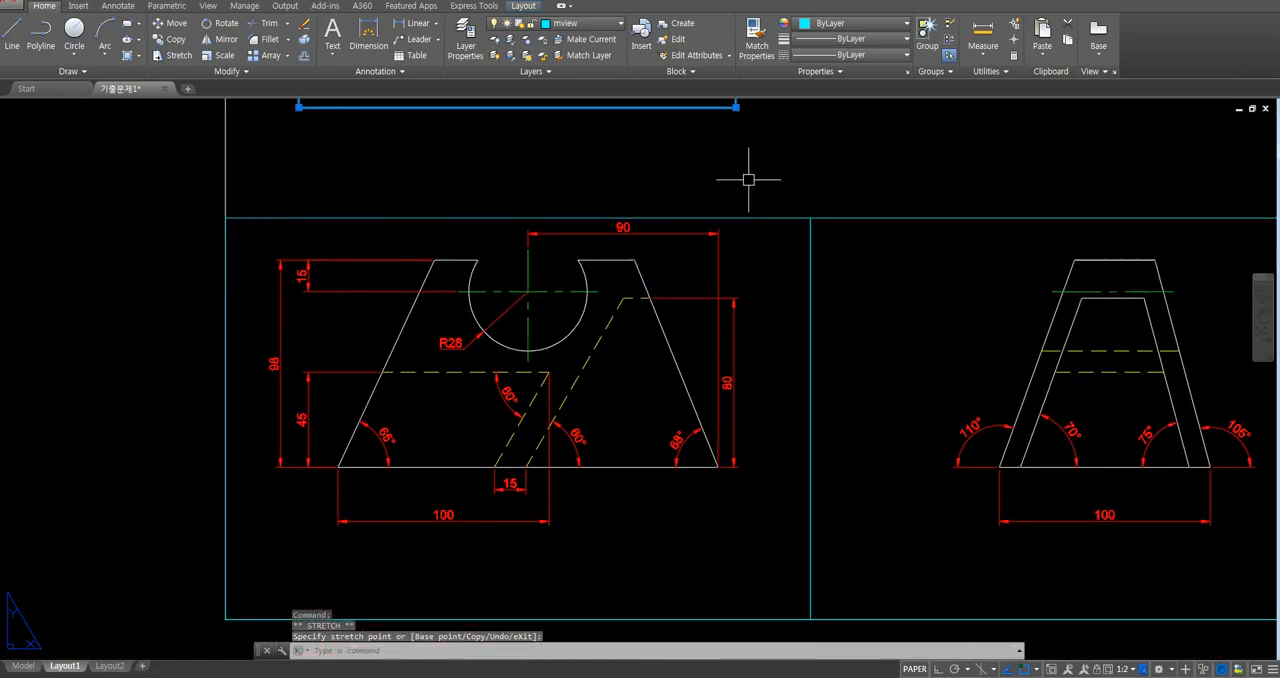
left_click(751, 212)
middle_click_drag(737, 349, 751, 277)
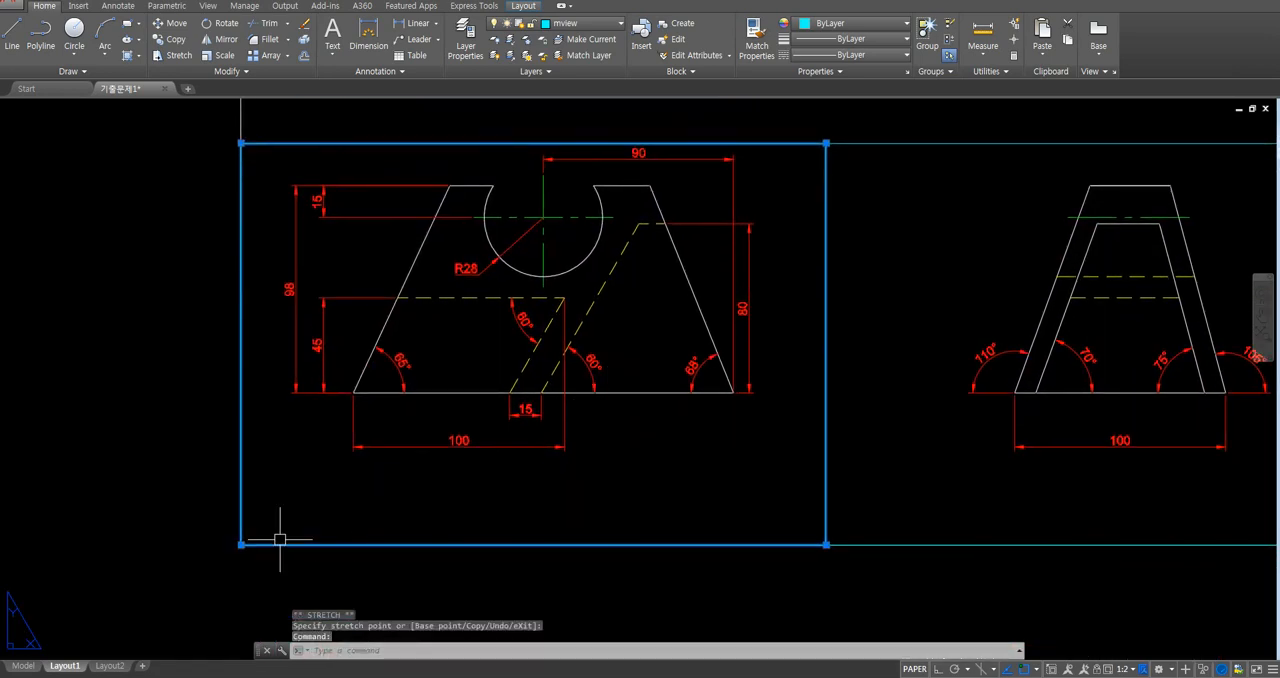
left_click(240, 545)
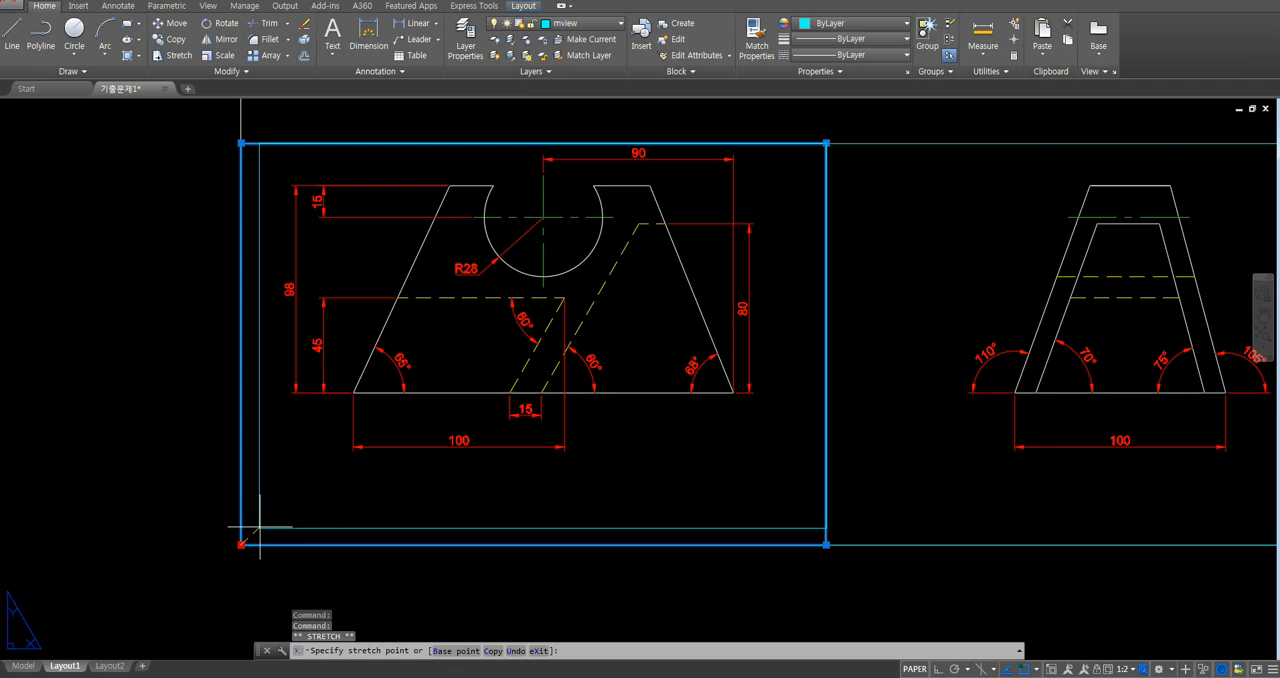
left_click(280, 459)
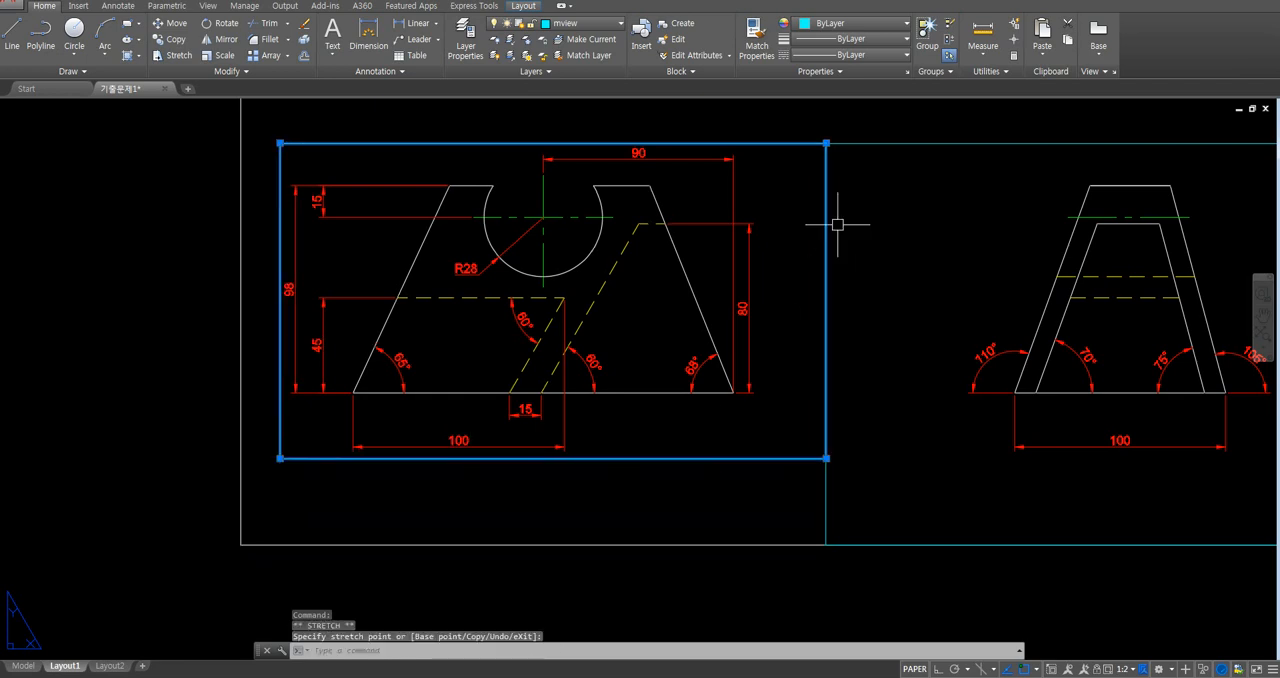
left_click(826, 143)
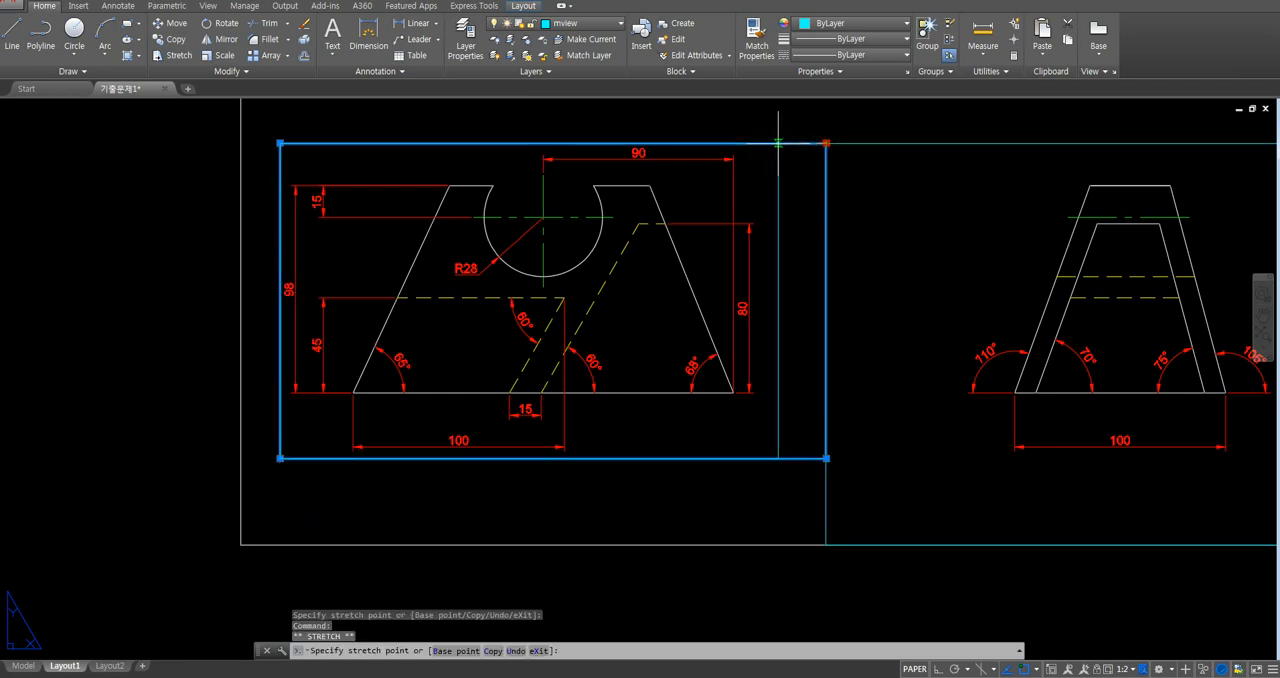
left_click(774, 143)
- Shrink the right-side-view viewport from its lower-left and upper-right corners to fit closely around the view, then clear the selection
middle_click_drag(797, 298, 570, 385)
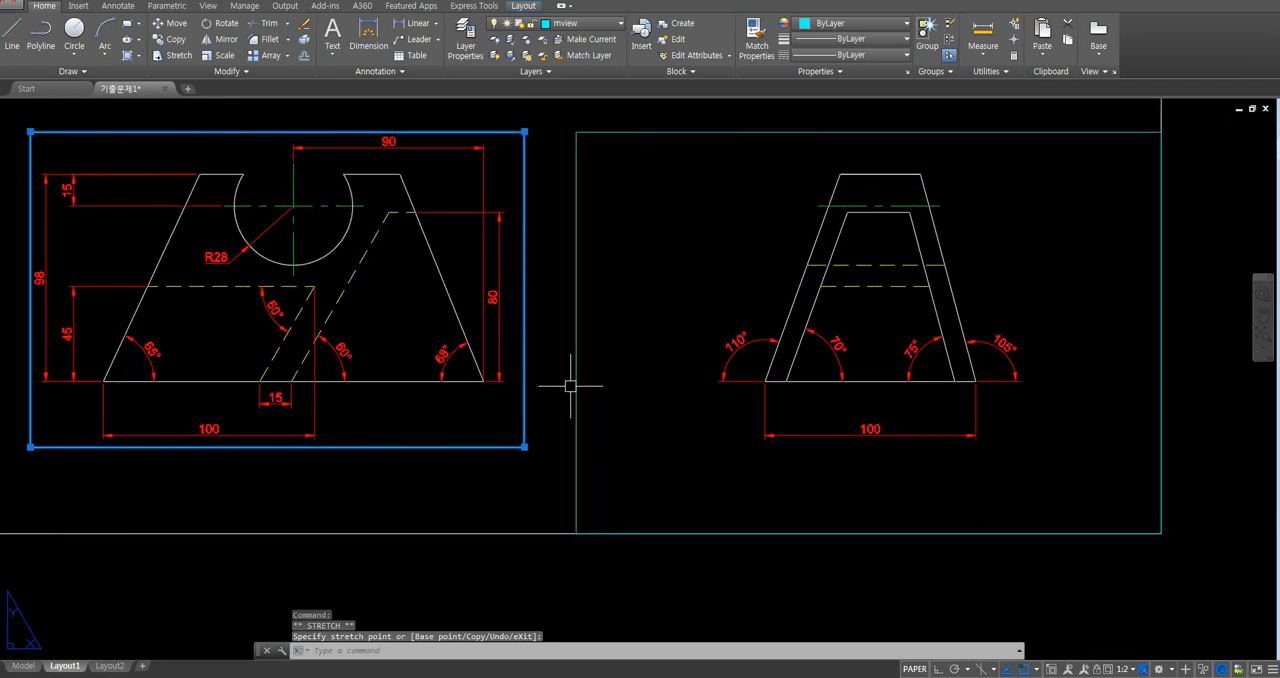
left_click(577, 383)
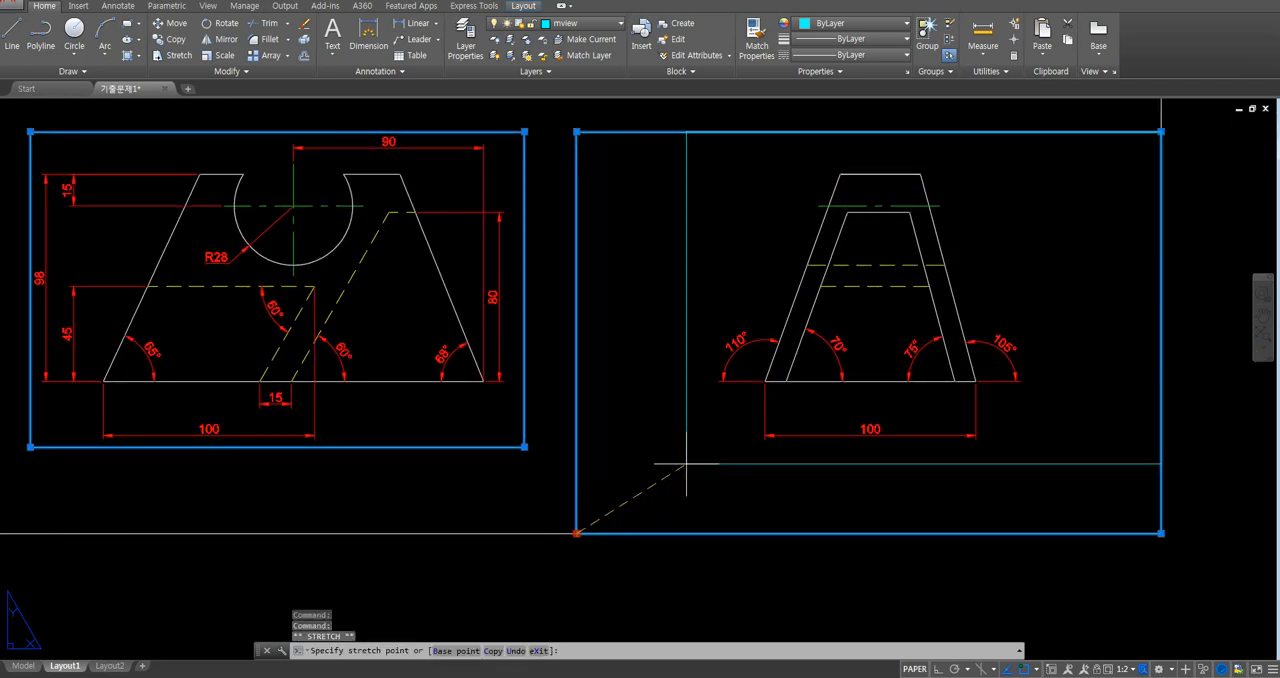
left_click(717, 452)
middle_click_drag(907, 429, 765, 453)
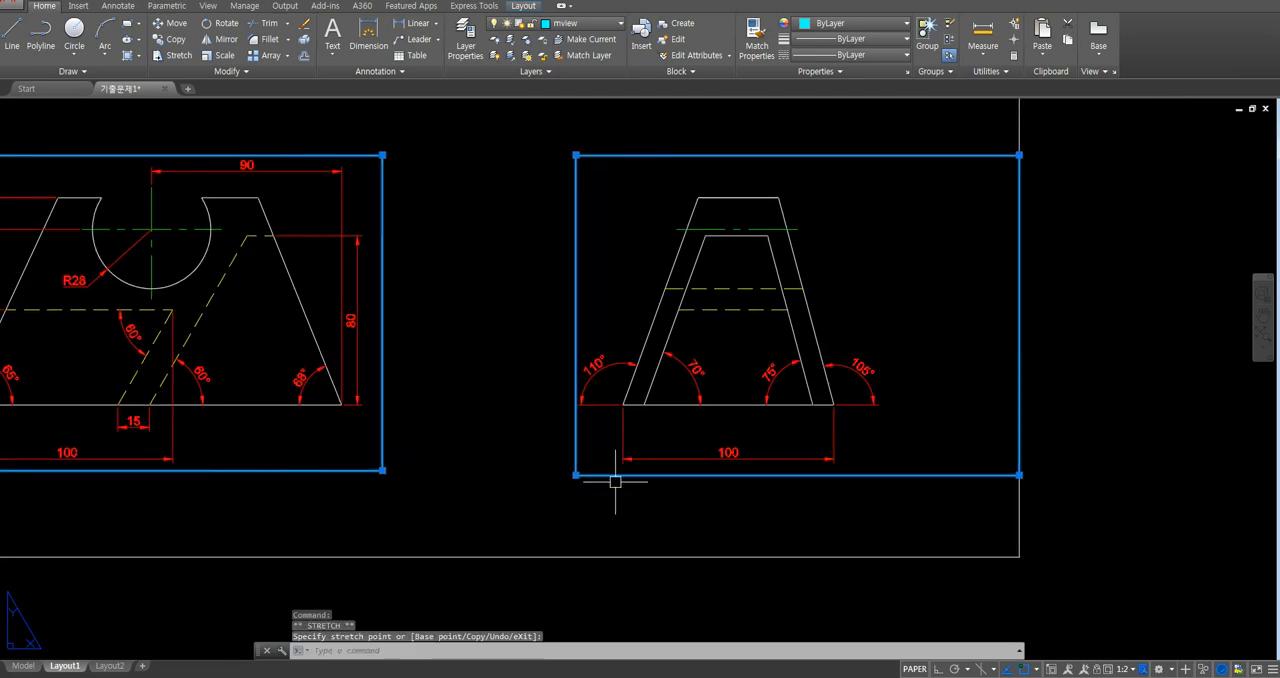
left_click(567, 475)
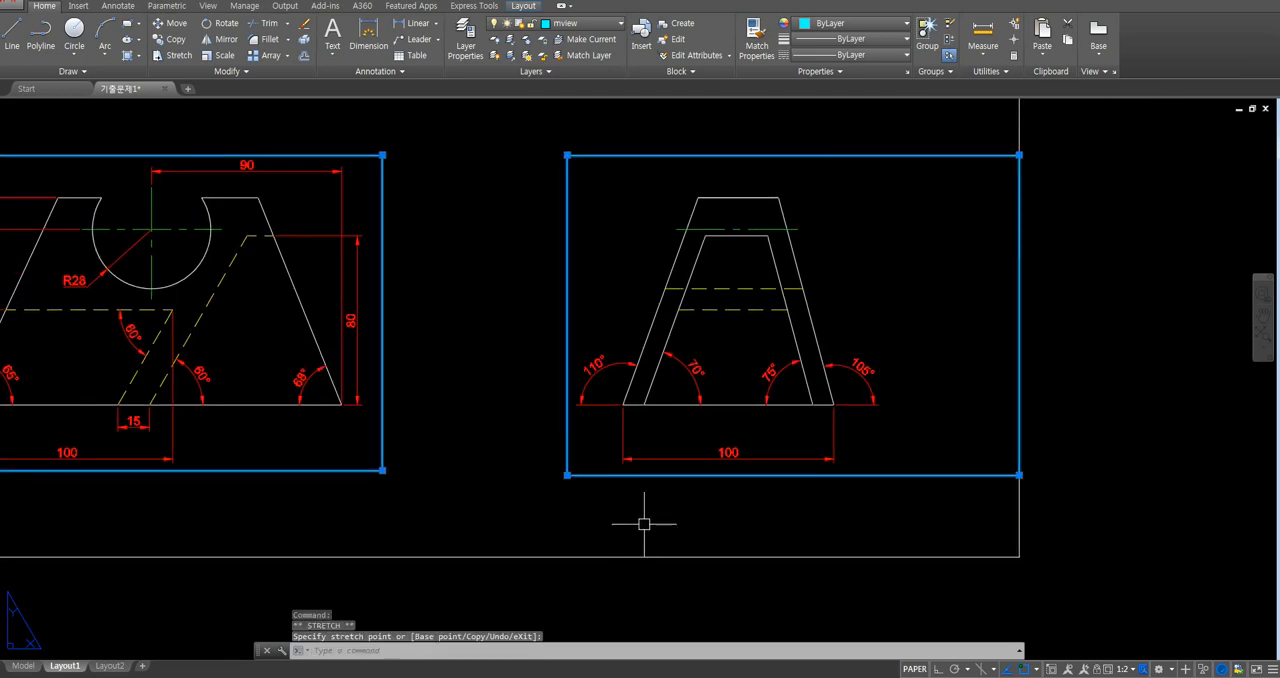
left_click(1019, 155)
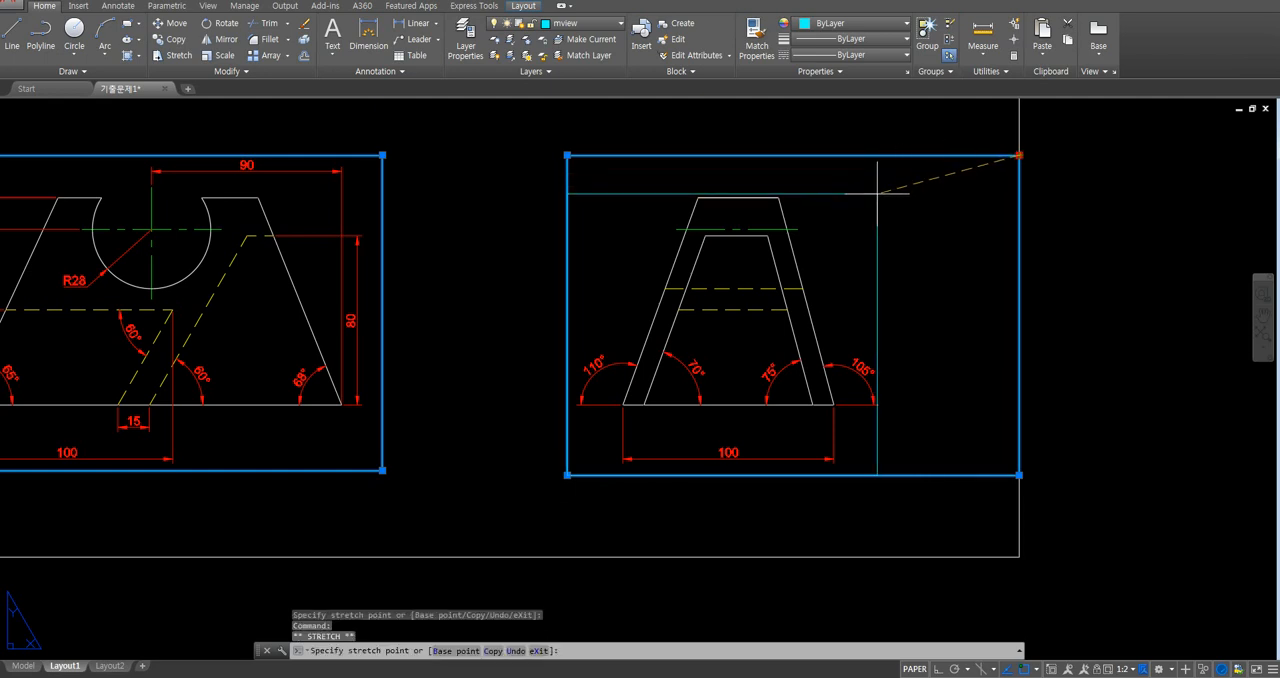
left_click(882, 193)
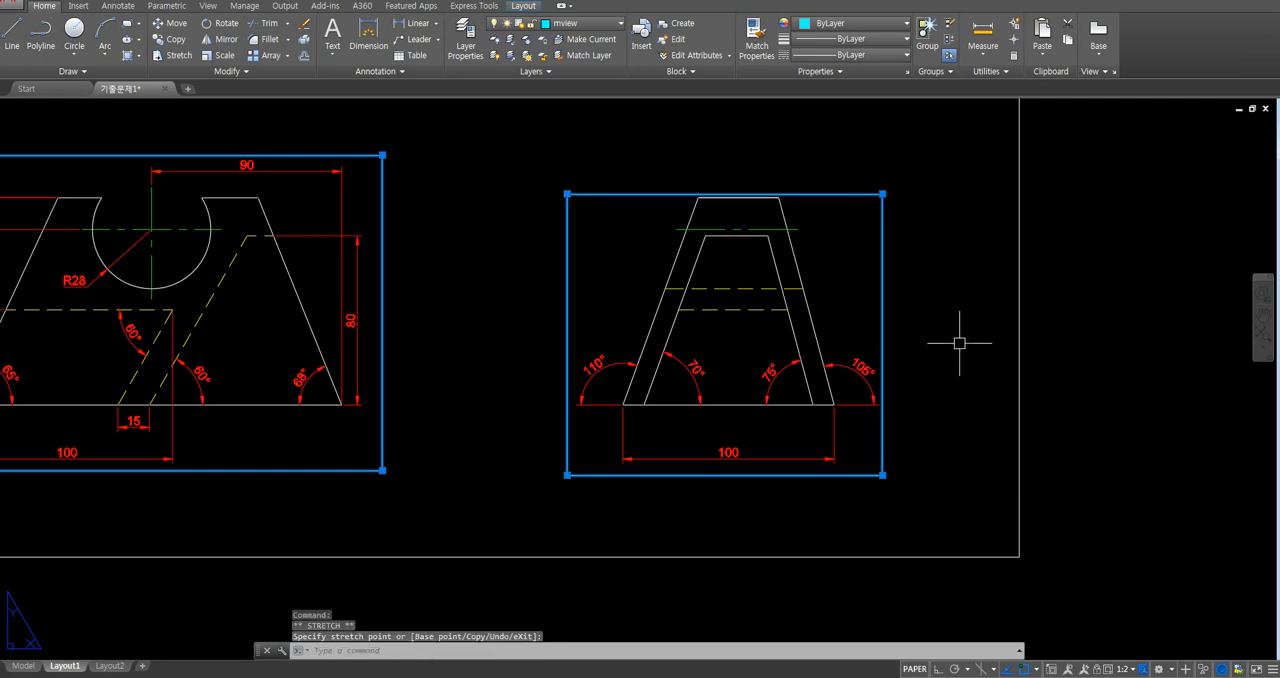
key("Escape")
key("Escape")
scroll(962, 395, "down", 4)
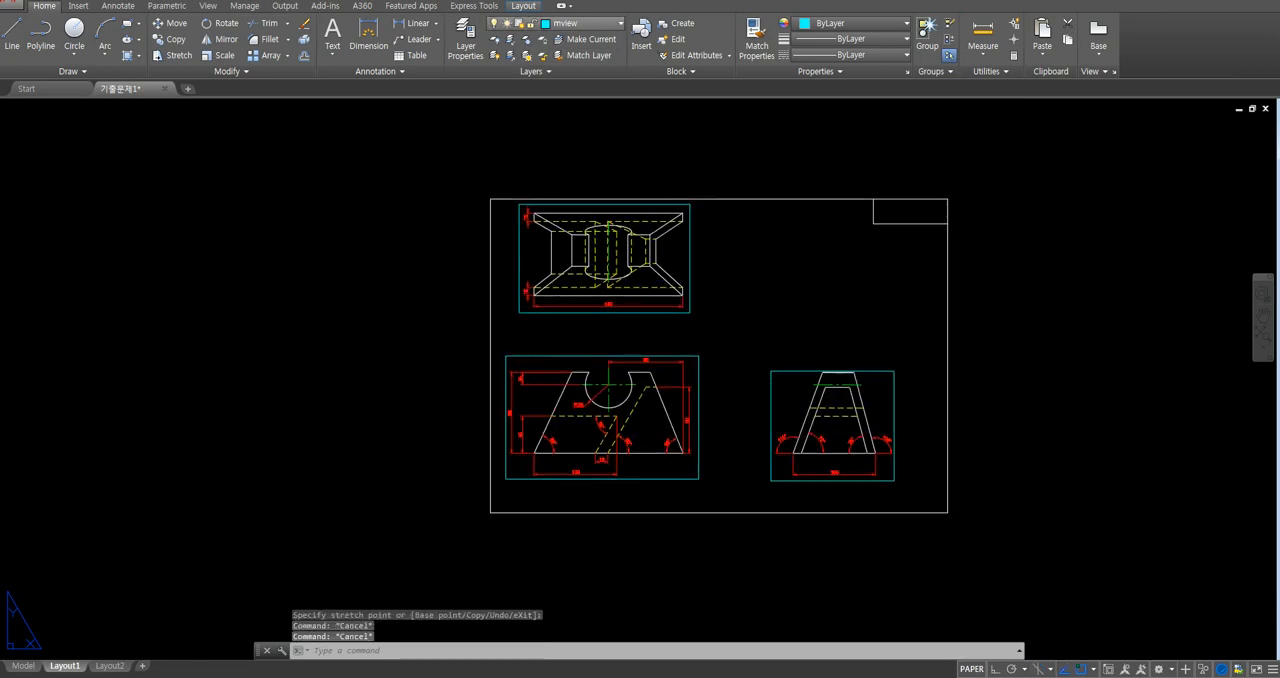
- Make layer 0 current and freeze the mview layer to hide the viewport frames
left_click(590, 23)
left_click(560, 38)
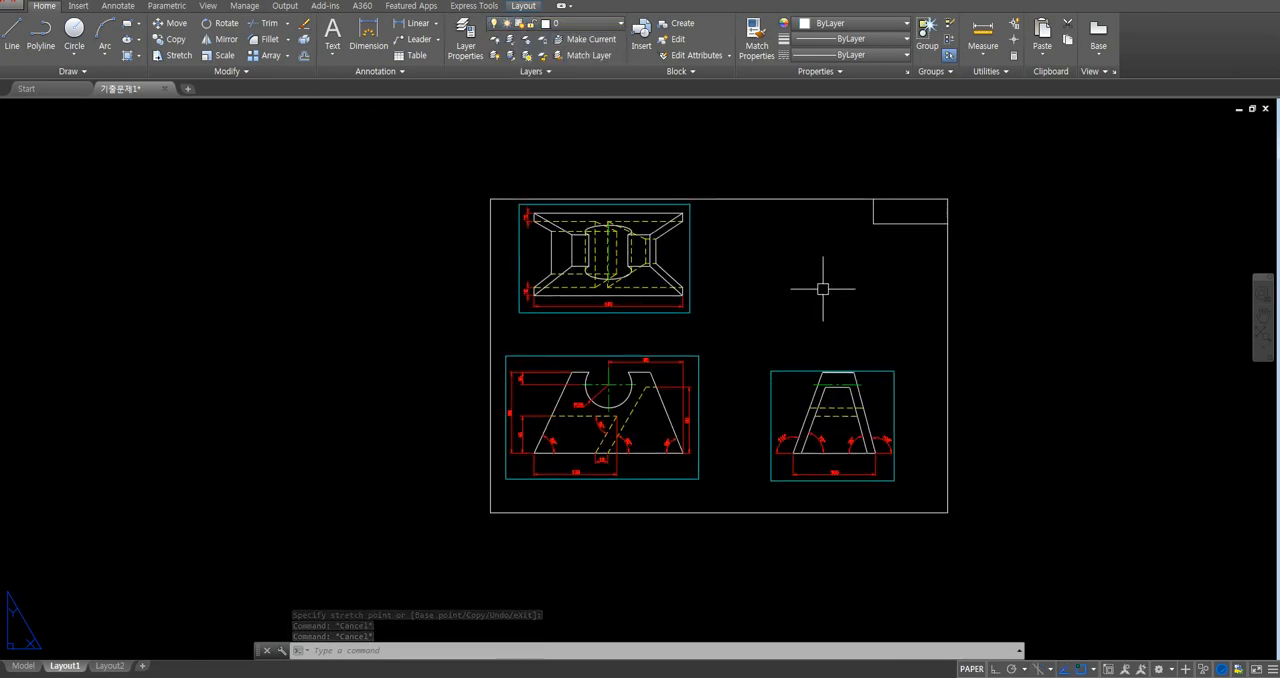
left_click(590, 23)
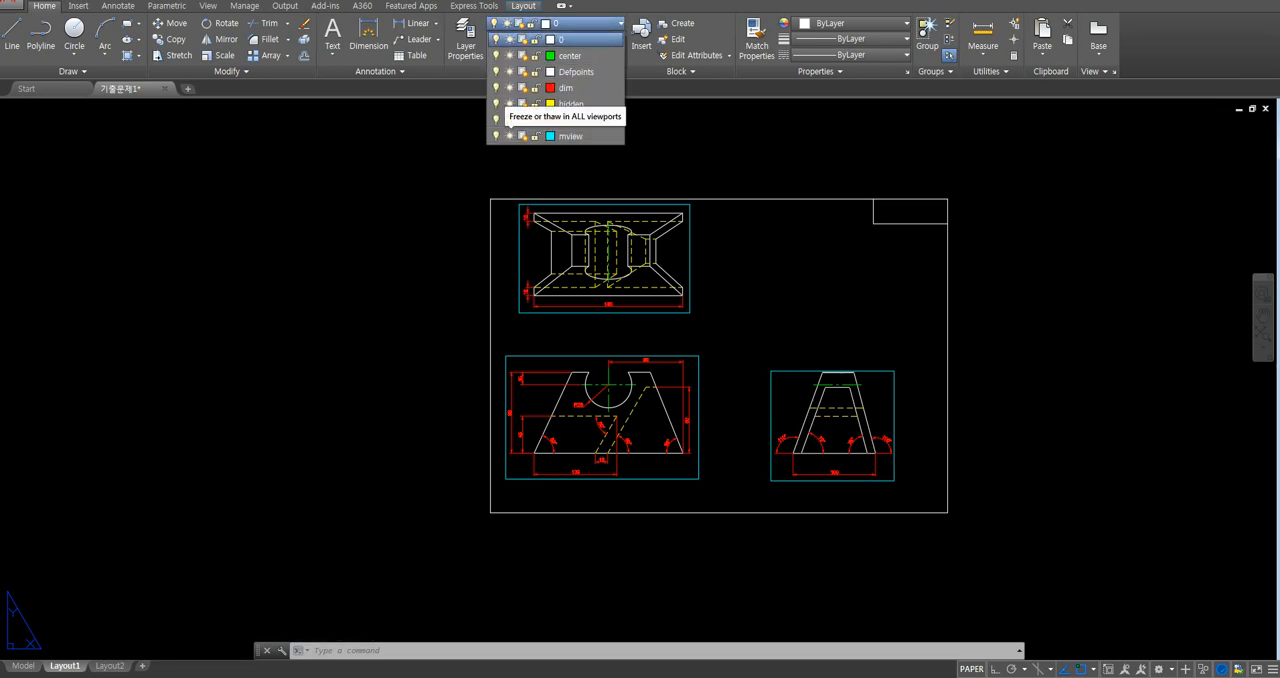
left_click(508, 136)
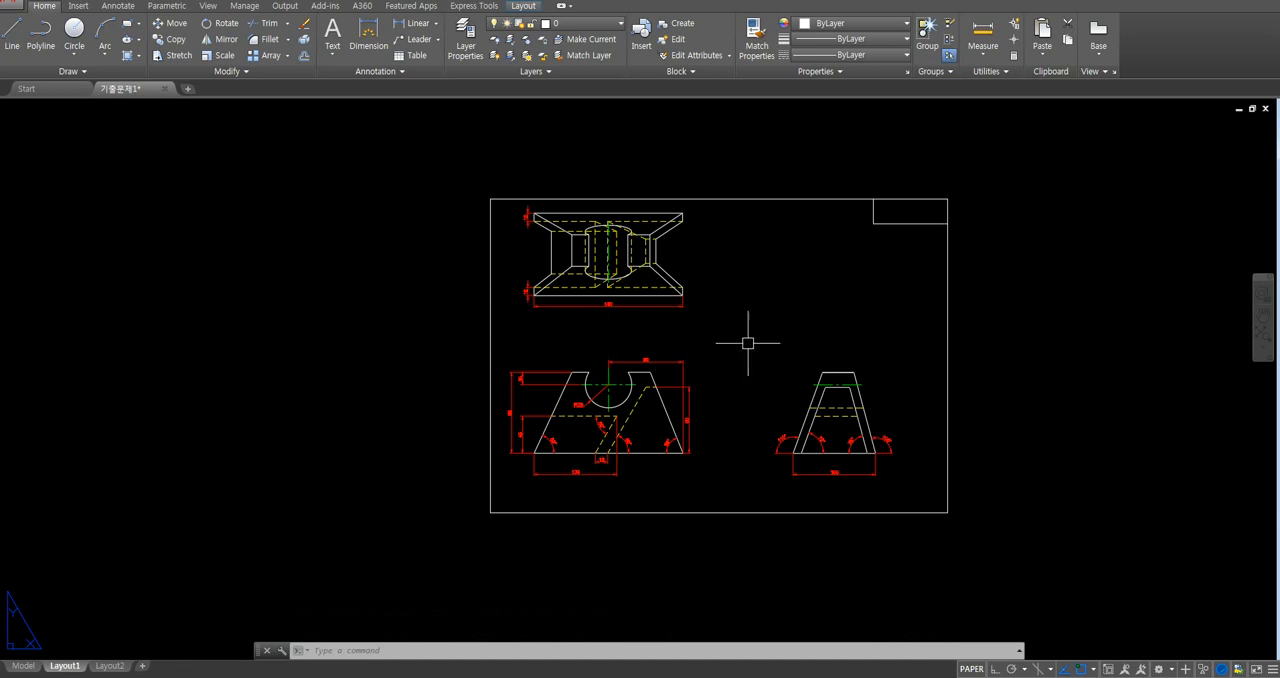
- Draw a small circle for the view title symbol in the empty area between the top view and the right-side view
type("c")
key("Return")
scroll(714, 338, "up", 2)
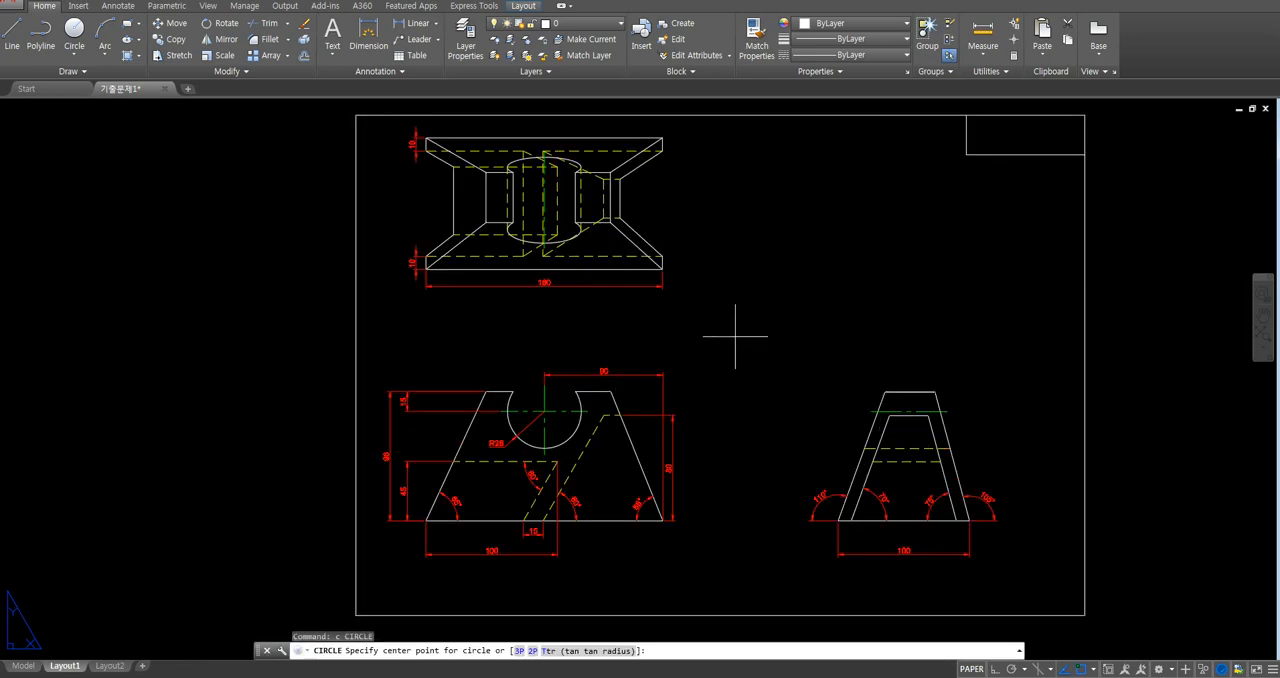
left_click(728, 337)
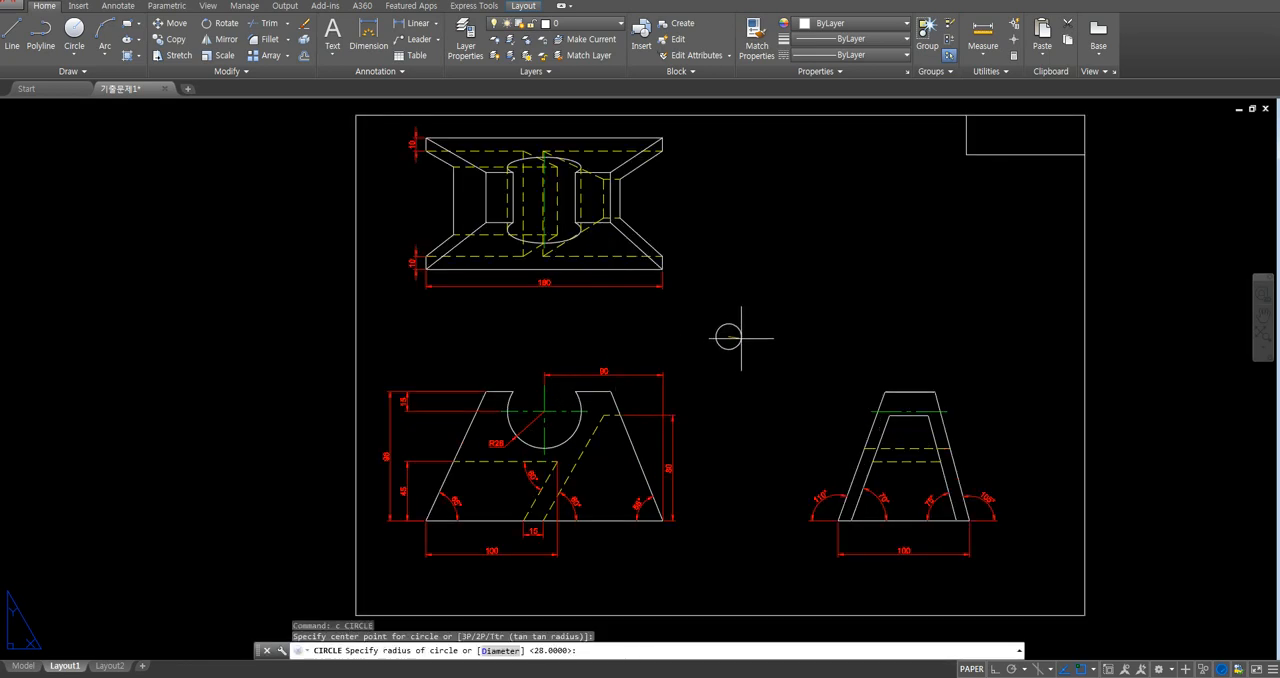
left_click(742, 338)
- Draw a long horizontal line rightward from the circle's left quadrant, and a short vertical line from its bottom quadrant to its centre
type("l")
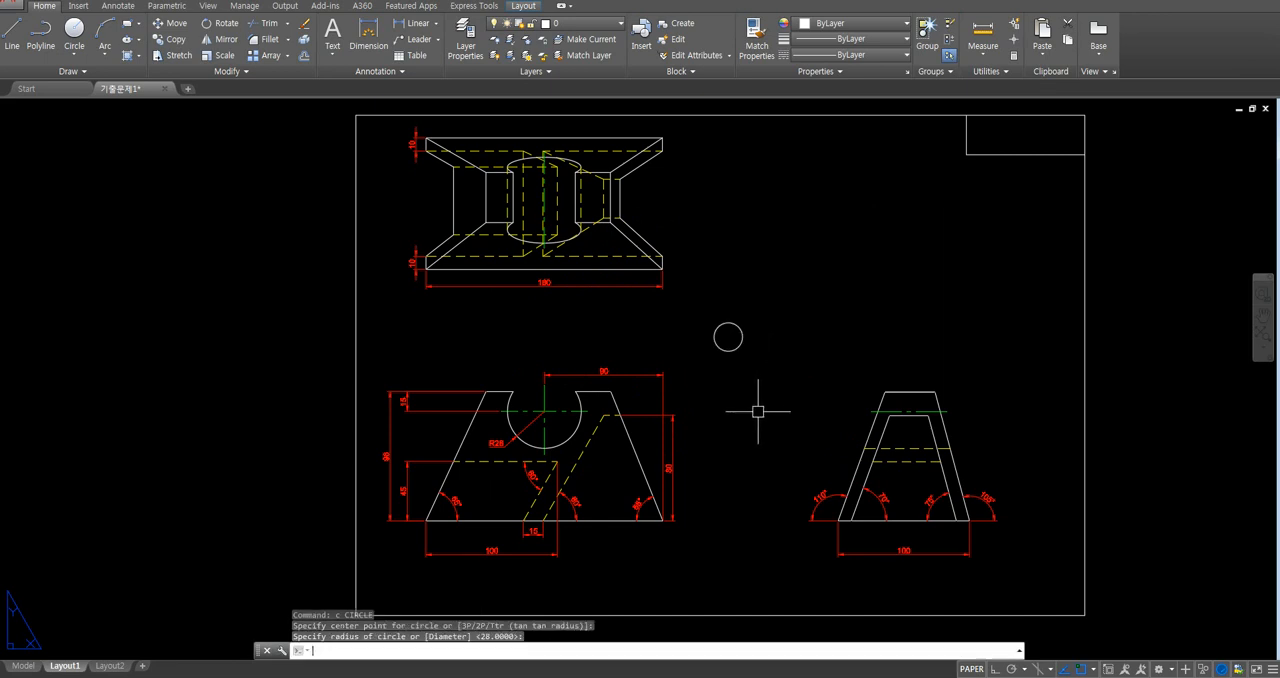
key("Return")
left_click(714, 337)
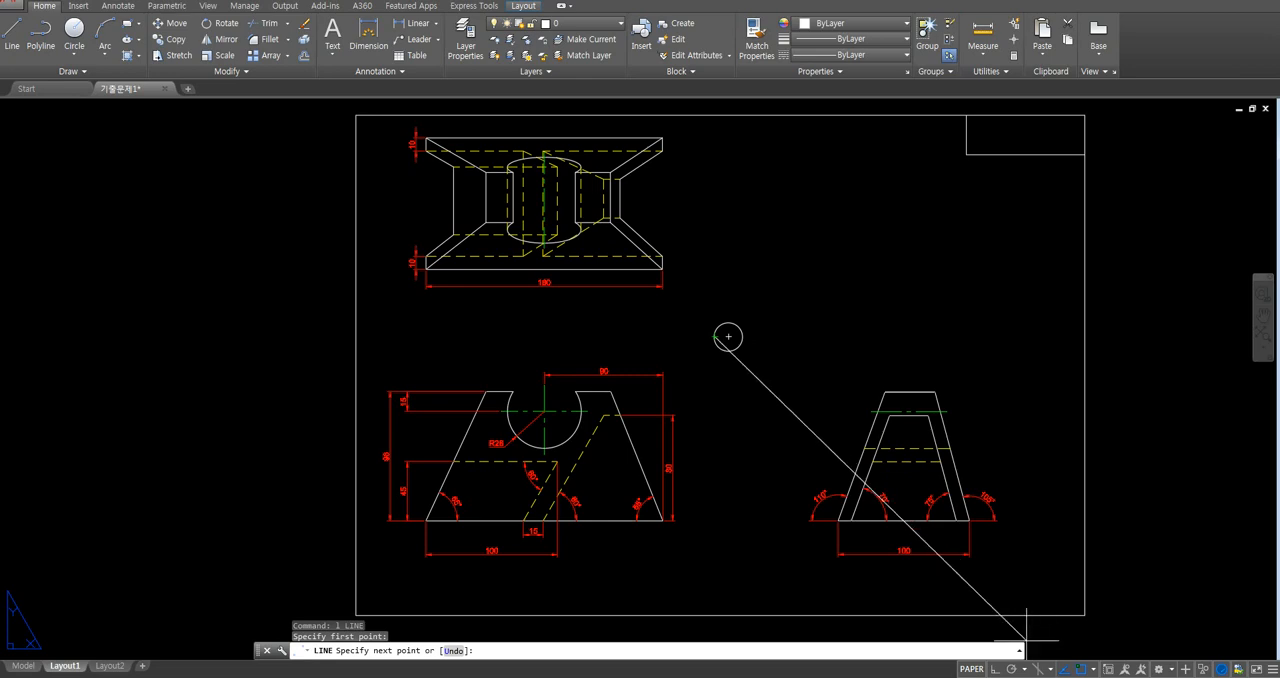
left_click(880, 337)
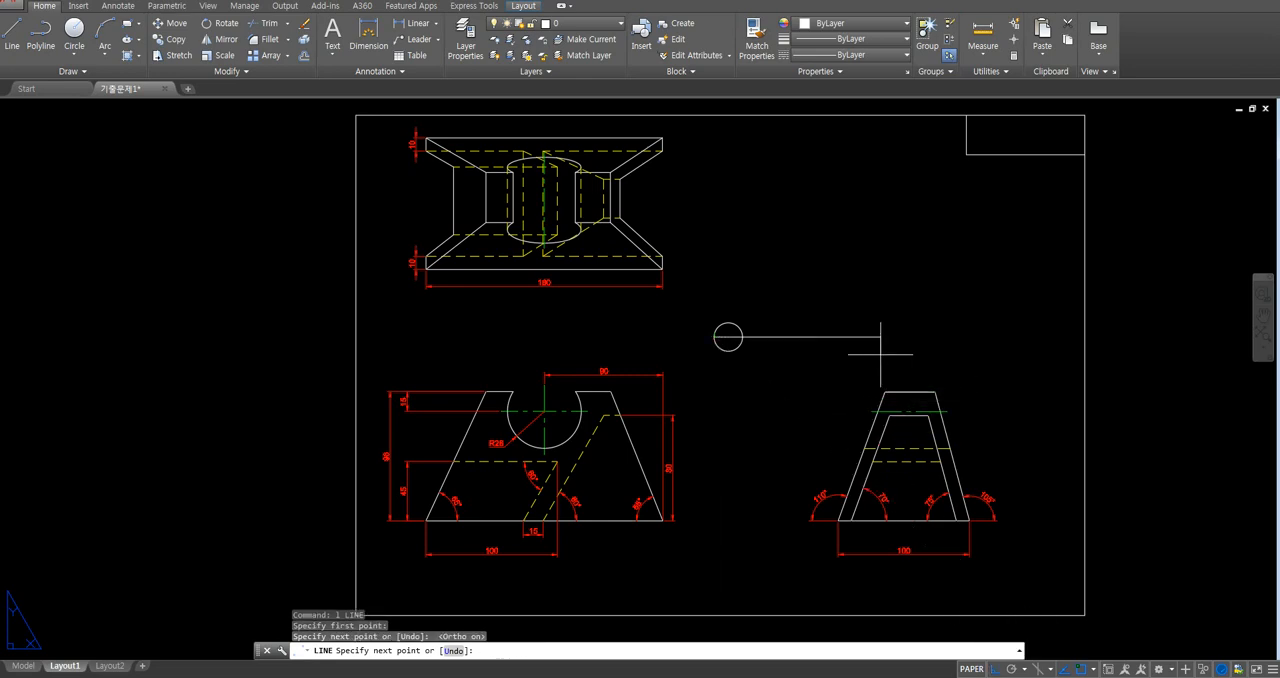
key("Return")
scroll(866, 328, "up", 2)
key("Return")
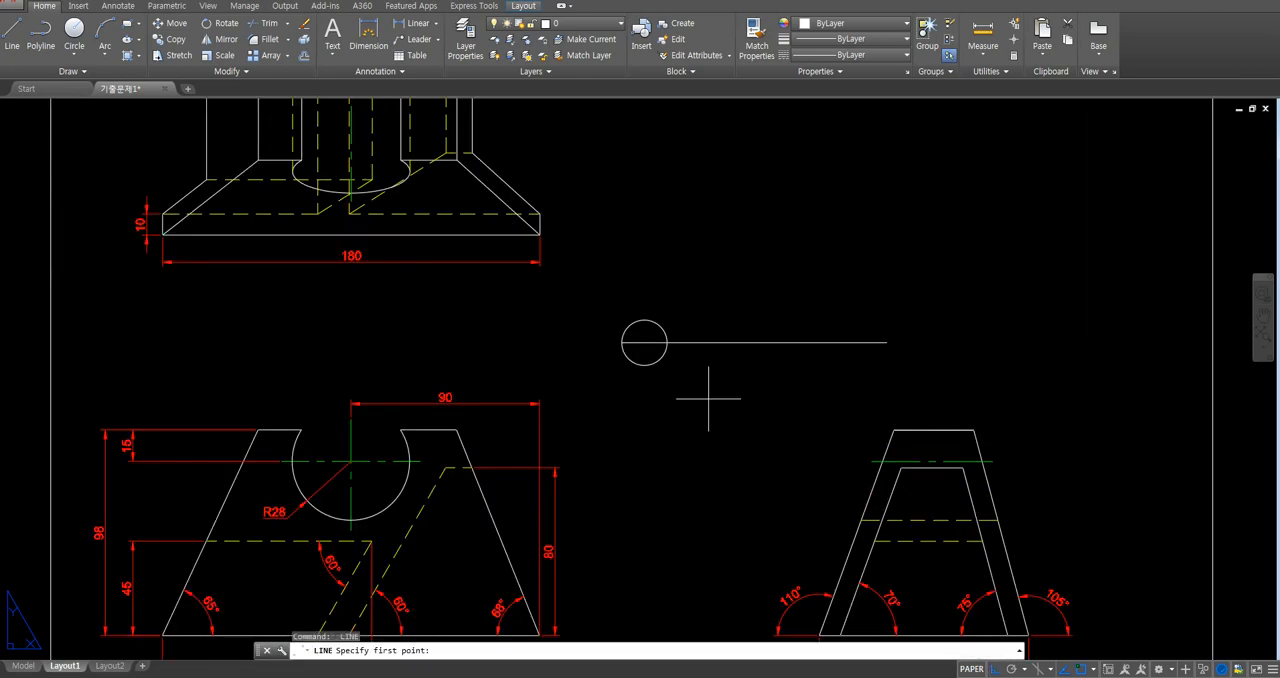
left_click(645, 362)
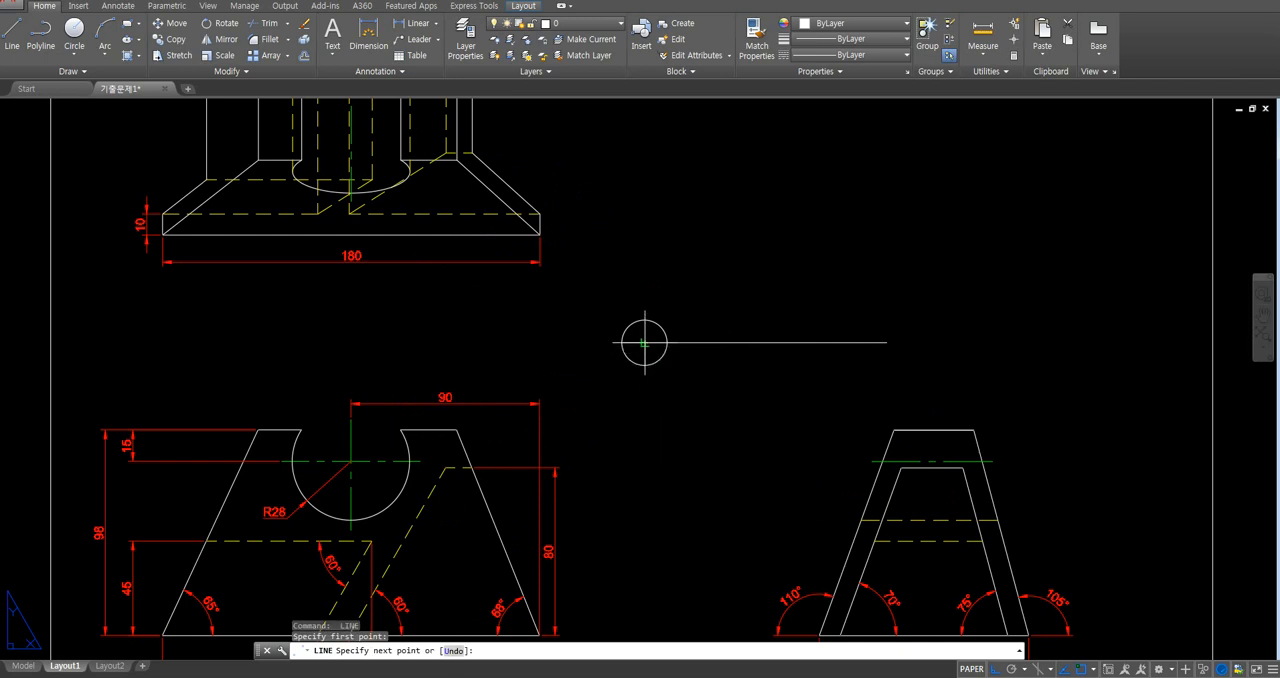
left_click(645, 342)
key("Return")
middle_click_drag(746, 443, 681, 452)
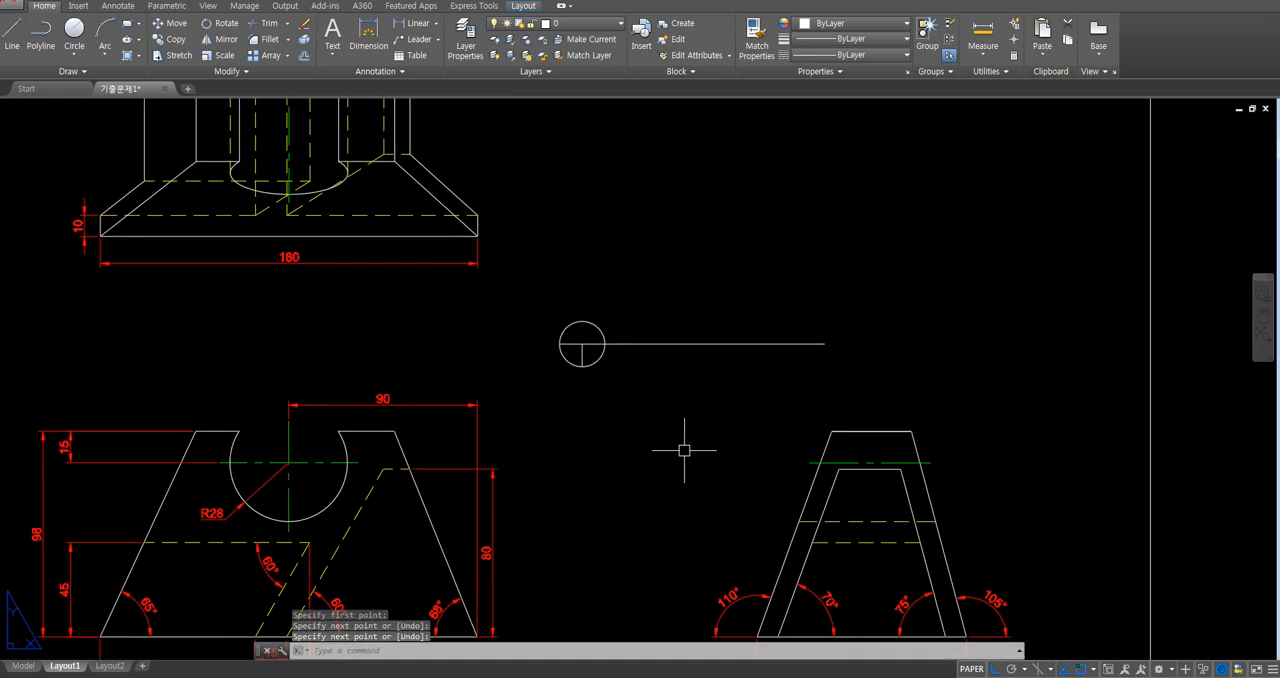
type("m")
key("Return")
key("Escape")
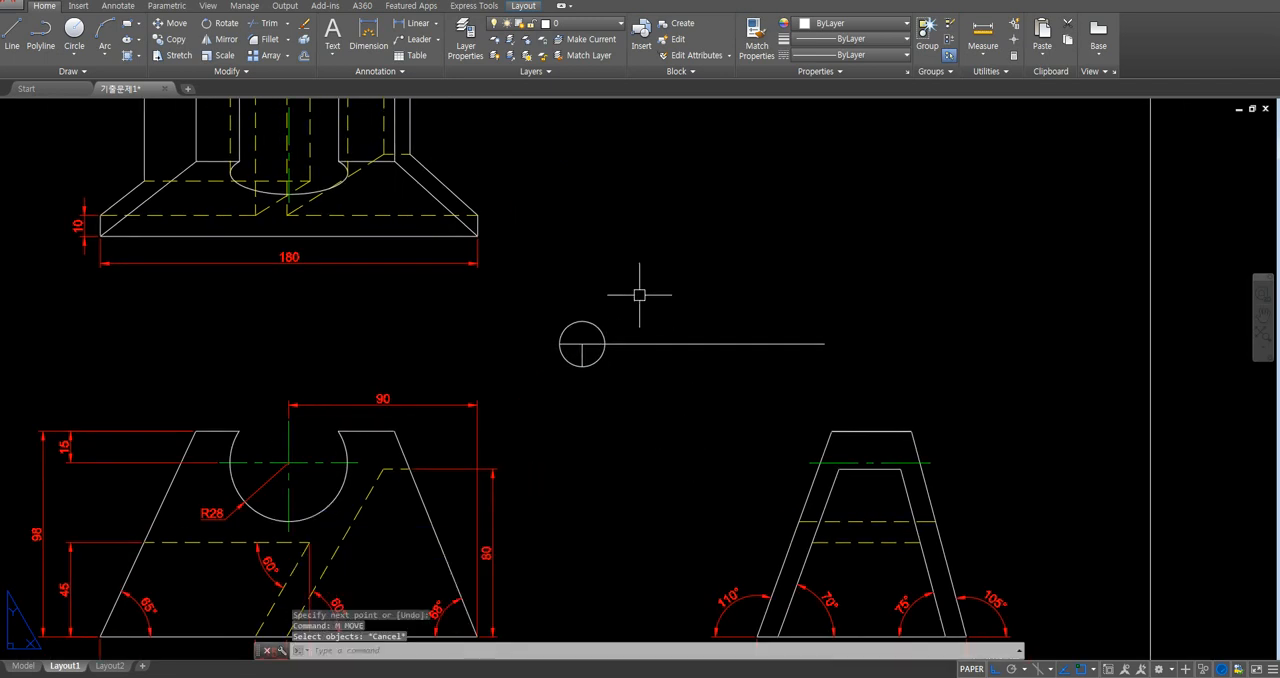
- Add the multiline text "SCALE 1/2" at height 2.5 in the empty area above the title symbol
type("mt")
key("Return")
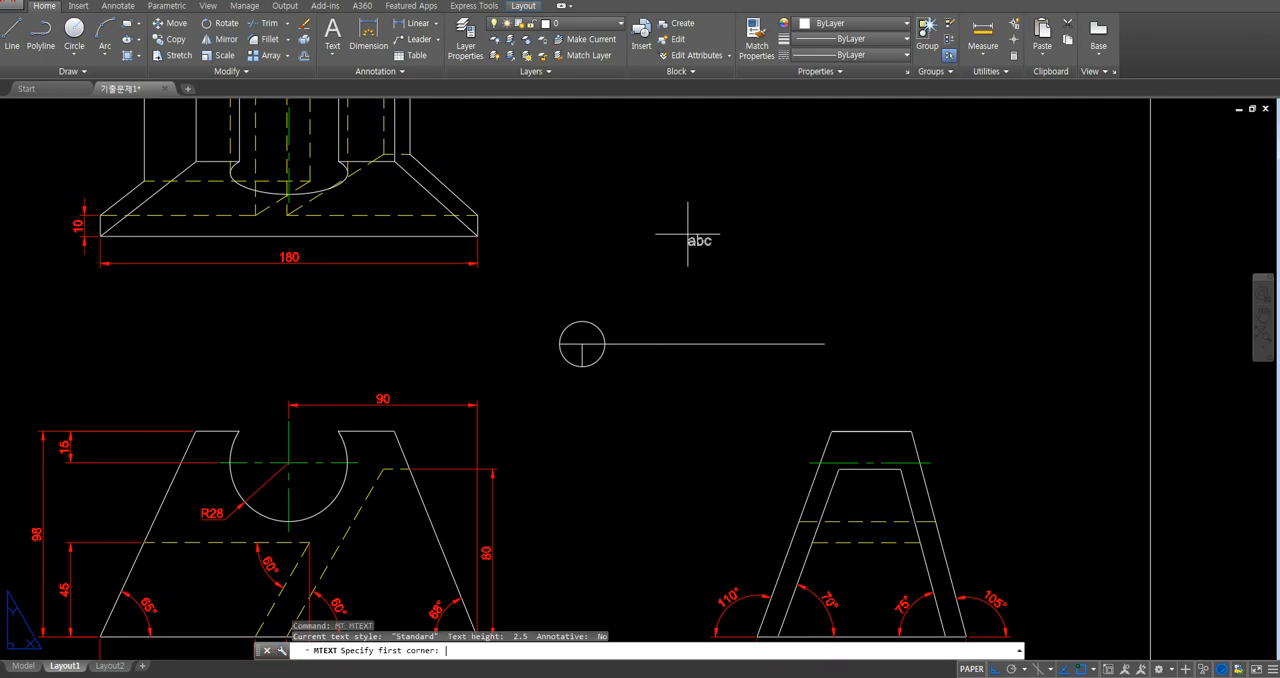
left_click(607, 182)
left_click(880, 198)
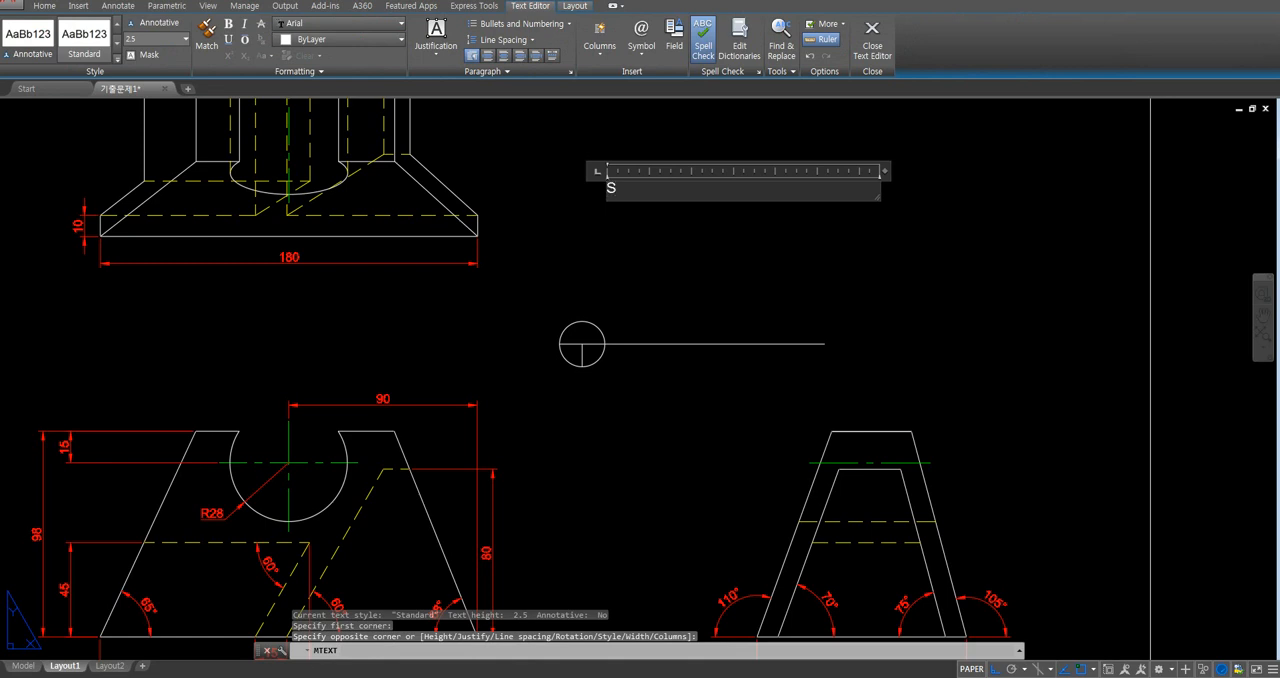
type("SCALE ")
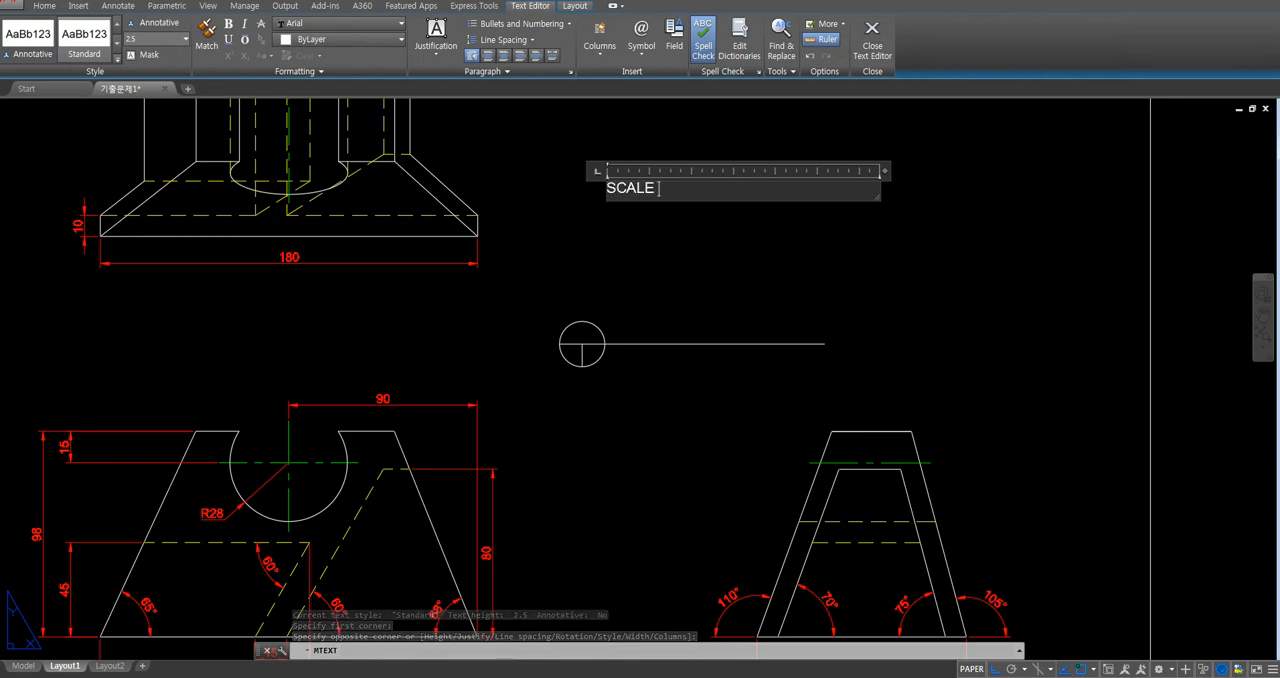
type("1/2")
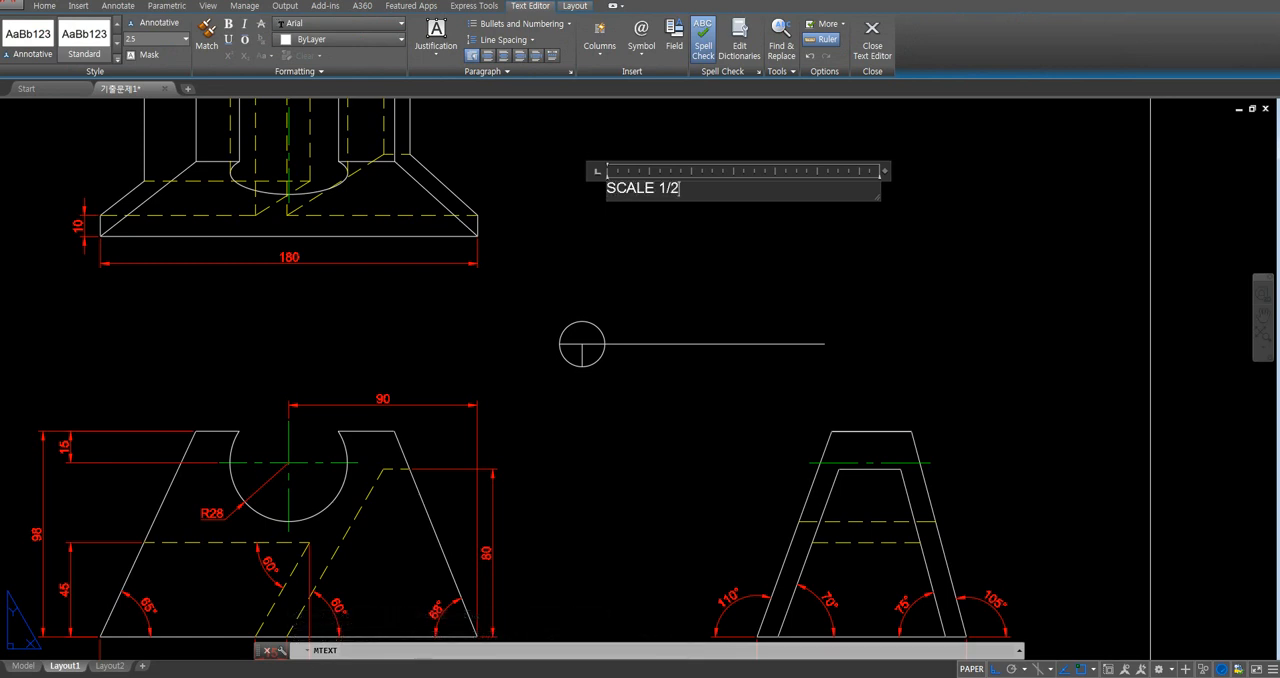
left_click(892, 304)
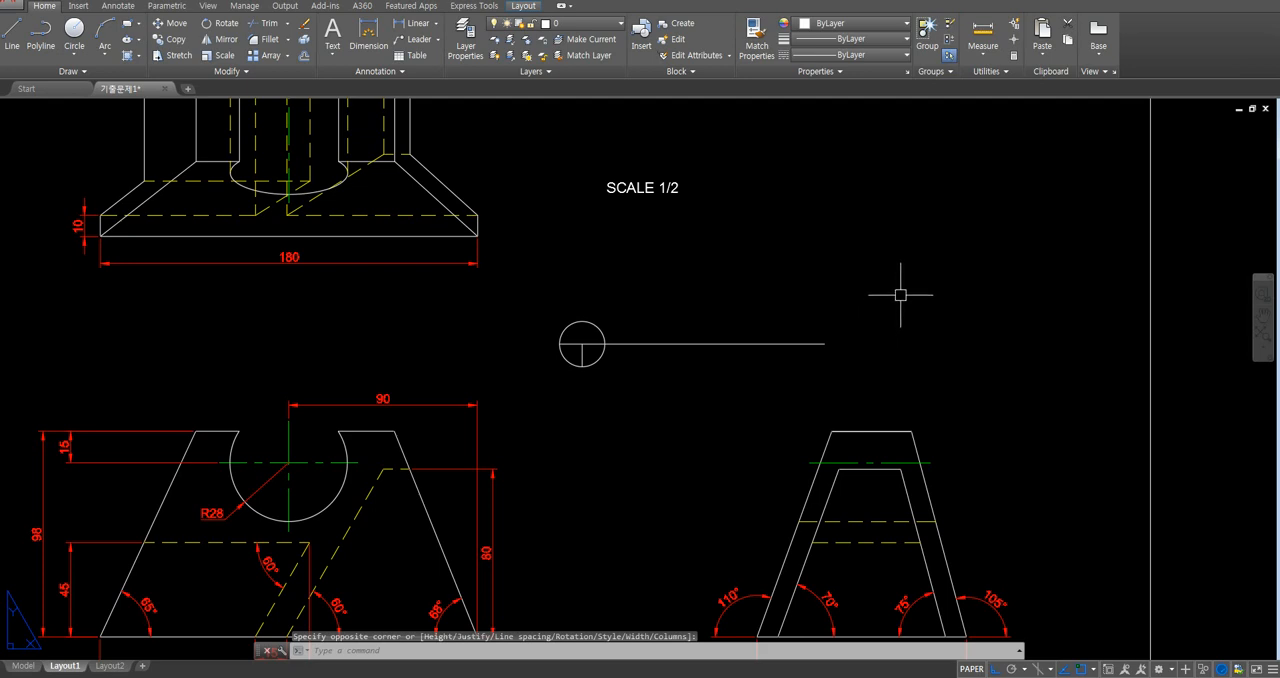
- Move the SCALE 1/2 text just below the far end of the title symbol's horizontal line, with Ortho off
type("m")
key("Return")
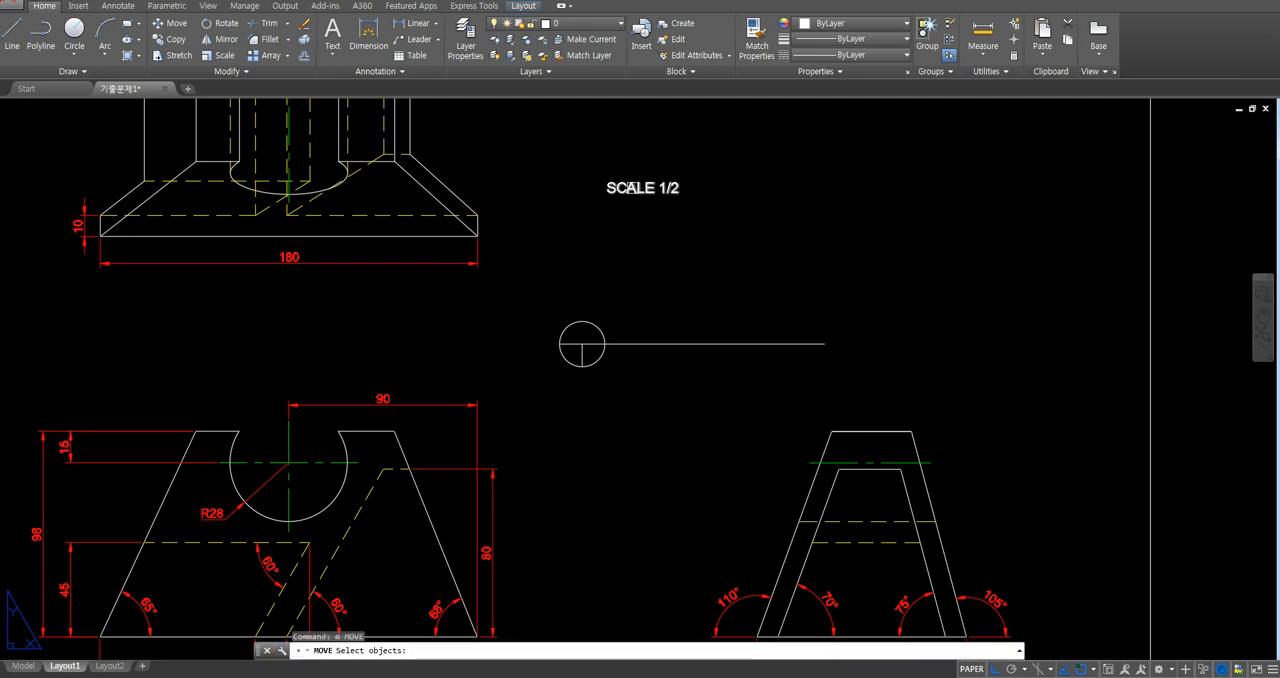
left_click(679, 199)
key("Return")
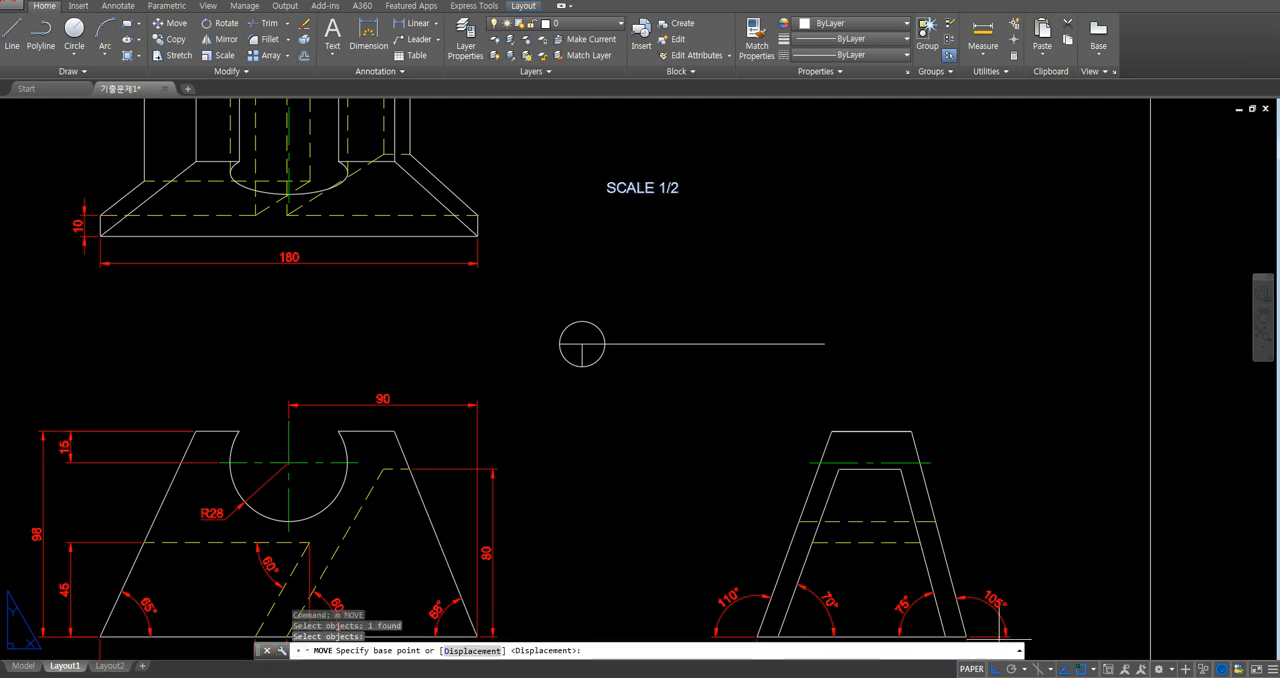
key("F8")
left_click(608, 193)
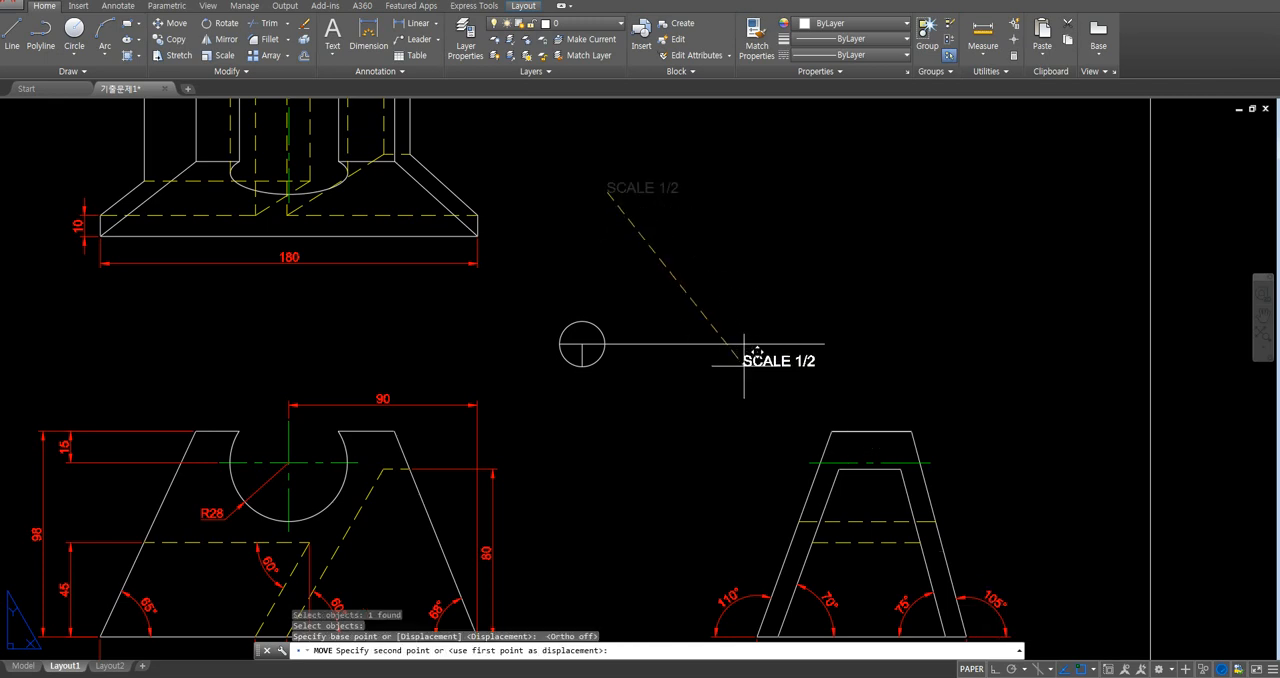
left_click(754, 363)
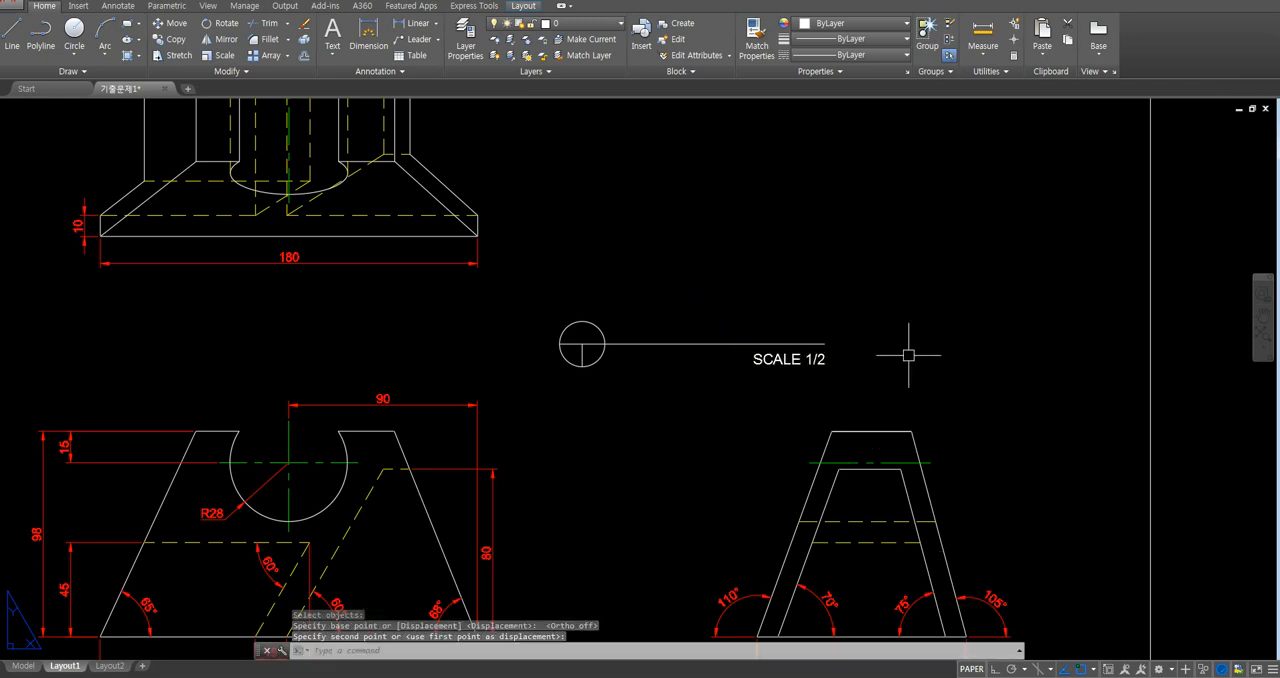
- Add the multiline text "TOP" with a text height of 4 in the empty area above the title symbol
type("m")
type("t")
key("Return")
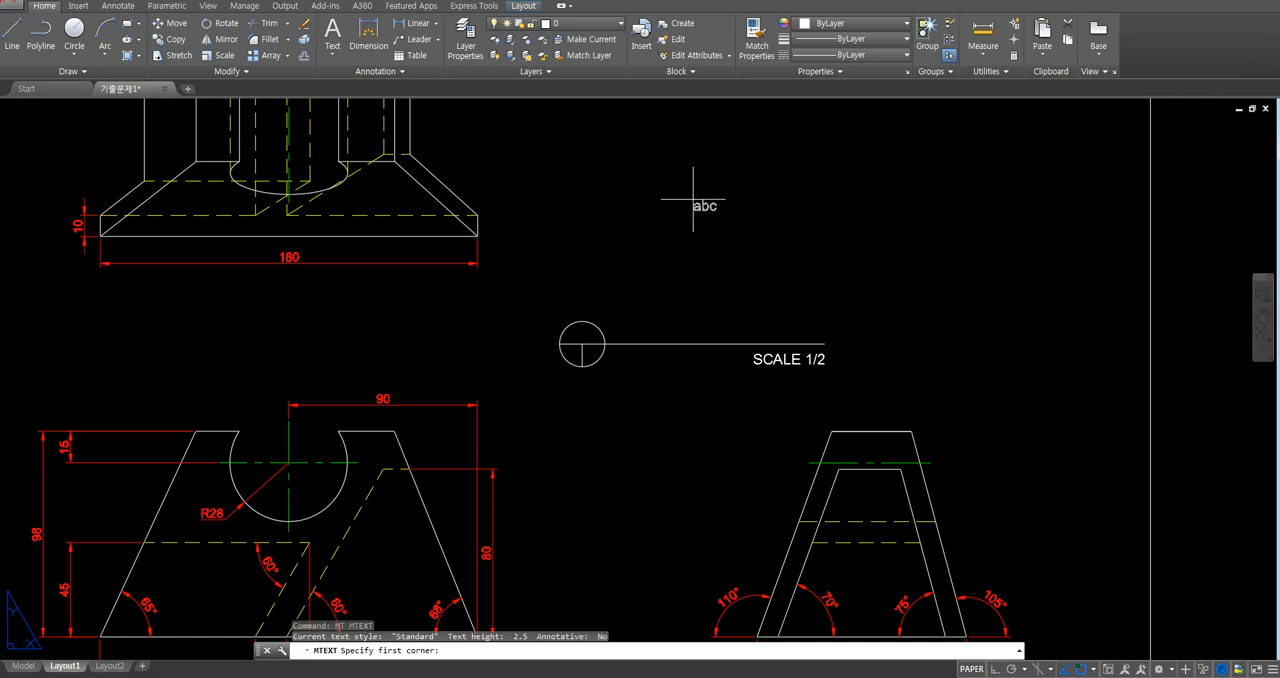
left_click(613, 169)
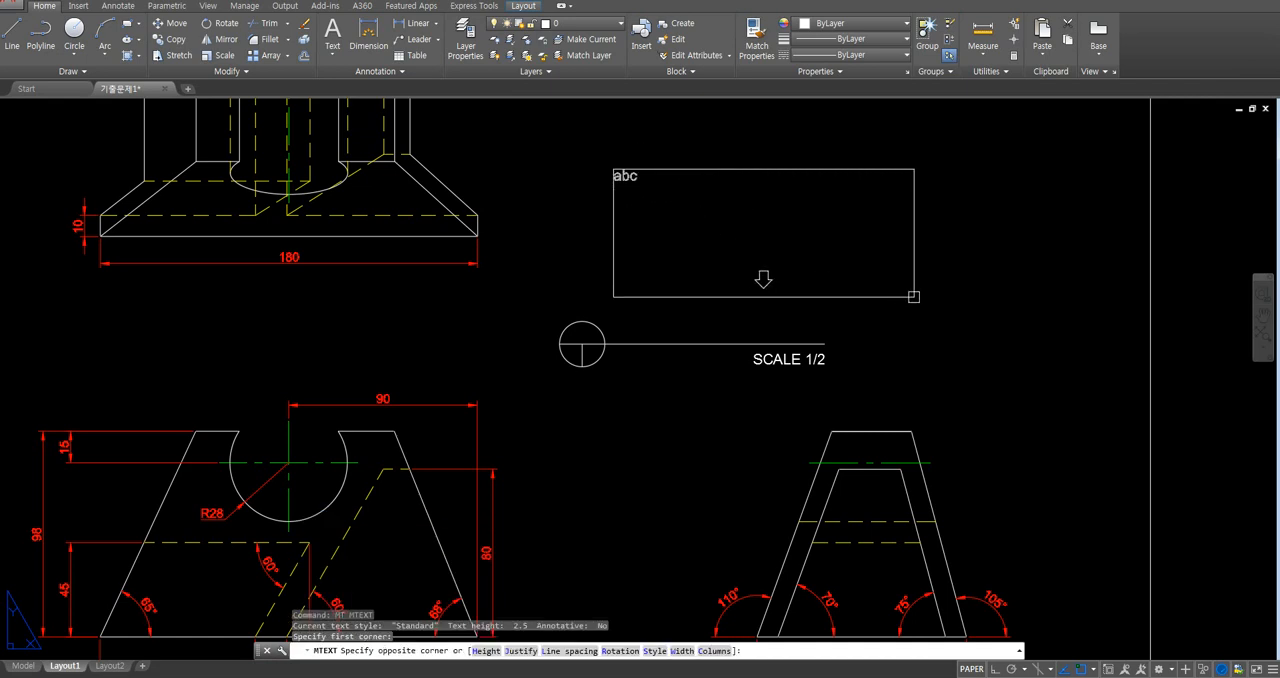
left_click(908, 296)
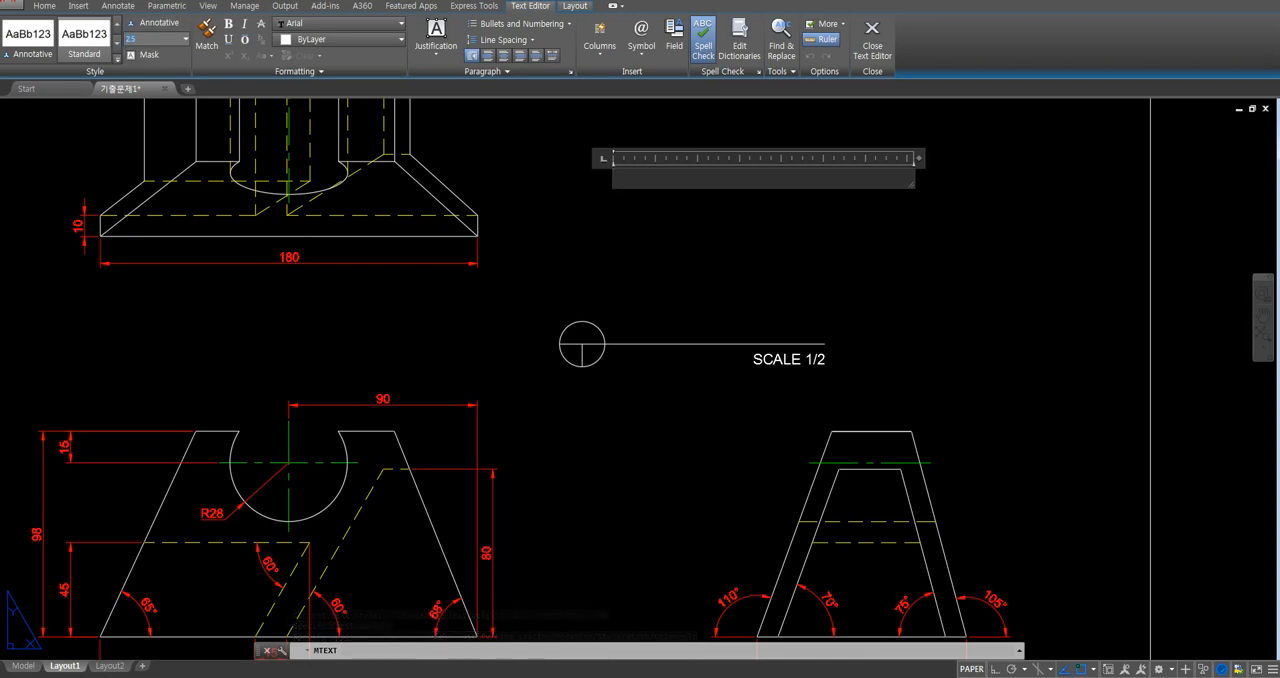
left_click(150, 39)
type("4")
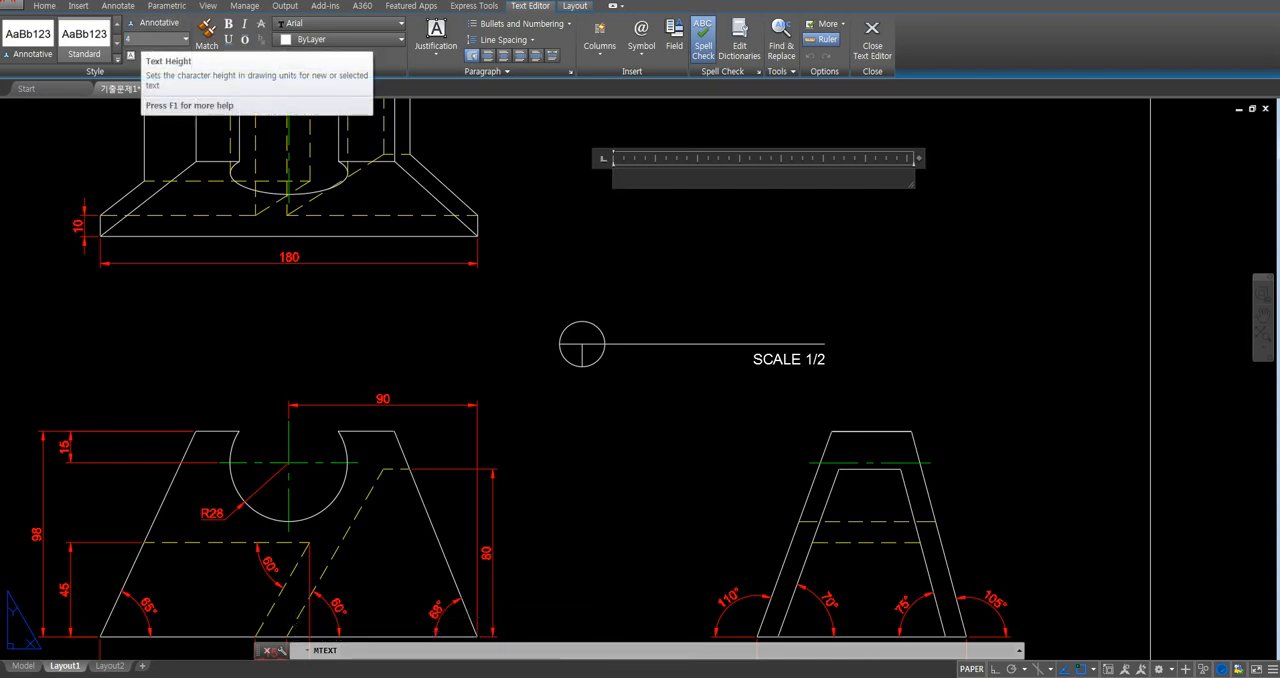
key("Return")
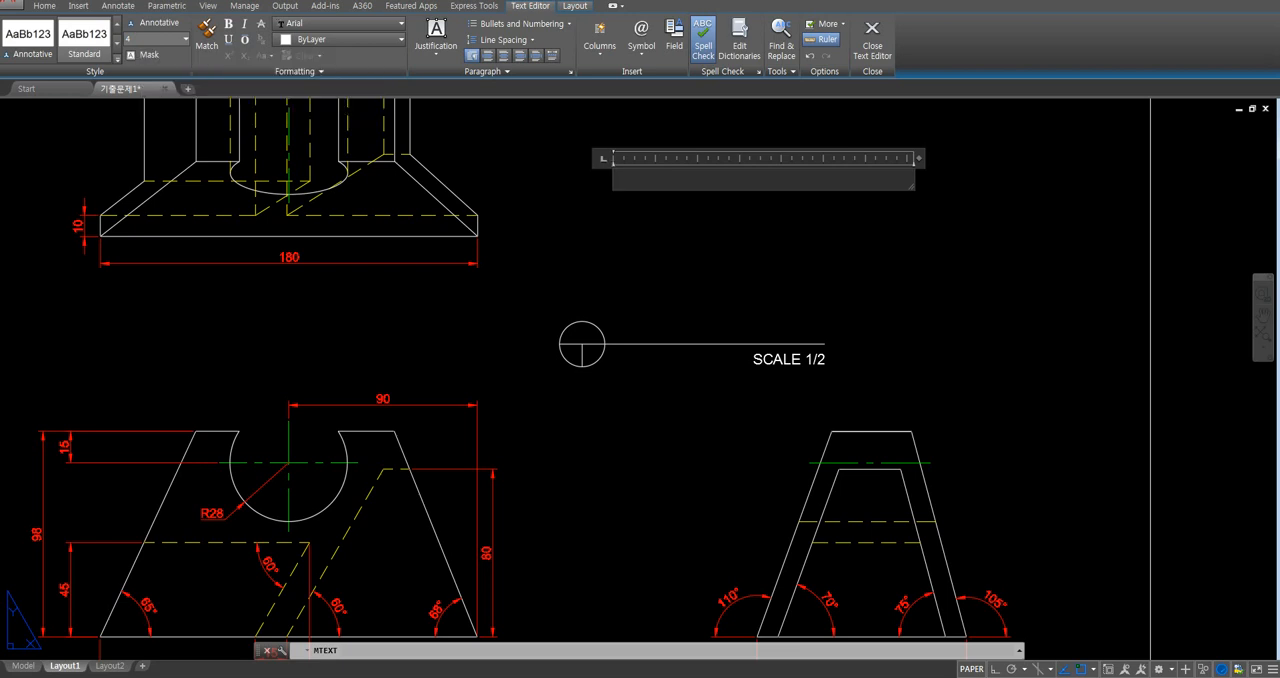
type("TO")
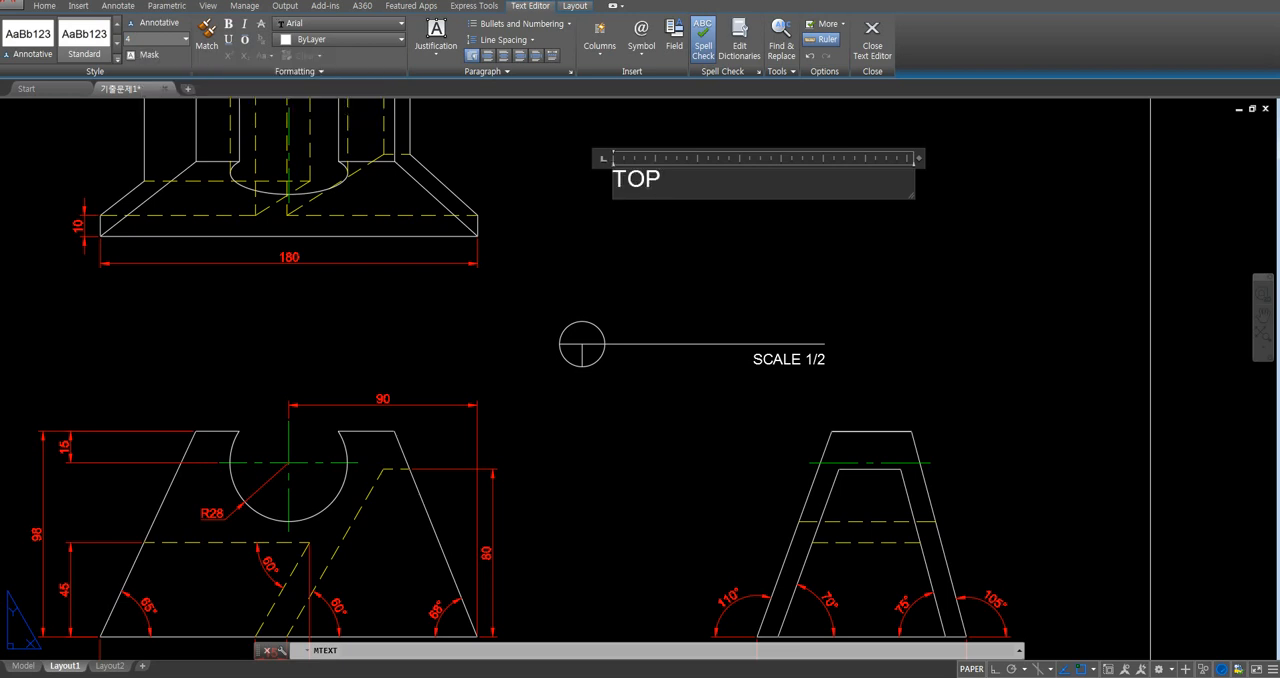
type("P")
left_click(822, 266)
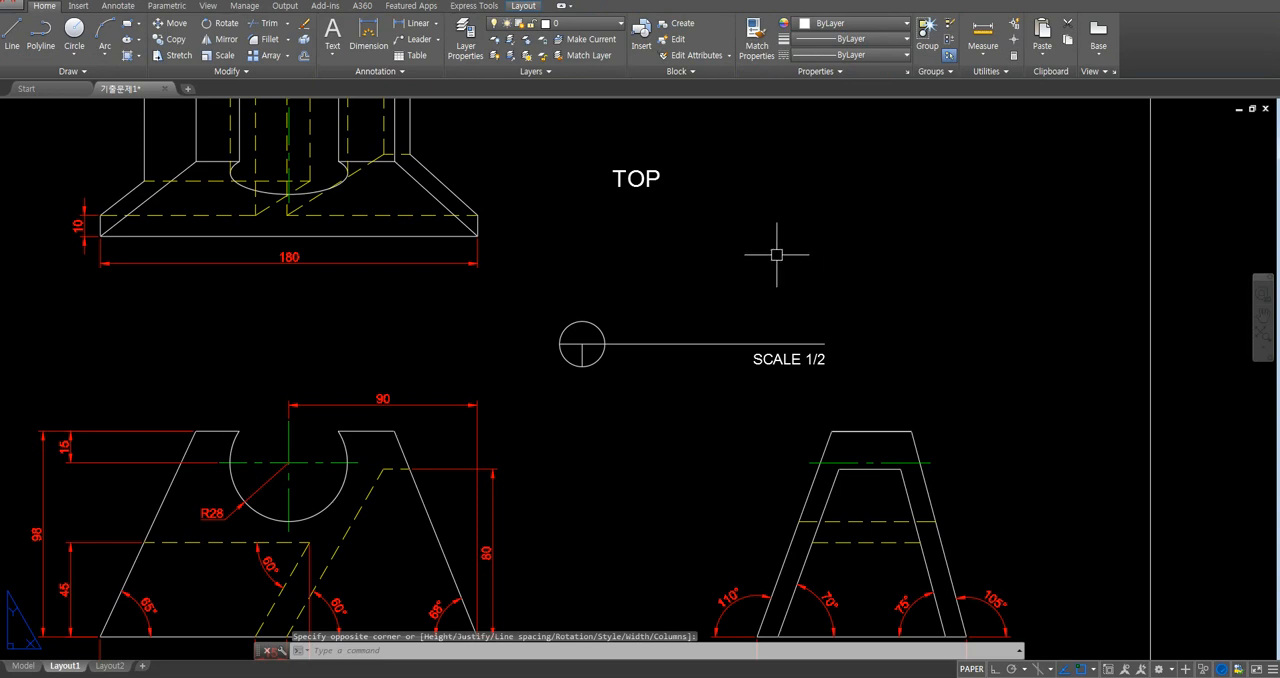
- Move the TOP text just above the title line, beside the circle
type("m")
key("Return")
left_click(630, 186)
key("Return")
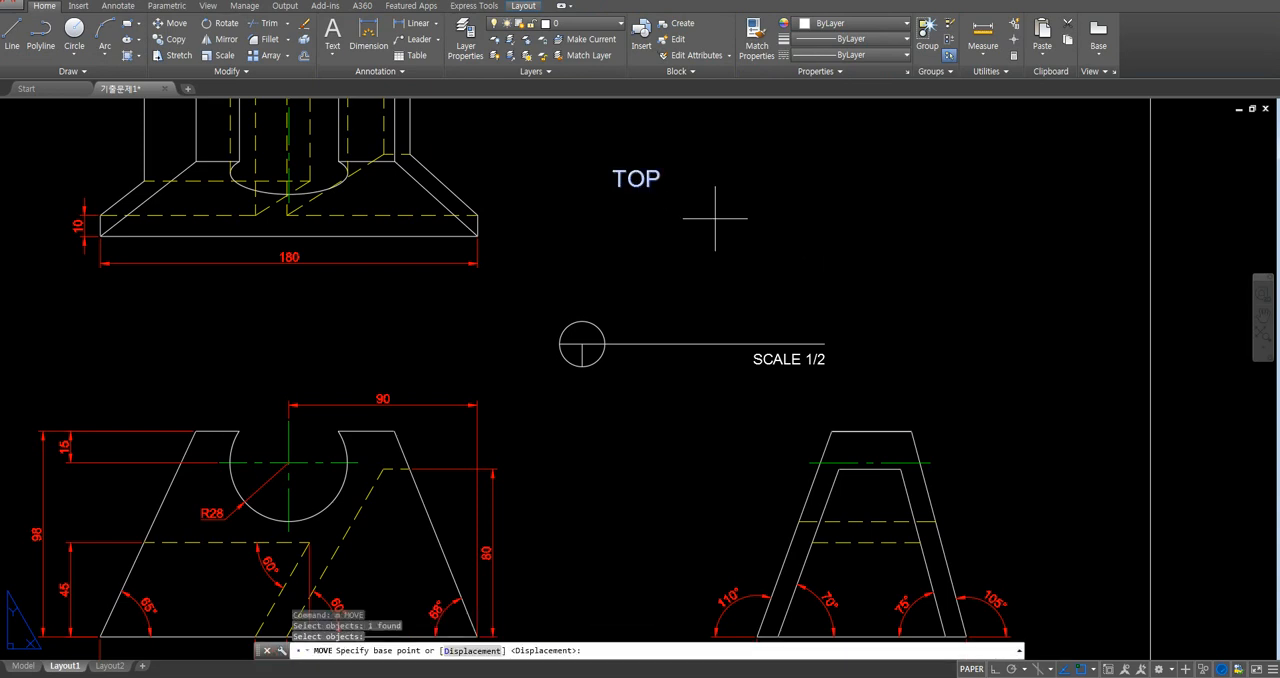
left_click(613, 187)
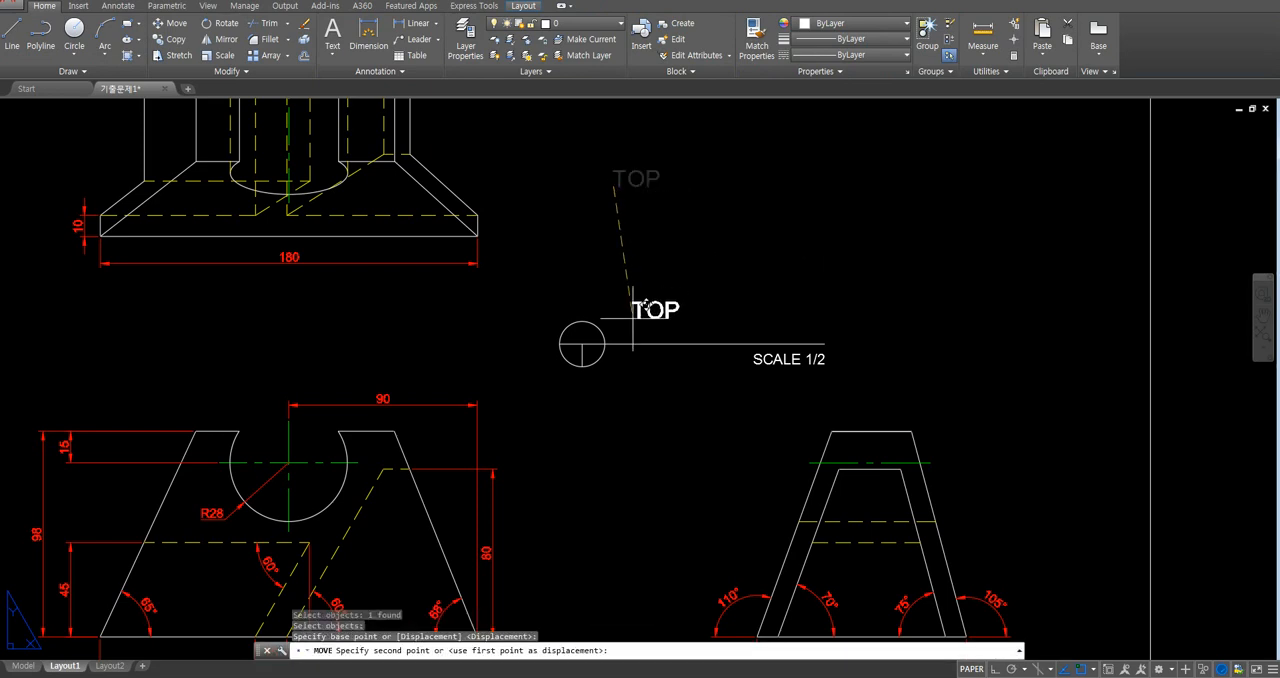
left_click(628, 334)
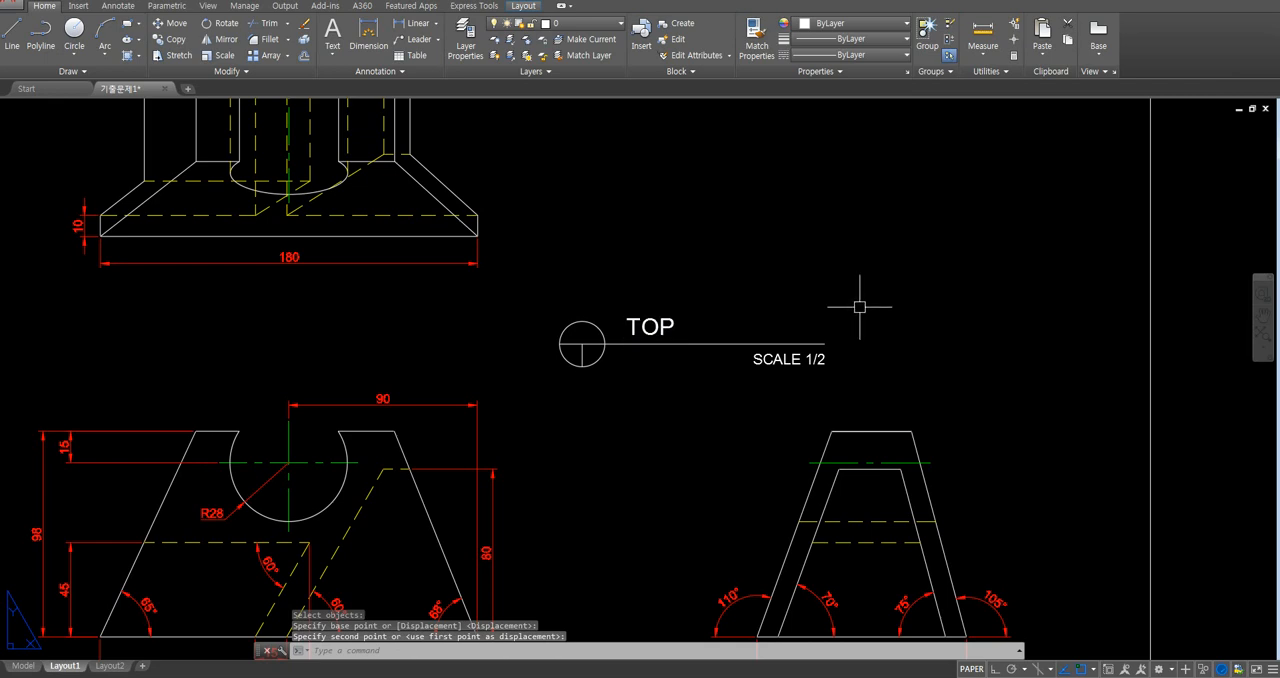
- Move the whole title symbol with its texts to the gap beneath the top view's 180 dimension
type("m")
key("Return")
left_click(862, 297)
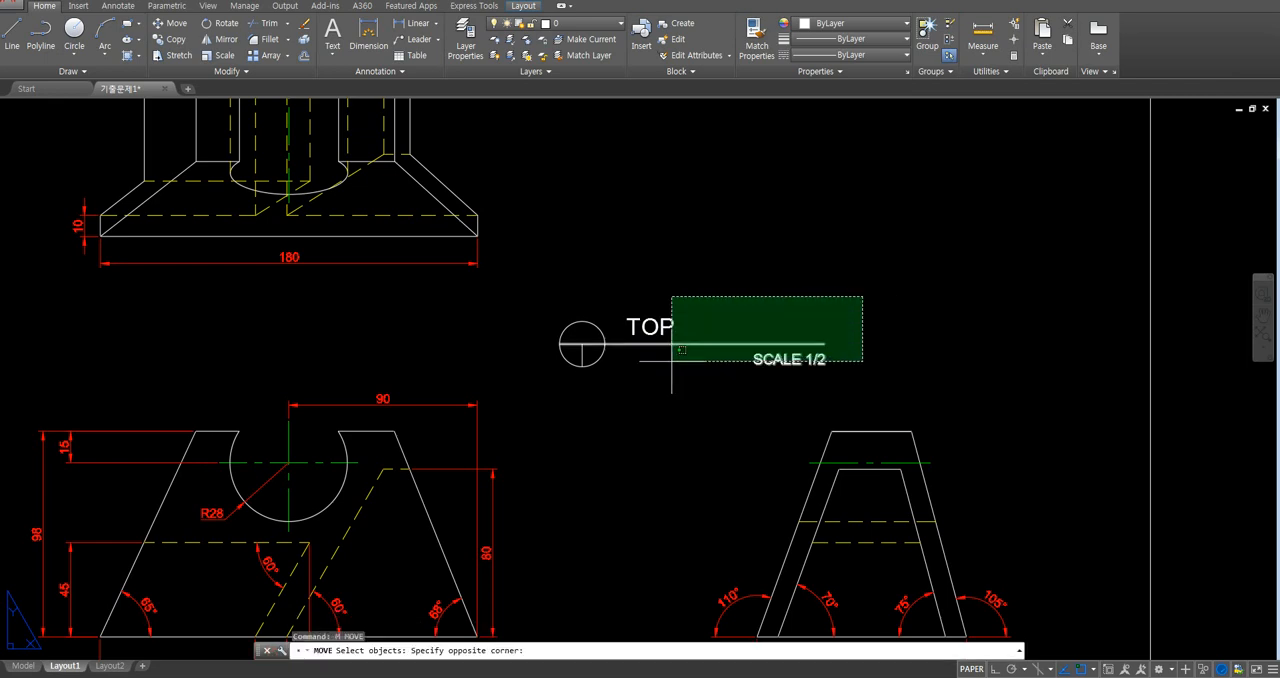
left_click(560, 383)
key("Return")
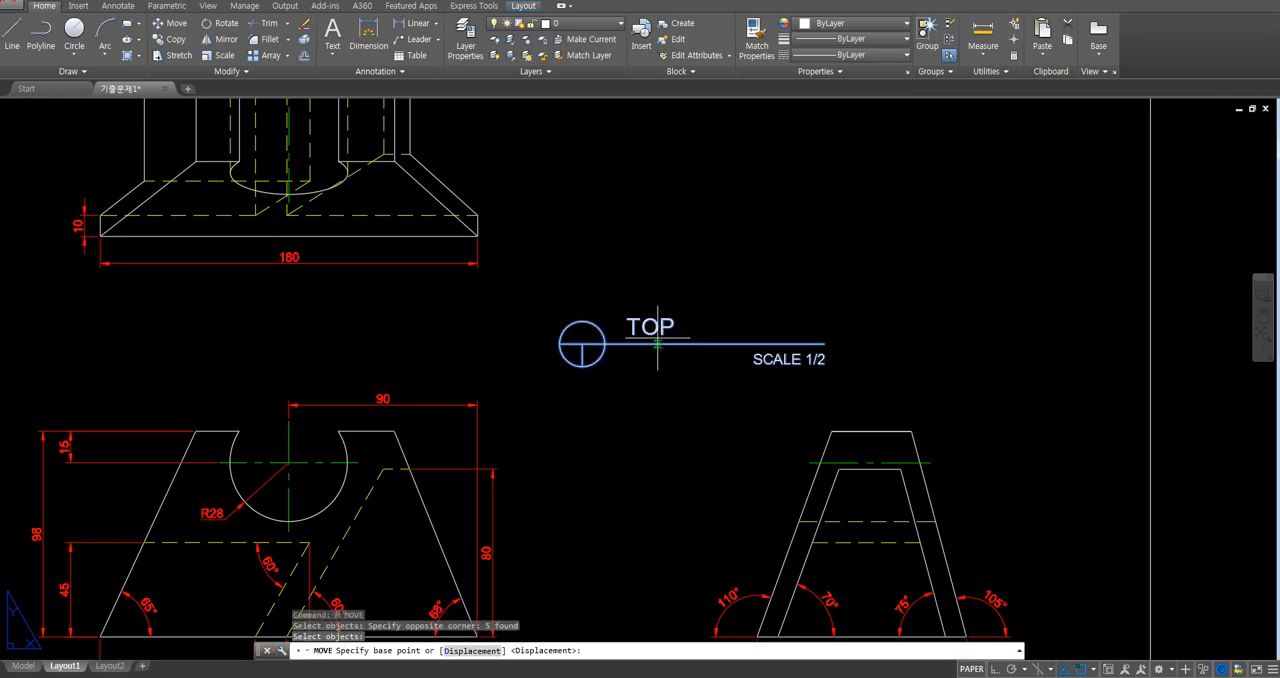
left_click(582, 344)
left_click(186, 323)
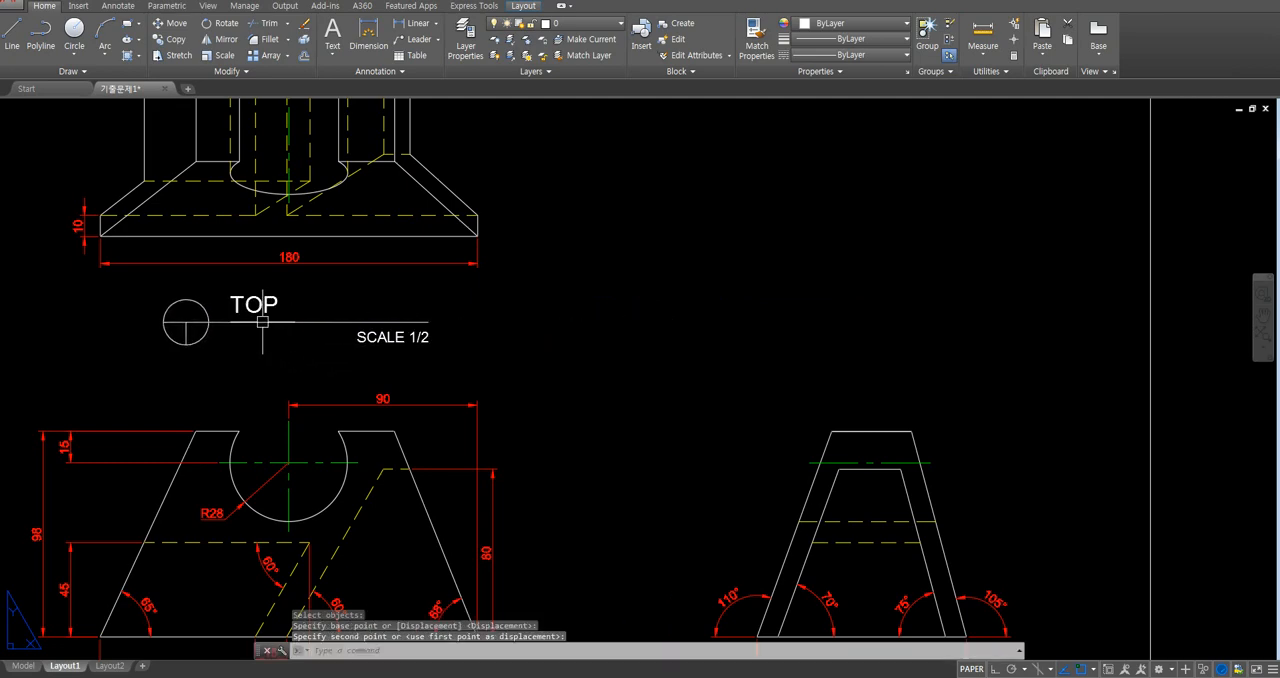
- Copy the complete TOP title symbol straight down to below the front view, inside the sheet border, with Ortho on
mouse_move(534, 322)
middle_mouse_down()
mouse_move(554, 324)
mouse_move(694, 232)
middle_mouse_up()
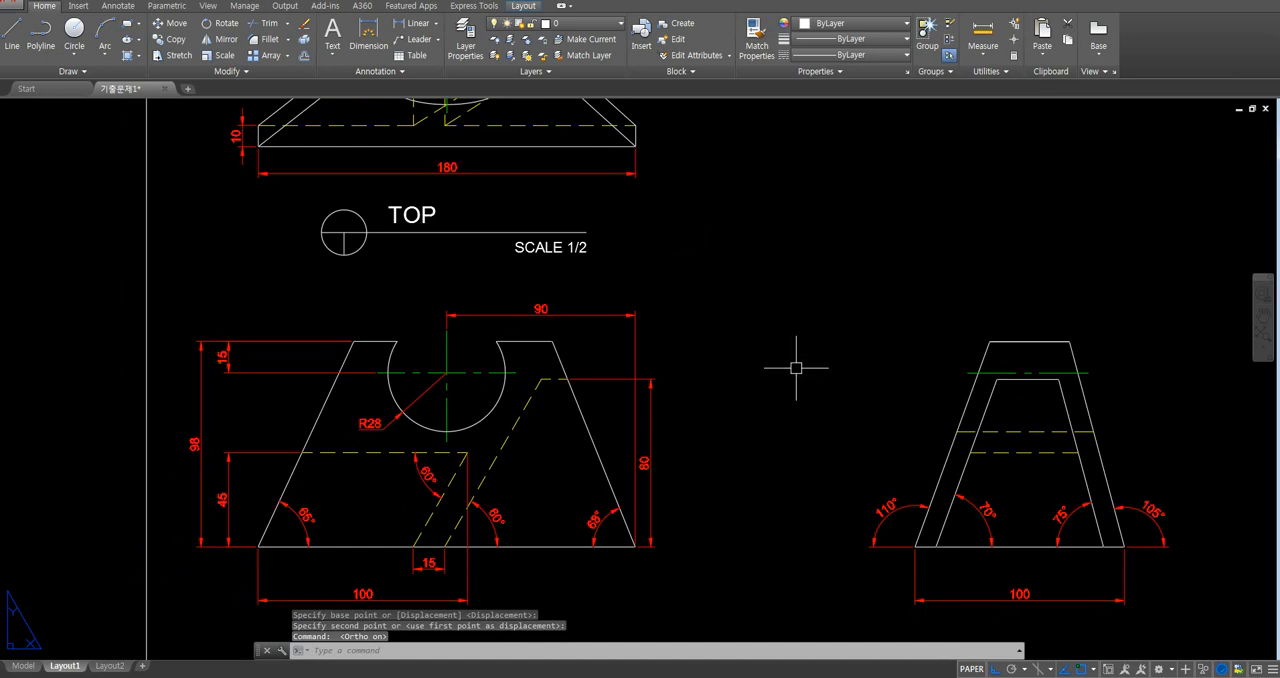
type("co")
key("Return")
left_click(622, 280)
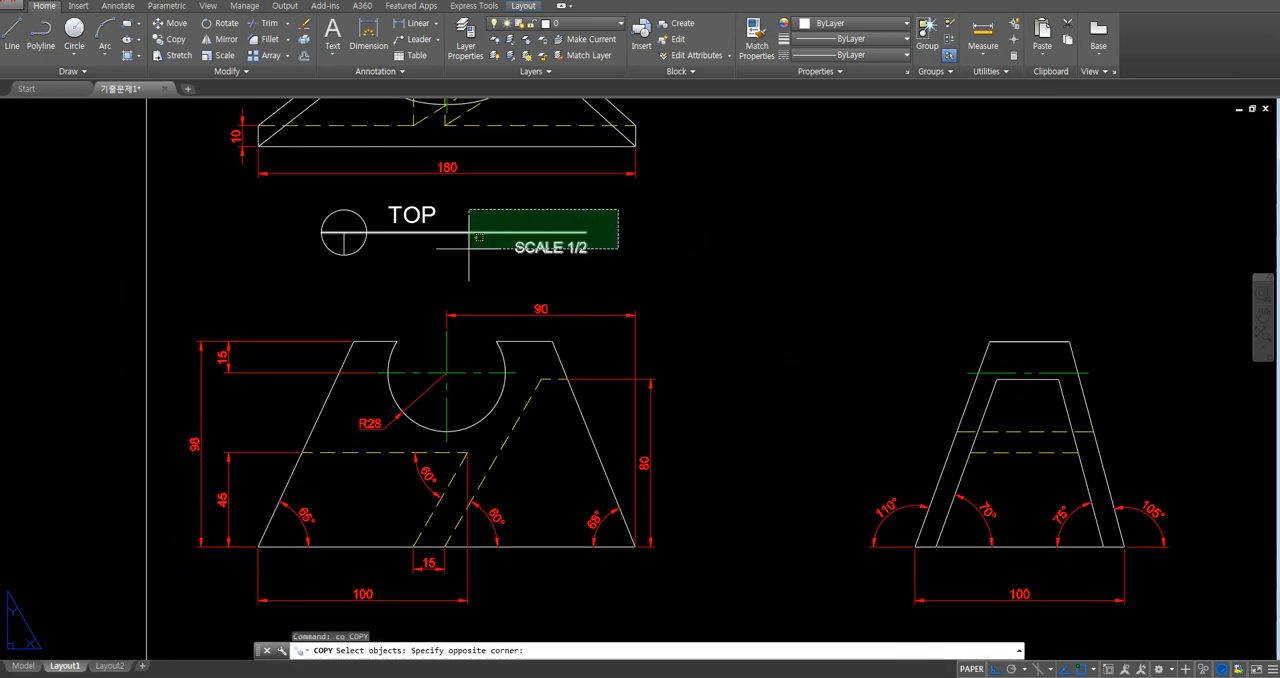
left_click(254, 206)
key("Return")
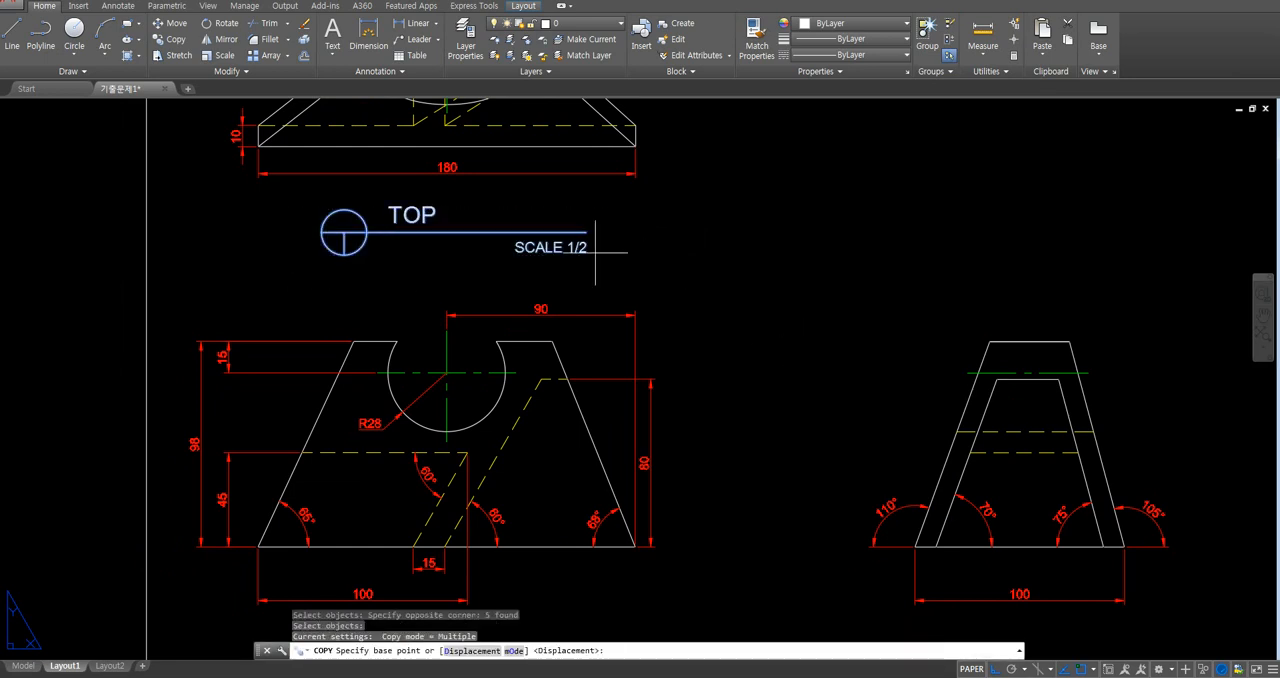
left_click(413, 222)
middle_click_drag(446, 438, 458, 220)
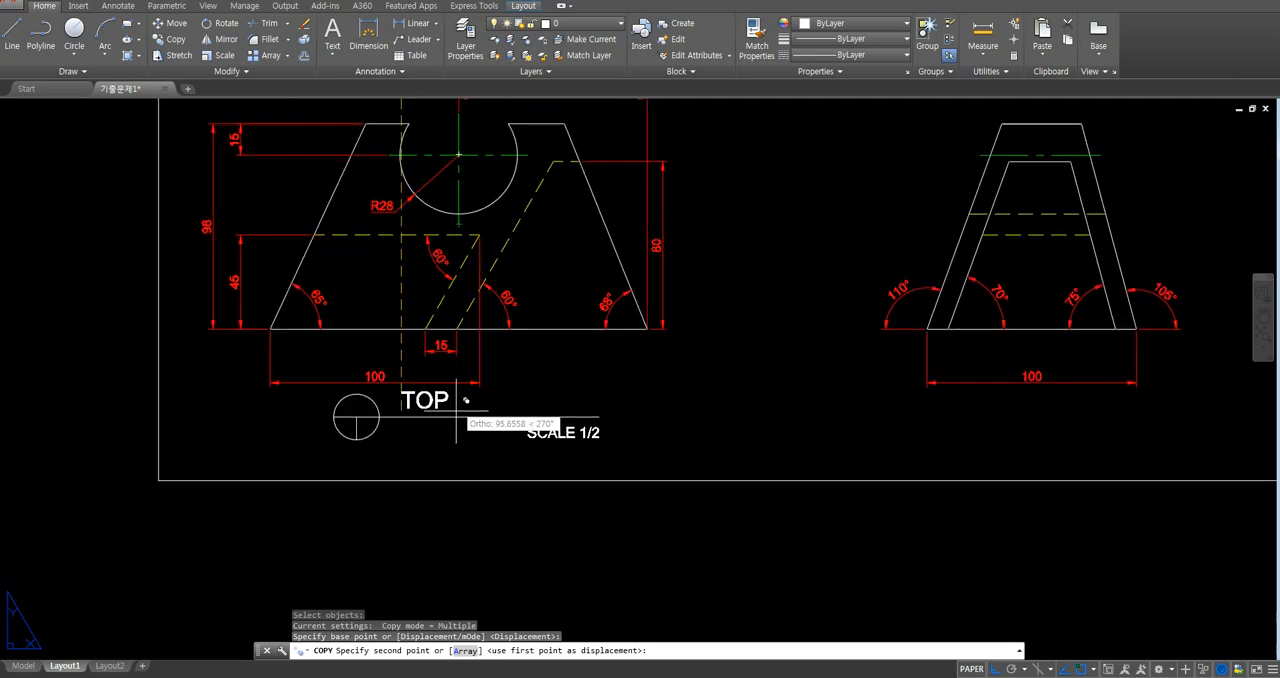
left_click(400, 421)
key("Return")
- Copy the title symbol below the front view horizontally to beneath the right-side view
middle_click_drag(617, 424, 581, 361)
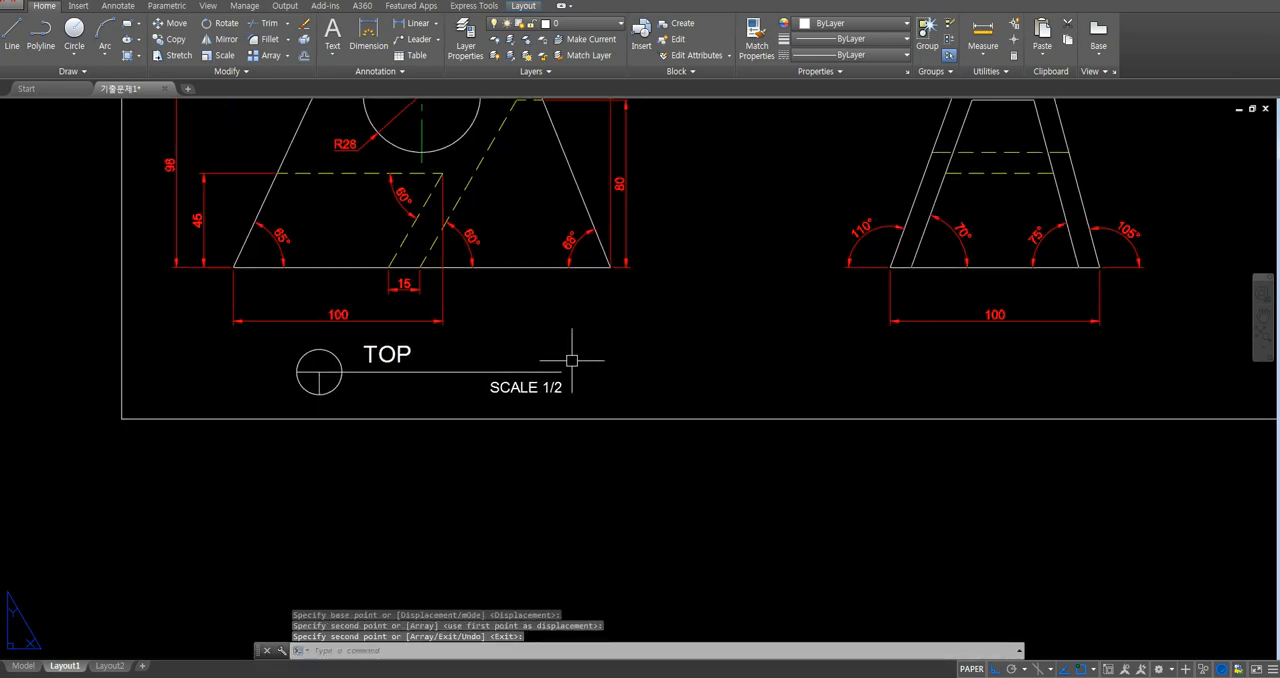
key("Return")
left_click(607, 351)
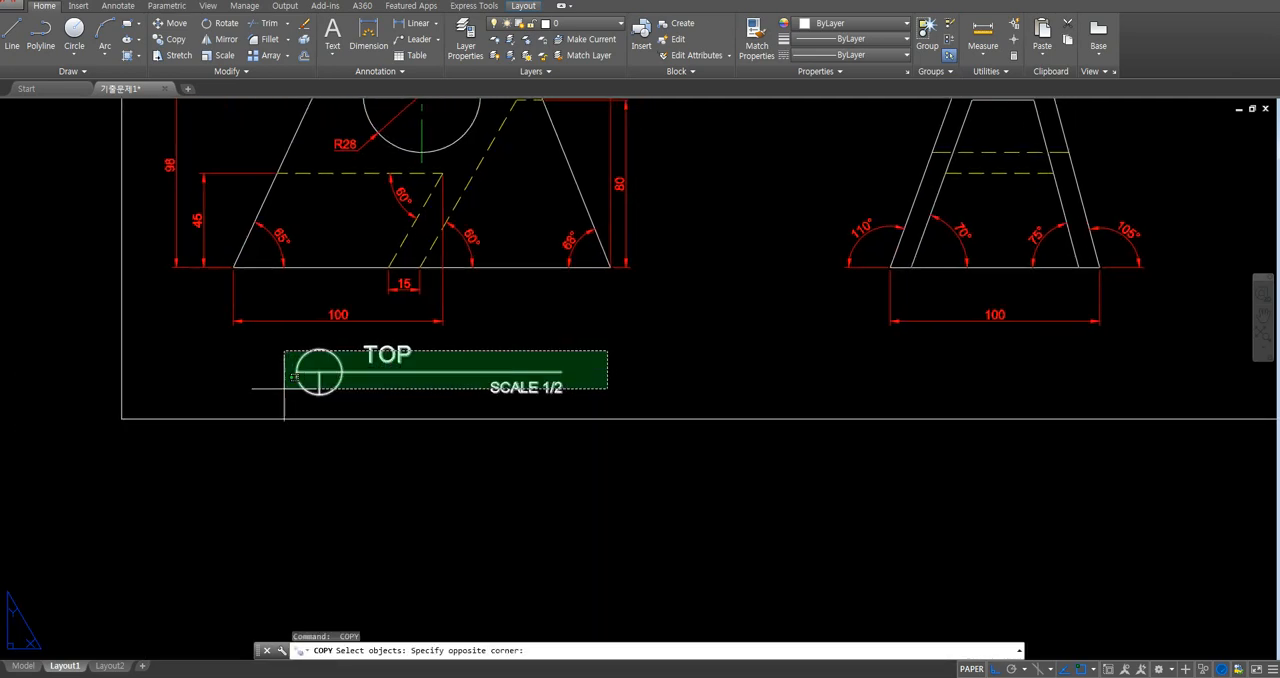
left_click(360, 383)
key("Return")
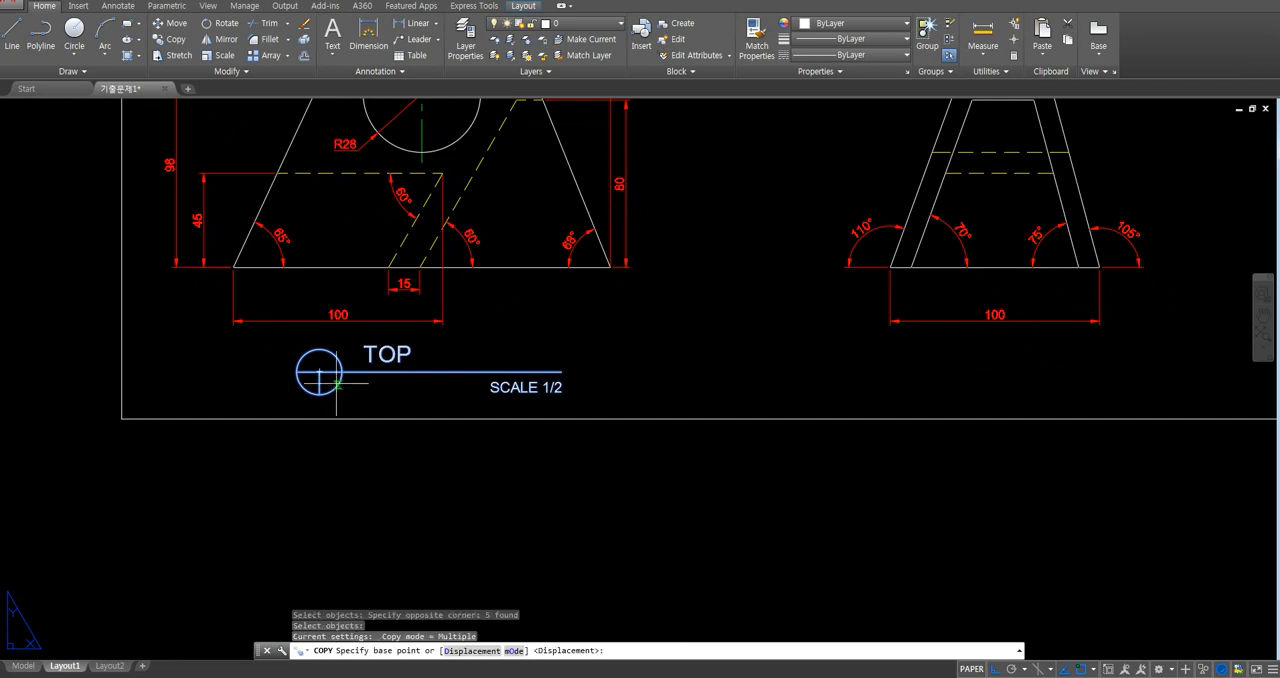
left_click(405, 372)
left_click(966, 372)
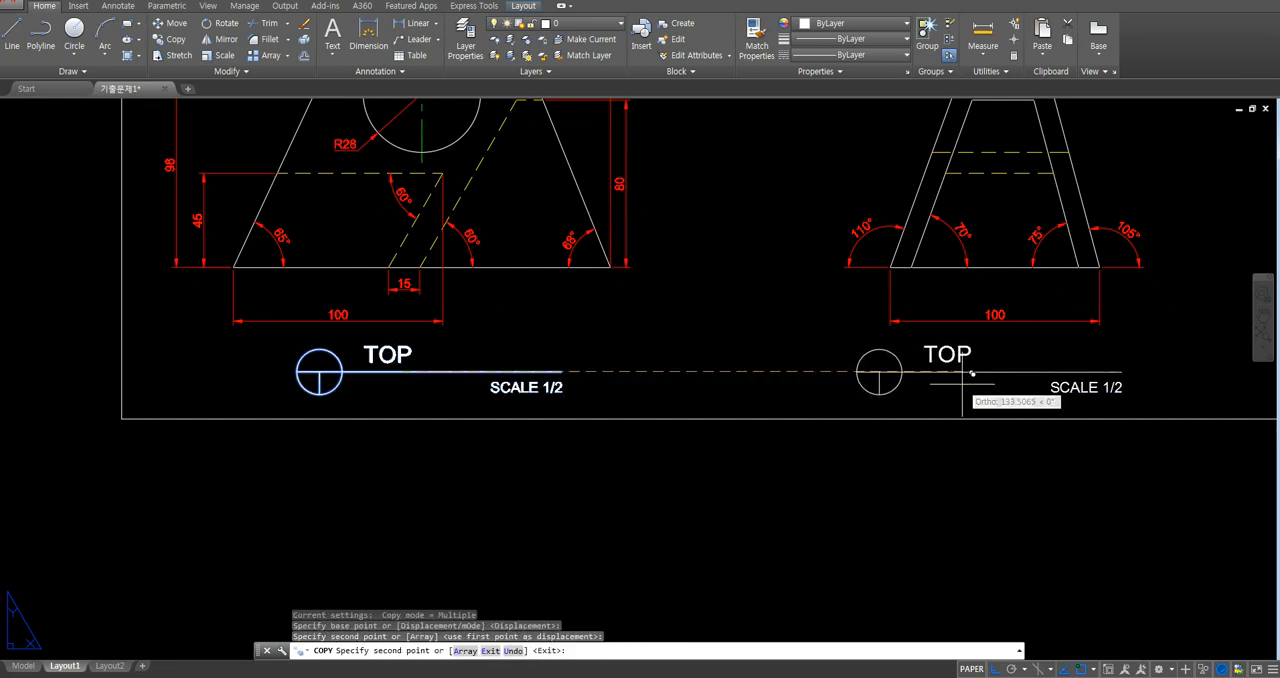
key("Return")
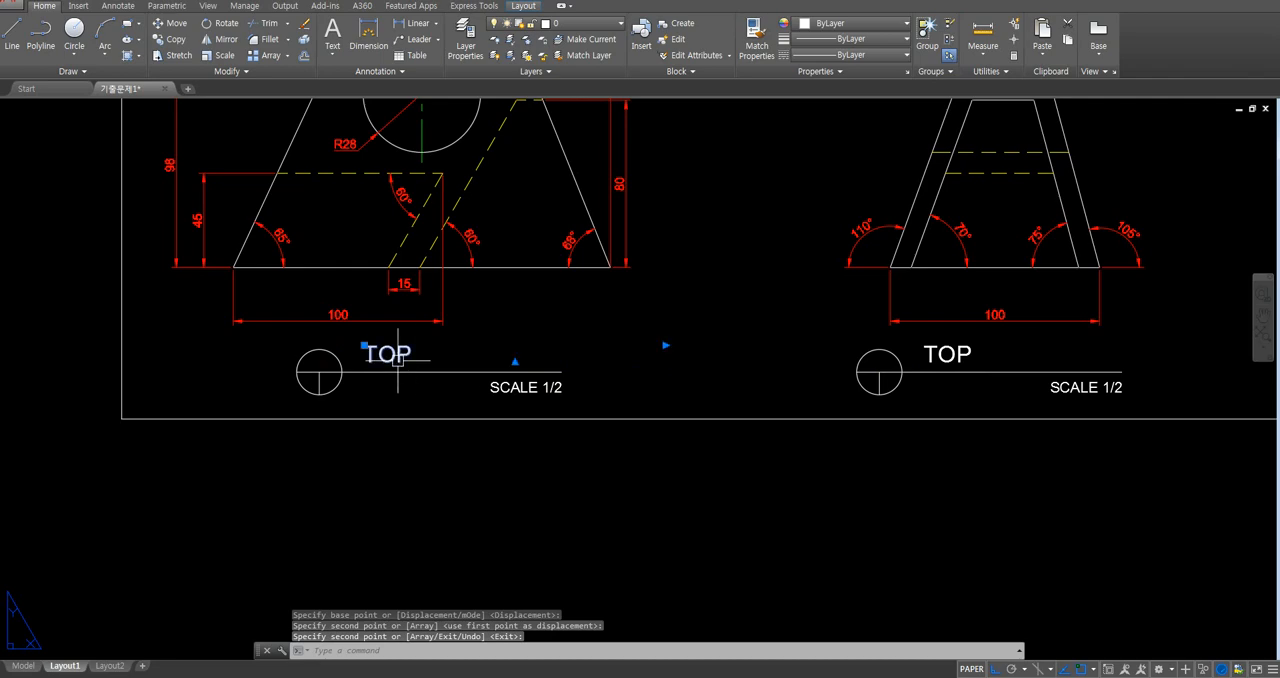
- Change the title text below the front view to "FRONT" and the one below the right-side view to "RIGHT"
double_click(387, 355)
type("FRONT")
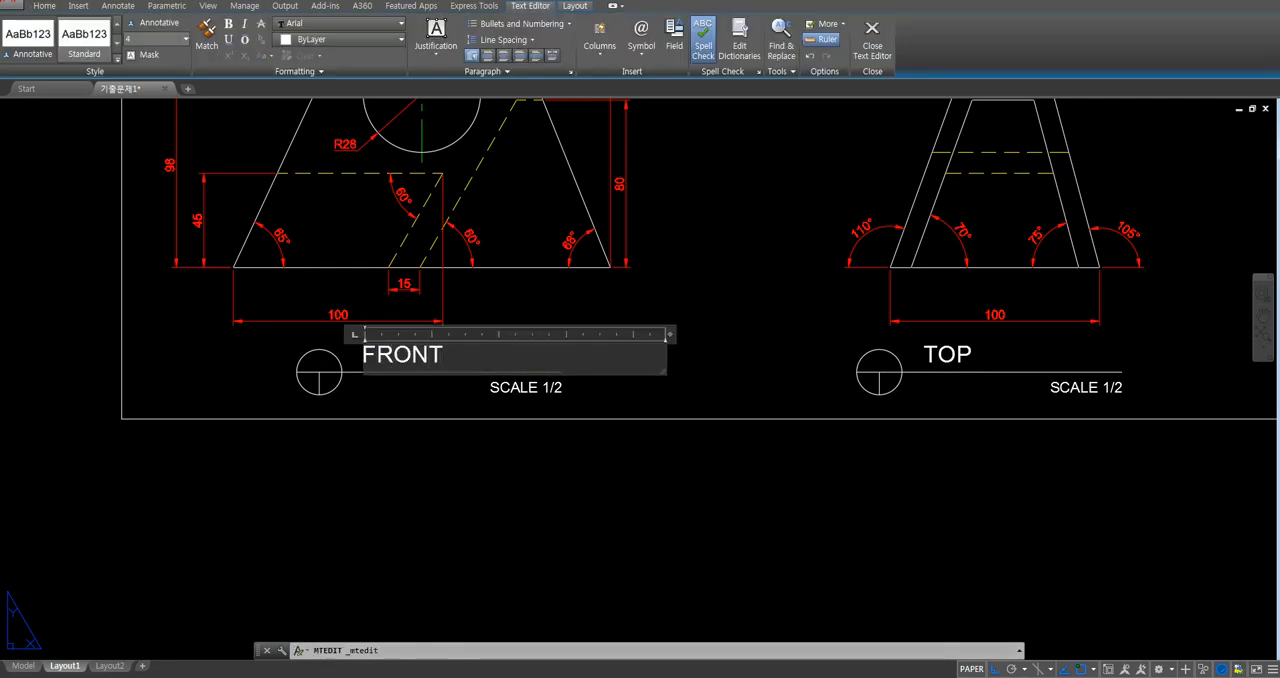
left_click(750, 335)
double_click(943, 357)
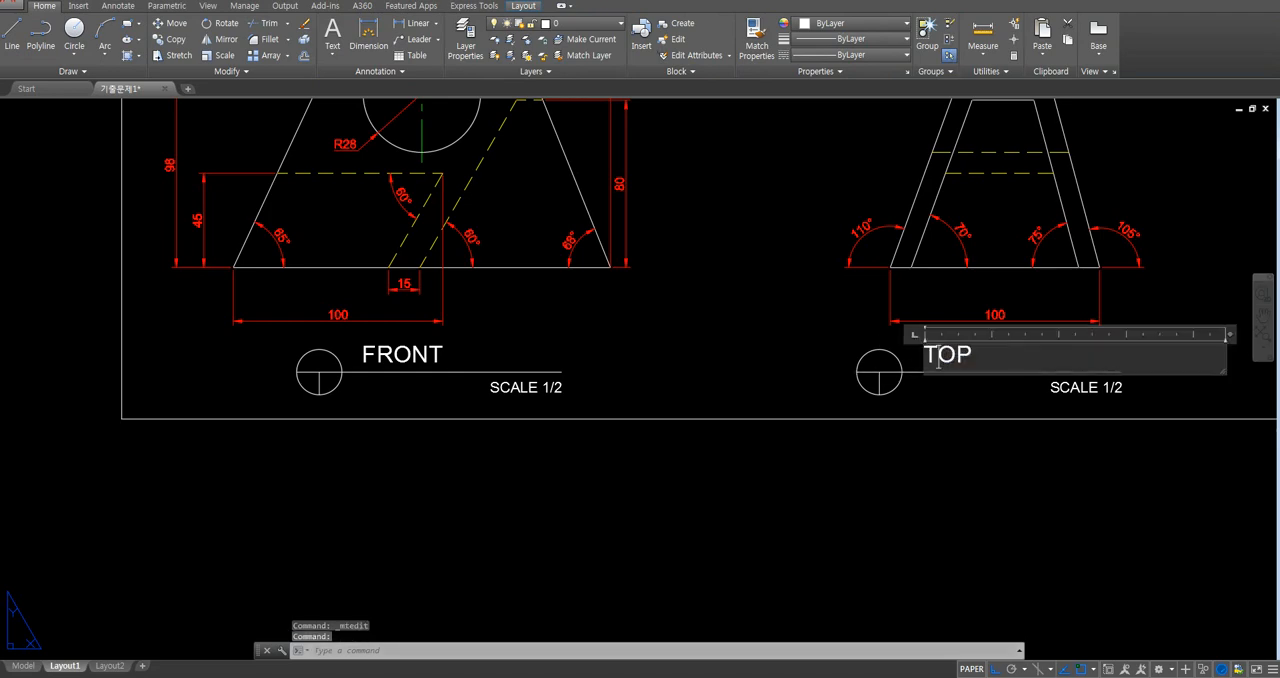
type("RIGHT")
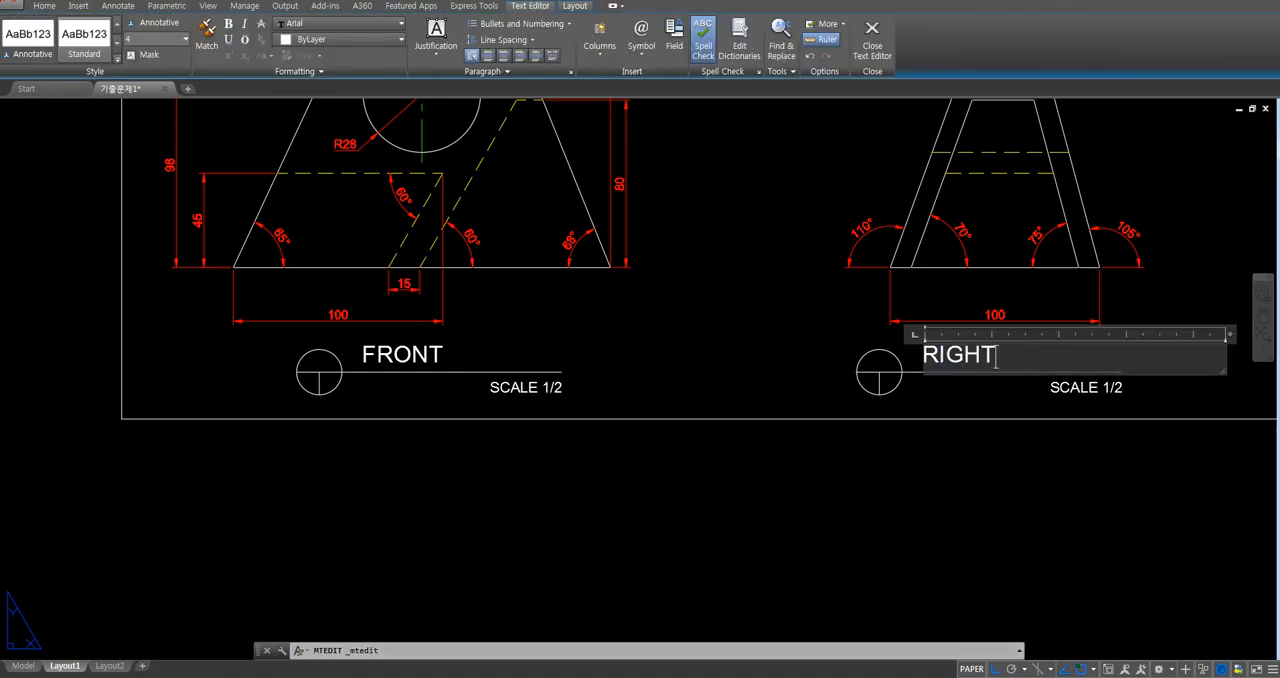
left_click(765, 355)
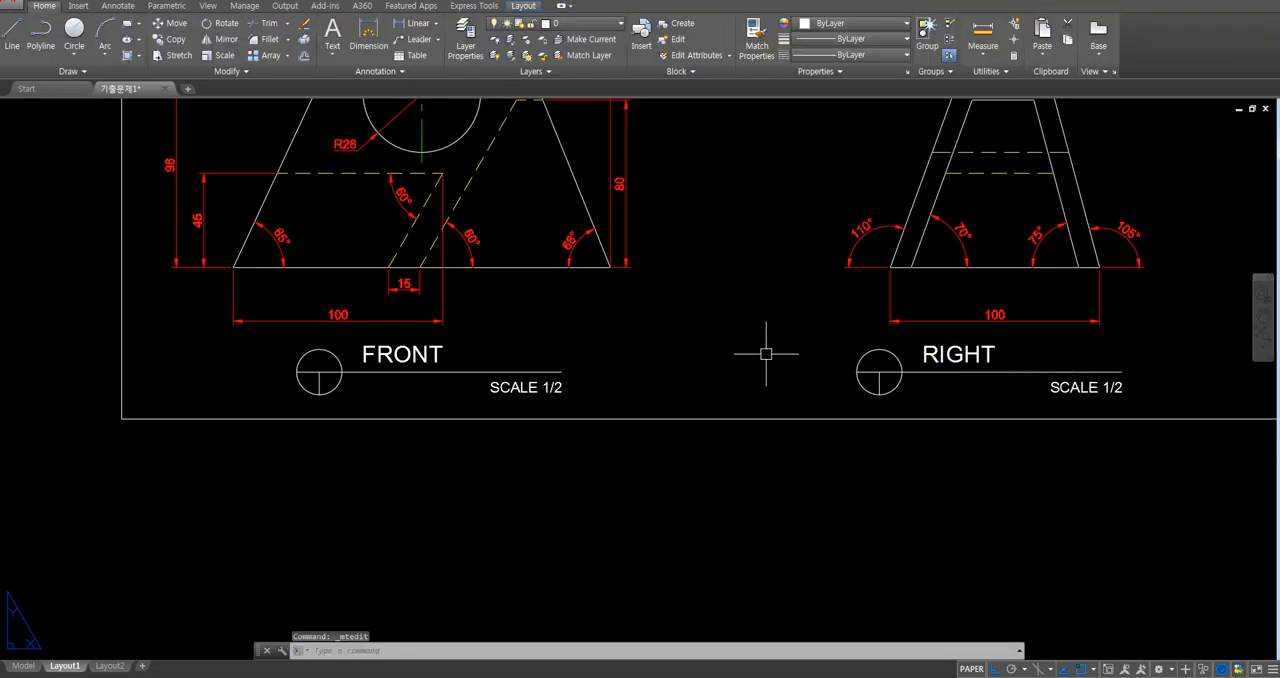
- Copy the TOP title text into the small title box in the sheet border's upper-right corner, with Ortho off
scroll(760, 340, "down", 5)
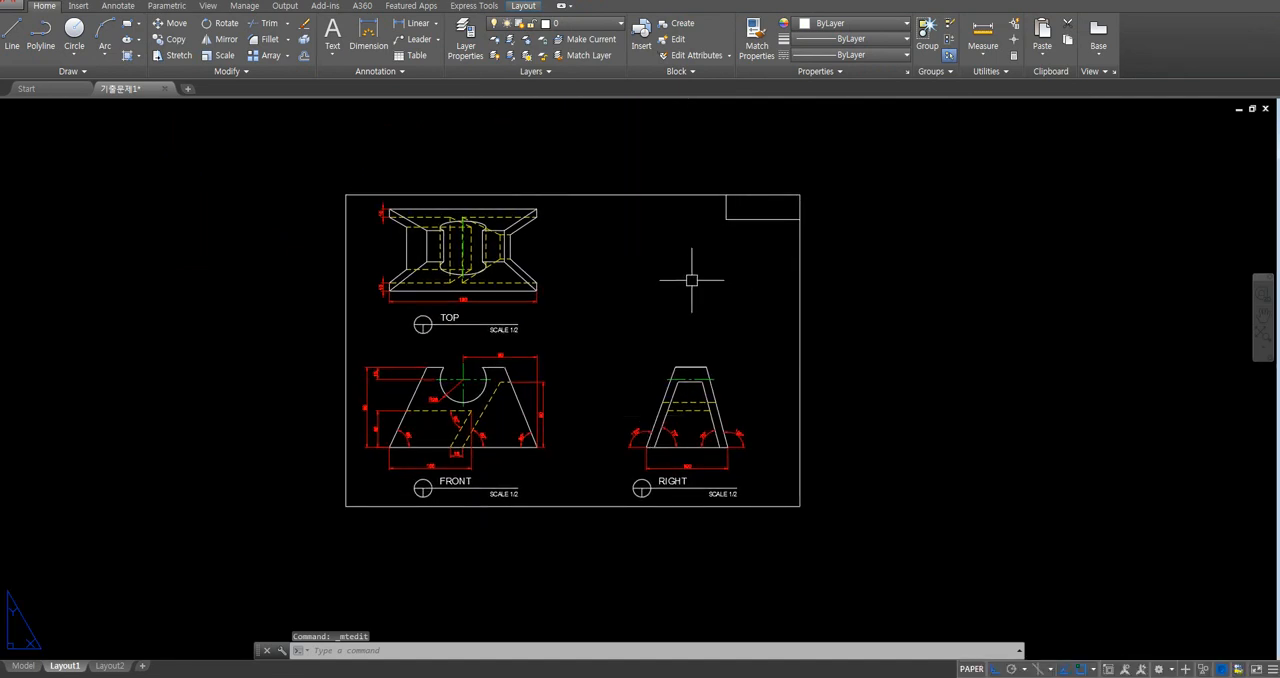
type("co")
key("Return")
scroll(479, 319, "up", 2)
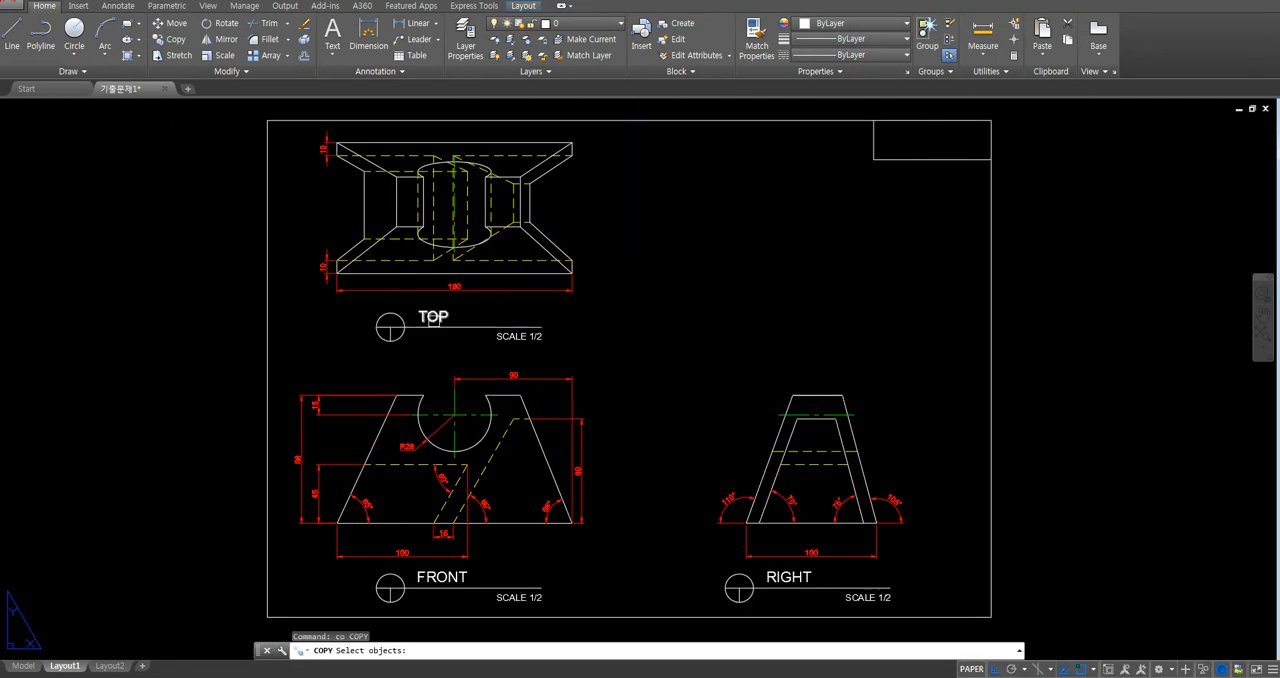
left_click(433, 318)
key("Return")
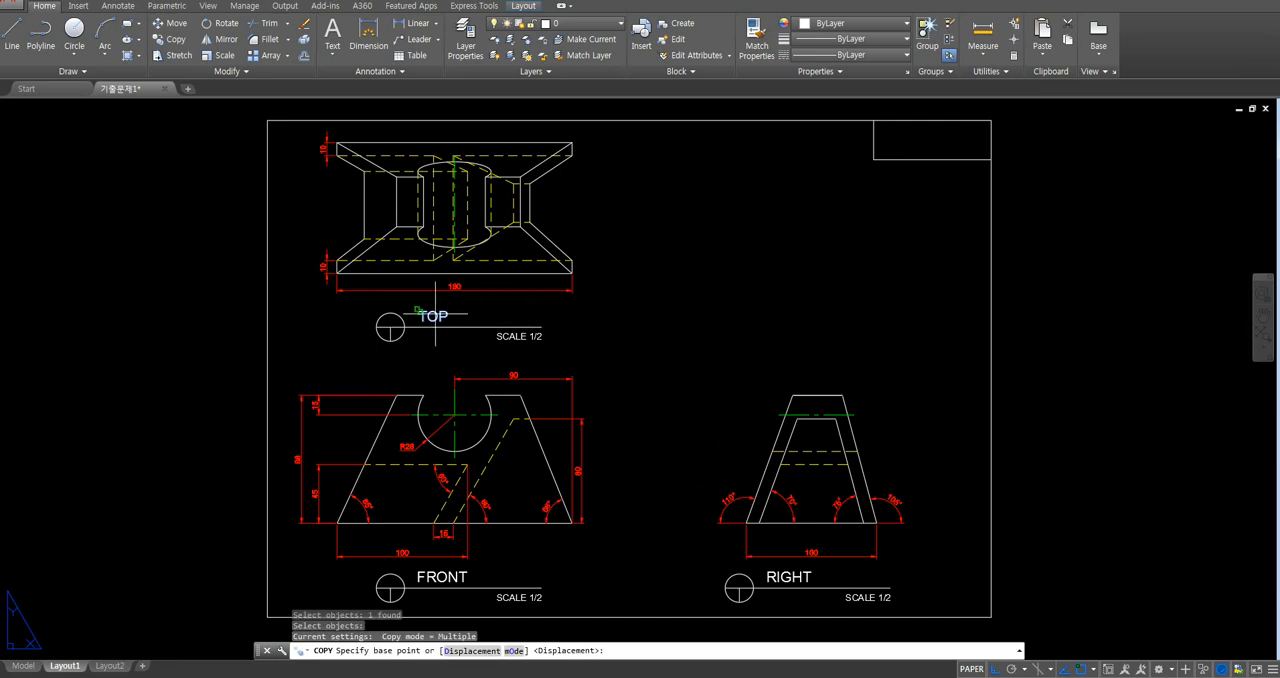
left_click(428, 319)
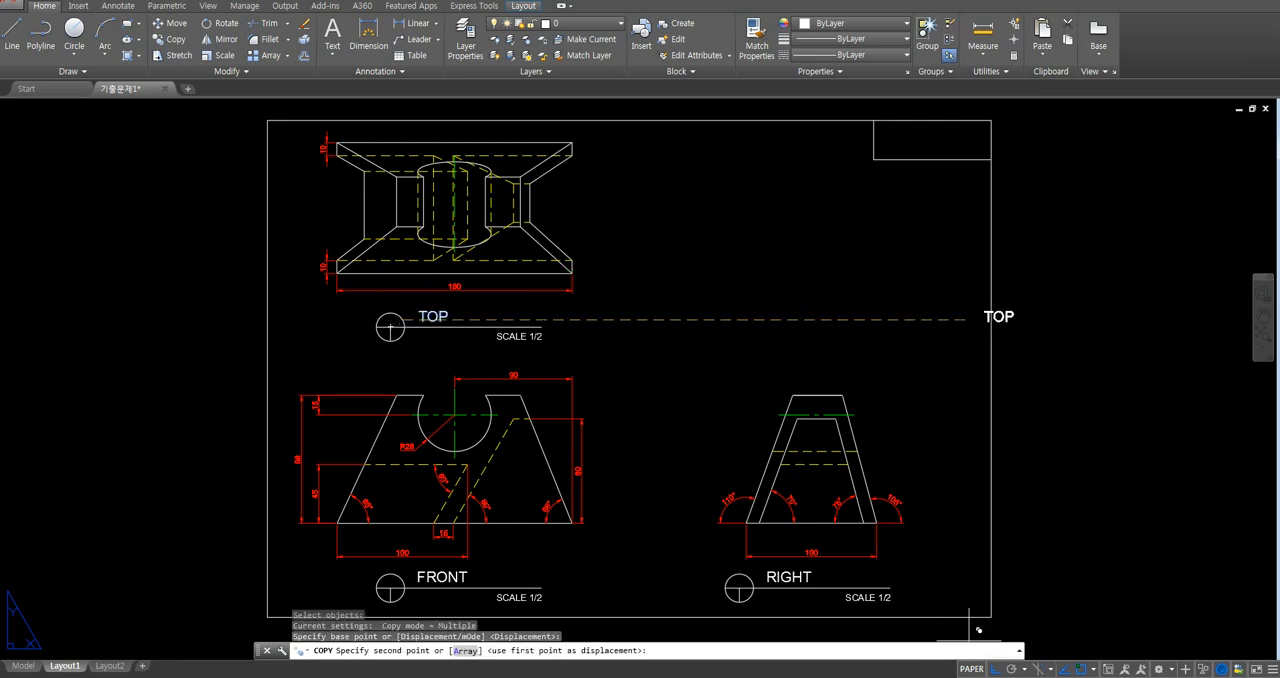
key("F8")
scroll(906, 140, "up", 5)
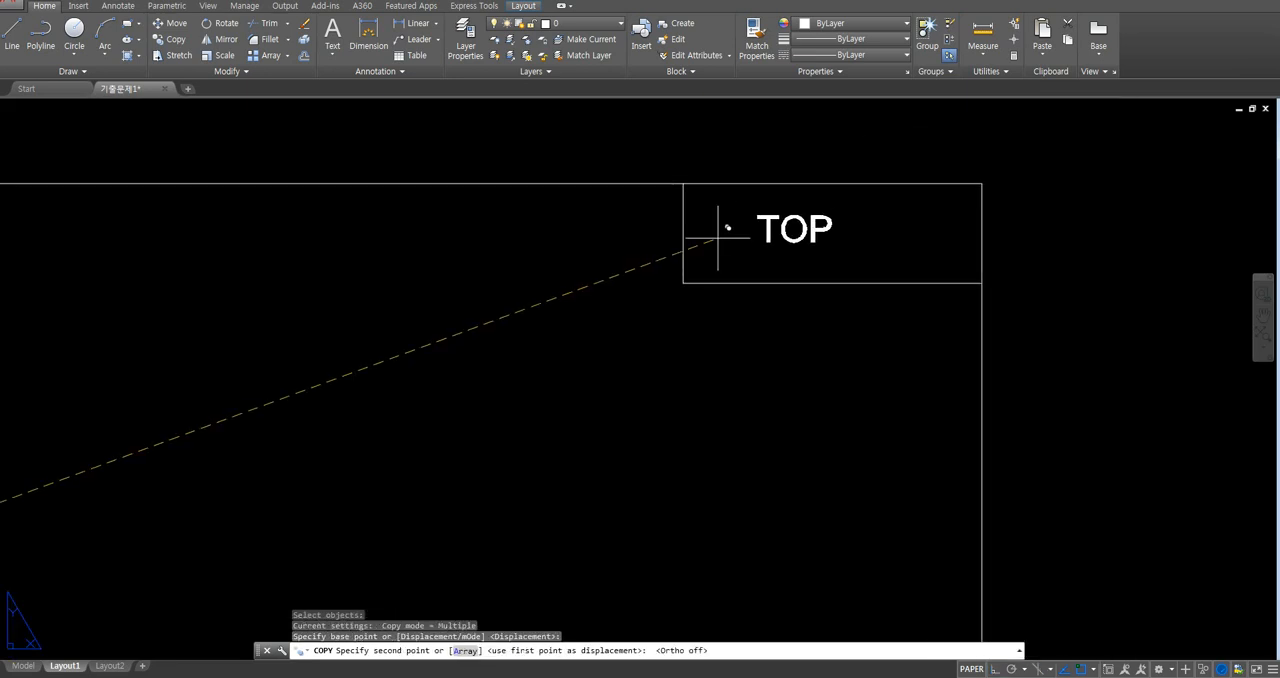
left_click(710, 239)
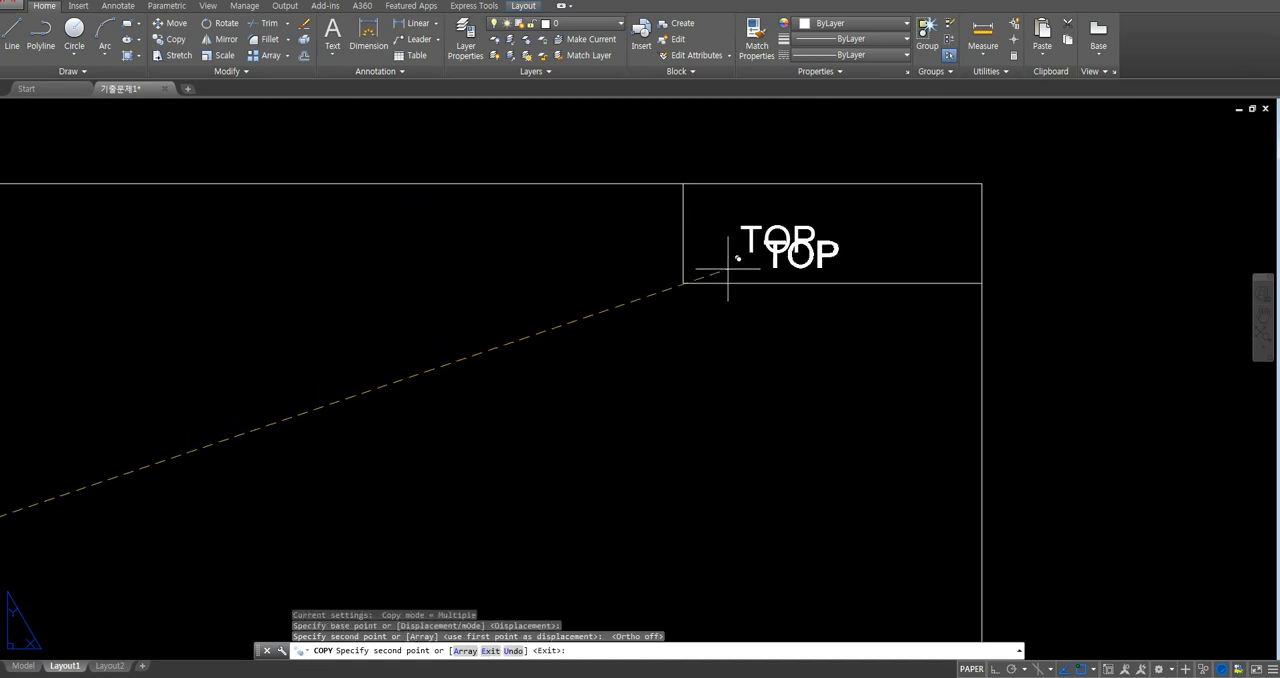
key("Escape")
- Change the copied text in the sheet's corner title box to "564545S001"
double_click(760, 238)
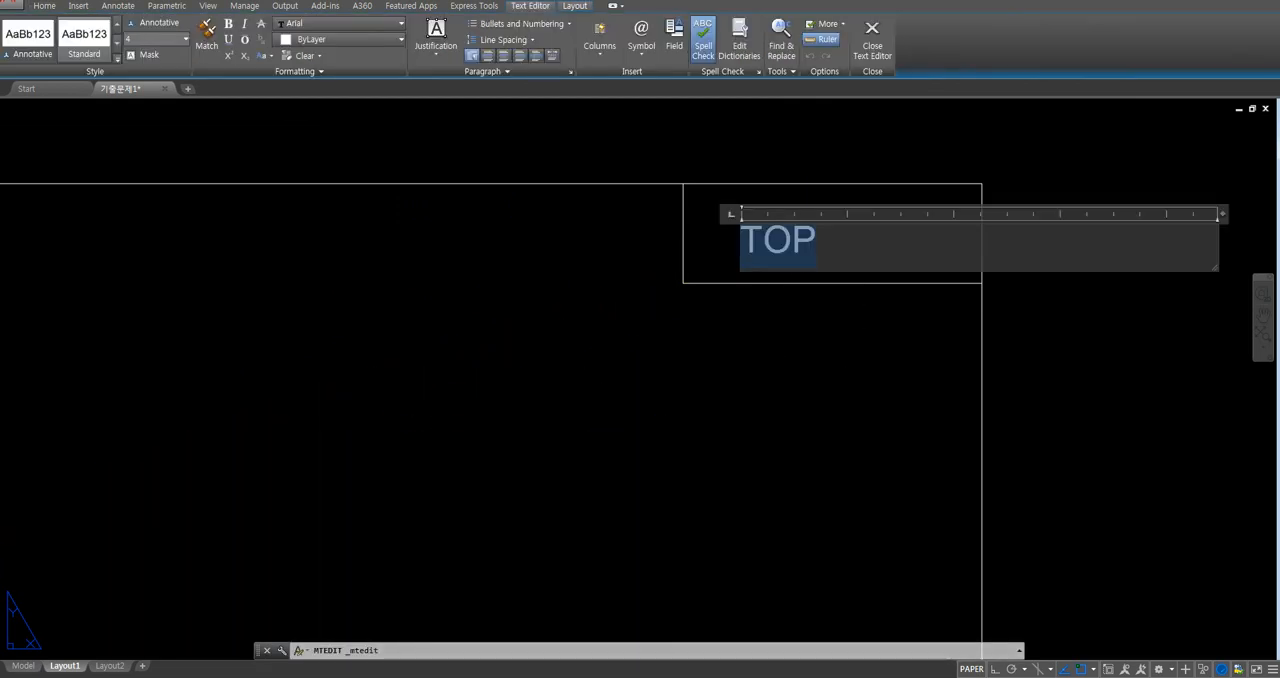
type("564545S001")
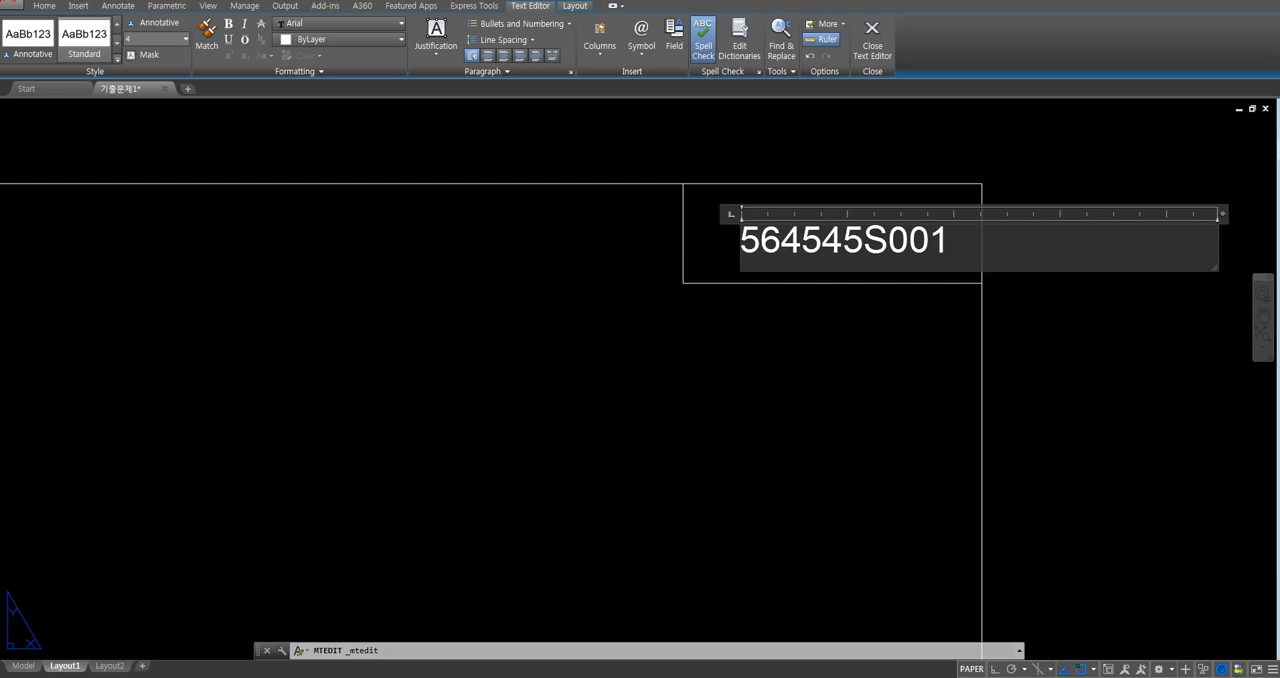
left_click(723, 358)
scroll(727, 352, "down", 5)
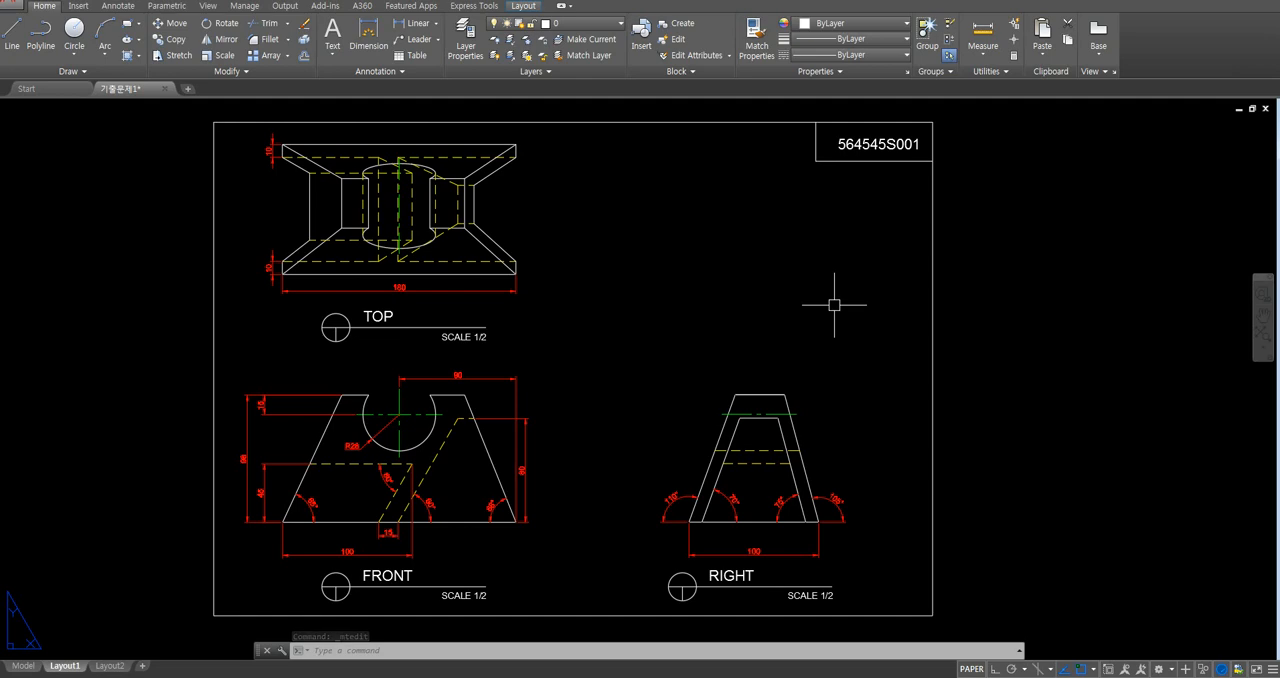
- Set the global linetype scale factor to 0.2 and compare the hidden lines with the reference drawing PDF
type("ltscale")
key("Return")
type("0.")
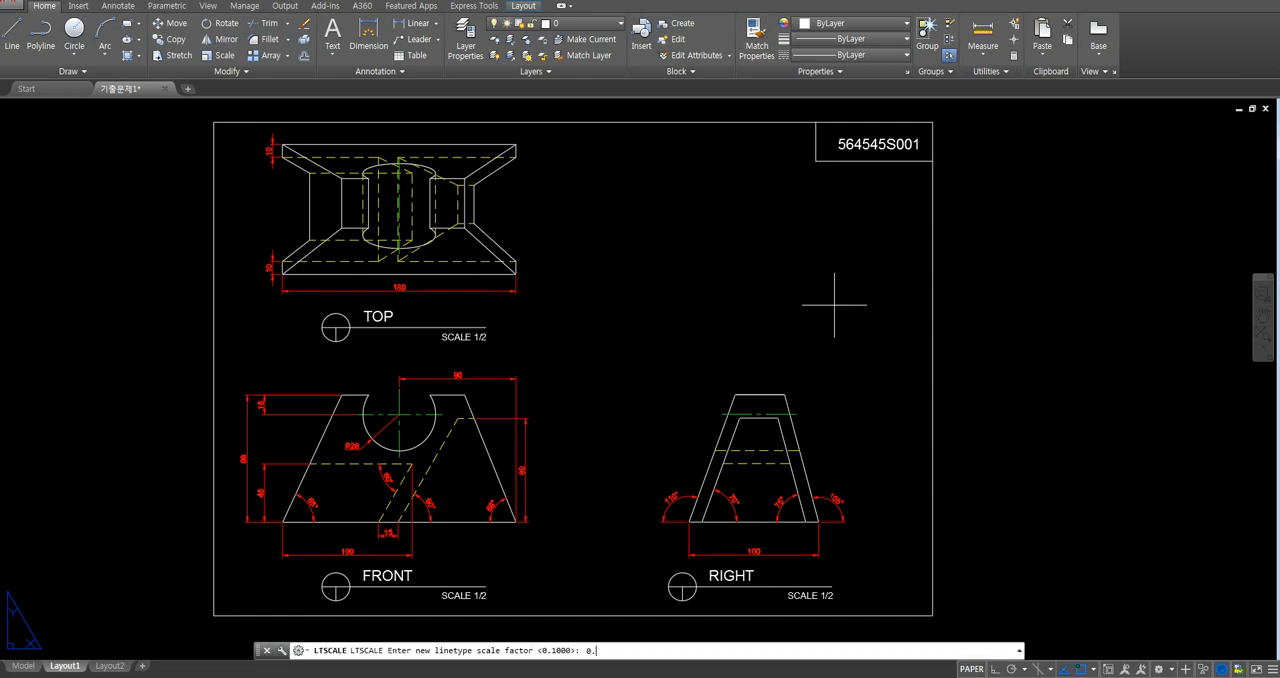
type("1")
key("Return")
left_click(262, 676)
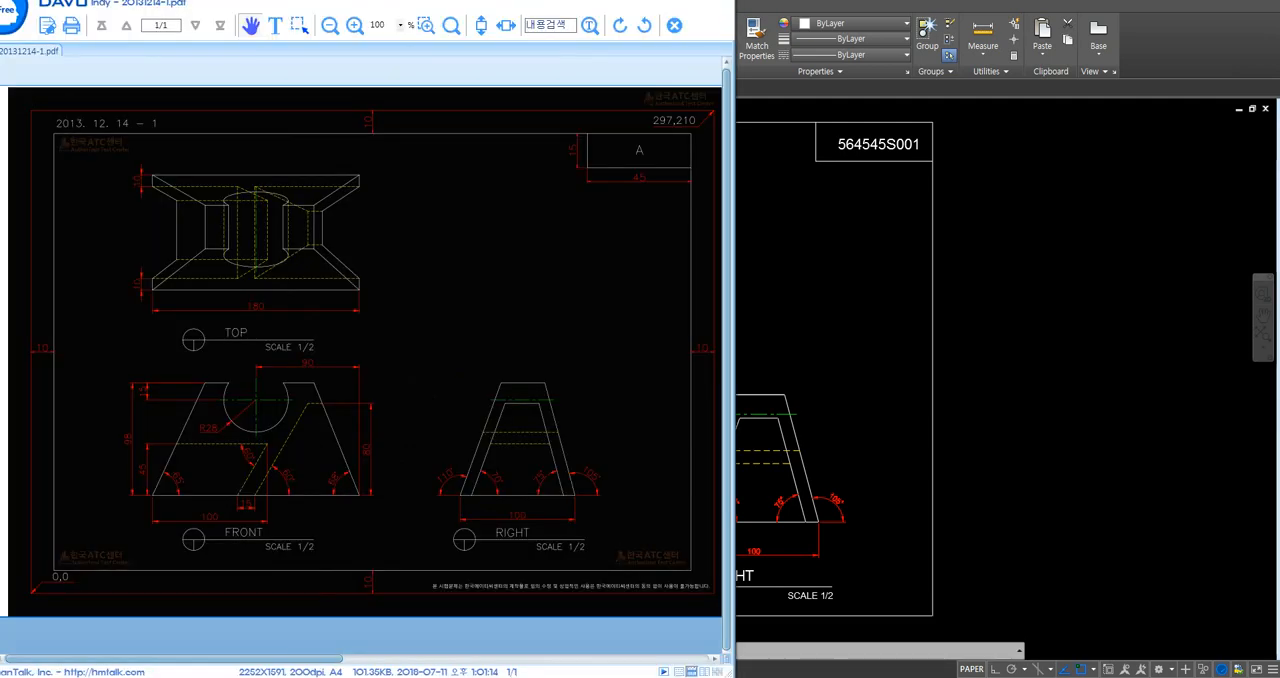
left_click(786, 340)
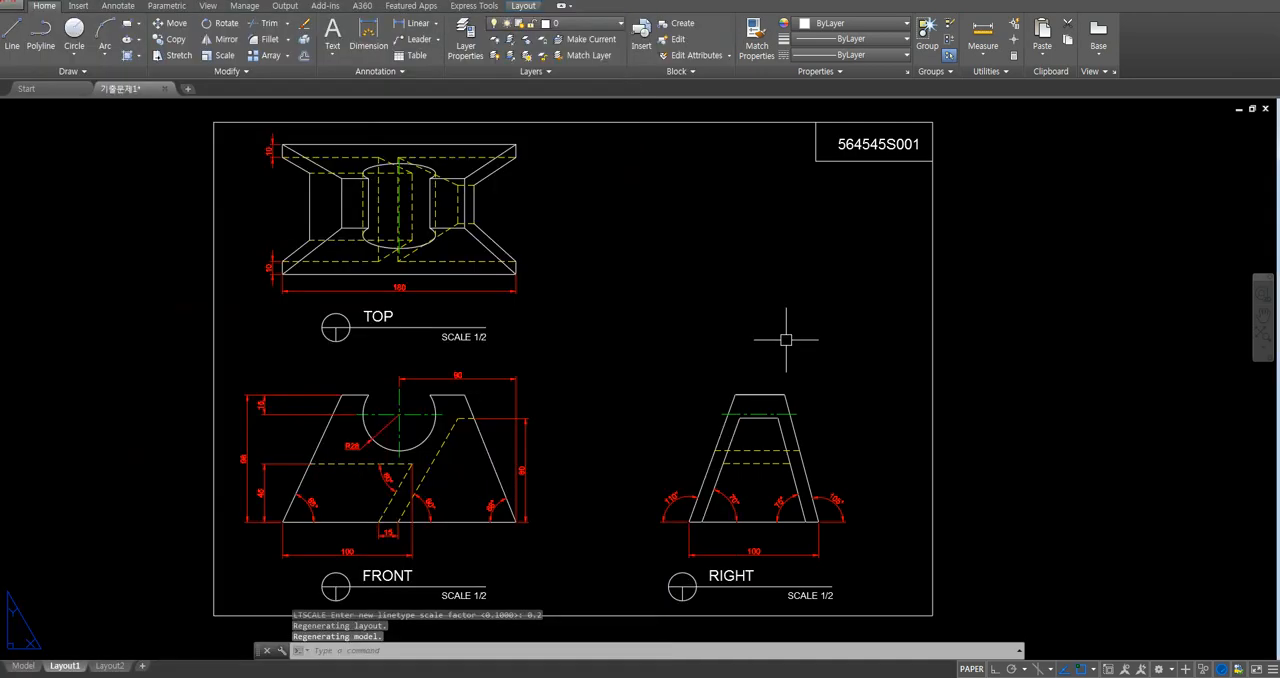
- Set the global linetype scale factor to 0.1
key("Return")
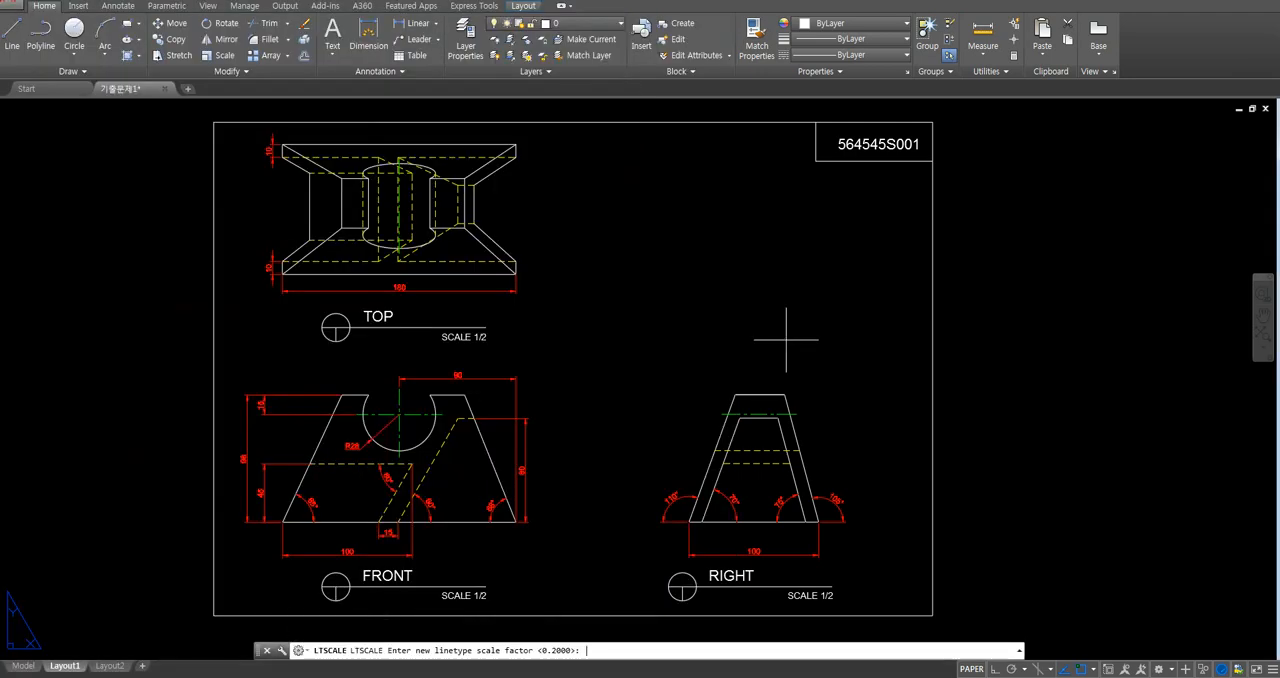
type("0.1")
key("Return")
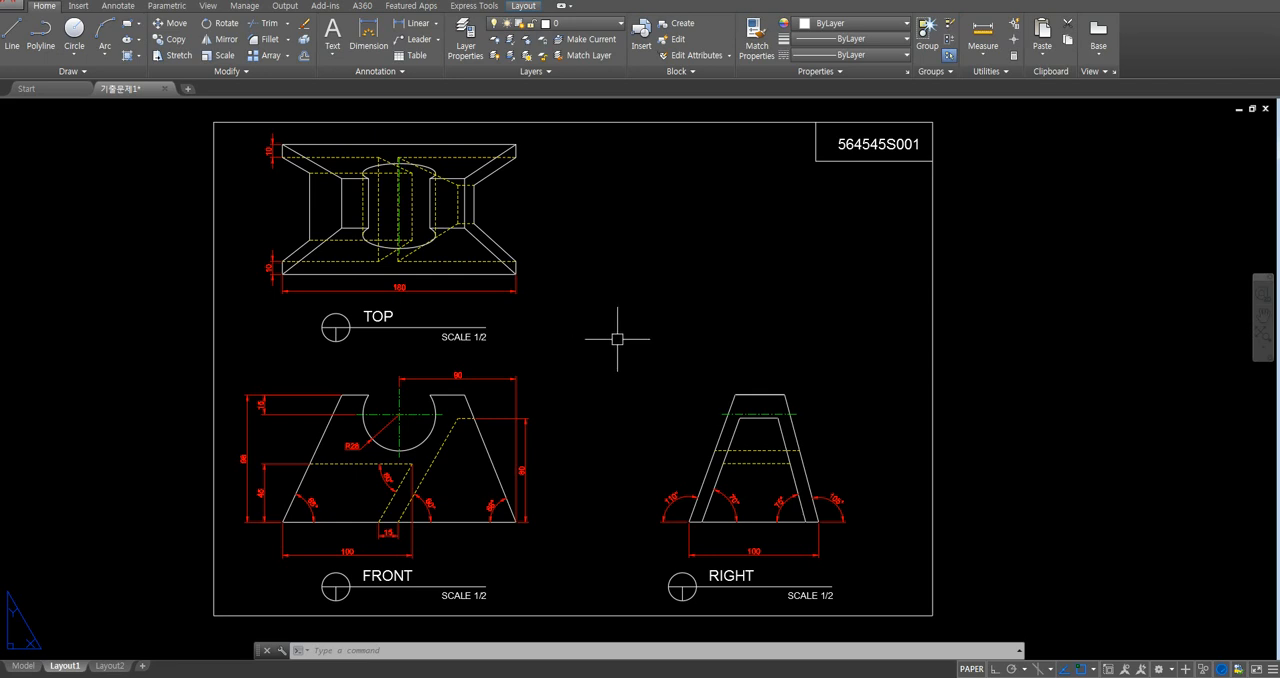
mouse_move(660, 320)
middle_mouse_down()
mouse_move(672, 313)
mouse_move(636, 317)
middle_mouse_up()
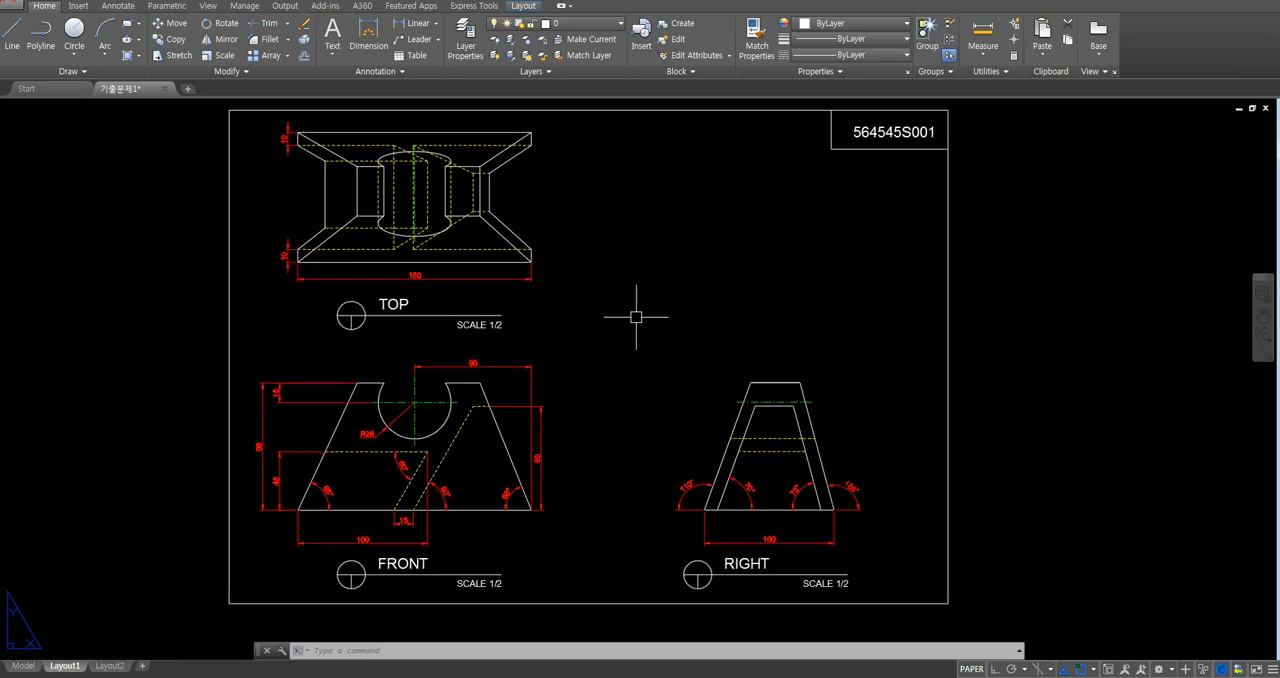